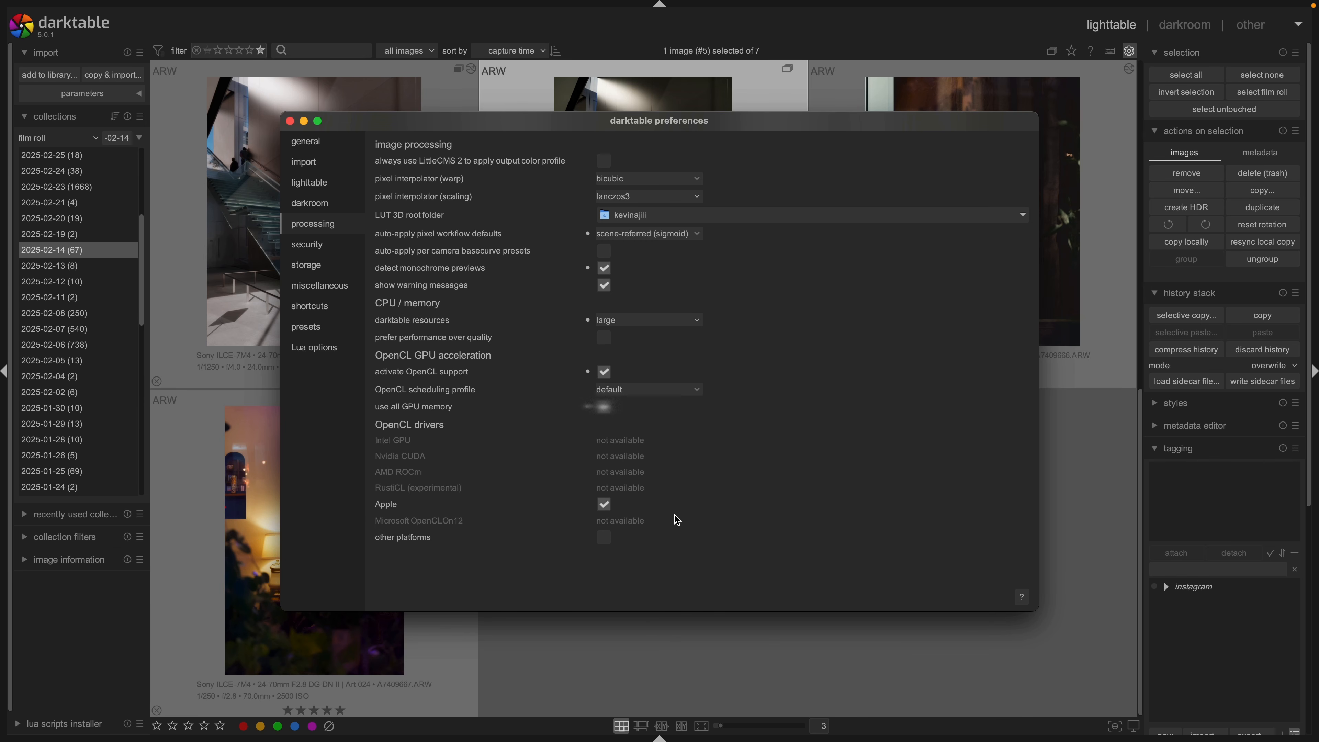
# Set darktable resources to large, with OpenCL support activated and the OpenCL scheduling profile on default.
pyautogui.click(682, 322)
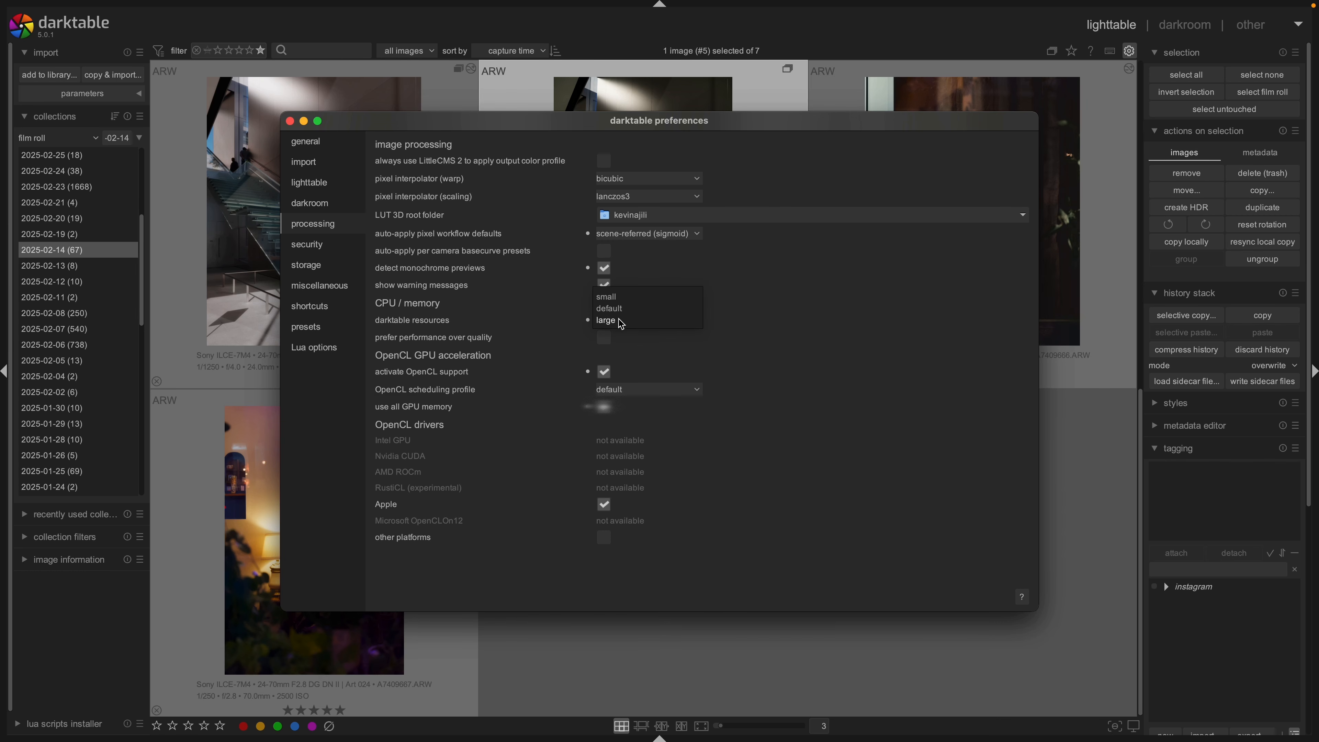
pyautogui.click(601, 321)
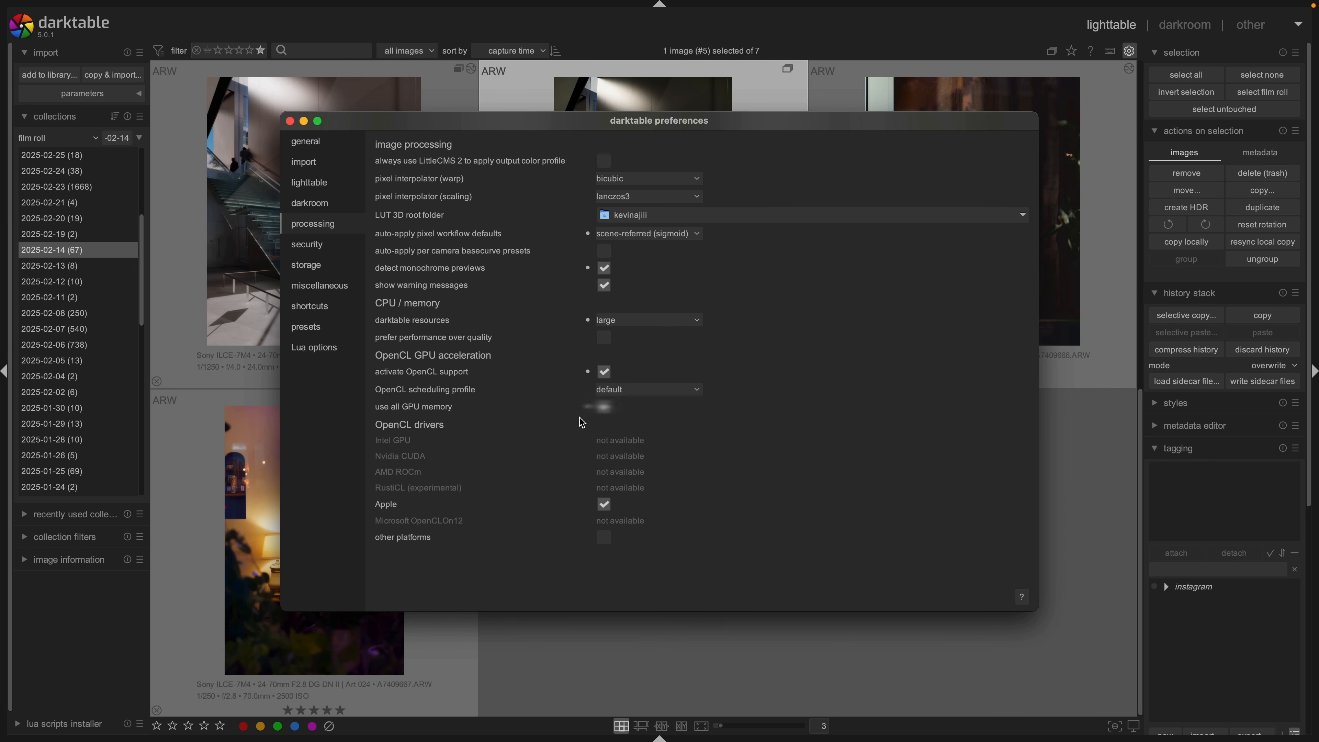
pyautogui.click(605, 371)
pyautogui.click(680, 390)
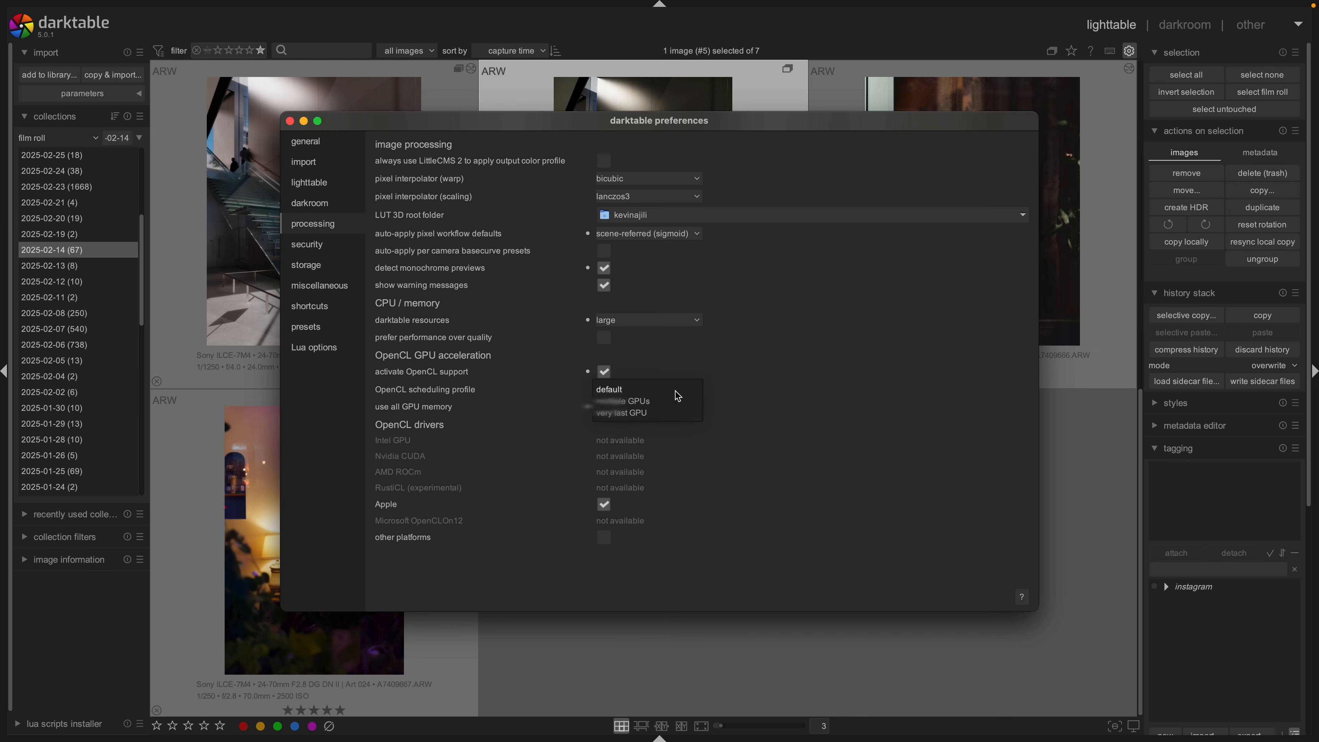
pyautogui.click(674, 392)
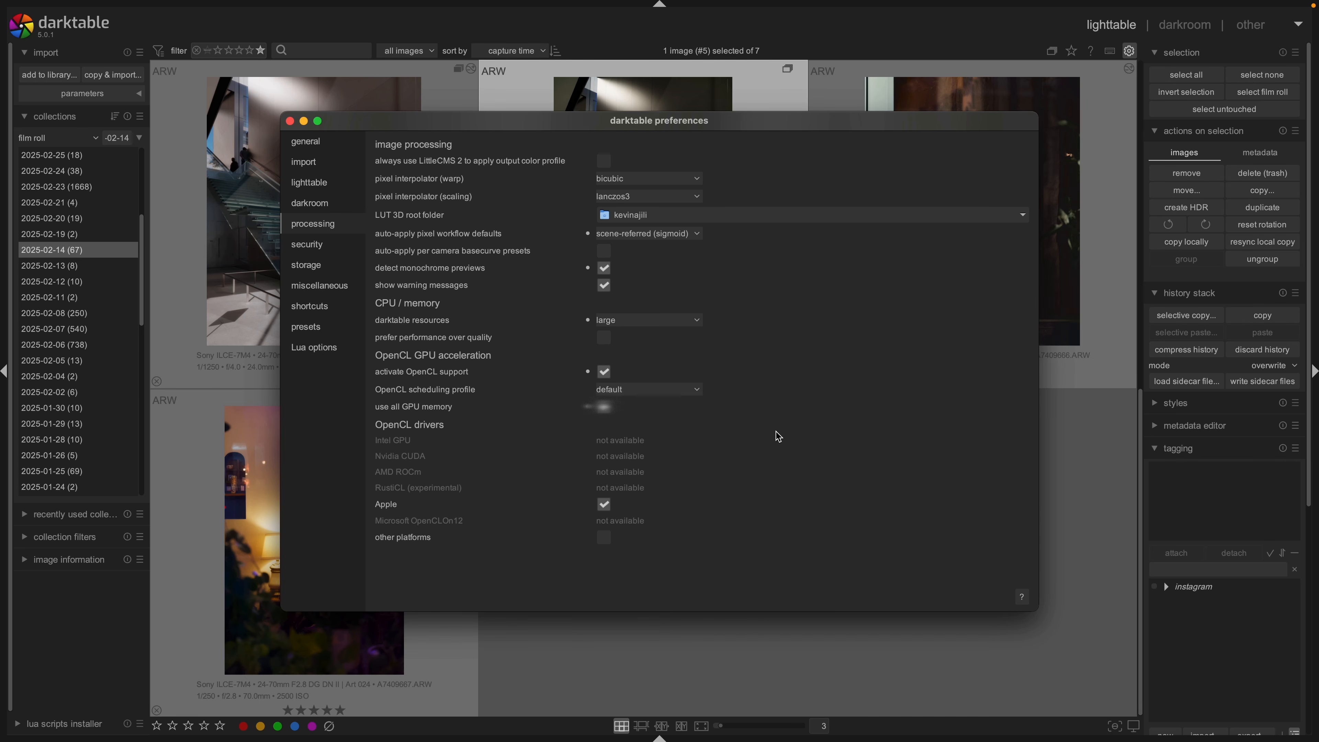
# Have the mouse wheel scroll the modules side panel by default in the miscellaneous preferences, and close the preferences.
pyautogui.click(361, 291)
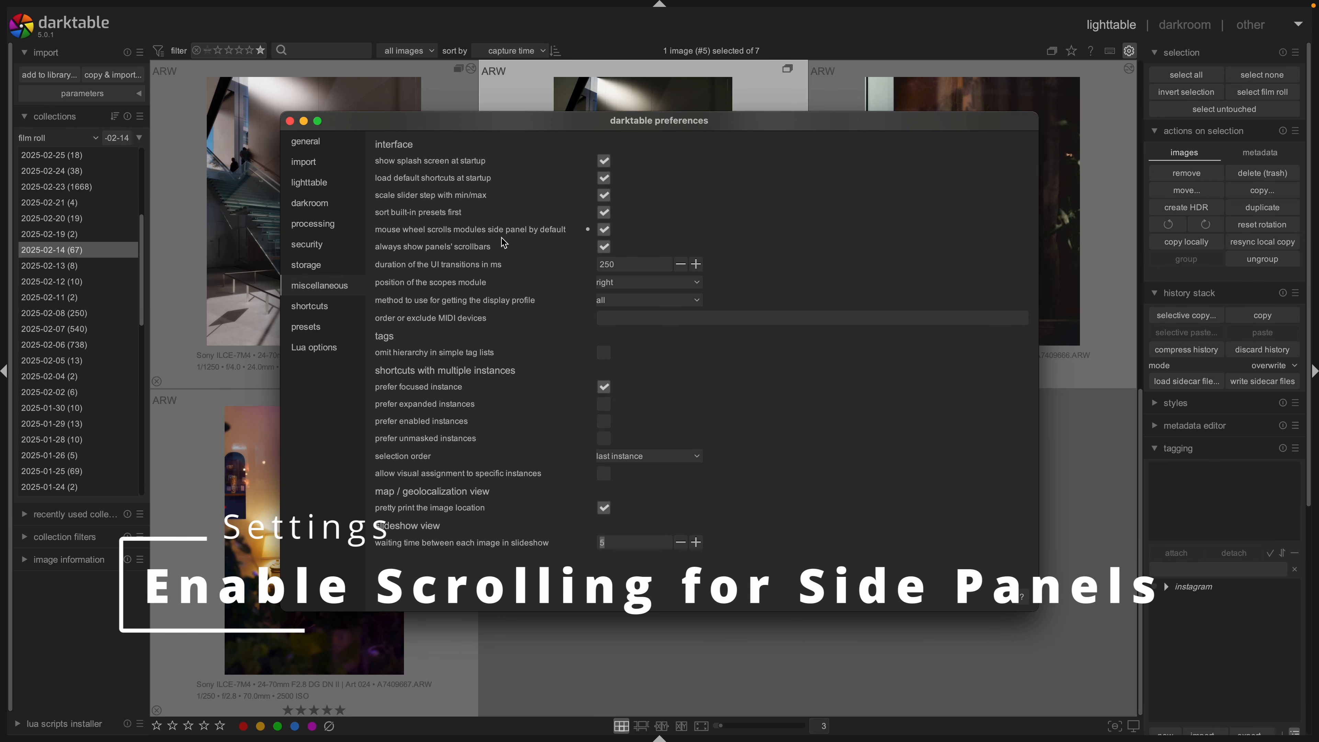
pyautogui.click(602, 230)
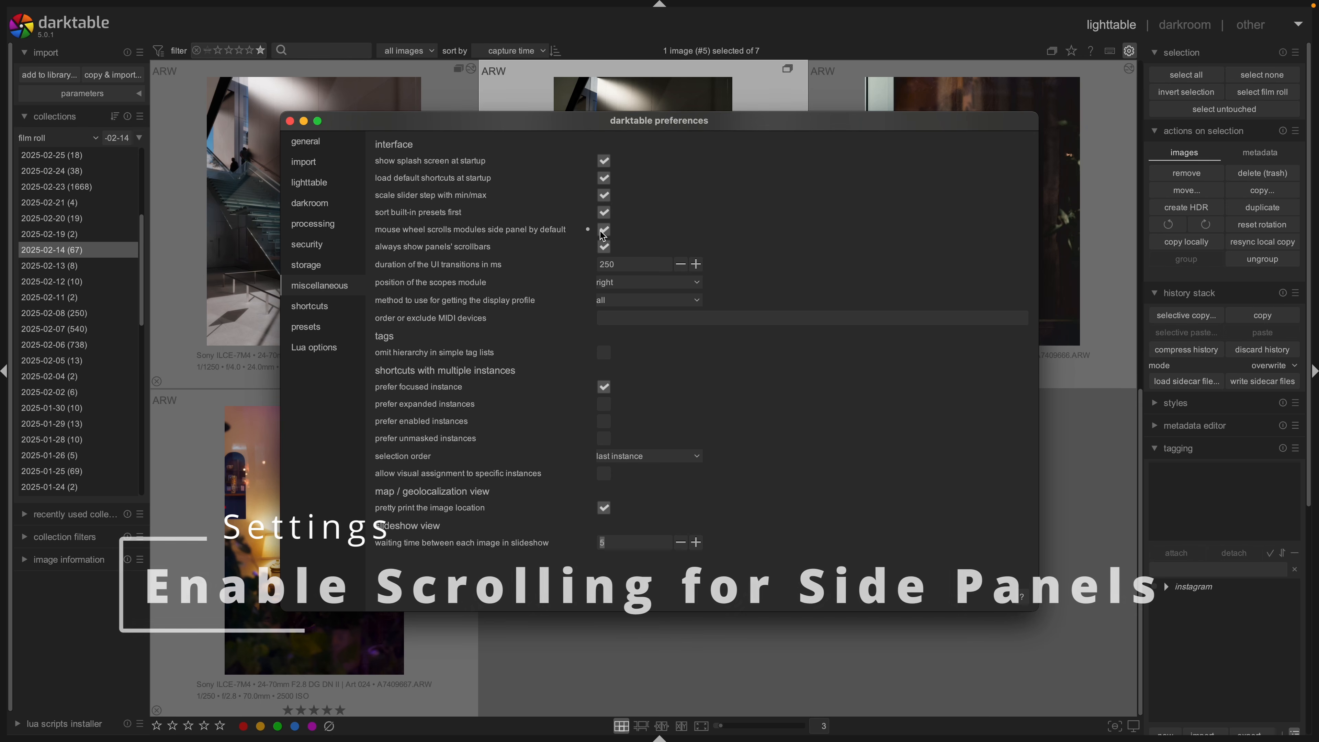
pyautogui.click(607, 232)
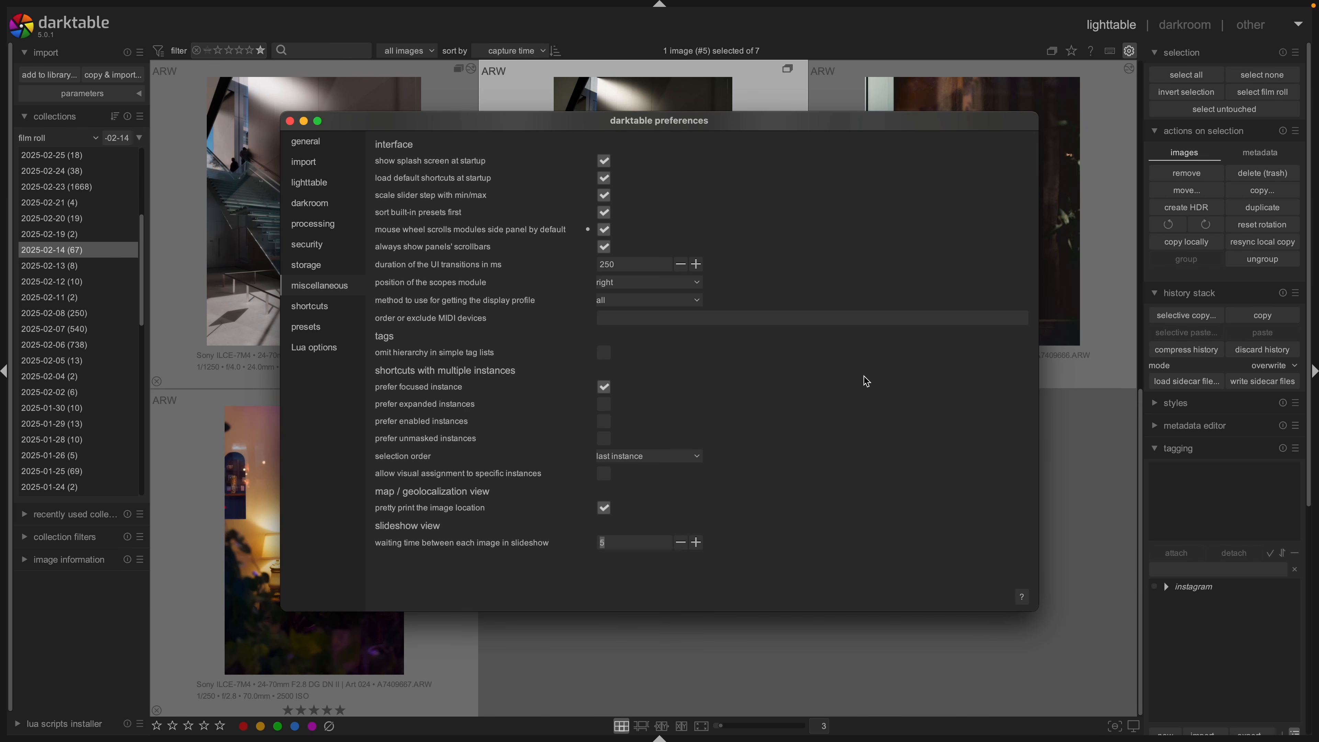
pyautogui.click(290, 121)
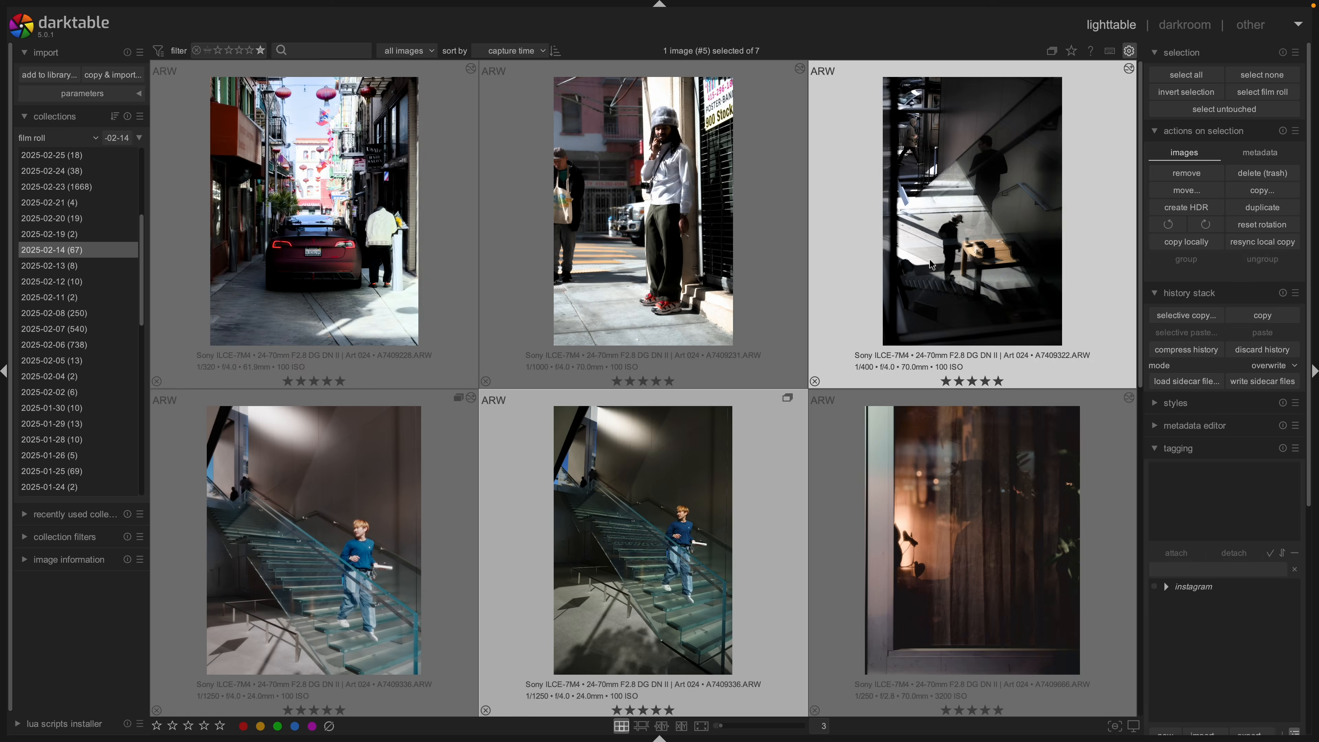
# Look through the lighttable side panel's modules, from selection down to the export settings.
pyautogui.scroll(-3, 1268, 287)
pyautogui.scroll(3, 1268, 287)
pyautogui.scroll(-5, 1270, 263)
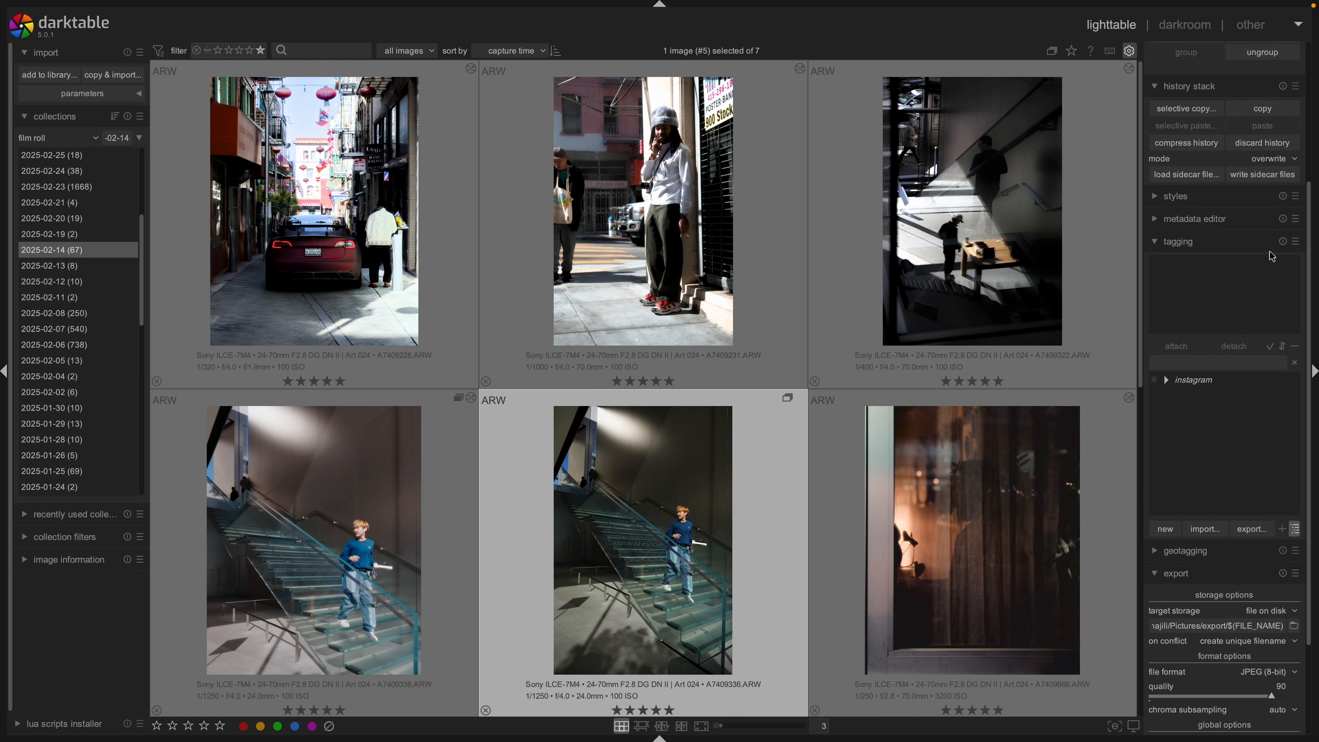
pyautogui.scroll(5, 1257, 197)
pyautogui.scroll(-5, 1251, 174)
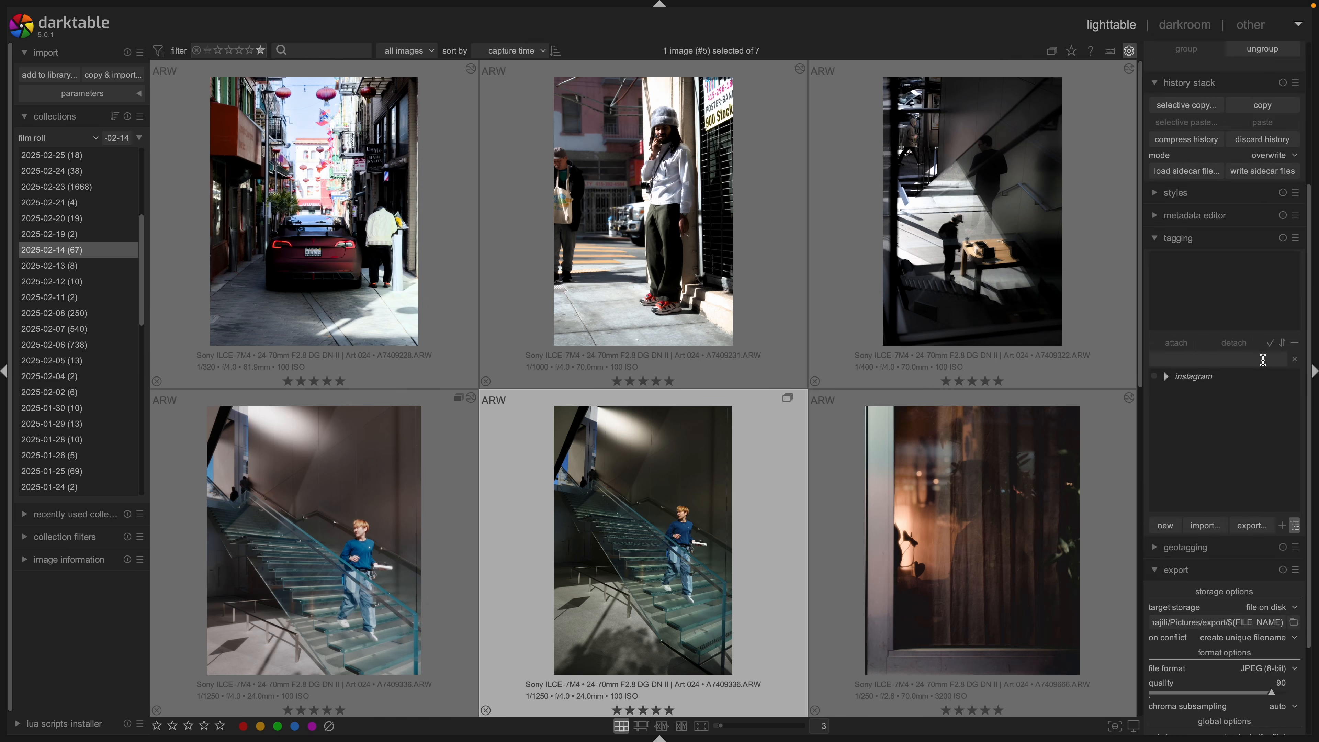
pyautogui.scroll(5, 1262, 188)
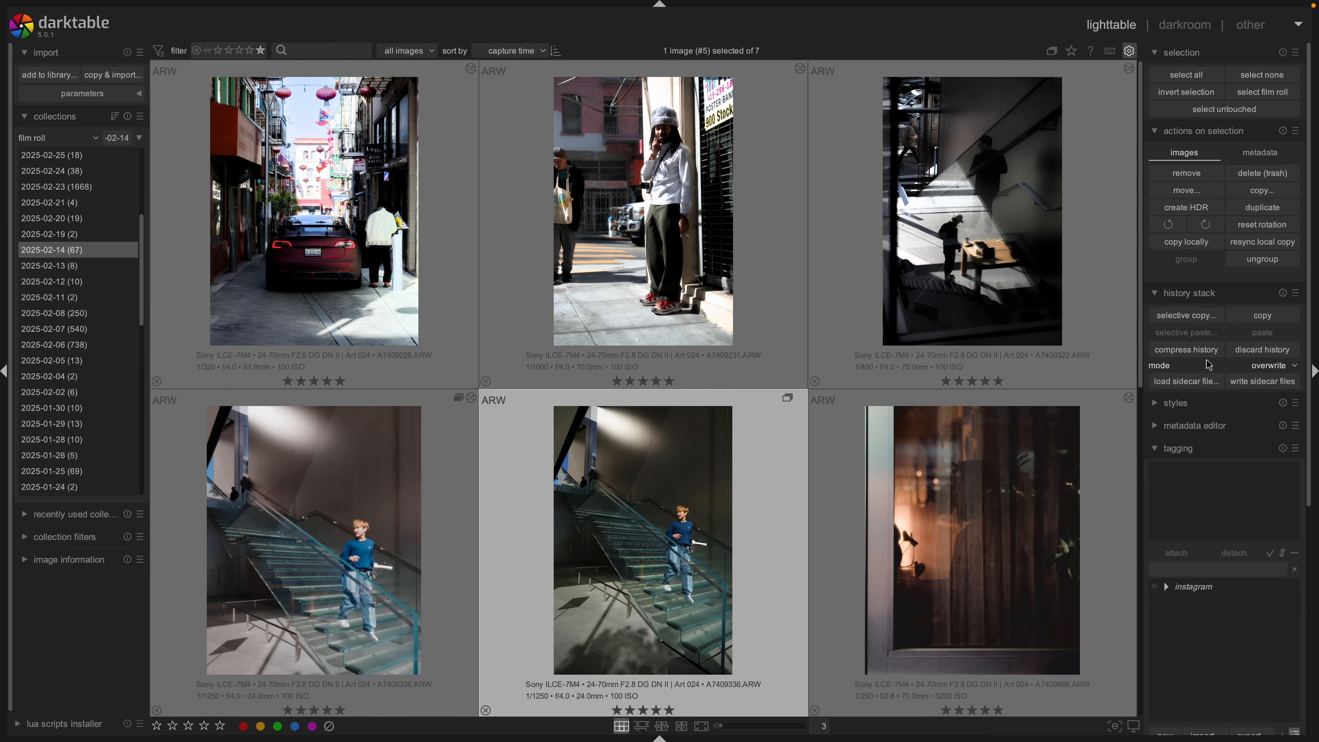
pyautogui.scroll(-5, 1207, 350)
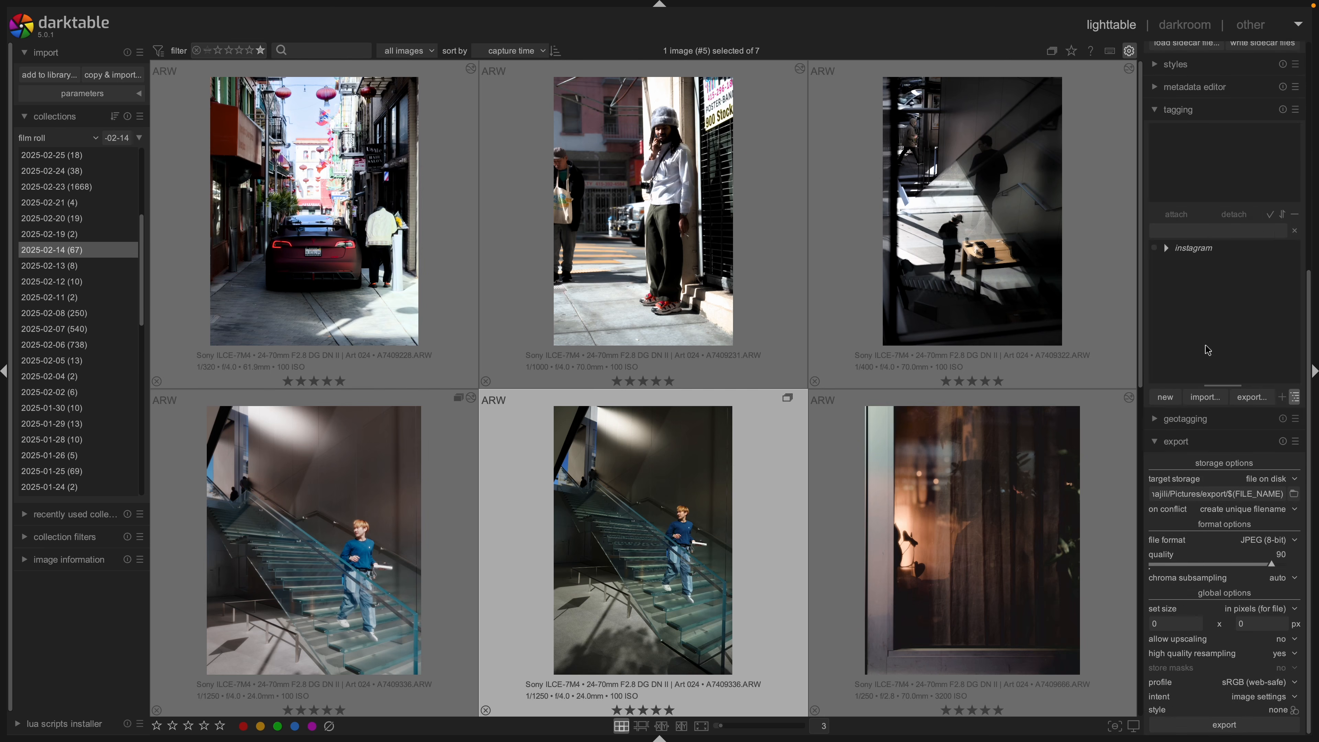
pyautogui.scroll(5, 1207, 351)
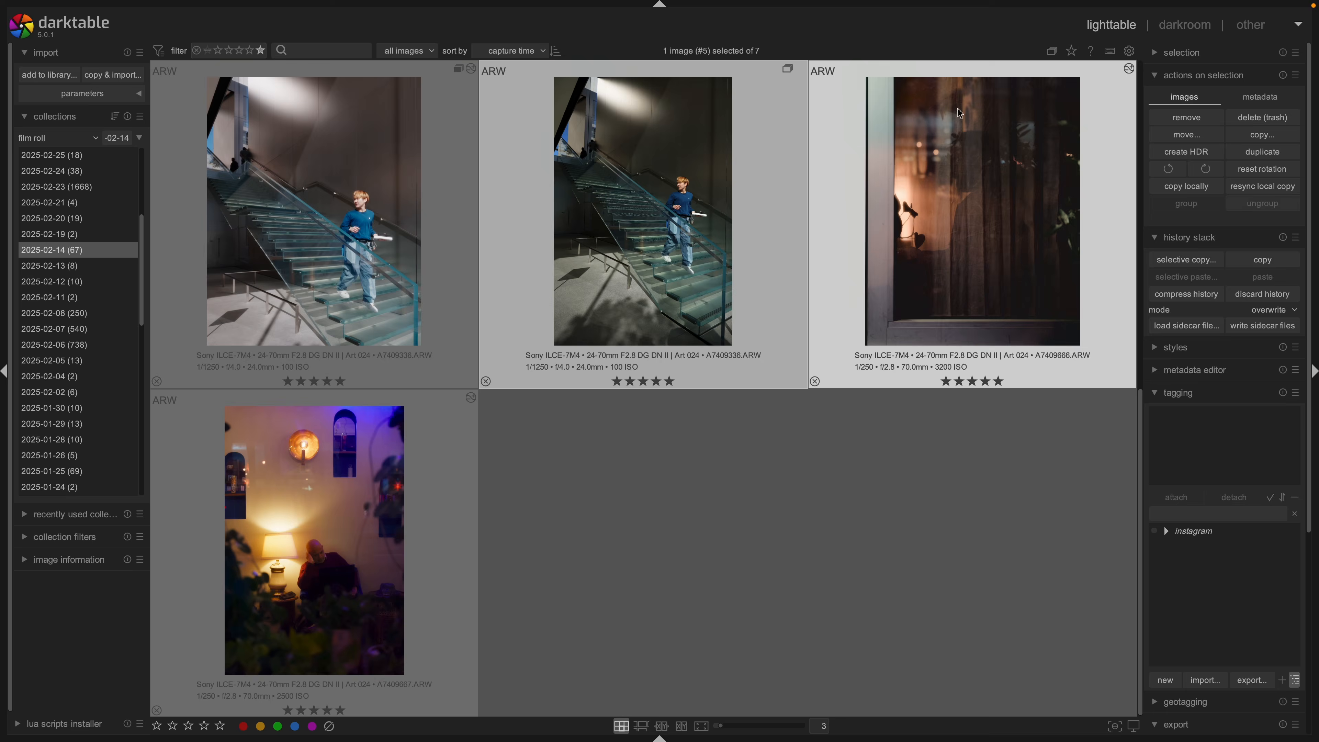
# Open the selected glass staircase photo in the darkroom and review its module groups and the exposure module's controls.
pyautogui.doubleClick(700, 213)
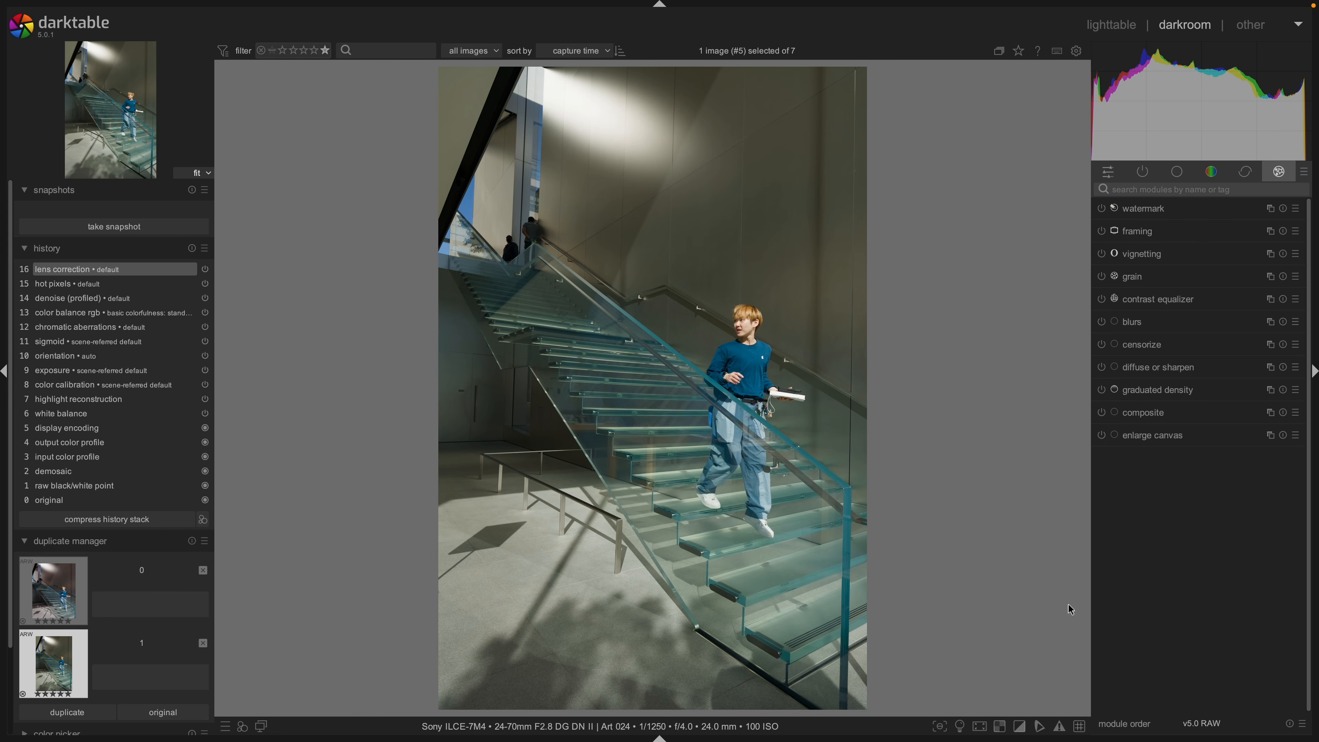
pyautogui.click(1163, 175)
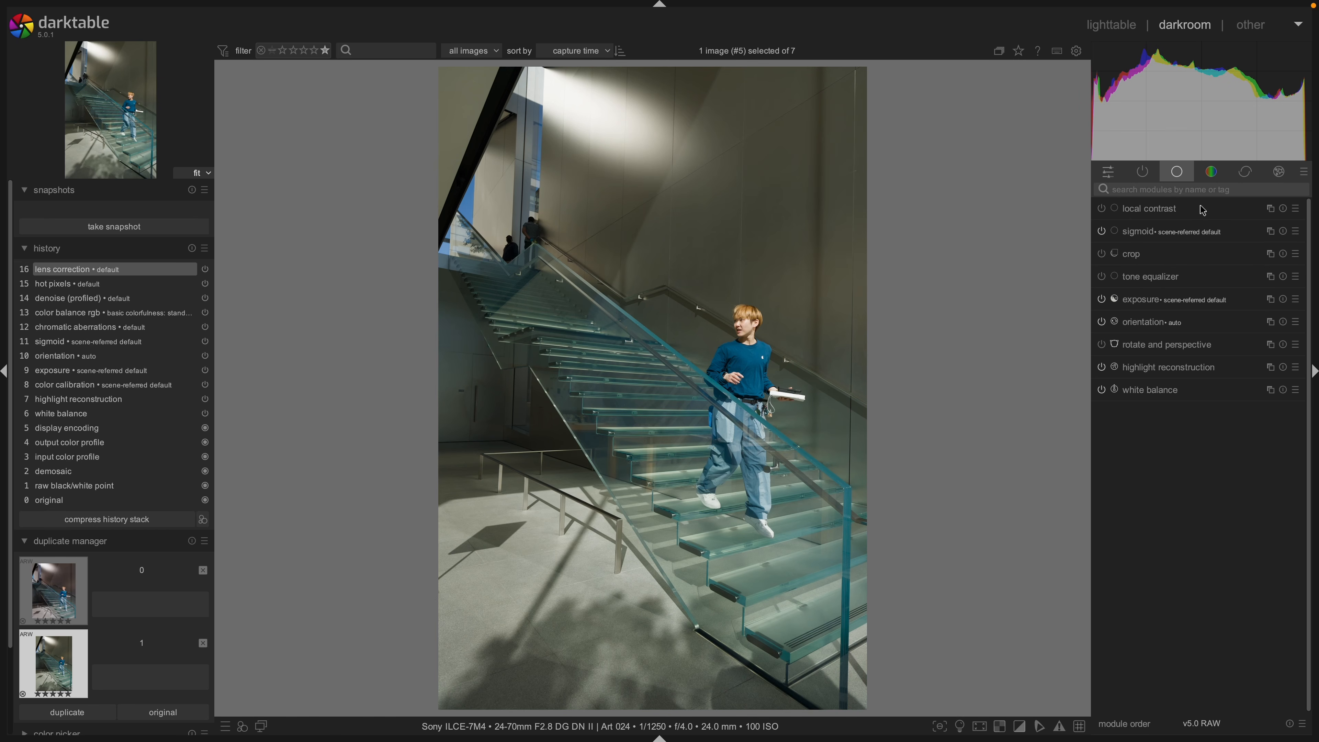
pyautogui.click(1212, 172)
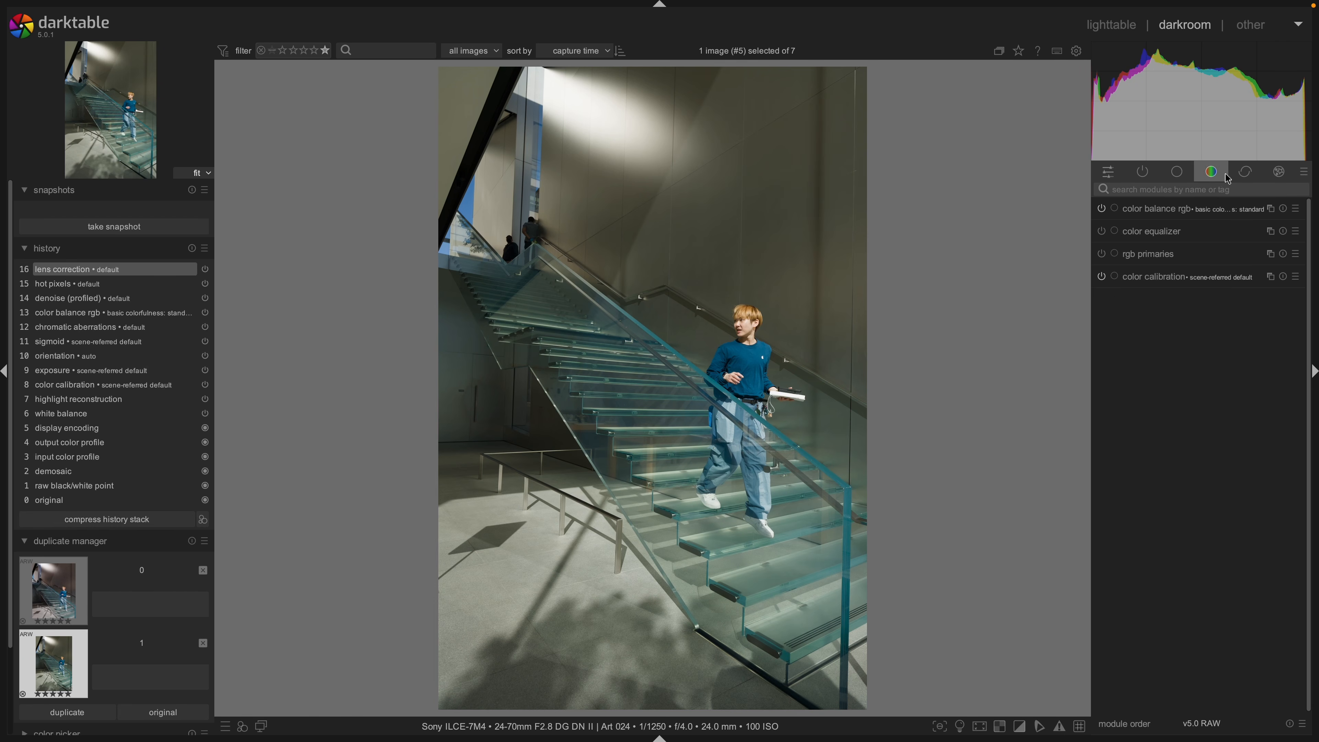
pyautogui.click(1245, 171)
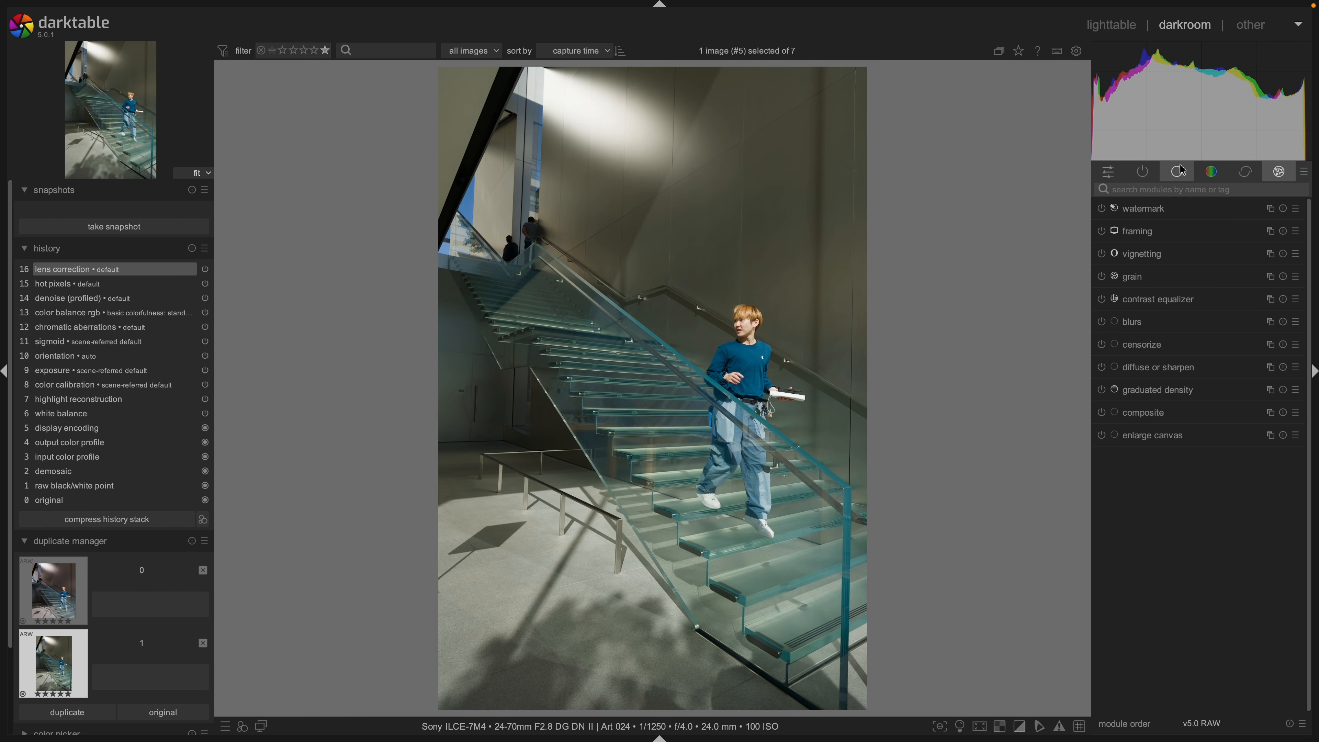
pyautogui.click(1177, 171)
pyautogui.click(1158, 300)
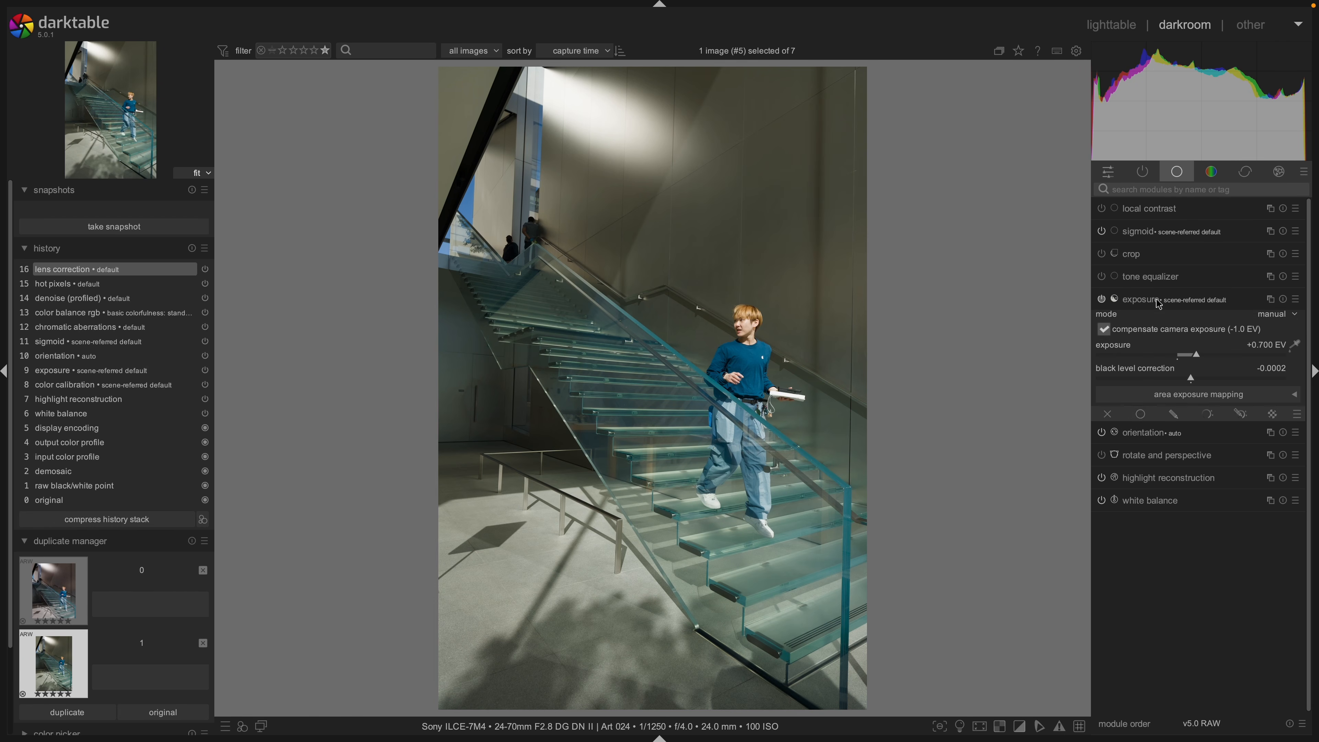
pyautogui.click(1180, 304)
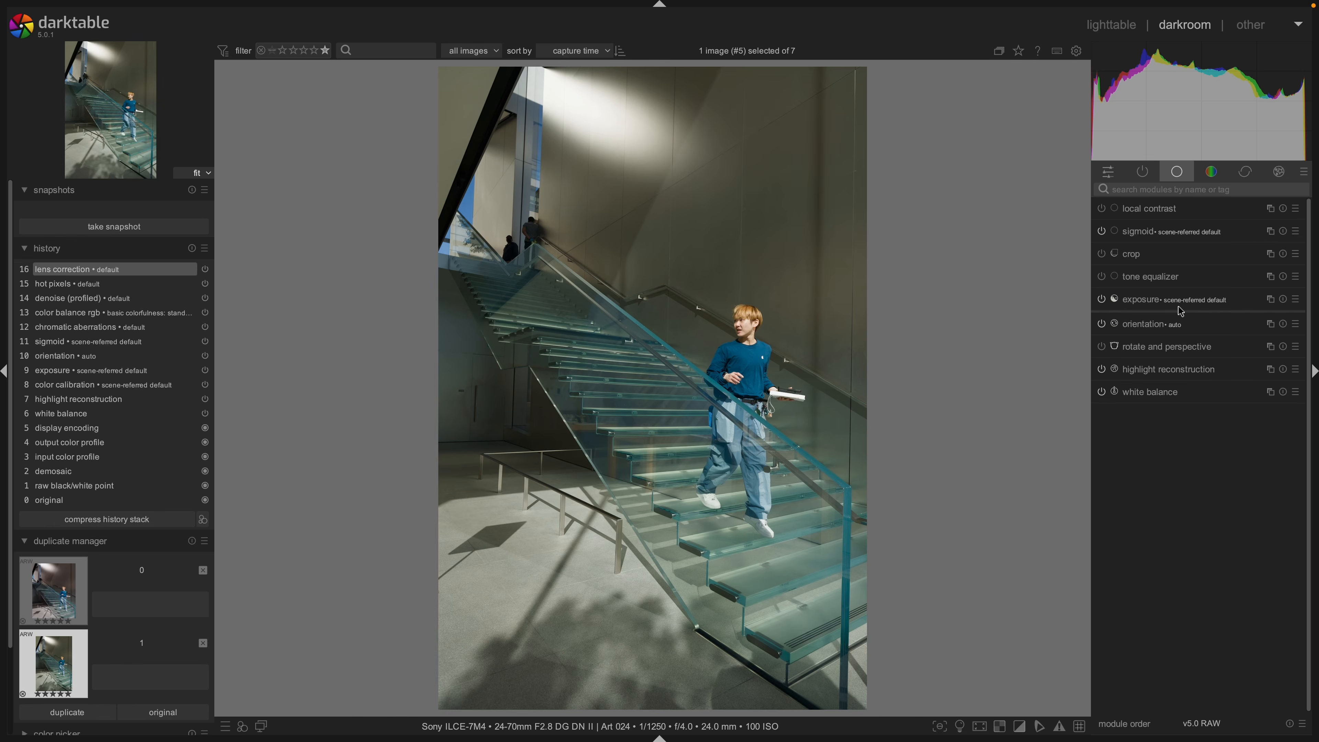
# Duplicate the workflow: scene-referred module layout preset under the name workflow: scene-referred_1.
pyautogui.click(1303, 174)
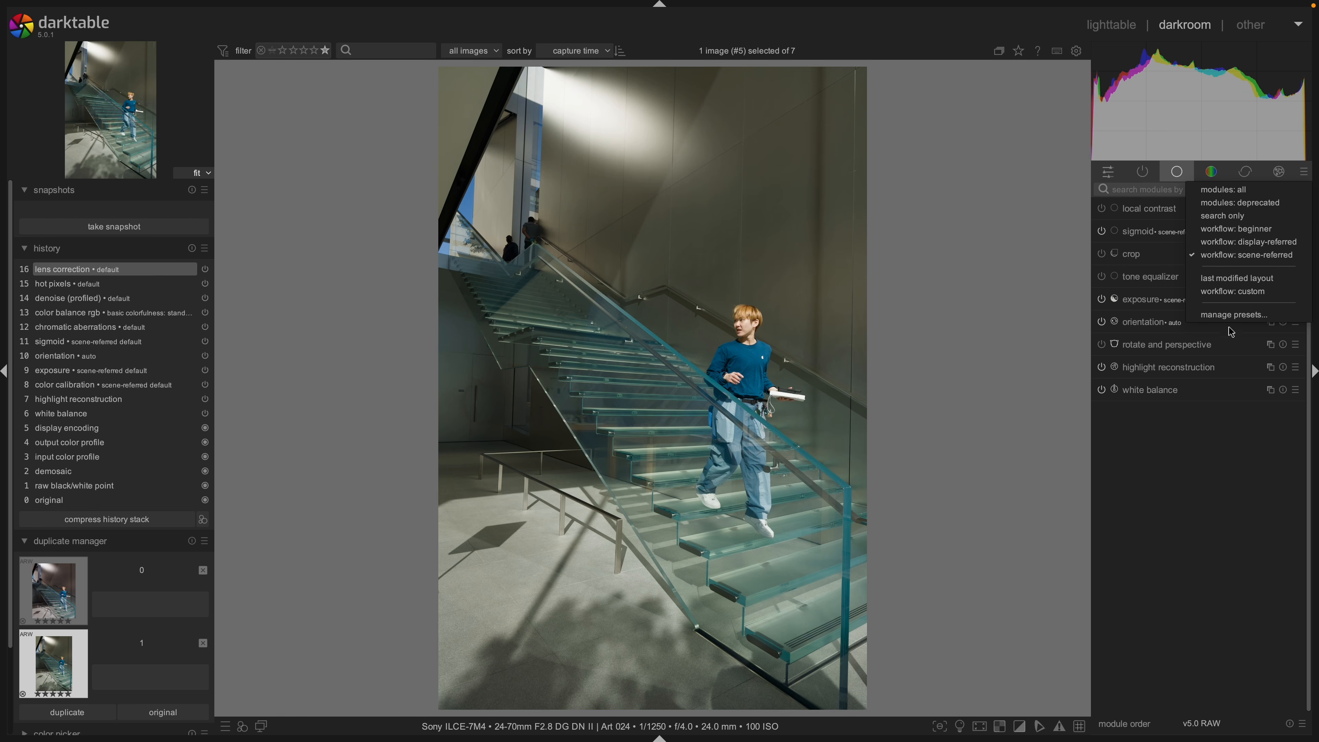
pyautogui.click(1236, 318)
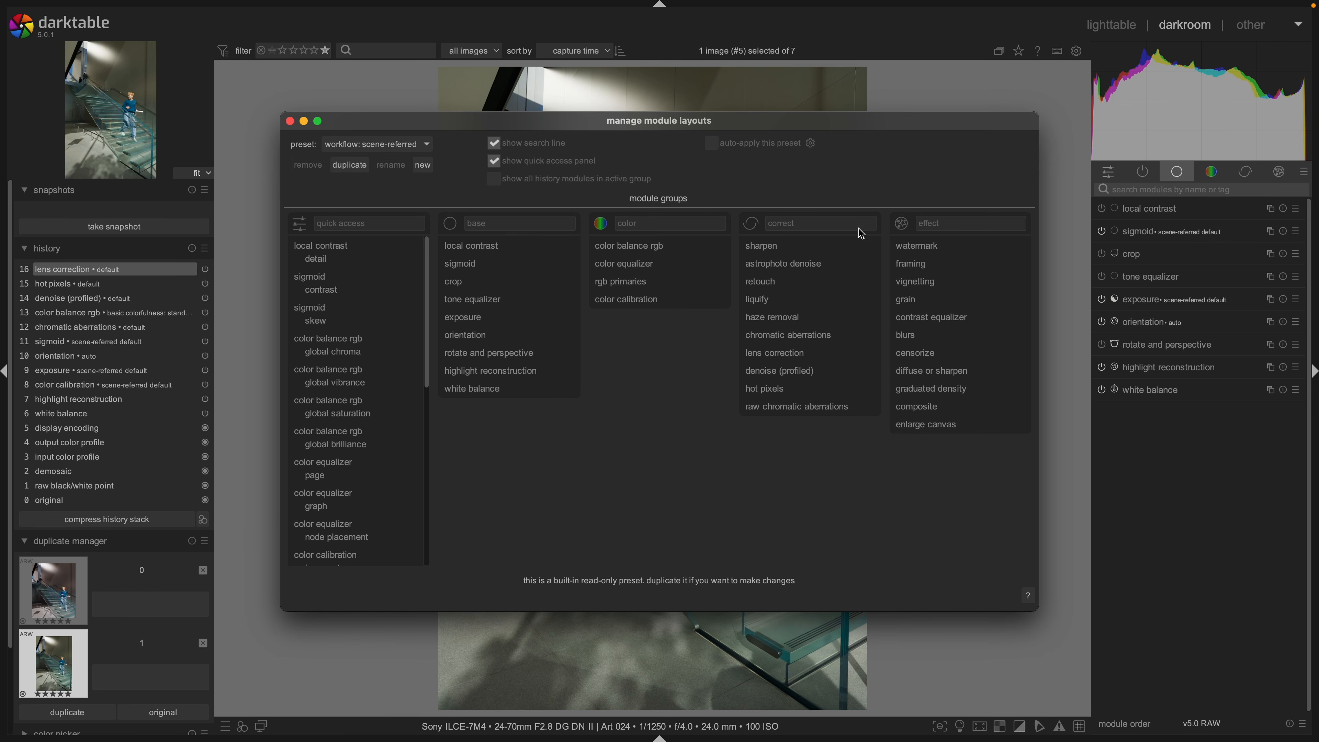
pyautogui.click(359, 175)
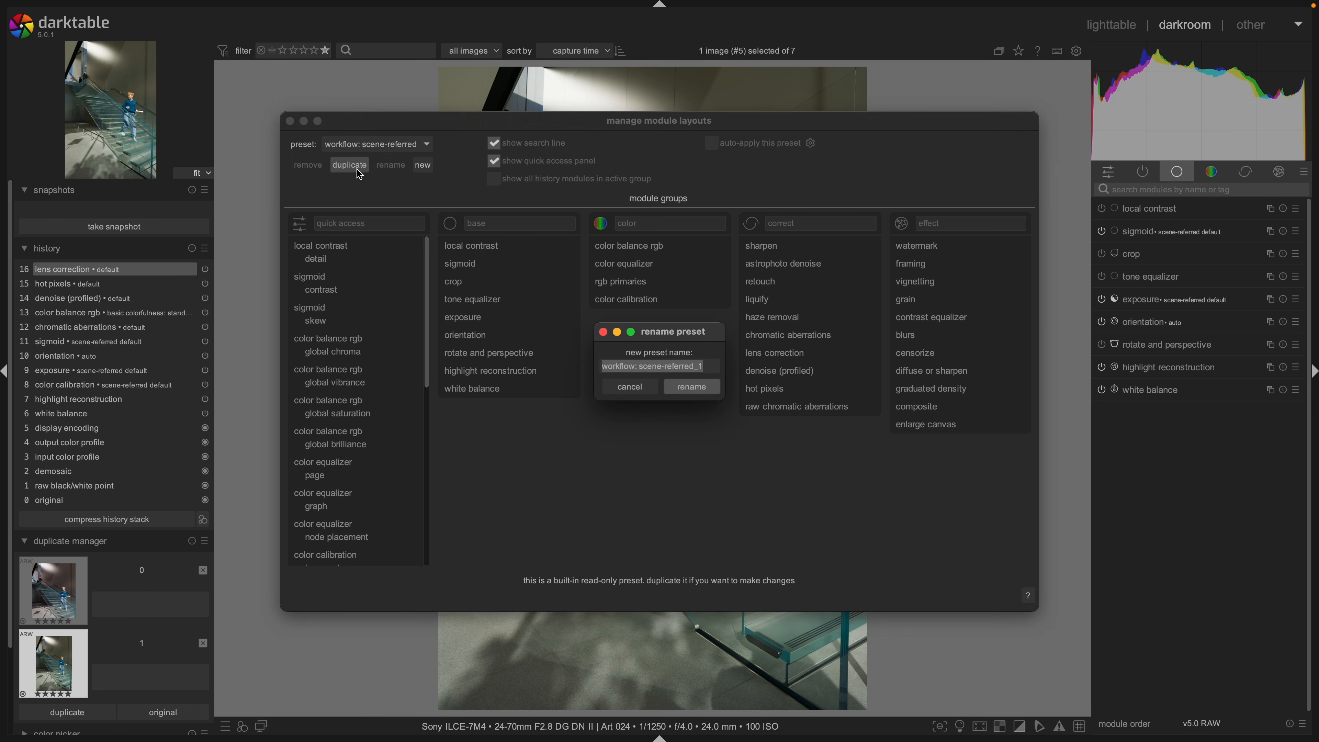
pyautogui.click(687, 387)
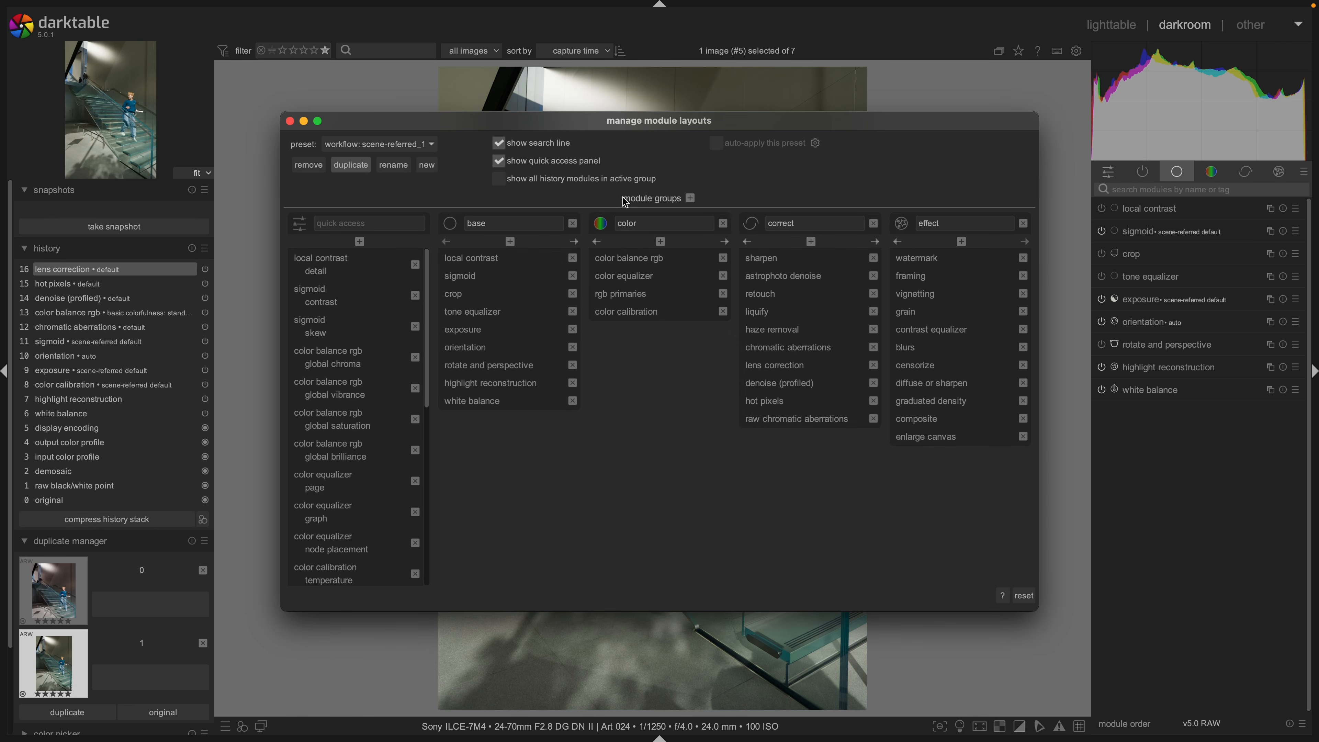
# Try adding an extra module group to the layout and swapping the order of the correct and effect groups.
pyautogui.click(691, 197)
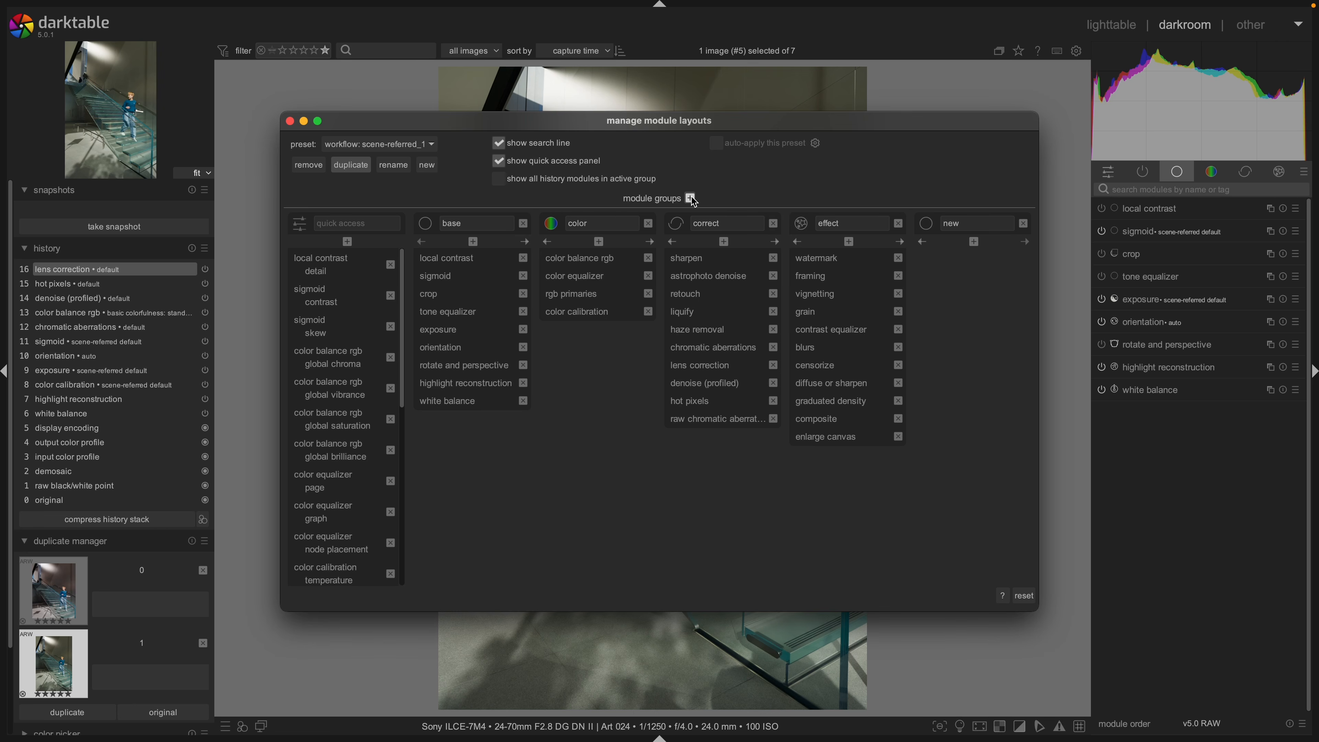
pyautogui.click(1023, 224)
pyautogui.click(897, 242)
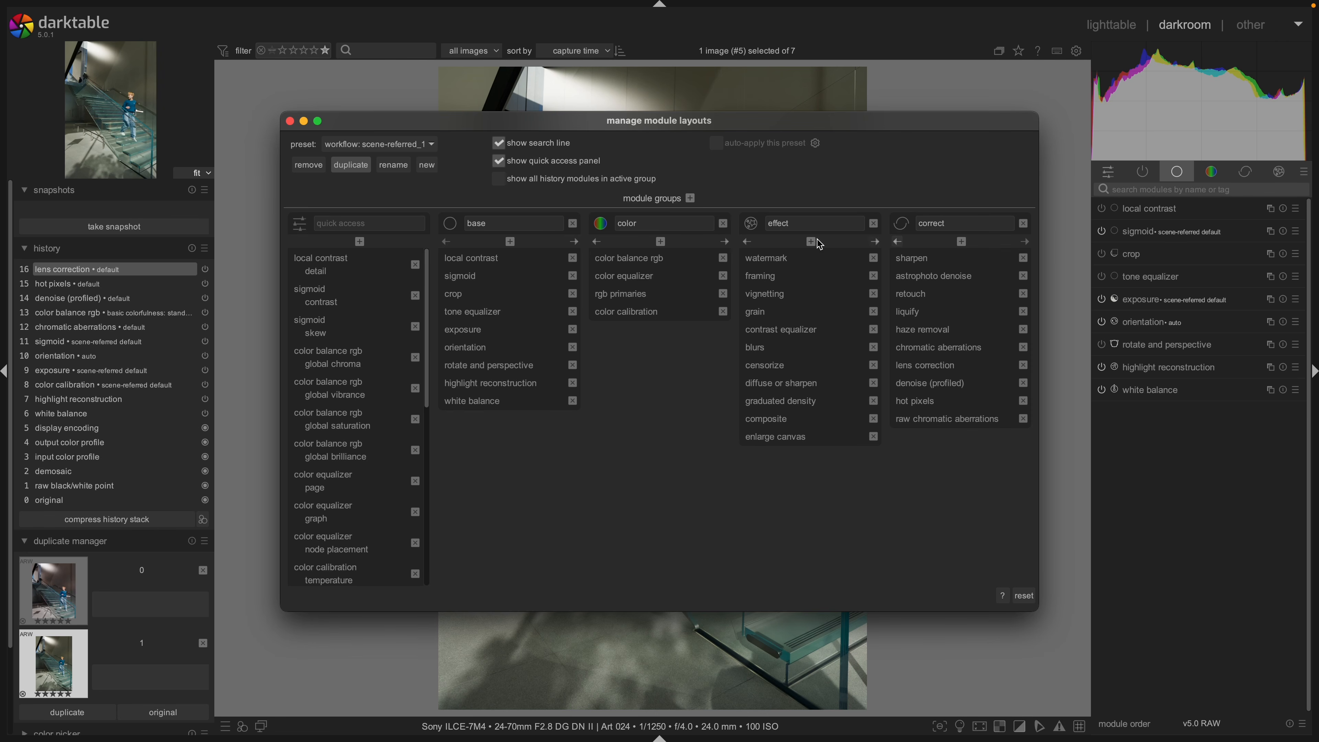
pyautogui.click(875, 242)
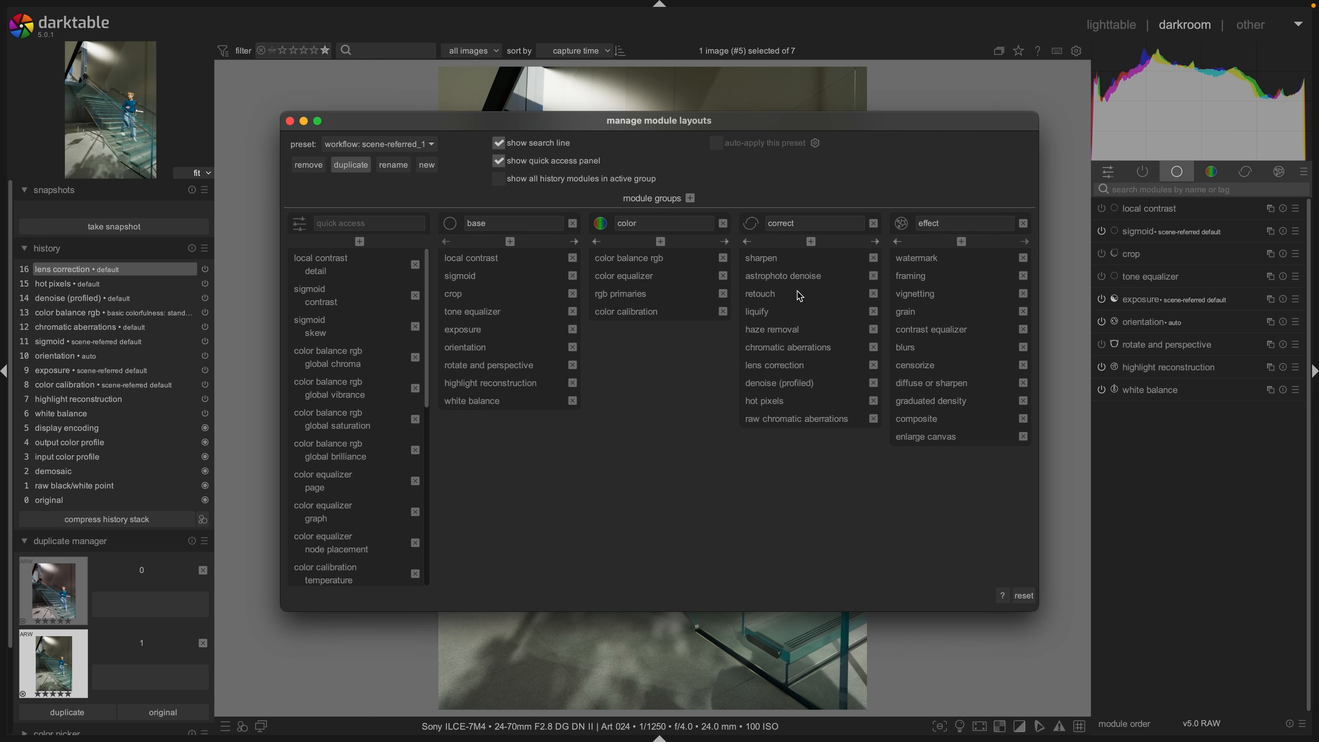
# Replace the local contrast module in the base group with filmic rgb.
pyautogui.click(573, 258)
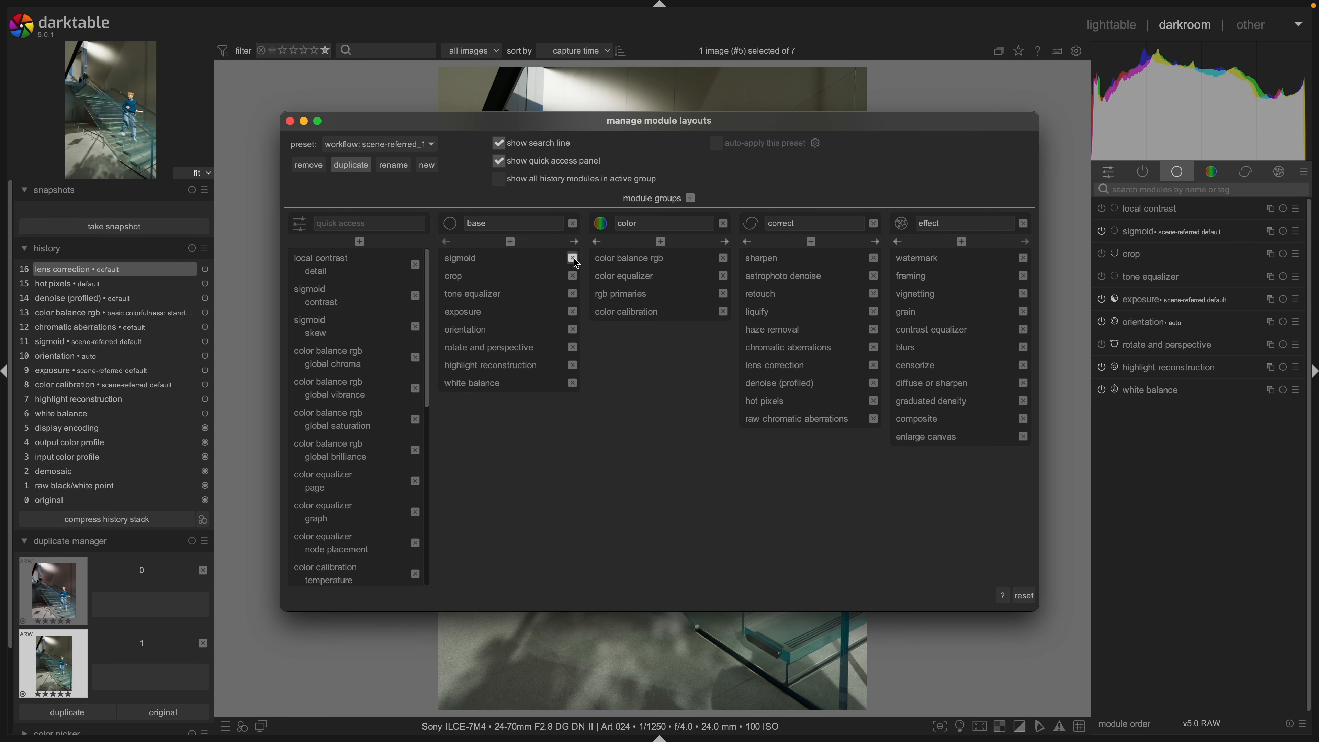
pyautogui.click(512, 243)
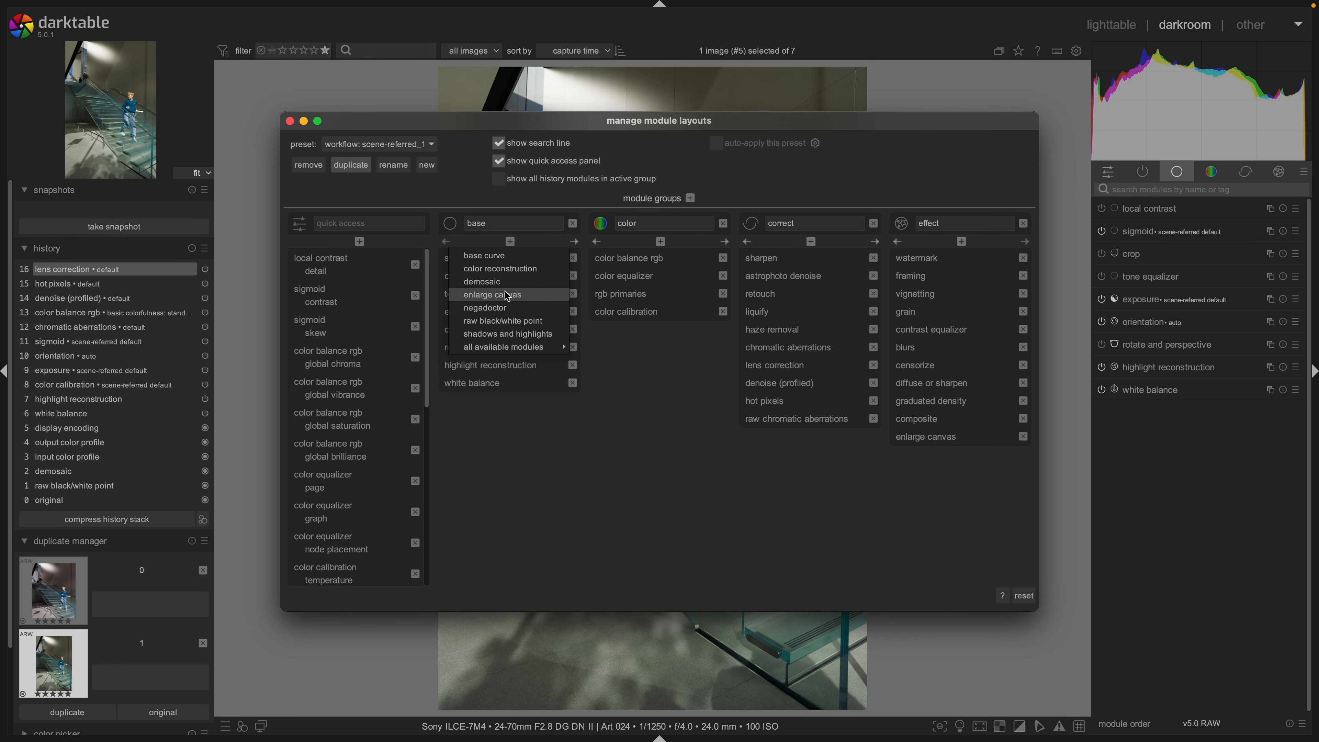
pyautogui.moveTo(509, 347)
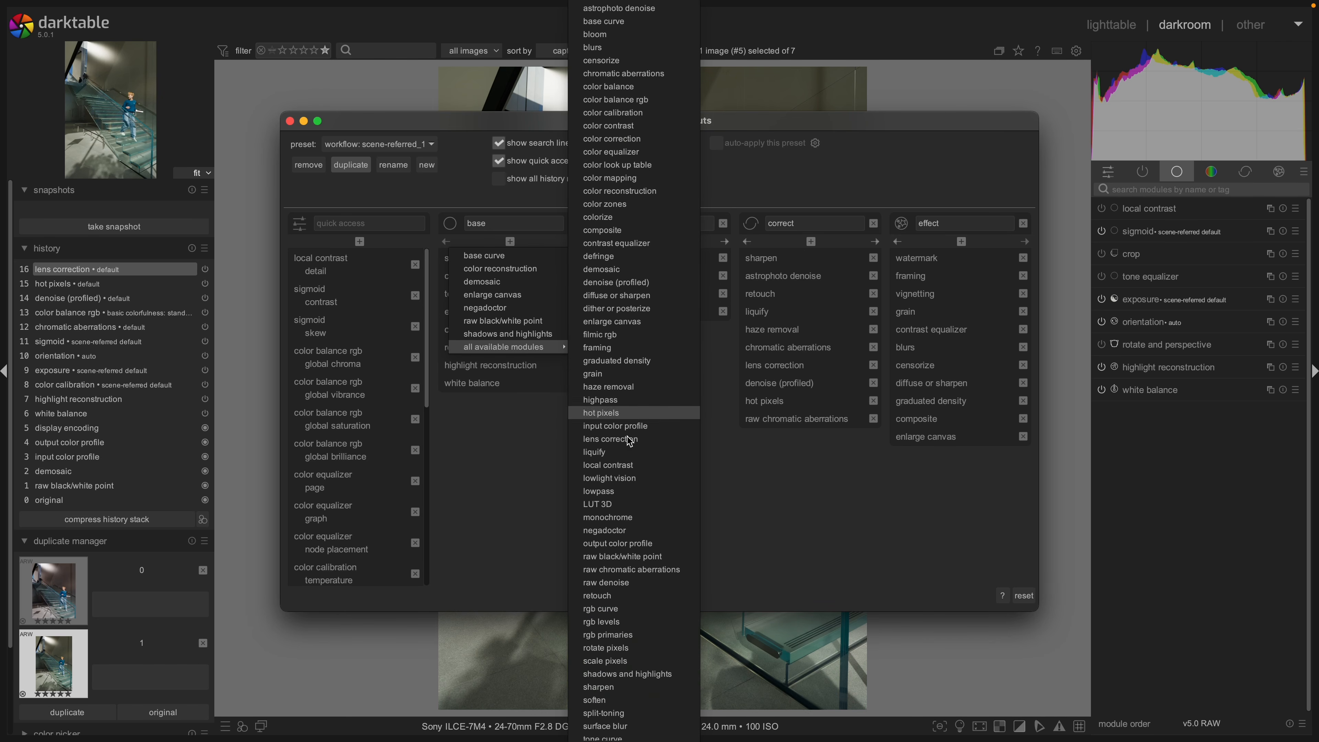
pyautogui.click(632, 335)
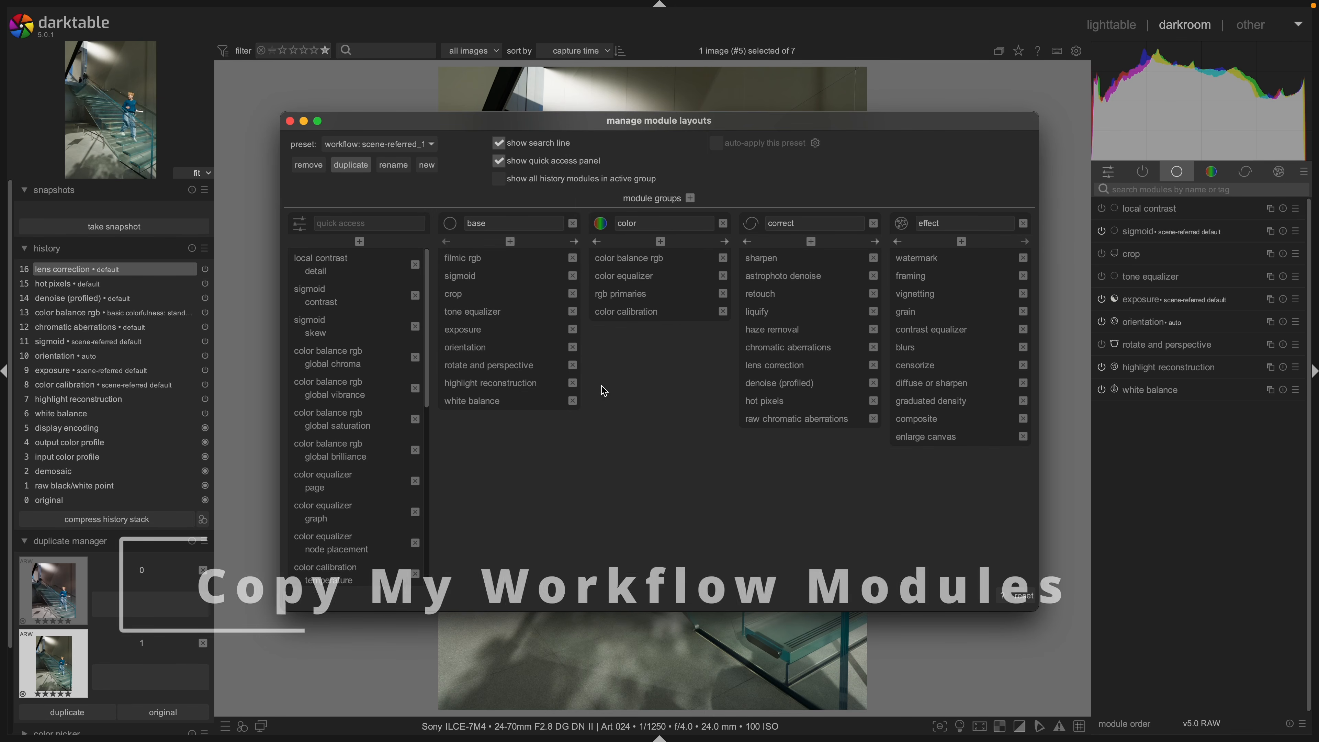
# Compare the module groups of the workflow: custom preset with those of workflow: scene-referred_1.
pyautogui.click(407, 151)
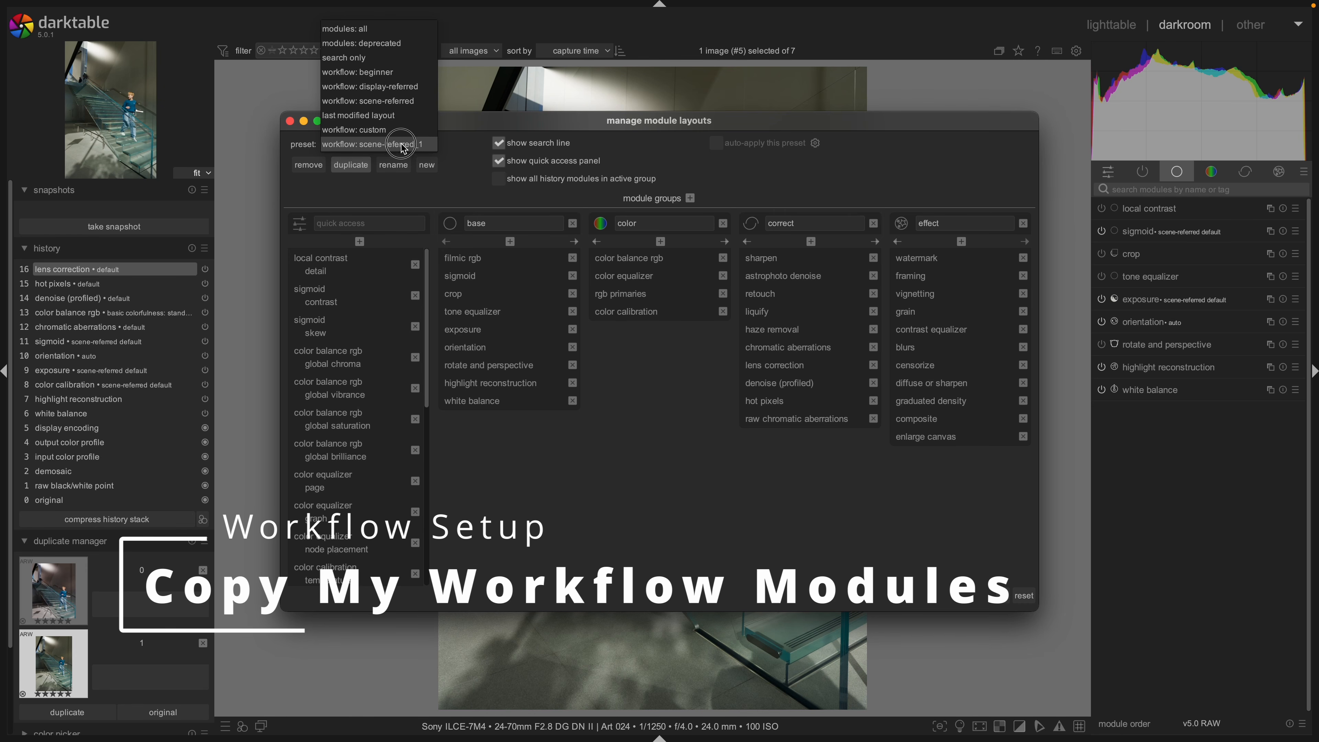
pyautogui.click(397, 136)
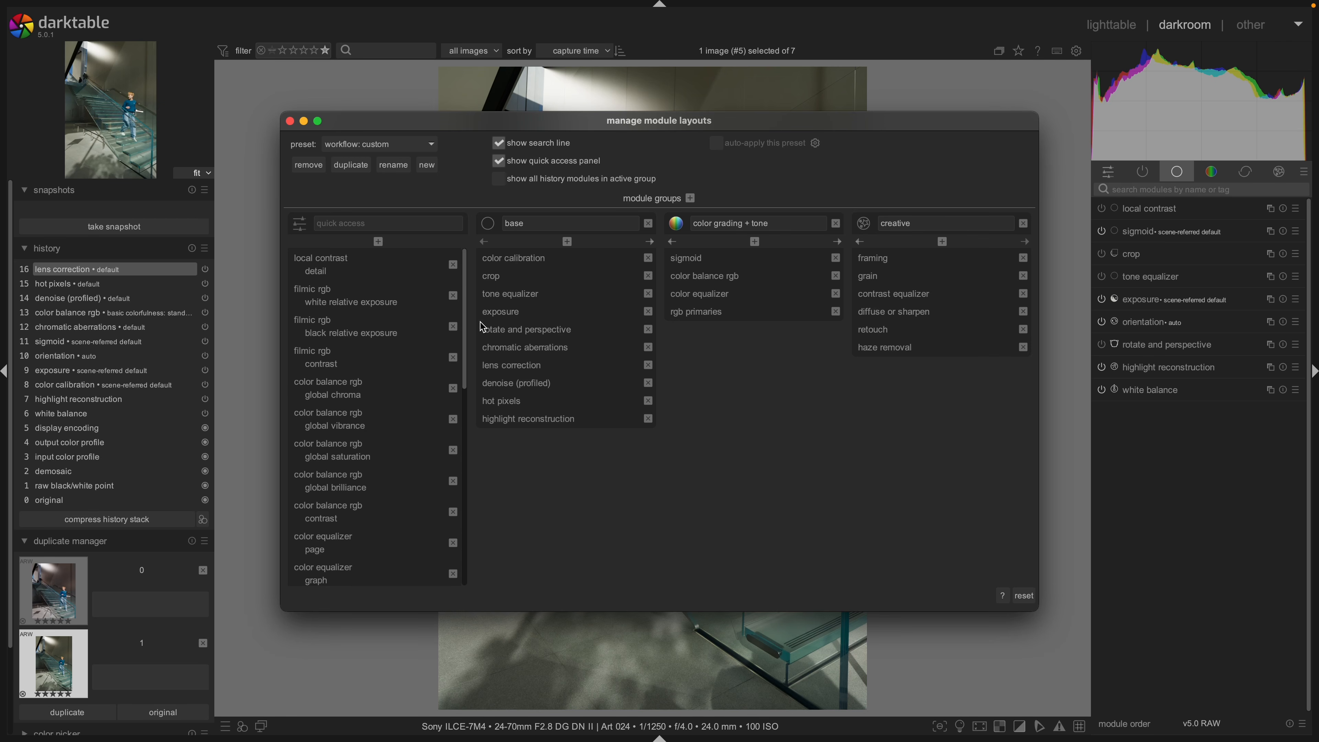
pyautogui.click(408, 160)
pyautogui.click(406, 158)
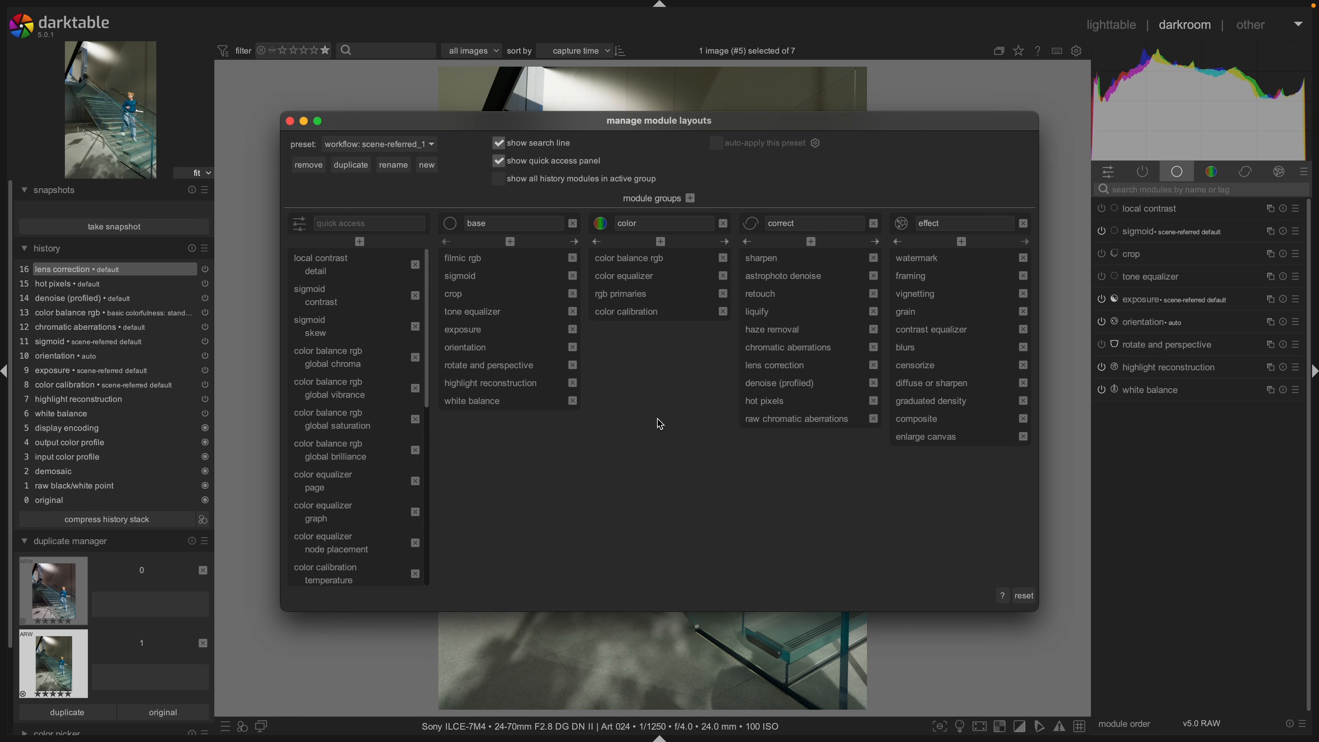
# Select the workflow: custom preset in the module layout manager and close the manager.
pyautogui.click(400, 150)
pyautogui.click(384, 130)
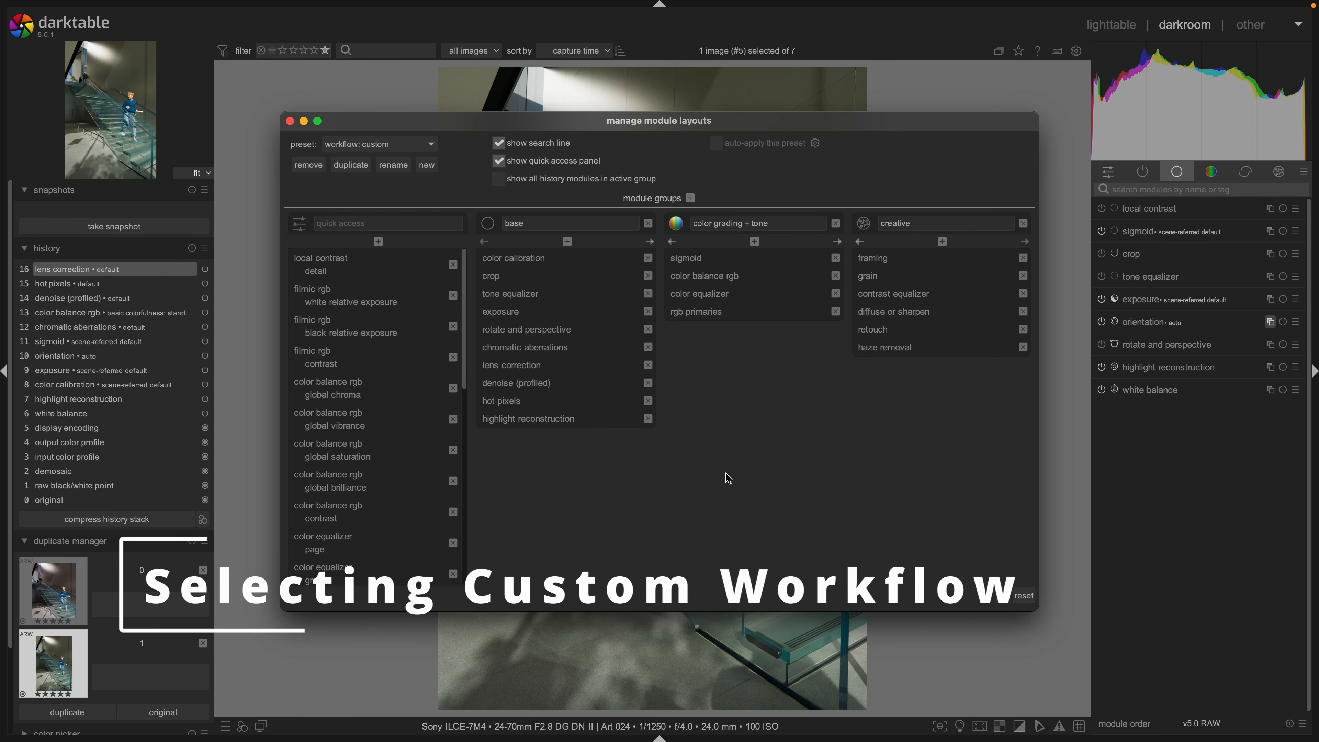
pyautogui.click(289, 121)
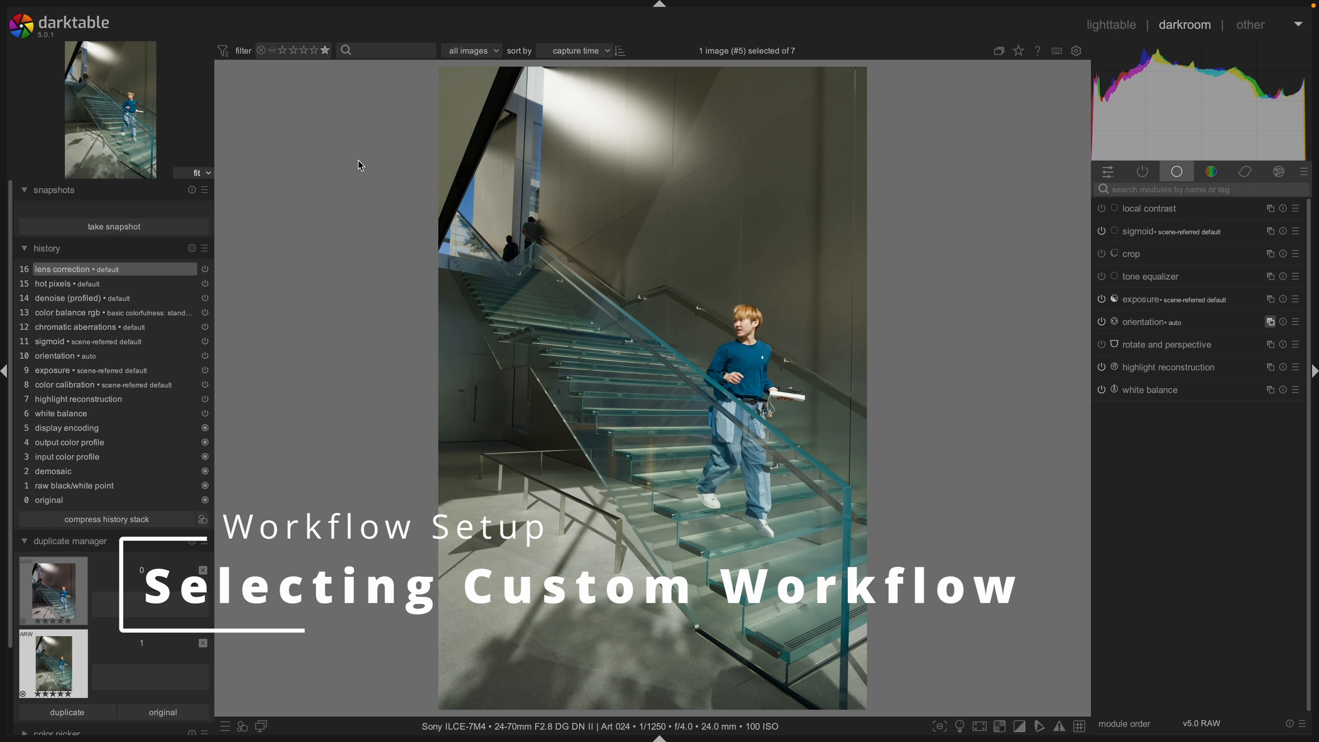
# Switch the darkroom module layout to the workflow: custom preset.
pyautogui.click(1303, 175)
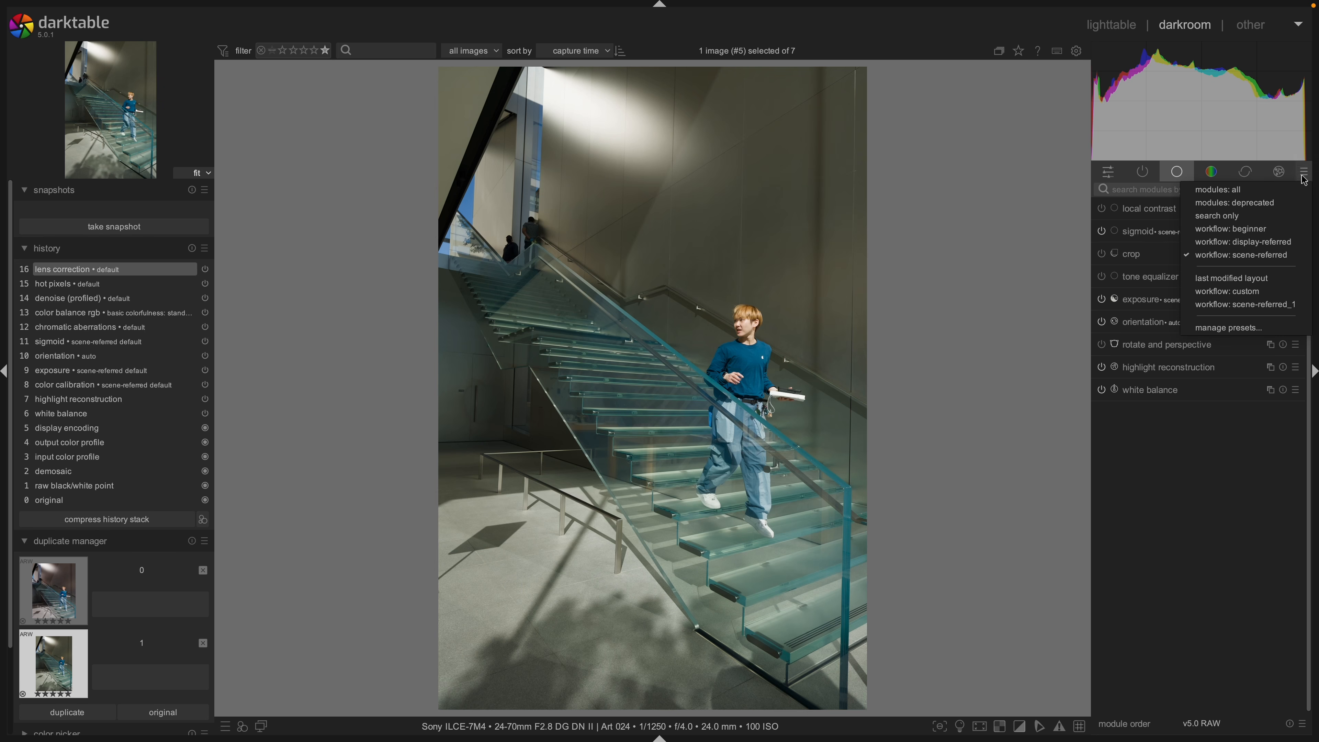
pyautogui.click(1267, 293)
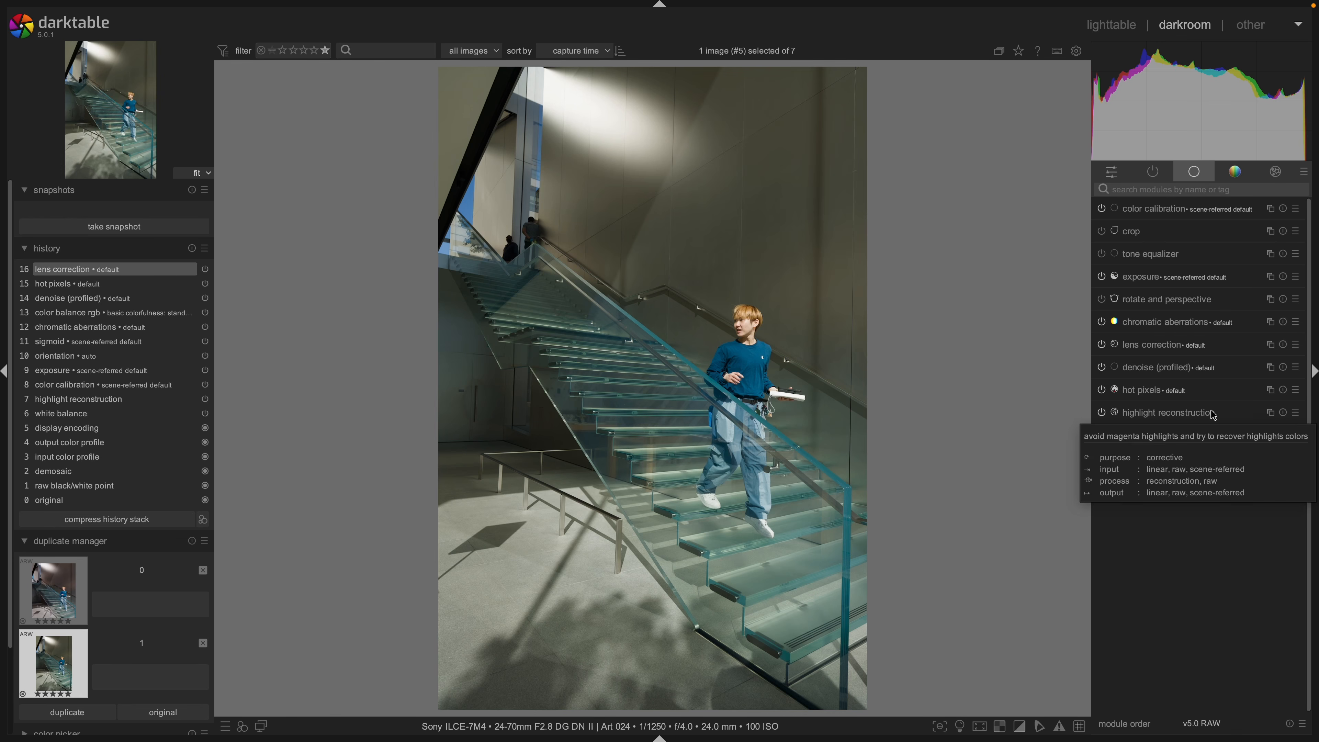
# Examine the modules in the base and color groups of the custom layout, including the full list of group modules.
pyautogui.click(1241, 178)
pyautogui.click(1202, 178)
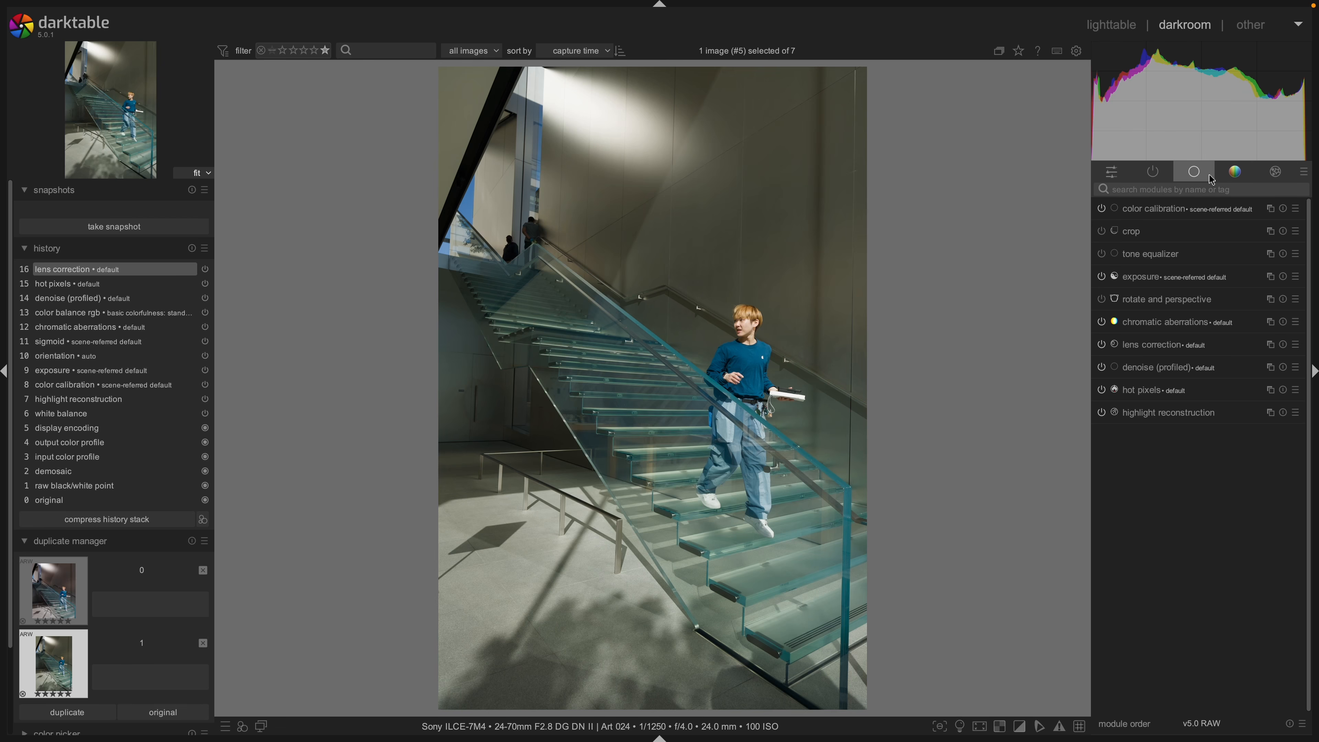
pyautogui.click(1204, 178)
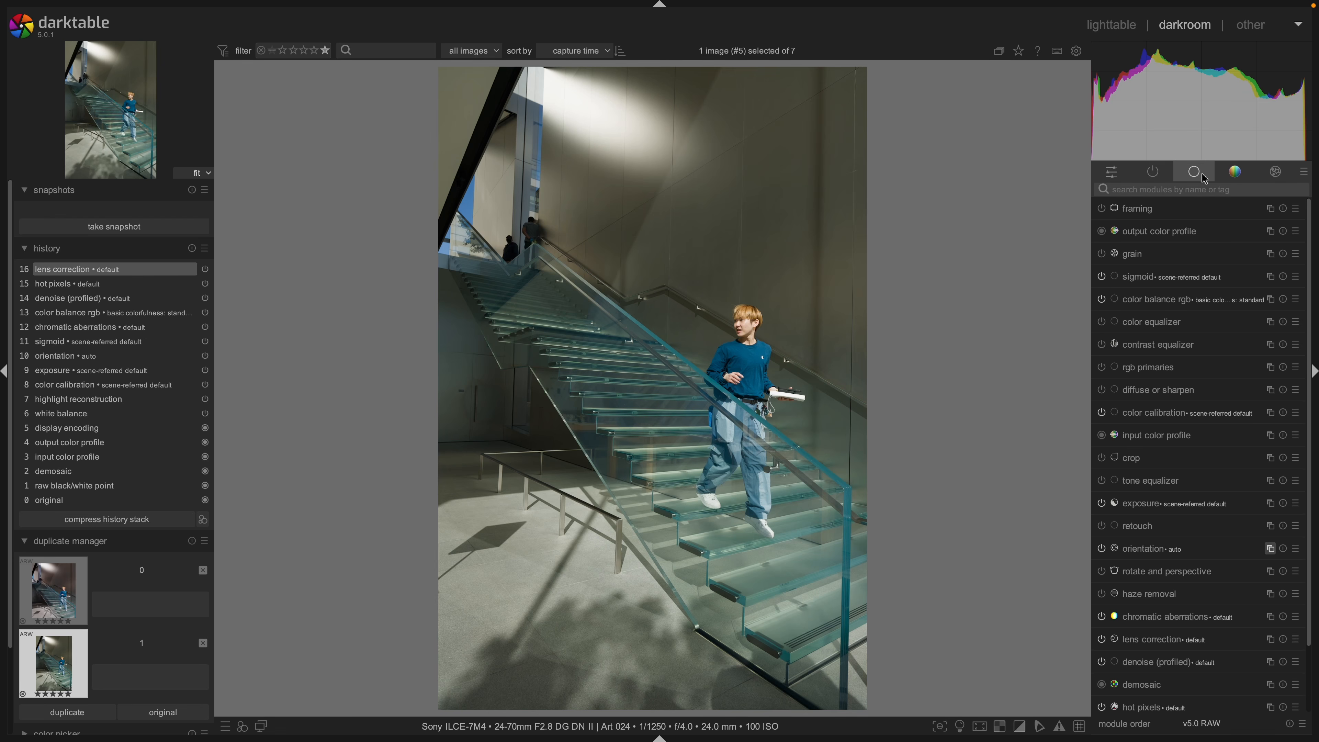
pyautogui.scroll(-3, 1161, 573)
pyautogui.scroll(3, 1161, 573)
pyautogui.click(1193, 174)
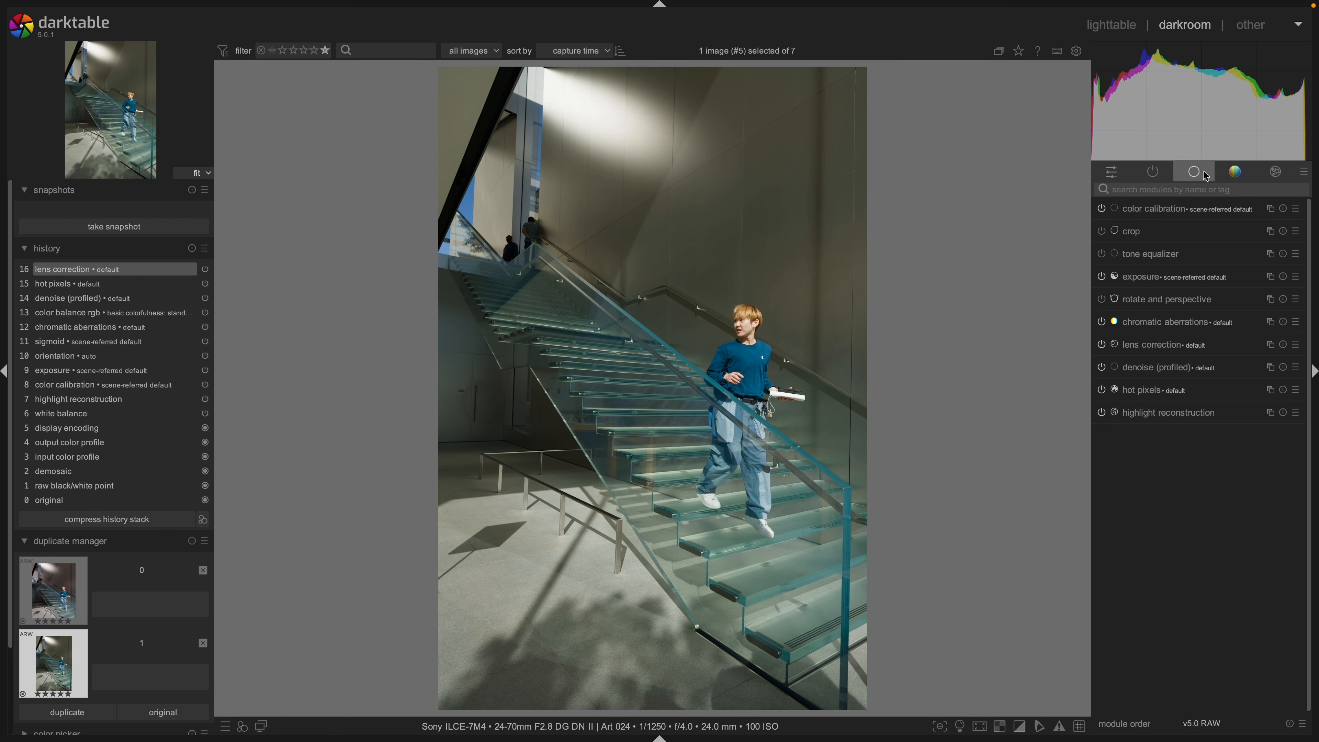
pyautogui.click(1235, 180)
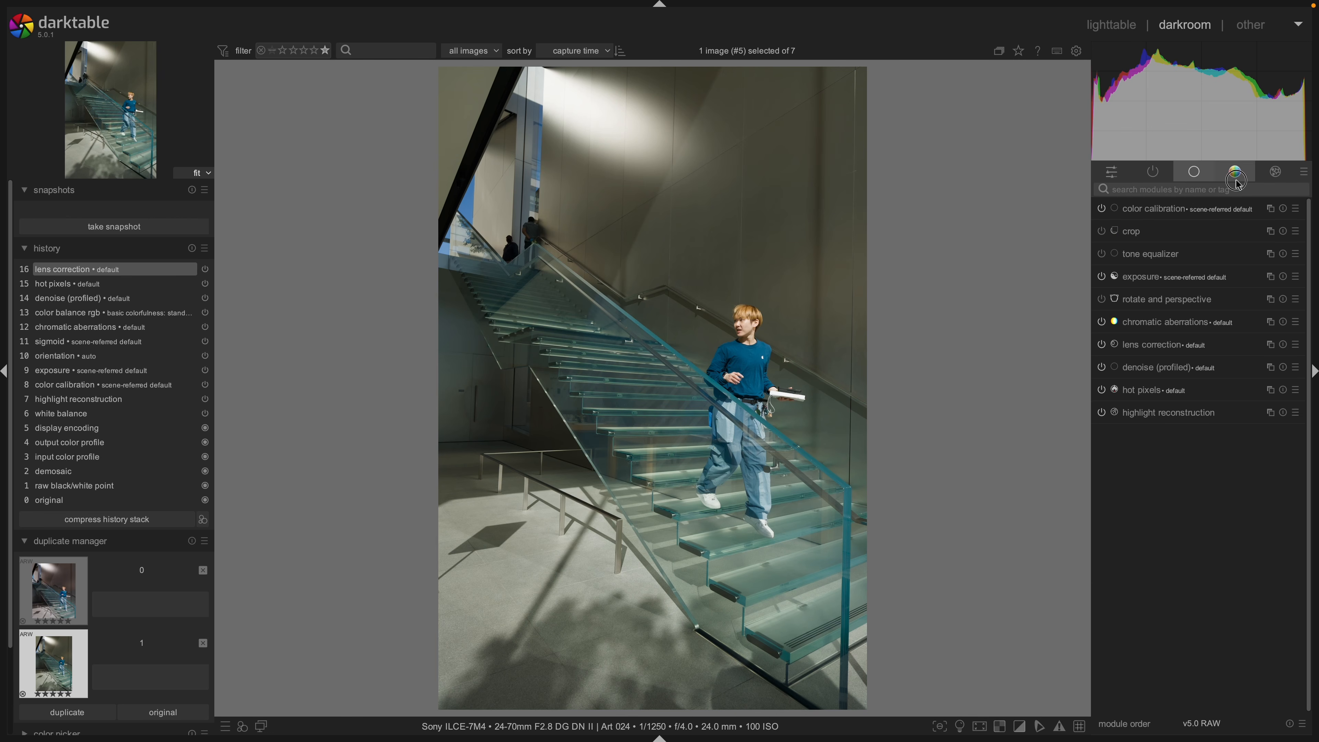
pyautogui.click(1208, 179)
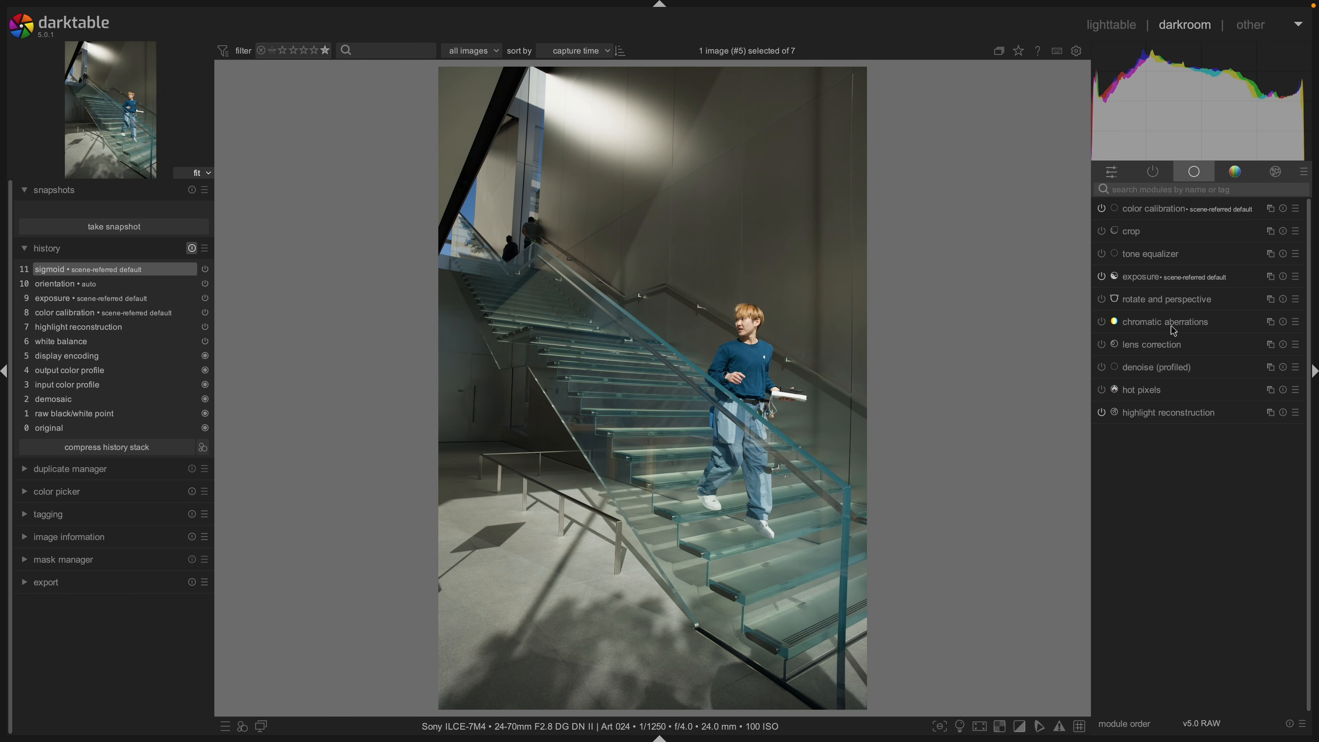
# Enable the hot pixels, denoise (profiled), lens correction and chromatic aberrations modules in the base group.
pyautogui.click(1101, 390)
pyautogui.click(1101, 367)
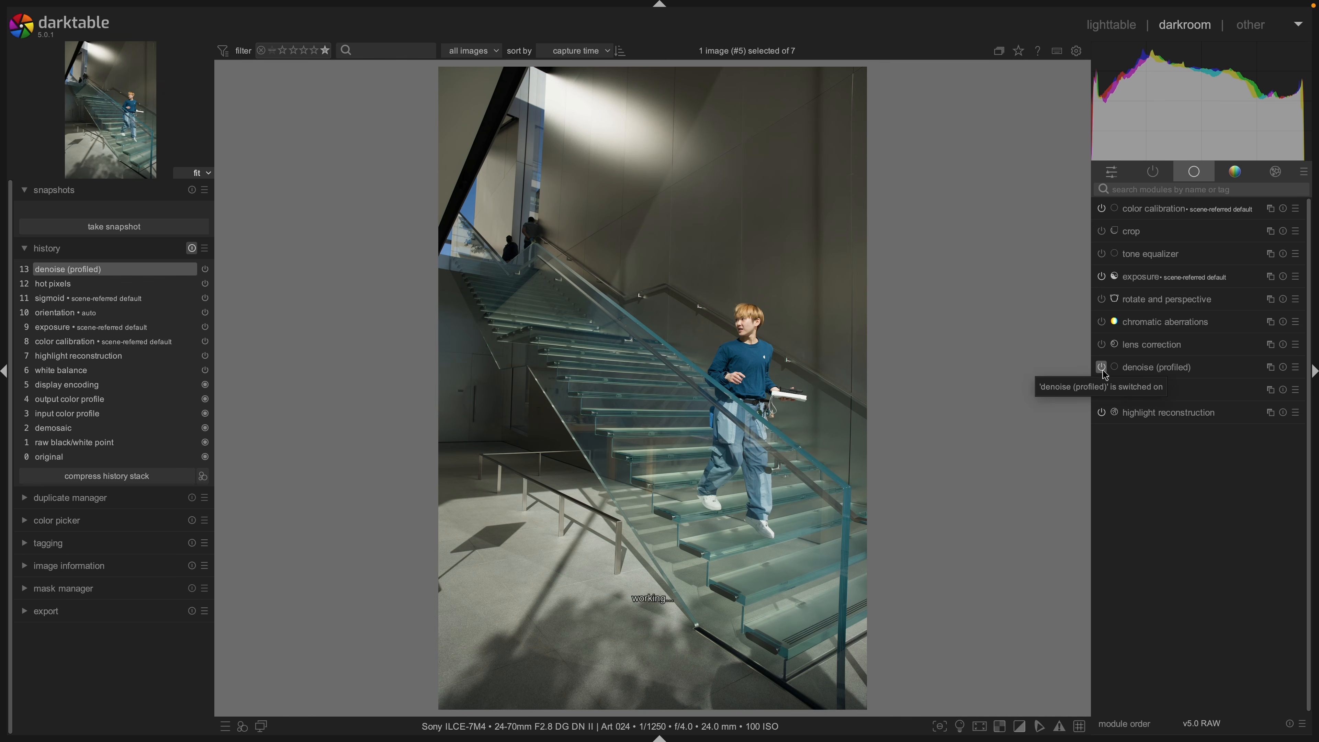
pyautogui.click(1101, 345)
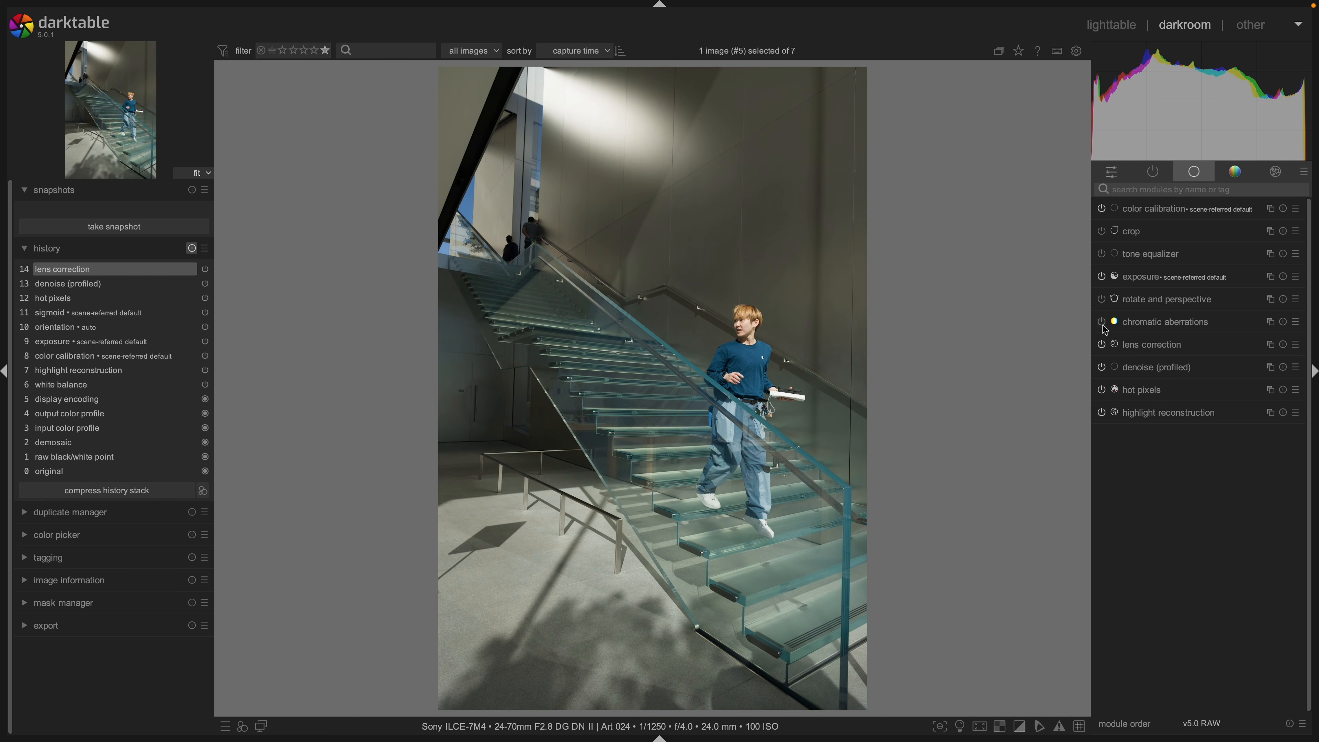
pyautogui.click(1101, 322)
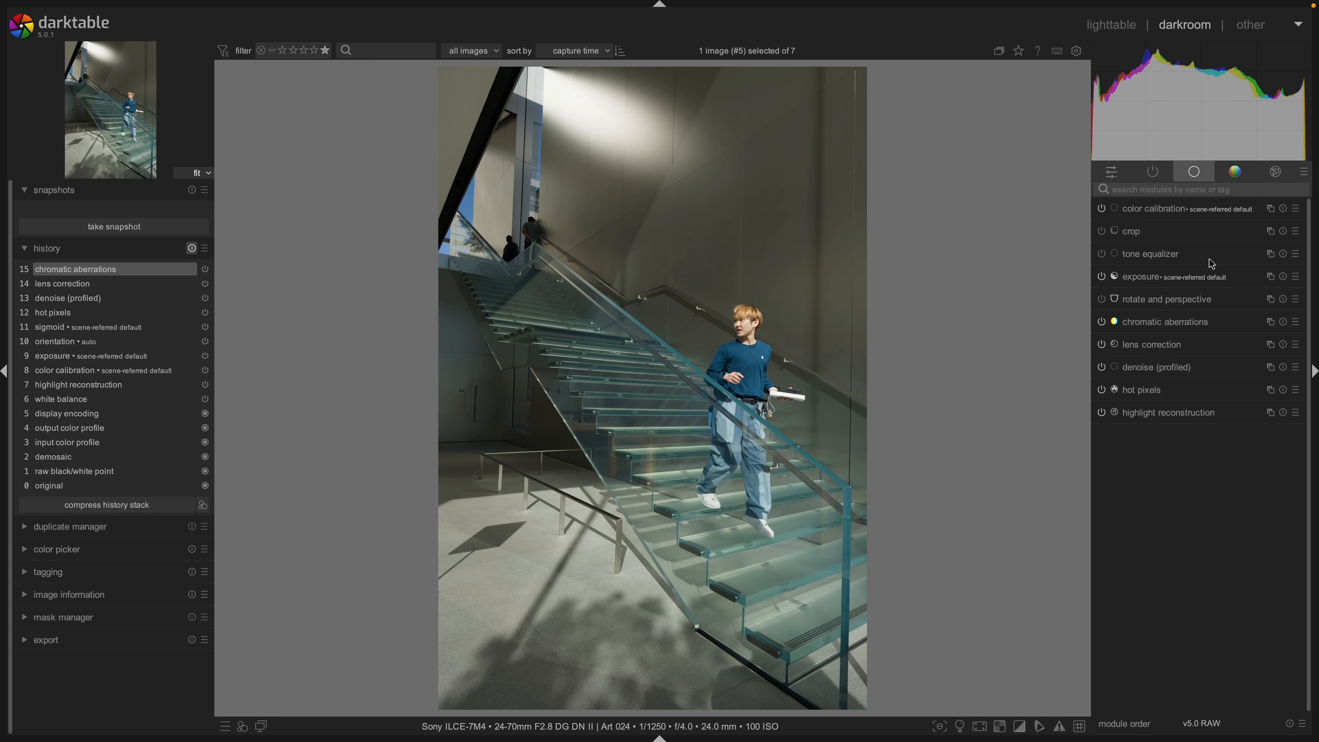
# Apply the basic colorfulness: standard preset to the color balance rgb module in the color group.
pyautogui.click(1225, 177)
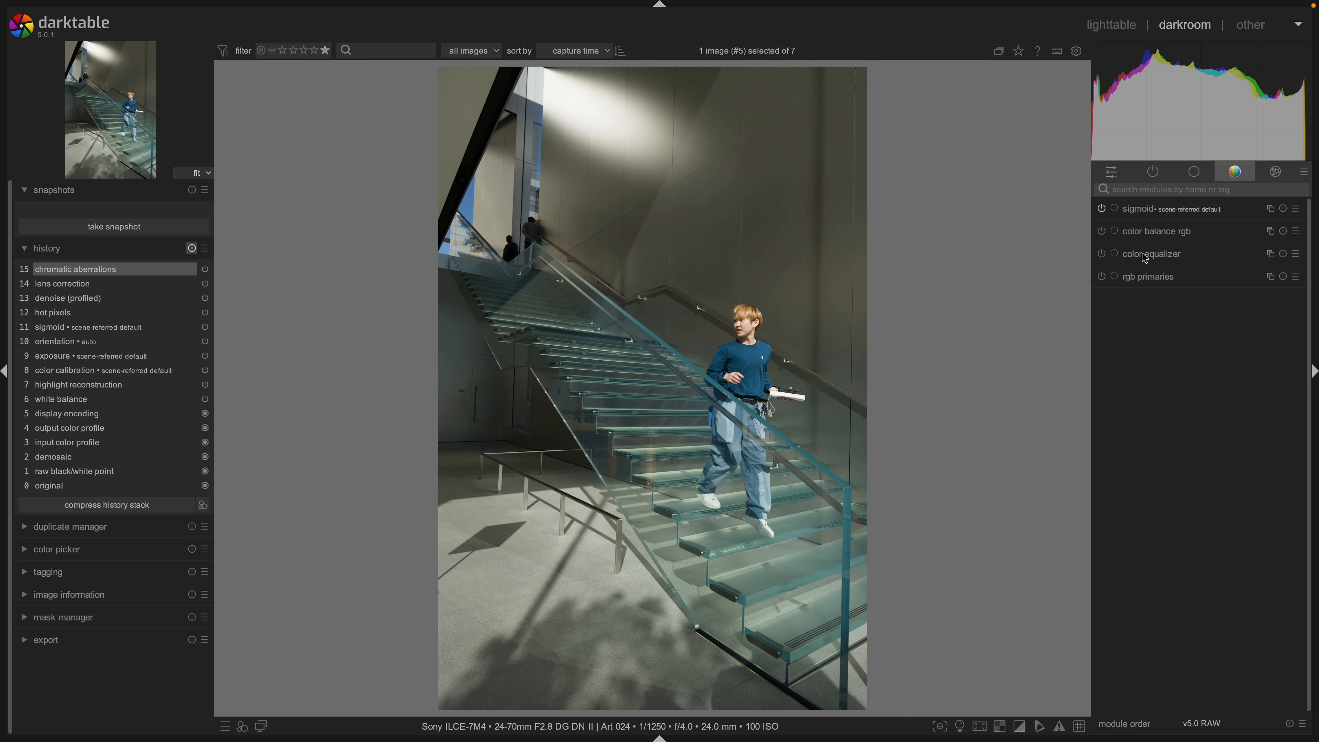
pyautogui.rightClick(1147, 237)
pyautogui.click(1120, 339)
pyautogui.rightClick(1141, 240)
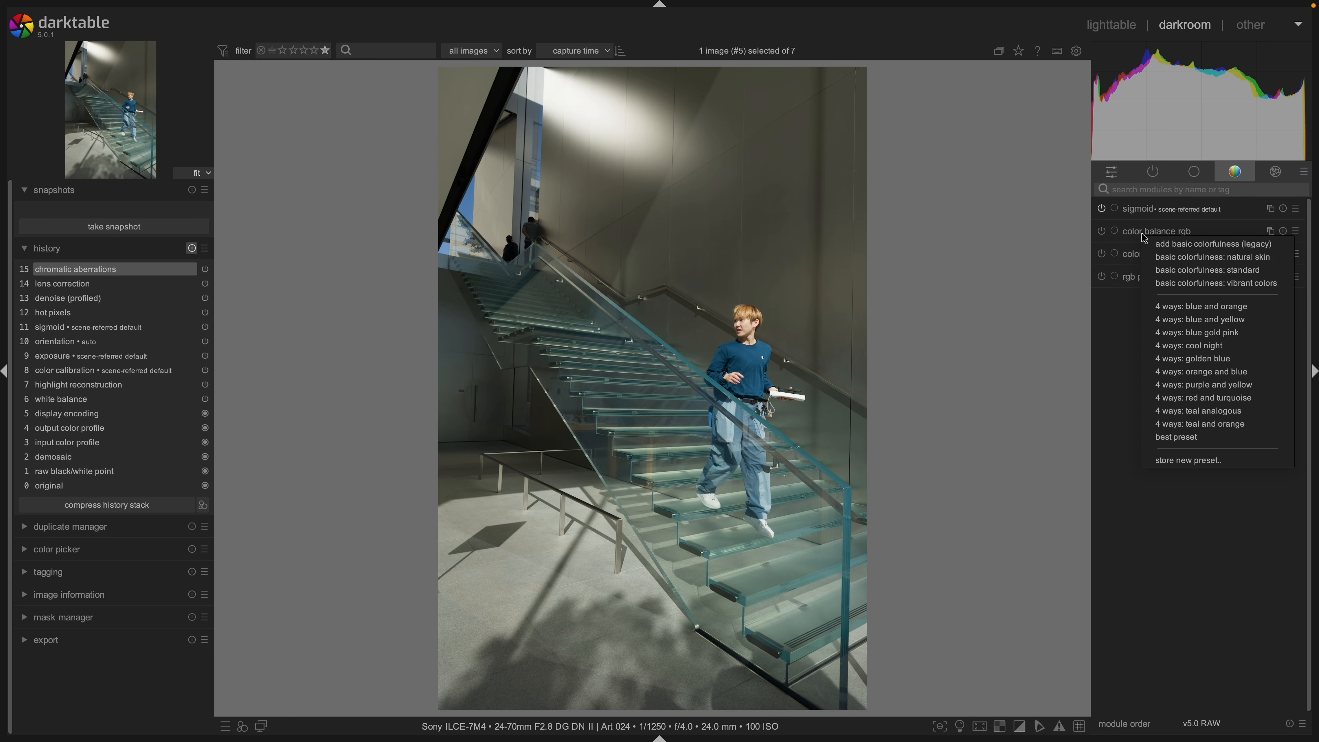
pyautogui.click(1203, 270)
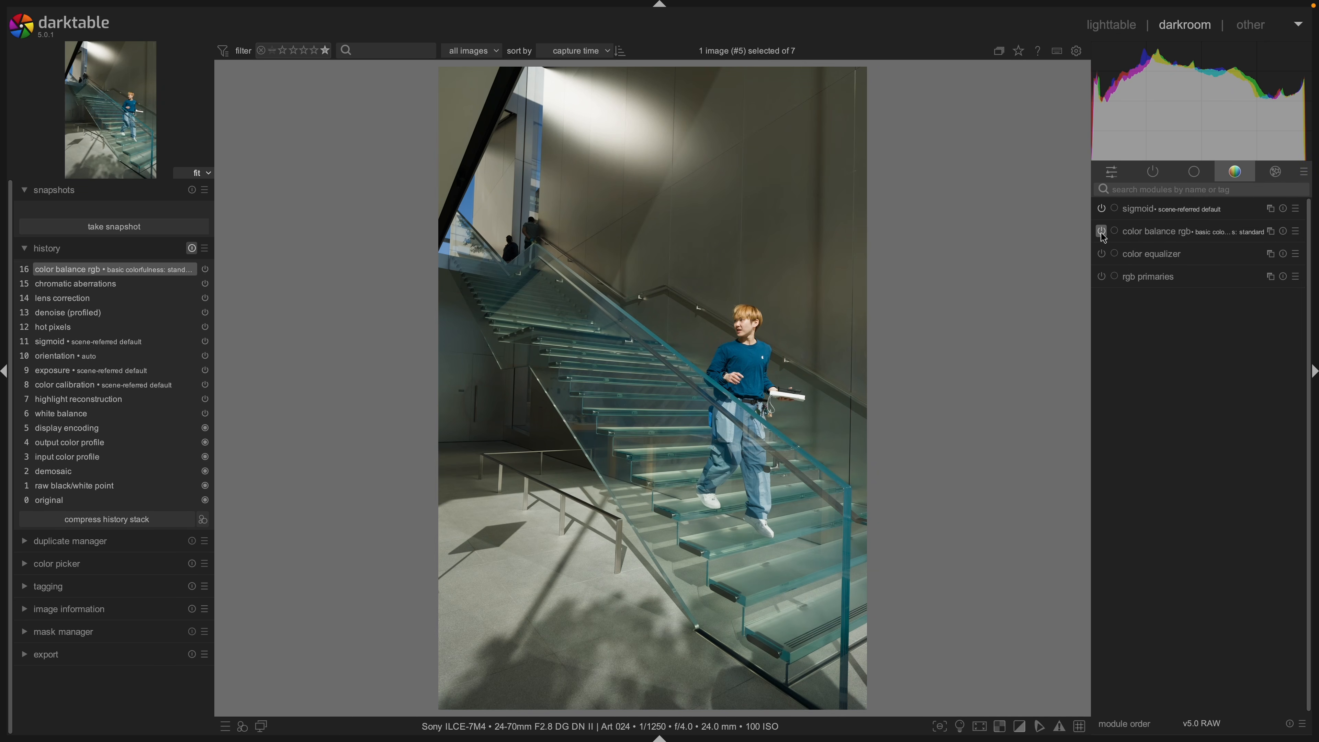
# Store a hot pixels preset named default from the base group and have it auto-applied to matching images.
pyautogui.click(1194, 174)
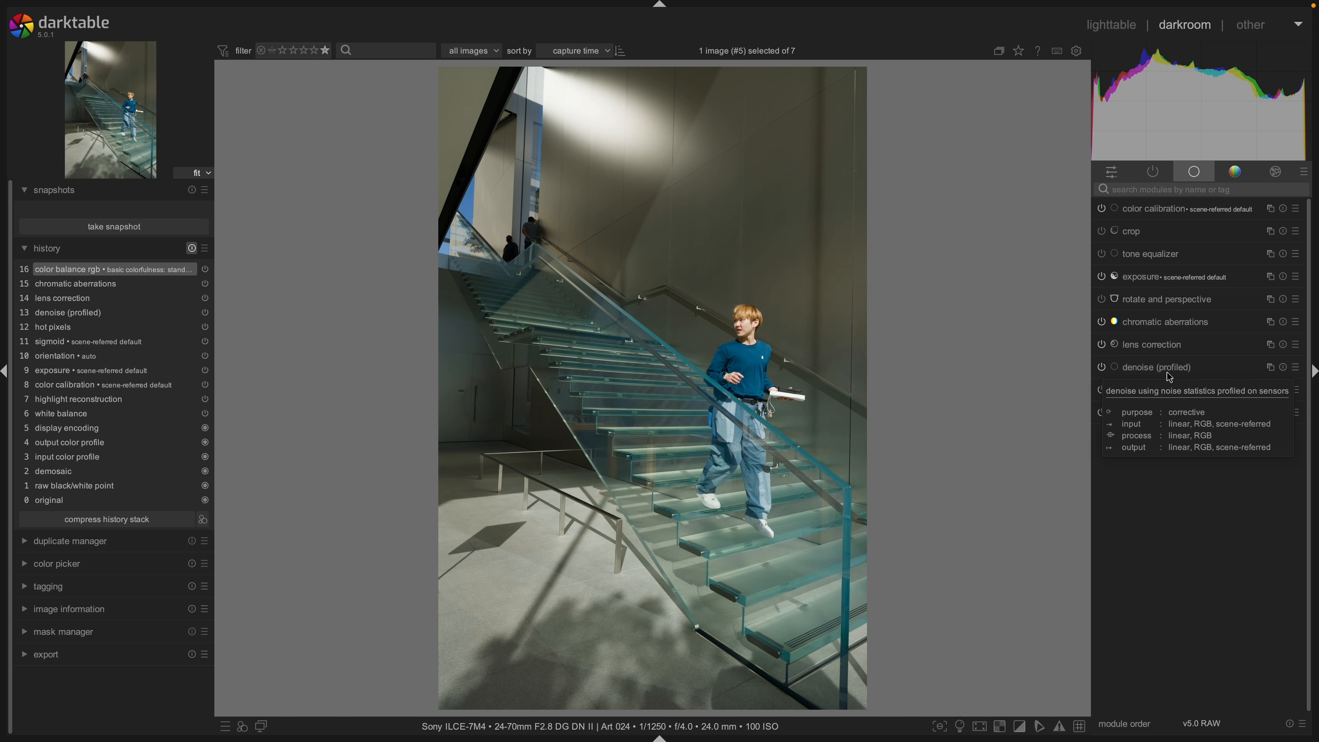
pyautogui.rightClick(1170, 397)
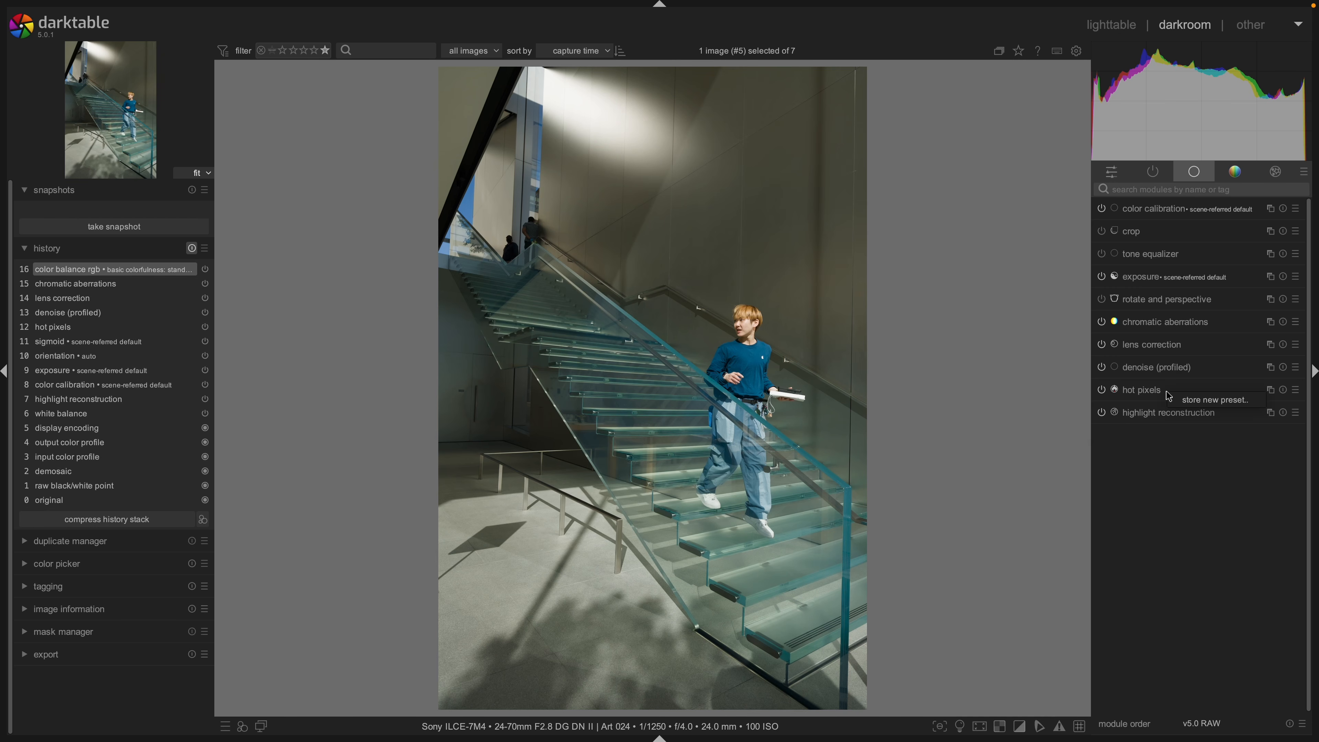
pyautogui.click(1294, 390)
pyautogui.click(1295, 390)
pyautogui.click(1197, 388)
pyautogui.rightClick(1179, 396)
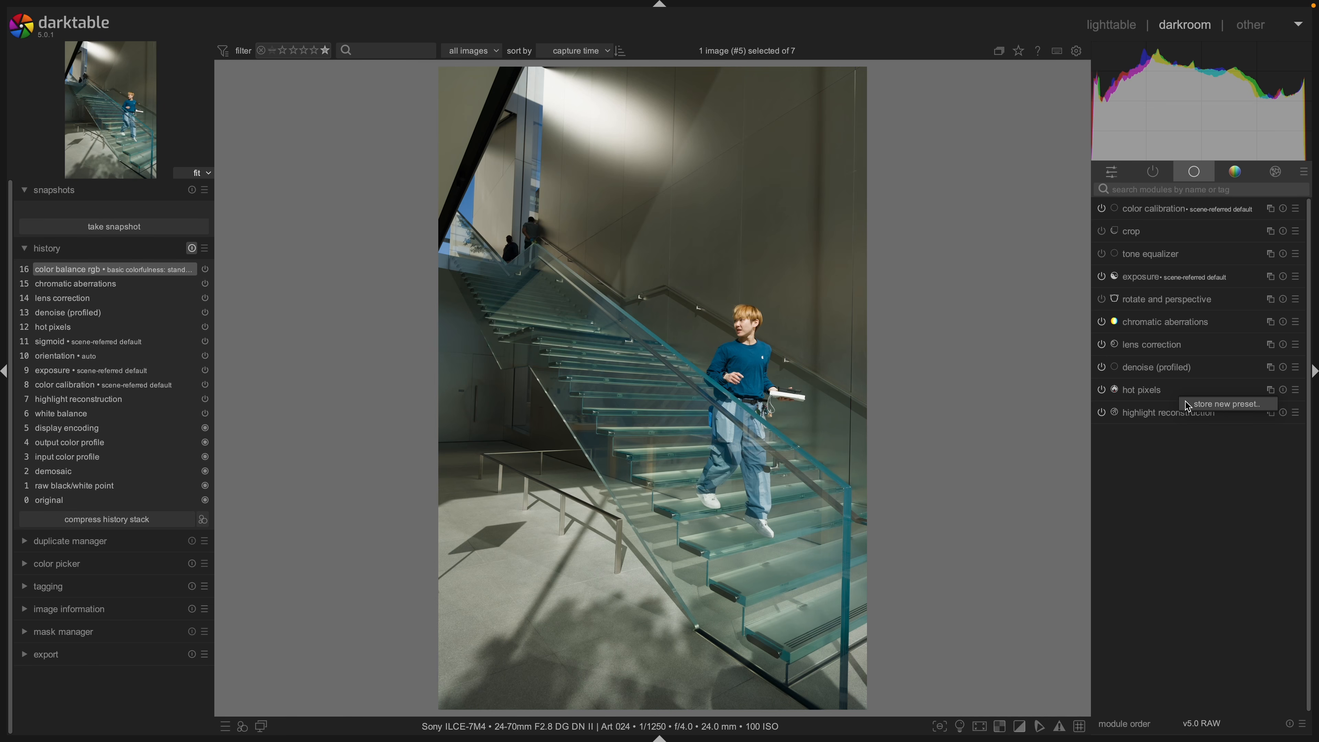
pyautogui.click(1190, 406)
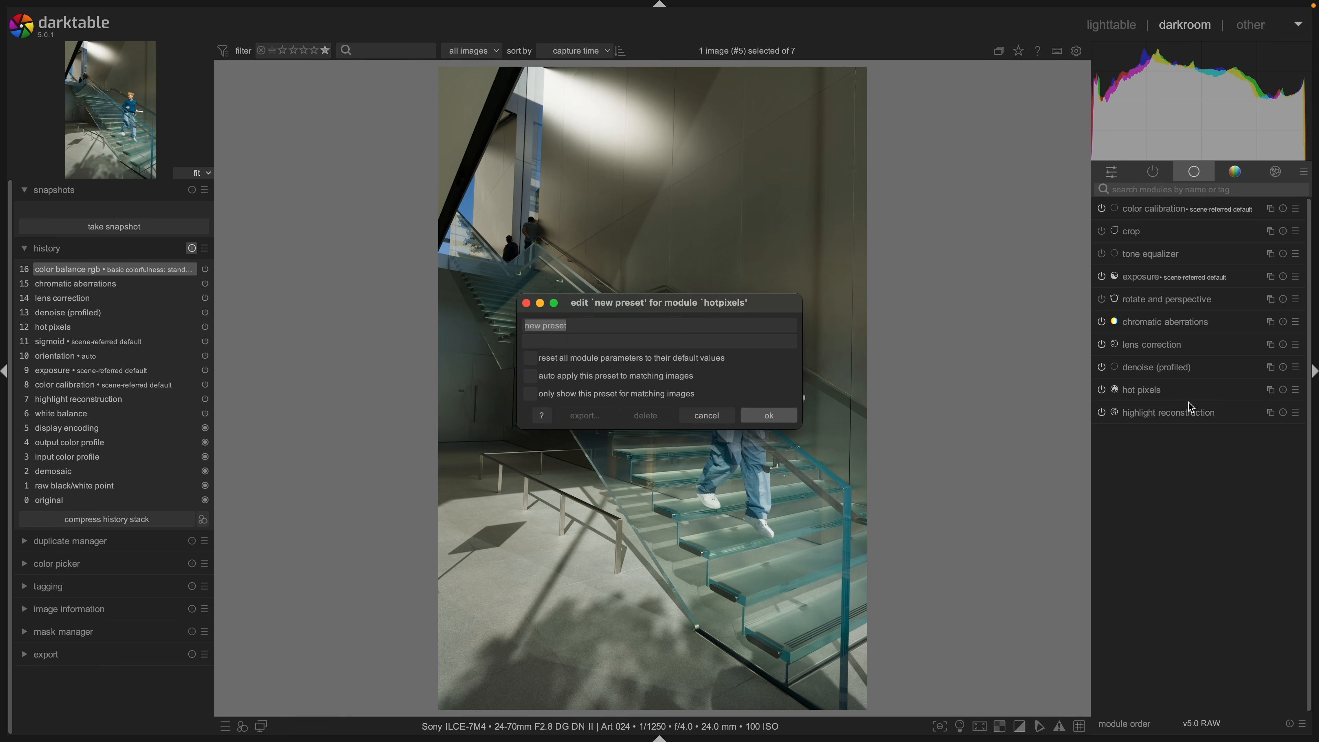
pyautogui.write('default')
pyautogui.click(530, 376)
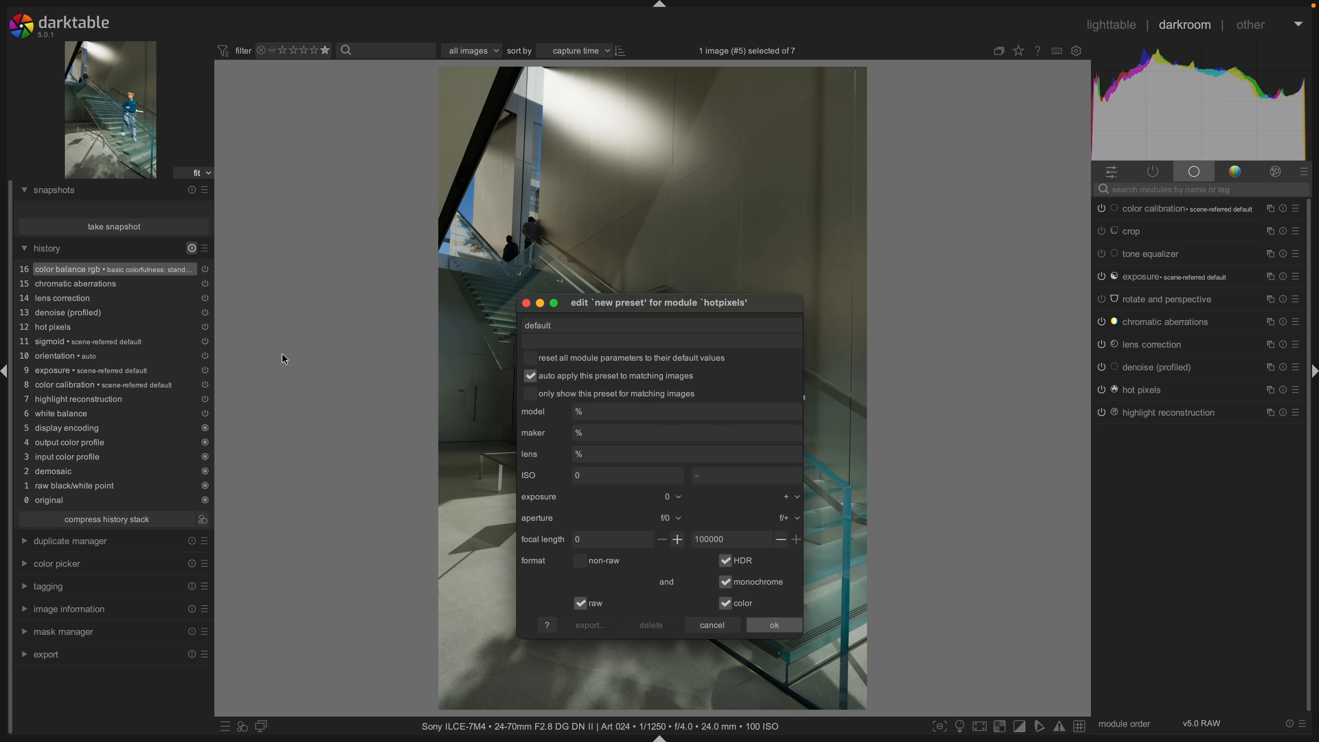
pyautogui.click(774, 626)
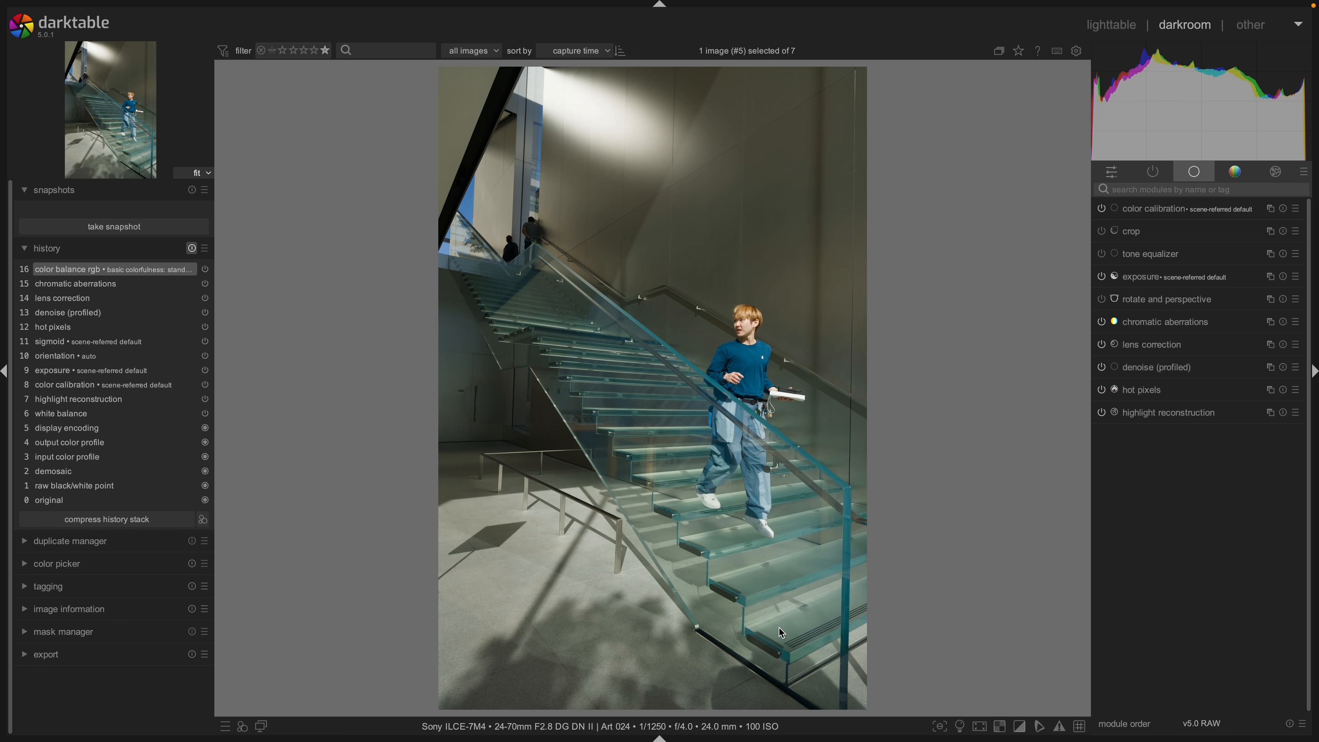
# Store a denoise (profiled) preset named default and have it auto-applied to matching images.
pyautogui.rightClick(1172, 374)
pyautogui.click(1201, 404)
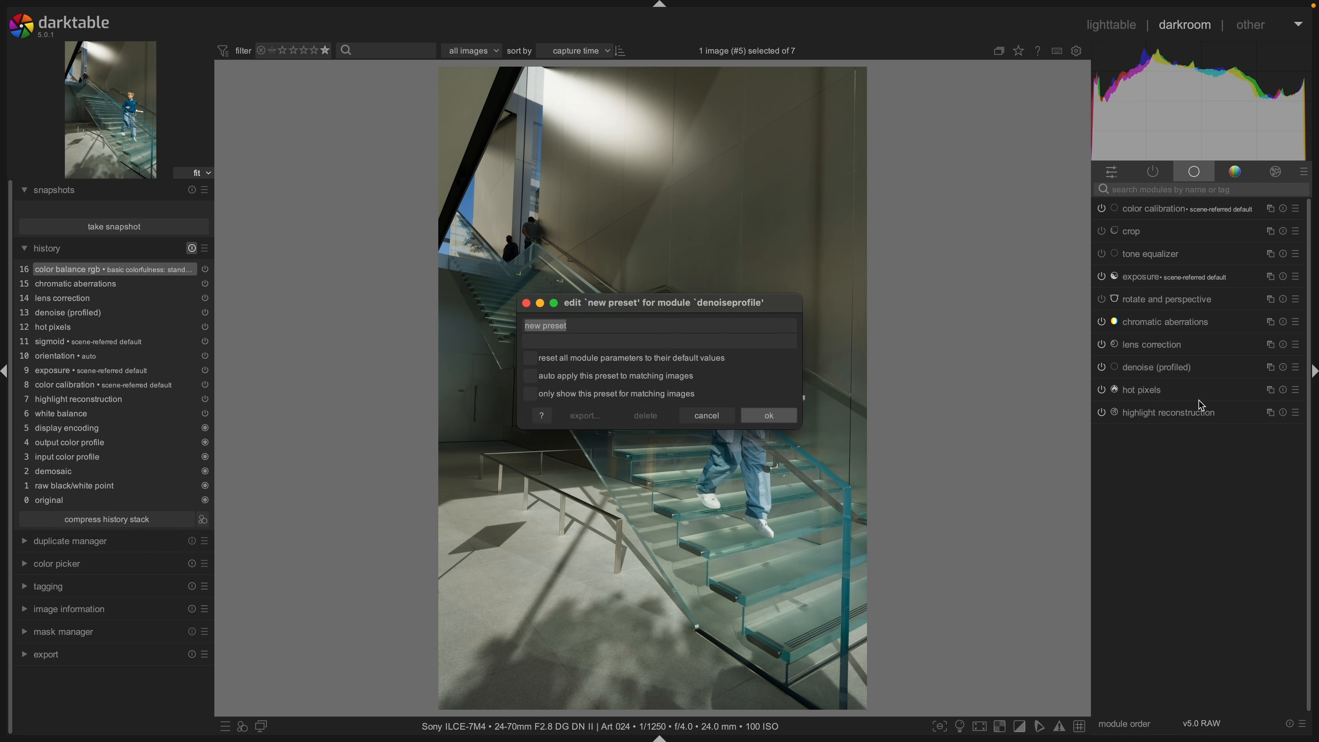
pyautogui.write('default')
pyautogui.click(532, 376)
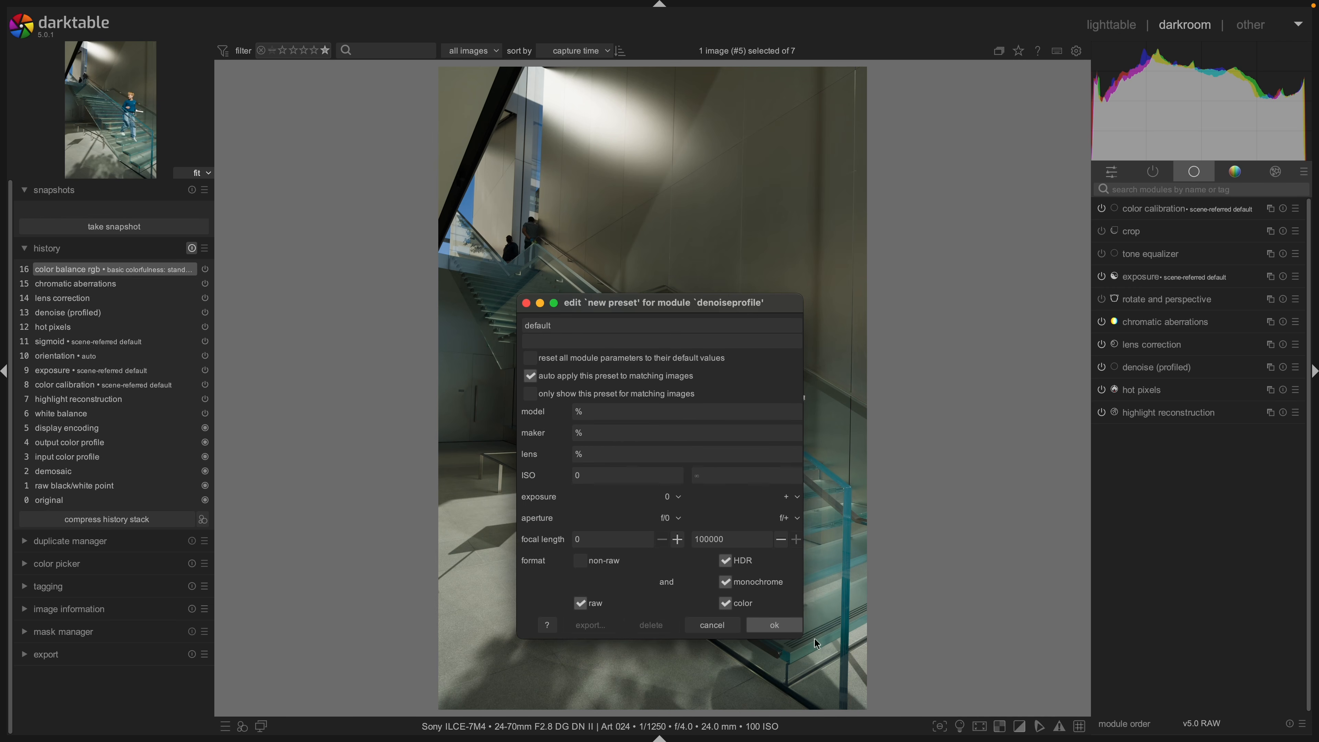
pyautogui.click(791, 626)
# Store a lens correction preset named default, auto-applied to matching images with the non-raw format excluded.
pyautogui.rightClick(1178, 363)
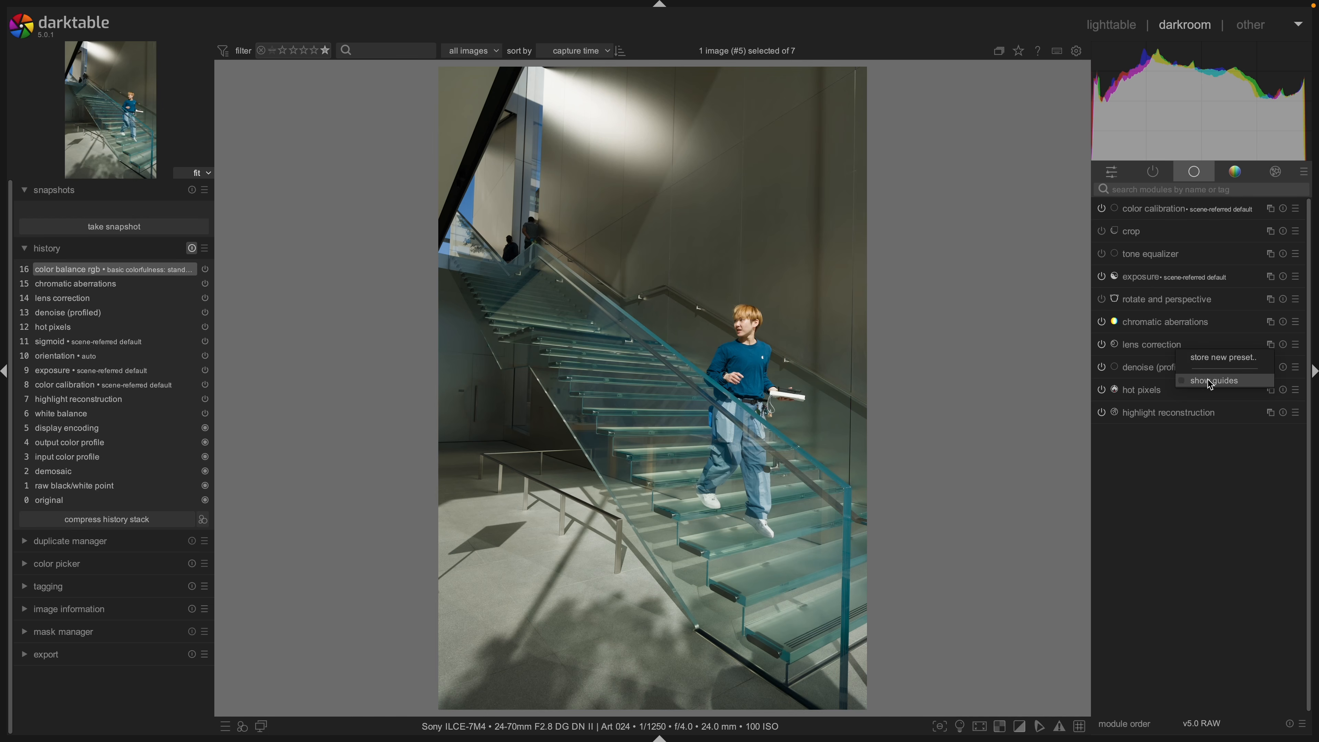
pyautogui.click(1219, 360)
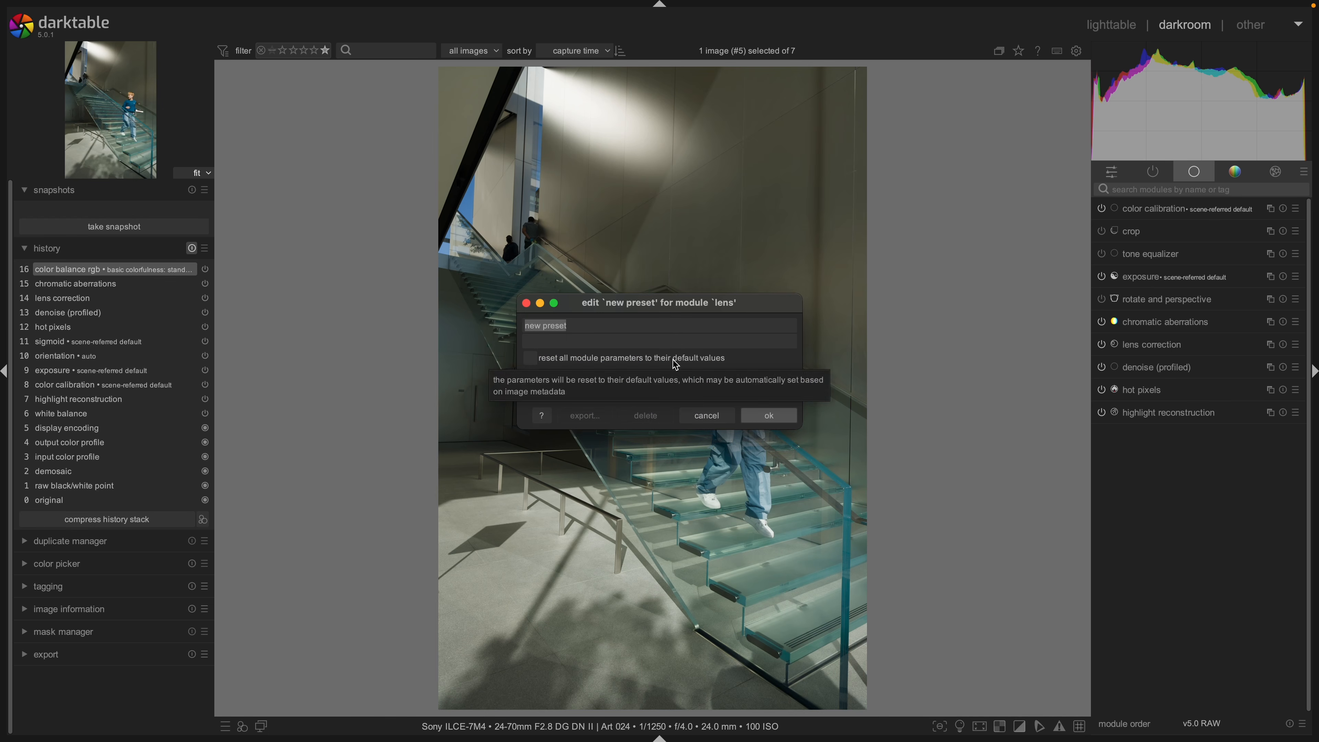
pyautogui.write('default')
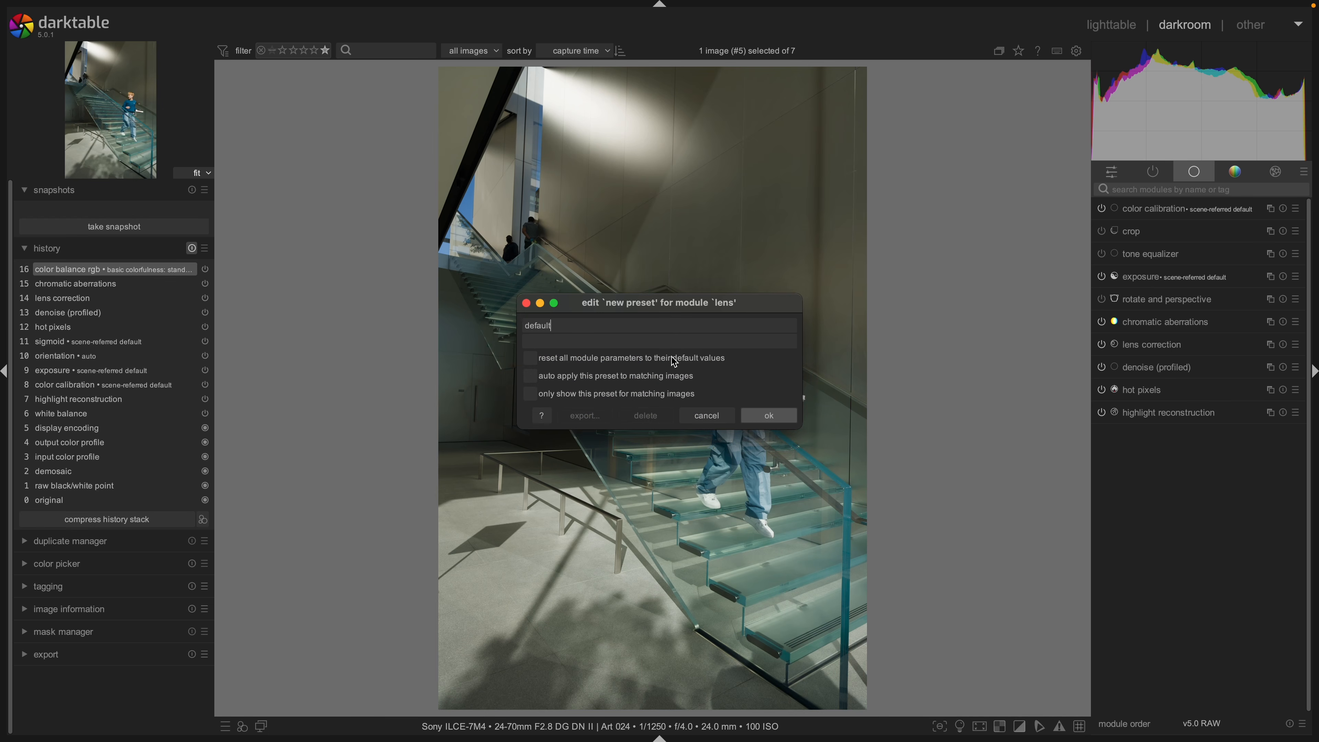
pyautogui.click(530, 376)
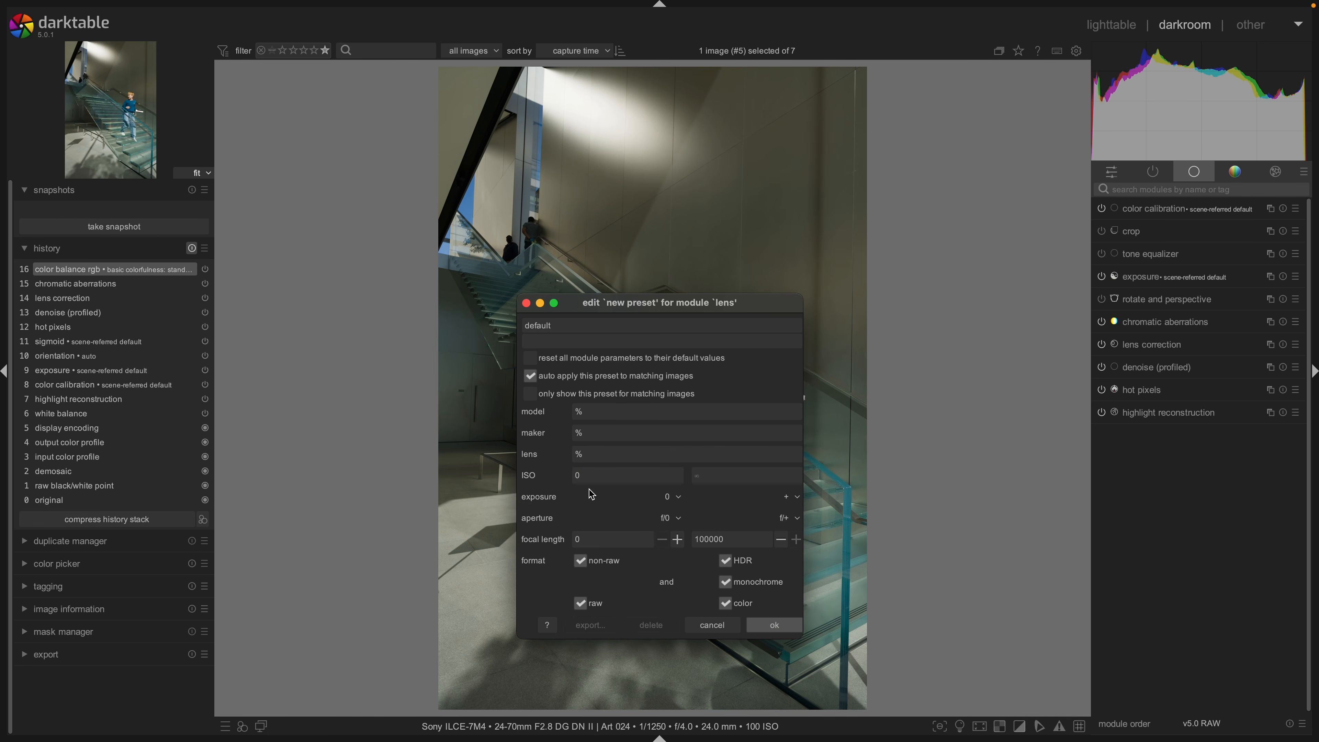
pyautogui.click(580, 565)
pyautogui.click(762, 628)
# Store a chromatic aberrations preset named default and have it auto-applied to matching images.
pyautogui.rightClick(1165, 322)
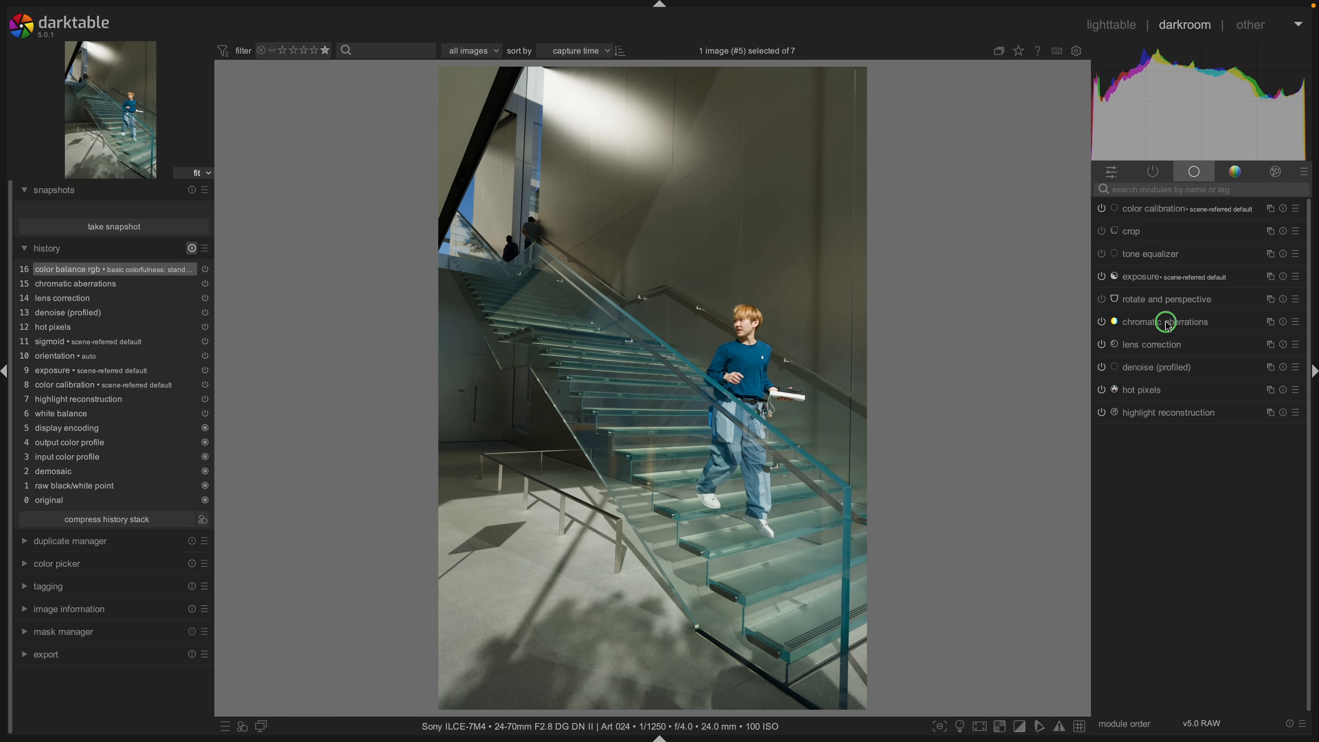
pyautogui.click(1183, 327)
pyautogui.write('default')
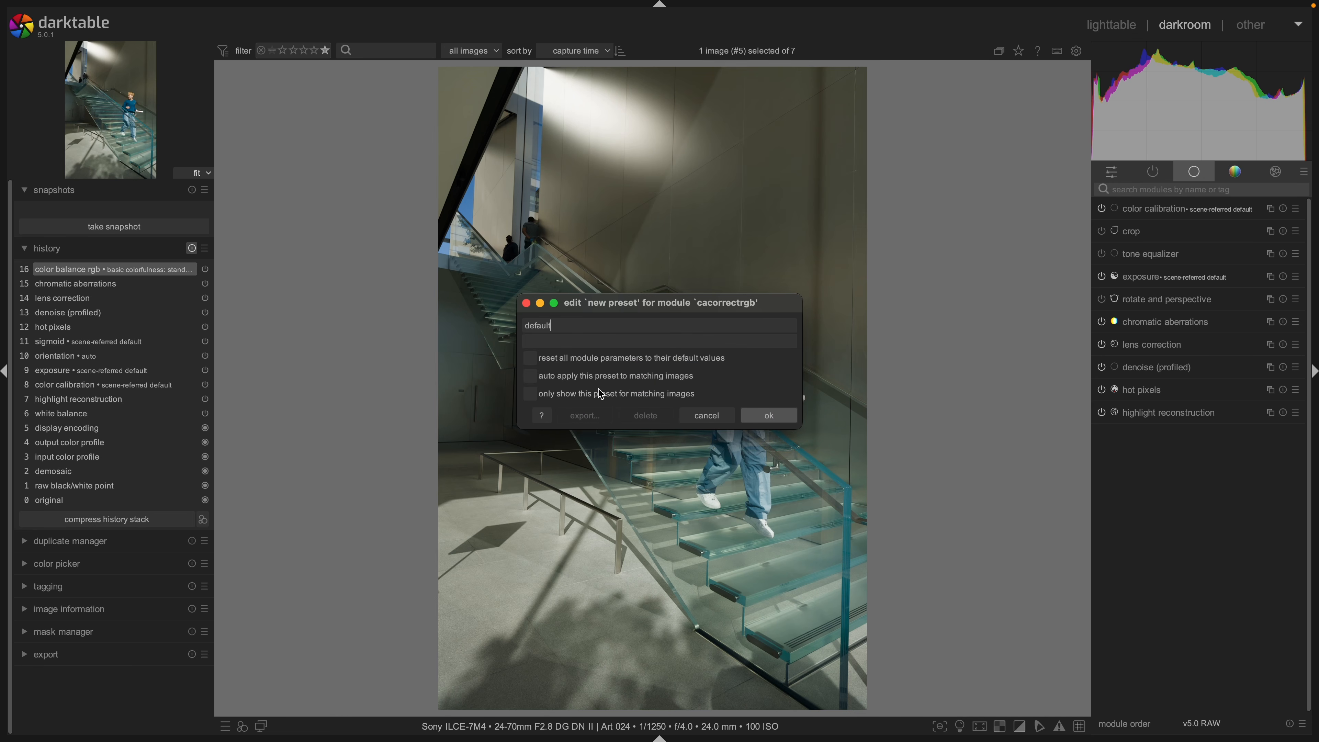
pyautogui.click(597, 377)
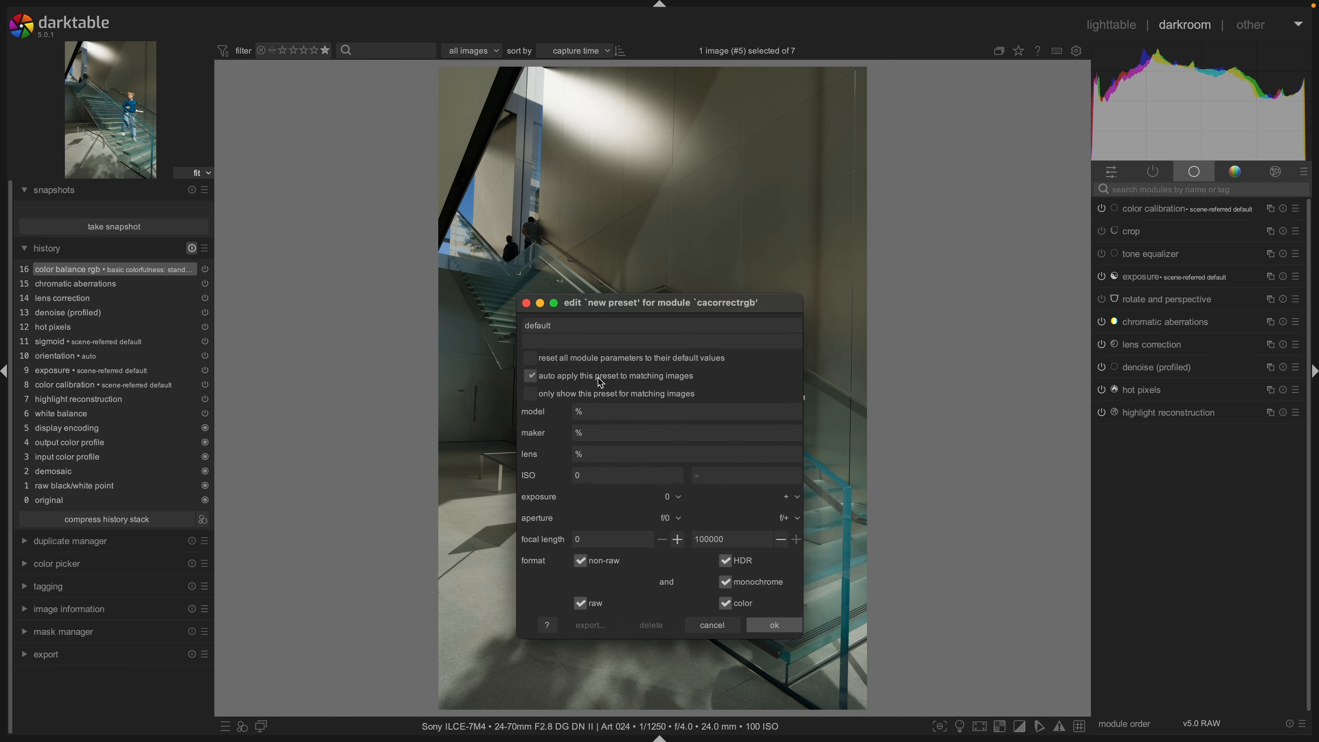
pyautogui.click(773, 627)
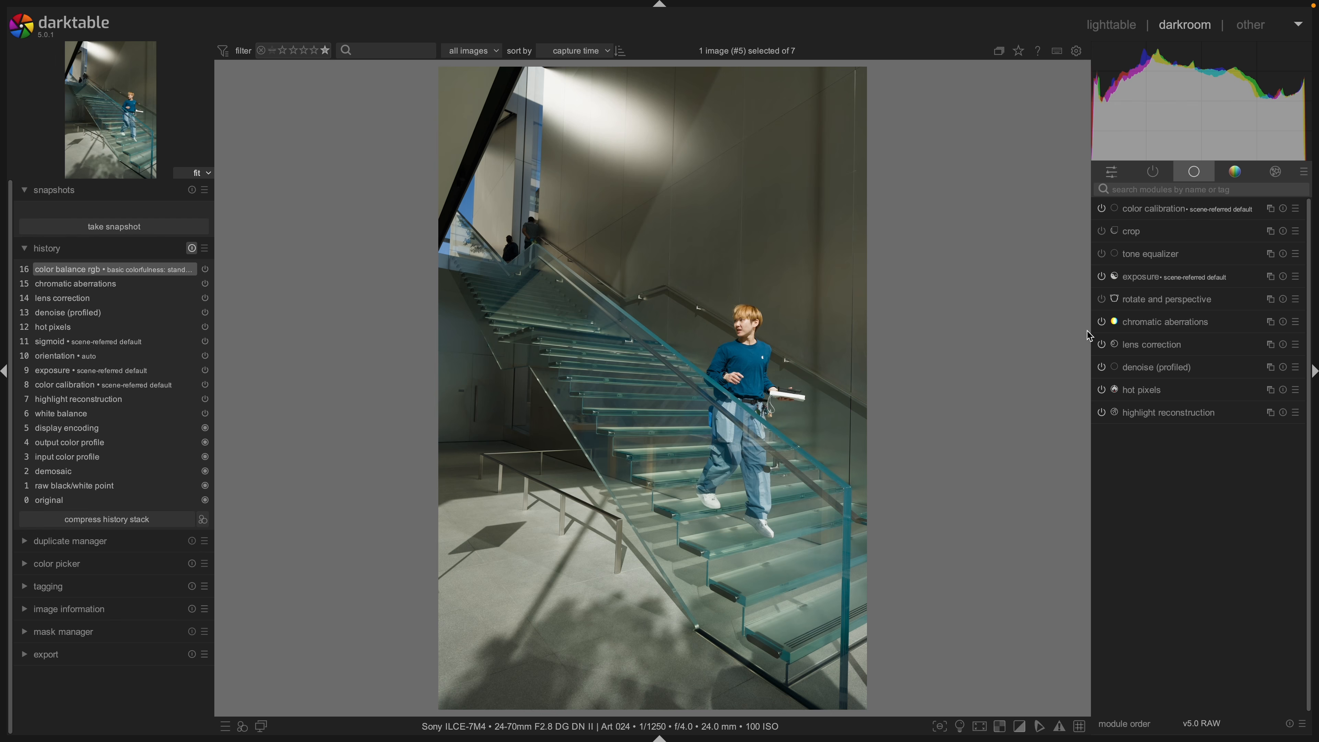
# Store the color balance rgb module's basic colorfulness: standard settings as a preset named default, auto-applied to matching images.
pyautogui.click(1235, 172)
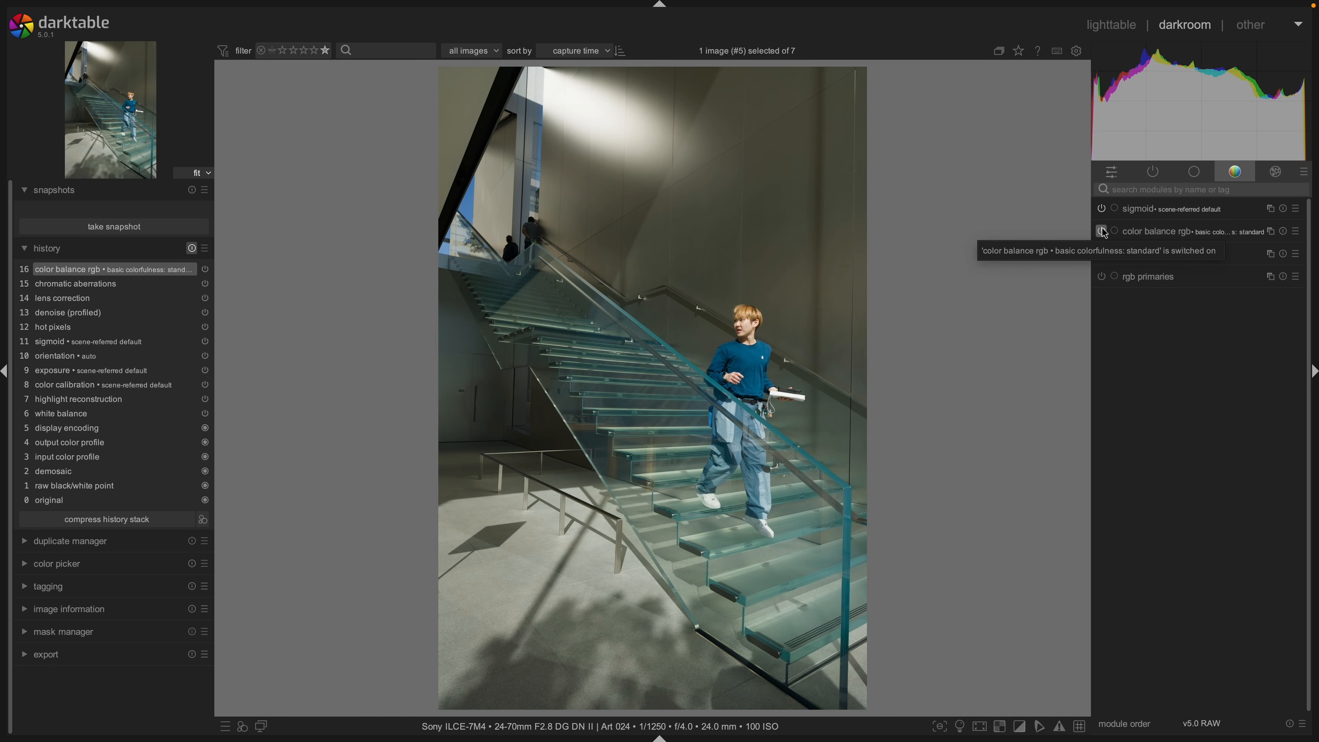
pyautogui.rightClick(1131, 235)
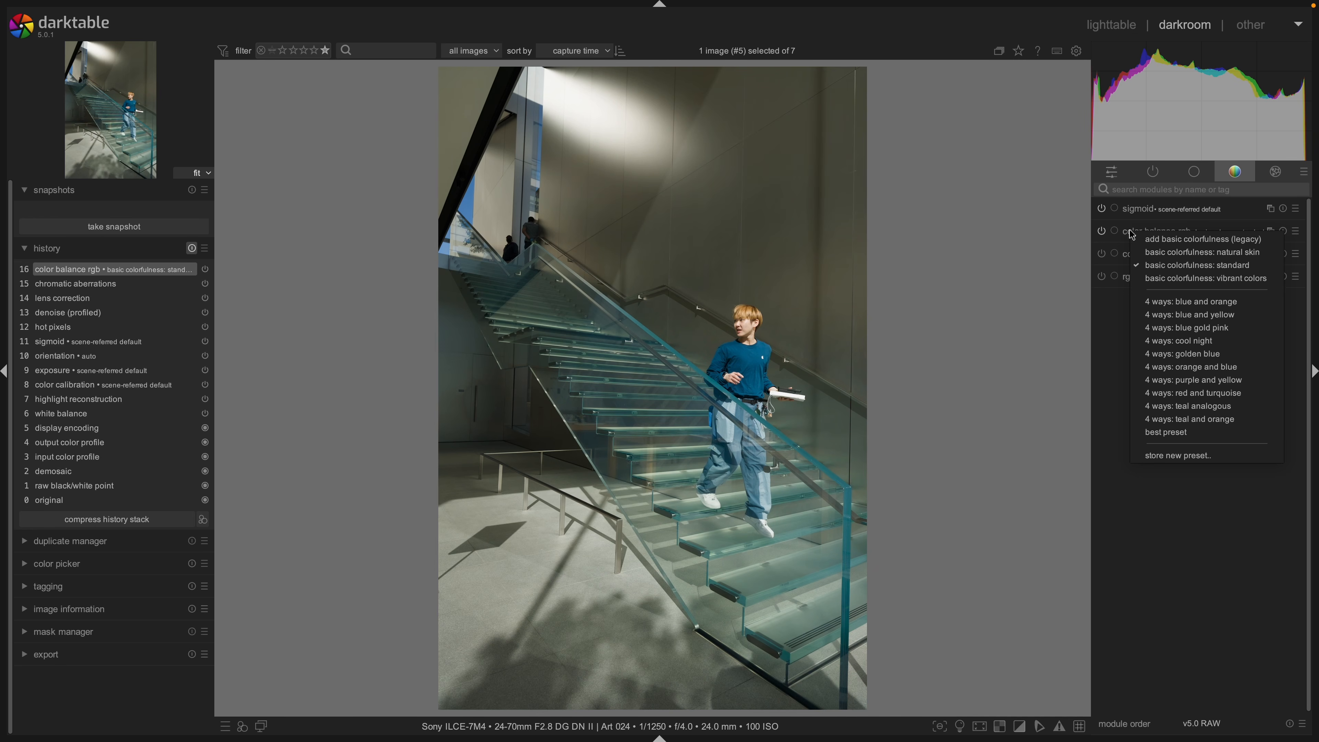
pyautogui.click(1167, 264)
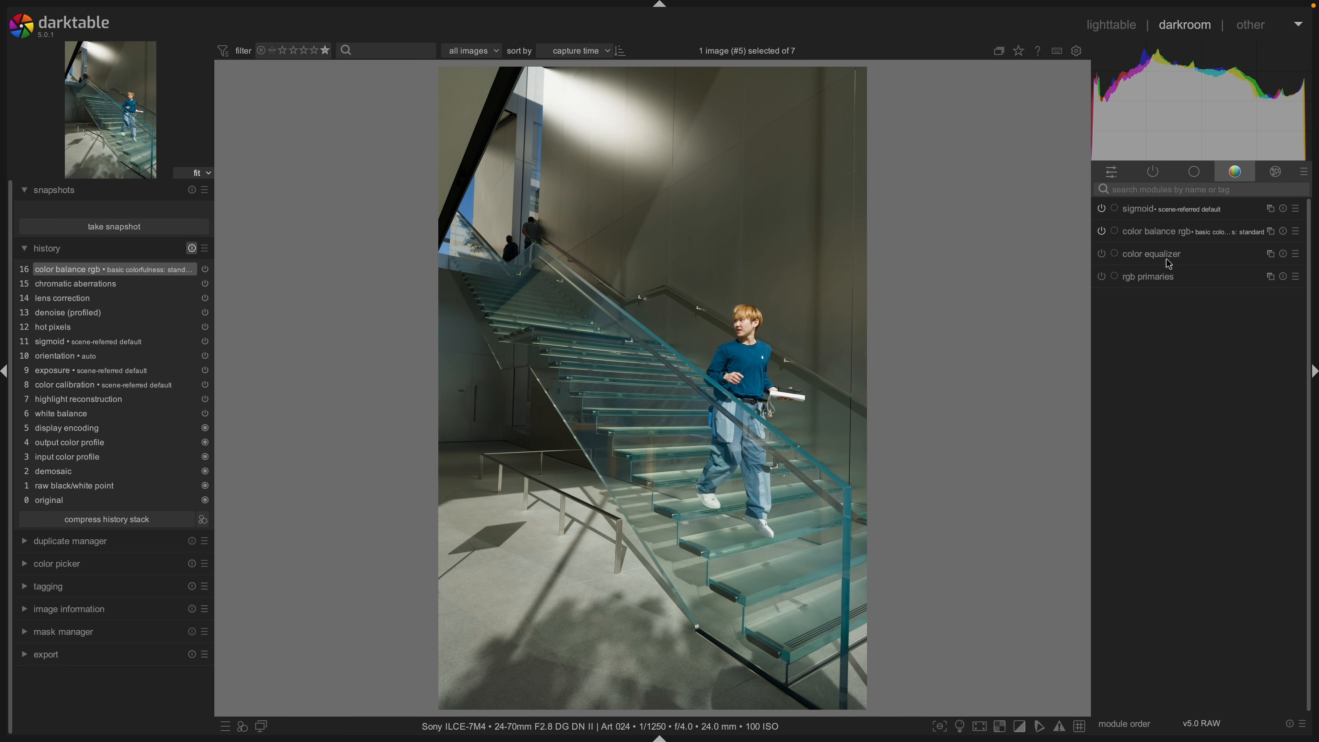
pyautogui.rightClick(1167, 238)
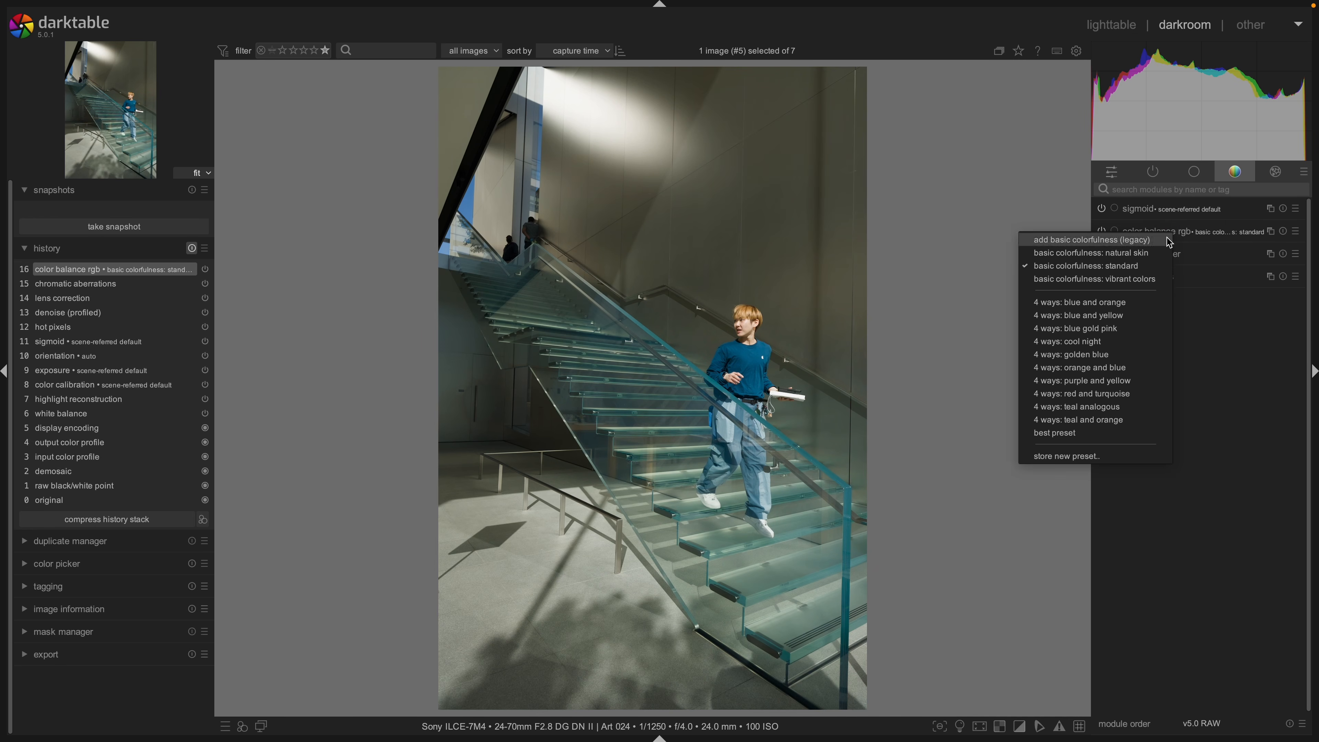
pyautogui.click(1147, 266)
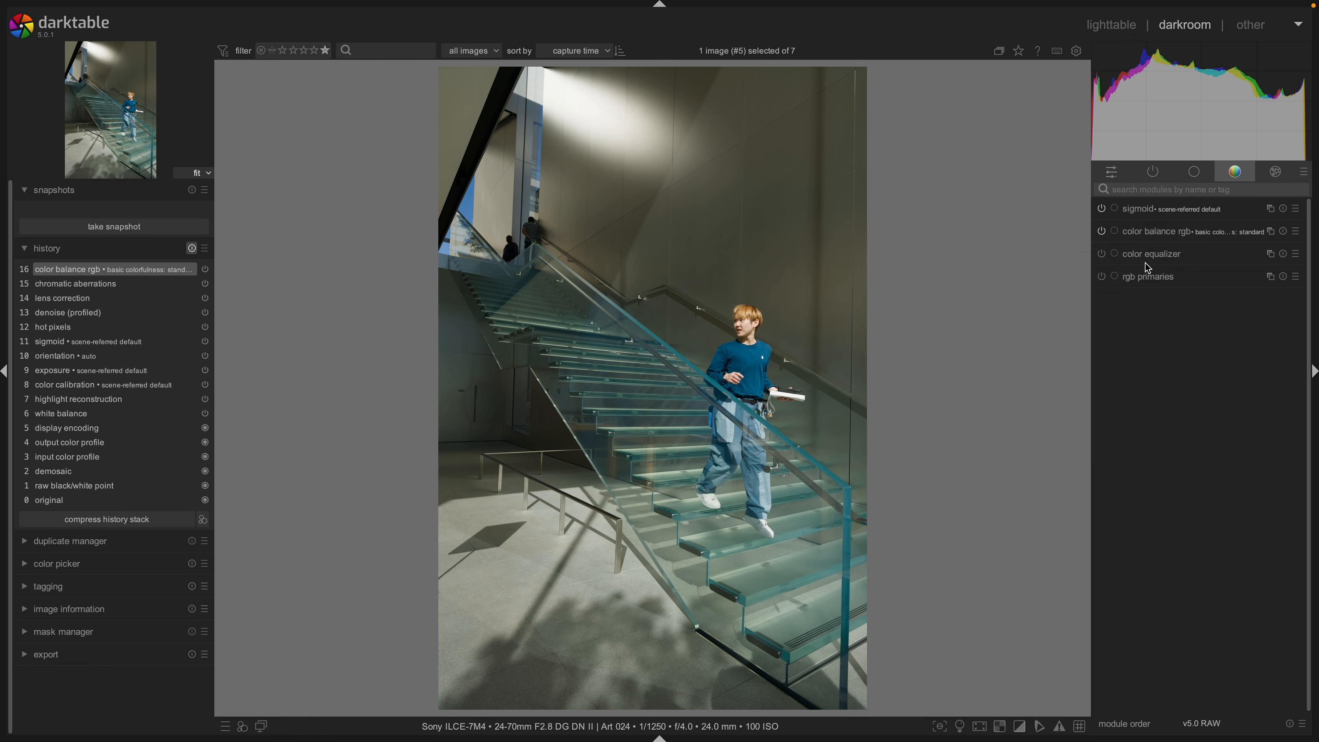
pyautogui.rightClick(1155, 234)
pyautogui.click(1212, 456)
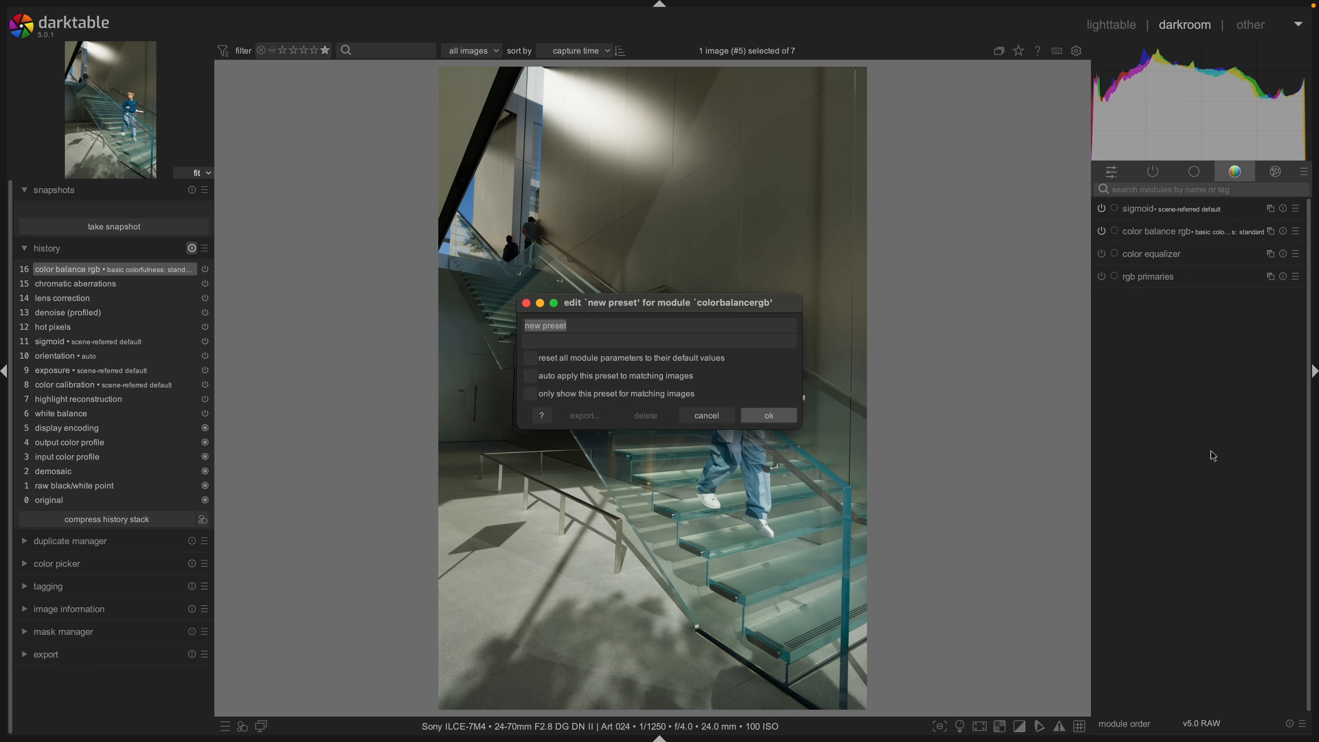
pyautogui.write('default')
pyautogui.click(533, 377)
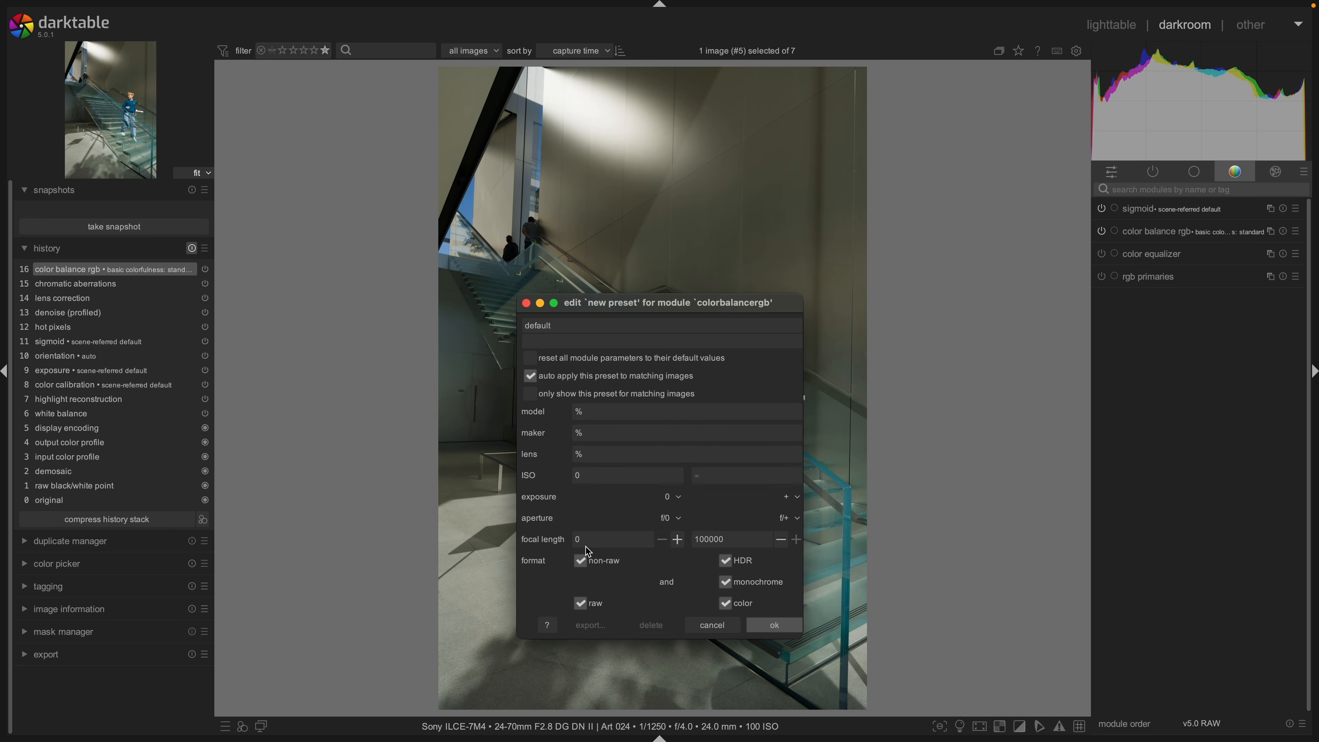
pyautogui.click(774, 625)
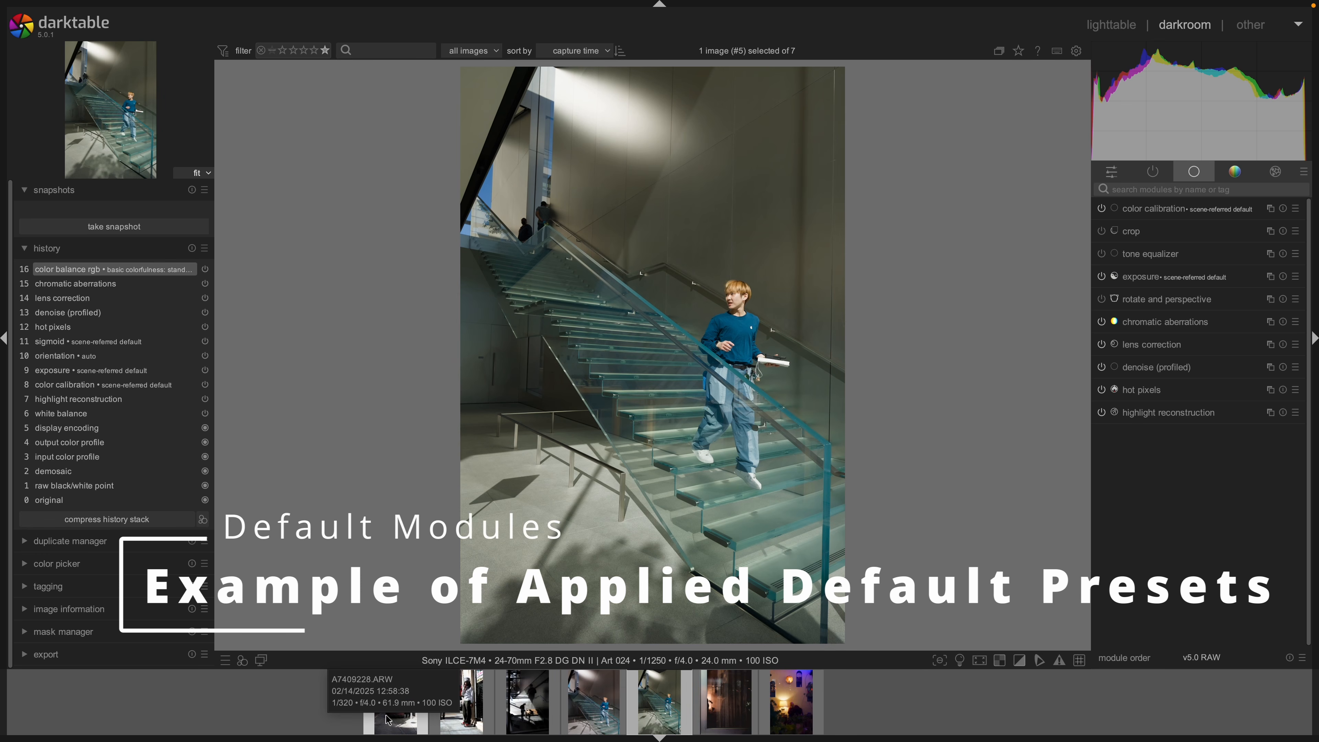
# Open the photo A7409228.ARW from the filmstrip and examine its automatically applied module presets.
pyautogui.click(388, 720)
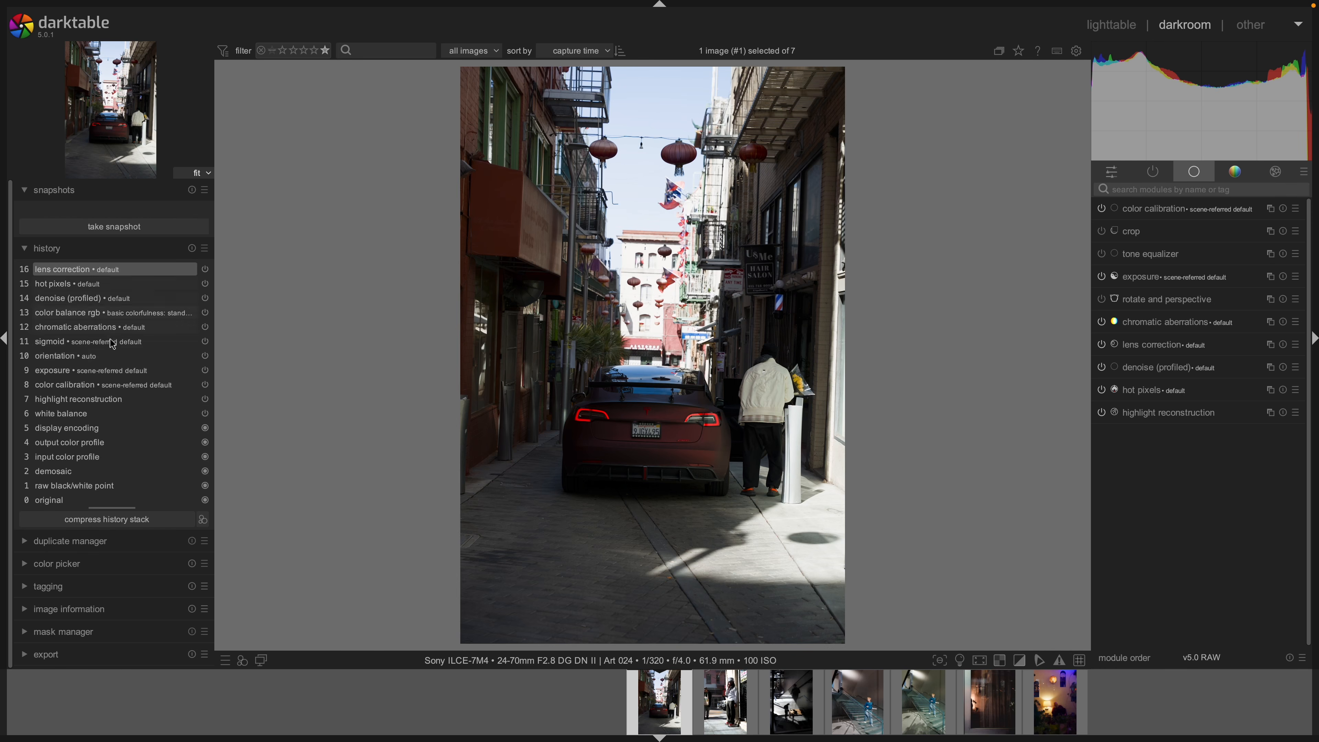
pyautogui.click(1101, 345)
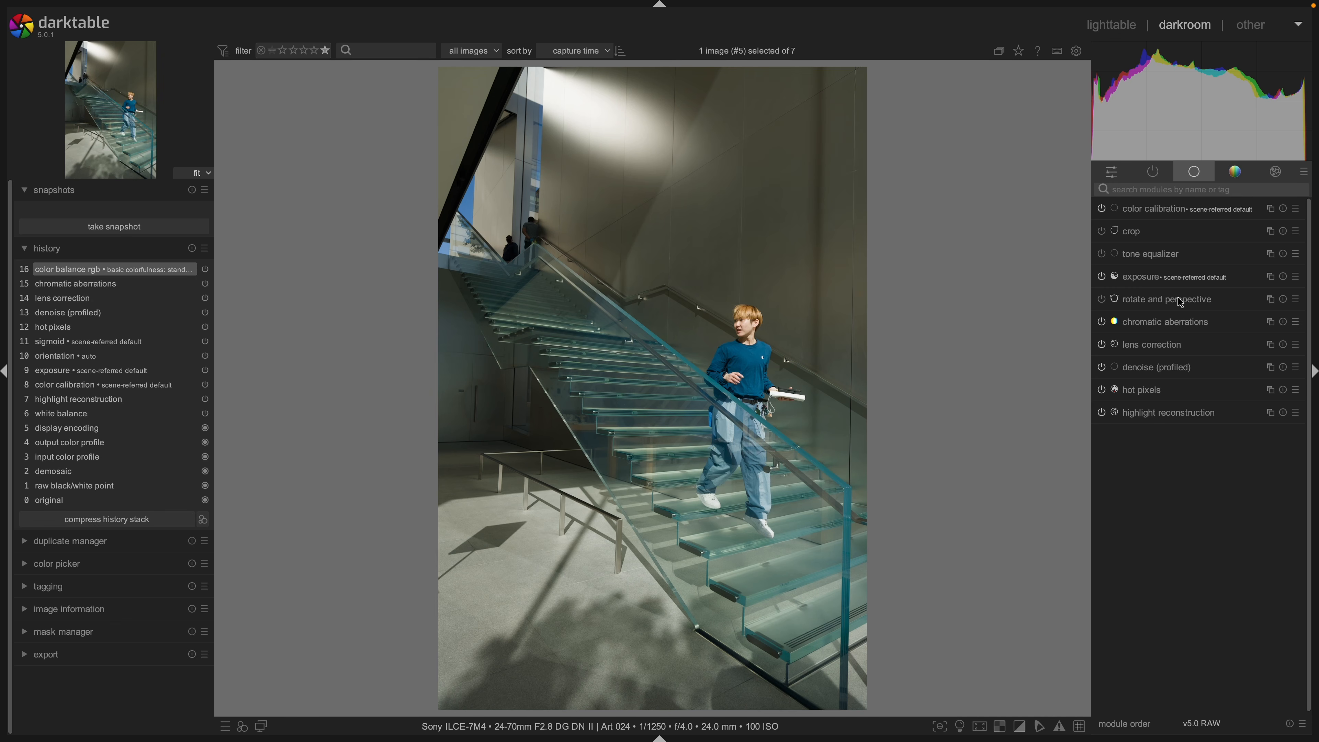
# Raise the staircase photo's exposure to about +1.321 EV and compare it with the preceding color balance rgb history state.
pyautogui.click(1174, 286)
pyautogui.moveTo(1198, 341); pyautogui.dragTo(1214, 341)
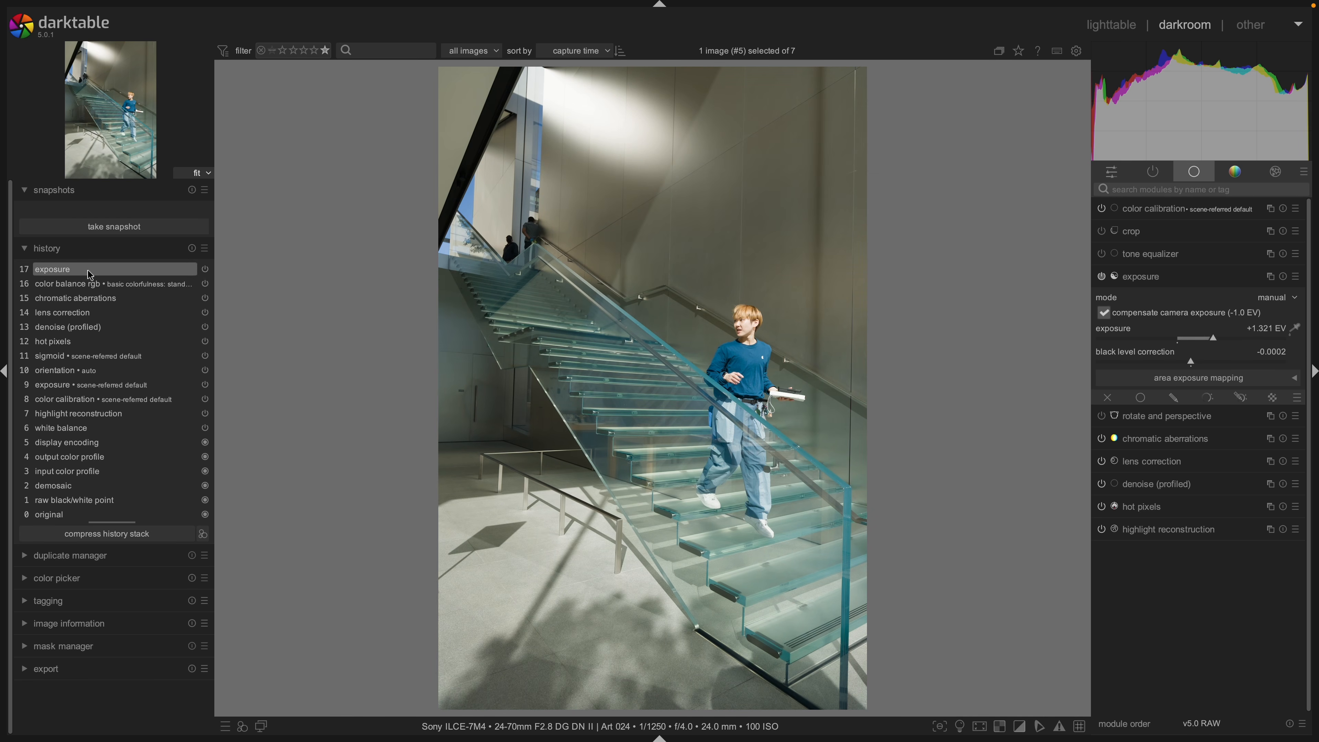
pyautogui.click(95, 285)
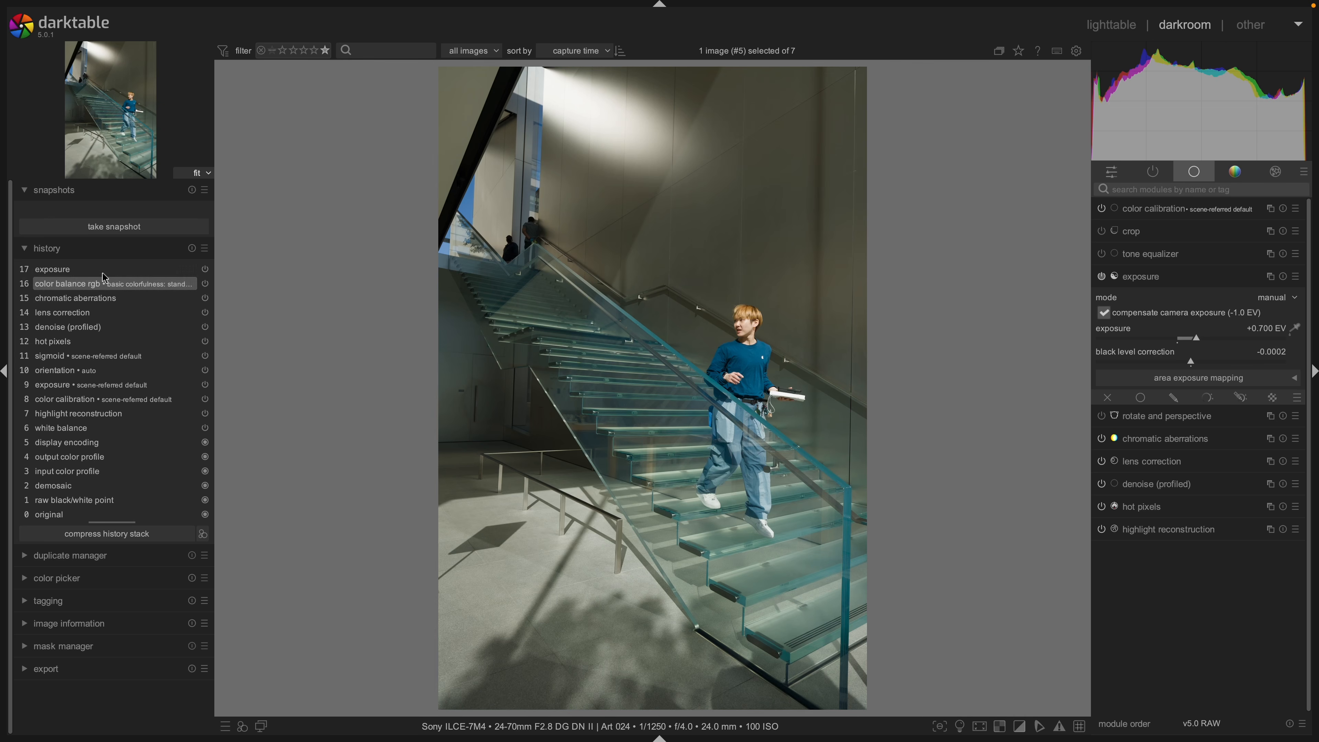
pyautogui.click(103, 274)
pyautogui.click(104, 284)
# Return to the chromatic aberrations history state and compress the history stack to discard the newer edits.
pyautogui.click(72, 302)
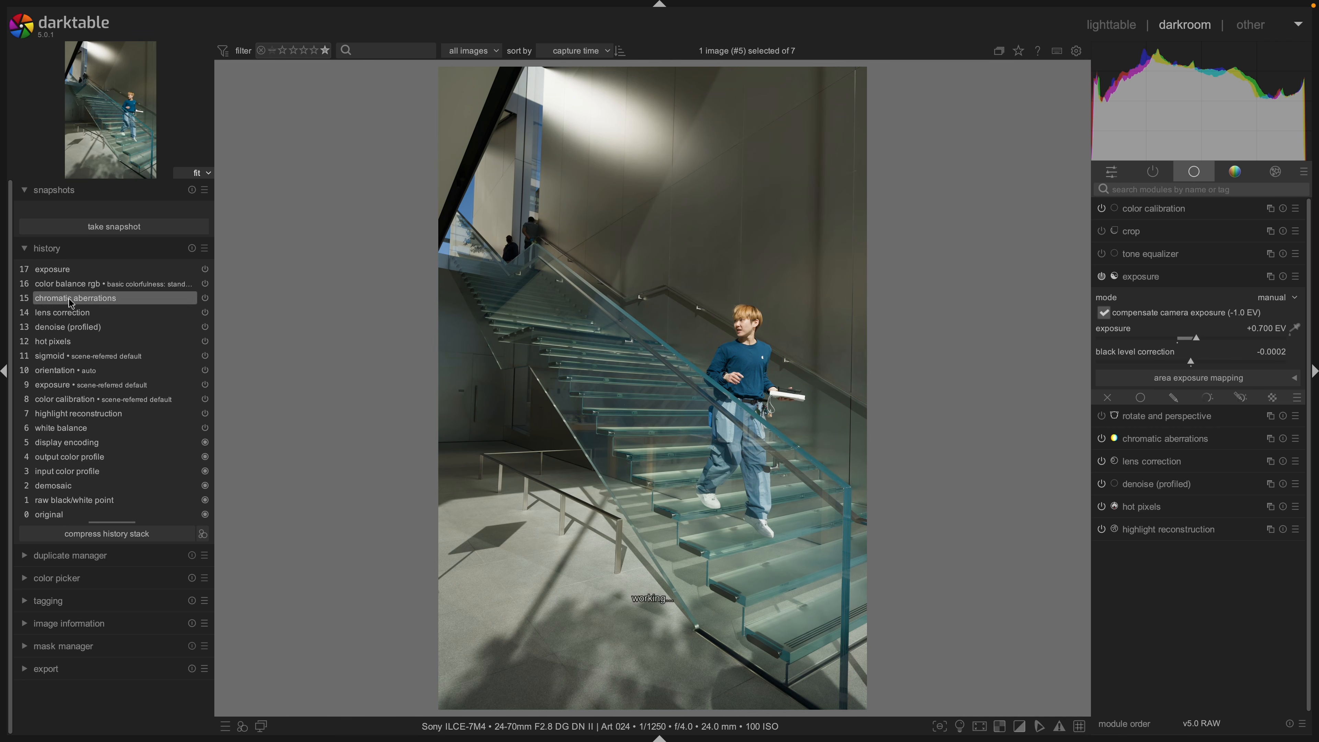
pyautogui.click(104, 535)
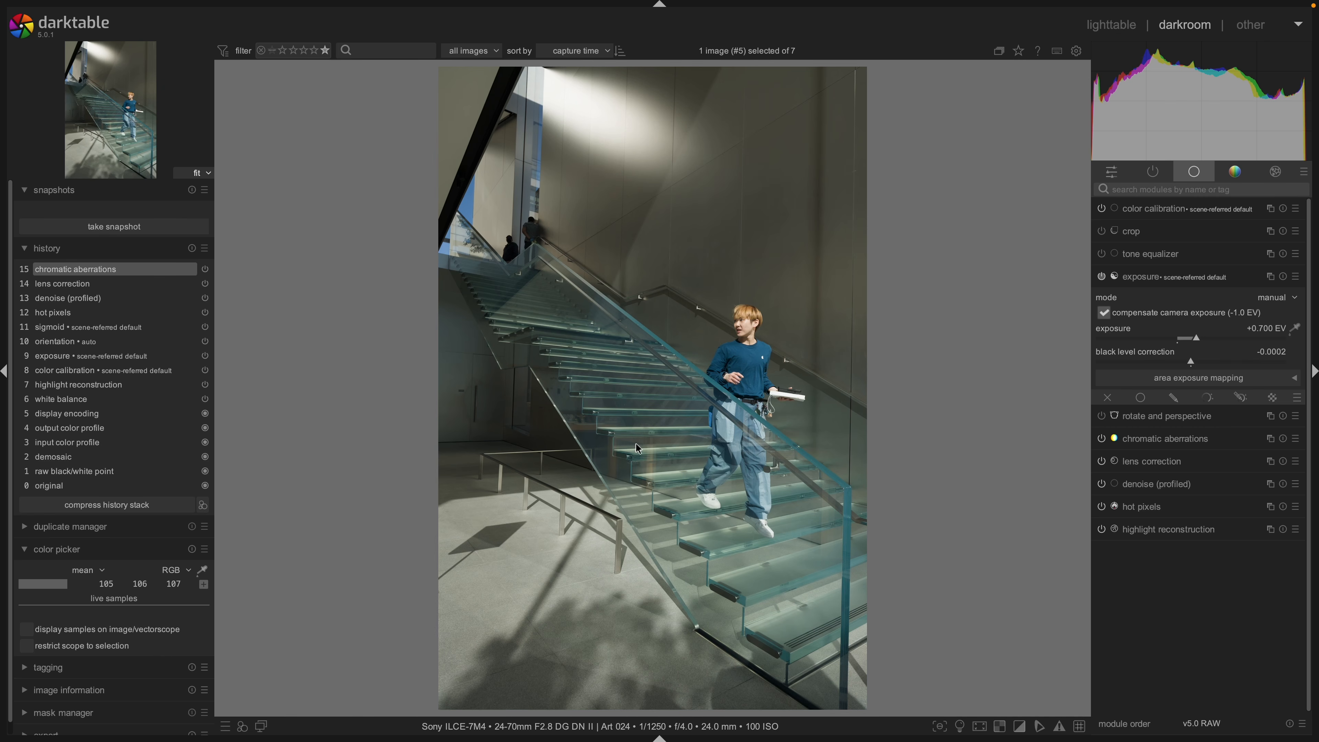
# Raise the exposure to about +1.903 EV, enable the crop module, and lower the exposure to about +0.765 EV.
pyautogui.moveTo(1197, 338); pyautogui.dragTo(1230, 338)
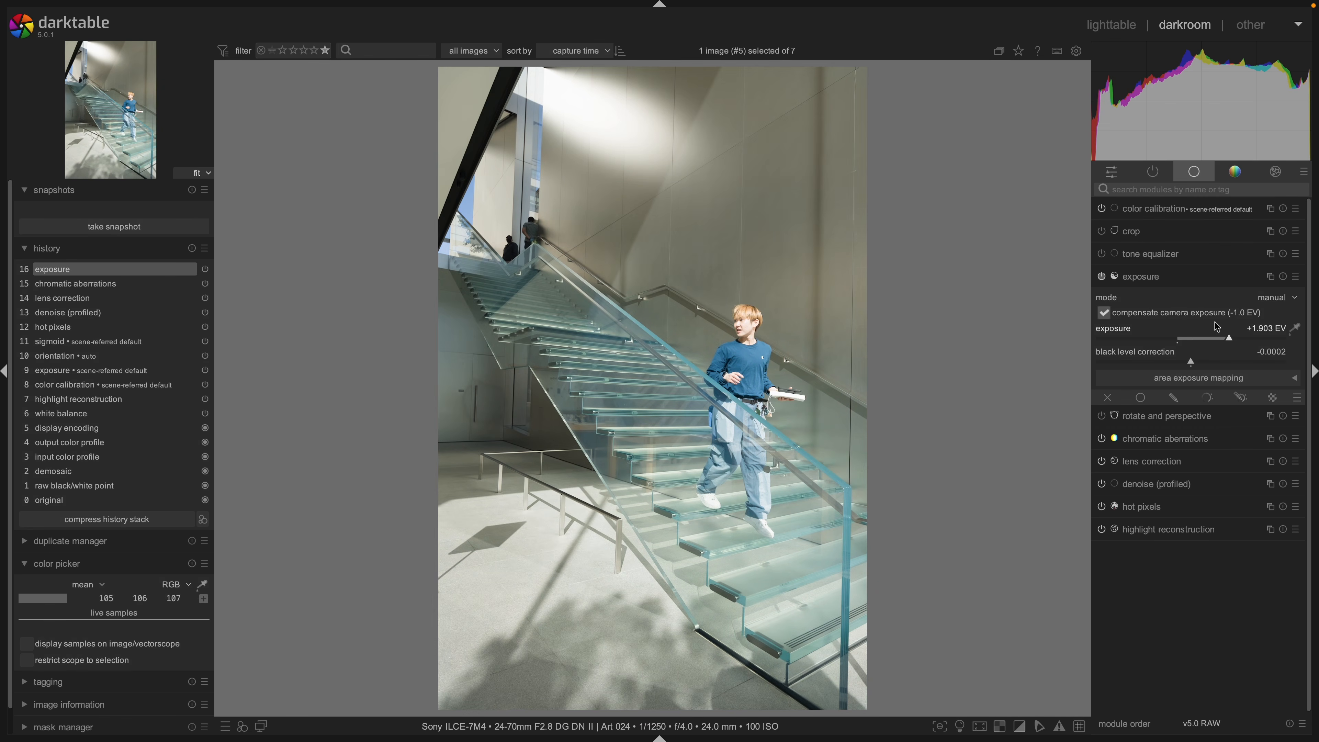
pyautogui.click(1101, 232)
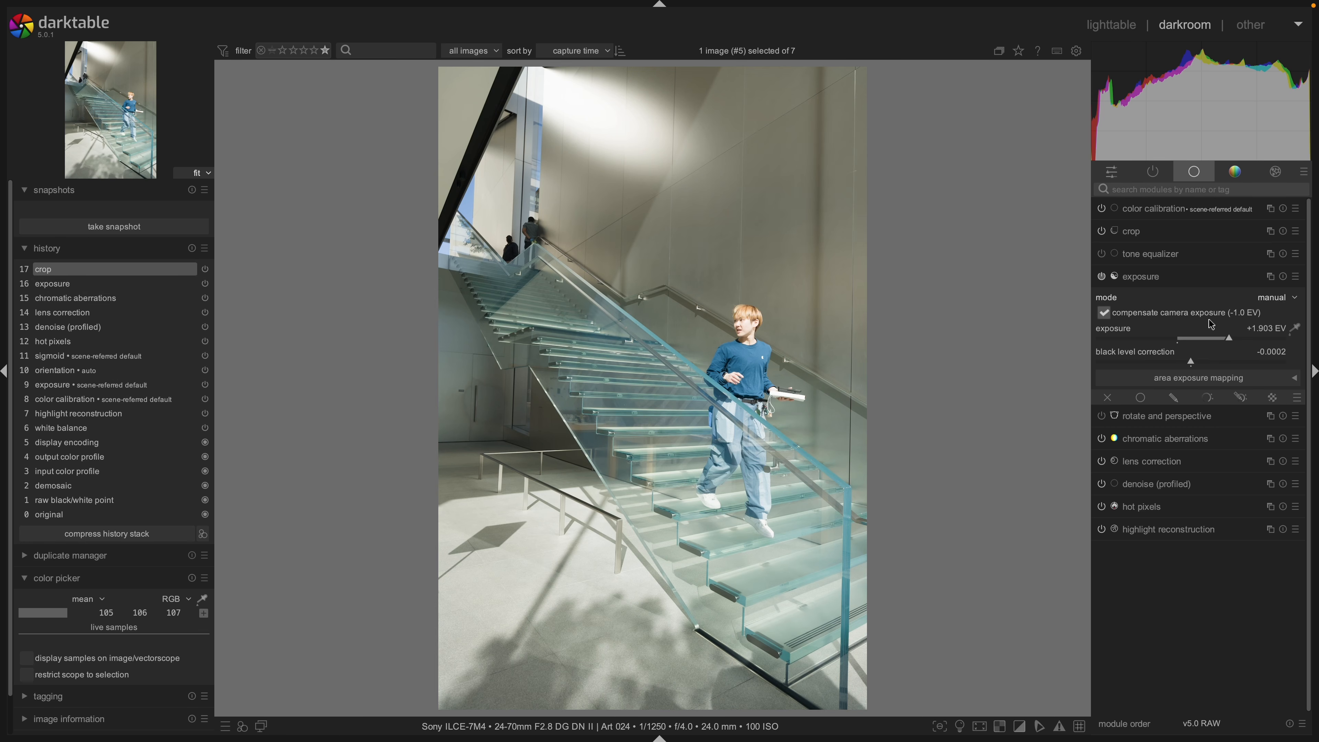
pyautogui.click(1205, 338)
pyautogui.moveTo(1203, 336); pyautogui.dragTo(1198, 336)
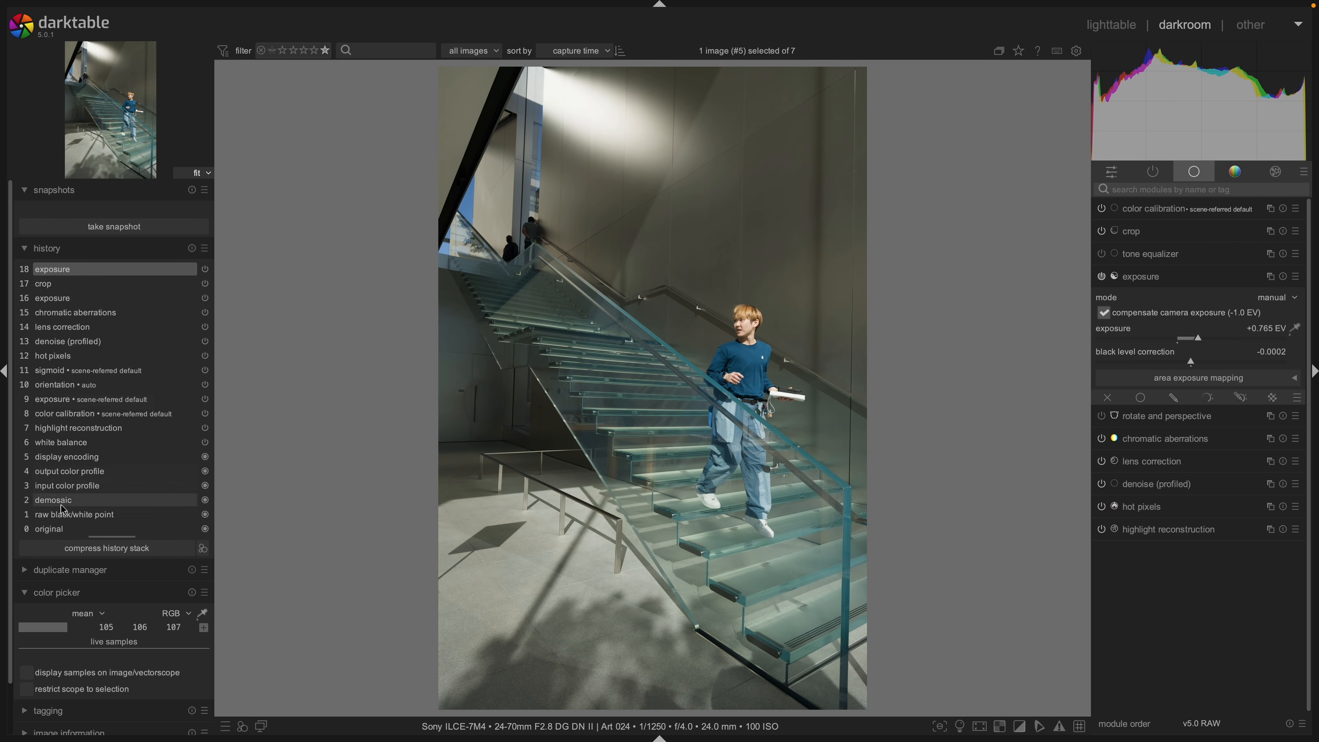
# Compress the history stack and reset the exposure module to its scene-referred default.
pyautogui.click(107, 548)
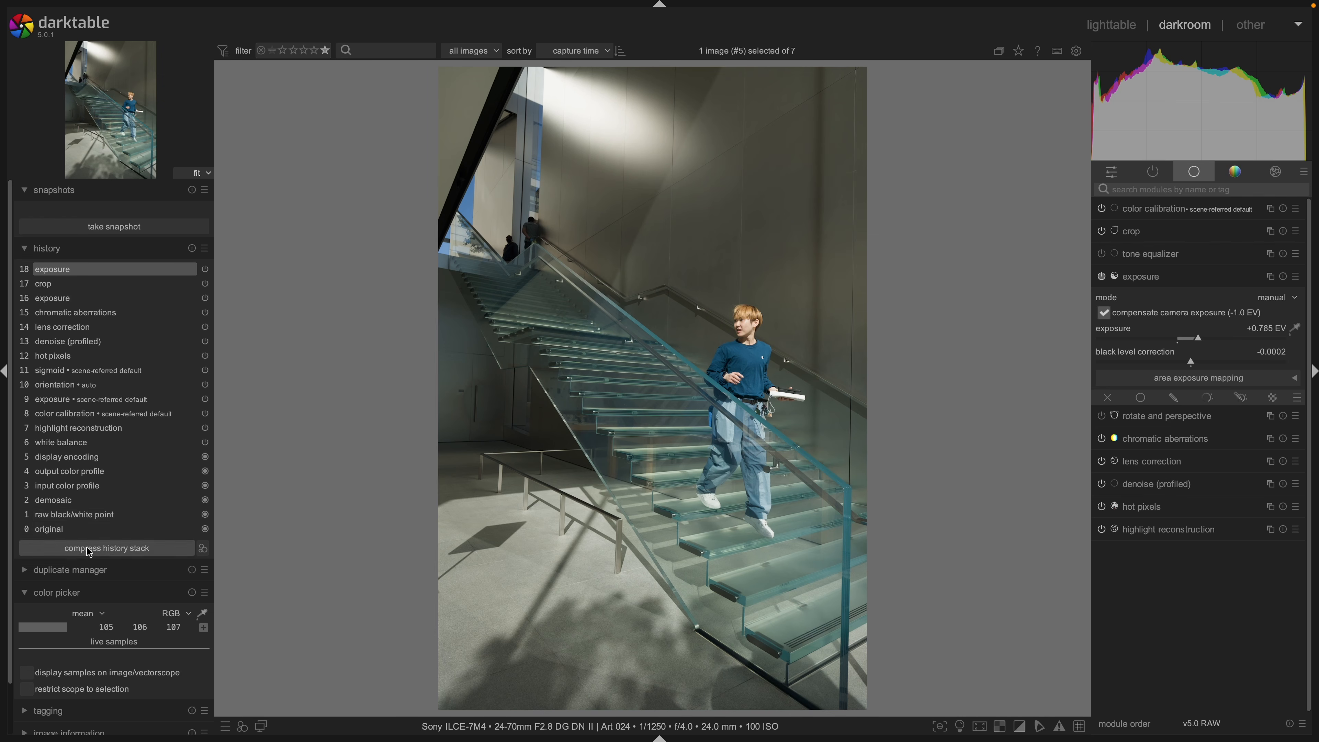
pyautogui.click(113, 542)
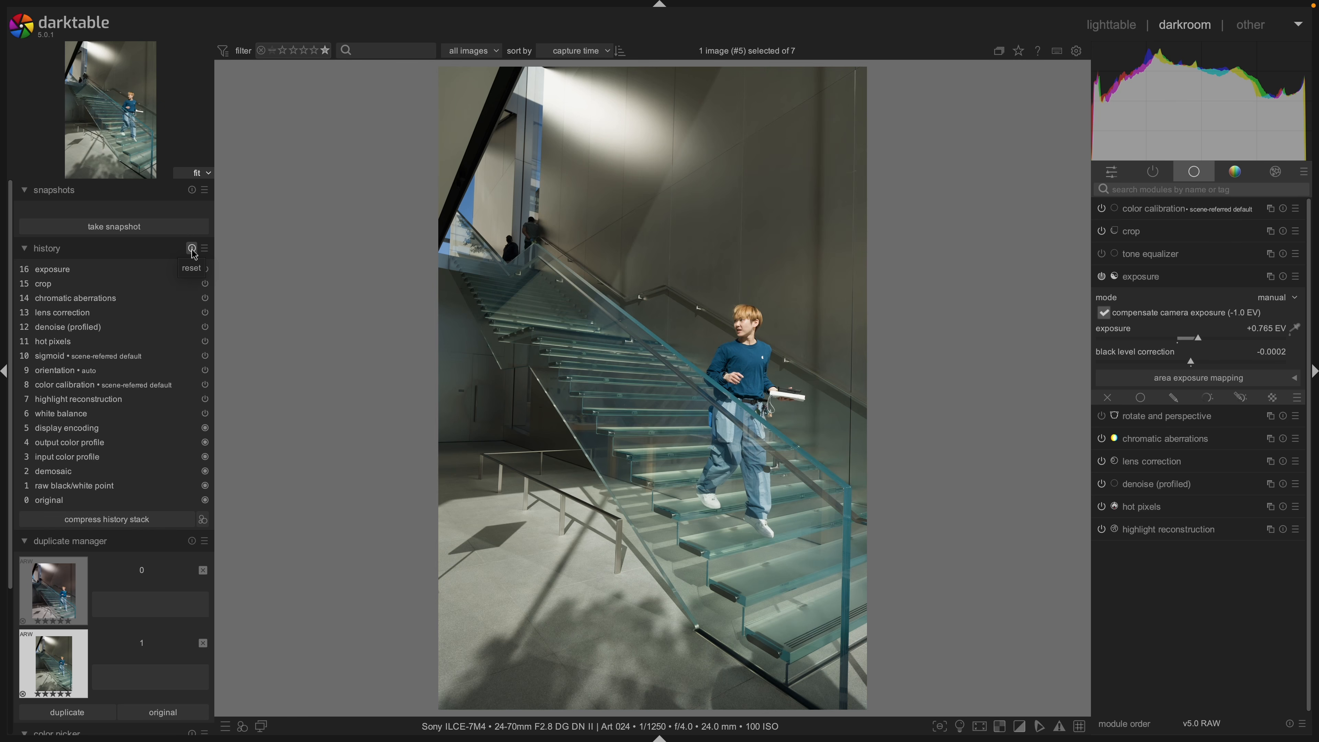
pyautogui.click(1283, 277)
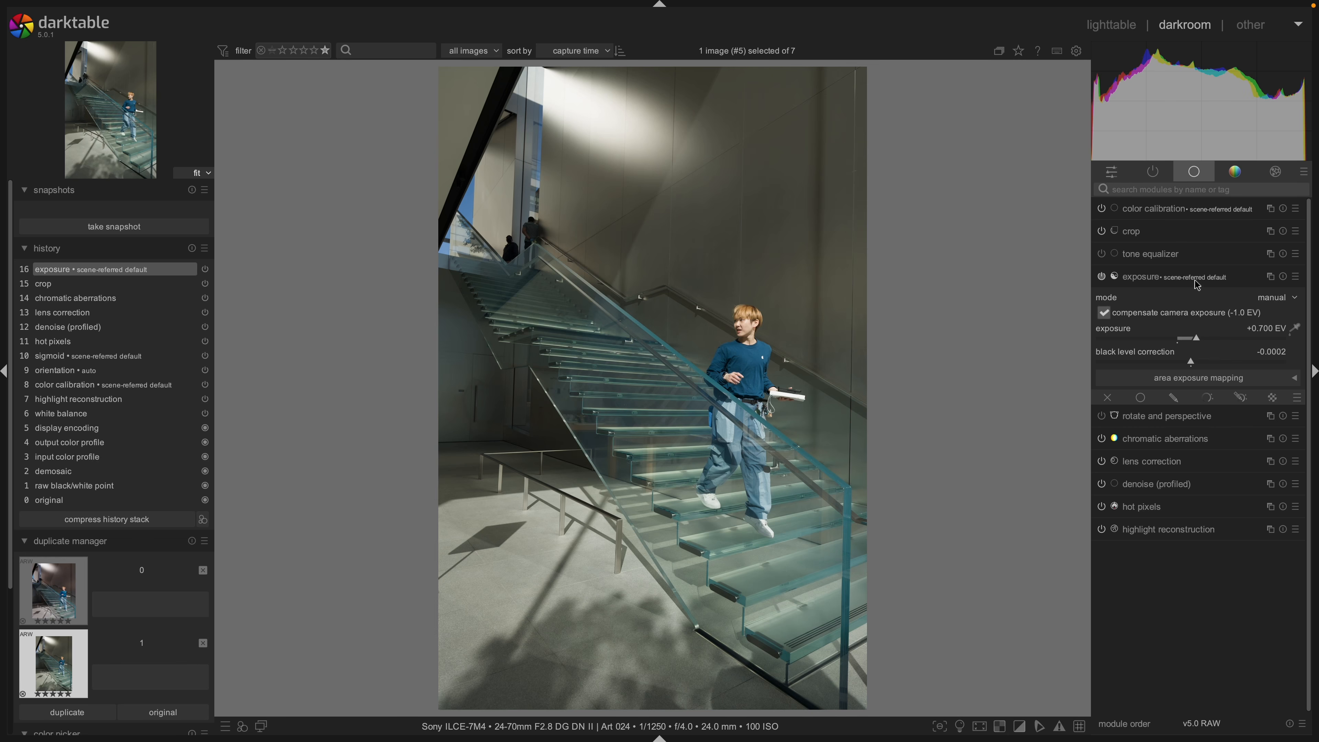
# Clear the current image's whole edit history and confirm the deletion.
pyautogui.click(192, 249)
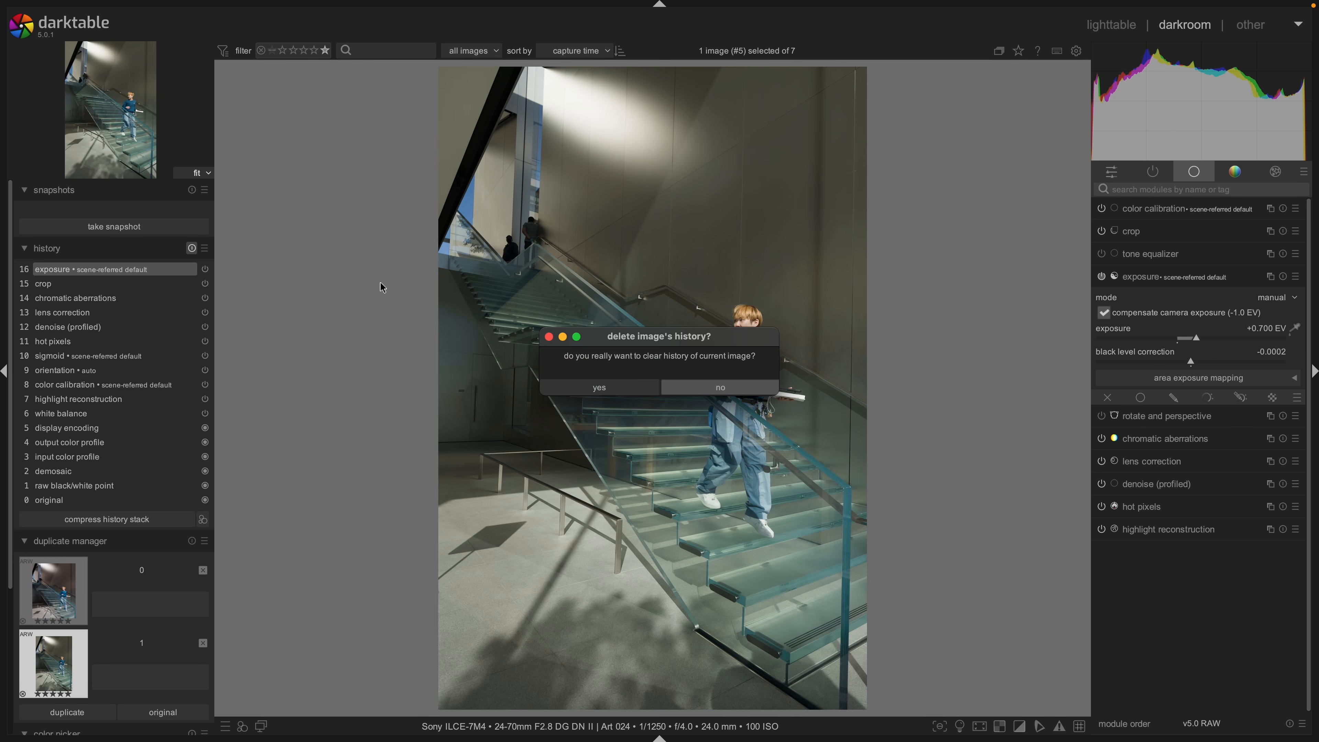
pyautogui.click(598, 391)
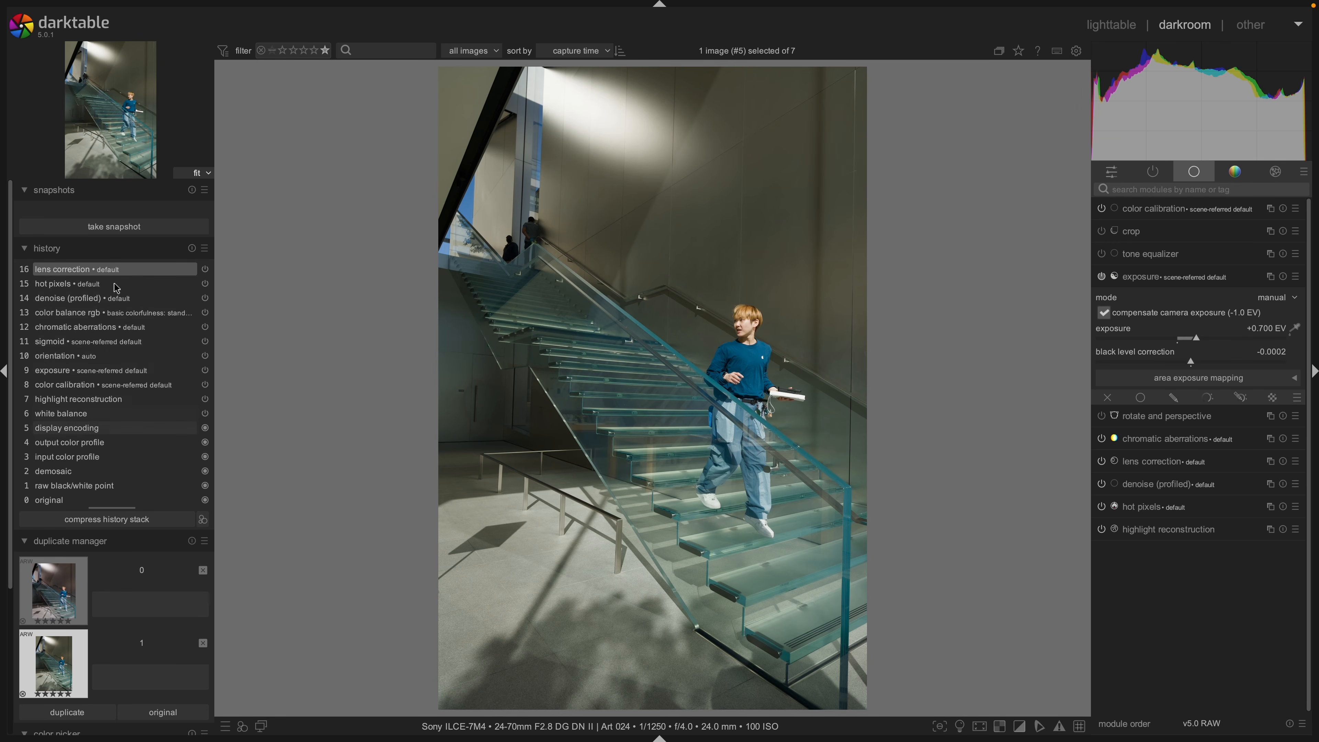
# Raise the exposure to about +2.383 EV and take a snapshot of the image.
pyautogui.moveTo(1200, 343); pyautogui.dragTo(1242, 339)
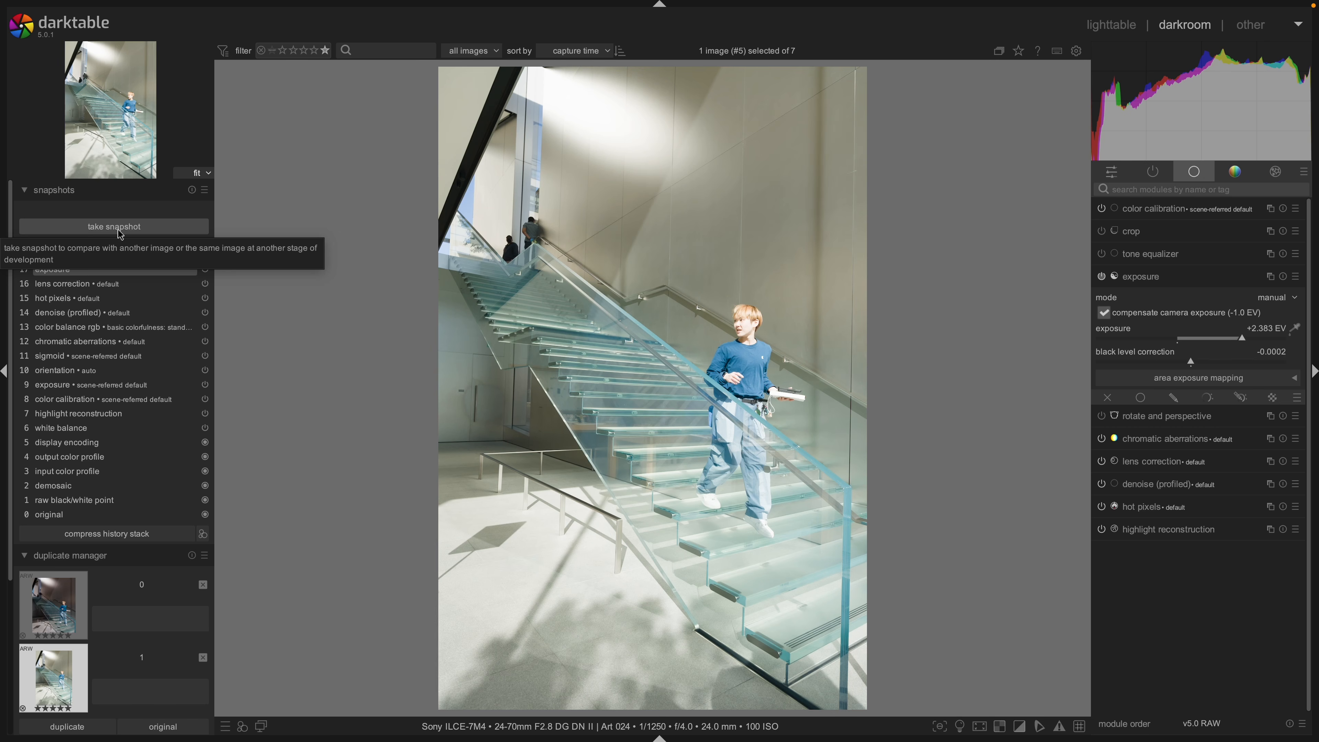
pyautogui.click(133, 232)
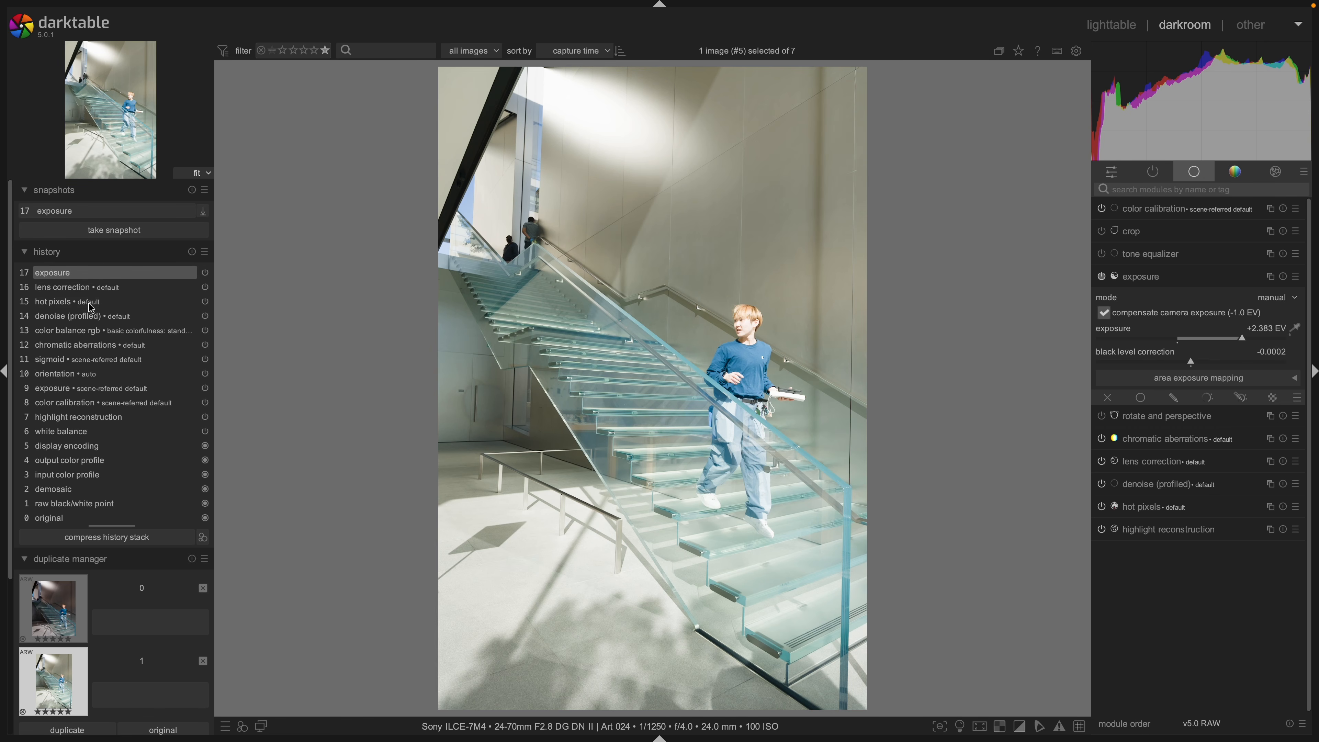
# Compare the color balance rgb history state with the exposure snapshot, and restore the edit state stored in that snapshot.
pyautogui.click(106, 331)
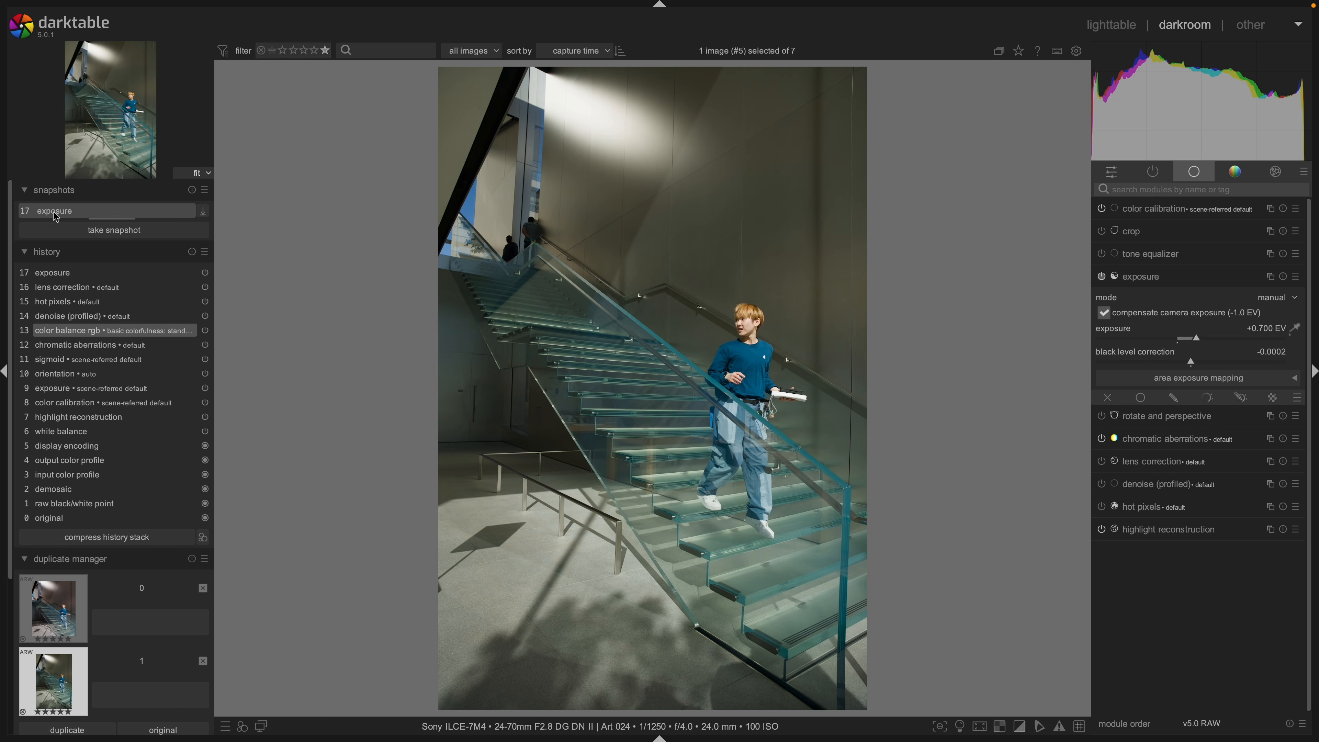
pyautogui.click(108, 216)
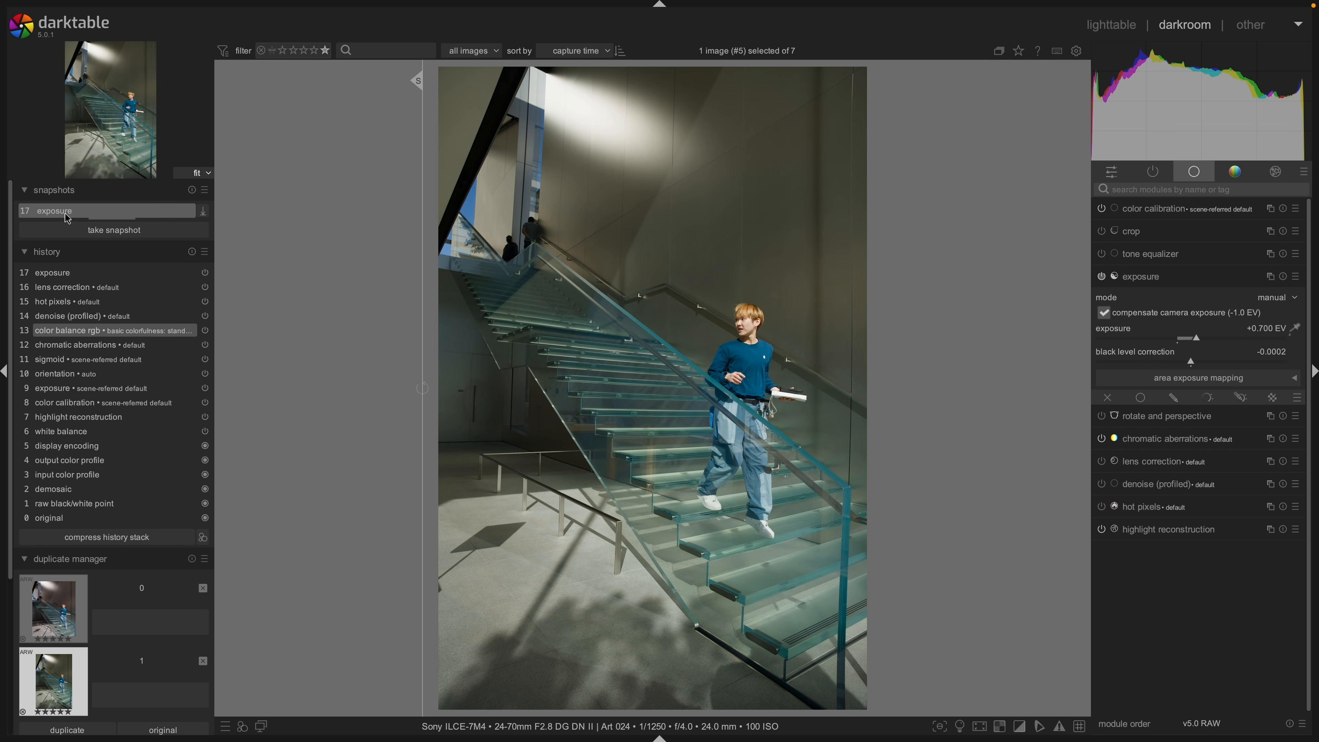
pyautogui.moveTo(419, 268)
pyautogui.mouseDown()
pyautogui.moveTo(925, 285)
pyautogui.moveTo(483, 286)
pyautogui.moveTo(831, 281)
pyautogui.moveTo(599, 283)
pyautogui.moveTo(816, 323)
pyautogui.moveTo(413, 317)
pyautogui.moveTo(919, 315)
pyautogui.moveTo(417, 286)
pyautogui.mouseUp()
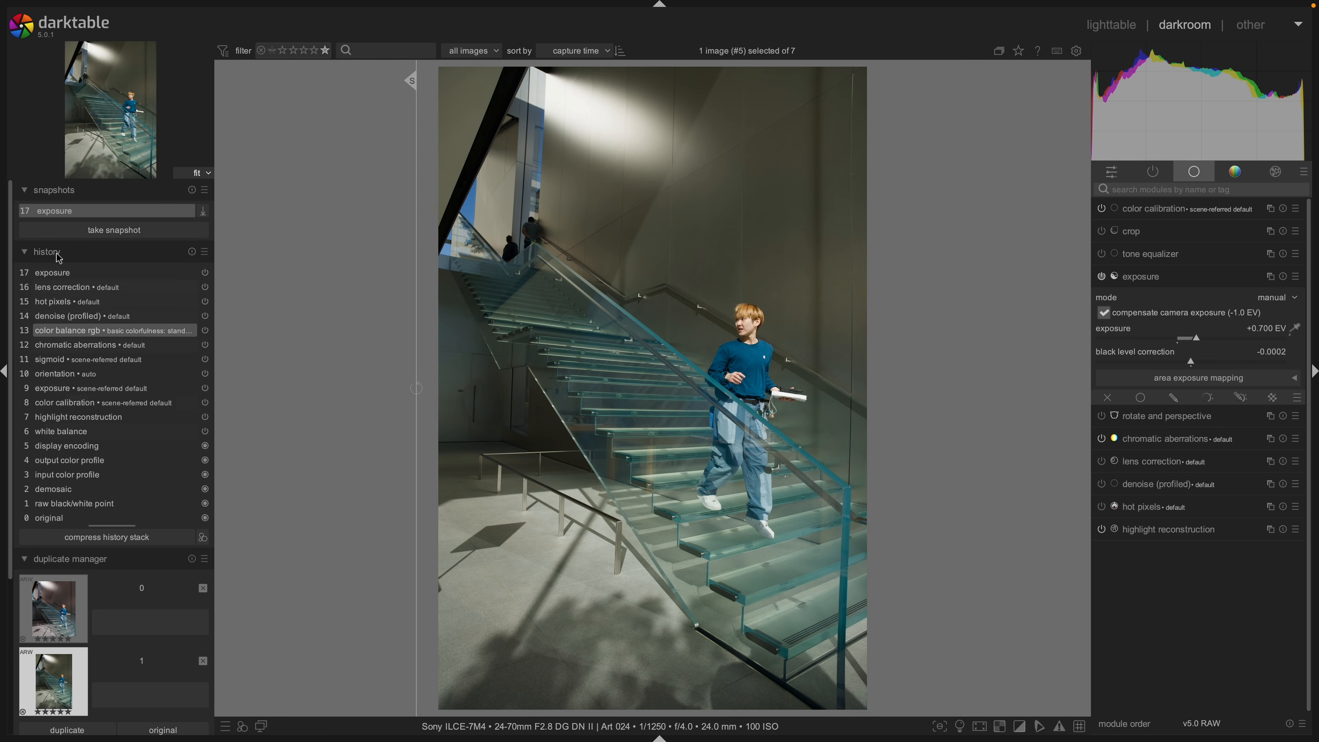
pyautogui.click(203, 210)
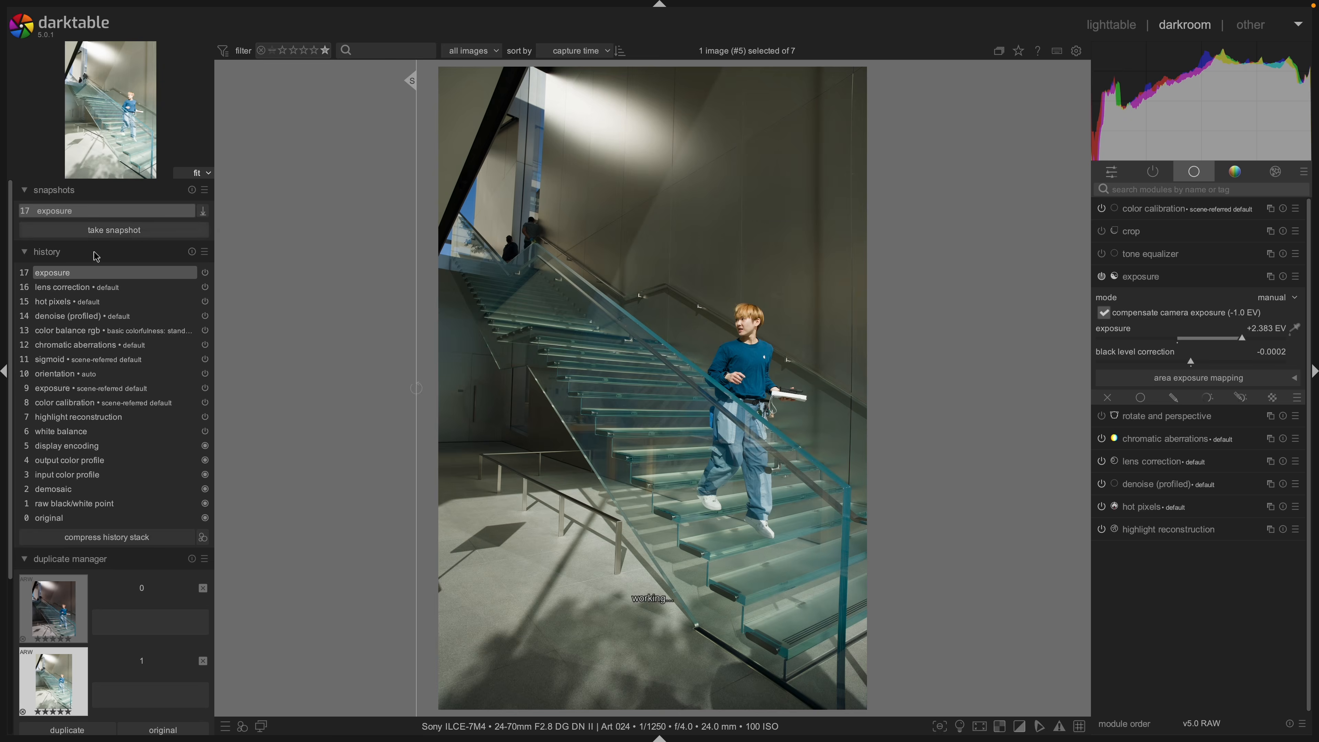
pyautogui.moveTo(76, 276)
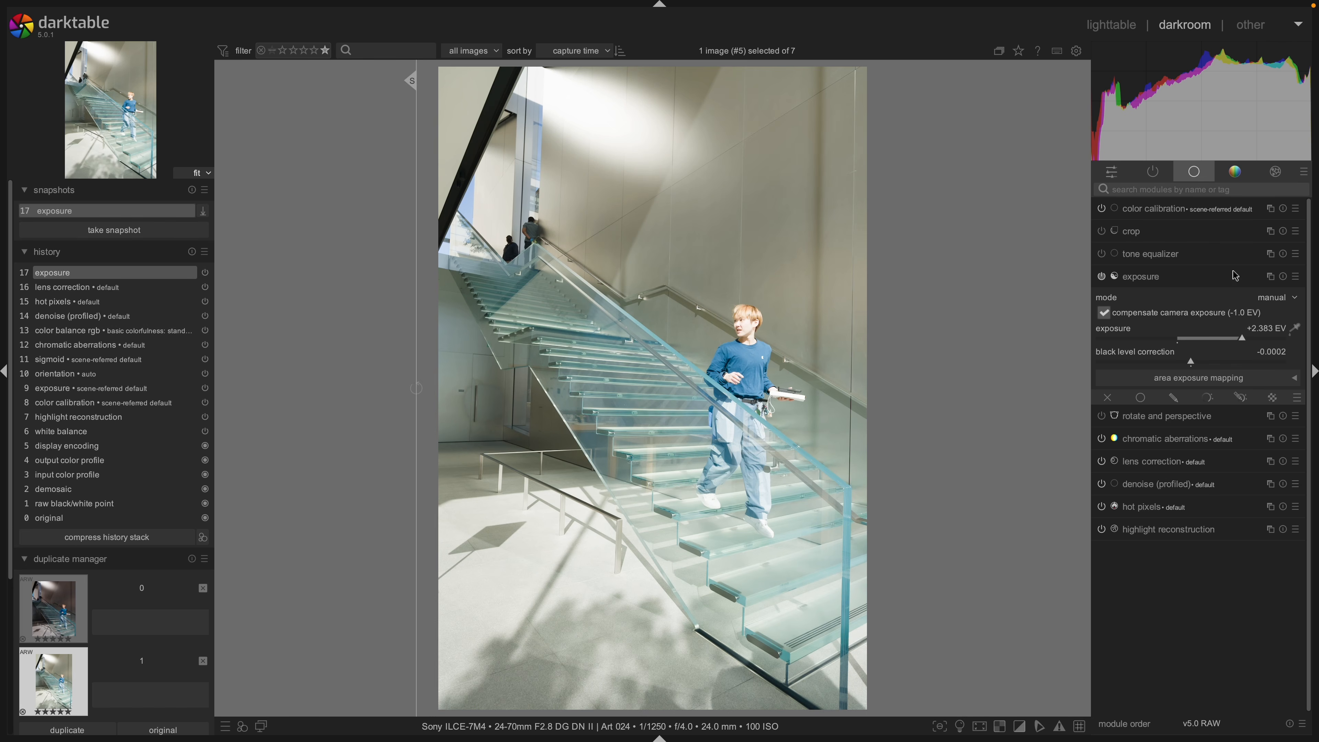
# Try a different color calibration temperature and compare the image with the snapshot across the split line.
pyautogui.click(1147, 209)
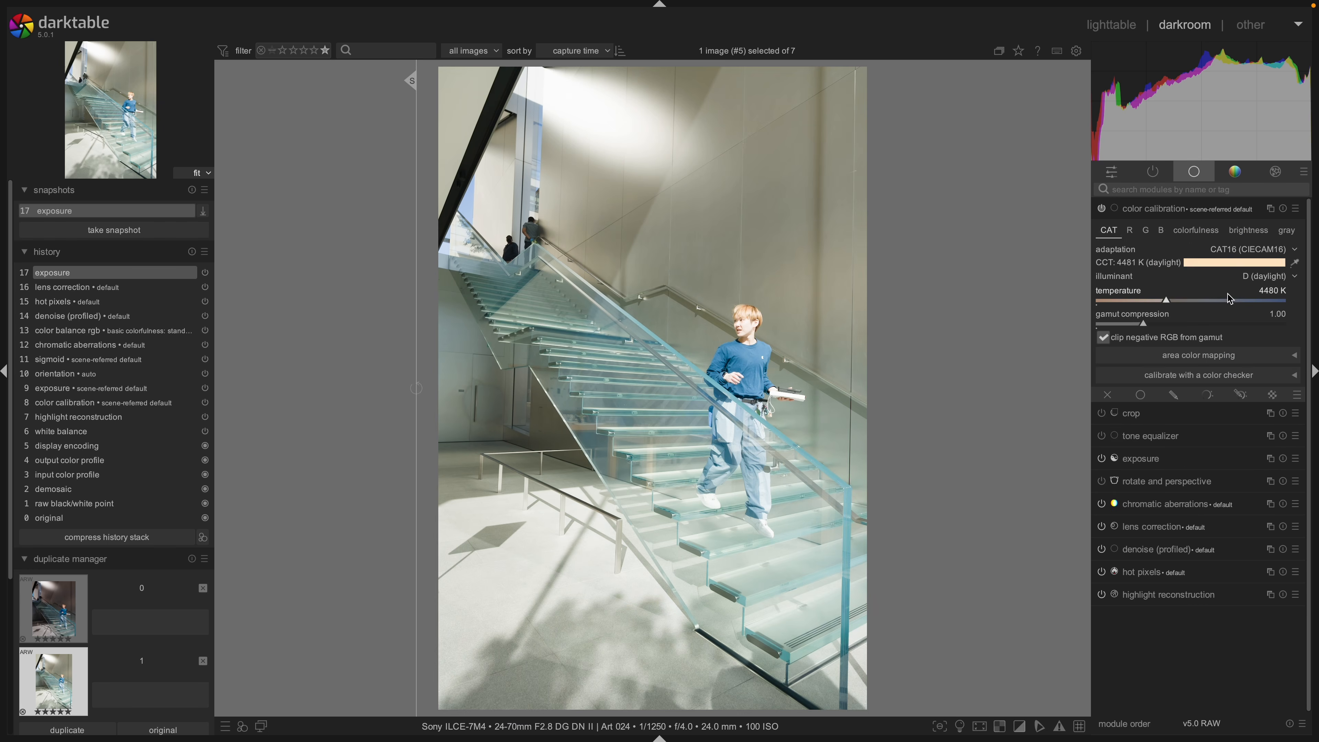
pyautogui.click(1229, 301)
pyautogui.click(76, 287)
pyautogui.moveTo(417, 261); pyautogui.dragTo(551, 273)
pyautogui.click(130, 217)
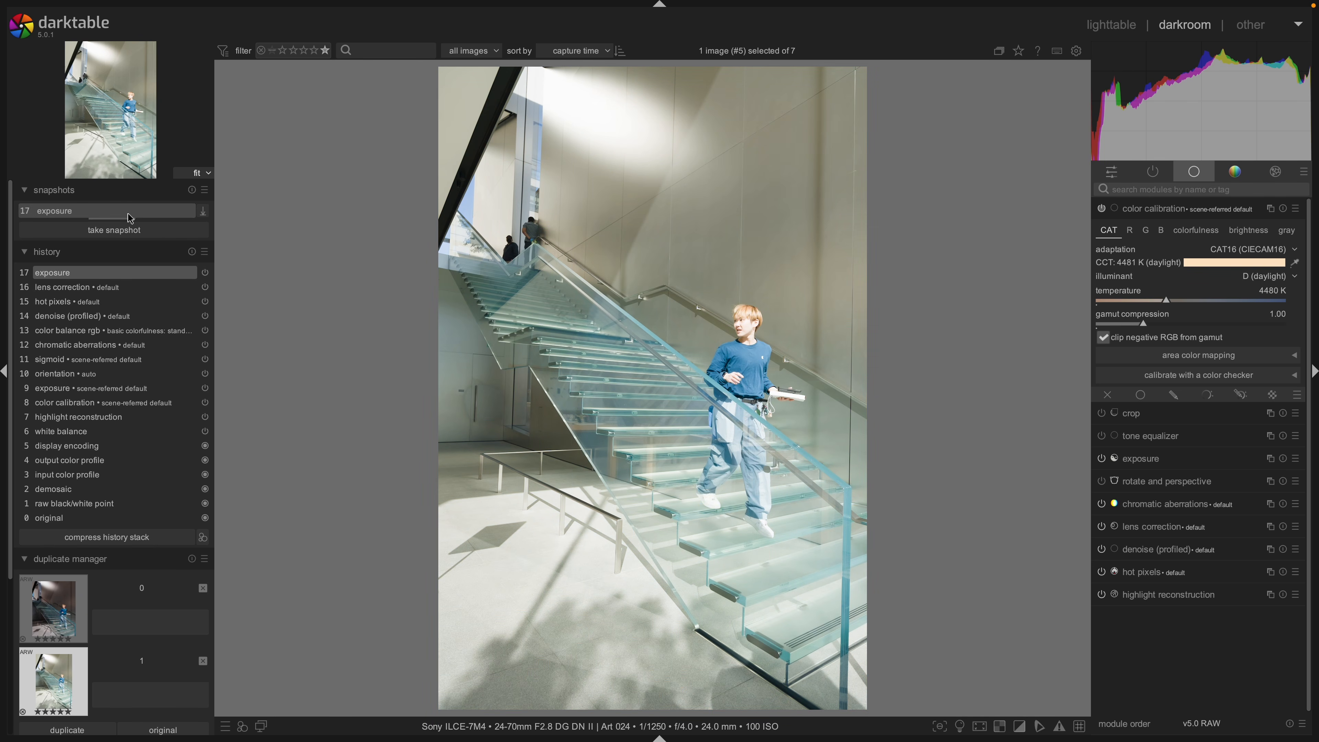
# Dismiss the exposure snapshot and clear the image's edit history back to the auto-applied defaults.
pyautogui.click(89, 217)
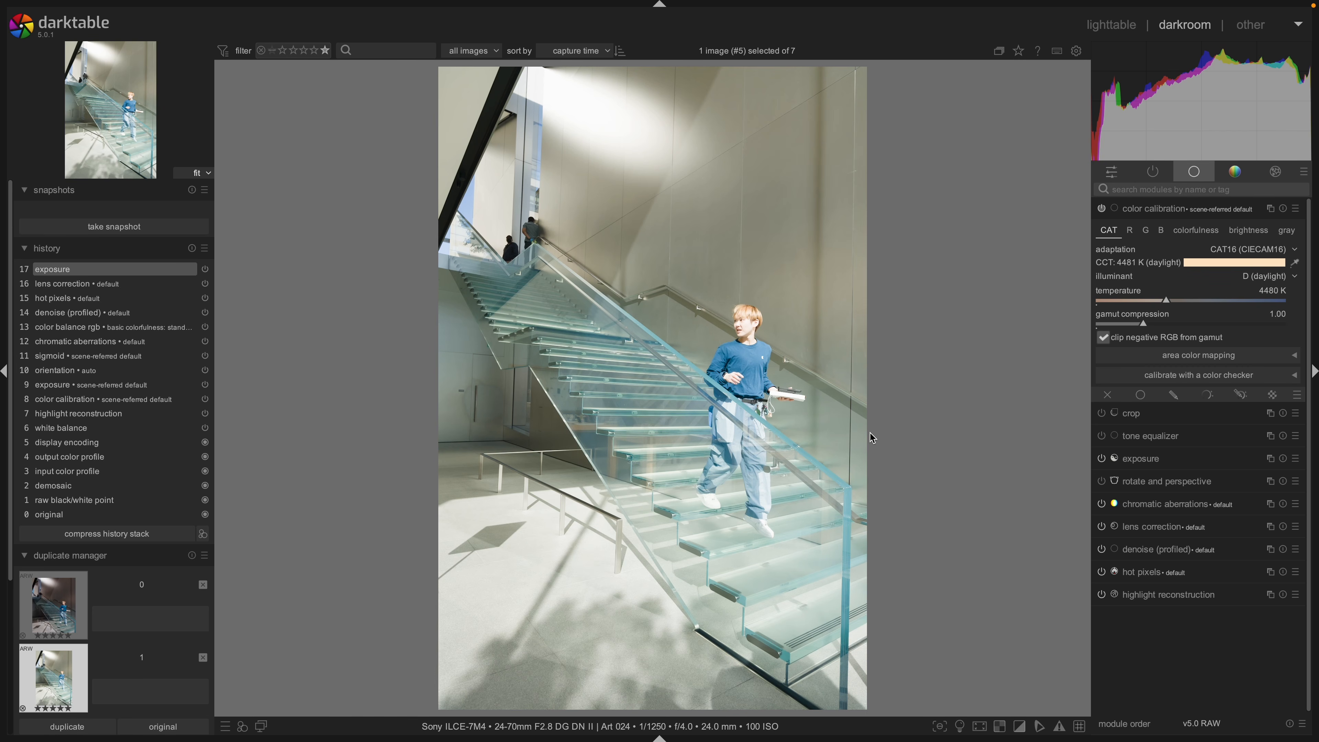
pyautogui.click(190, 249)
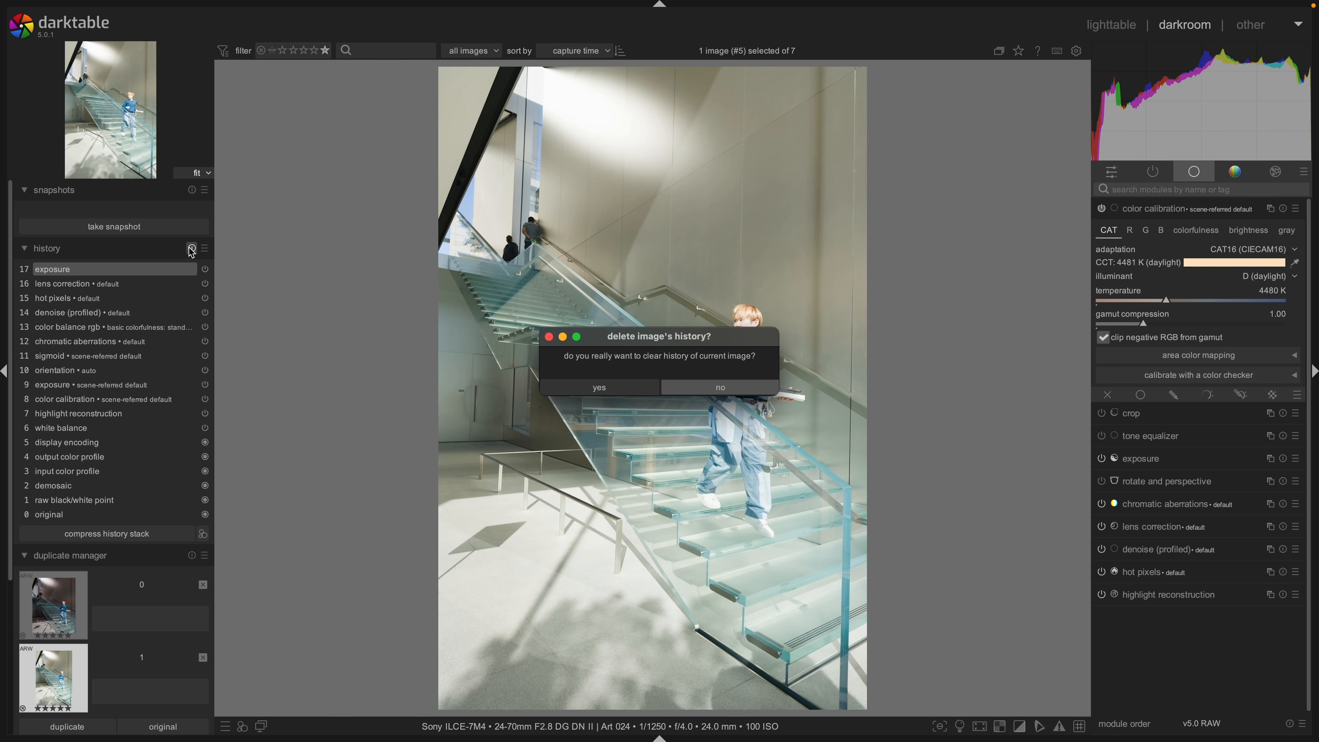
pyautogui.click(578, 387)
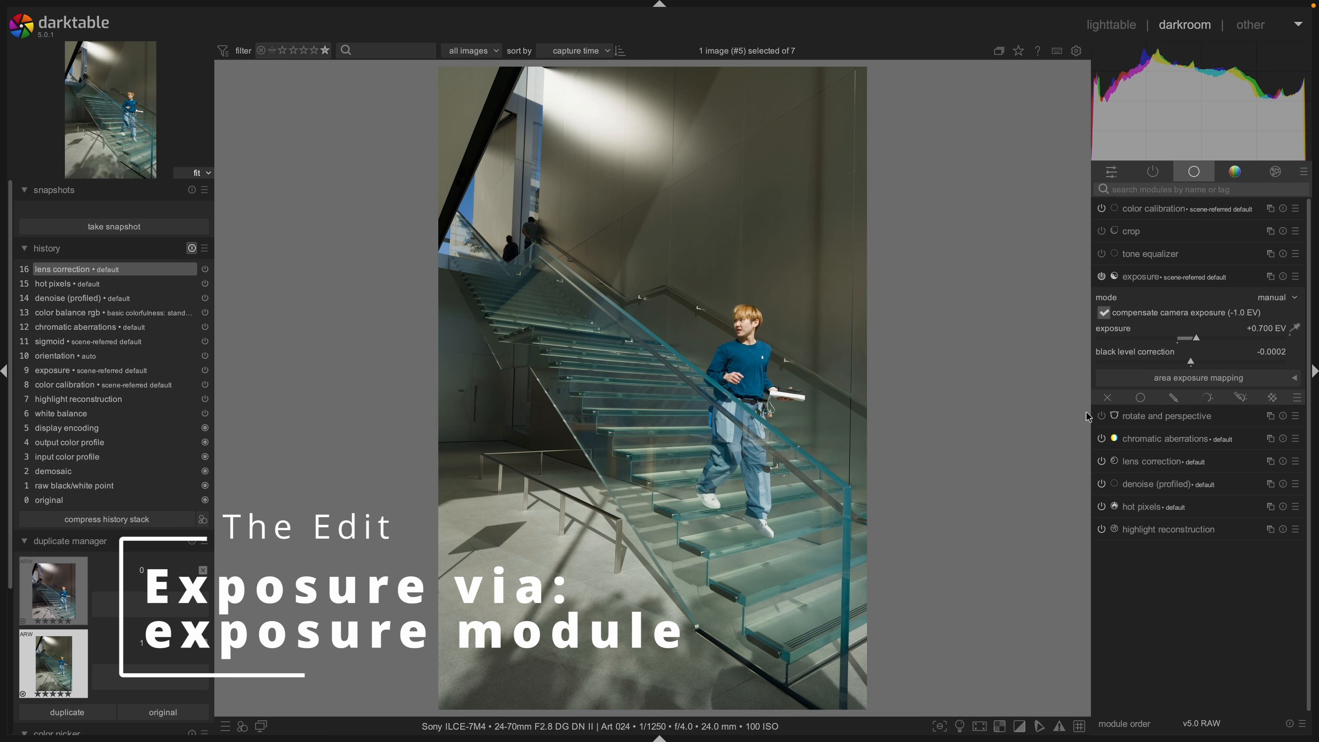
# Turn on the ISO 12646 color assessment conditions for the image preview.
pyautogui.click(961, 727)
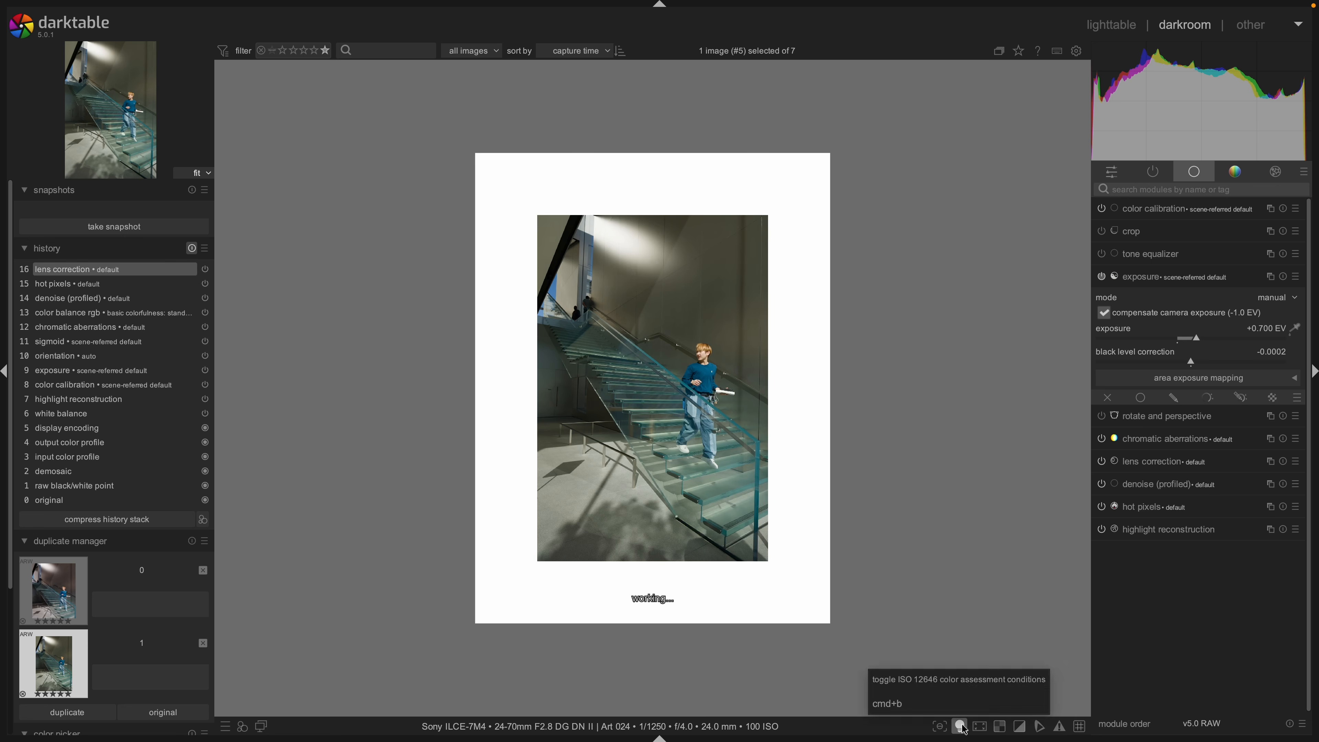
# Toggle the color assessment conditions off and on, and raise the photo's exposure to +1.144 EV.
pyautogui.hotkey('ctrl', 'b')
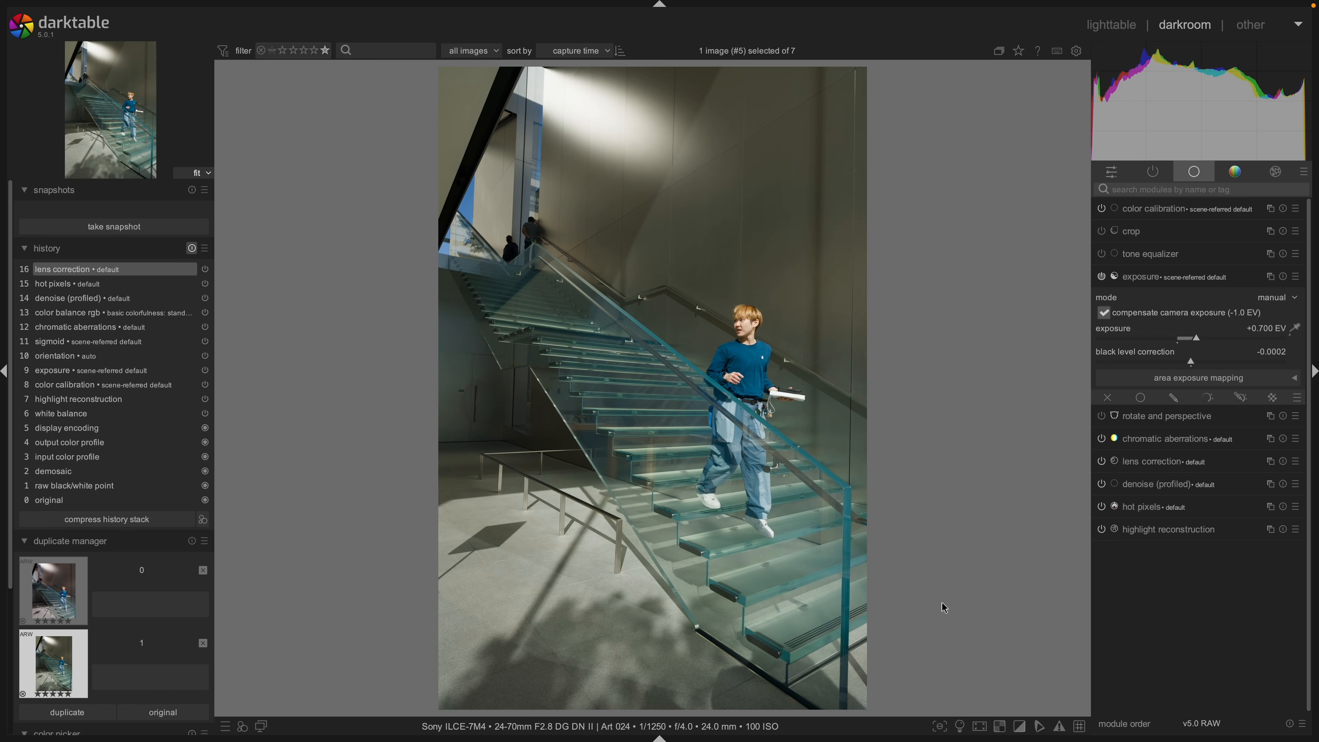
pyautogui.hotkey('ctrl', 'b')
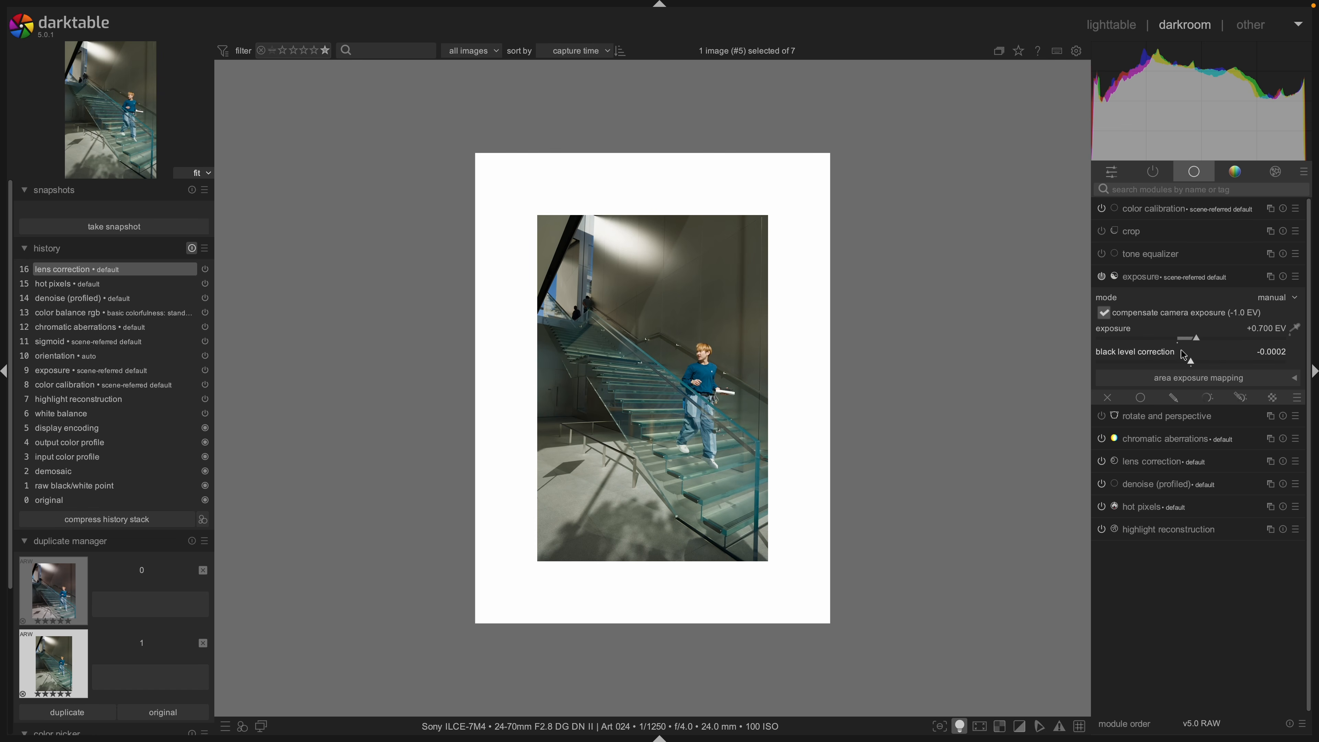
pyautogui.moveTo(1194, 339)
pyautogui.mouseDown()
pyautogui.moveTo(1234, 341)
pyautogui.moveTo(1210, 340)
pyautogui.mouseUp()
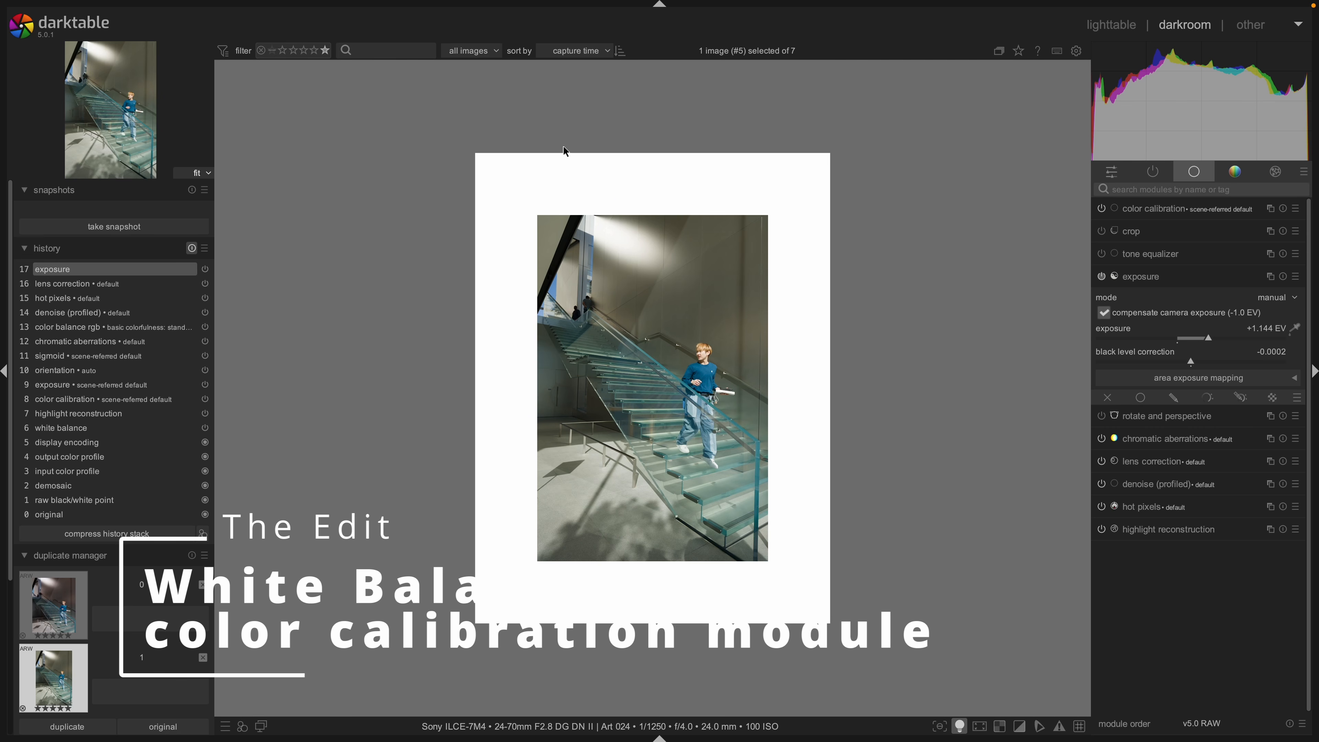
# Expand the color calibration module and reset its parameters to the scene-referred default.
pyautogui.click(1186, 211)
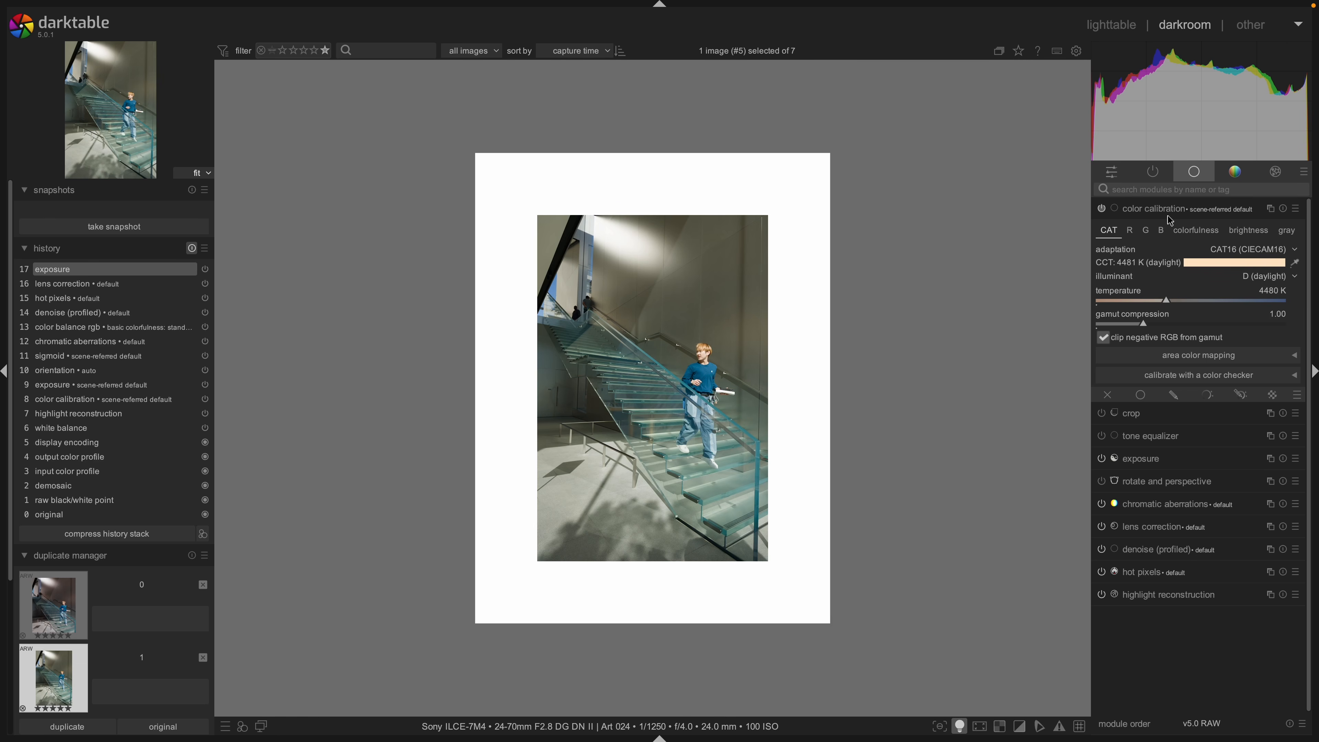
pyautogui.moveTo(1170, 220)
pyautogui.click(1283, 209)
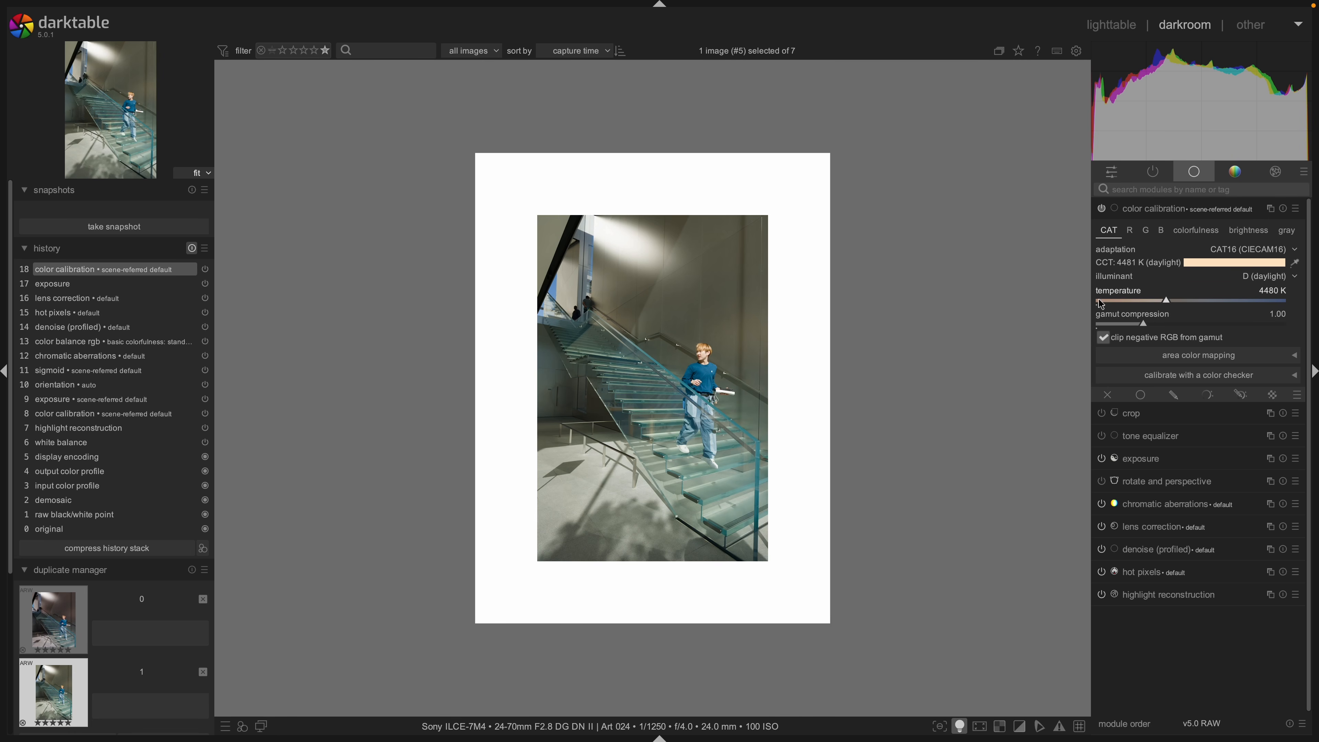
# Try the custom illuminant in color calibration, and return to D (daylight) with the temperature at 4747 K.
pyautogui.click(1249, 283)
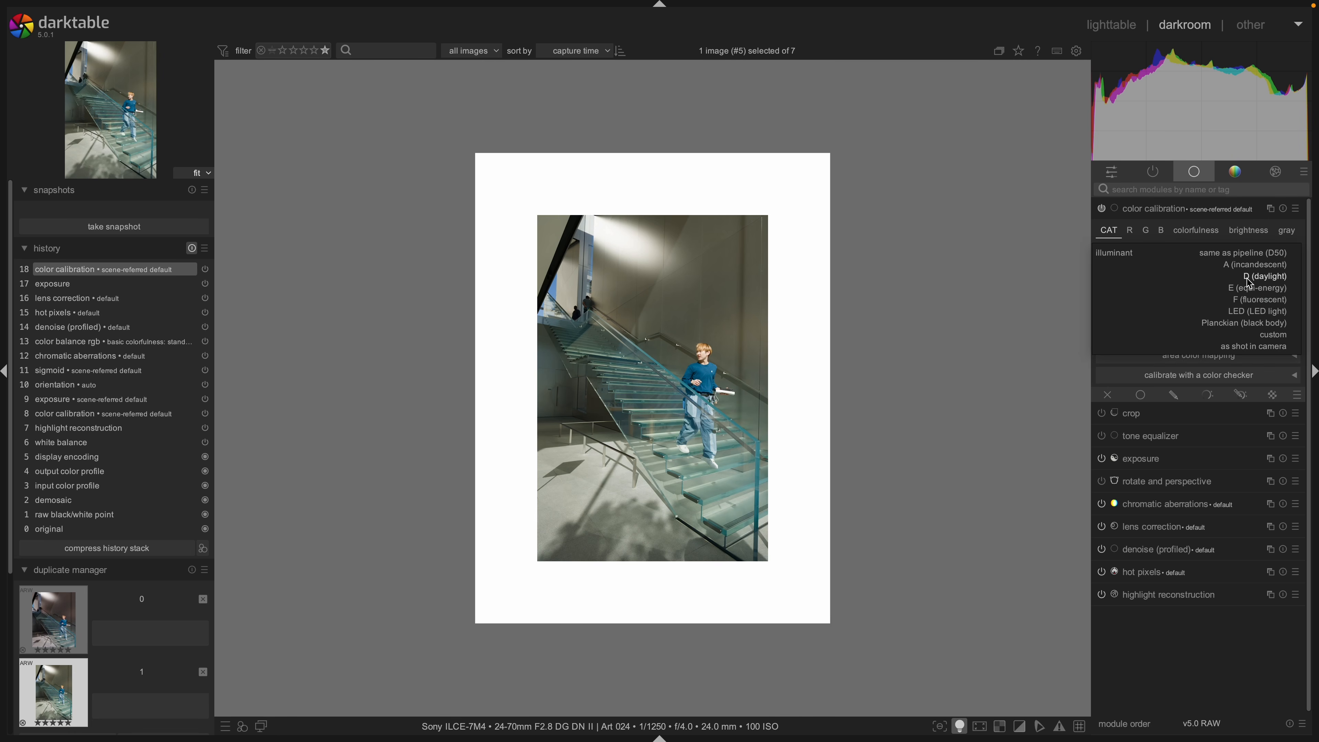
pyautogui.click(1274, 330)
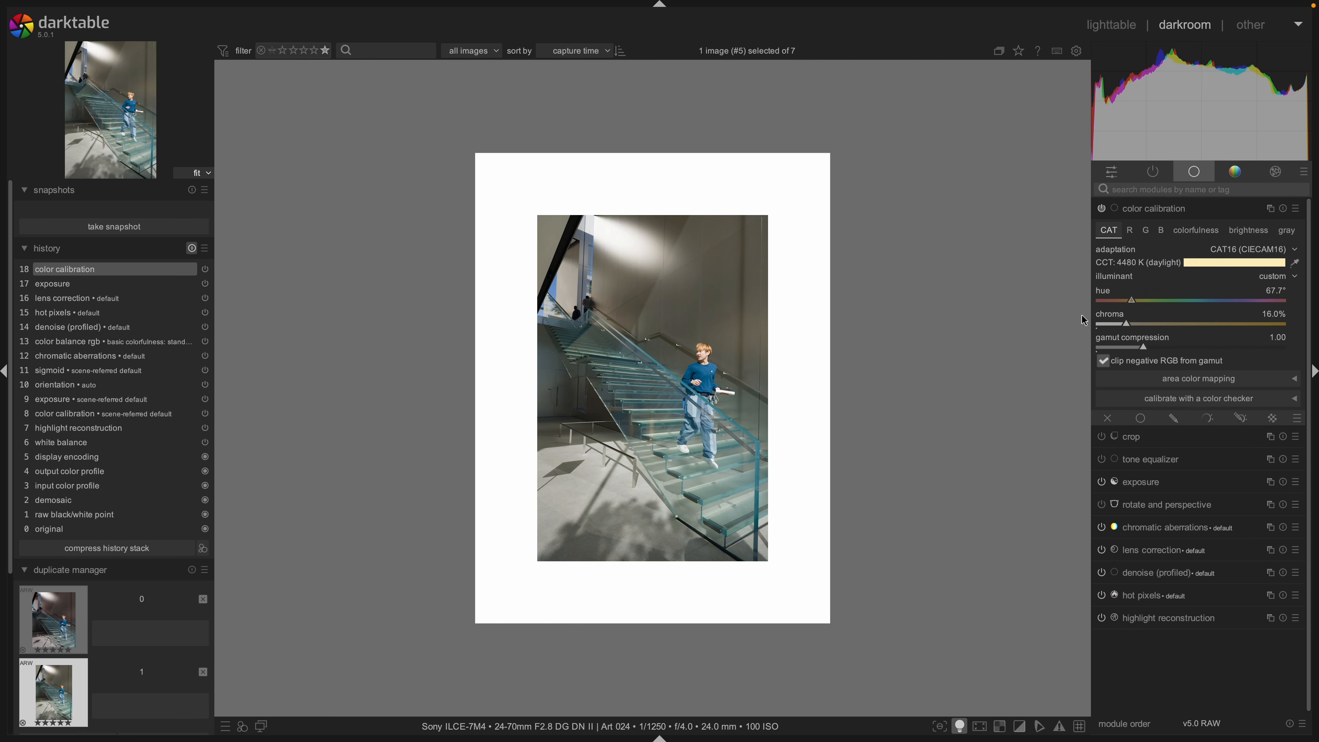
pyautogui.click(1267, 278)
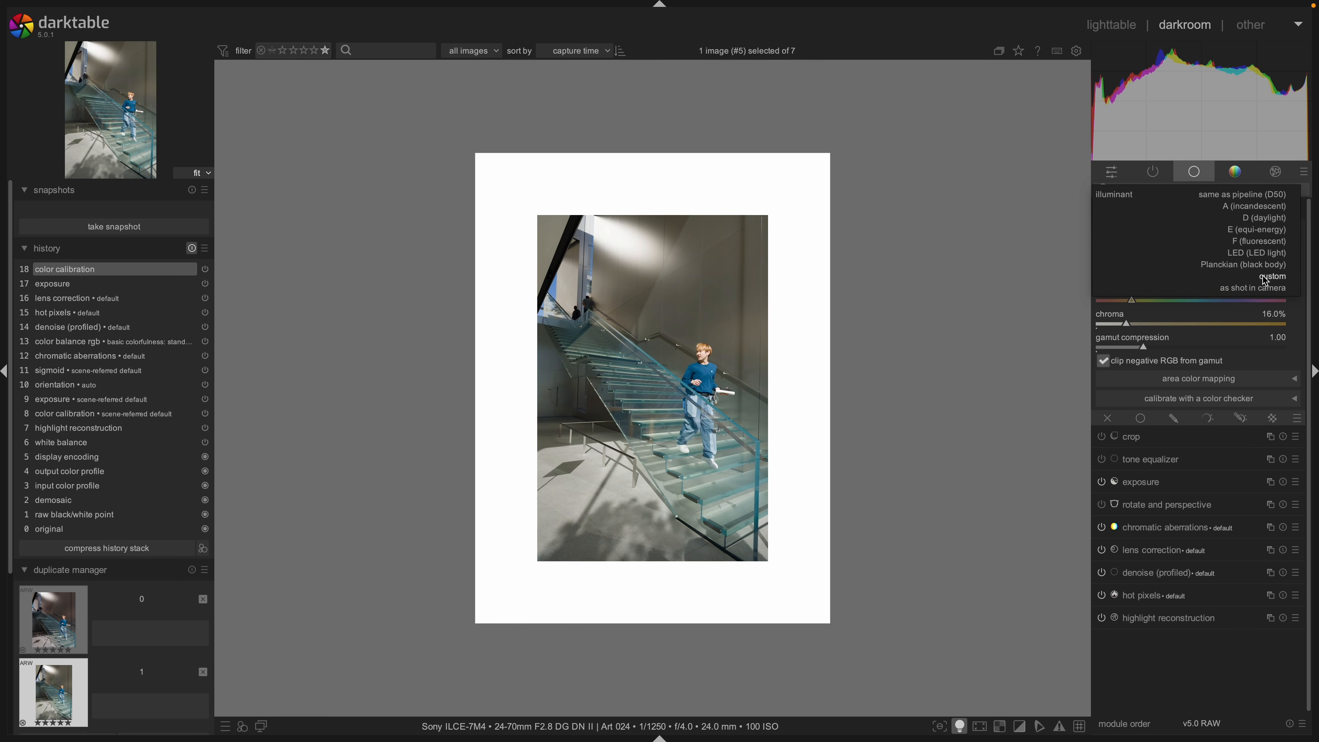
pyautogui.click(1274, 220)
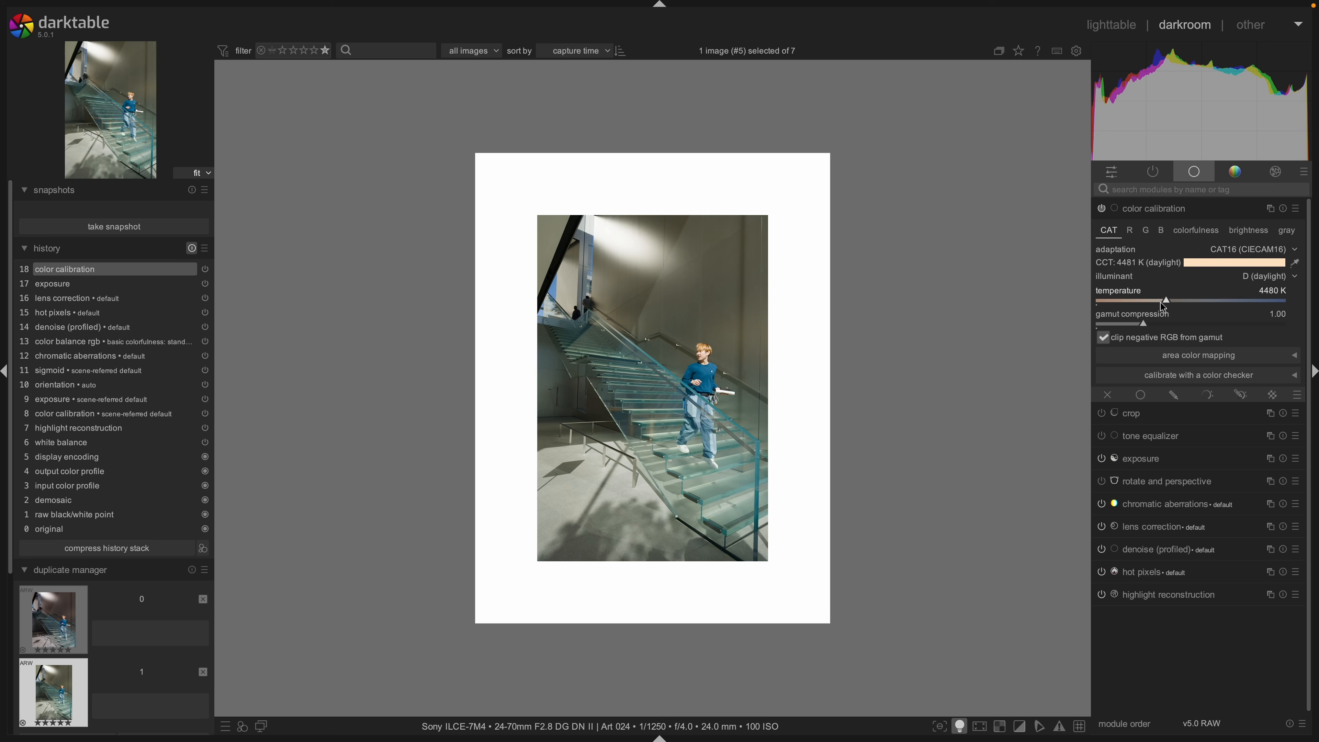
pyautogui.moveTo(1166, 301)
pyautogui.mouseDown()
pyautogui.moveTo(1187, 299)
pyautogui.moveTo(1146, 299)
pyautogui.moveTo(1180, 299)
pyautogui.mouseUp()
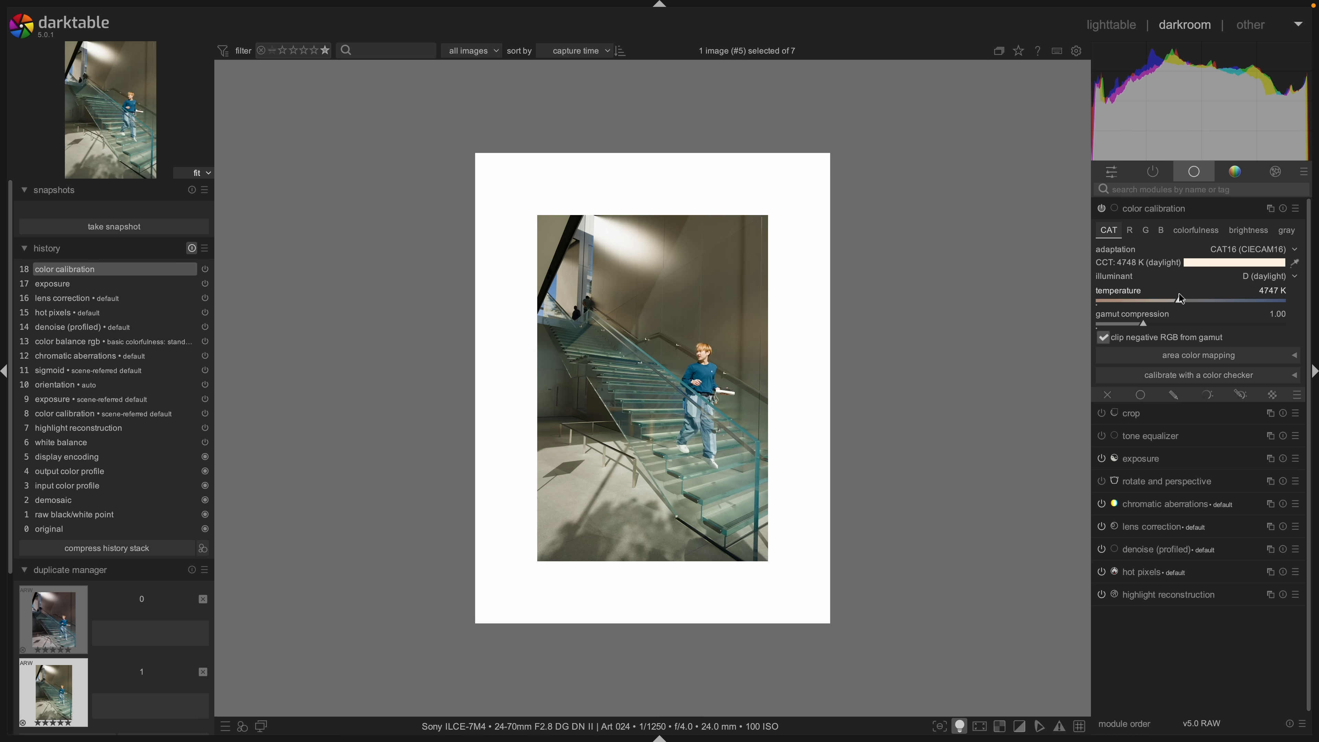
# Sample the white balance from neutral gray spots on the ground and wall beside the stairs, and fine-tune the chroma.
pyautogui.click(1295, 266)
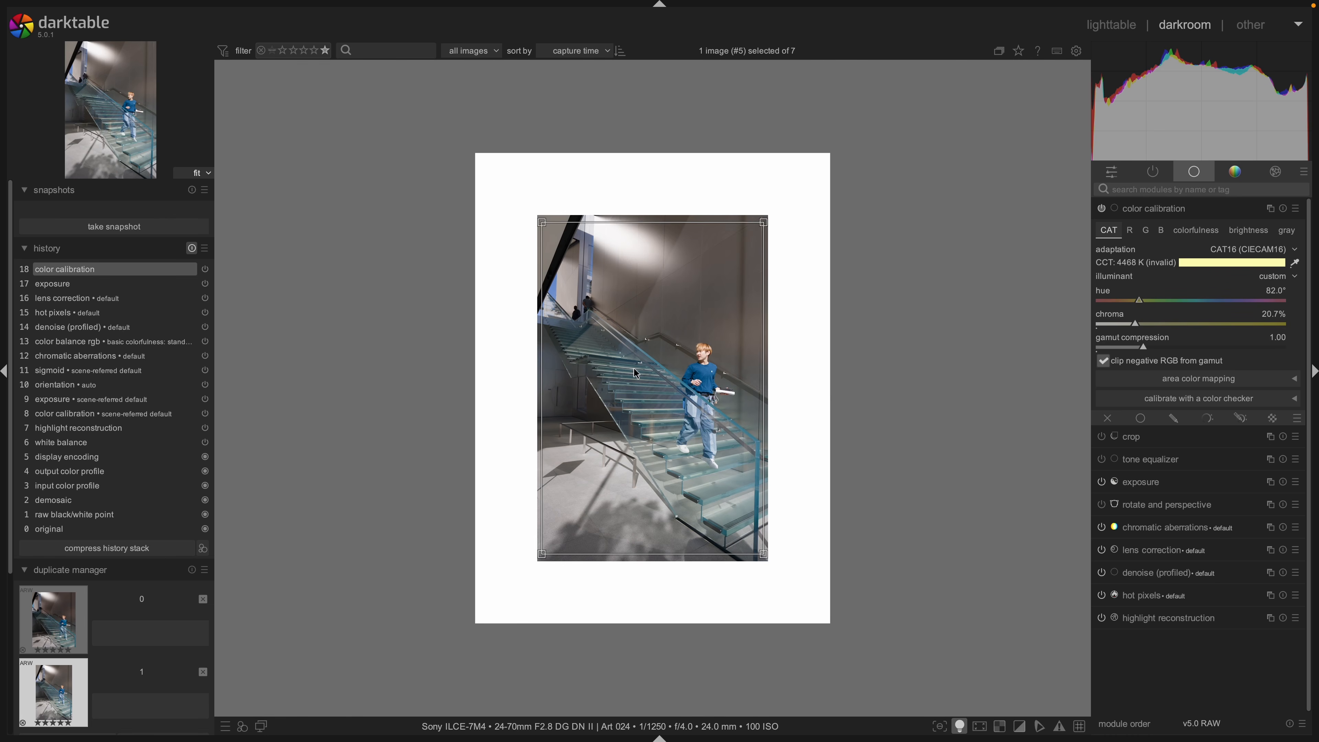
pyautogui.click(585, 478)
pyautogui.click(557, 423)
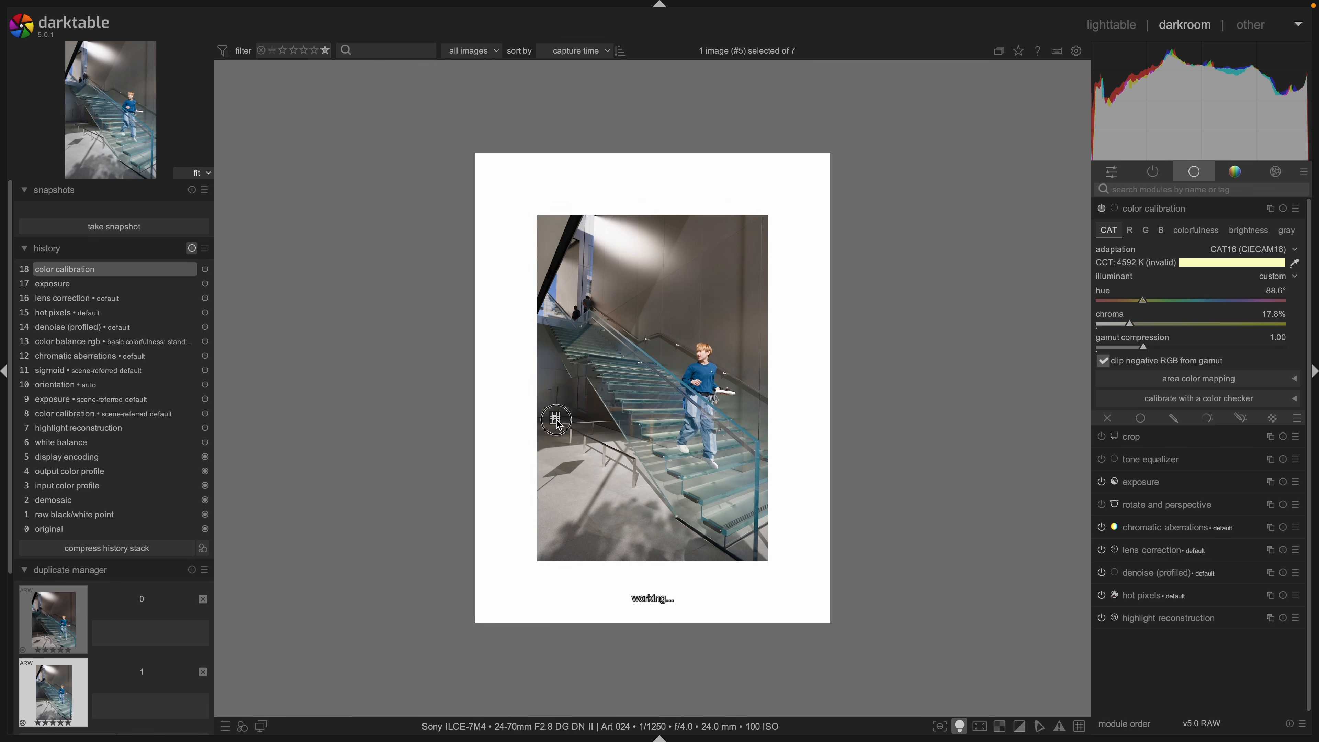
pyautogui.click(549, 392)
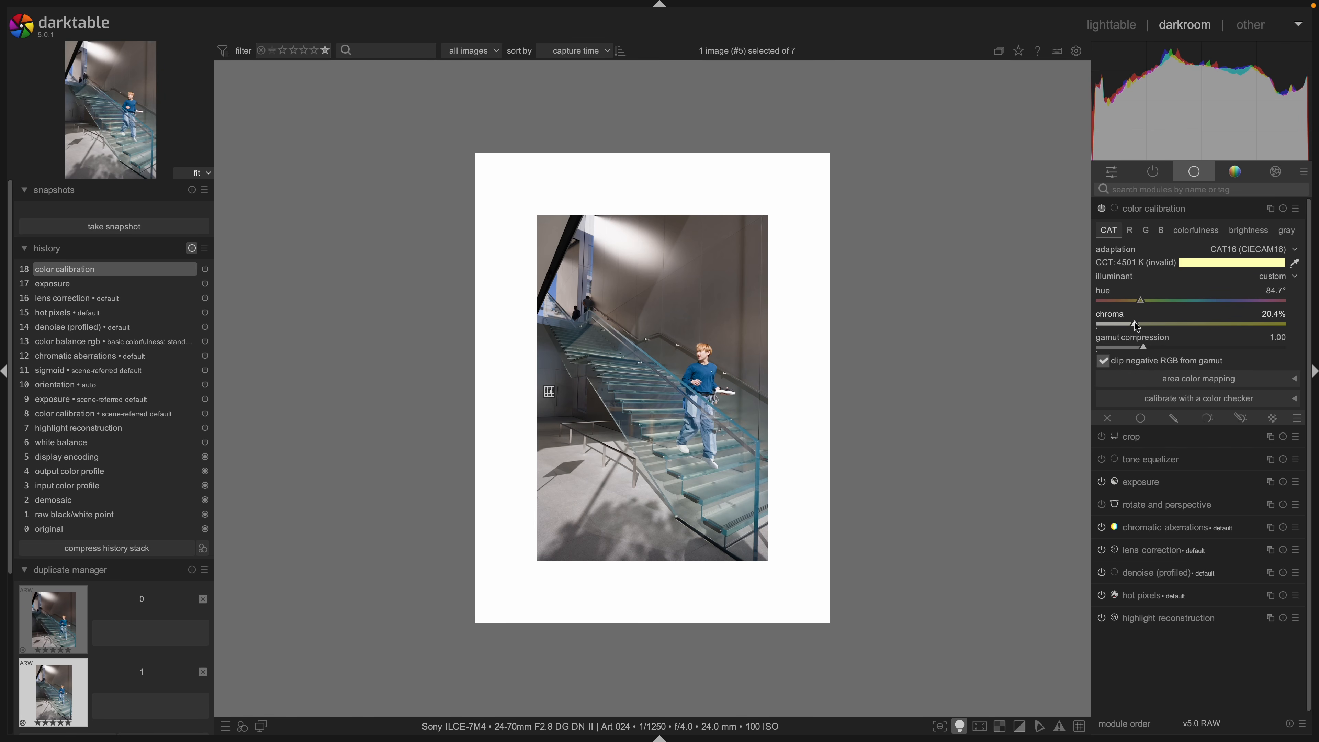
pyautogui.moveTo(1136, 325)
pyautogui.mouseDown()
pyautogui.moveTo(1086, 331)
pyautogui.moveTo(1257, 328)
pyautogui.moveTo(1087, 327)
pyautogui.moveTo(1234, 326)
pyautogui.moveTo(1116, 326)
pyautogui.moveTo(1159, 327)
pyautogui.moveTo(1137, 328)
pyautogui.mouseUp()
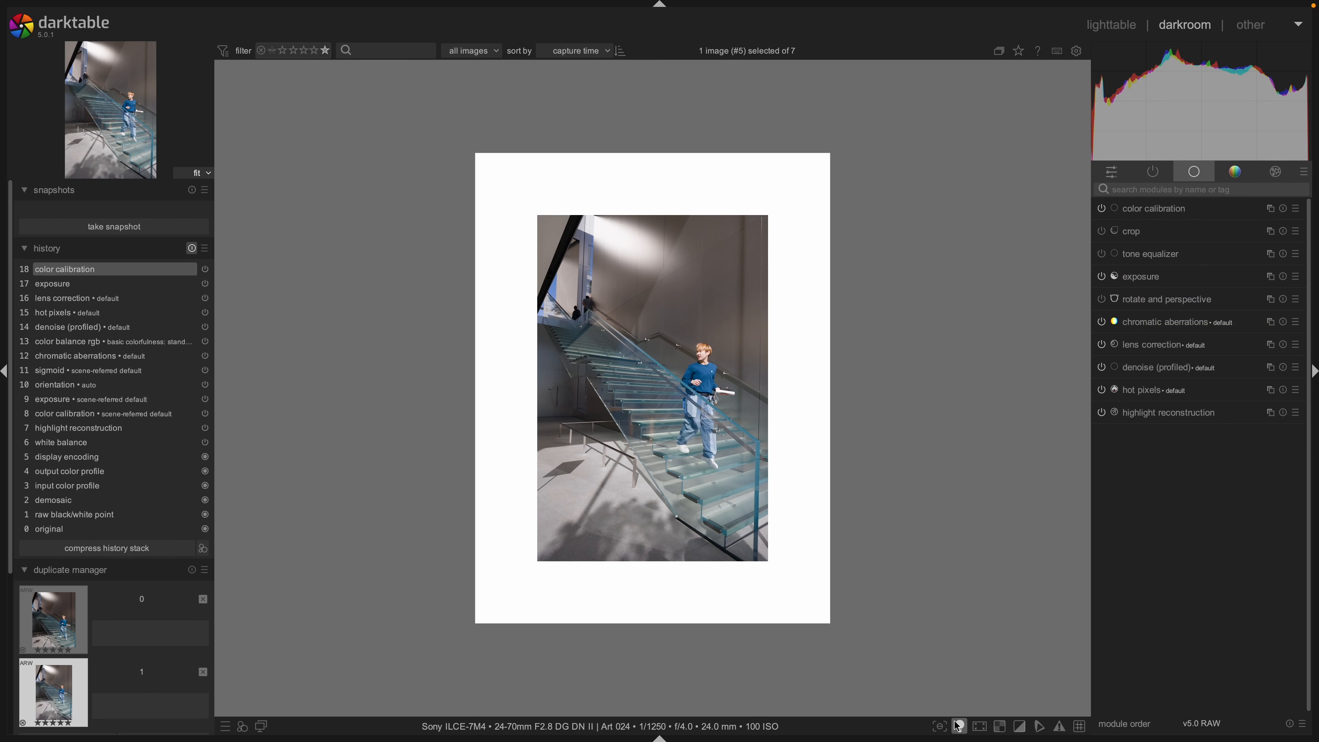
# Turn off the color assessment conditions, and crop the photo inward from its upper-right corner with the original image aspect.
pyautogui.click(958, 727)
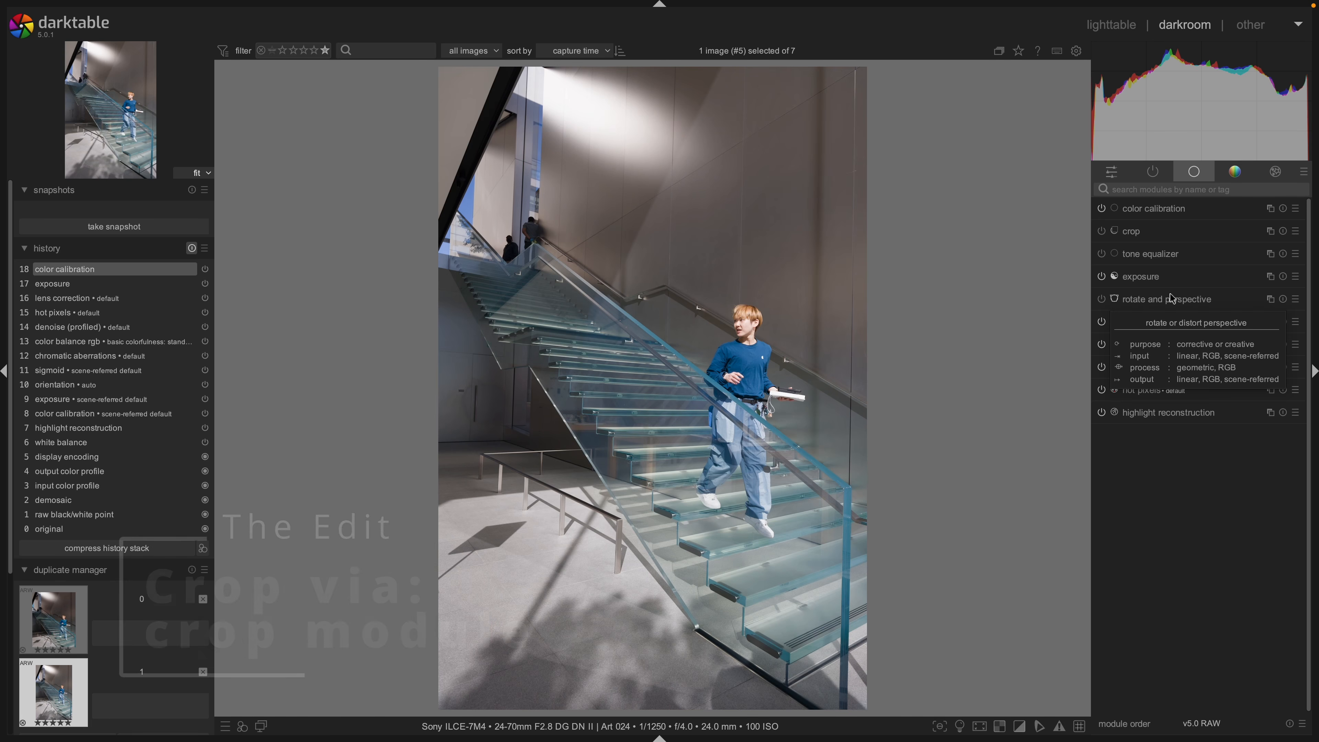
pyautogui.click(1162, 233)
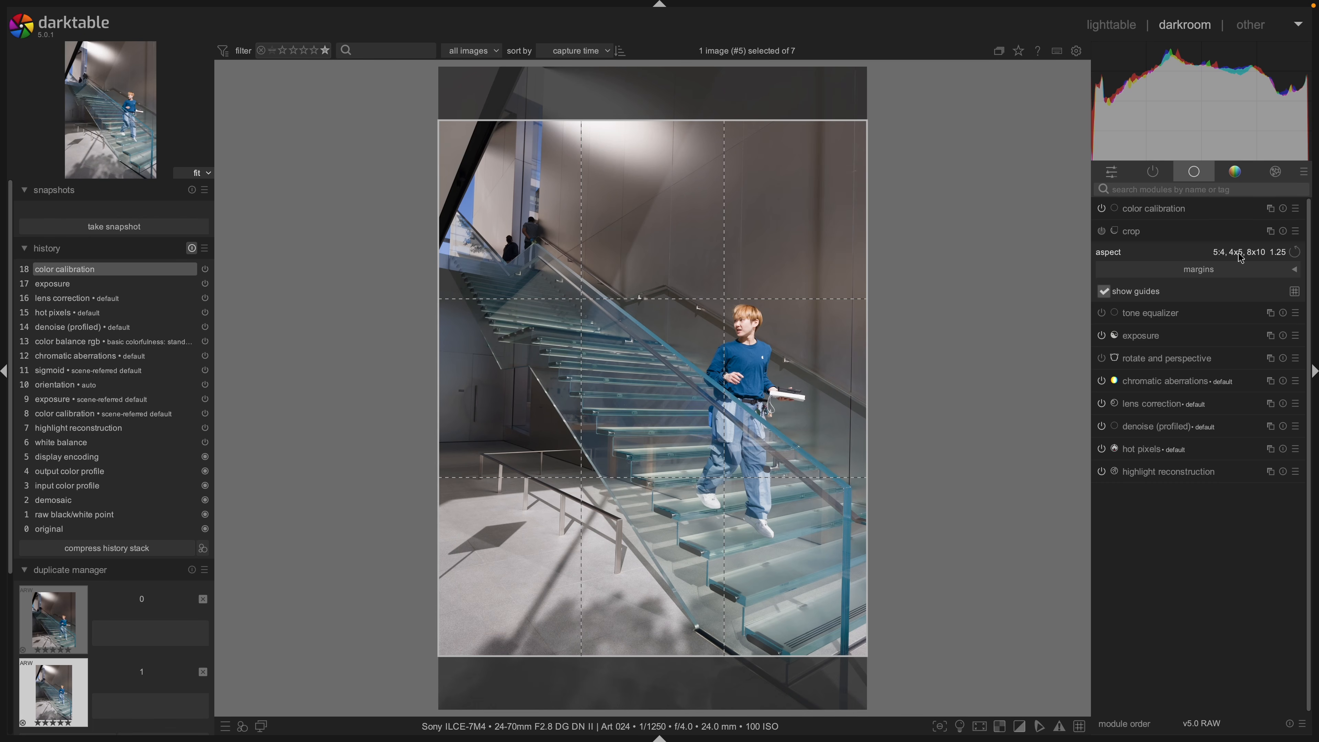
pyautogui.click(1209, 252)
pyautogui.click(1261, 251)
pyautogui.click(1276, 217)
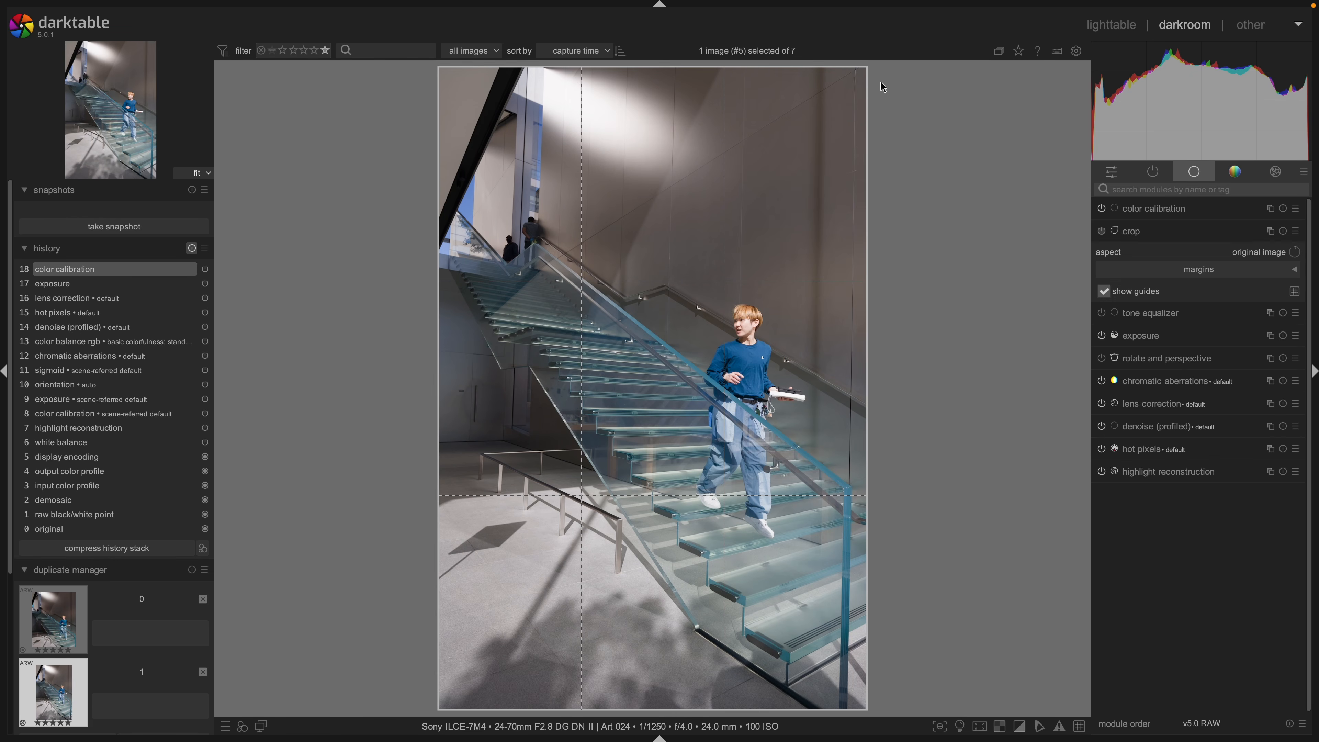
pyautogui.moveTo(858, 77); pyautogui.dragTo(823, 122)
# Try a freehand crop by widening the frame to the right and lowering its upper edge.
pyautogui.click(1240, 252)
pyautogui.click(1246, 247)
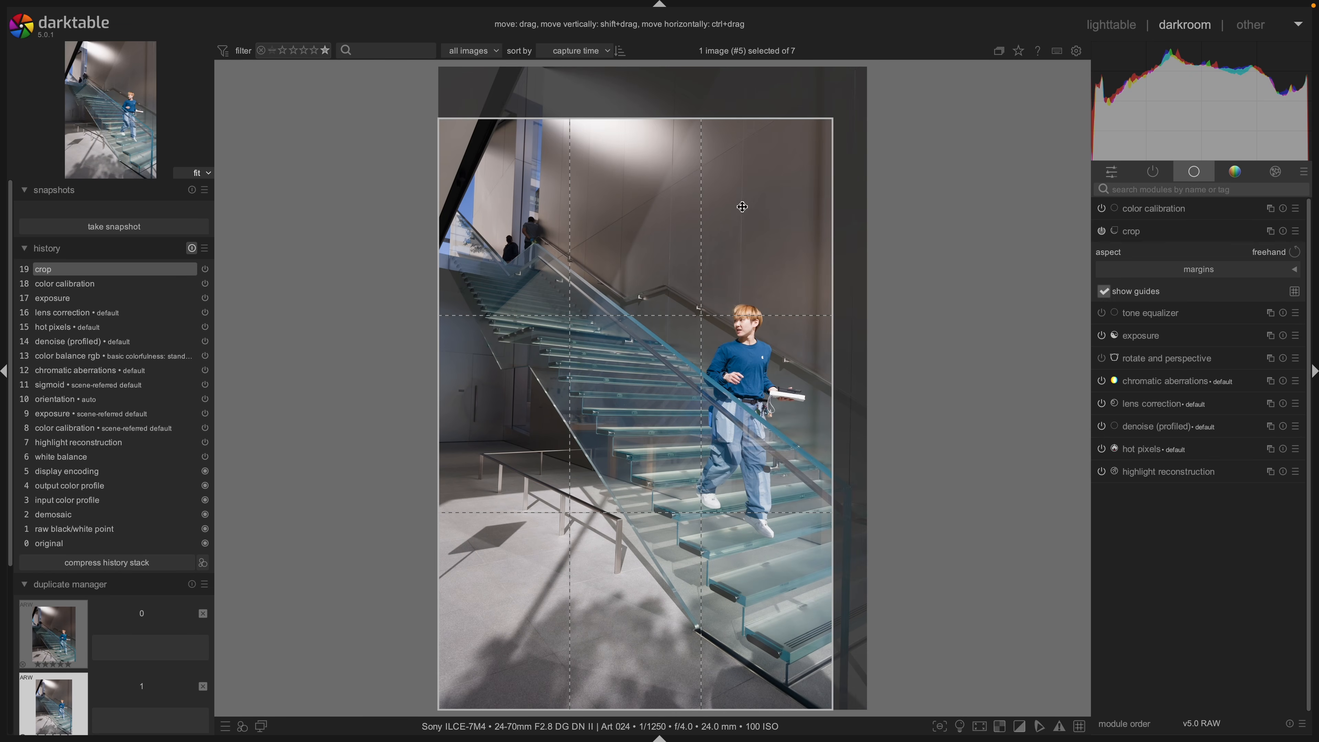
pyautogui.moveTo(834, 208)
pyautogui.mouseDown()
pyautogui.moveTo(805, 209)
pyautogui.moveTo(851, 210)
pyautogui.mouseUp()
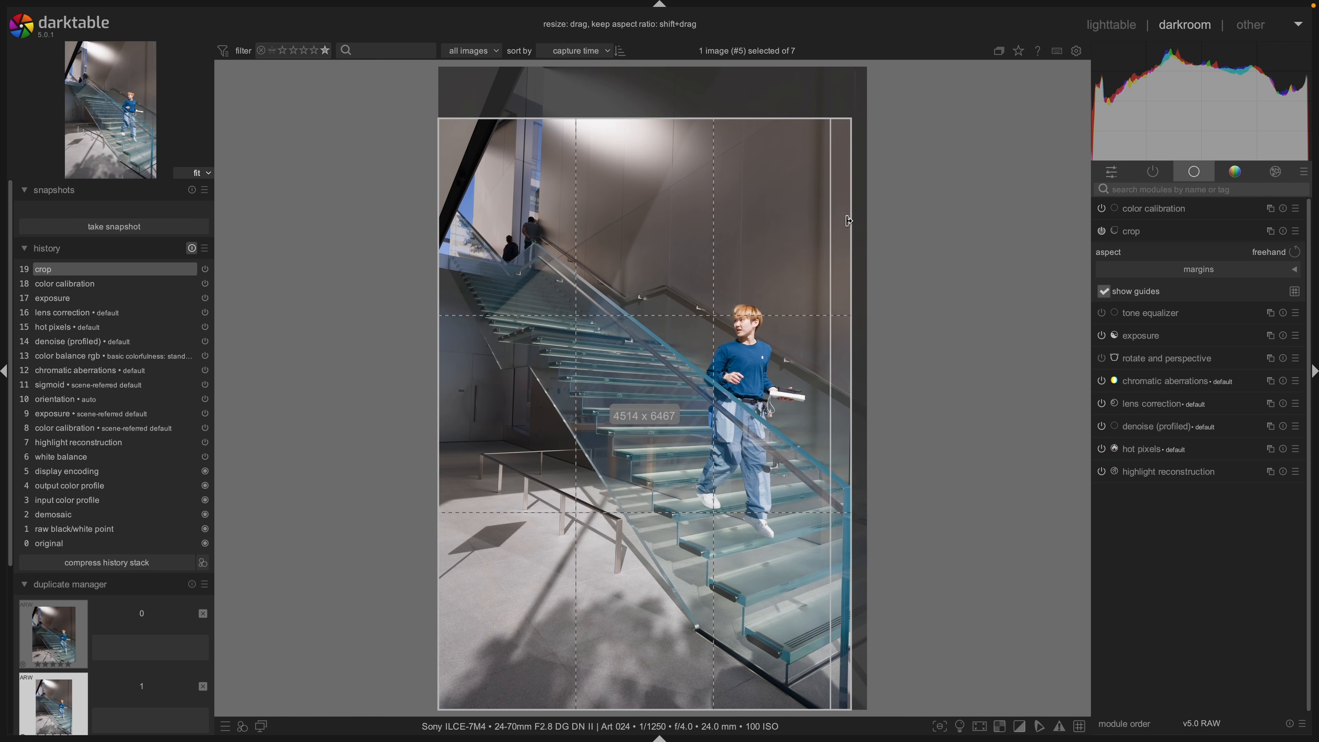
pyautogui.moveTo(727, 119); pyautogui.dragTo(727, 174)
# Constrain the crop to the 5:4, 4x5, 8x10 aspect, and move and enlarge the frame to span the photo's width.
pyautogui.click(1267, 254)
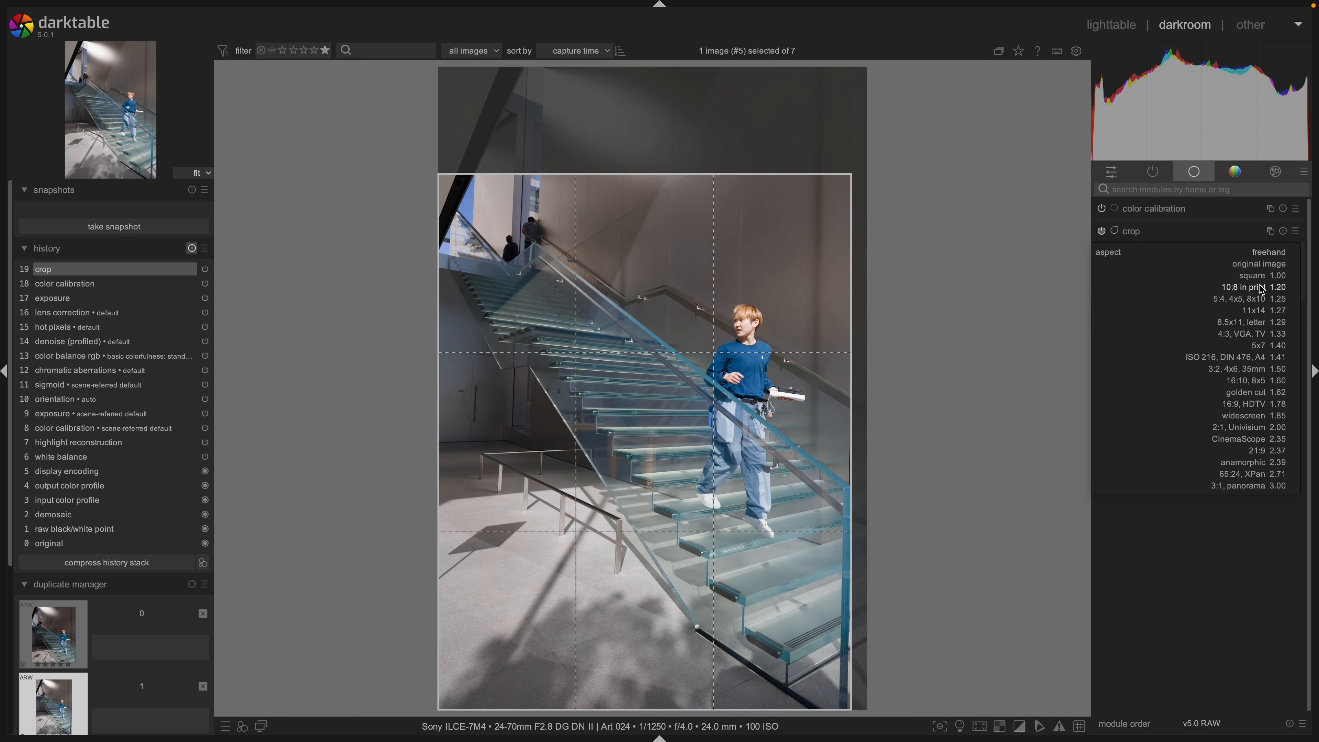
pyautogui.click(1257, 300)
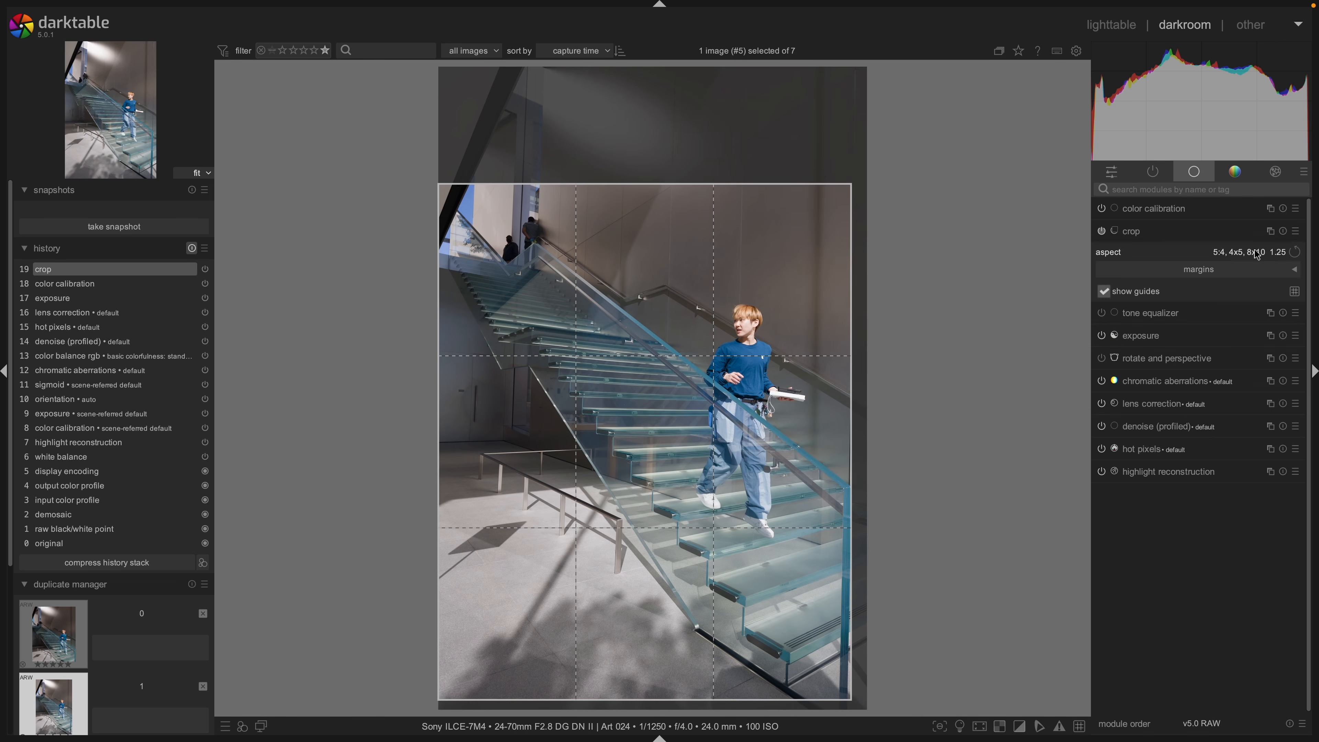
pyautogui.moveTo(768, 312); pyautogui.dragTo(779, 279)
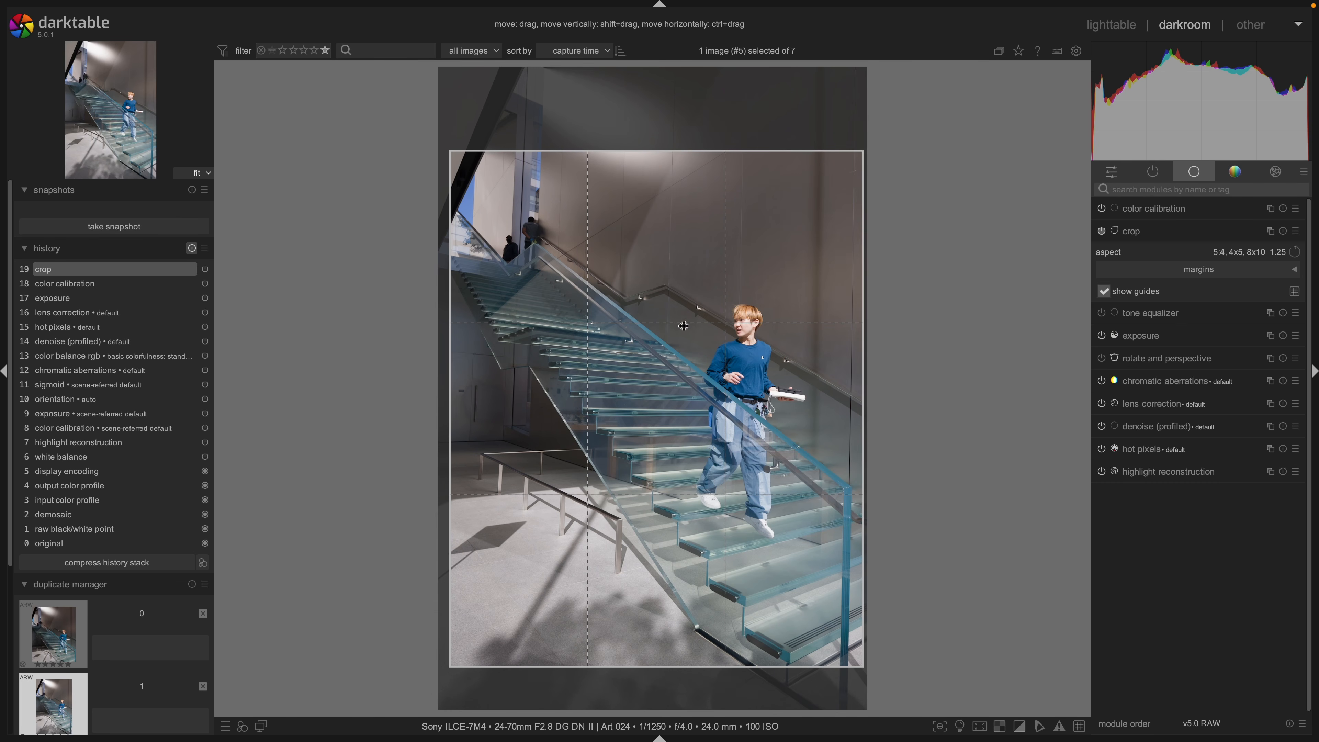
pyautogui.moveTo(675, 297); pyautogui.dragTo(657, 252)
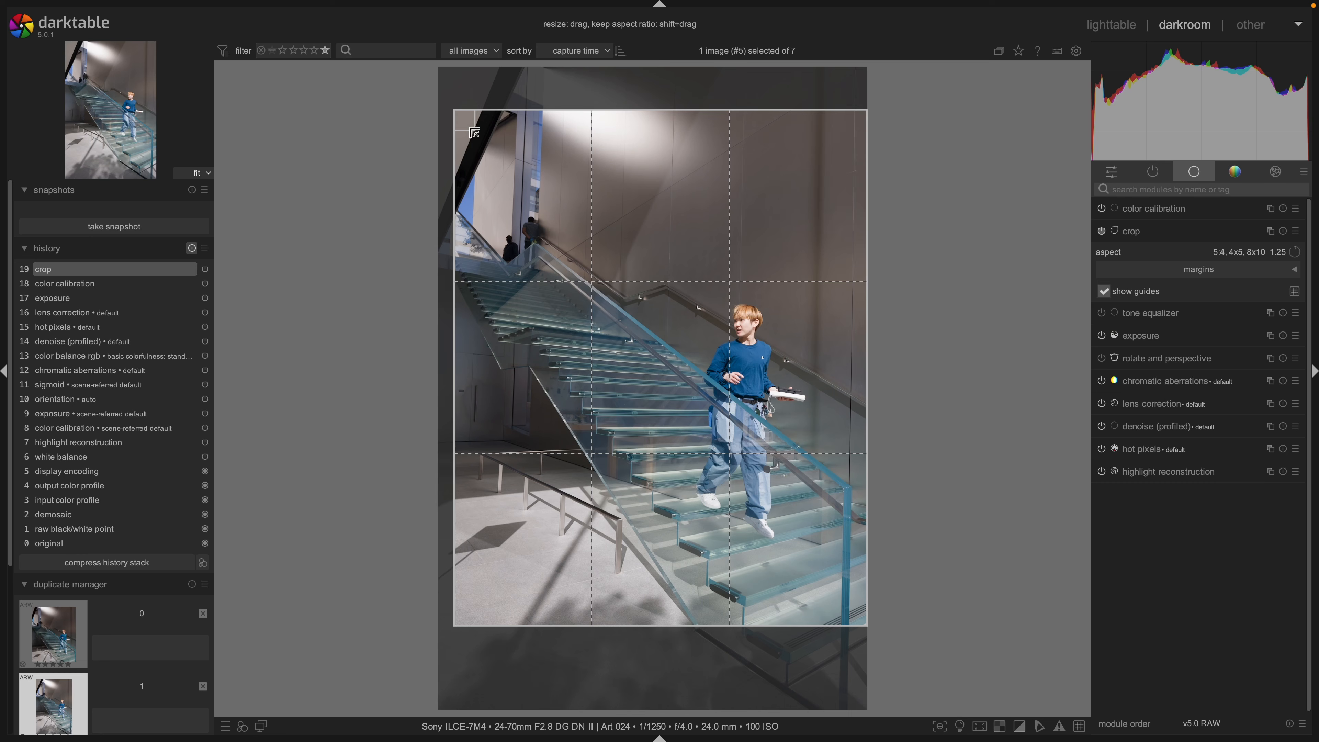
pyautogui.moveTo(471, 130); pyautogui.dragTo(403, 117)
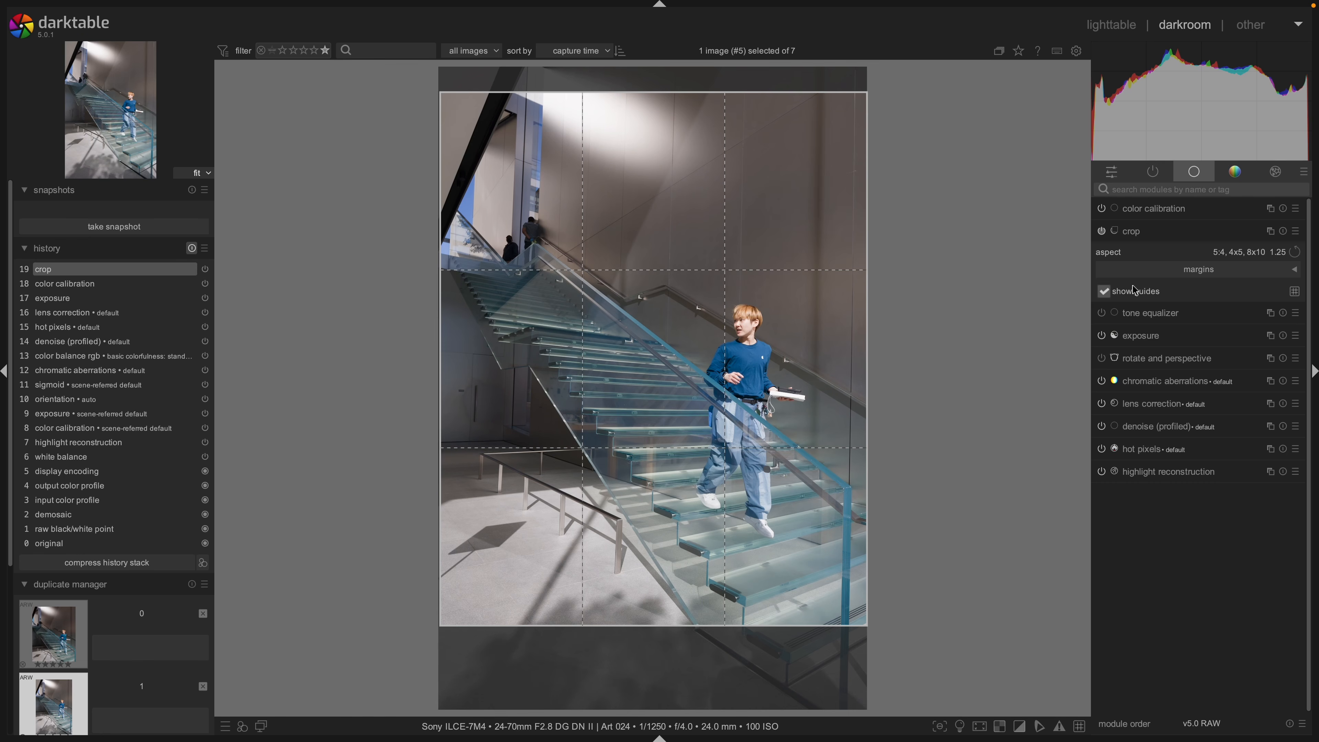
# Try the 5:4 crop in landscape orientation around the person, and switch it back to portrait.
pyautogui.click(1295, 252)
pyautogui.moveTo(745, 358); pyautogui.dragTo(747, 332)
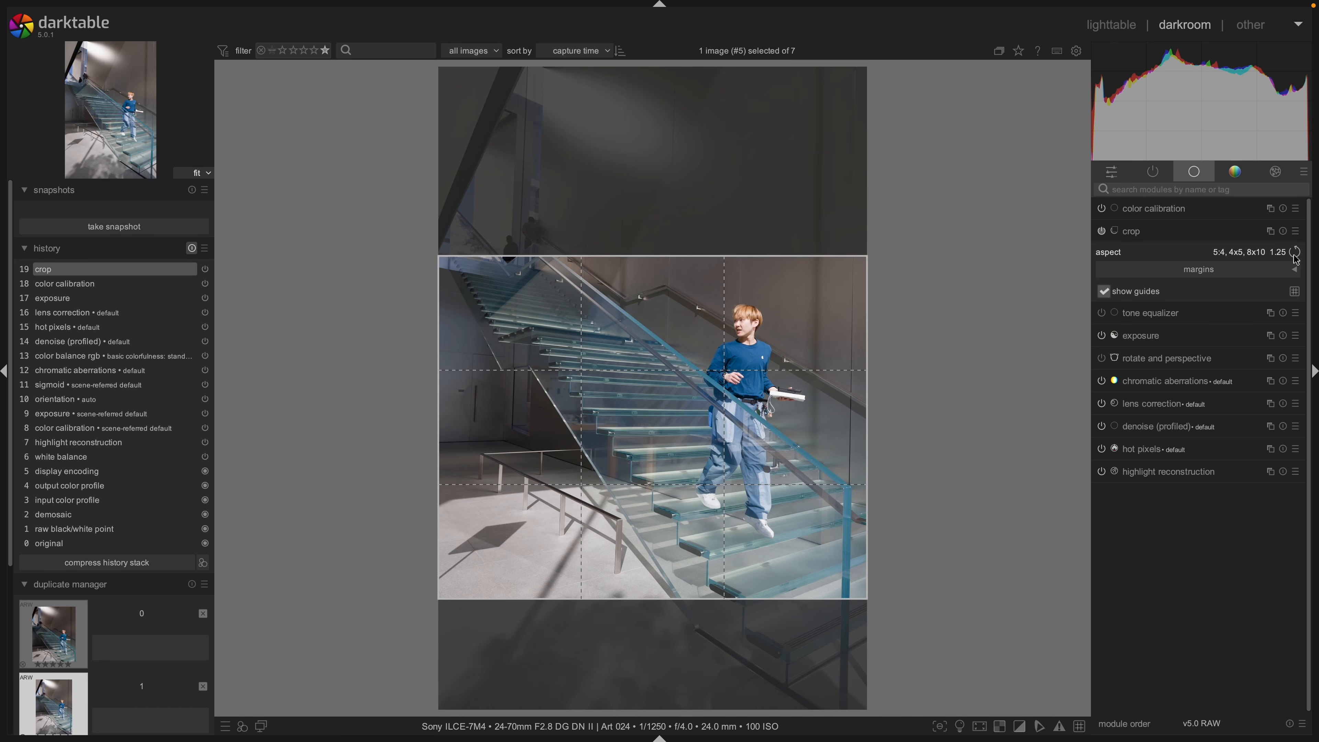
pyautogui.moveTo(747, 361); pyautogui.dragTo(747, 339)
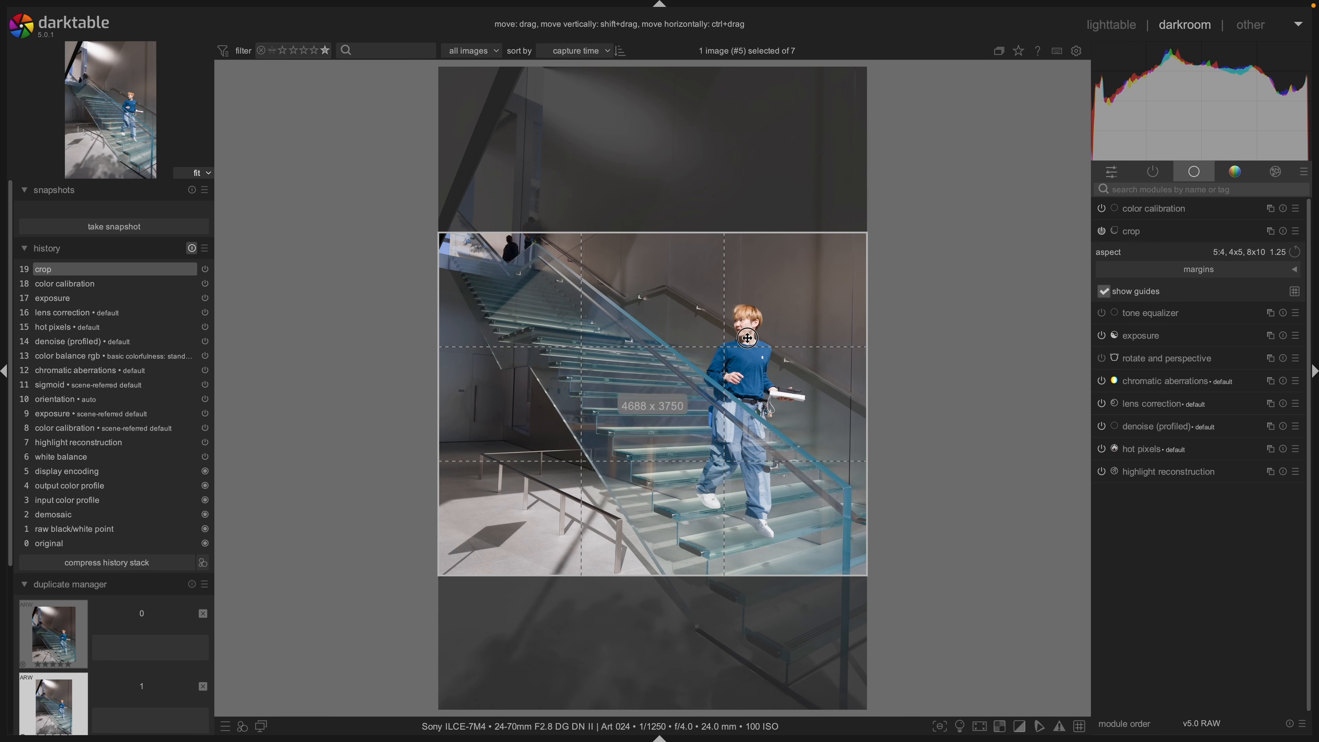
pyautogui.click(1294, 252)
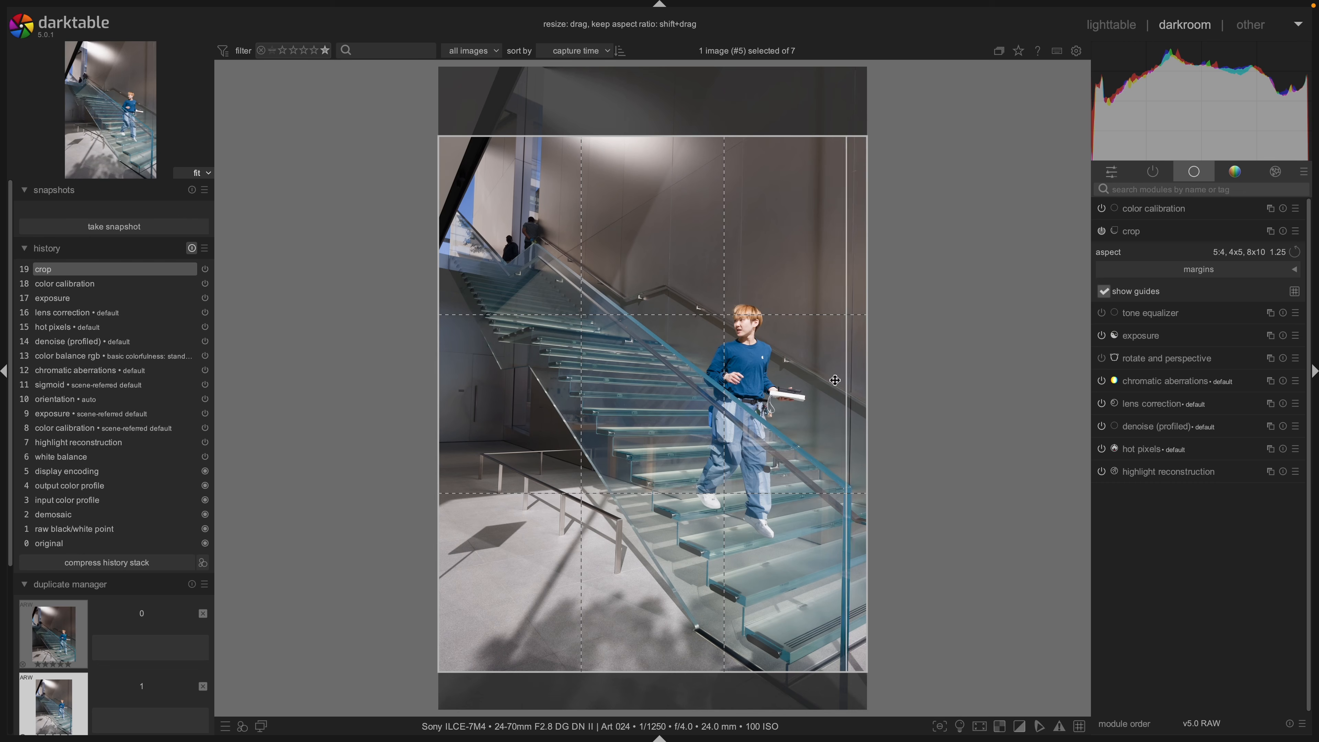
# Fine-tune the portrait crop's vertical position over the staircase, and compare the photo with the crop off and on.
pyautogui.moveTo(779, 330)
pyautogui.mouseDown()
pyautogui.moveTo(779, 343)
pyautogui.moveTo(780, 323)
pyautogui.mouseUp()
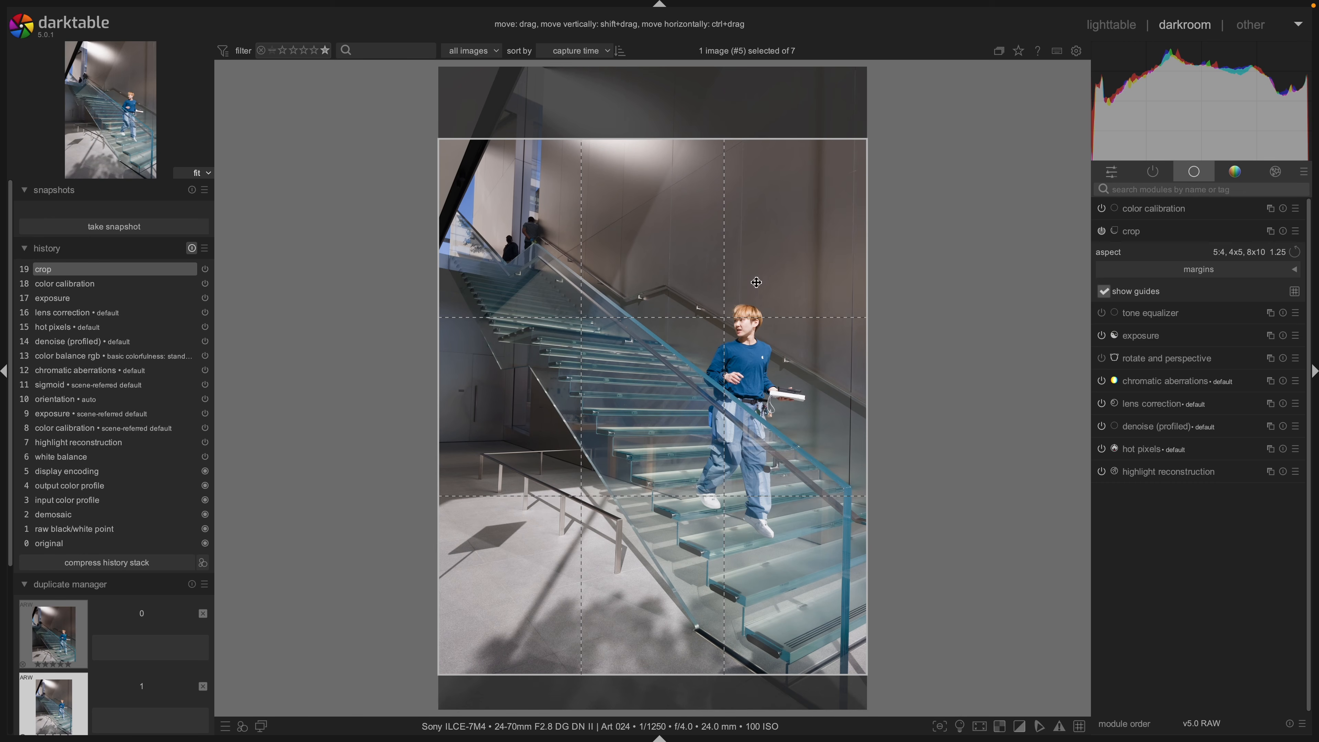
pyautogui.click(1191, 234)
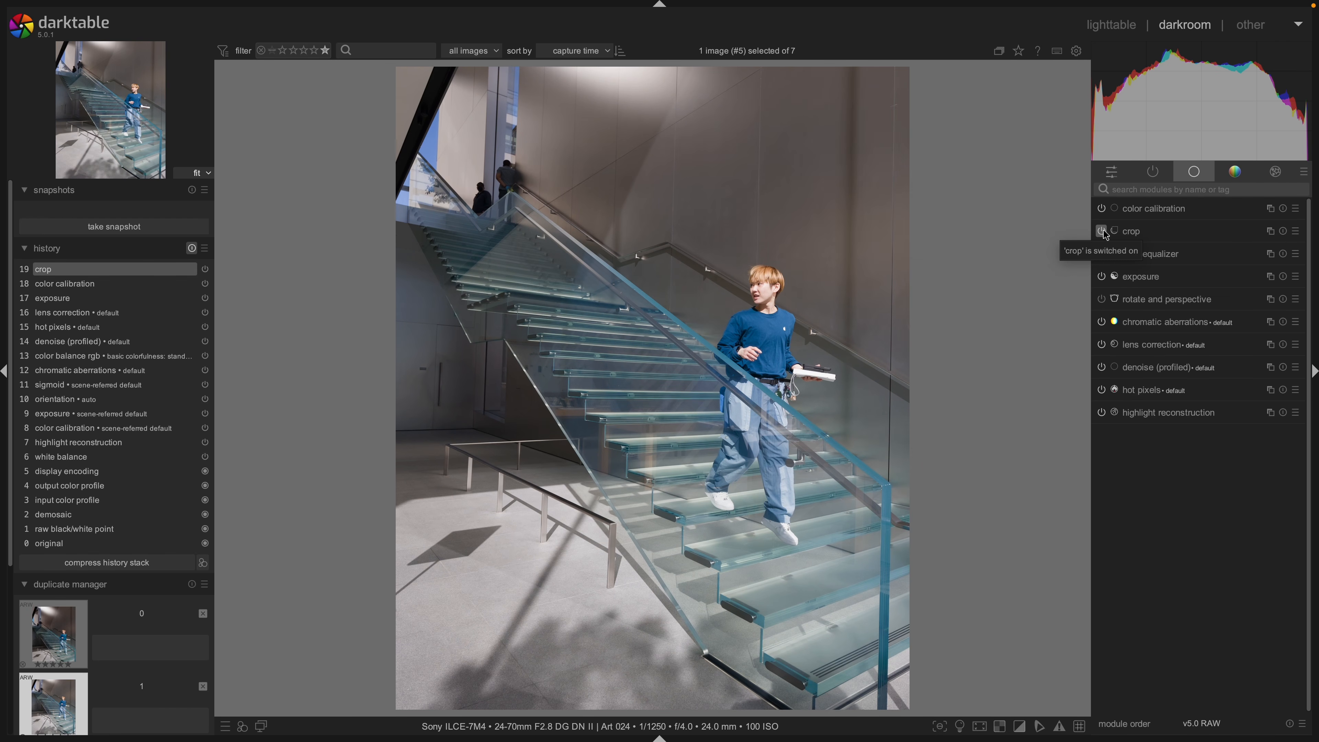
pyautogui.click(1101, 231)
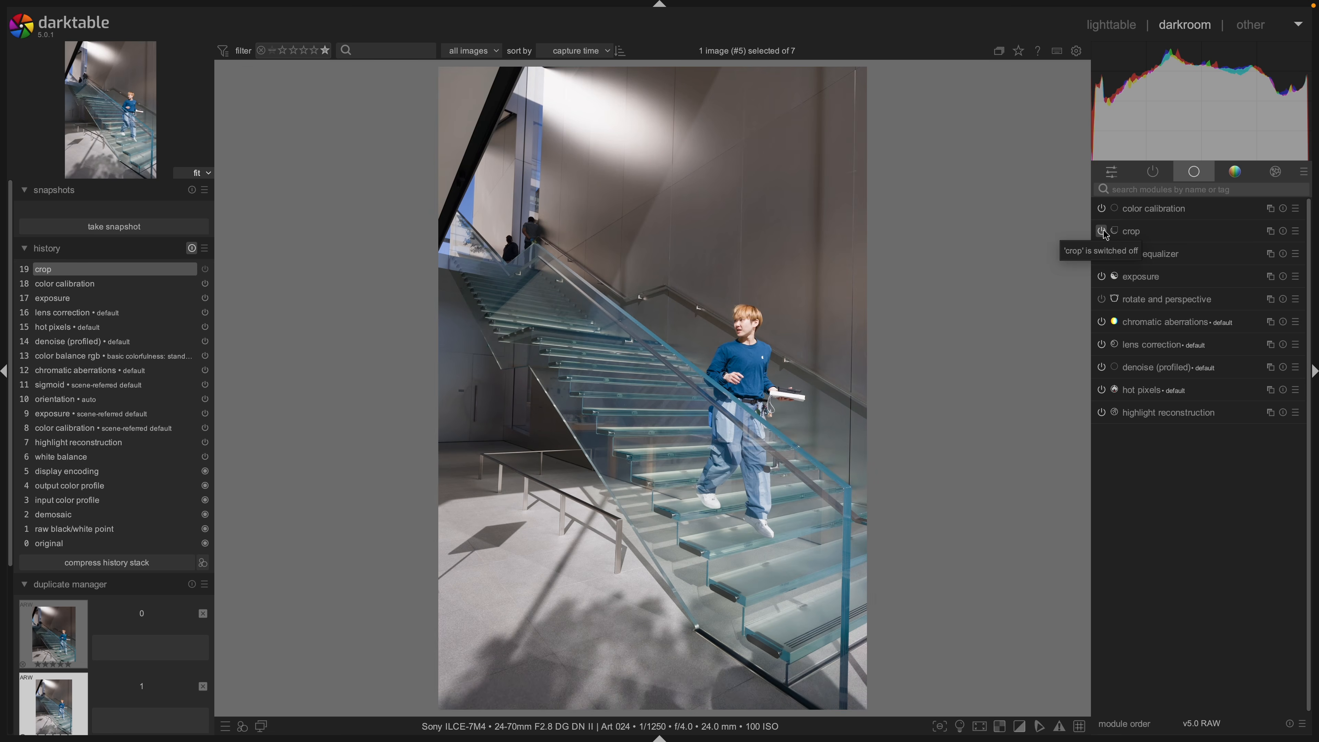
pyautogui.click(1102, 231)
pyautogui.click(1101, 231)
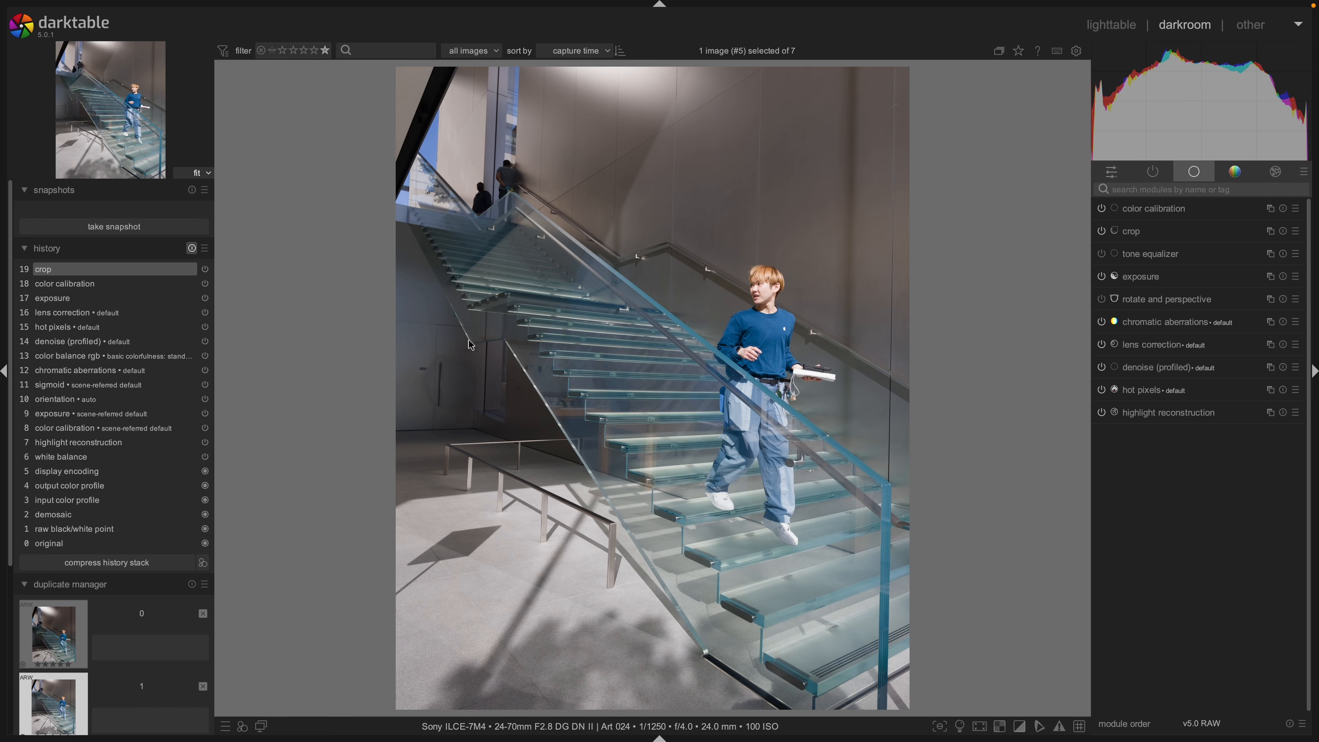
# Try rotating the photo along different reference lines, including the glass post, and reset the rotate and perspective module.
pyautogui.moveTo(513, 294); pyautogui.dragTo(689, 313)
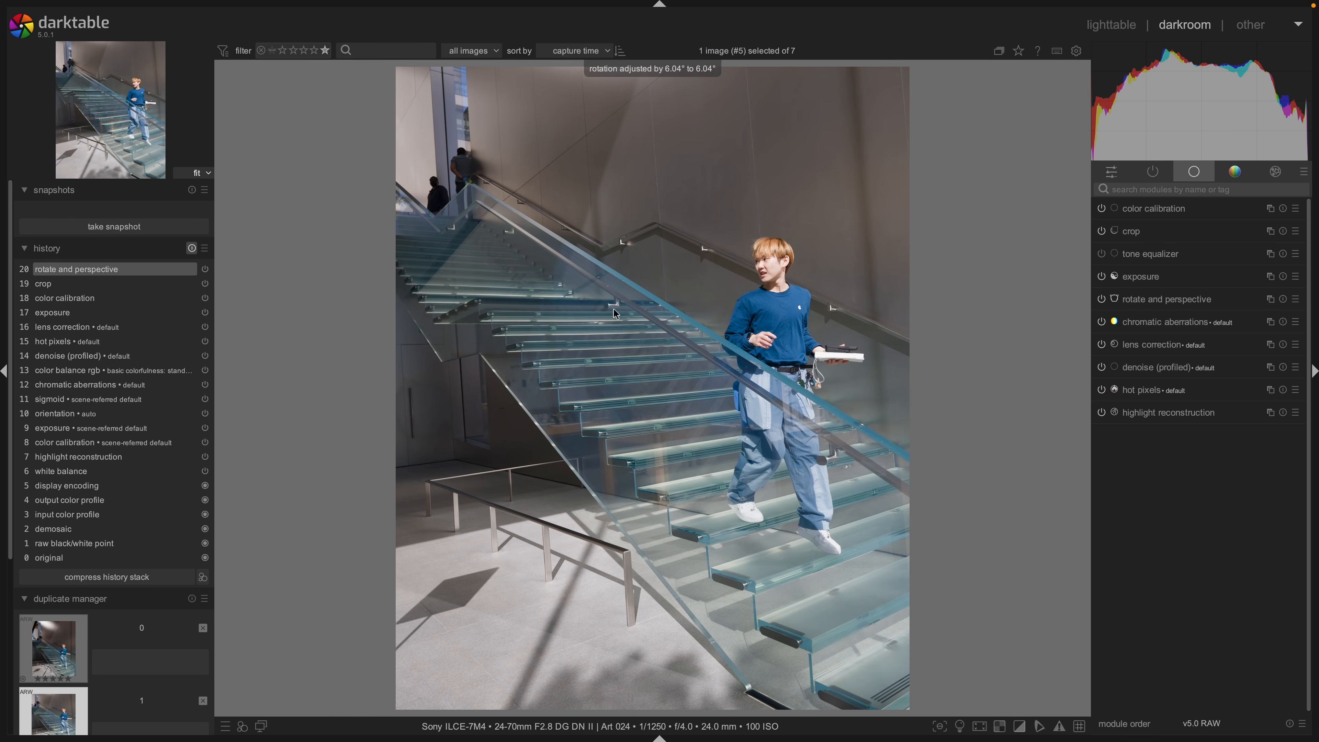
pyautogui.moveTo(612, 437); pyautogui.dragTo(794, 408)
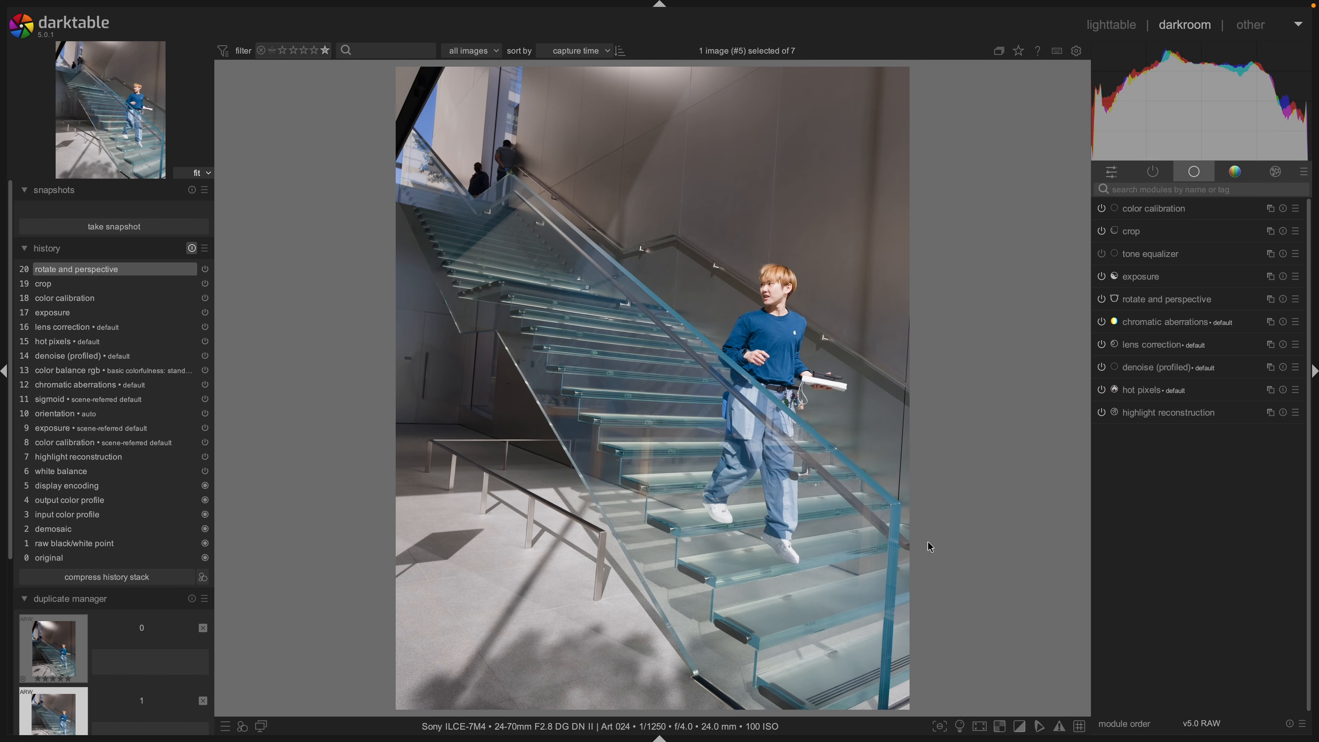
pyautogui.moveTo(898, 516); pyautogui.dragTo(883, 718)
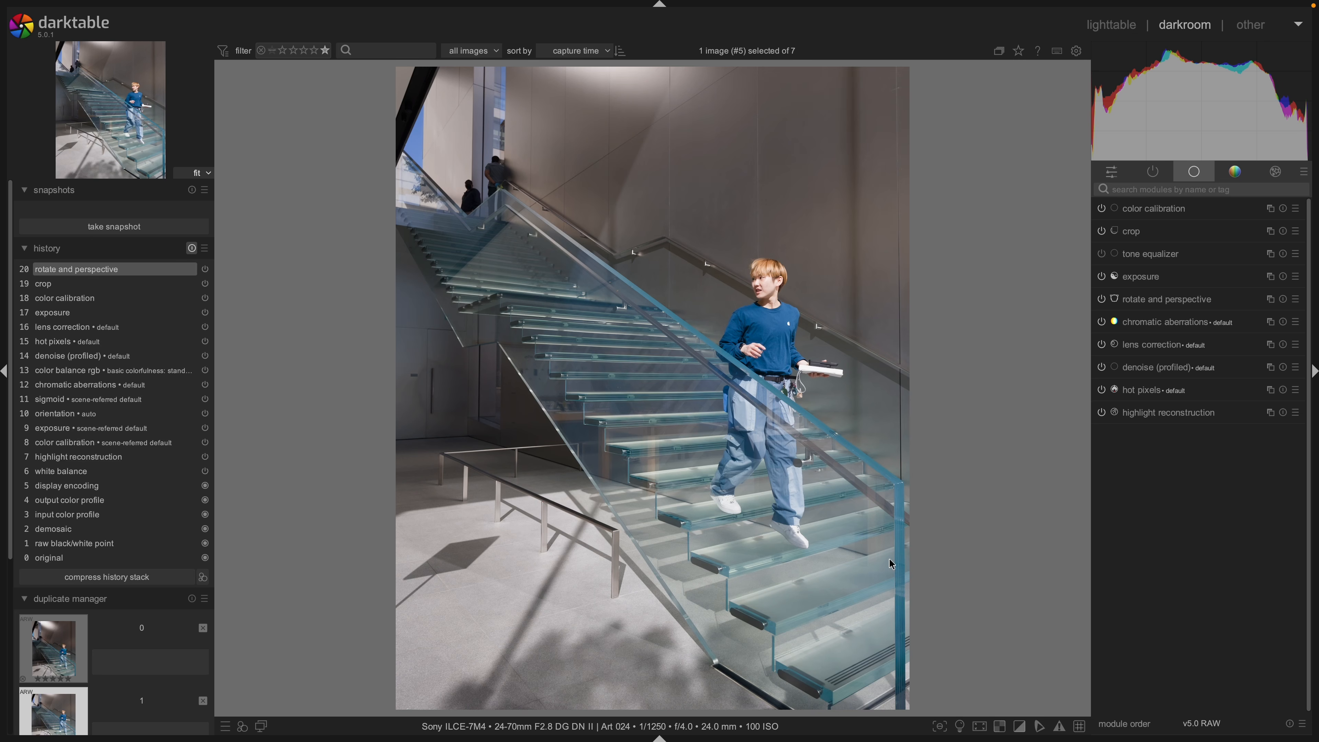
pyautogui.click(1282, 299)
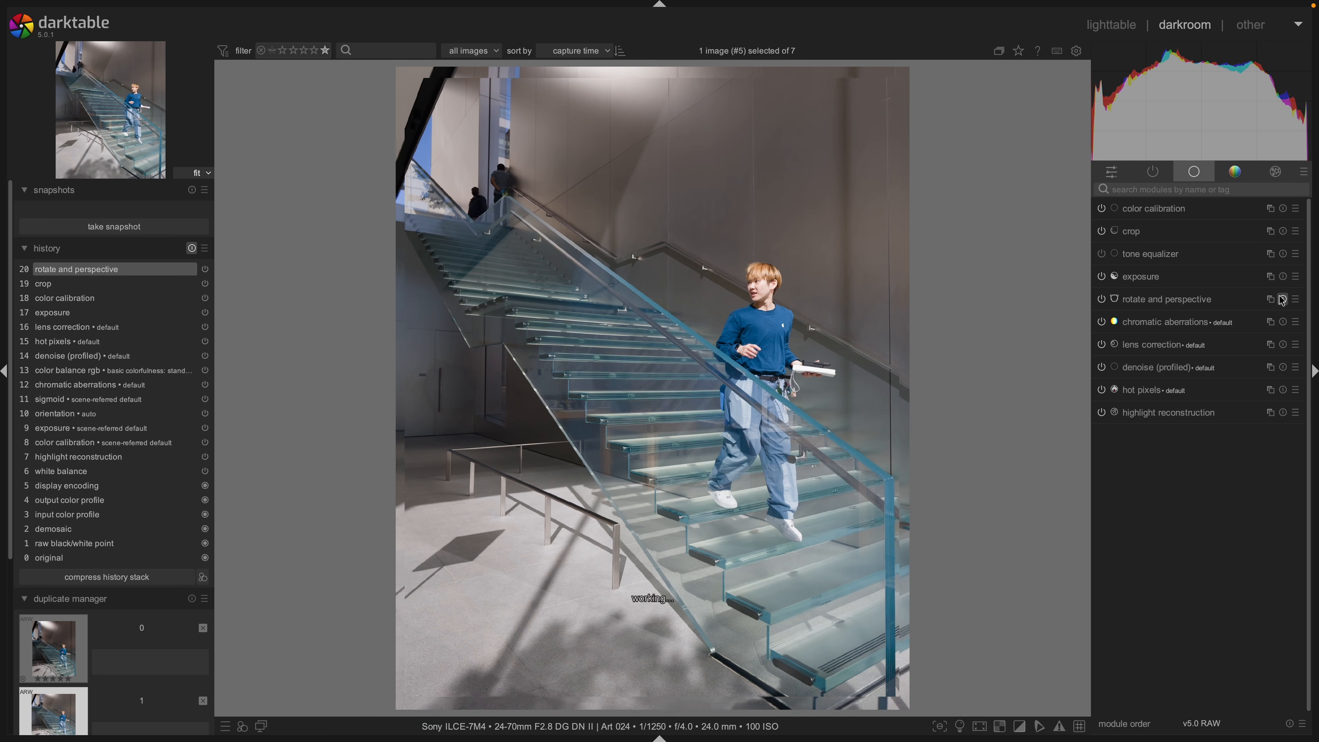
# Detect the perspective structure lines in the staircase photo, and try a strong horizontal lens shift and reset it.
pyautogui.click(1229, 301)
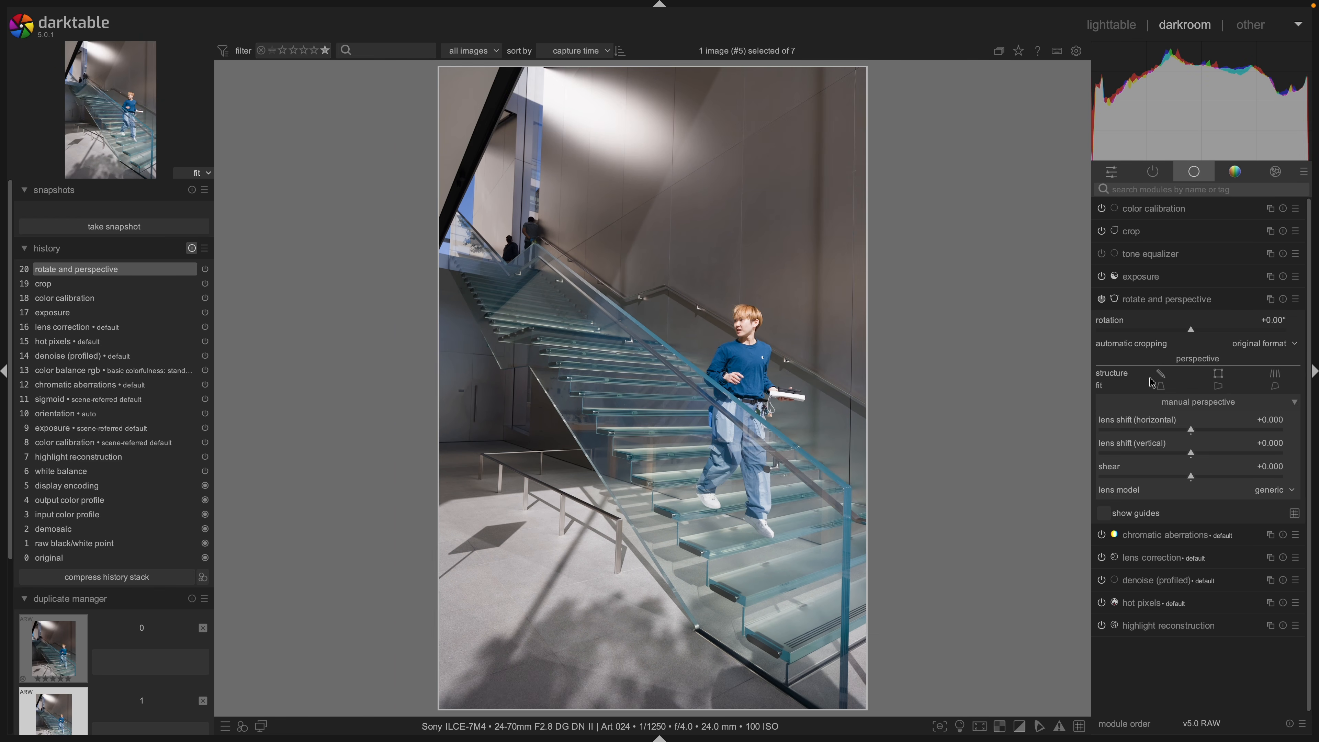
pyautogui.click(1276, 375)
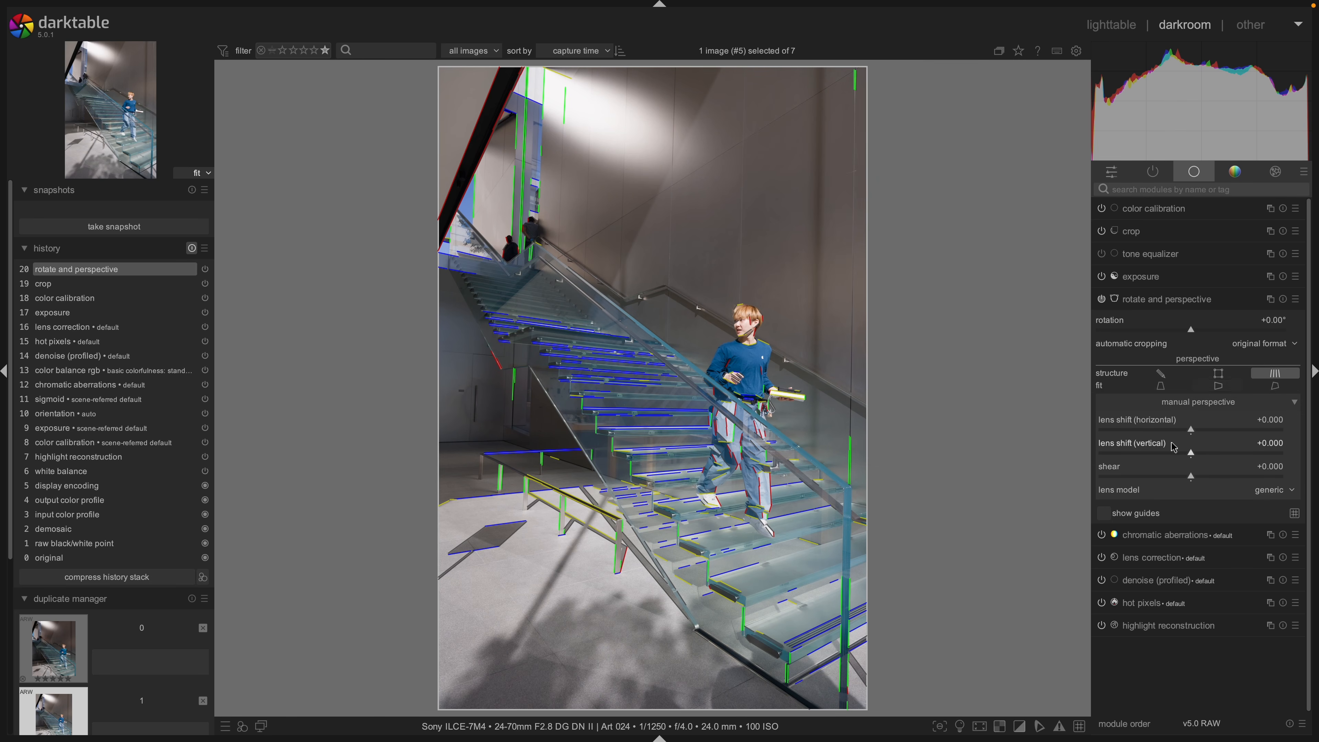
pyautogui.moveTo(1202, 427); pyautogui.dragTo(1238, 430)
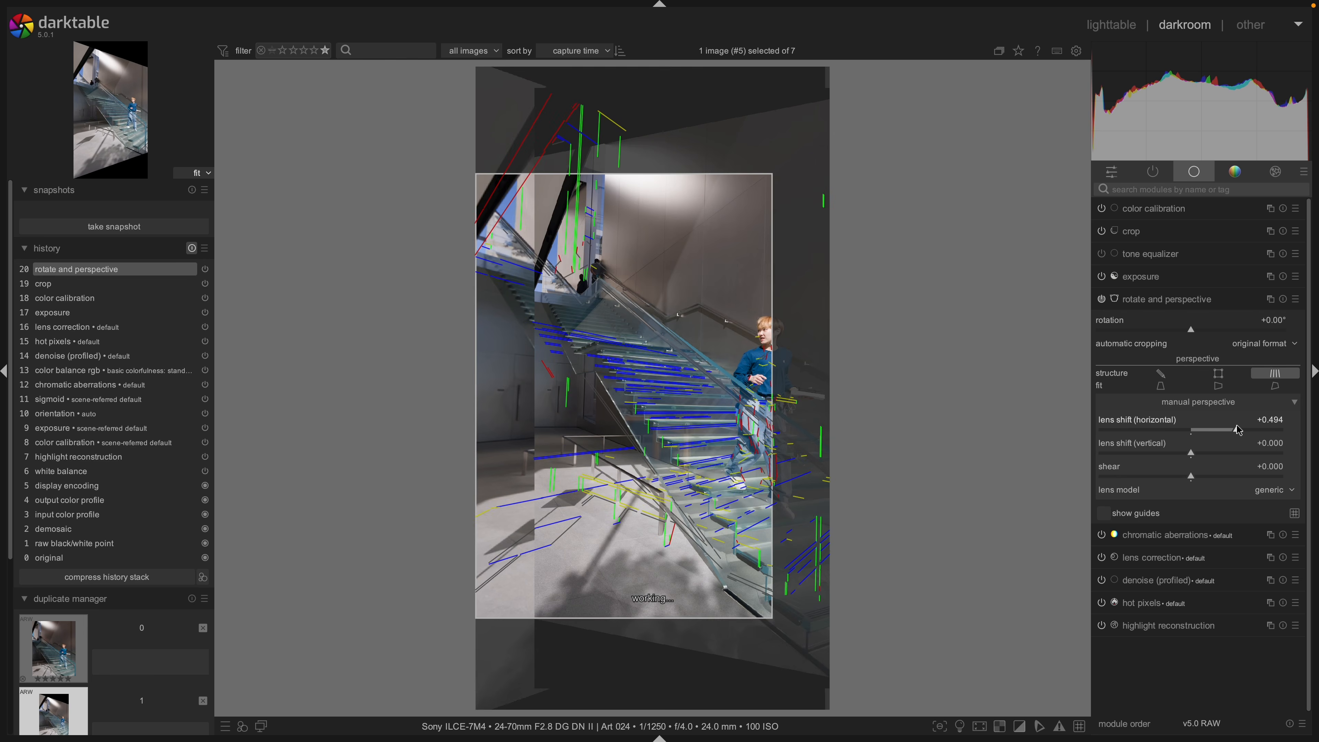
pyautogui.doubleClick(1237, 430)
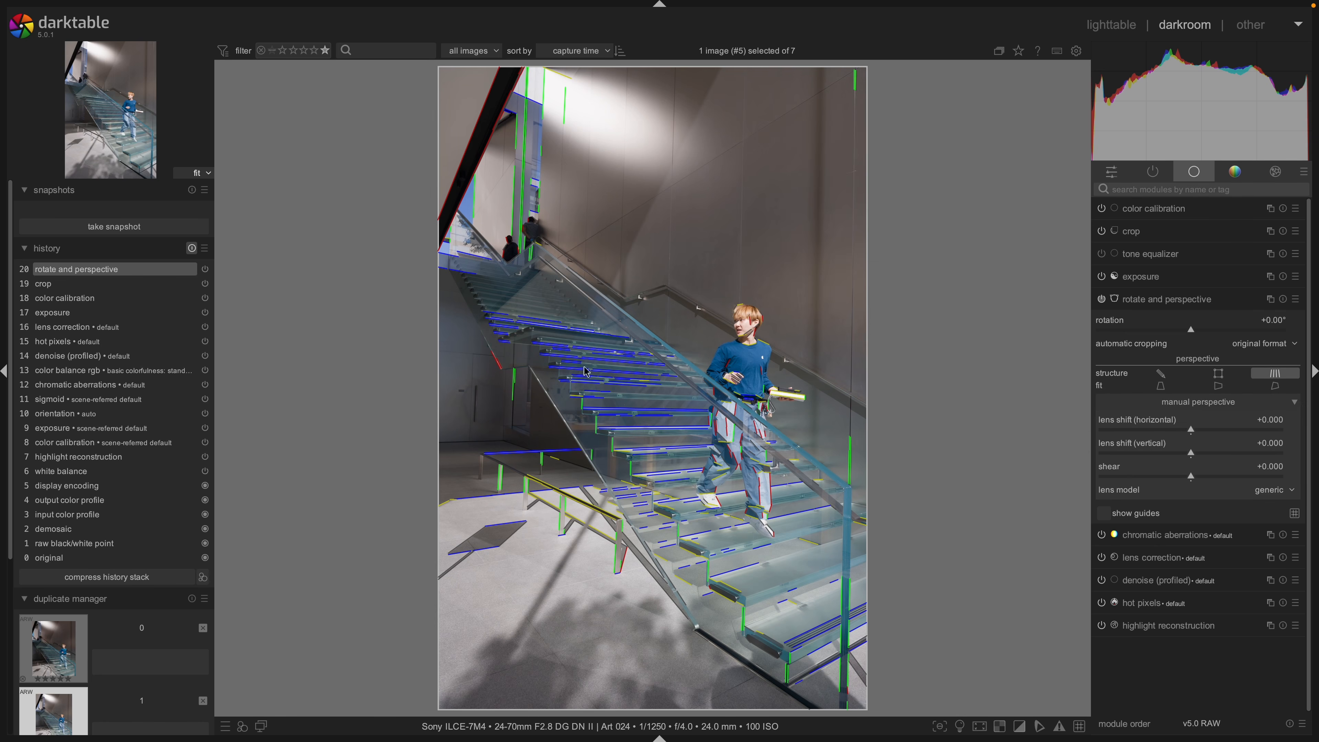
# Fit the photo's rotation to the detected horizontal lines, and compare the photo with the rotate and perspective correction off and on.
pyautogui.click(1220, 387)
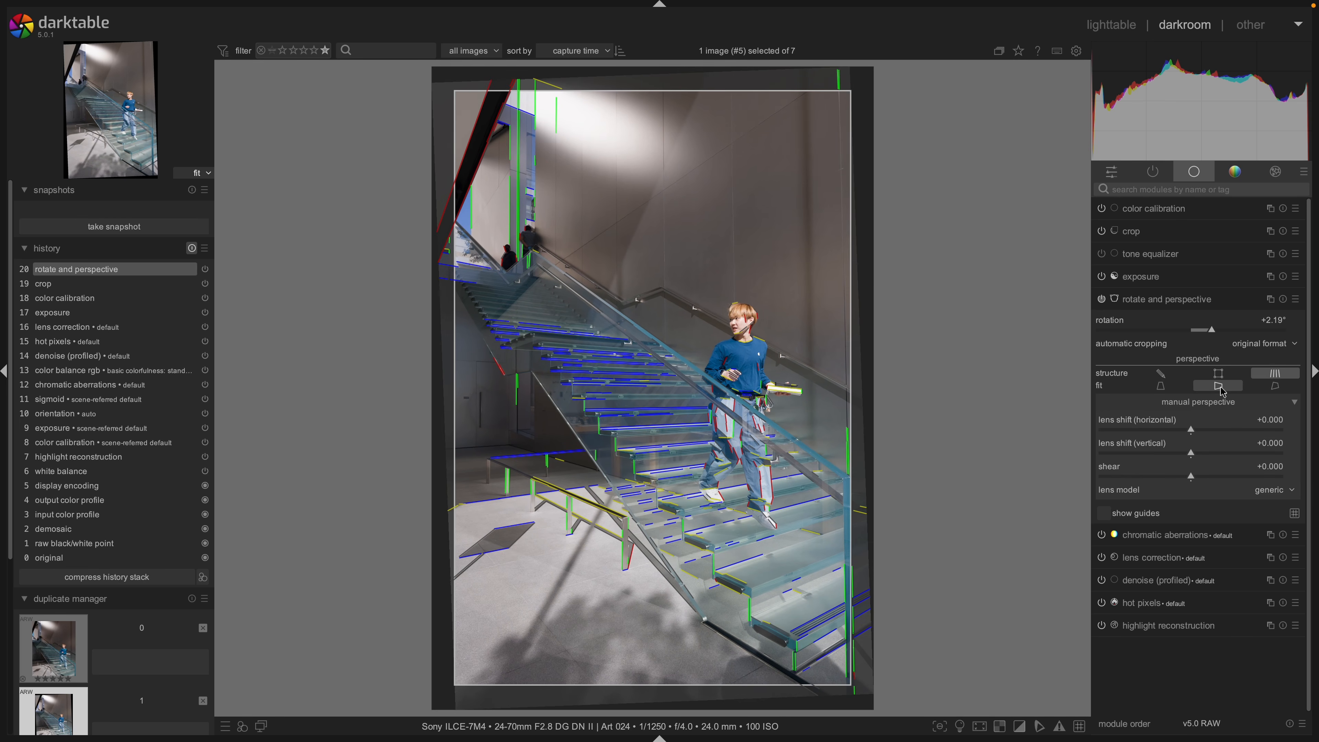
pyautogui.click(1174, 300)
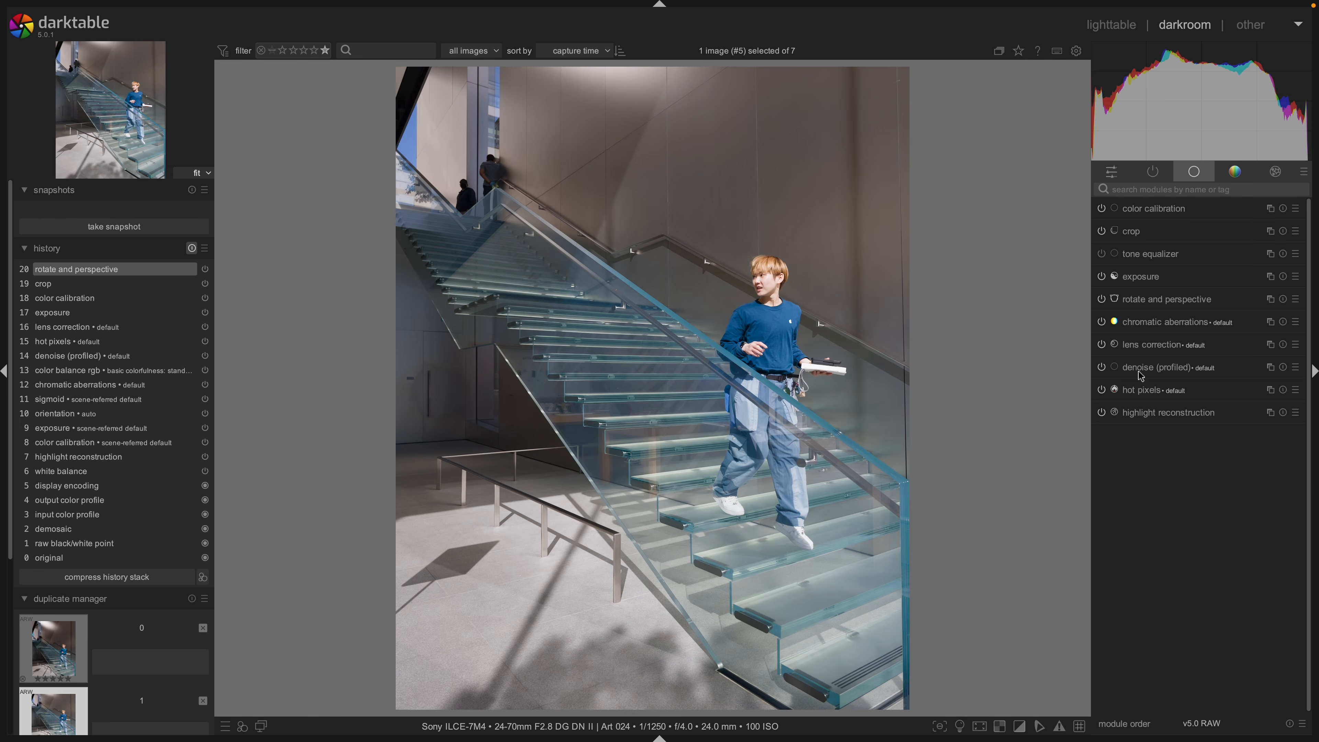
pyautogui.click(1101, 300)
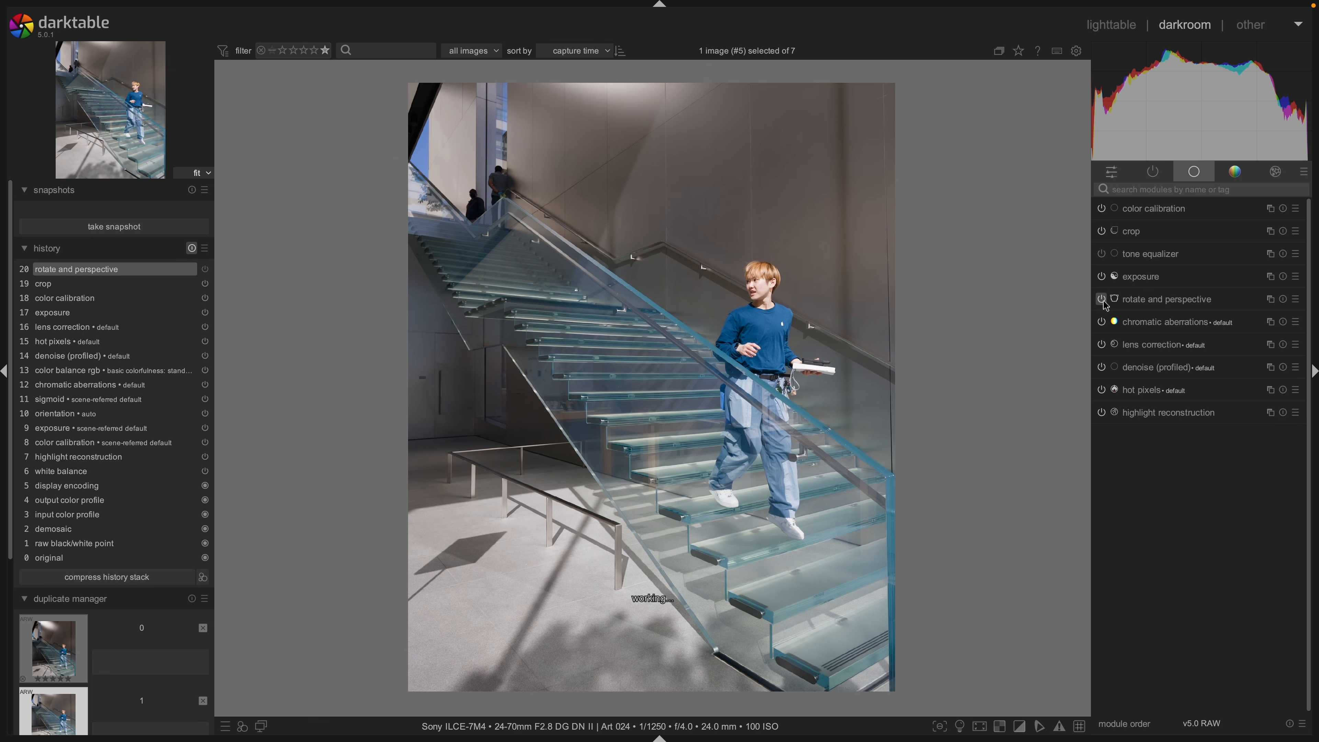
pyautogui.click(1102, 300)
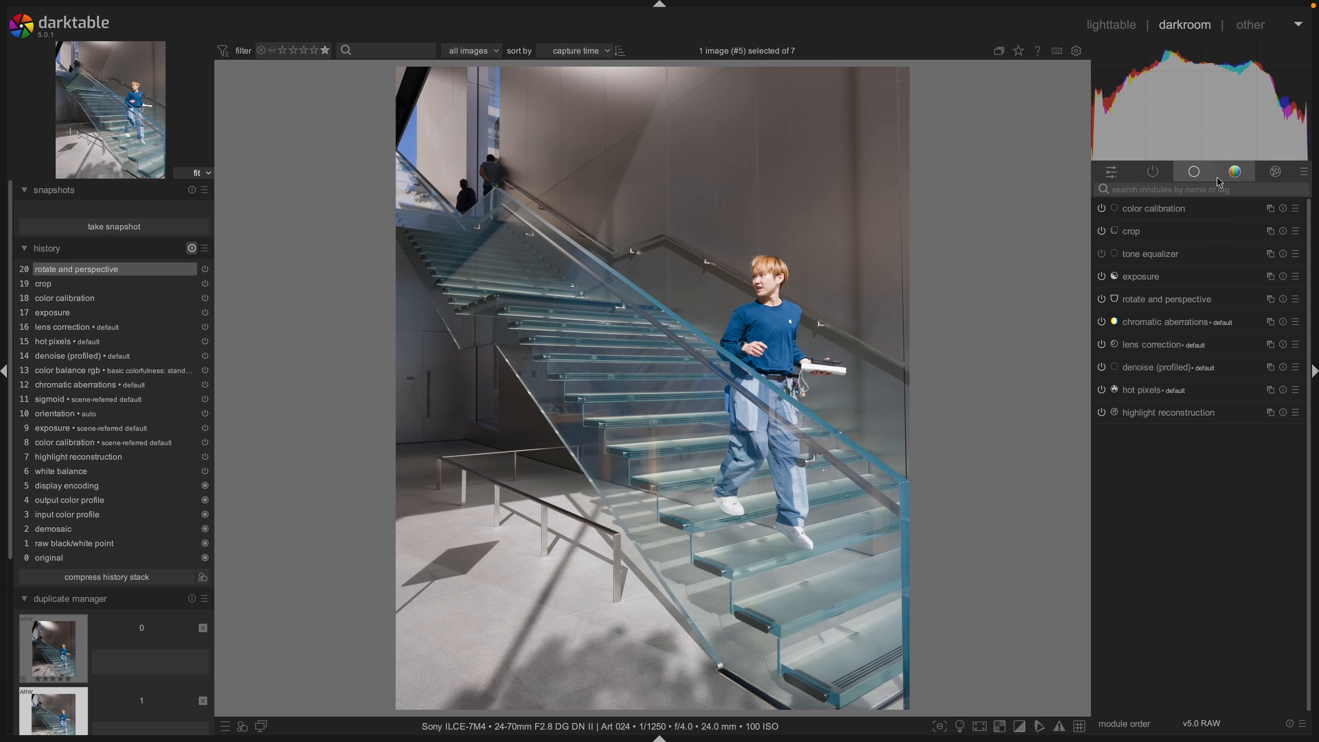
# Slightly lower the staircase photo's exposure in the exposure module.
pyautogui.click(1156, 286)
pyautogui.moveTo(1210, 340); pyautogui.dragTo(1202, 338)
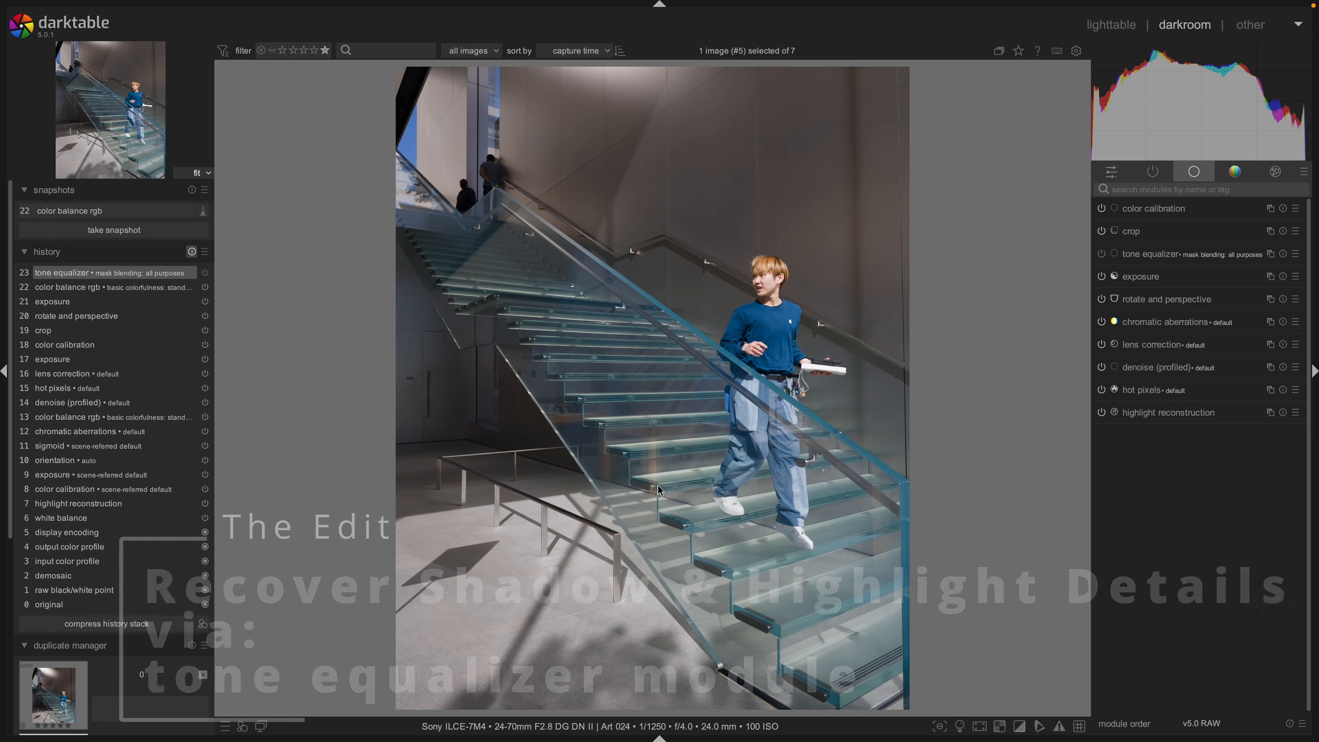
# Open the tone equalizer and look through its masking, advanced and simple settings.
pyautogui.click(1196, 261)
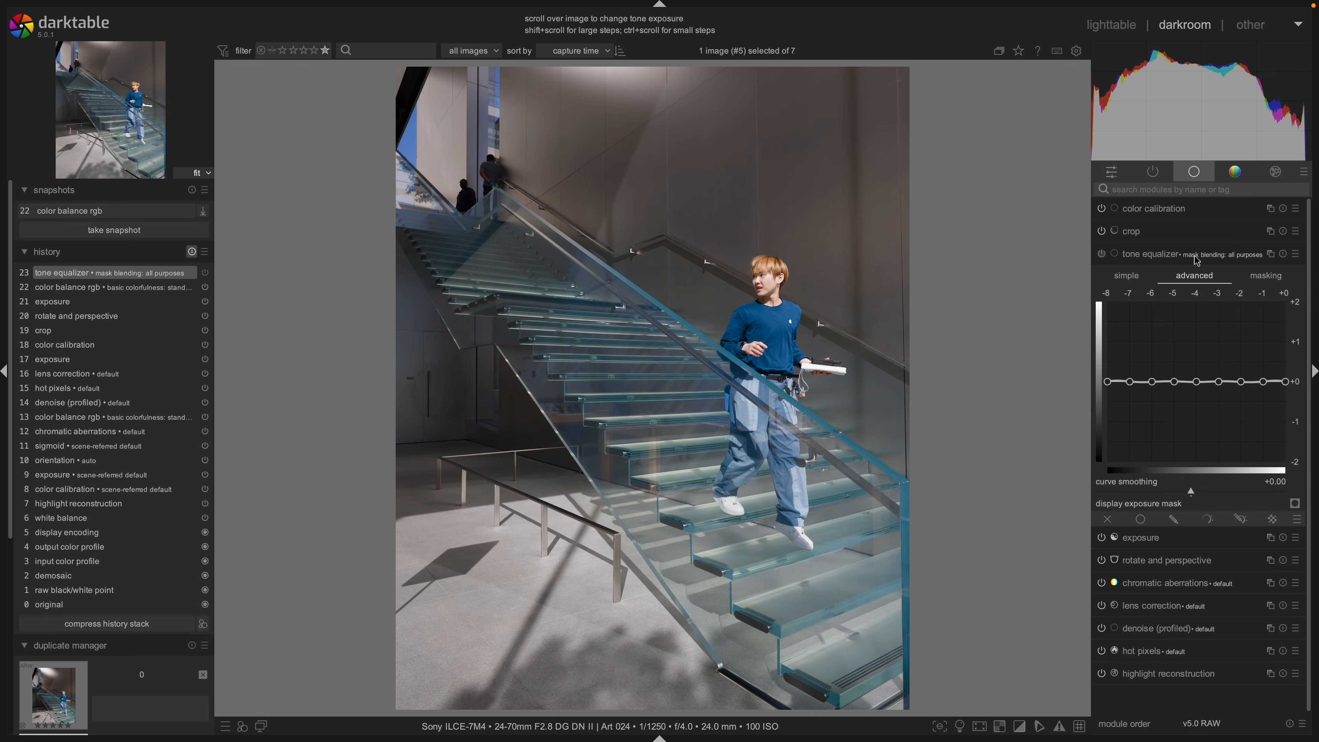
pyautogui.click(1270, 280)
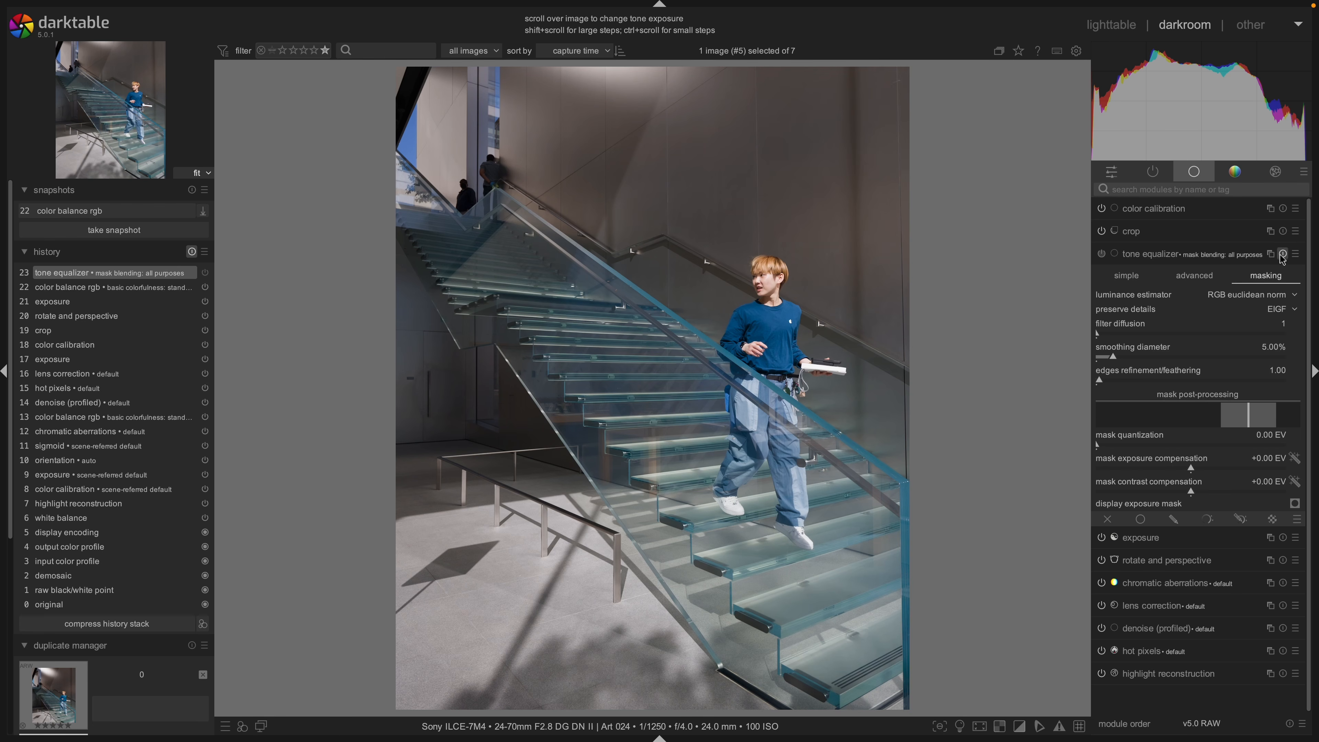
pyautogui.click(1195, 275)
pyautogui.click(1126, 276)
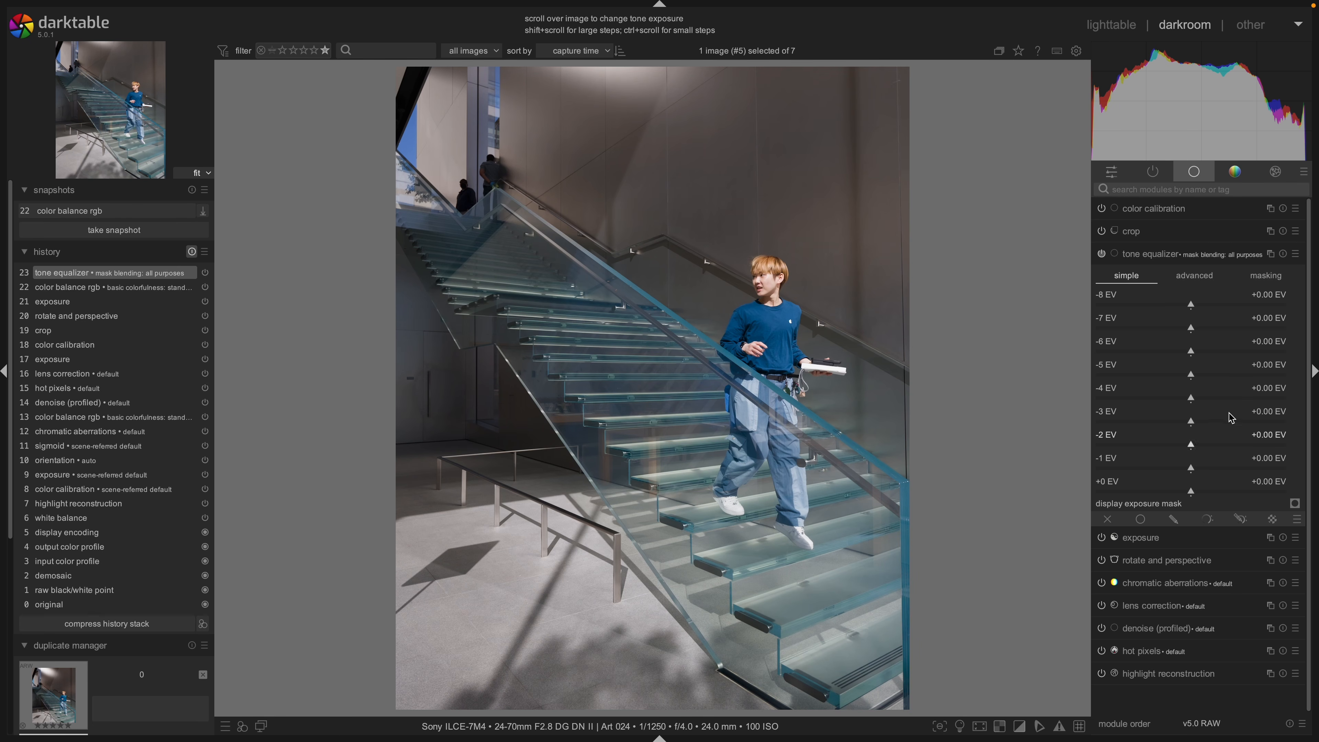
# Try lowering the shadows and raising the highlights on the tone equalizer's advanced curve, and reset the curve.
pyautogui.click(1209, 285)
pyautogui.moveTo(1163, 382); pyautogui.dragTo(1164, 406)
pyautogui.moveTo(1264, 388); pyautogui.dragTo(1265, 361)
pyautogui.doubleClick(1267, 367)
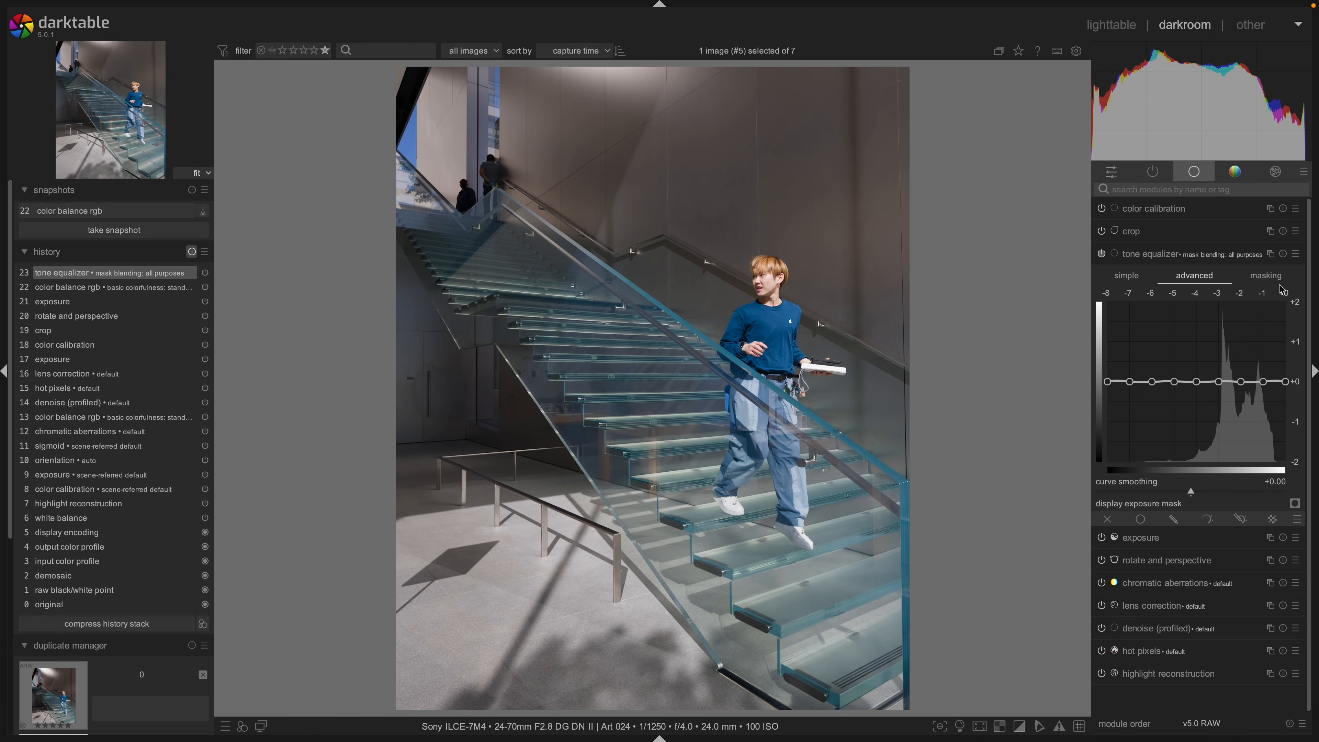
# Set the tone equalizer's mask exposure compensation to -1.72 EV and mask contrast compensation to +0.83 EV, and display the exposure mask.
pyautogui.click(1279, 285)
pyautogui.moveTo(1200, 470); pyautogui.dragTo(1149, 469)
pyautogui.click(1175, 262)
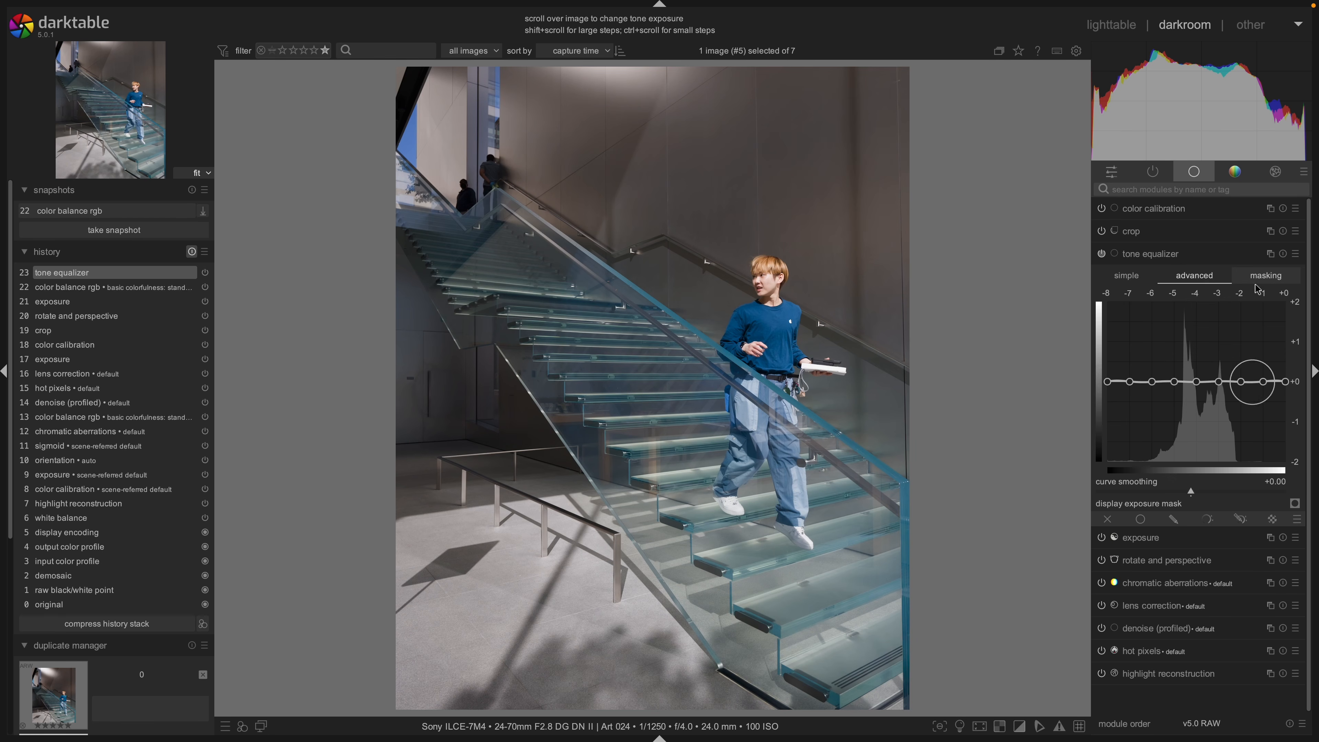
pyautogui.click(1262, 277)
pyautogui.moveTo(1194, 496); pyautogui.dragTo(1241, 491)
pyautogui.click(1295, 504)
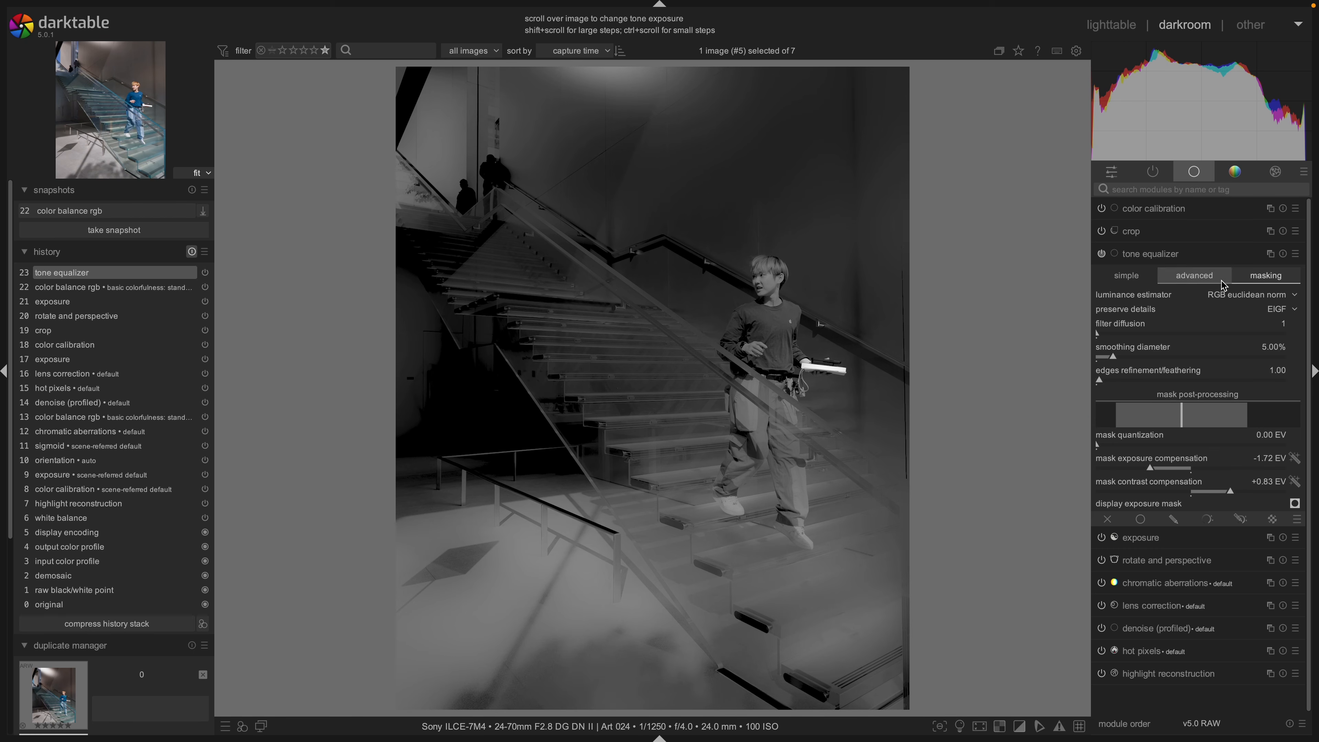
# Lower the tone equalizer curve around -6 EV and raise it around -2 EV to add contrast.
pyautogui.click(1194, 275)
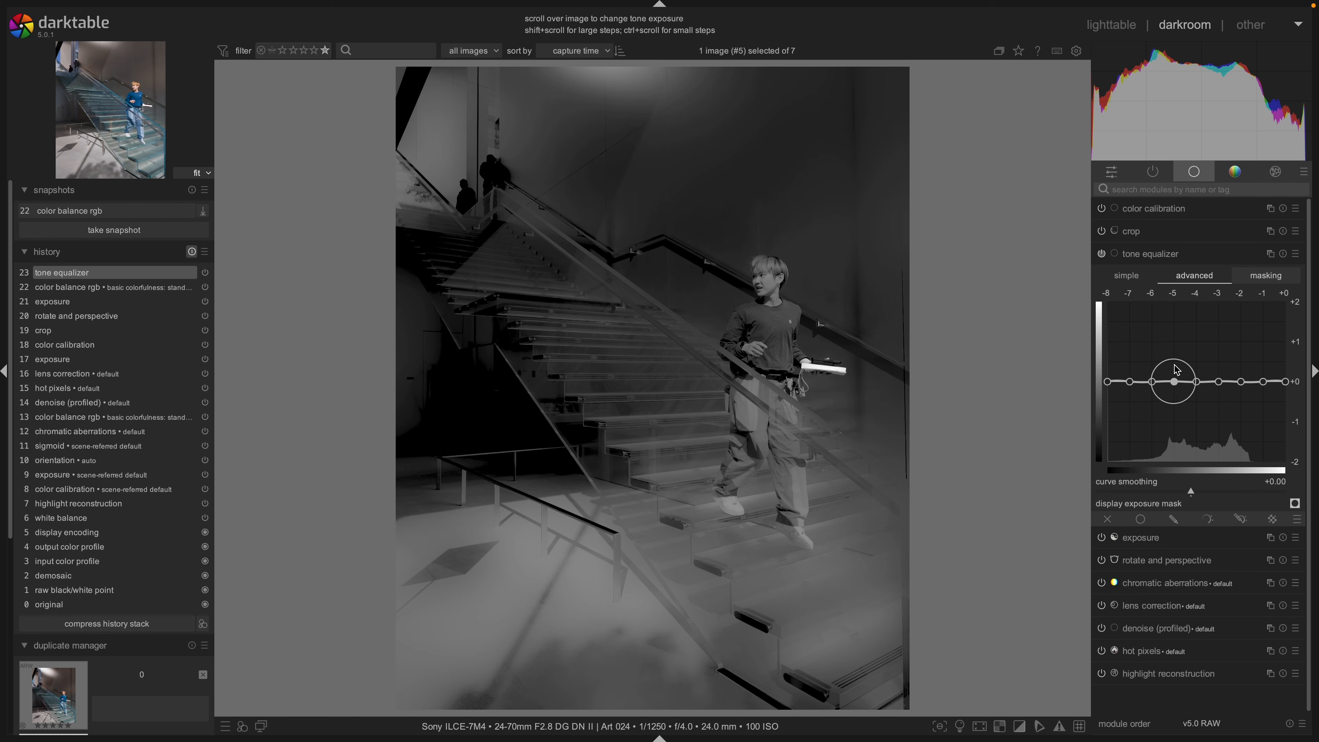
pyautogui.moveTo(1151, 383); pyautogui.dragTo(1153, 390)
pyautogui.moveTo(1240, 382); pyautogui.dragTo(1240, 362)
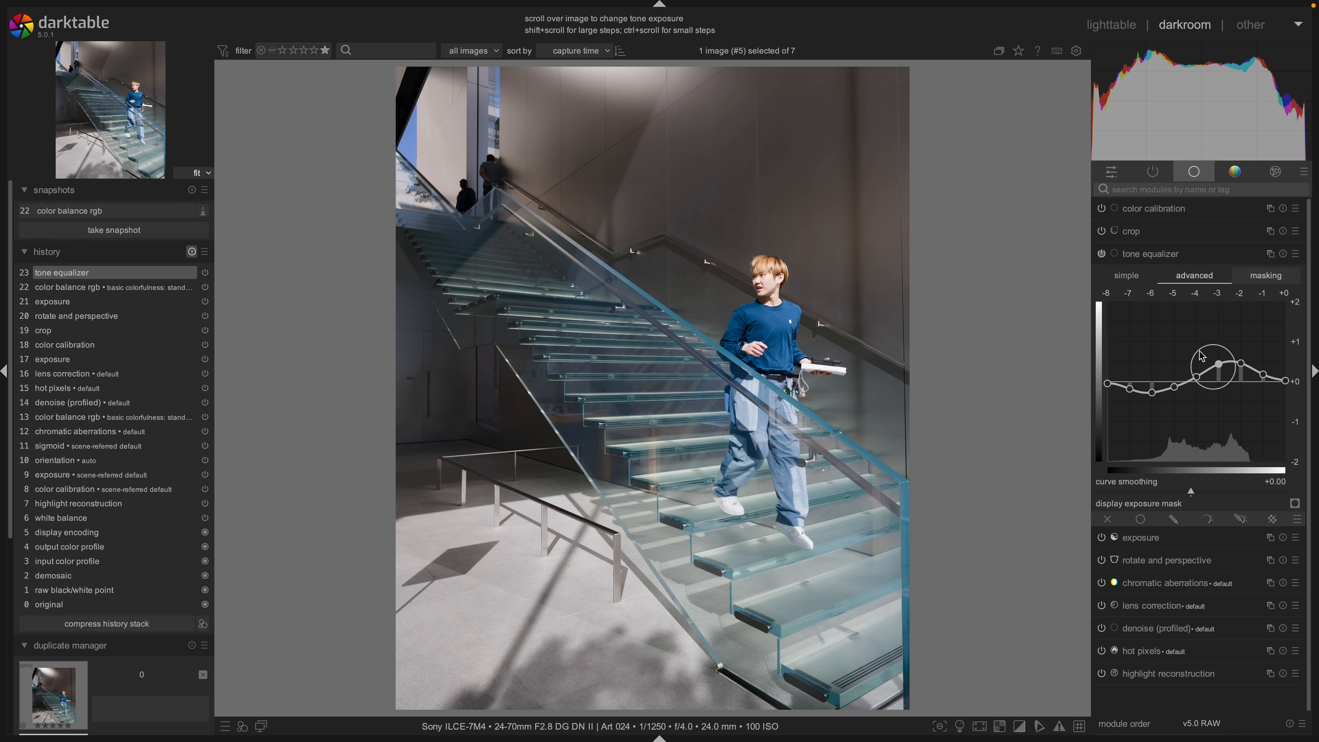
pyautogui.moveTo(1163, 388); pyautogui.dragTo(1164, 395)
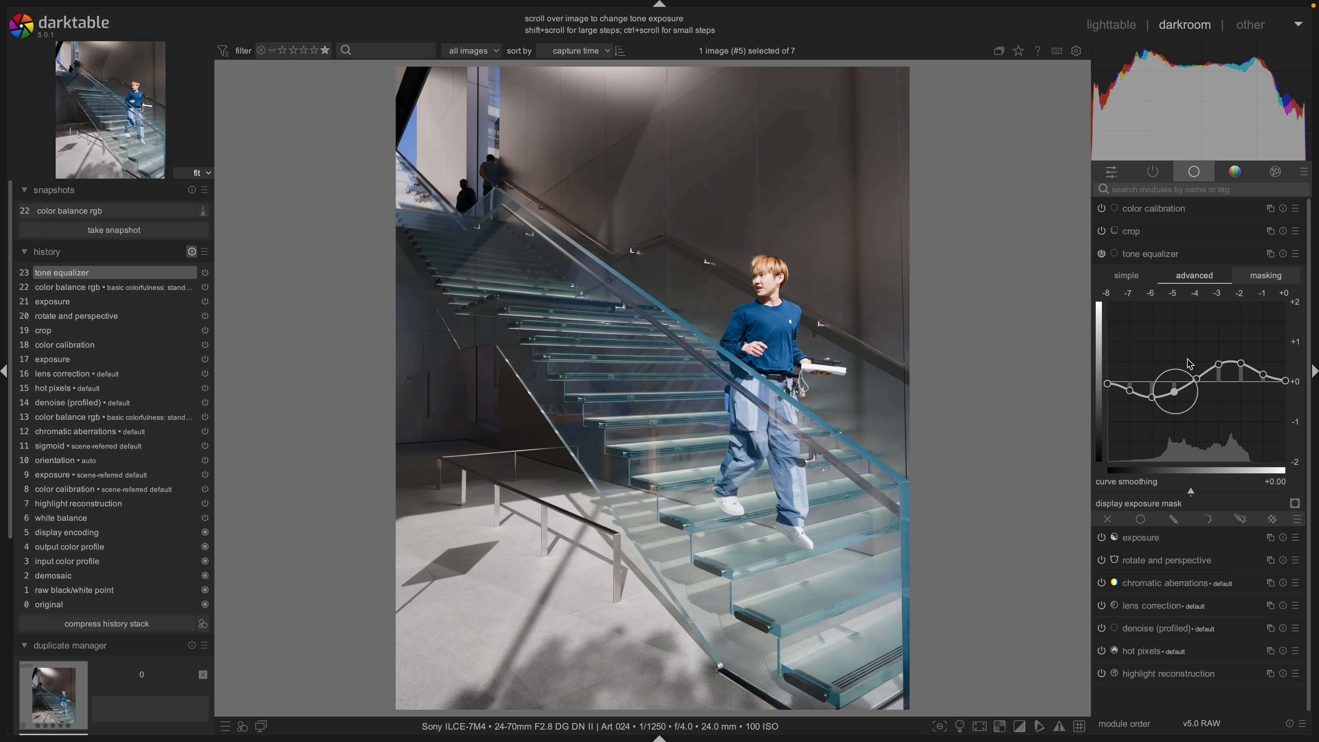
# Display the exposure mask and compare it with preserve details set to no and to EIGF.
pyautogui.click(1265, 276)
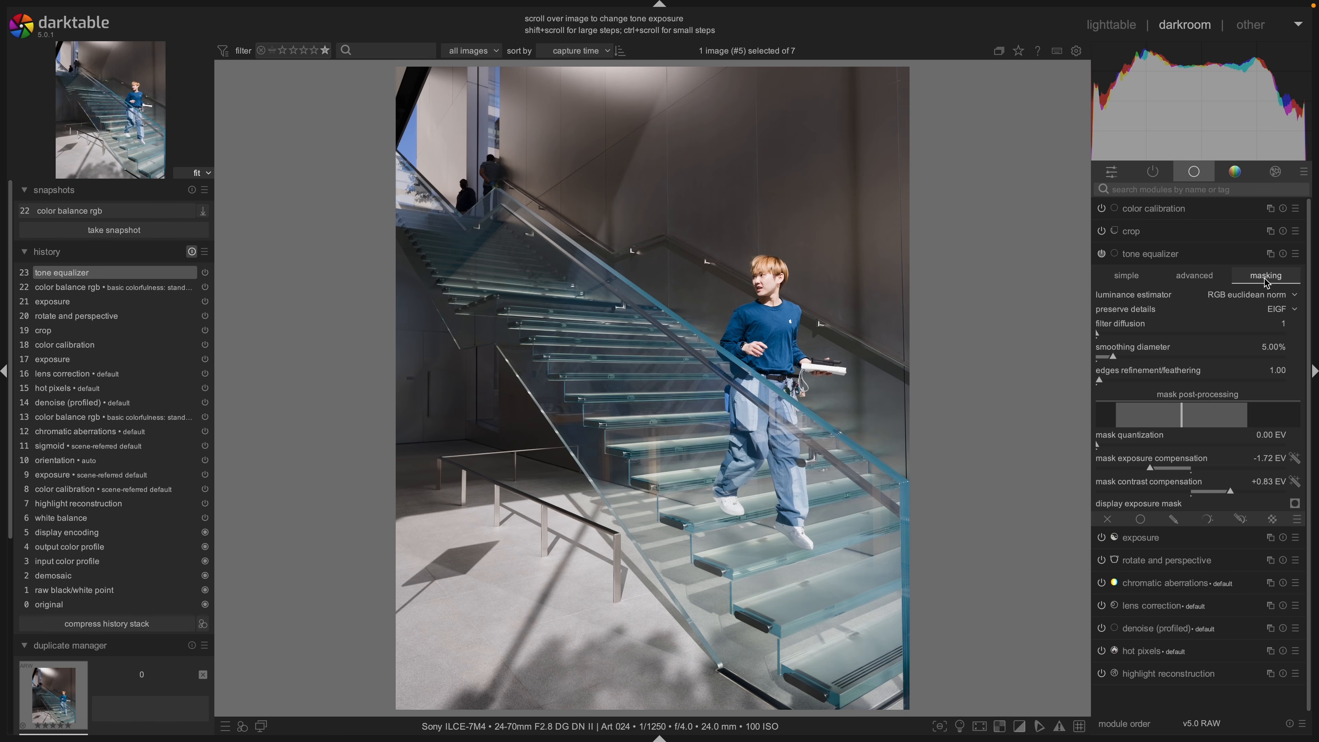
pyautogui.click(1286, 317)
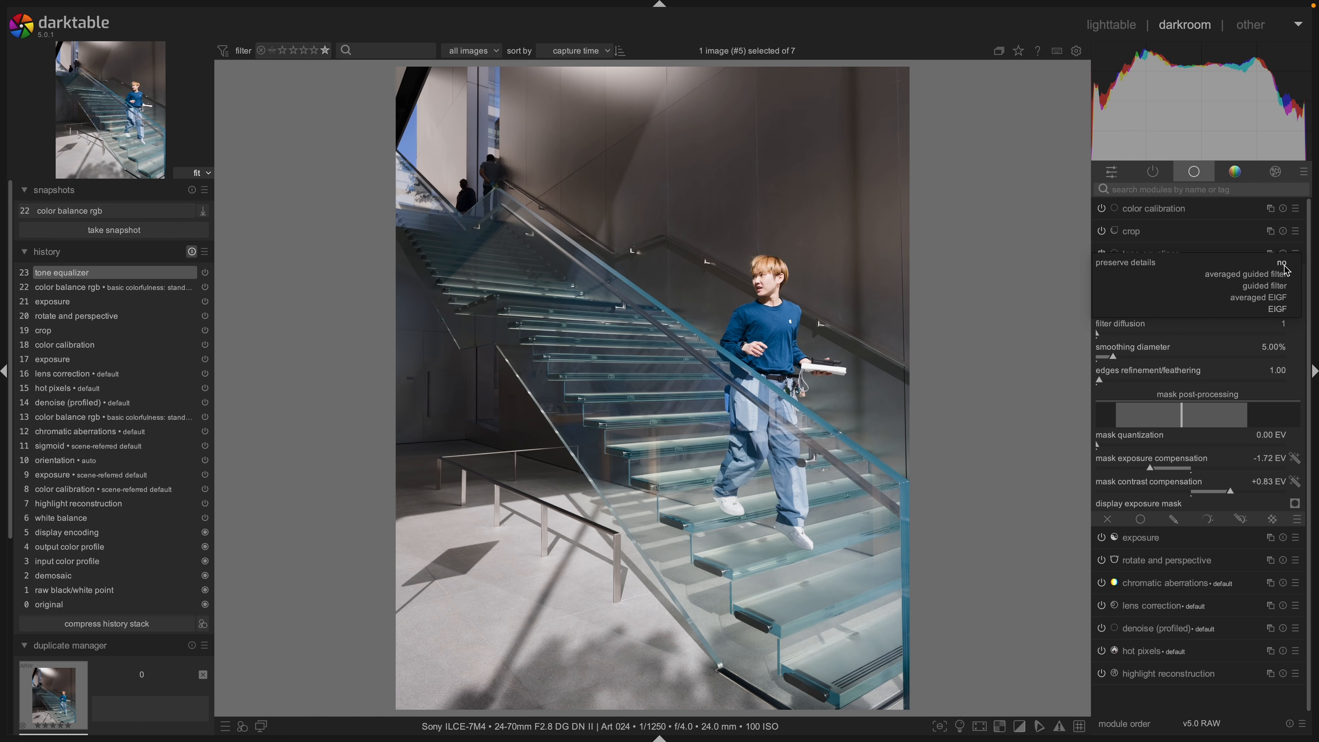
pyautogui.click(1280, 309)
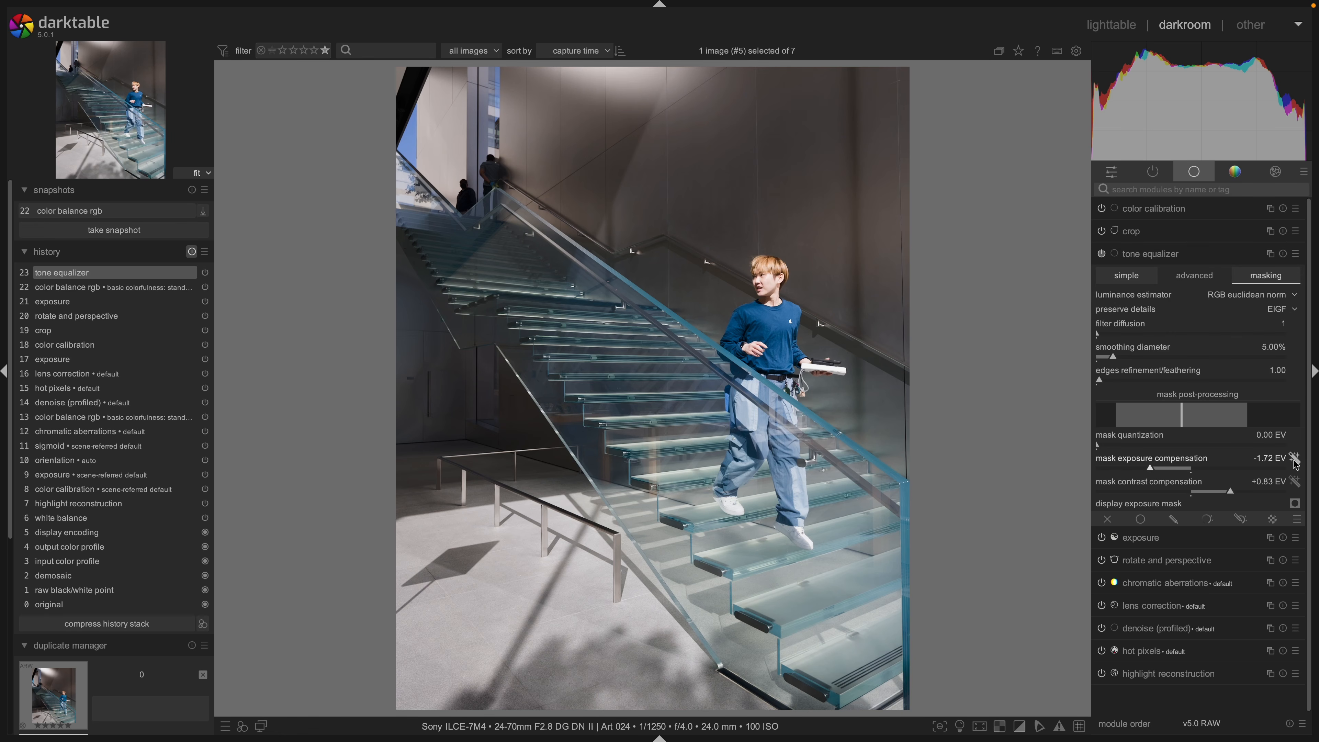
pyautogui.click(1295, 504)
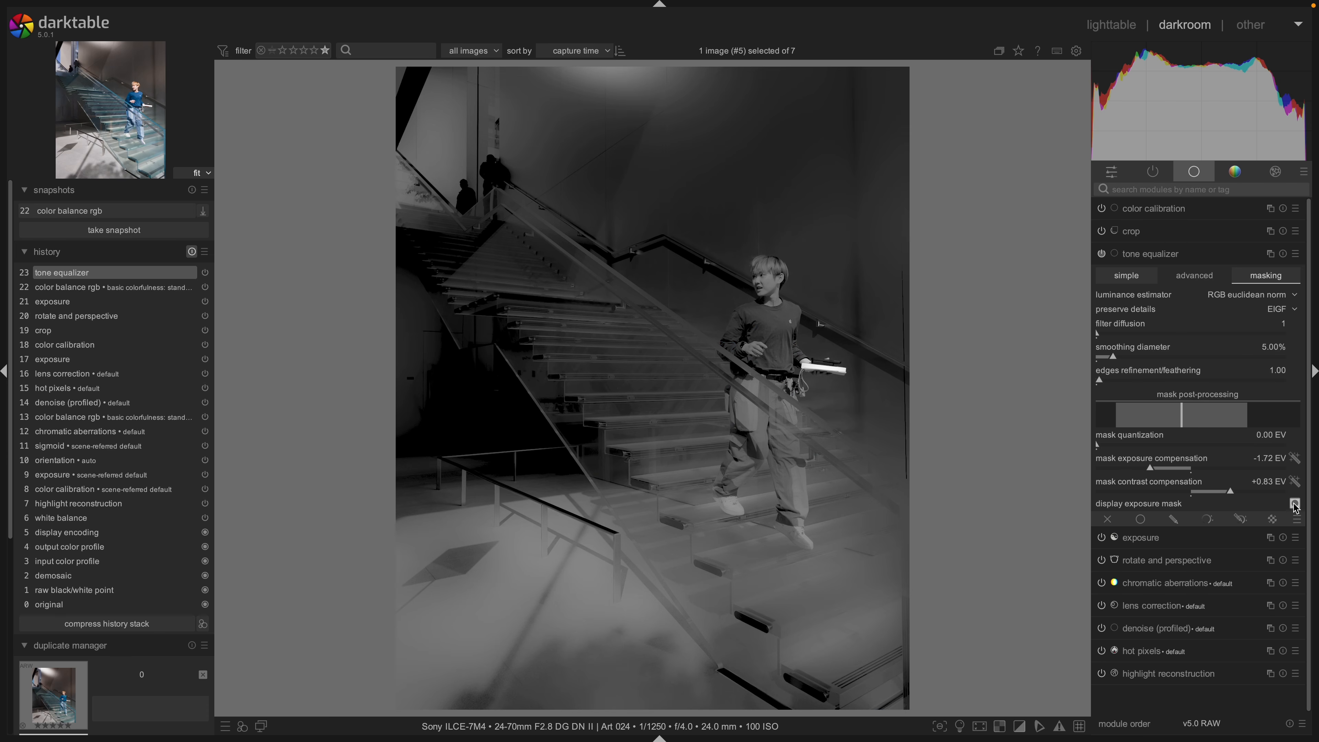
pyautogui.click(1280, 309)
pyautogui.click(1288, 262)
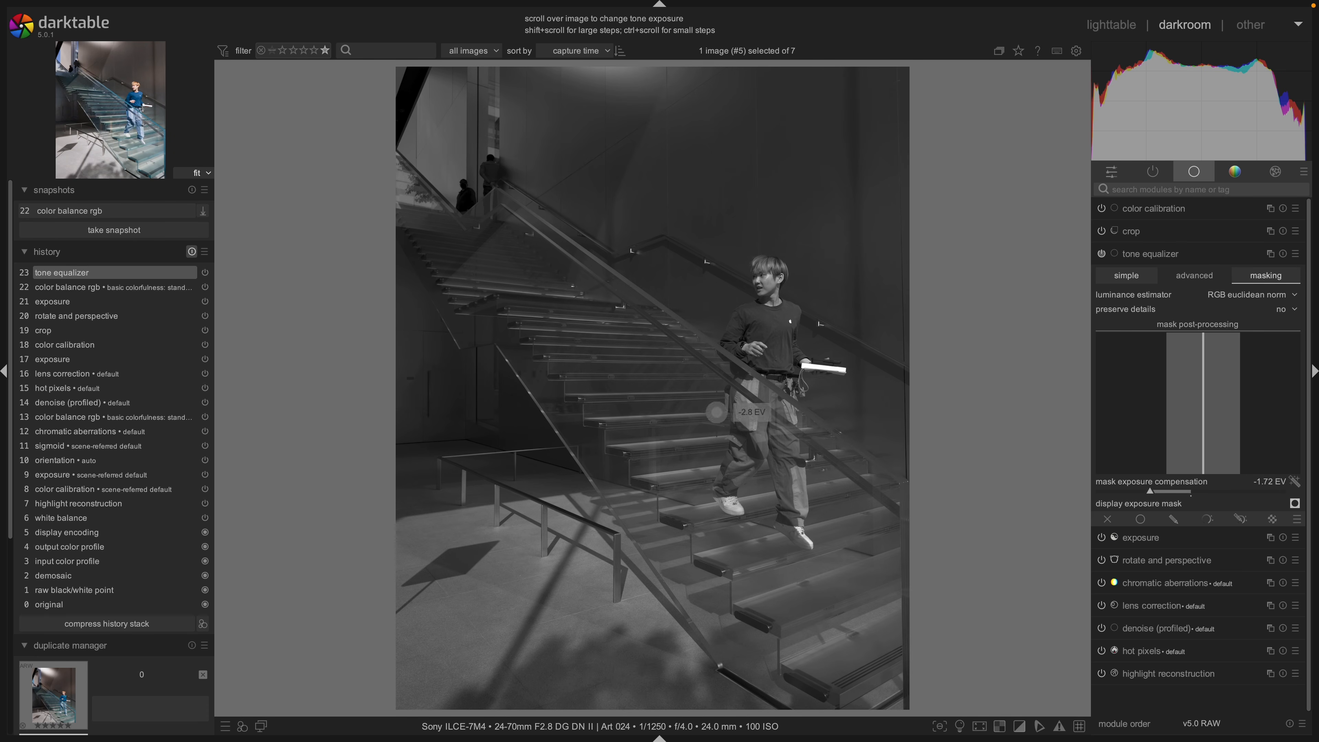
pyautogui.click(1281, 314)
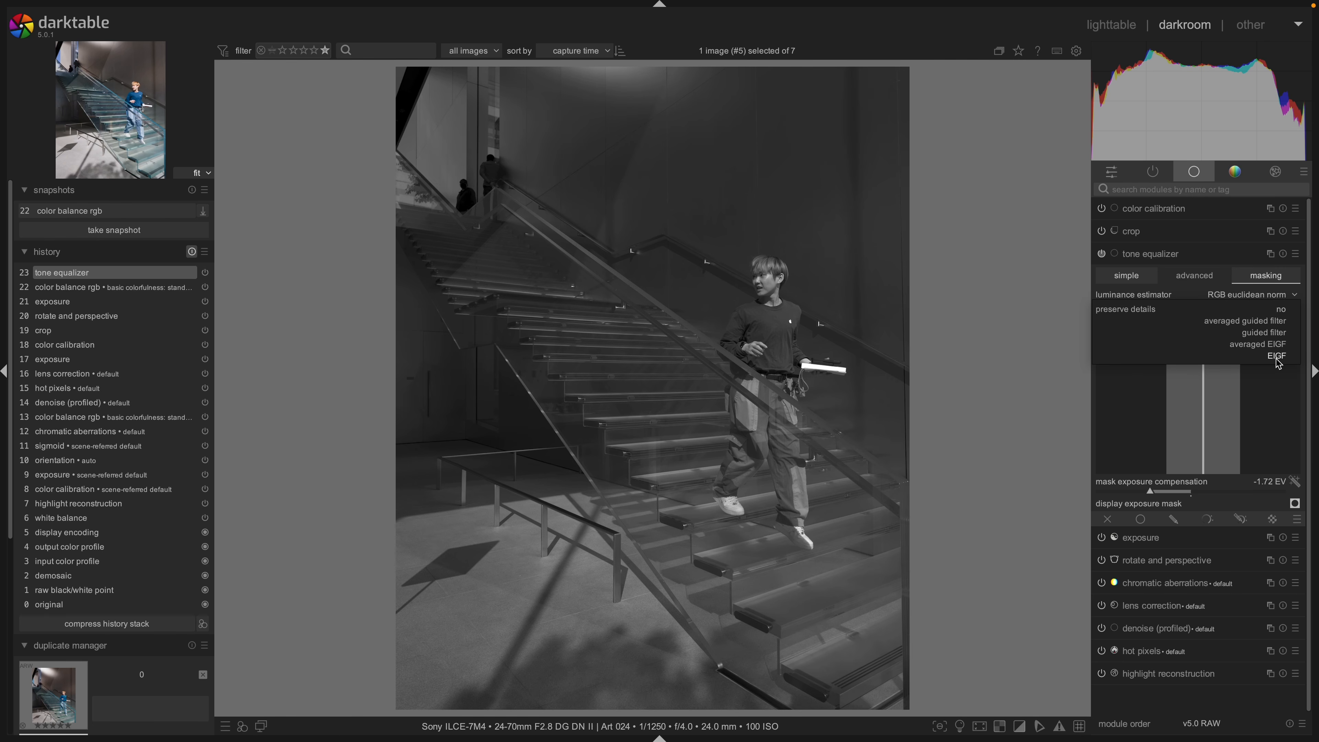
pyautogui.click(1277, 359)
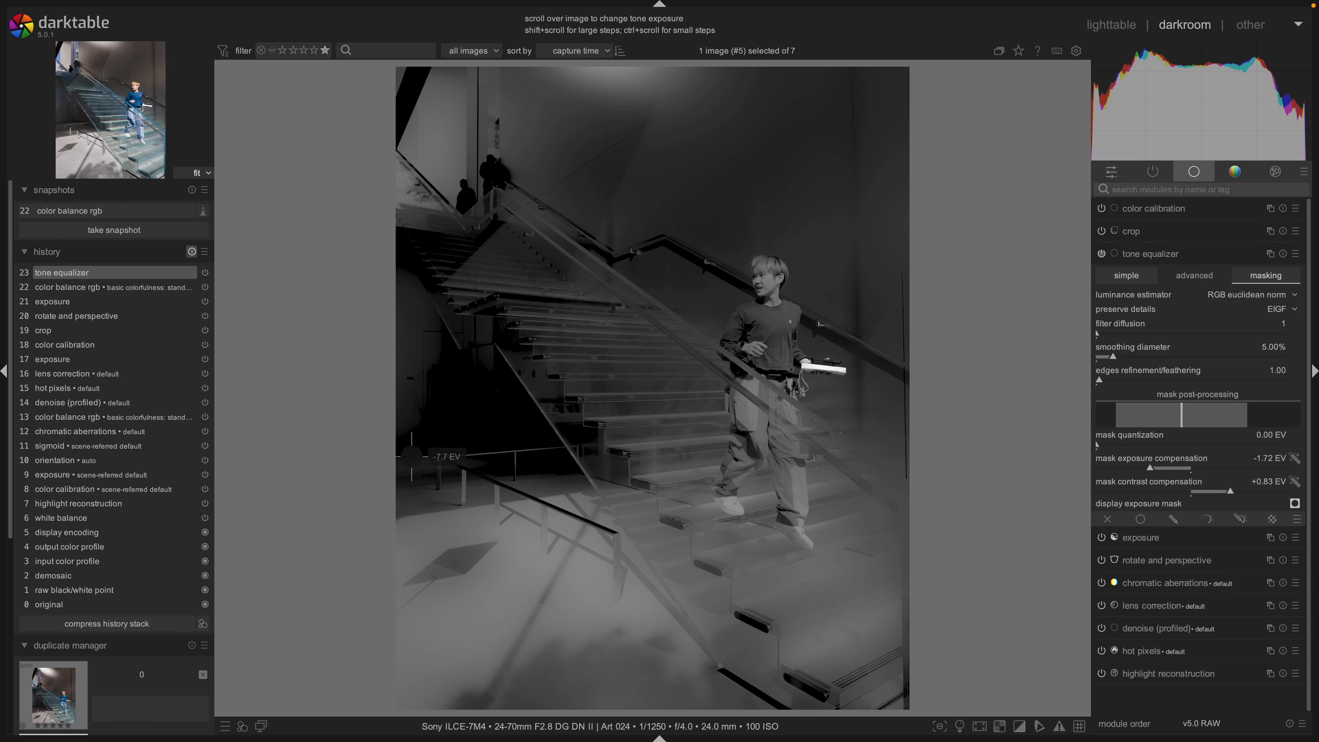
# Set preserve details to no, hide the exposure mask to check the photo, and set preserve details back to EIGF.
pyautogui.click(1282, 310)
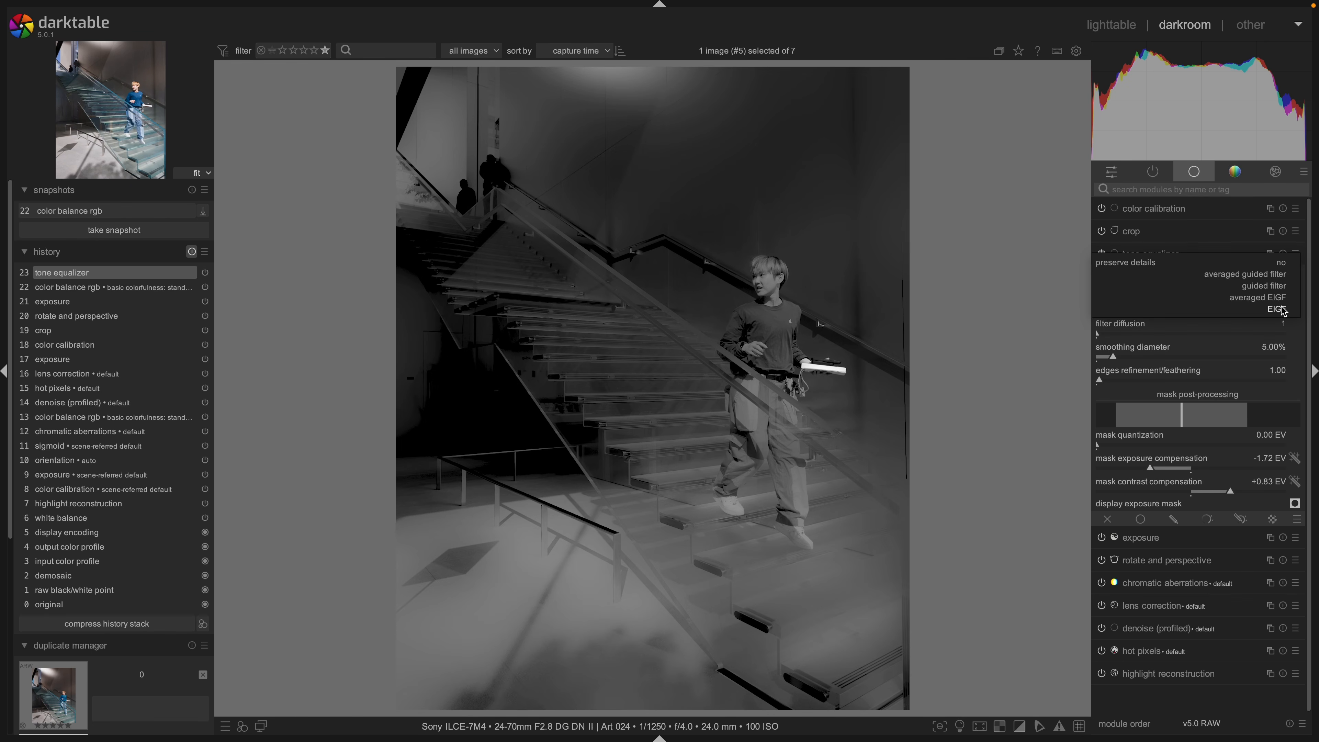
pyautogui.click(1283, 263)
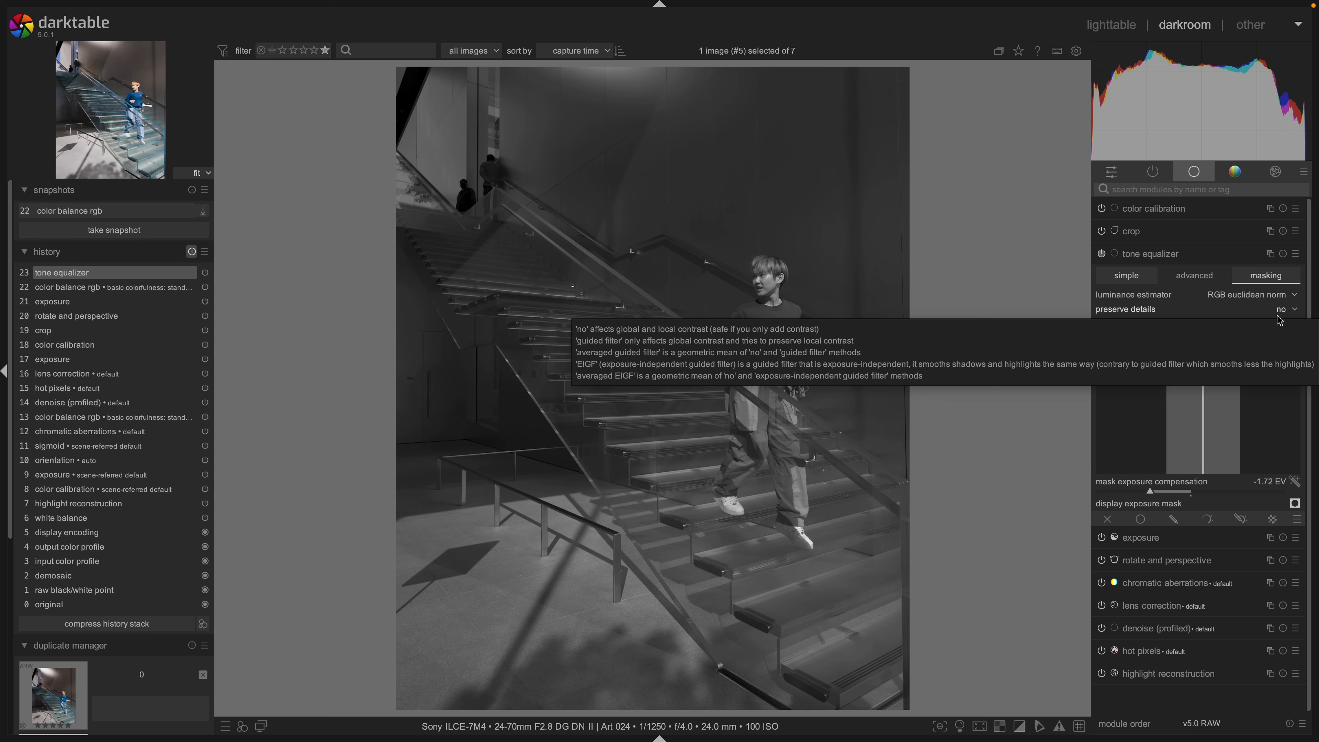
pyautogui.click(1297, 504)
pyautogui.click(1280, 309)
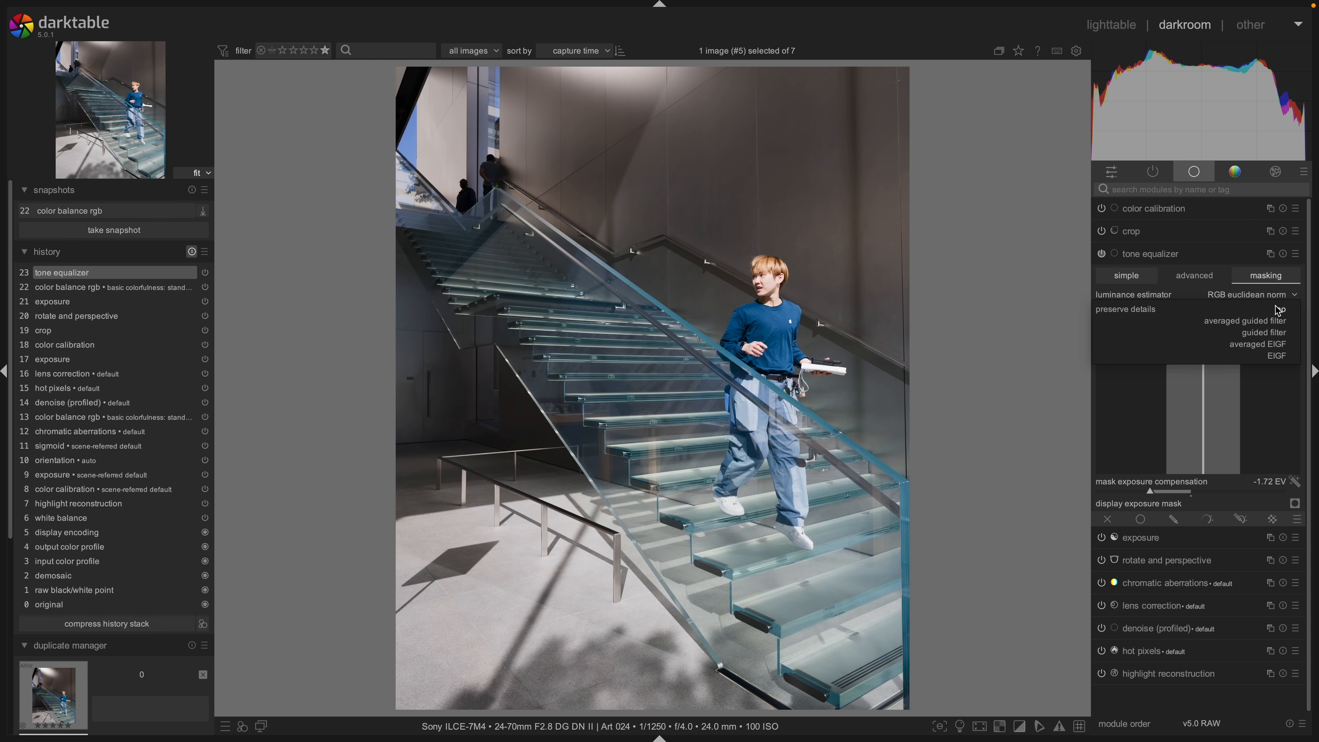
pyautogui.click(1284, 359)
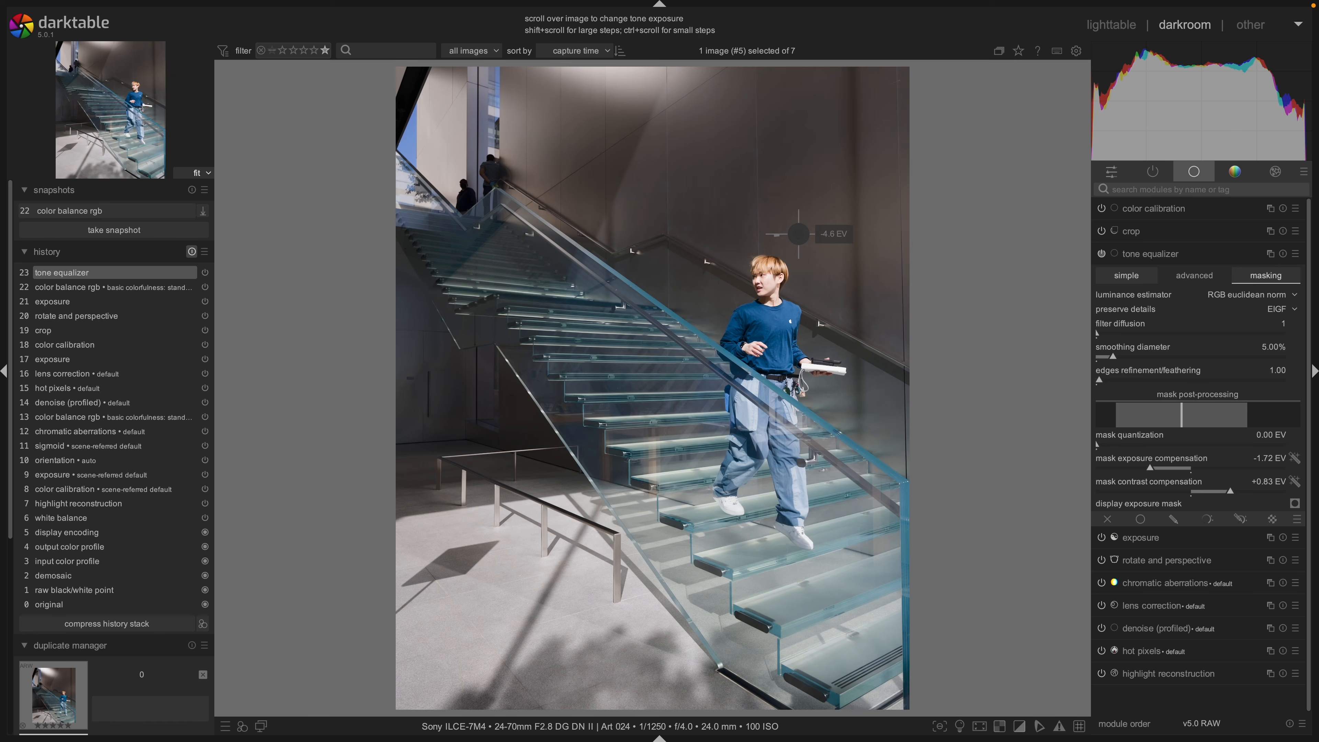
# Review the tone equalizer's contrast curve against its masking settings, and reset the module.
pyautogui.click(1214, 283)
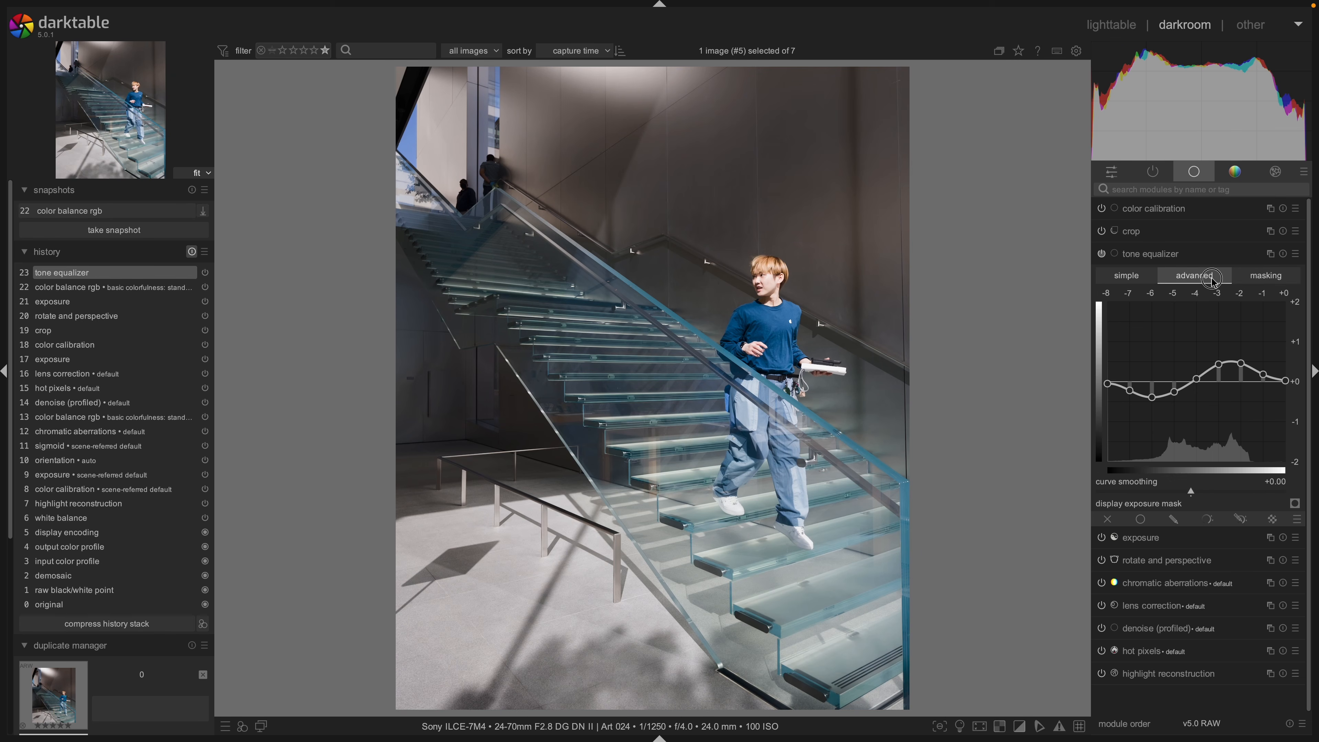
pyautogui.click(1268, 281)
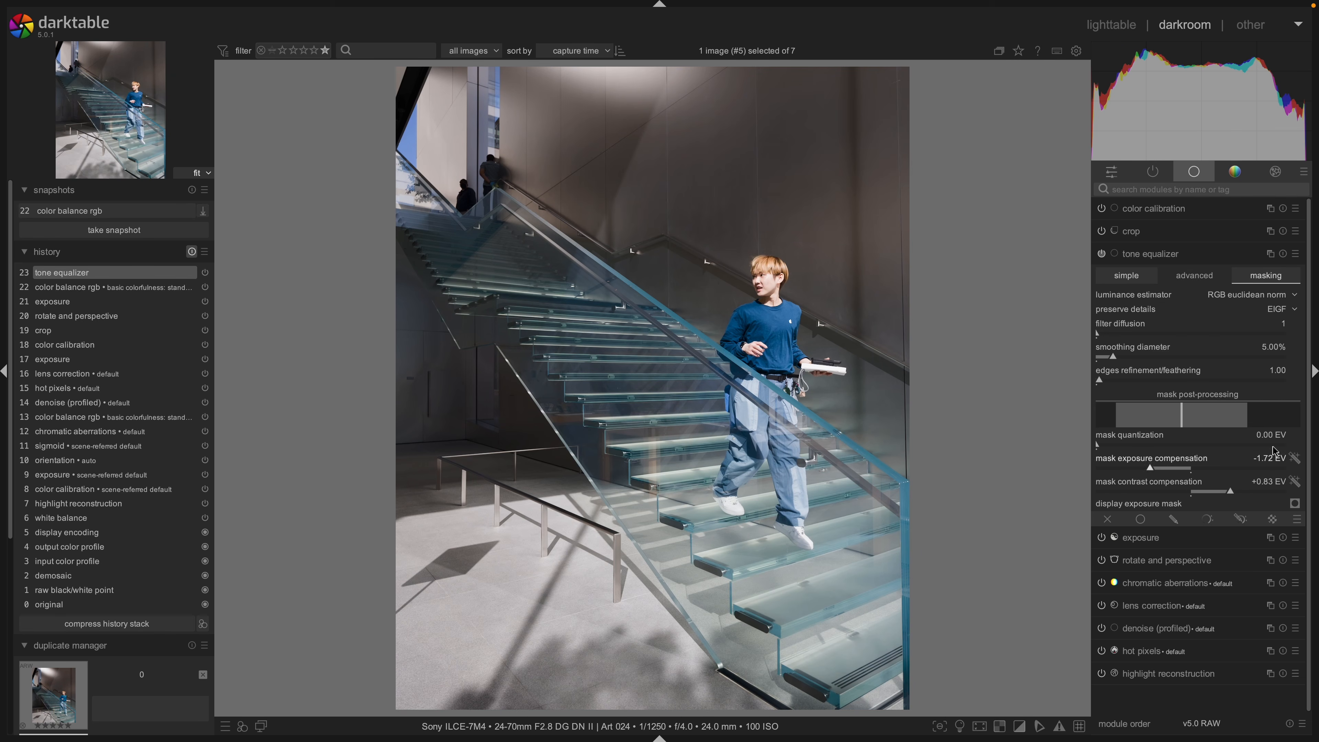
pyautogui.click(1194, 275)
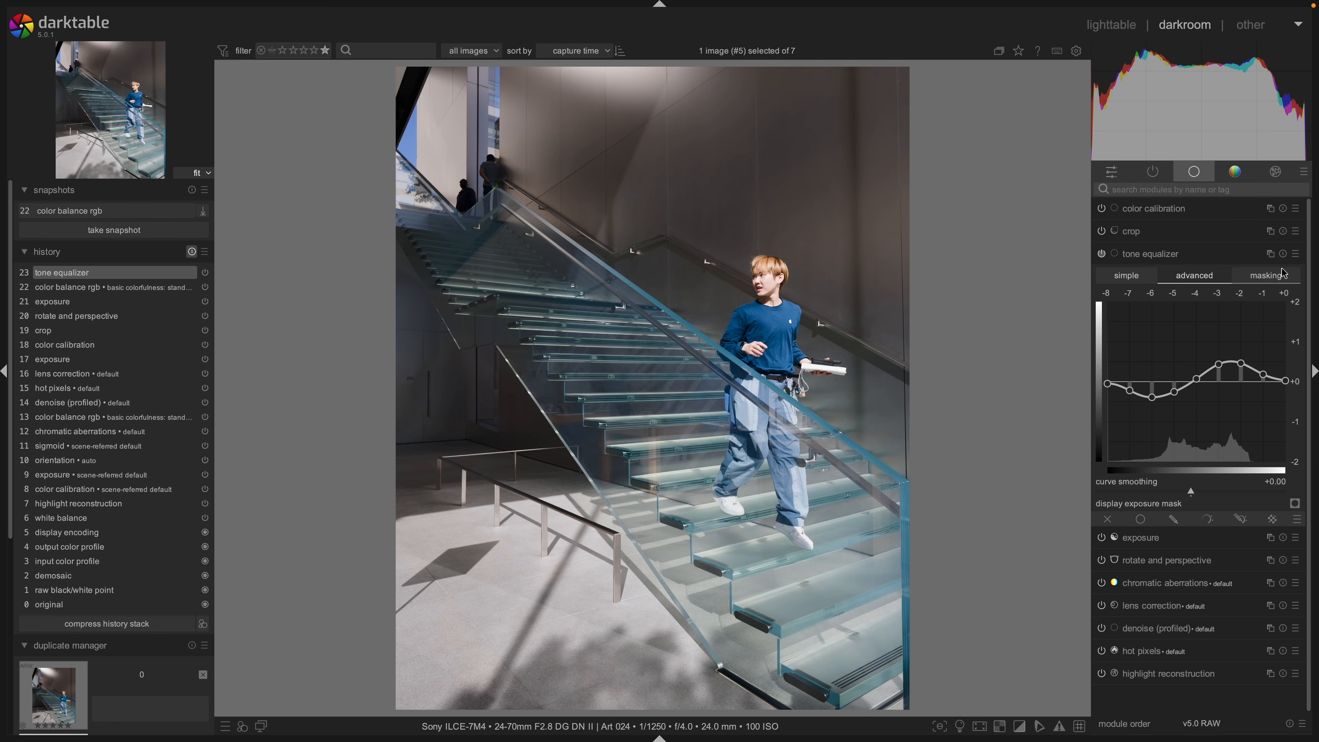
pyautogui.click(1281, 254)
# Apply the tone equalizer preset compress shadows/highlights (EIGF): soft, and raise the curve around -6 EV to about +1.5 EV.
pyautogui.rightClick(1184, 264)
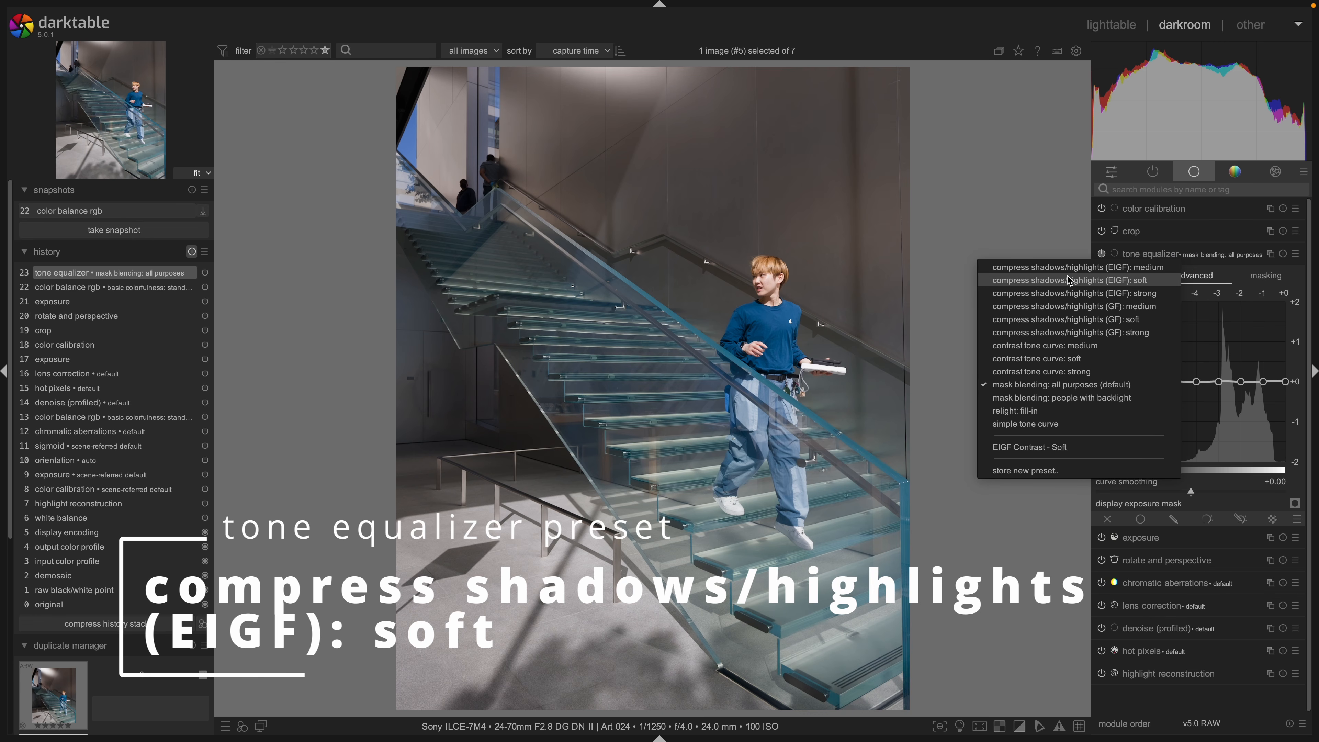
pyautogui.click(1157, 284)
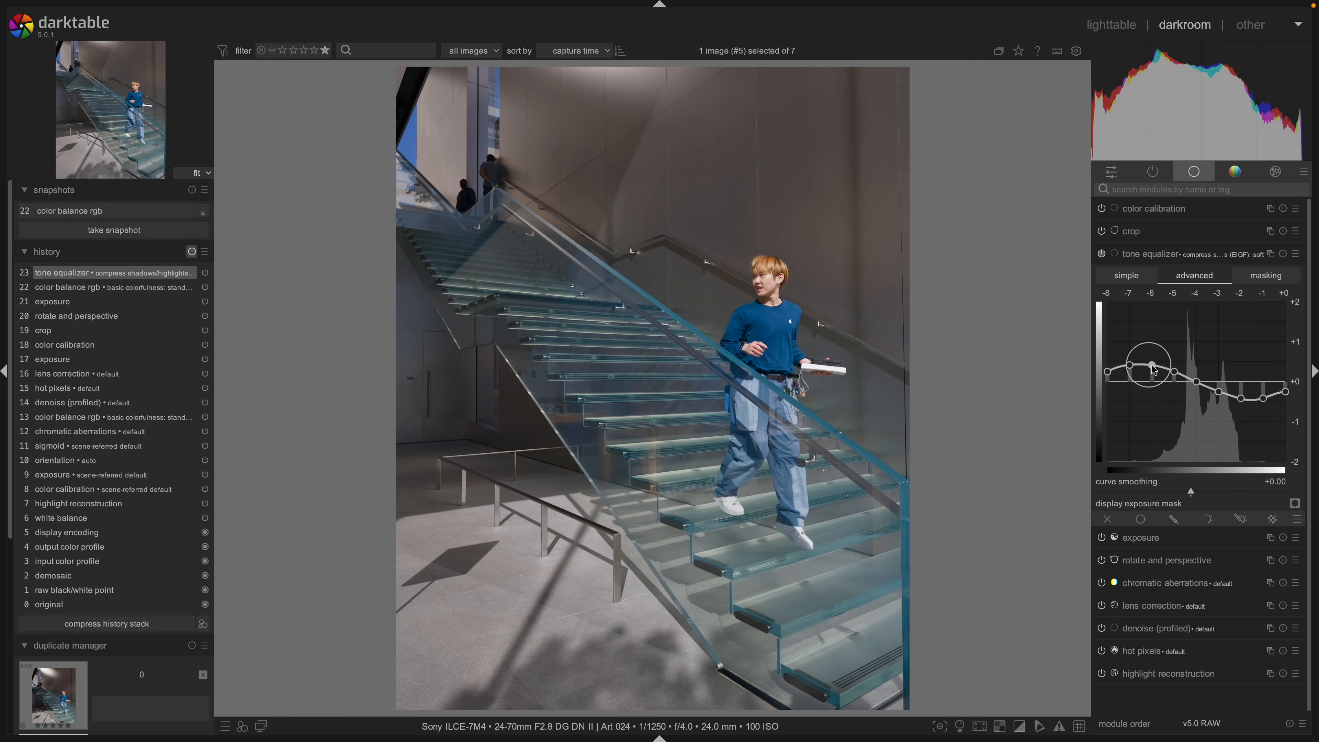
pyautogui.moveTo(1148, 369); pyautogui.dragTo(1155, 331)
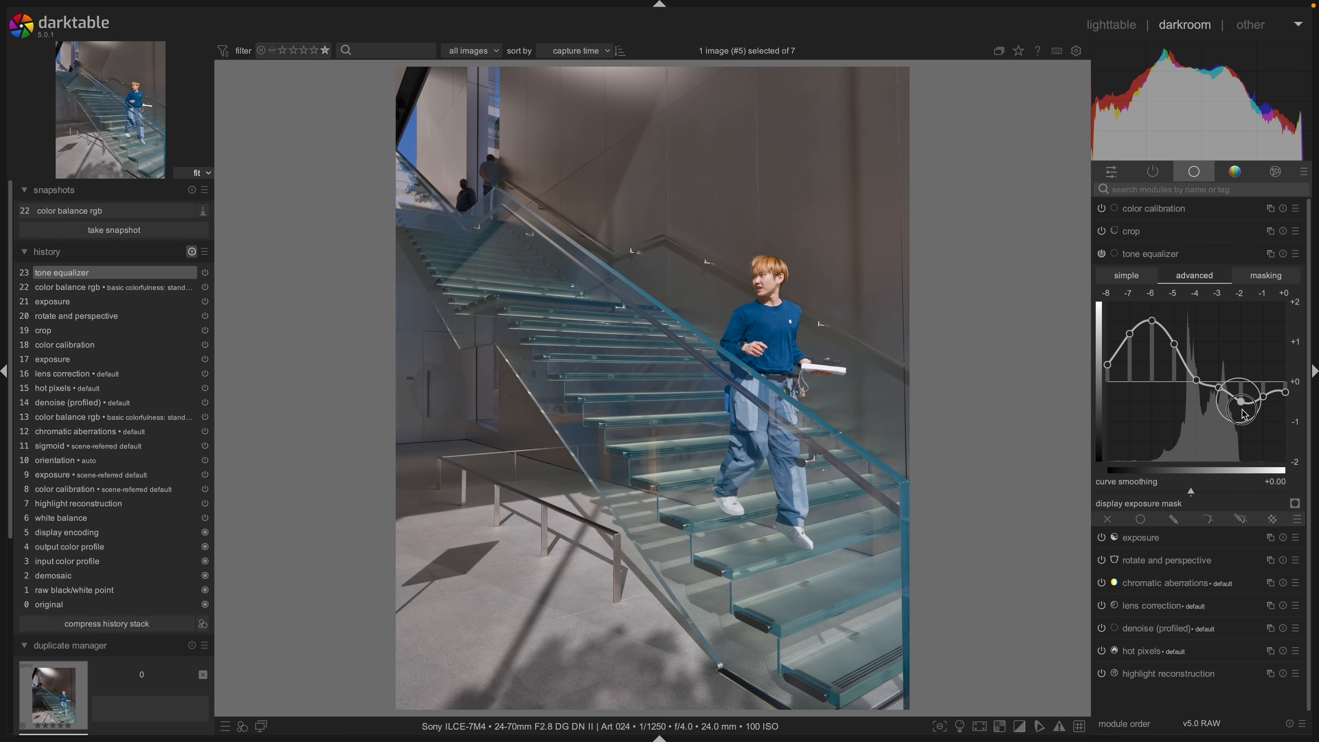
# Lower the tone equalizer curve around -2 EV to about -1.4 EV, reset it, and reapply the preset compress shadows/highlights (EIGF): soft.
pyautogui.moveTo(1250, 404); pyautogui.dragTo(1255, 423)
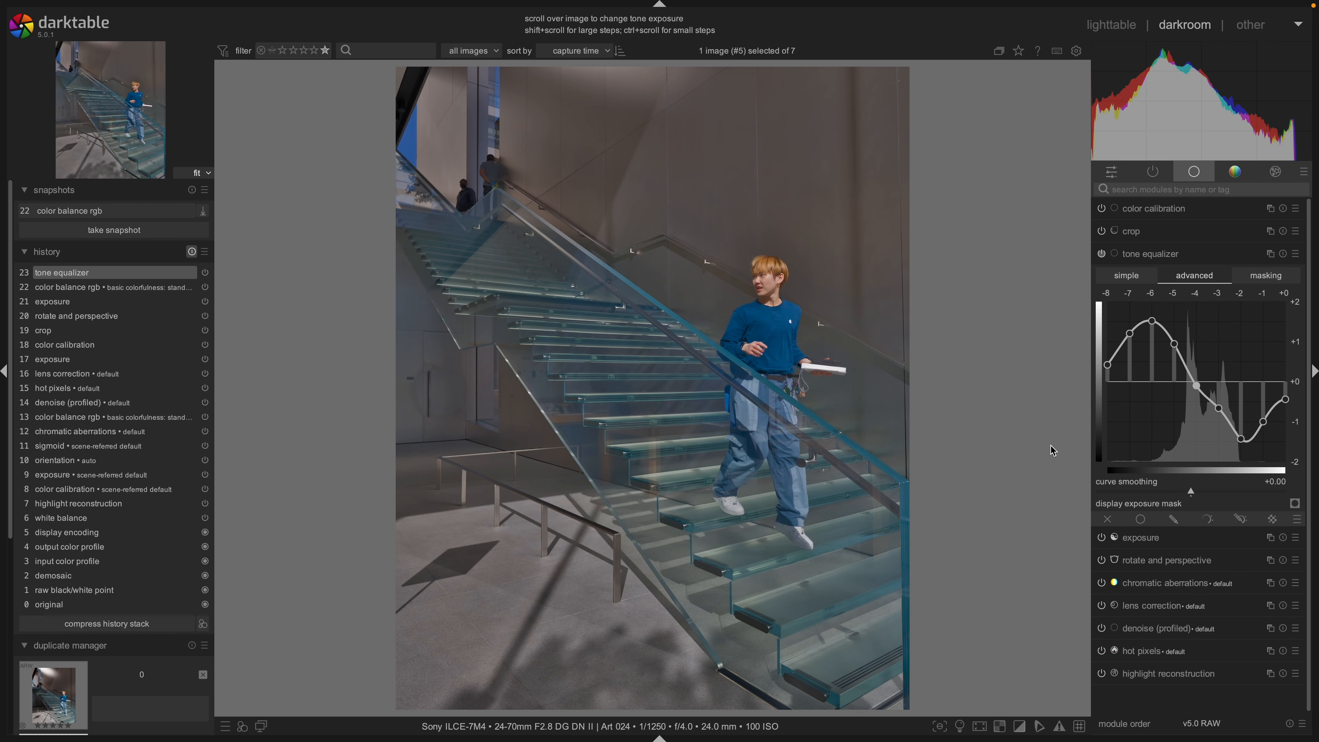
pyautogui.doubleClick(1248, 446)
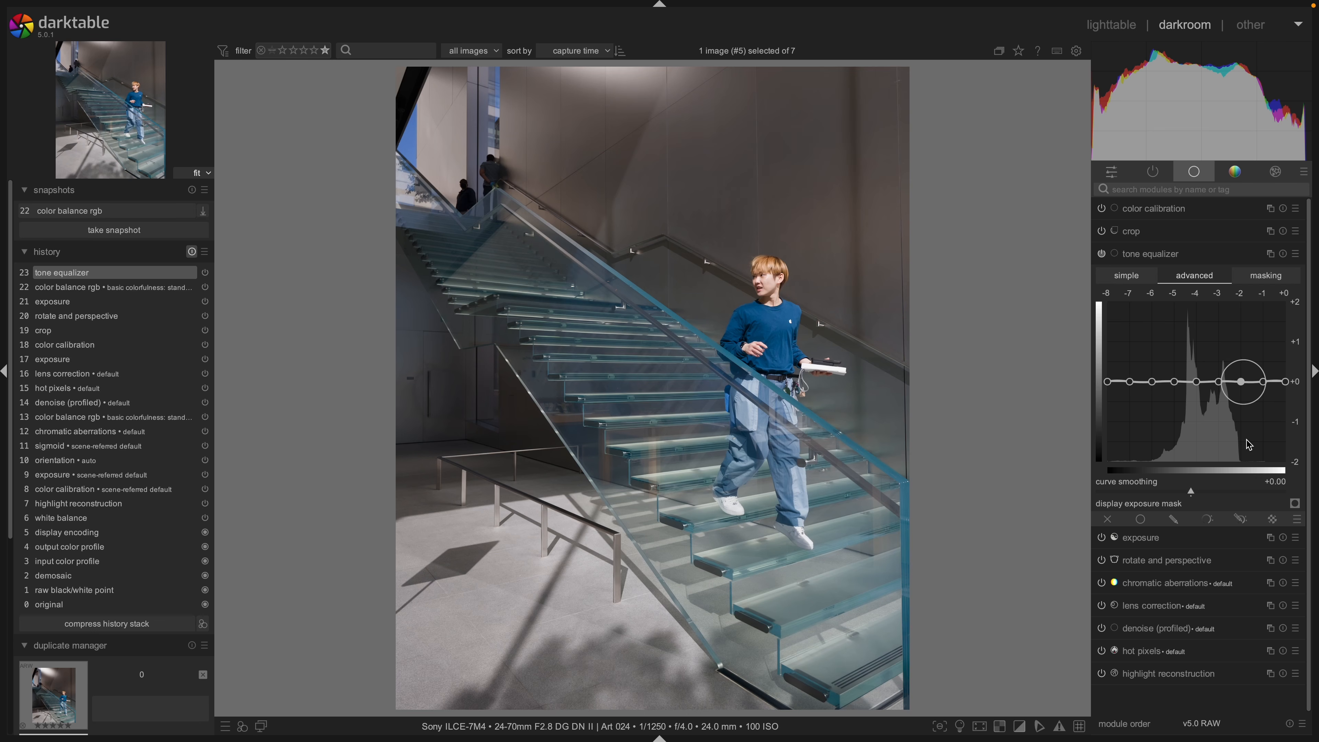
pyautogui.rightClick(1182, 278)
pyautogui.click(1134, 289)
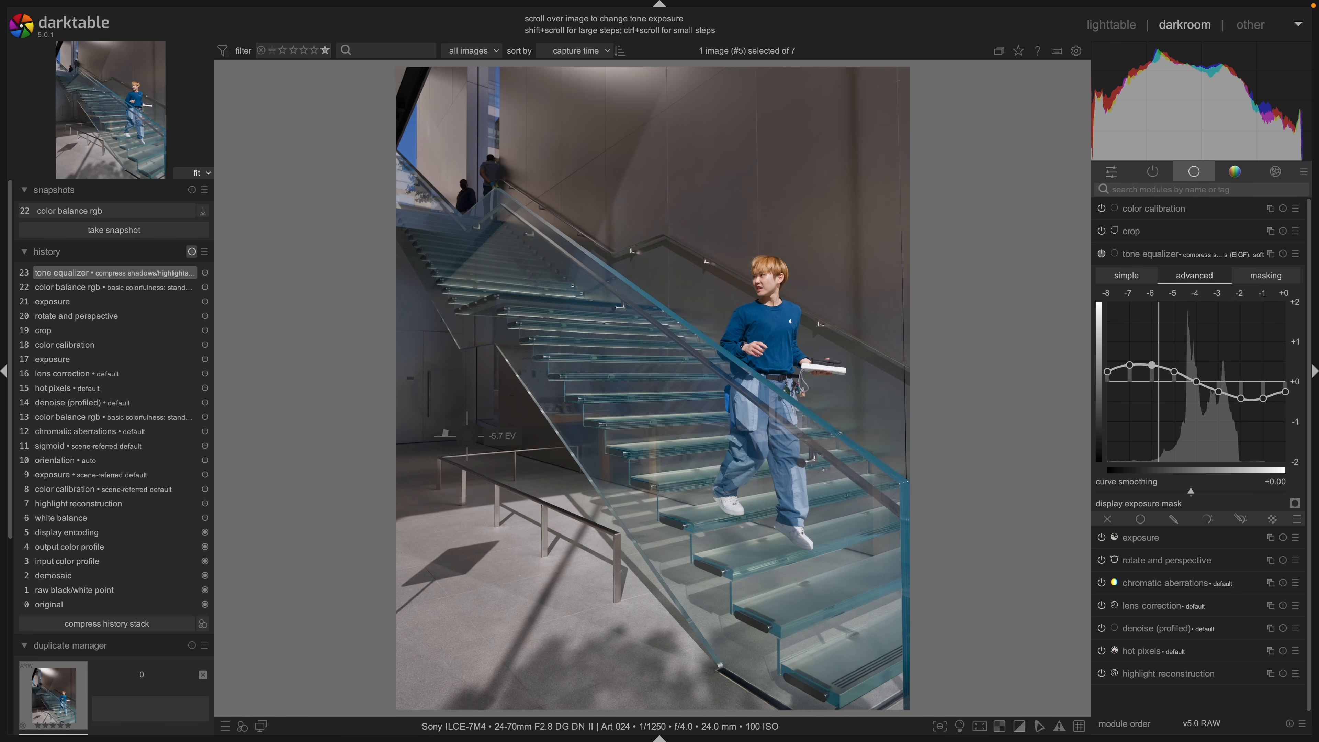
# Adjust tones directly on the photo: brighten the dark area beside the stairs, darken the face tones to about -0.7 EV, and rebalance the wall around 0 EV.
pyautogui.scroll(5, 467, 435)
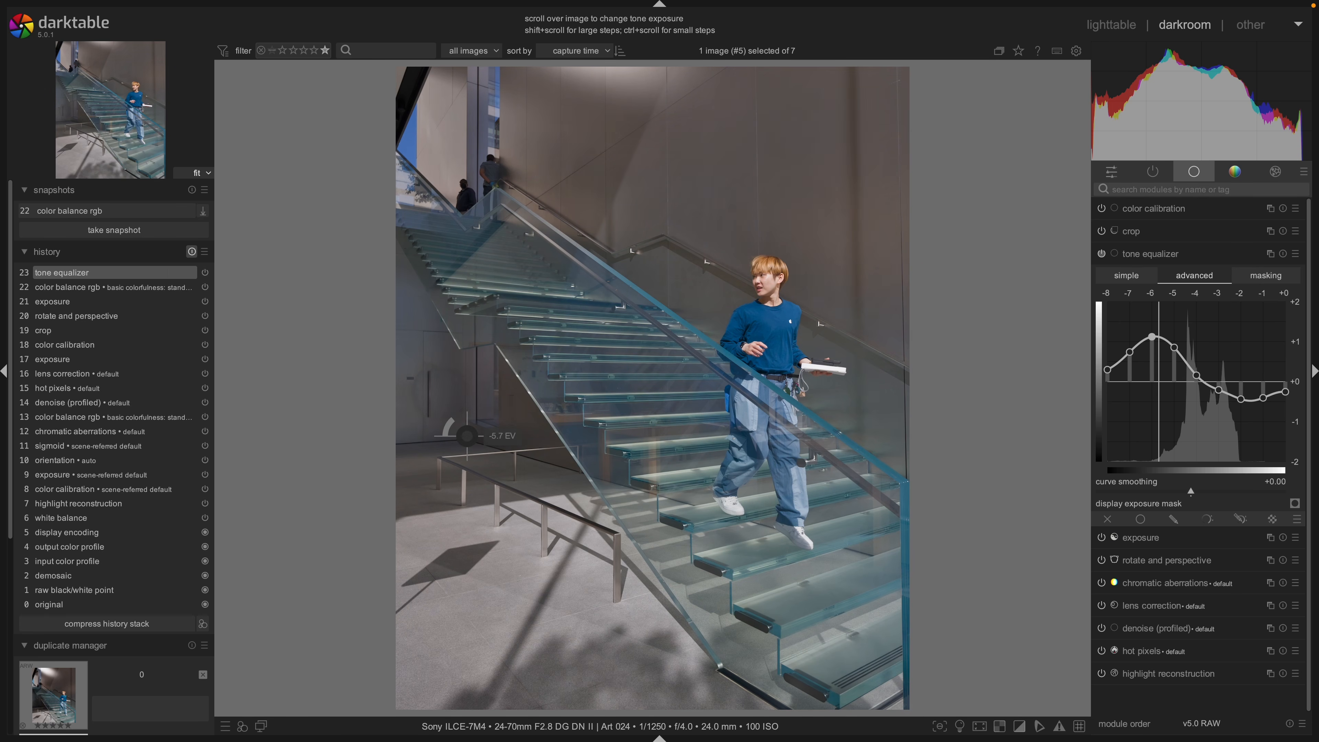
pyautogui.scroll(3, 467, 435)
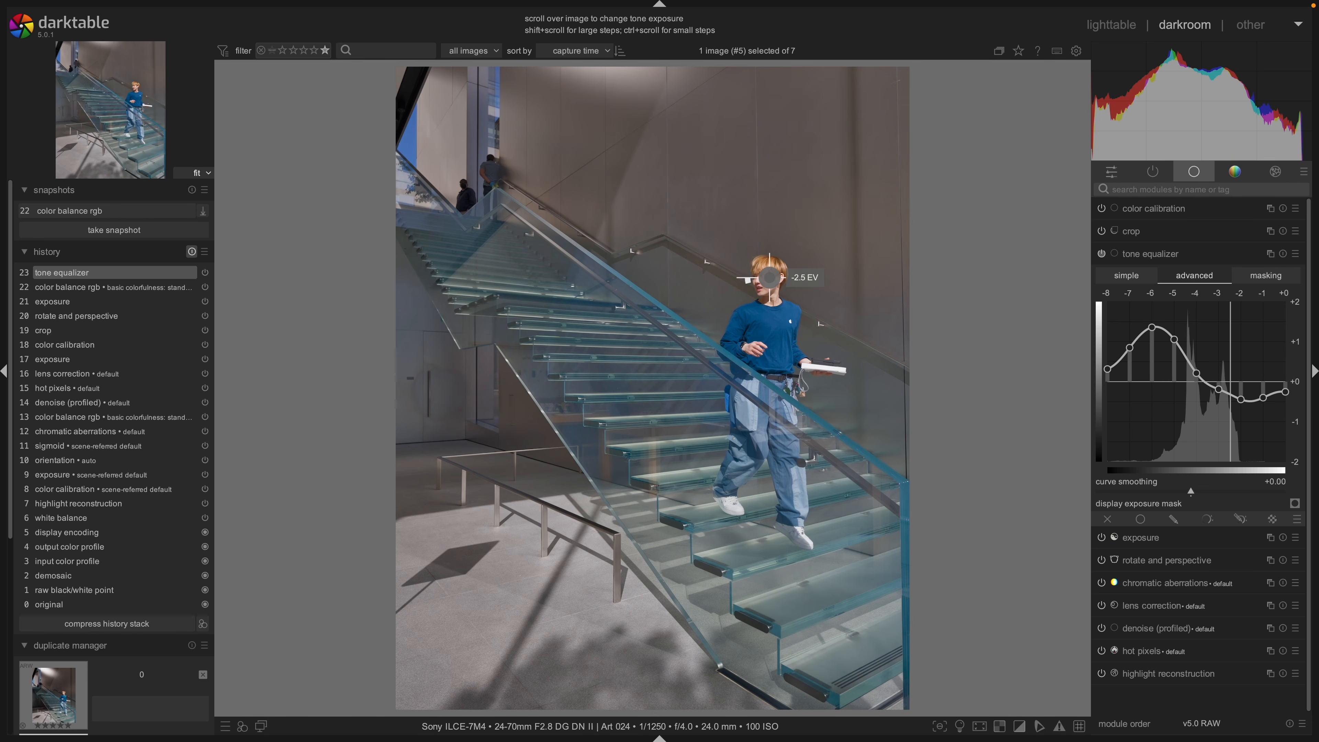
pyautogui.scroll(-2, 769, 278)
pyautogui.scroll(-2, 769, 277)
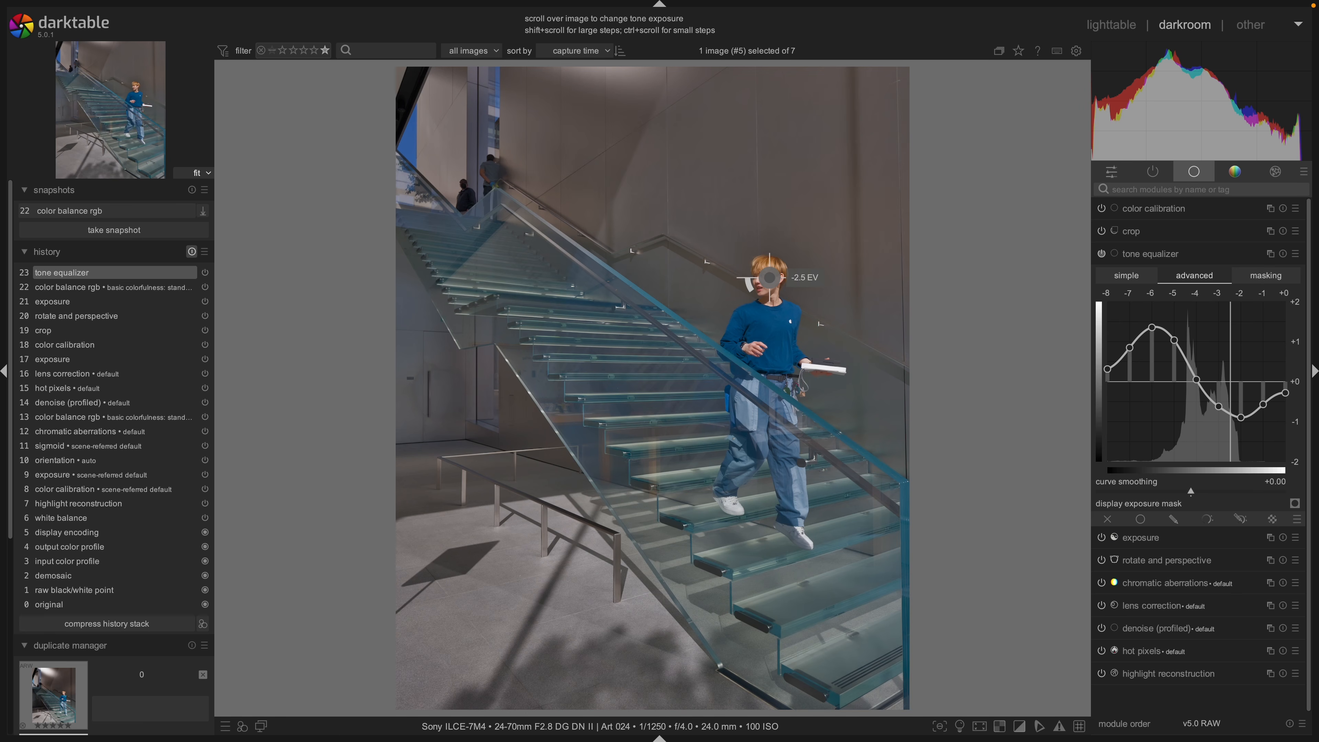
pyautogui.scroll(2, 770, 278)
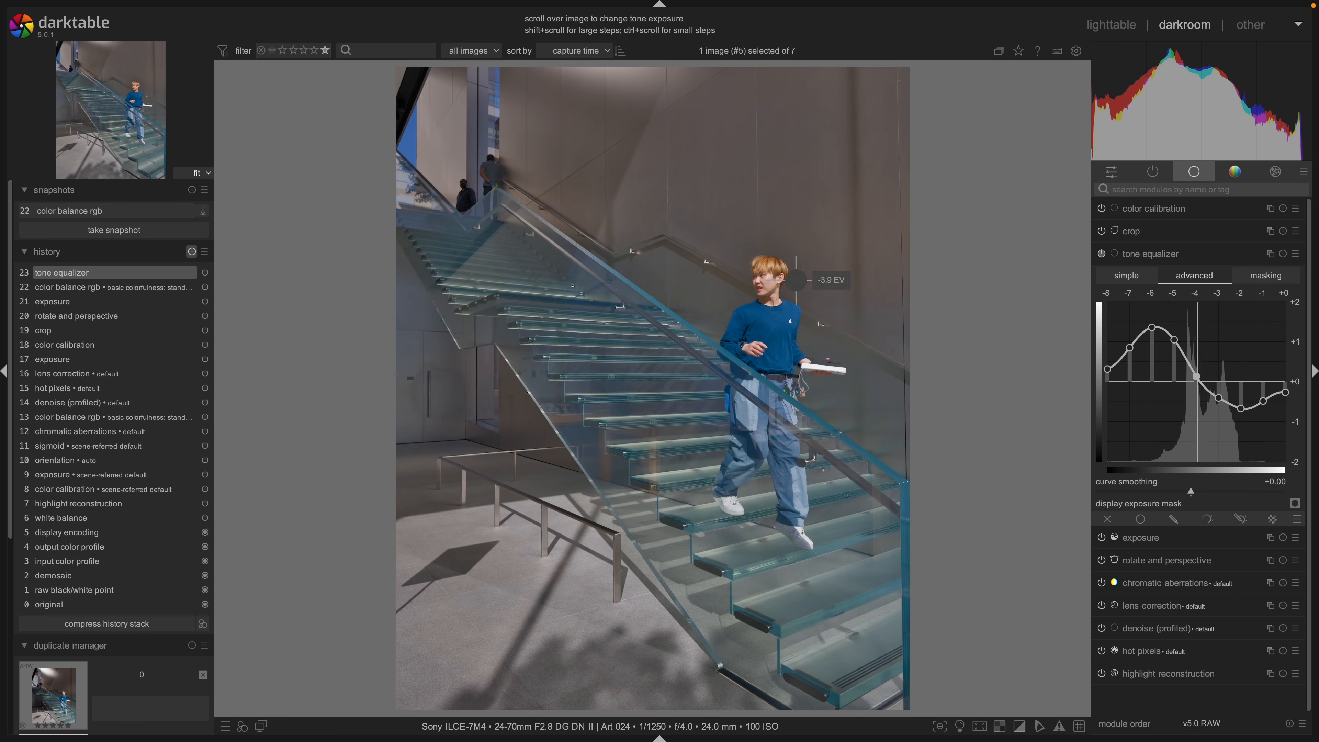
pyautogui.scroll(4, 461, 422)
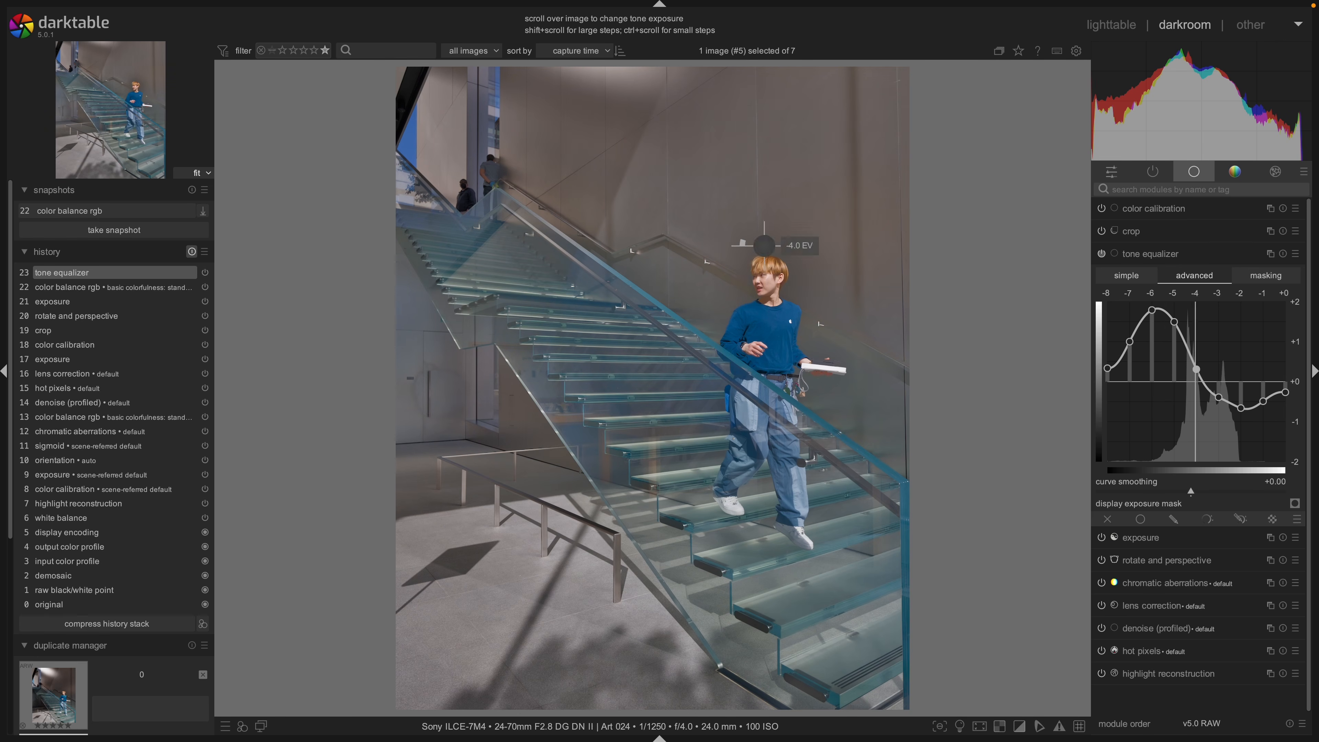
pyautogui.scroll(-3, 568, 358)
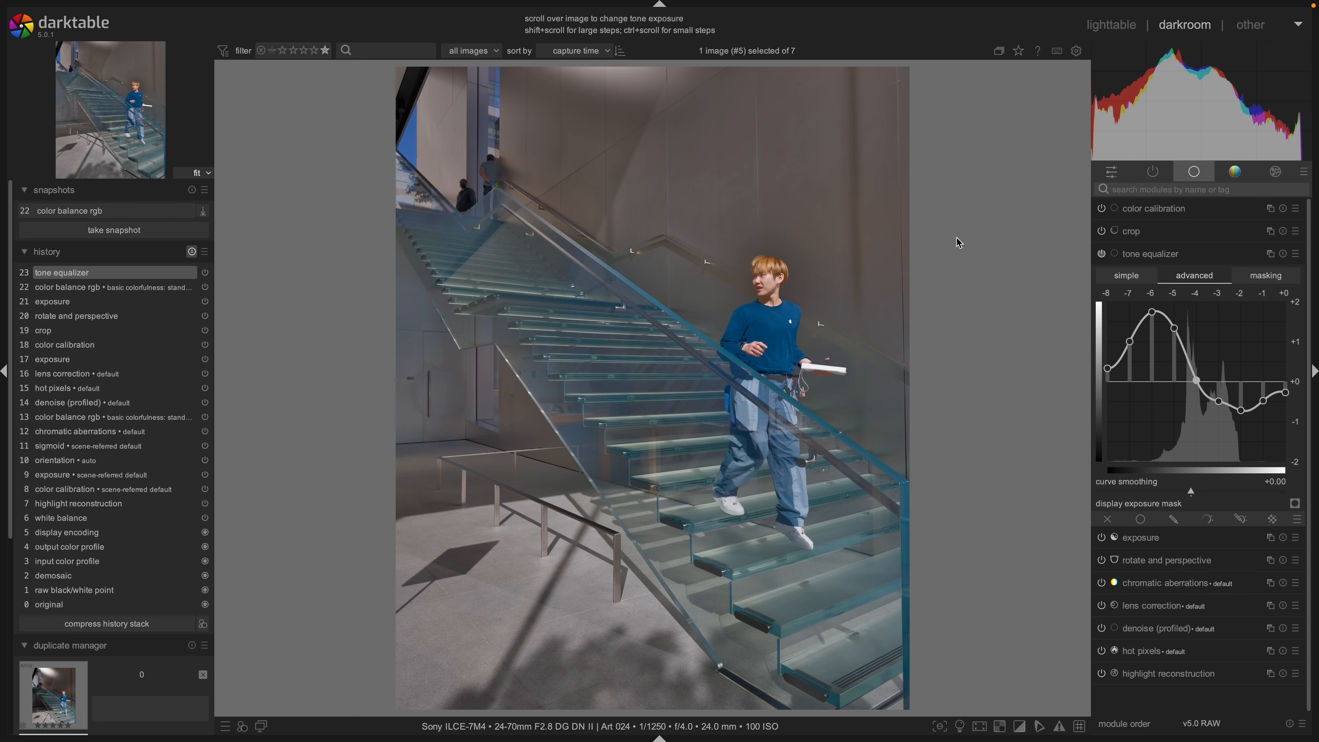
# Reset the tone equalizer, turn it off, and collapse the module.
pyautogui.click(1283, 254)
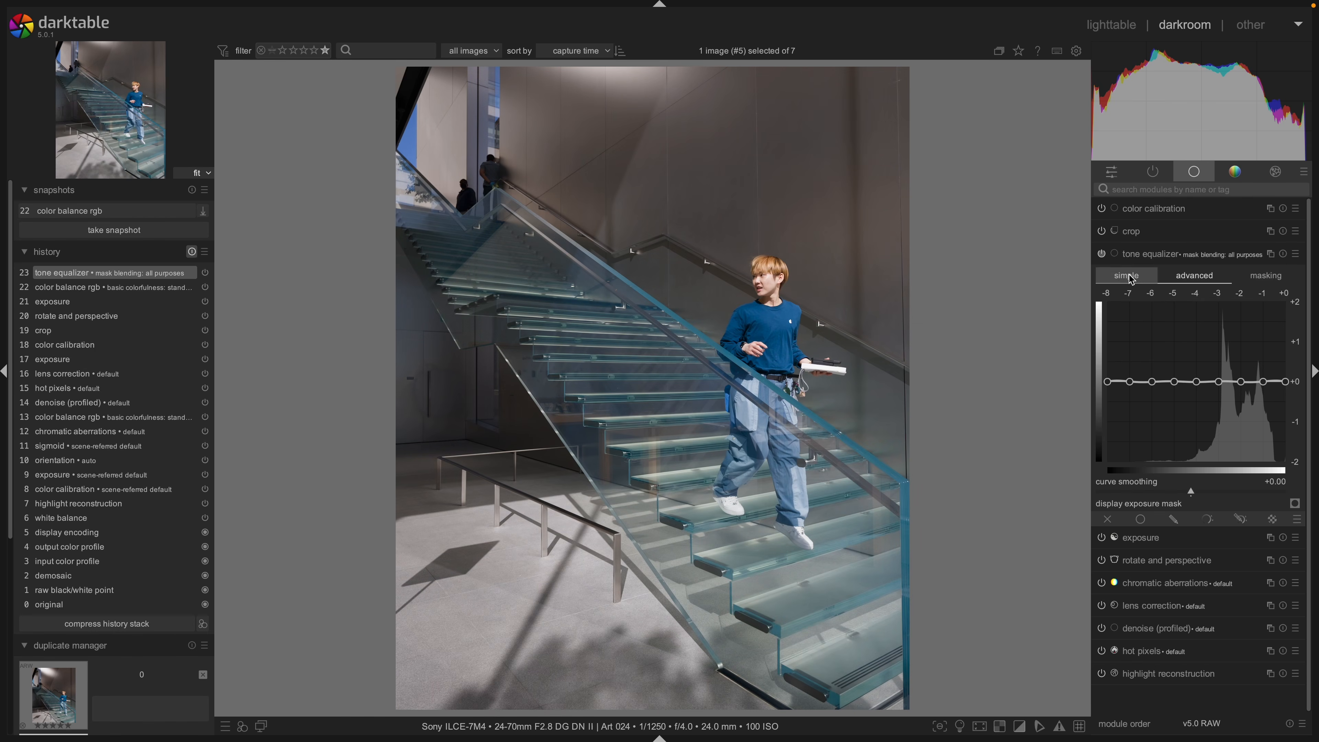
pyautogui.click(1171, 255)
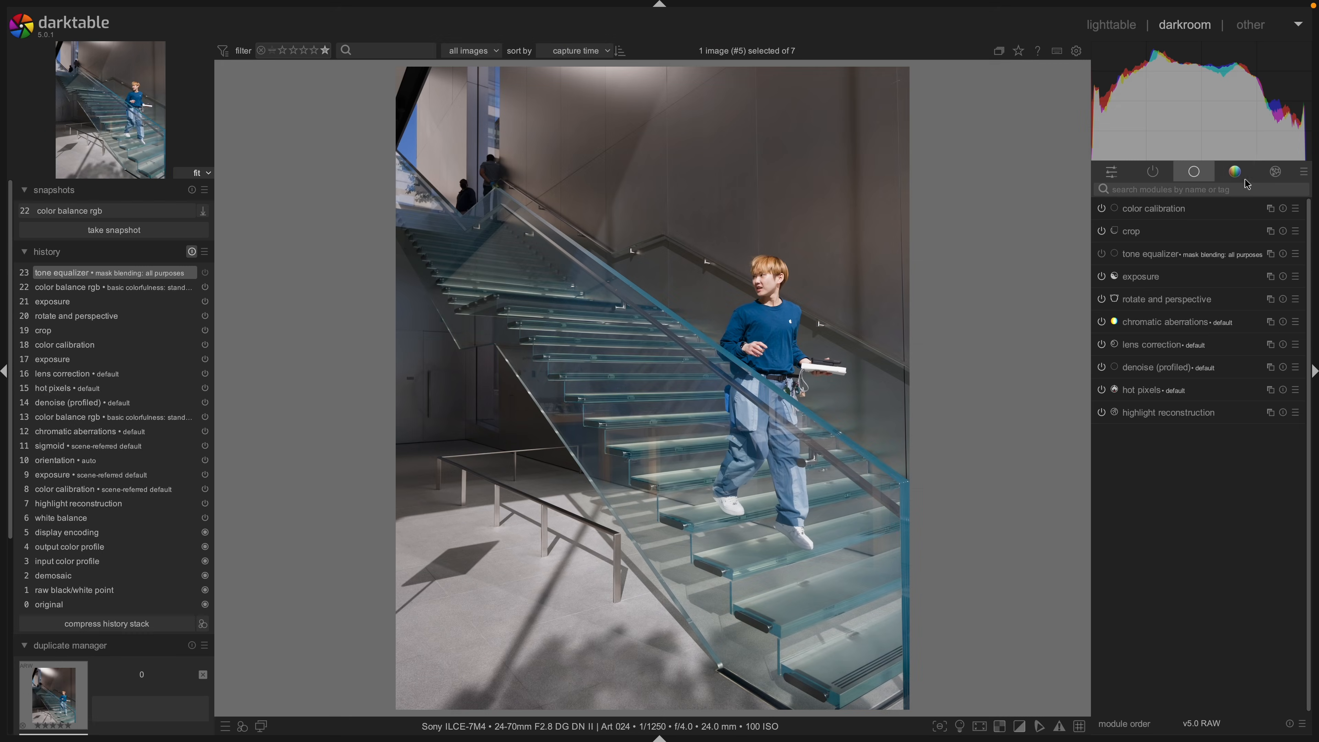
# Open the color balance rgb module among the color modules and apply the preset basic colorfulness: standard.
pyautogui.click(1235, 171)
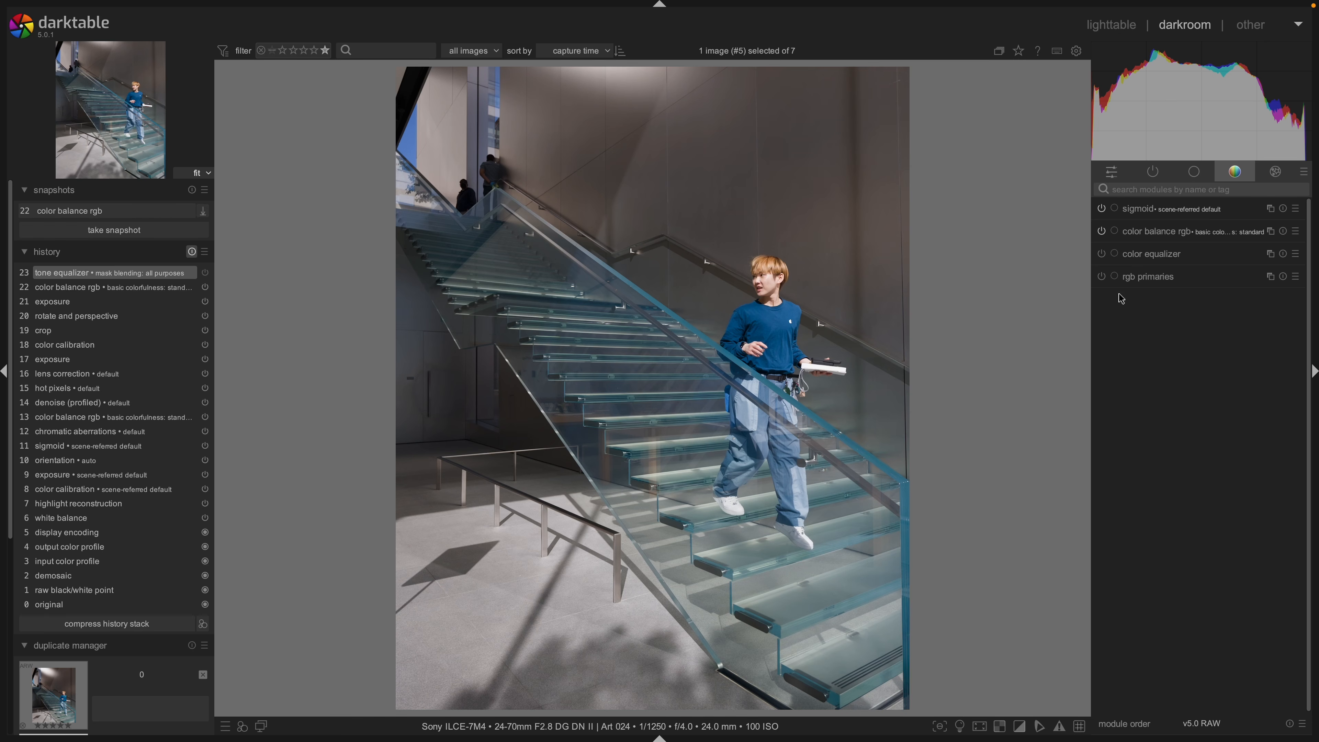
pyautogui.moveTo(1153, 211)
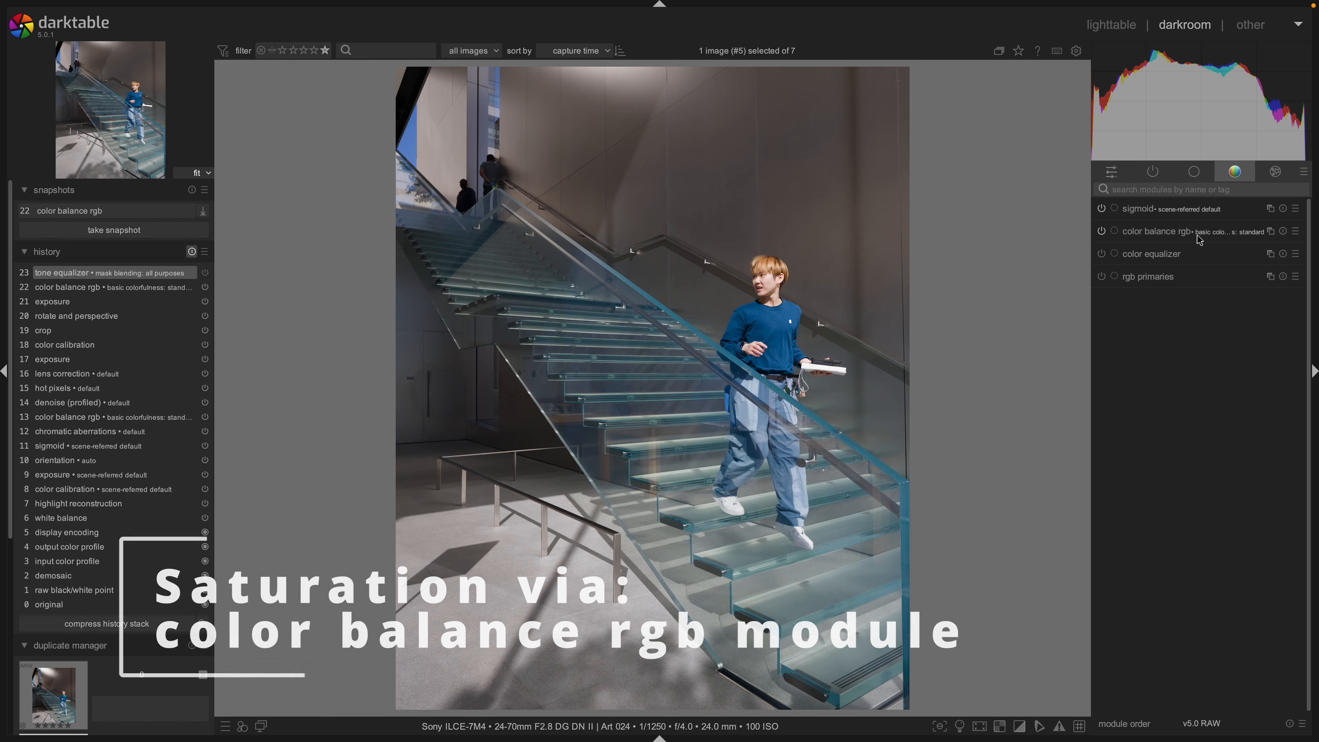
pyautogui.click(1184, 233)
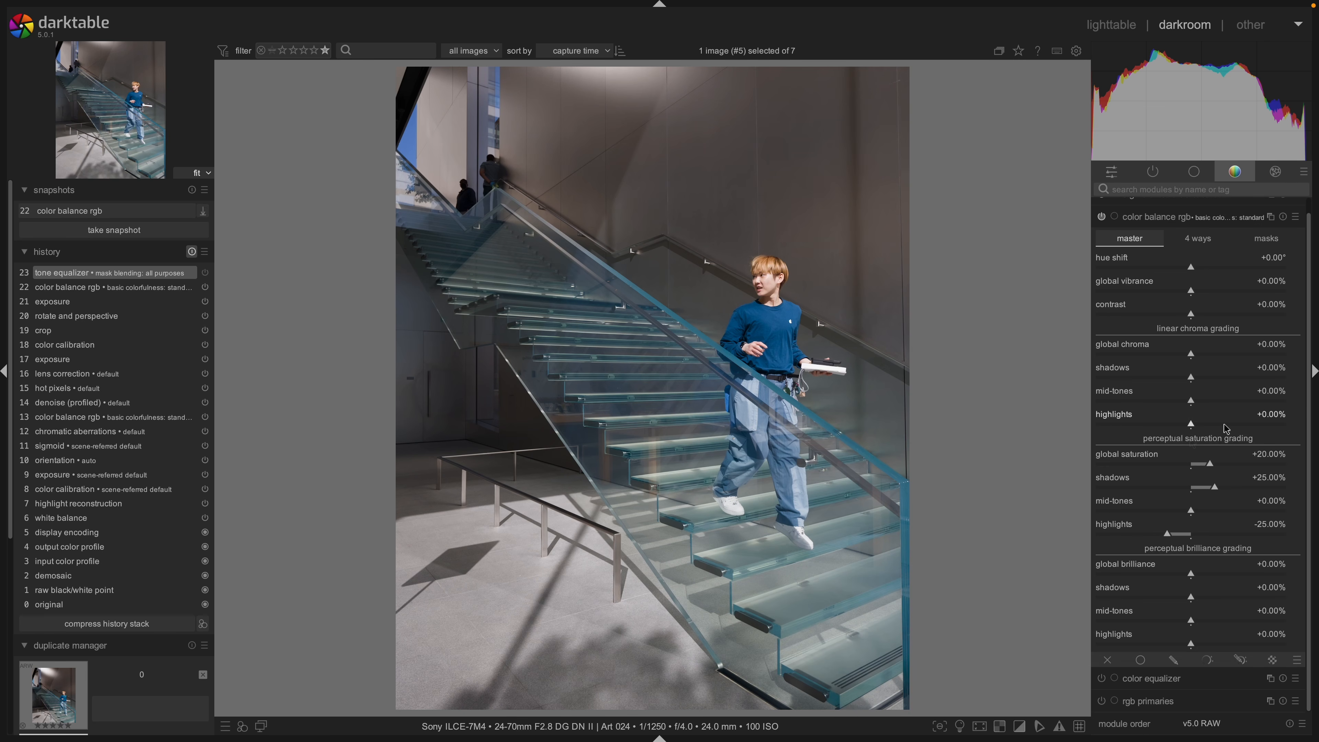
pyautogui.rightClick(1193, 218)
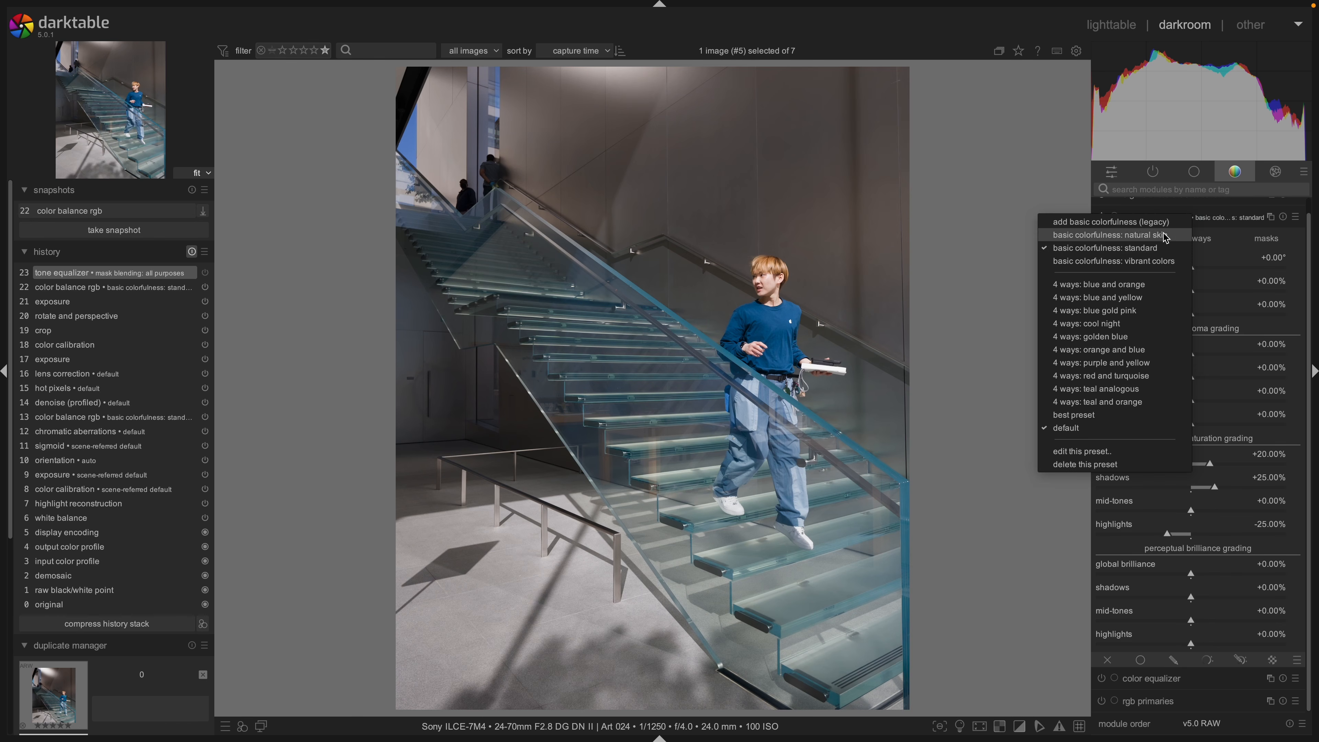
pyautogui.click(1157, 250)
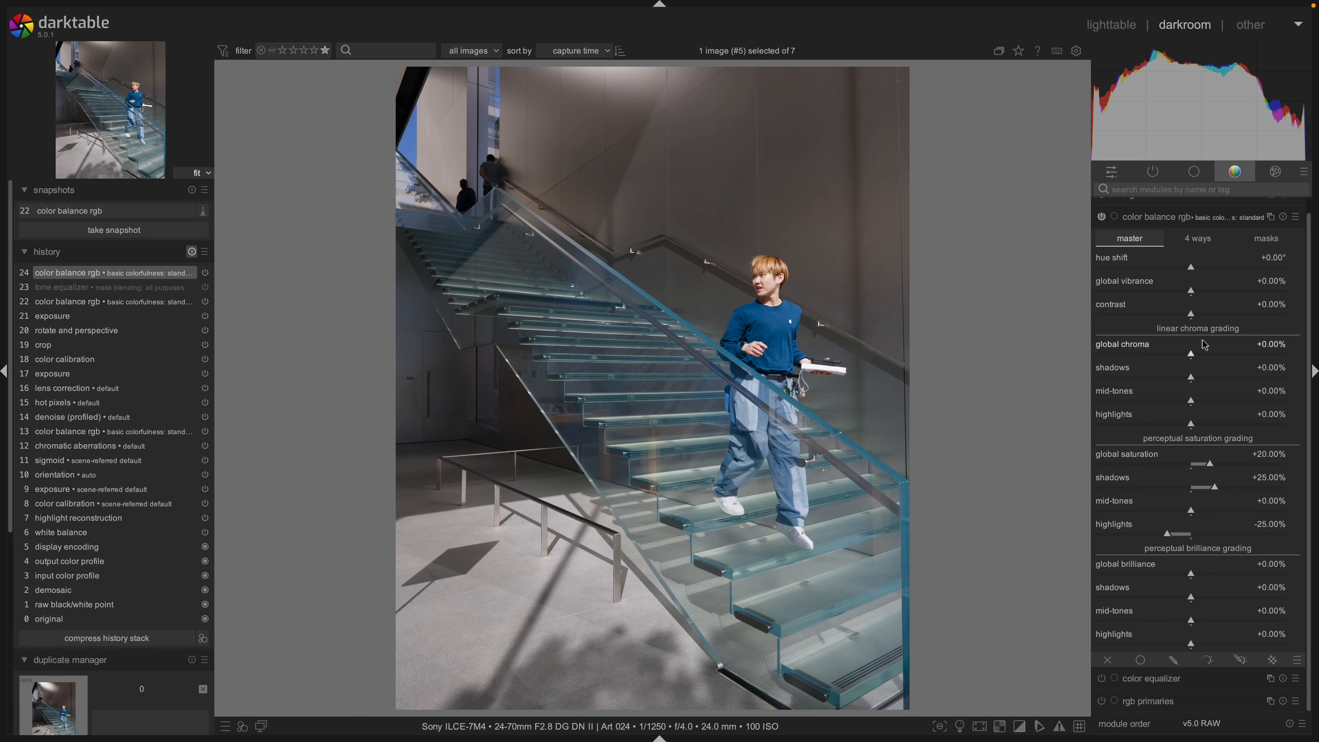
pyautogui.rightClick(1179, 225)
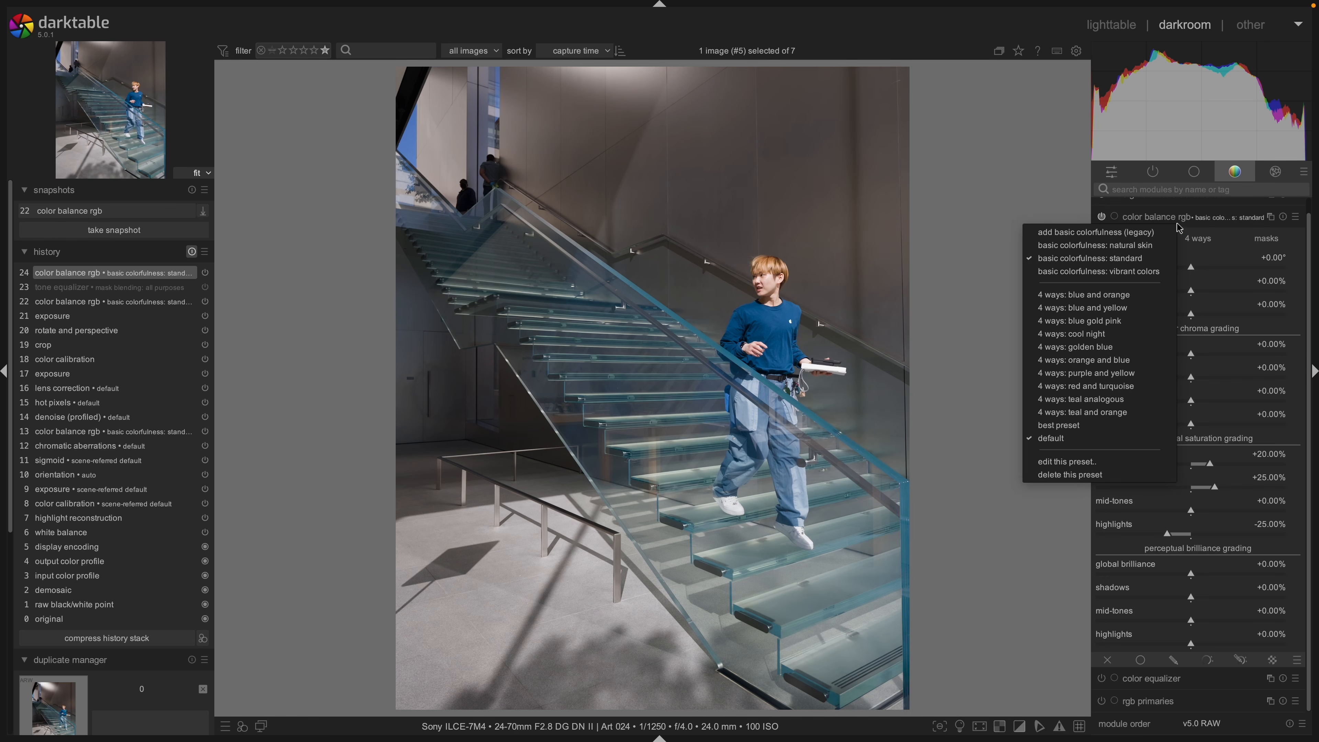
pyautogui.click(1138, 259)
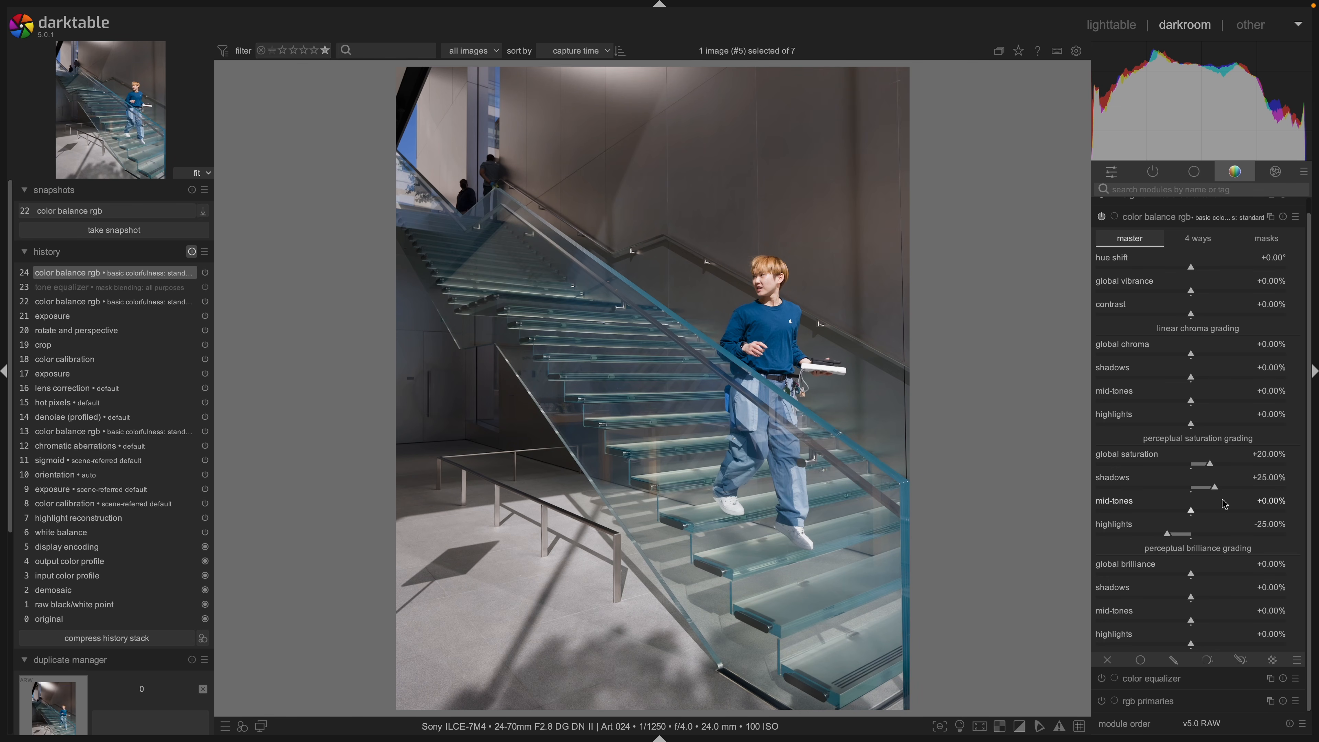
# Try perceptual saturation of +48.74% for shadows and -37.91% for highlights, and reapply the preset basic colorfulness: standard.
pyautogui.moveTo(1220, 493)
pyautogui.mouseDown()
pyautogui.moveTo(1254, 490)
pyautogui.moveTo(1242, 491)
pyautogui.mouseUp()
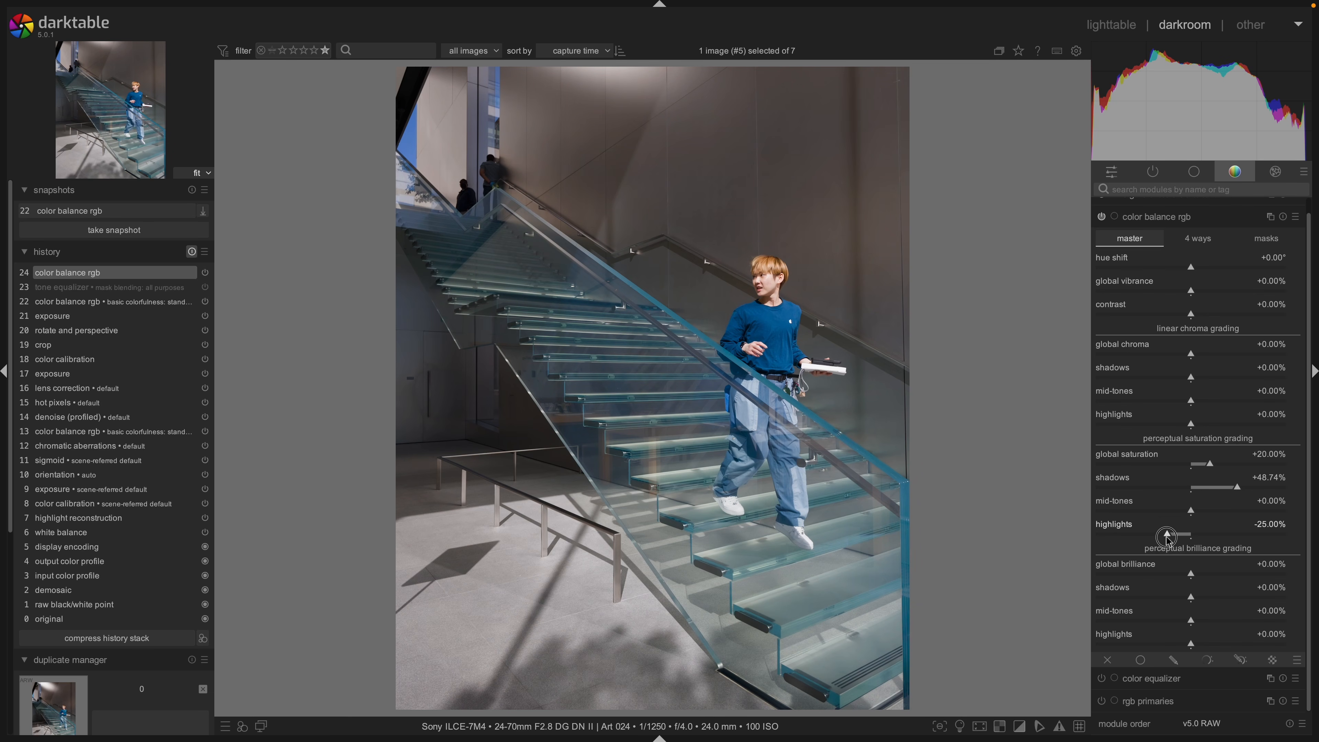
pyautogui.moveTo(1168, 539)
pyautogui.mouseDown()
pyautogui.moveTo(1145, 536)
pyautogui.moveTo(1315, 526)
pyautogui.moveTo(1122, 529)
pyautogui.moveTo(1261, 529)
pyautogui.moveTo(1155, 530)
pyautogui.mouseUp()
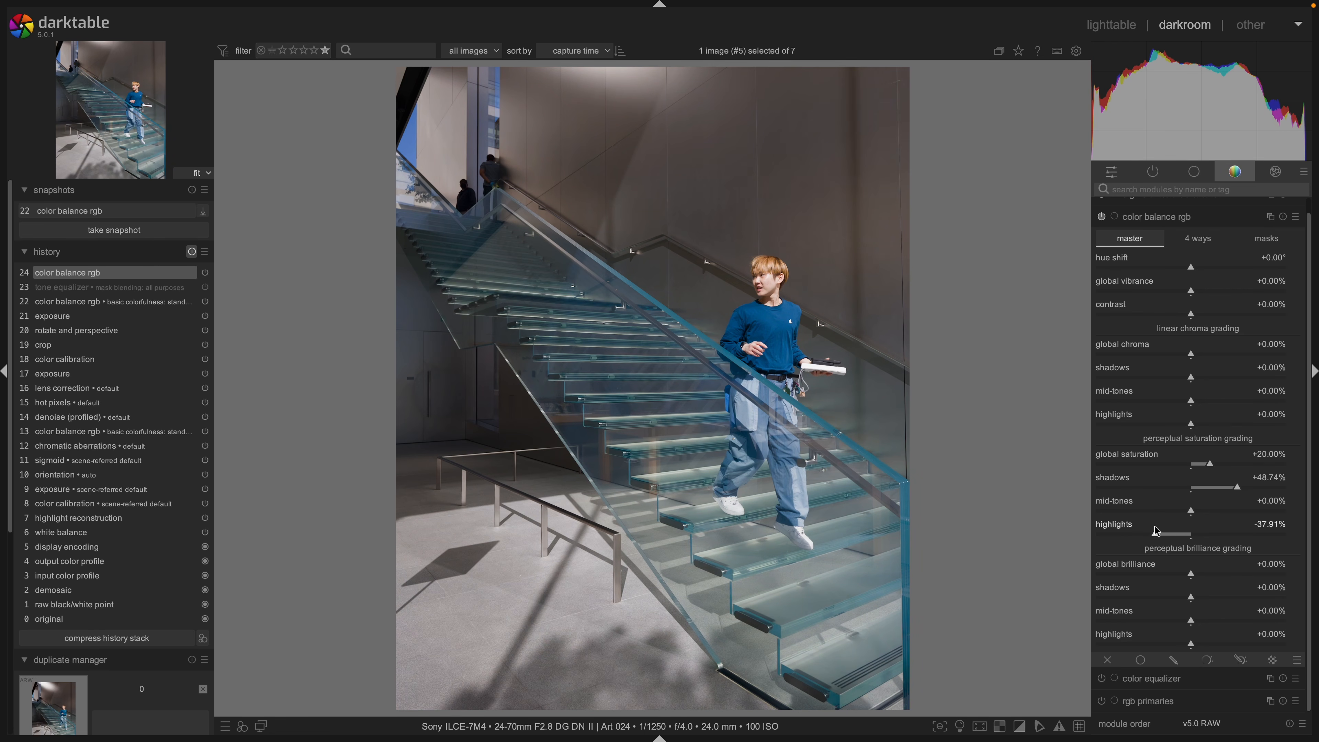
pyautogui.rightClick(1150, 224)
pyautogui.click(1194, 257)
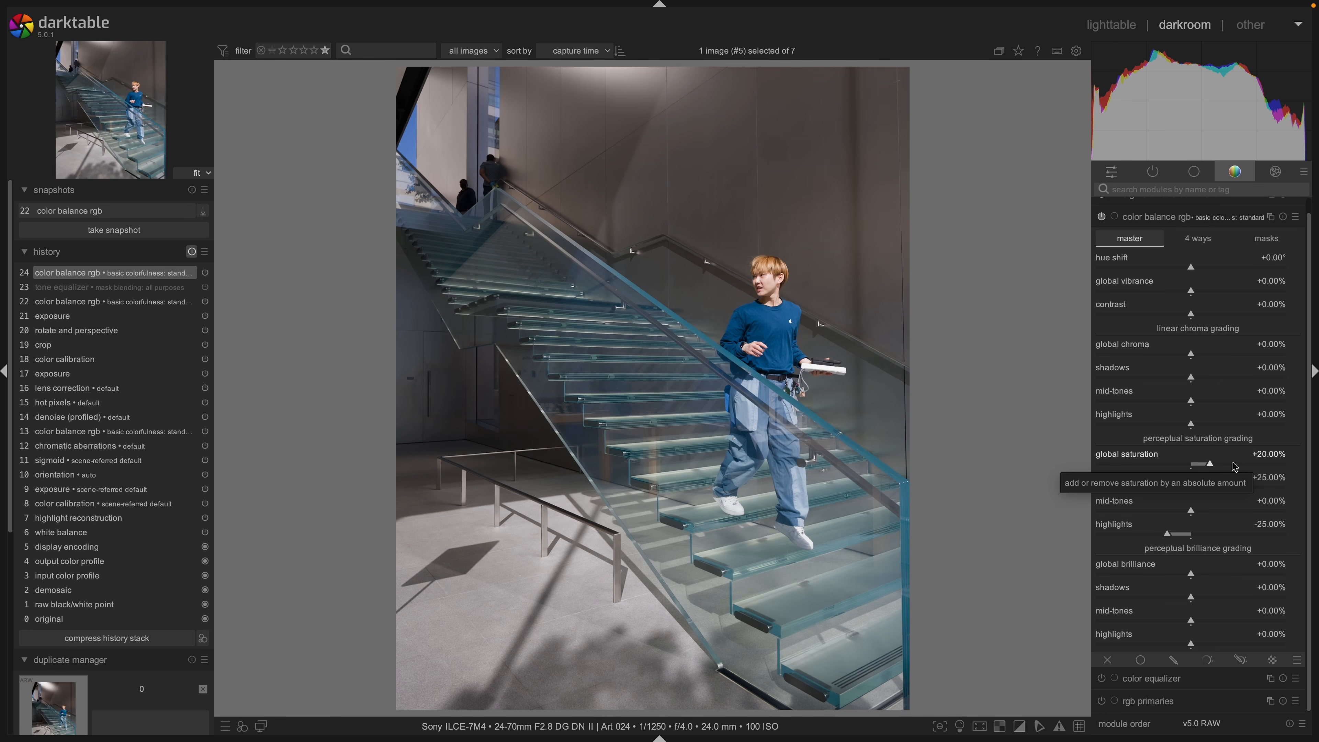
# Set global saturation to +19.86%, try a higher global chroma, and reset global chroma to 0%.
pyautogui.moveTo(1215, 468)
pyautogui.mouseDown()
pyautogui.moveTo(1300, 468)
pyautogui.moveTo(1189, 465)
pyautogui.moveTo(1281, 466)
pyautogui.moveTo(1211, 466)
pyautogui.mouseUp()
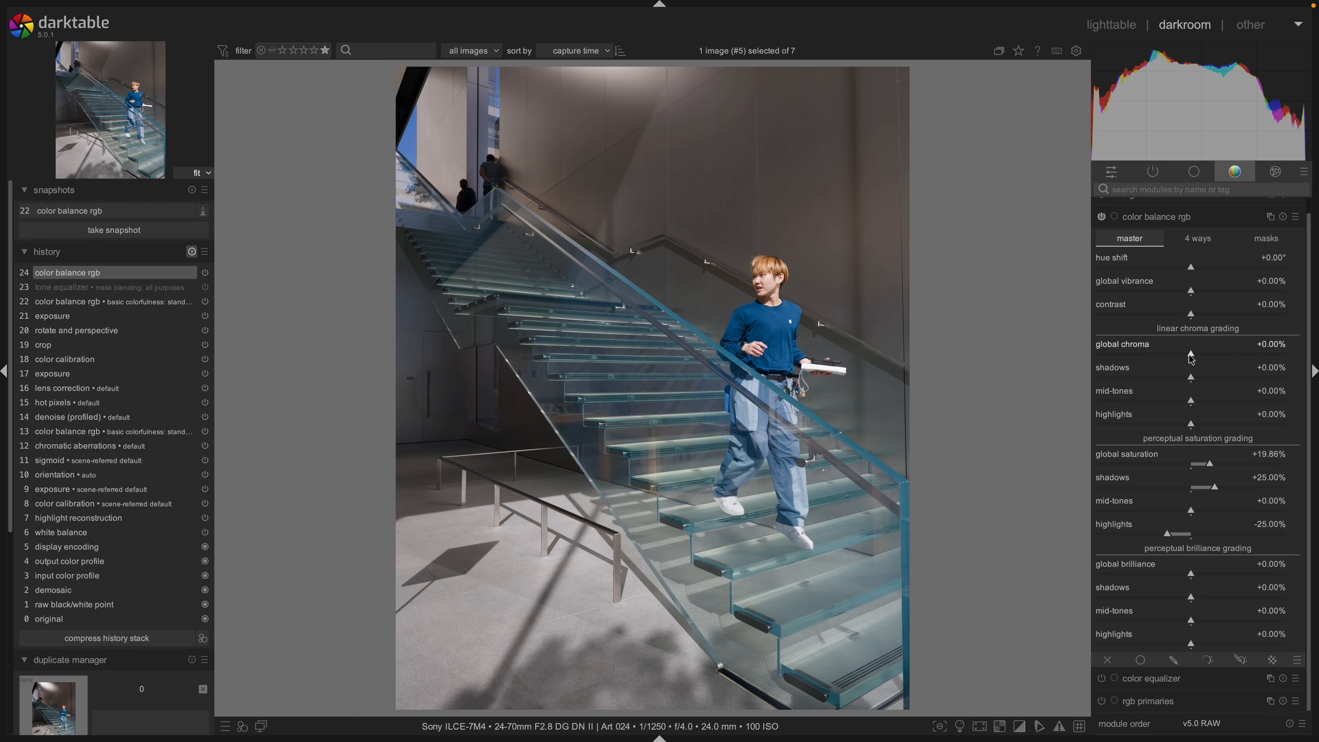
pyautogui.moveTo(1192, 359); pyautogui.dragTo(1245, 358)
pyautogui.doubleClick(1245, 357)
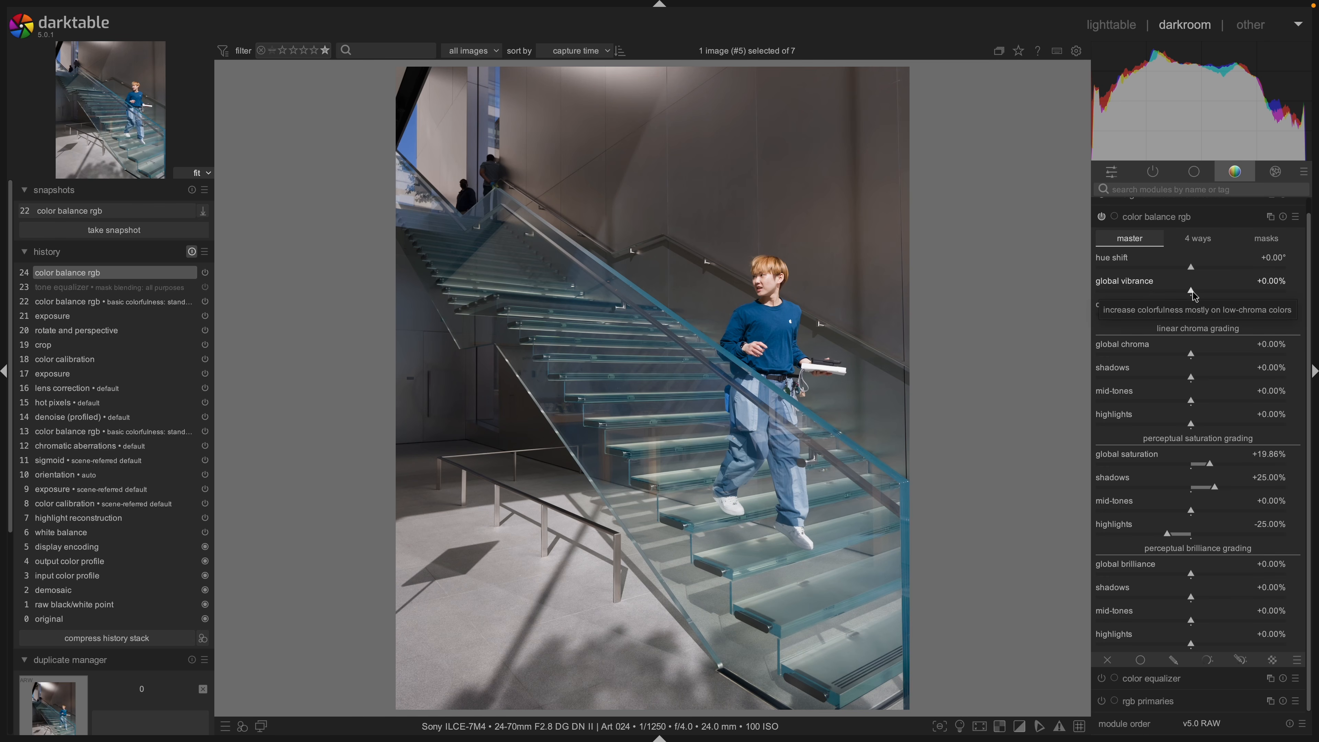
# Raise global vibrance in color balance rgb to +44.58%.
pyautogui.moveTo(1194, 297); pyautogui.dragTo(1234, 296)
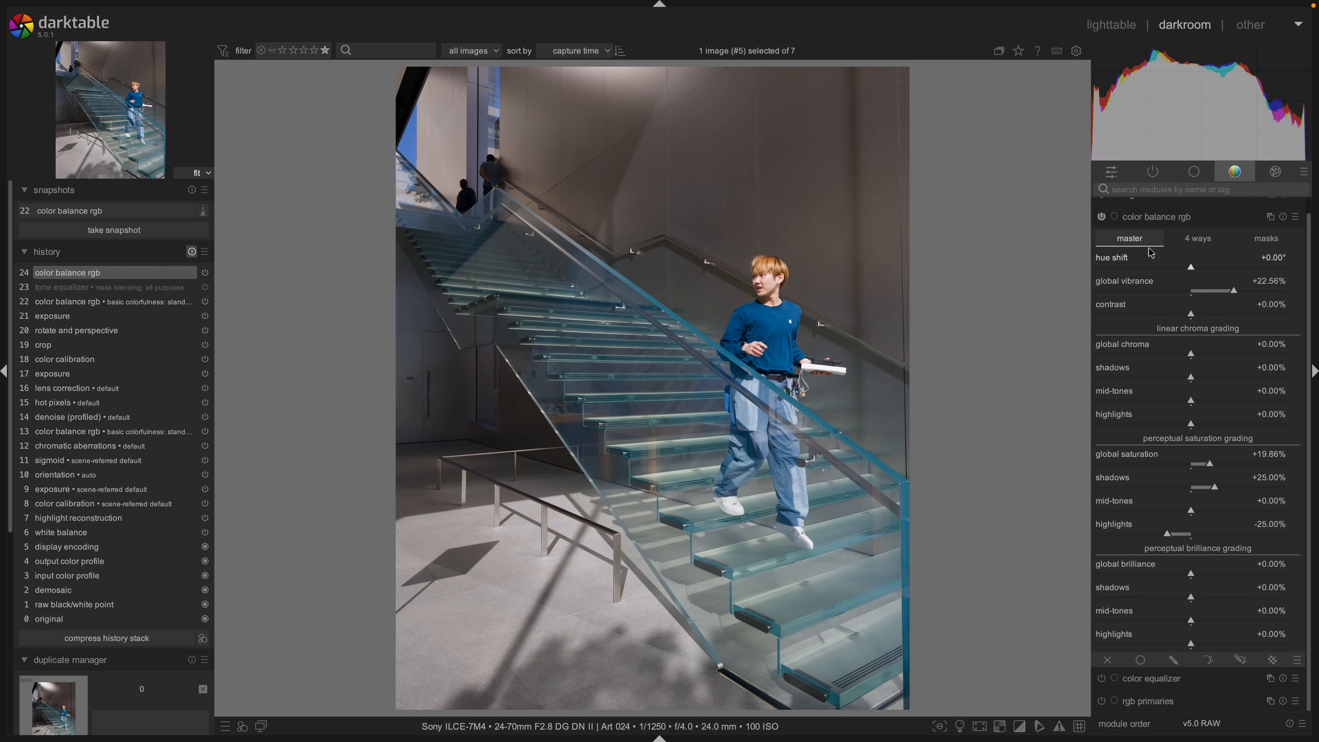
pyautogui.rightClick(1152, 227)
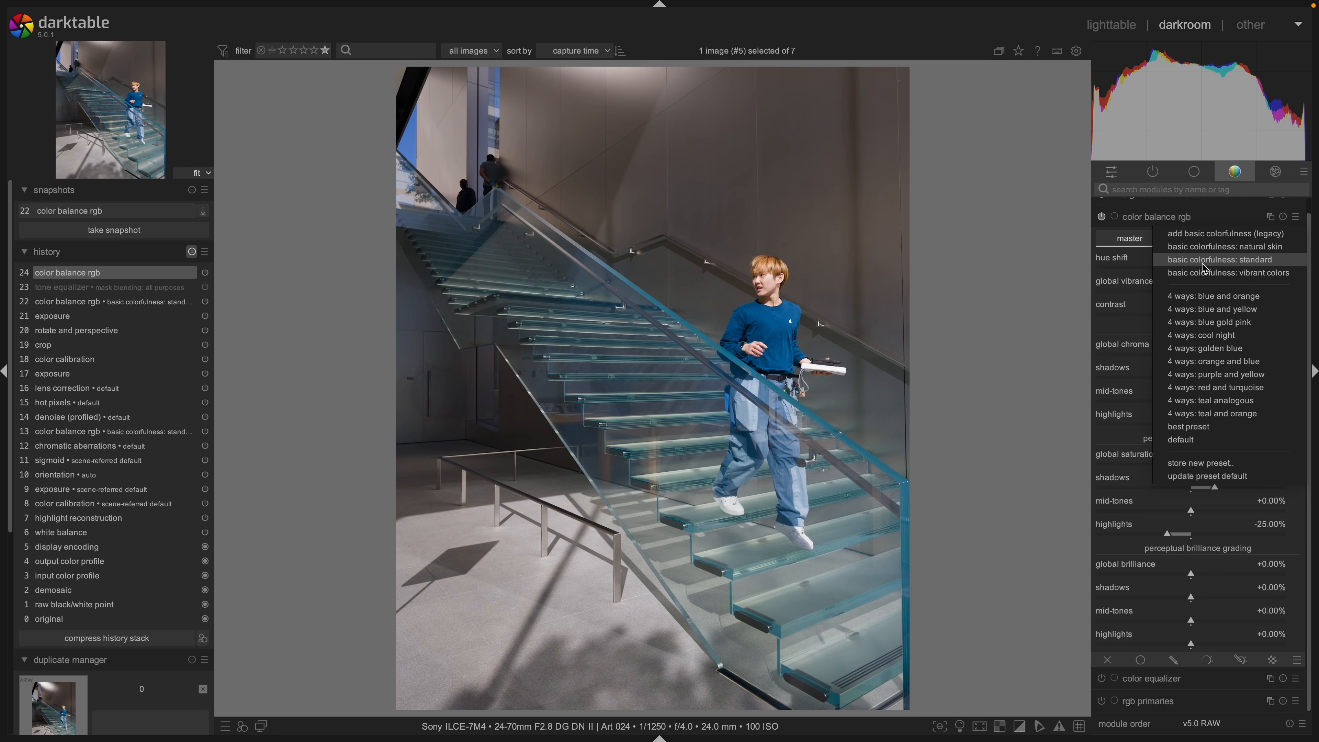
pyautogui.click(1138, 263)
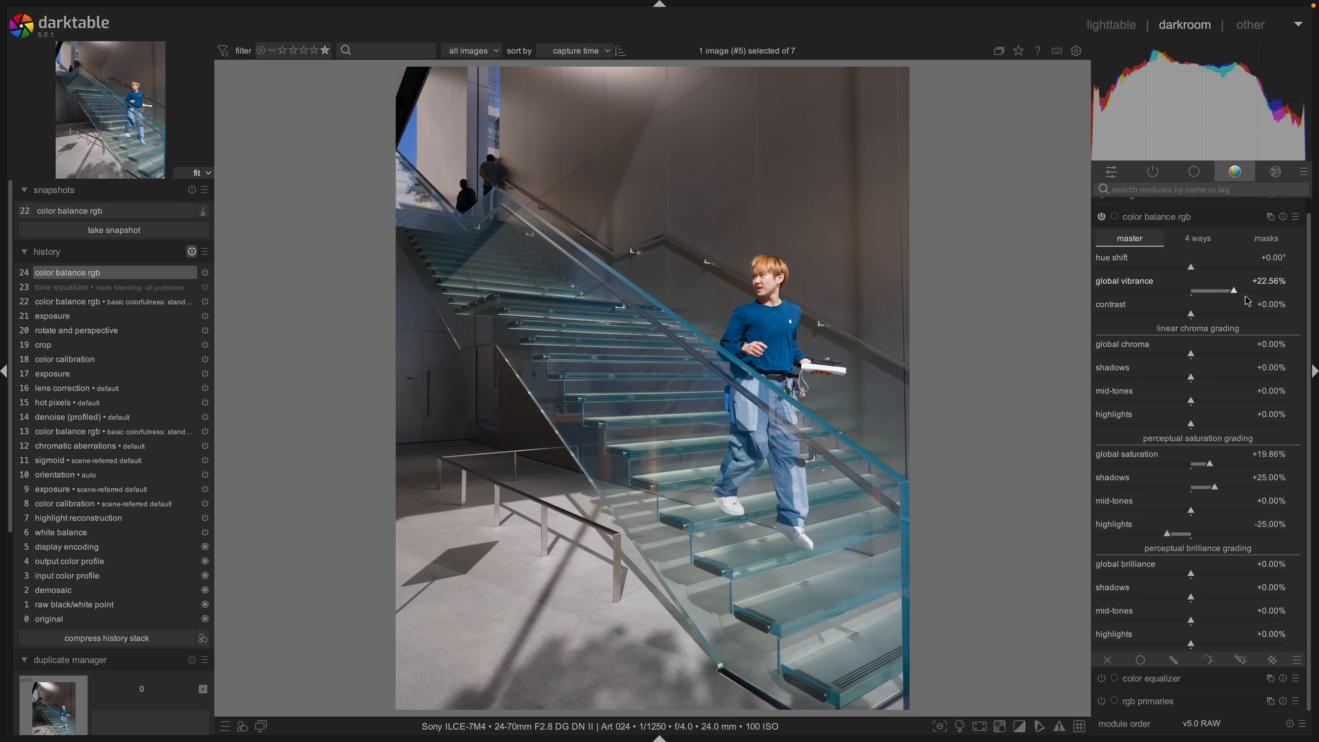
pyautogui.moveTo(1233, 292)
pyautogui.mouseDown()
pyautogui.moveTo(1197, 290)
pyautogui.moveTo(1283, 292)
pyautogui.moveTo(1203, 283)
pyautogui.moveTo(1256, 284)
pyautogui.moveTo(1234, 284)
pyautogui.mouseUp()
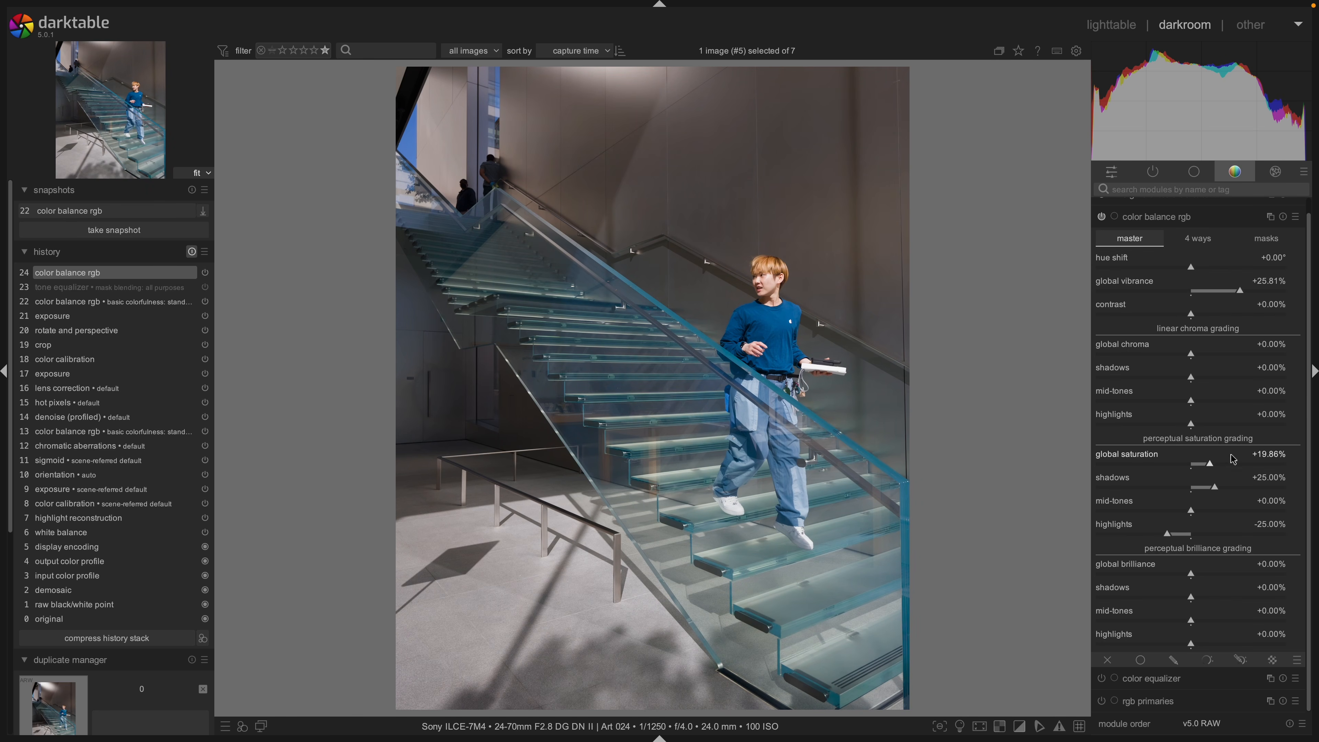
pyautogui.moveTo(1240, 291); pyautogui.dragTo(1276, 294)
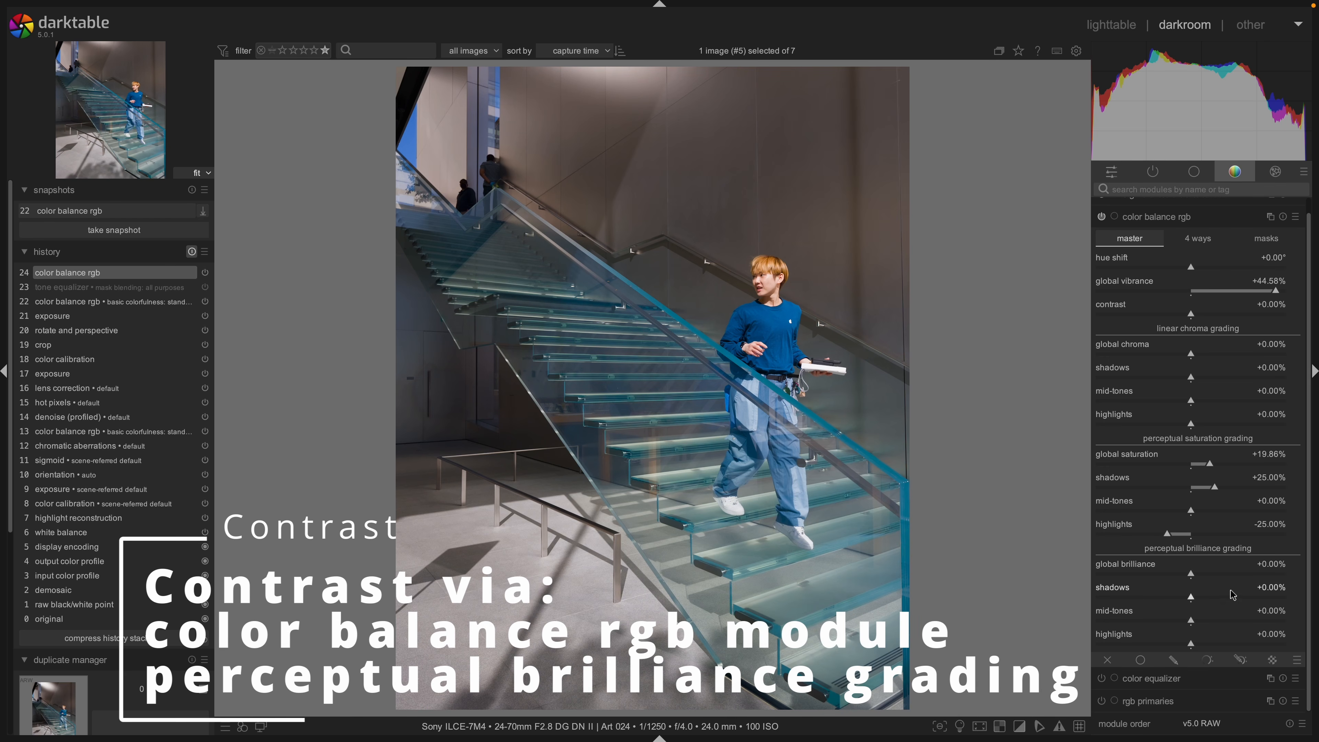
# Try perceptual brilliance of -29.96% for shadows, -26.35% for mid-tones and +29.24% for highlights, and reset all three.
pyautogui.click(1212, 222)
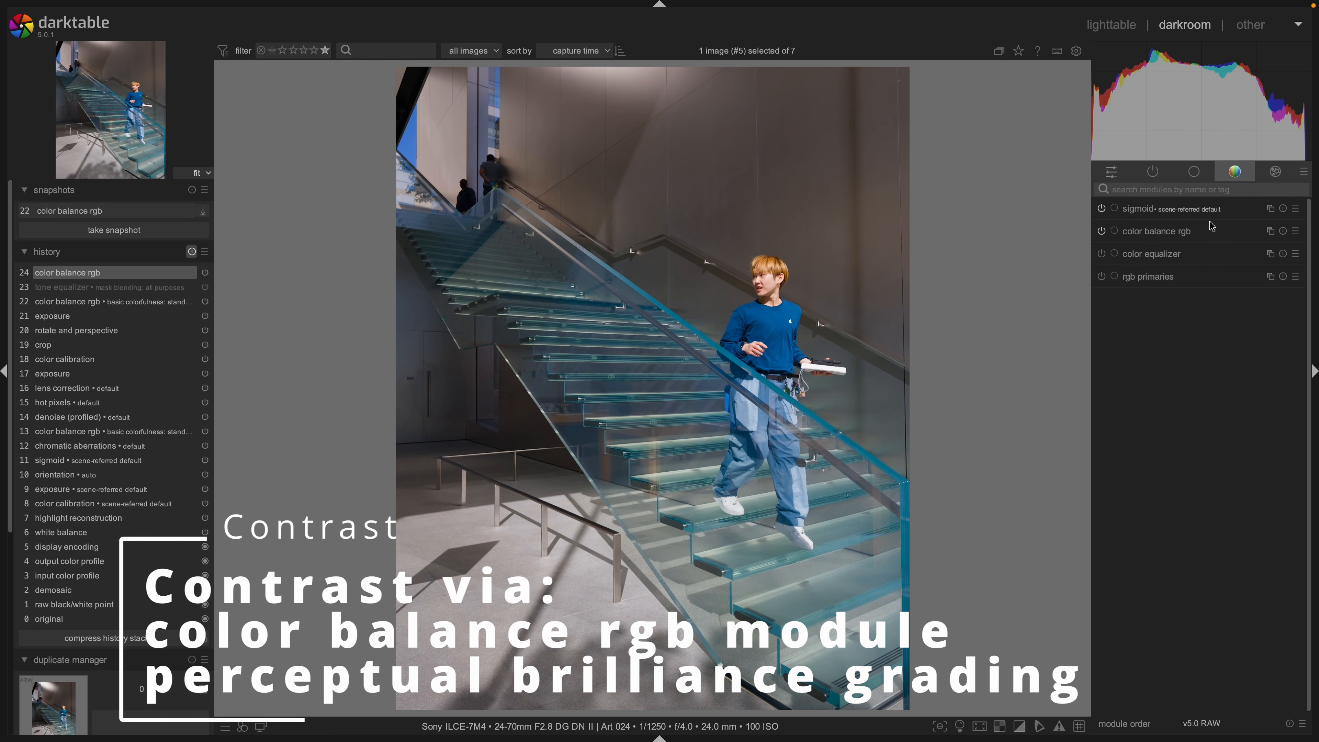
pyautogui.click(1210, 230)
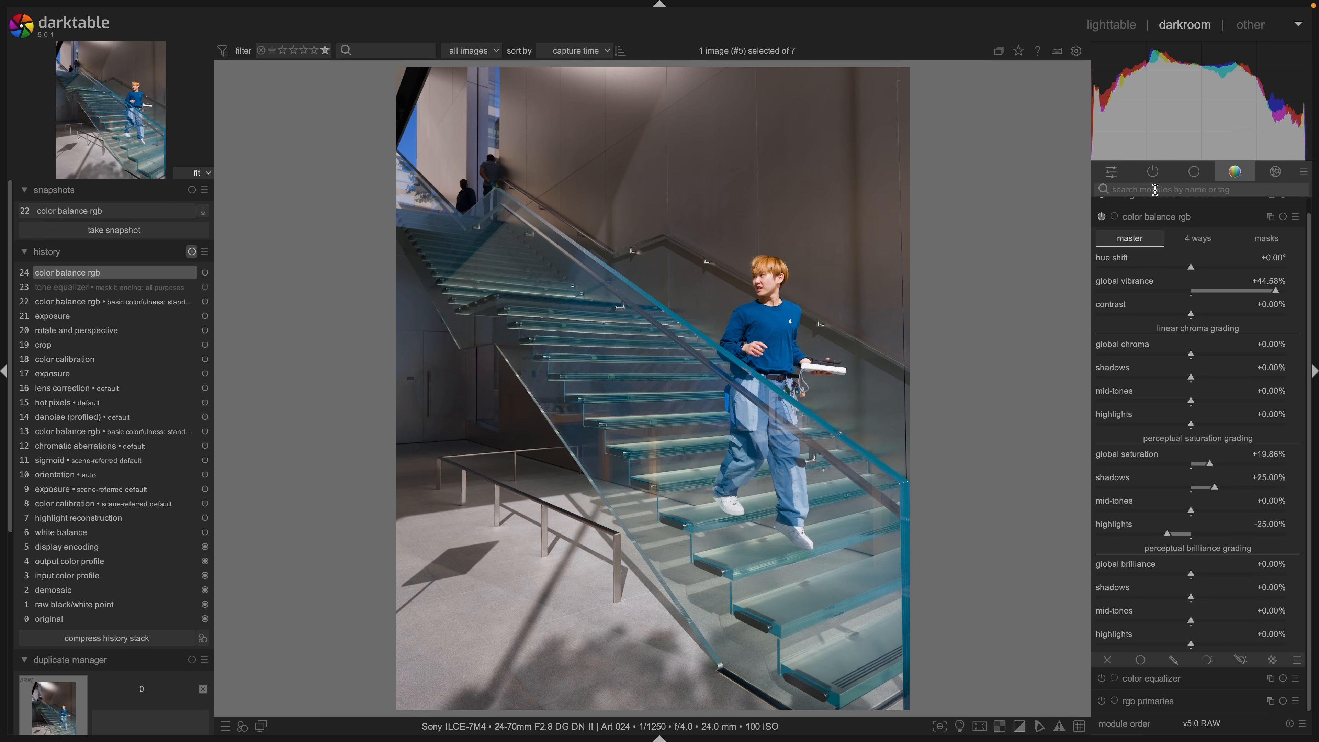
pyautogui.click(1209, 243)
pyautogui.click(1142, 242)
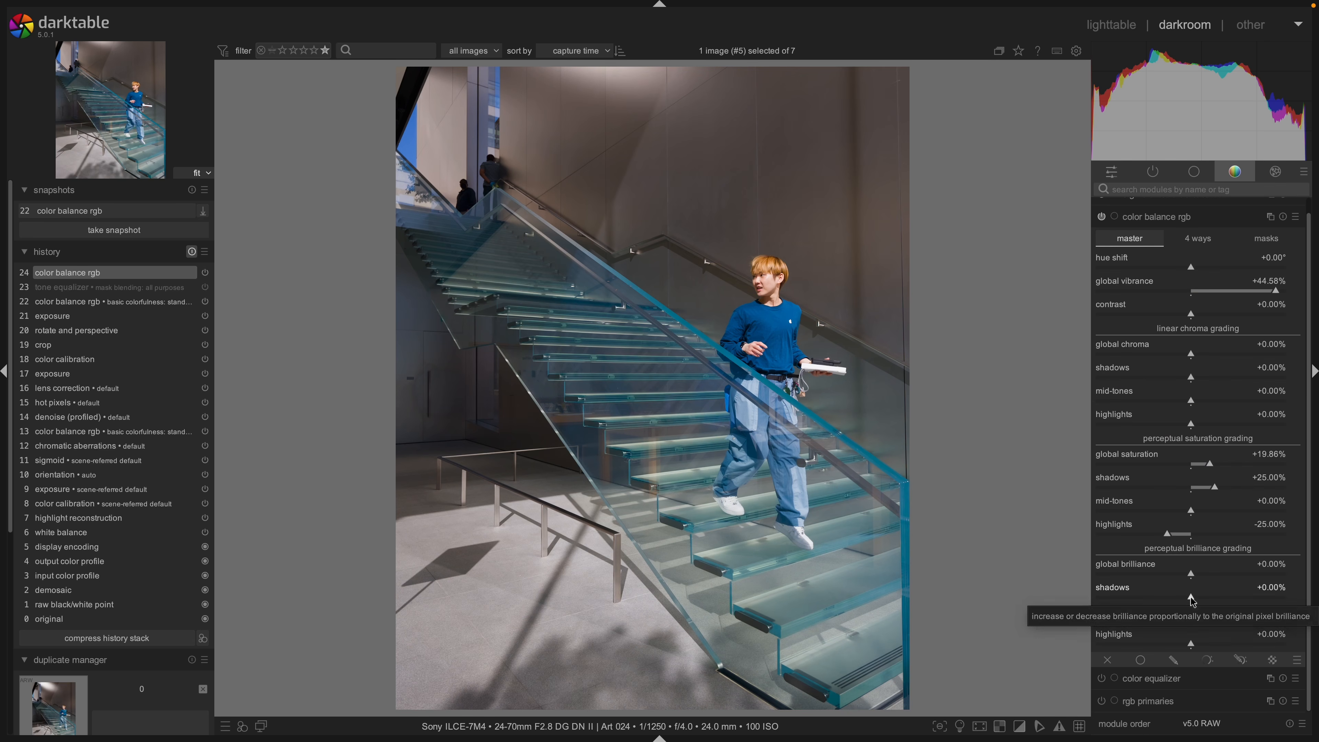
pyautogui.moveTo(1193, 598)
pyautogui.mouseDown()
pyautogui.moveTo(1153, 599)
pyautogui.moveTo(1175, 599)
pyautogui.mouseUp()
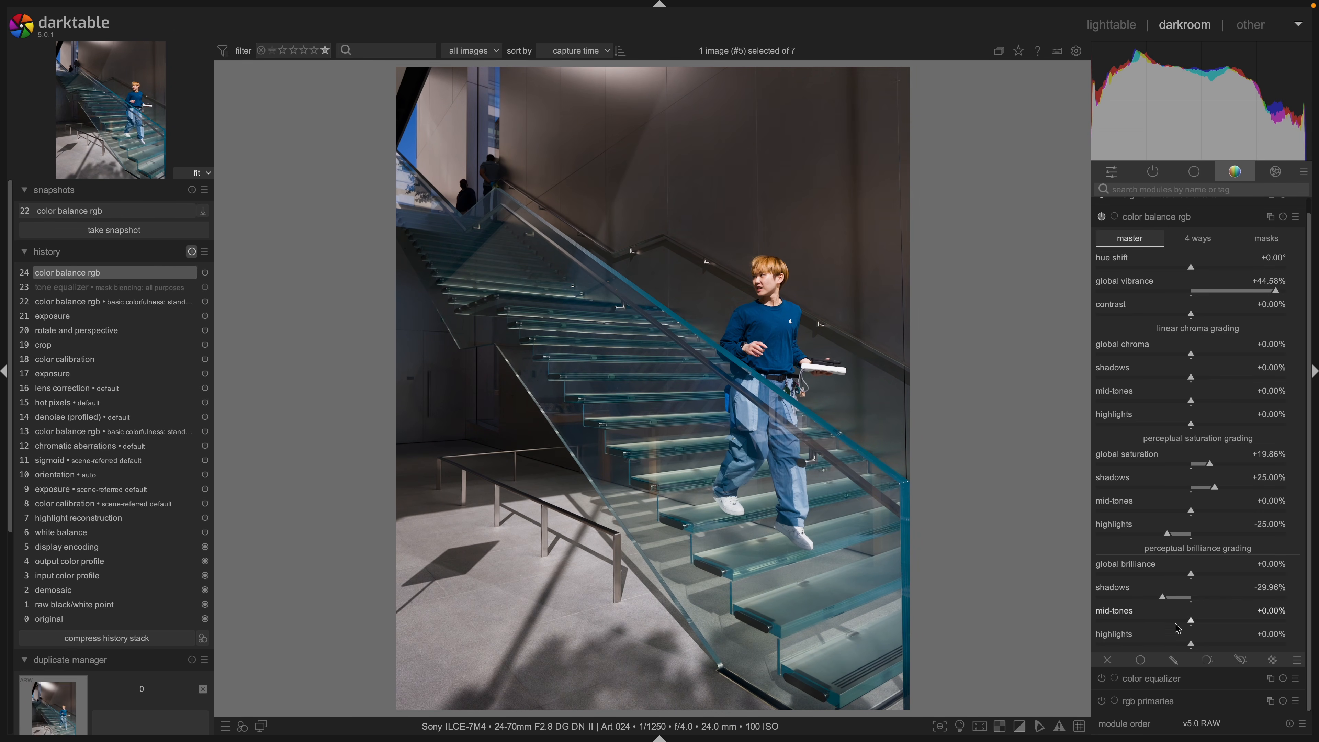
pyautogui.moveTo(1191, 644); pyautogui.dragTo(1167, 621)
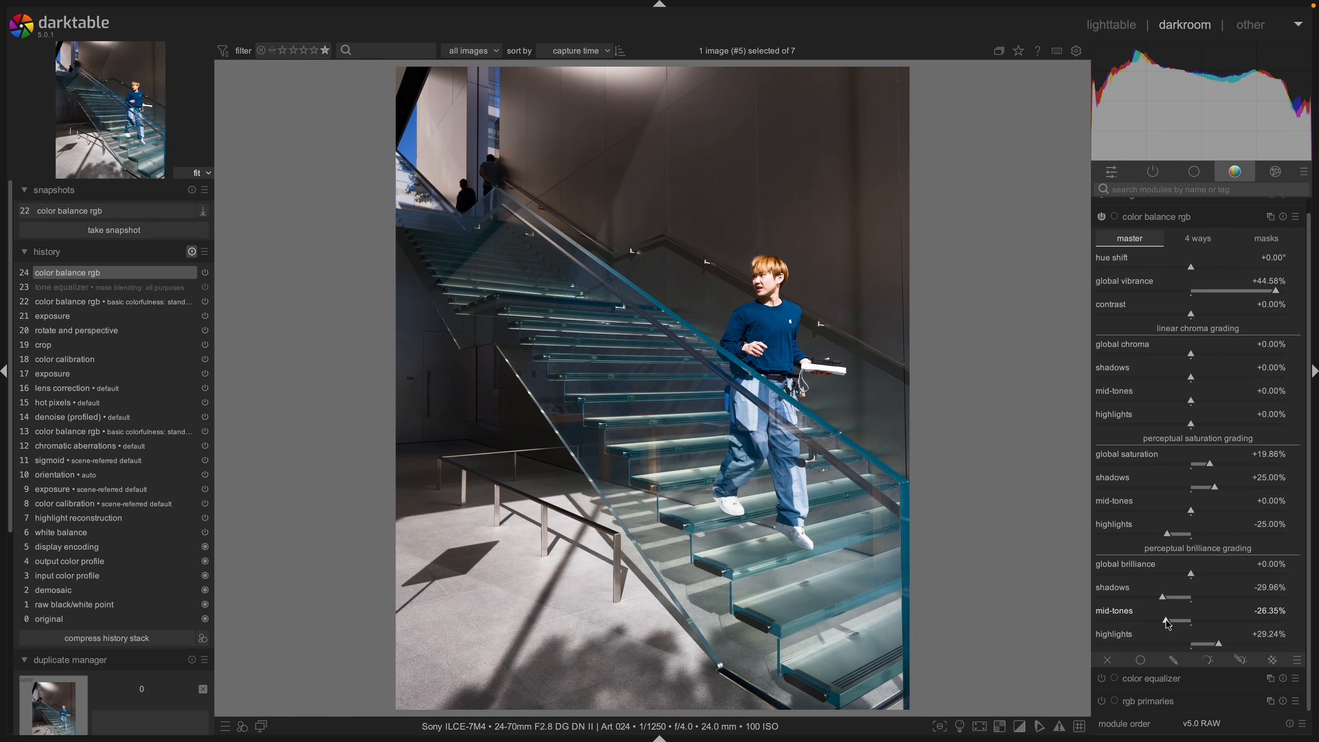
pyautogui.doubleClick(1168, 623)
pyautogui.doubleClick(1207, 644)
pyautogui.doubleClick(1186, 598)
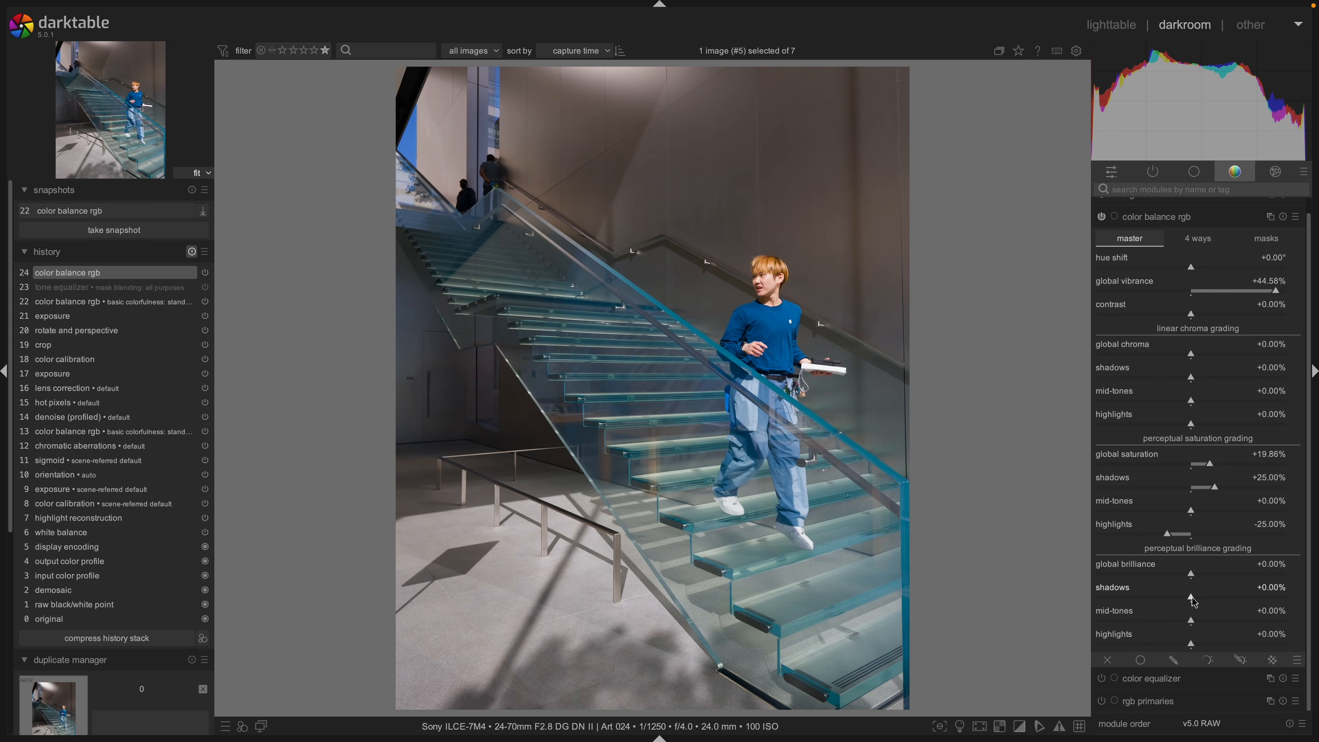
# Set perceptual brilliance in color balance rgb to -32.85% for shadows, +36.46% for mid-tones and +3.97% for highlights.
pyautogui.moveTo(1193, 601); pyautogui.dragTo(1169, 599)
pyautogui.moveTo(1171, 601); pyautogui.dragTo(1162, 603)
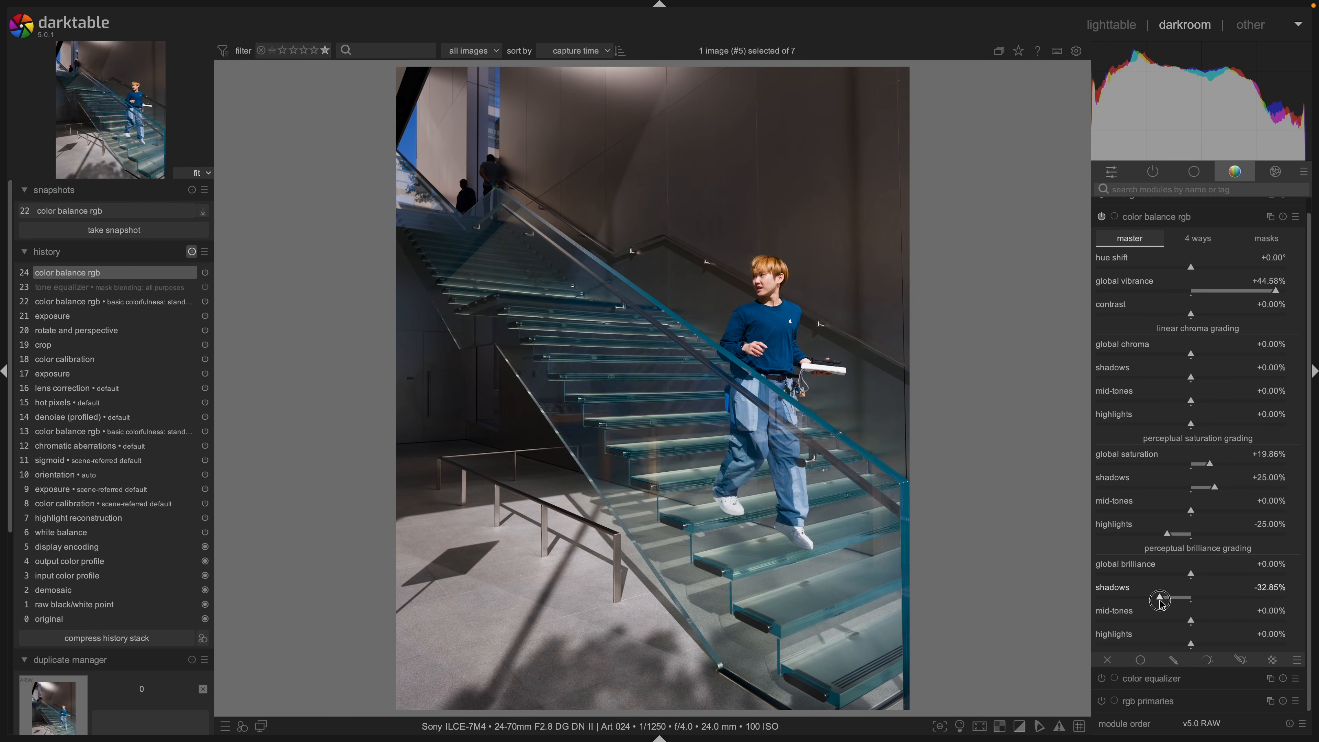
pyautogui.moveTo(1191, 644)
pyautogui.mouseDown()
pyautogui.moveTo(1212, 649)
pyautogui.moveTo(1197, 622)
pyautogui.moveTo(1226, 623)
pyautogui.moveTo(1198, 646)
pyautogui.mouseUp()
pyautogui.doubleClick(1213, 649)
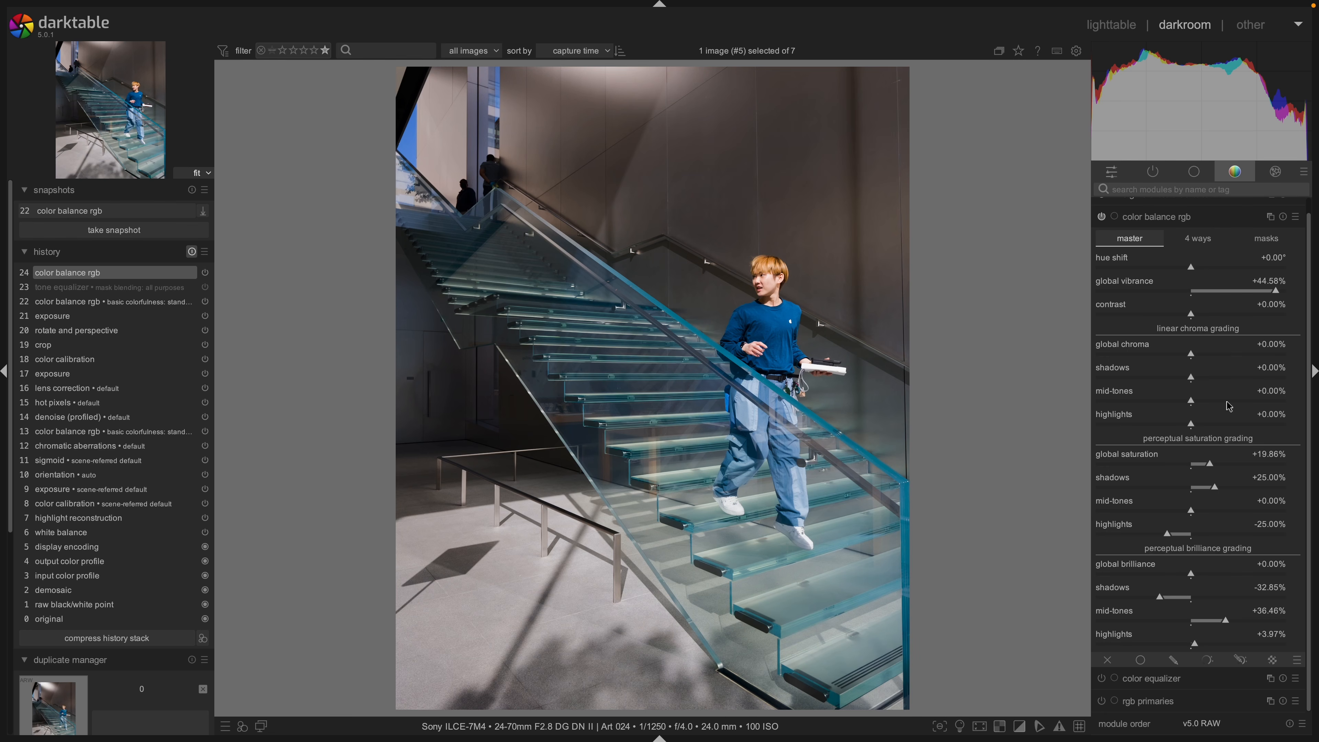
# Lower the global offset luminance in color balance rgb's 4 ways settings to -0.45%.
pyautogui.click(1198, 238)
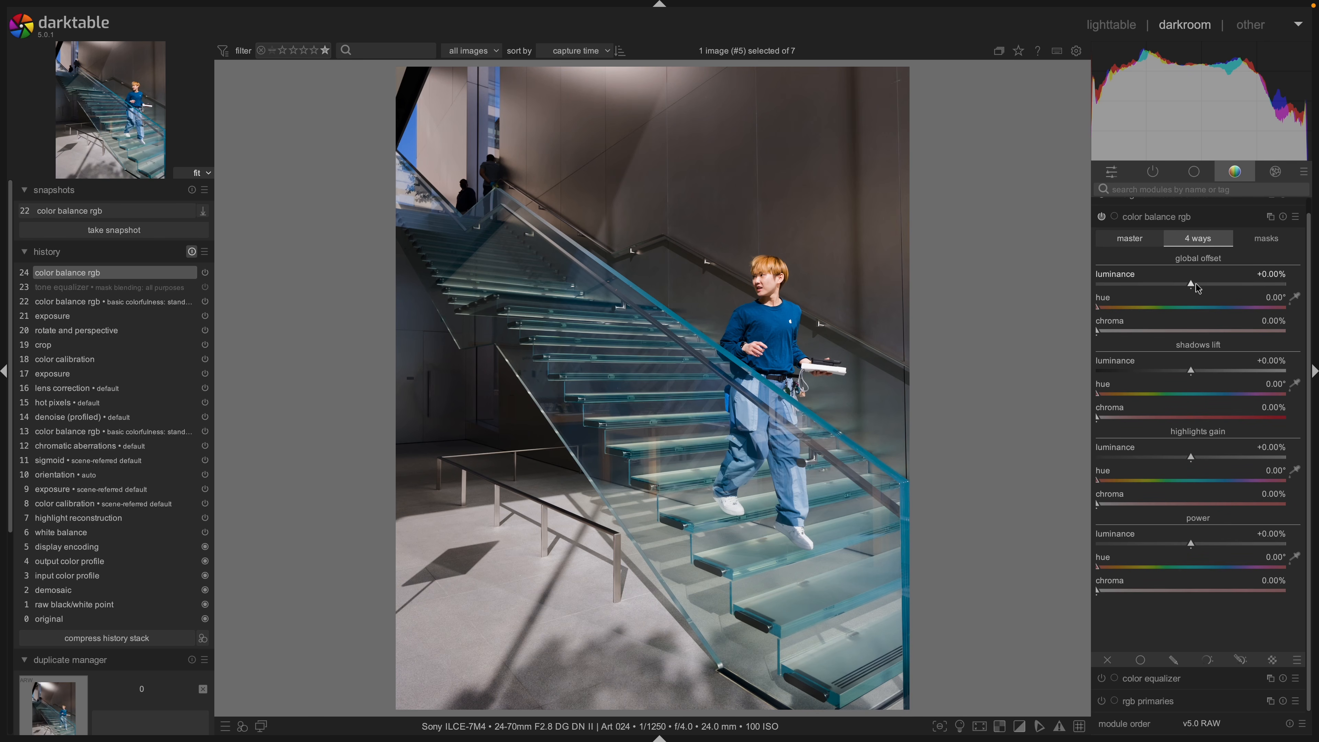
pyautogui.moveTo(1190, 290)
pyautogui.mouseDown()
pyautogui.moveTo(1131, 283)
pyautogui.moveTo(1248, 284)
pyautogui.moveTo(1119, 284)
pyautogui.moveTo(1243, 277)
pyautogui.moveTo(1184, 280)
pyautogui.mouseUp()
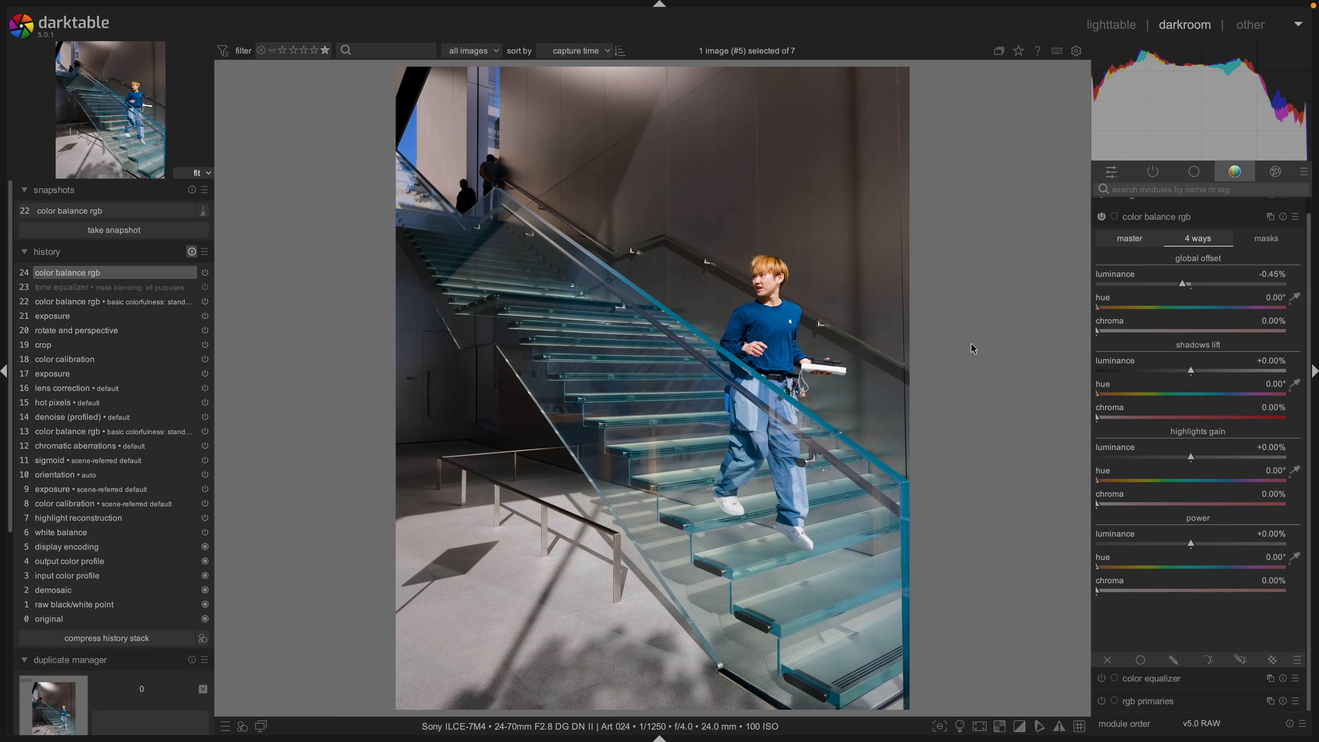
pyautogui.click(1178, 222)
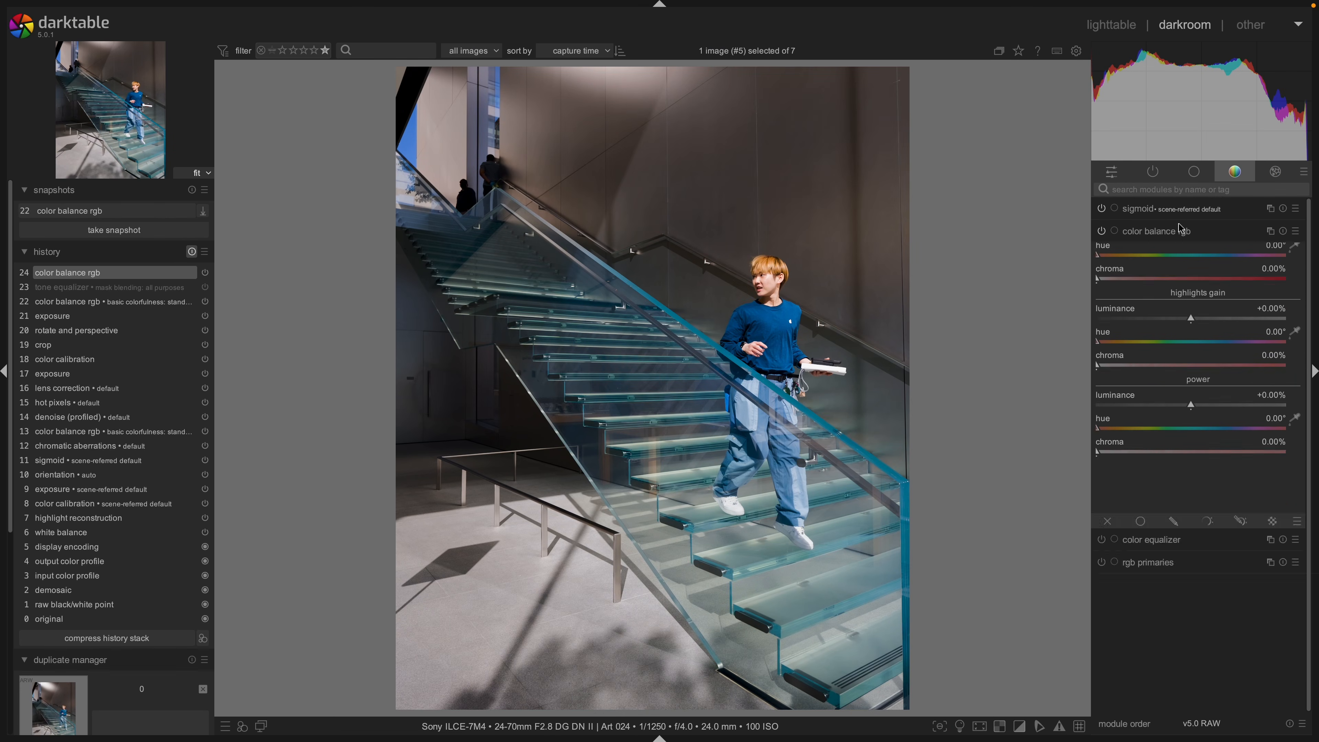
# Examine the sigmoid module's settings and description, and its position among the active modules.
pyautogui.click(1164, 213)
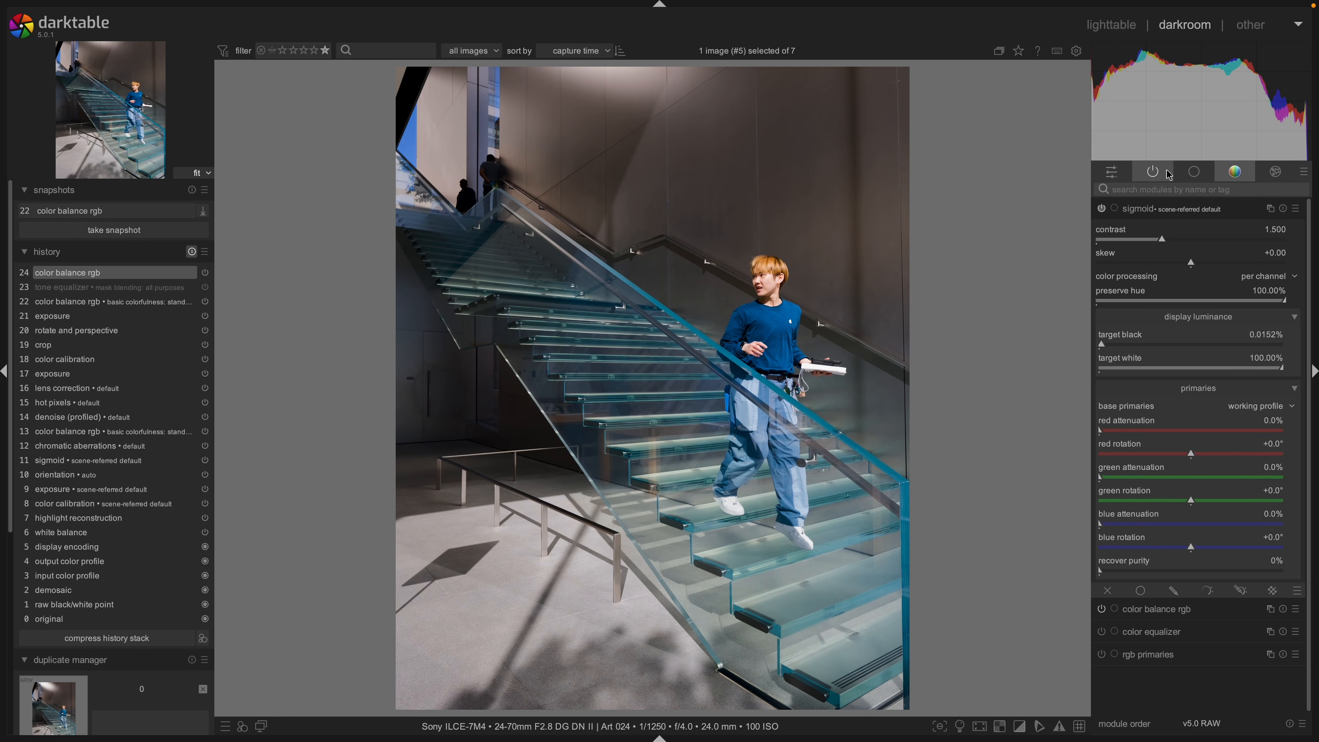
pyautogui.click(1152, 171)
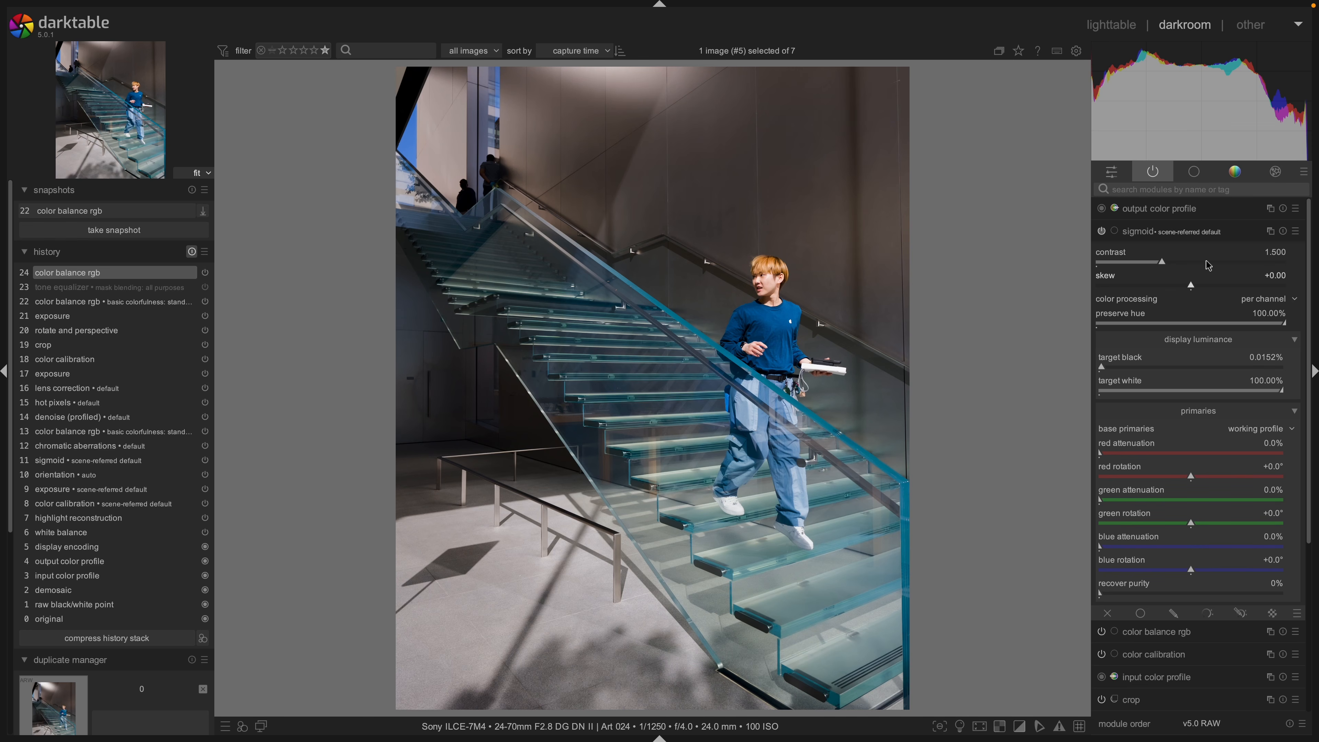
pyautogui.click(1200, 238)
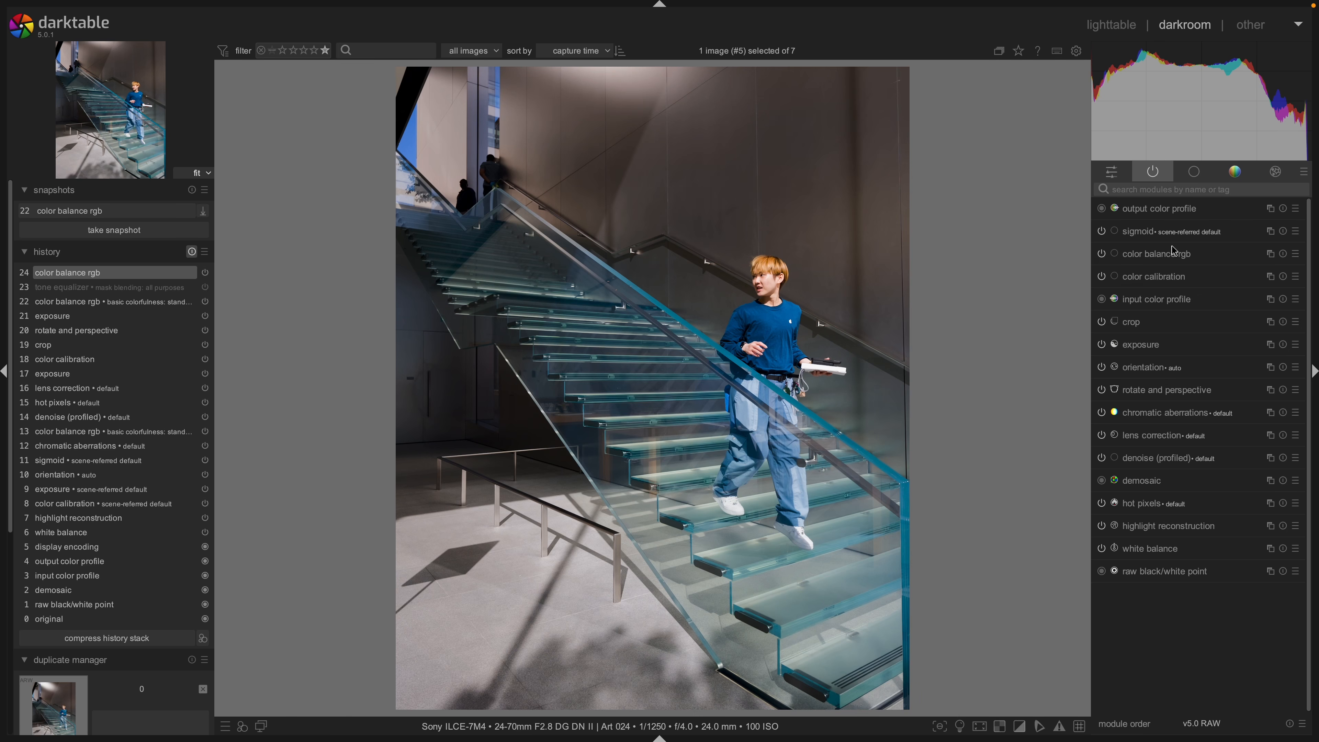
pyautogui.moveTo(1174, 251)
pyautogui.click(1251, 176)
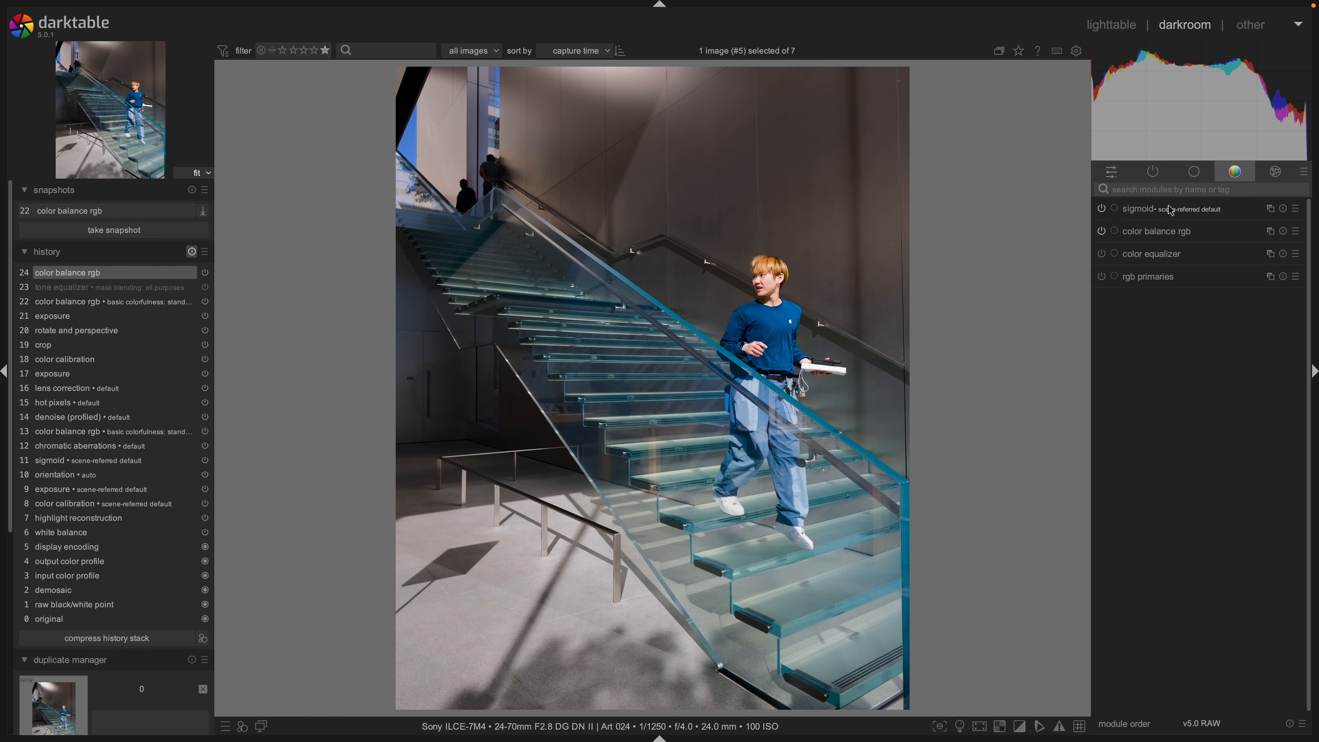
pyautogui.moveTo(1170, 210)
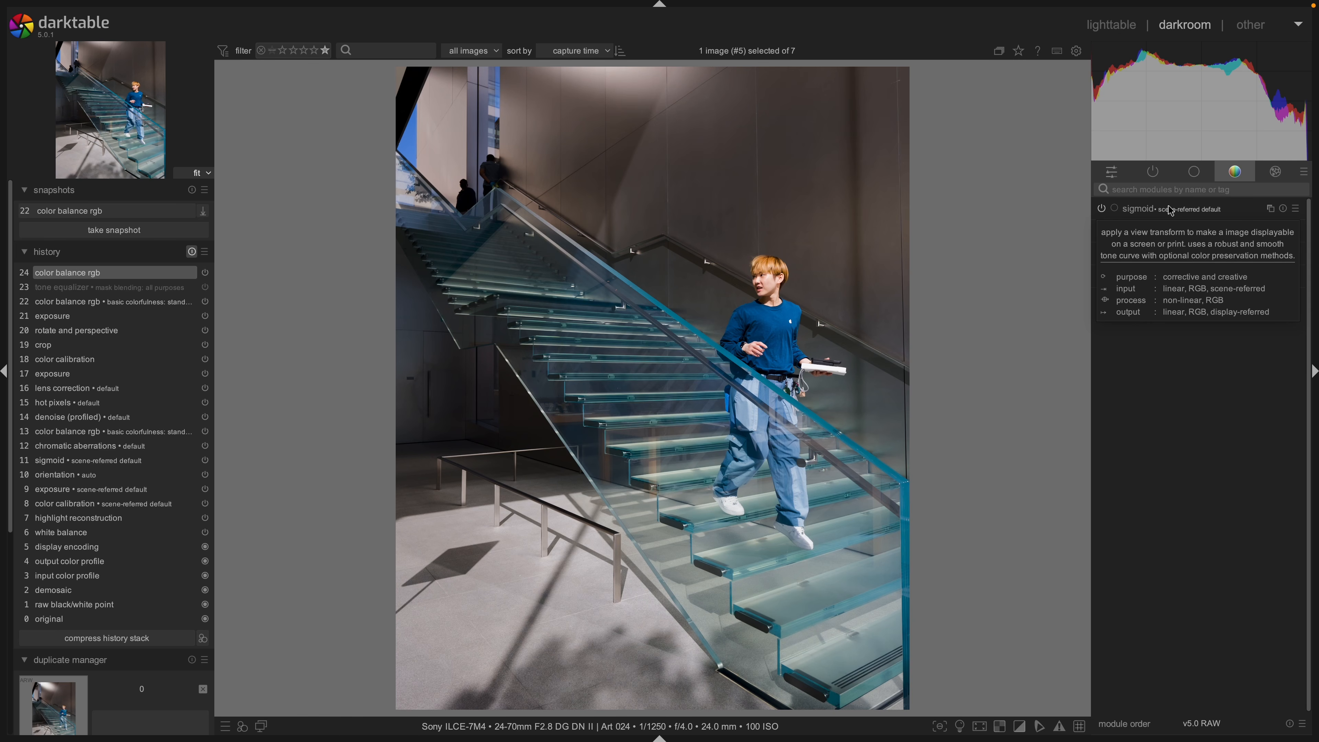
pyautogui.click(1170, 210)
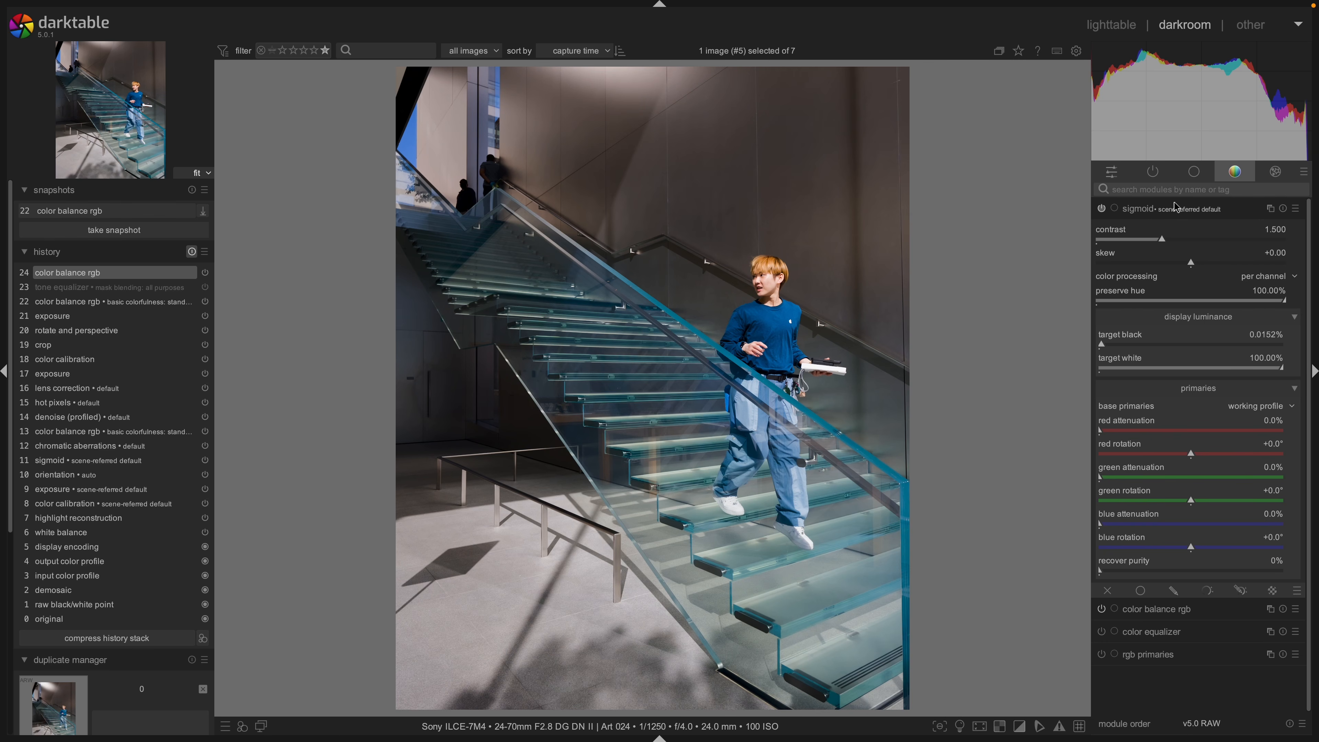
pyautogui.click(1159, 208)
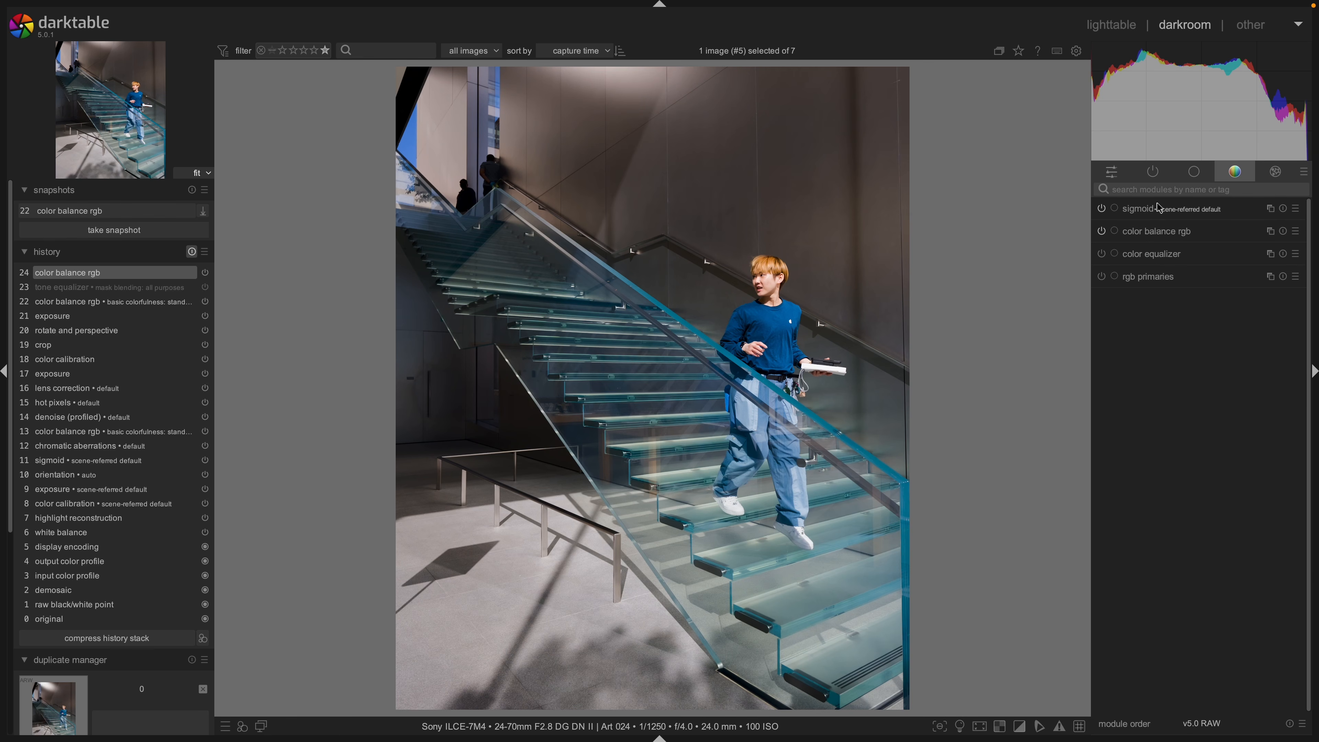
# Toggle the sigmoid module off and on to compare the photo with and without tone mapping.
pyautogui.click(1101, 209)
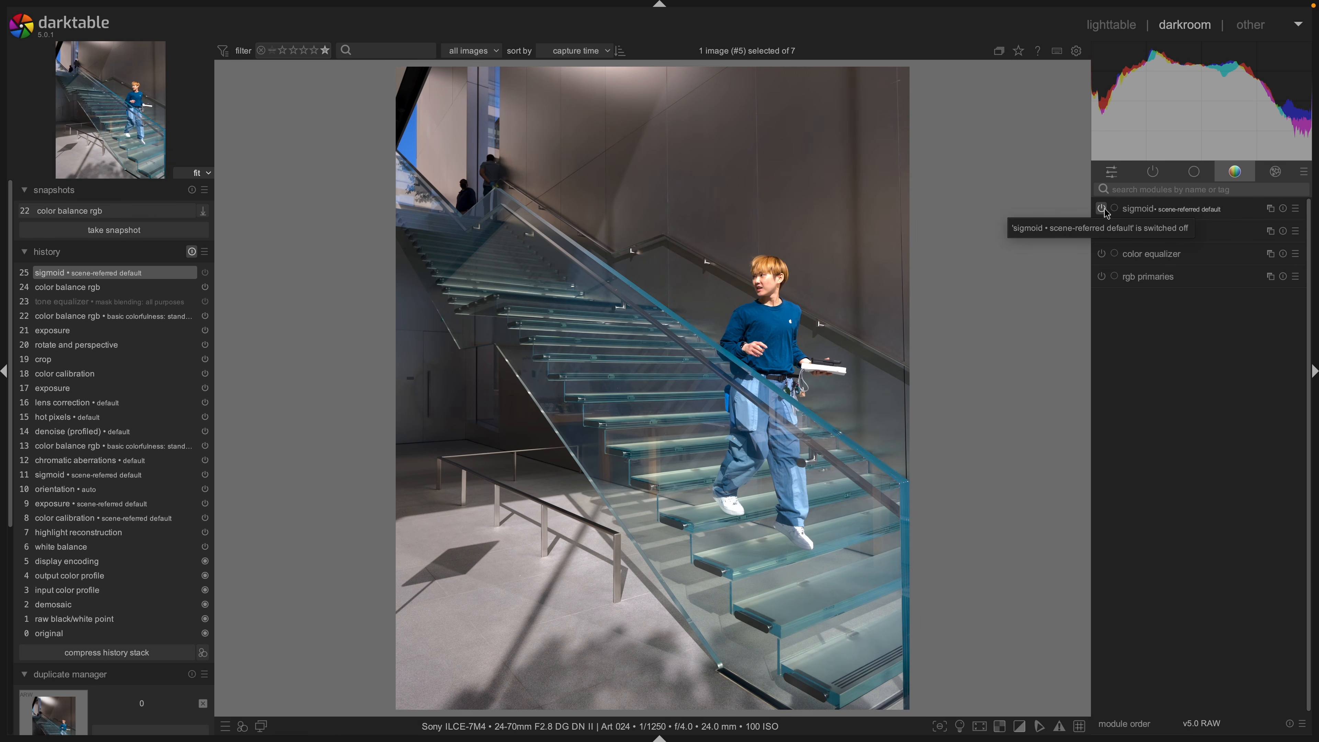
pyautogui.click(1102, 209)
pyautogui.click(1102, 209)
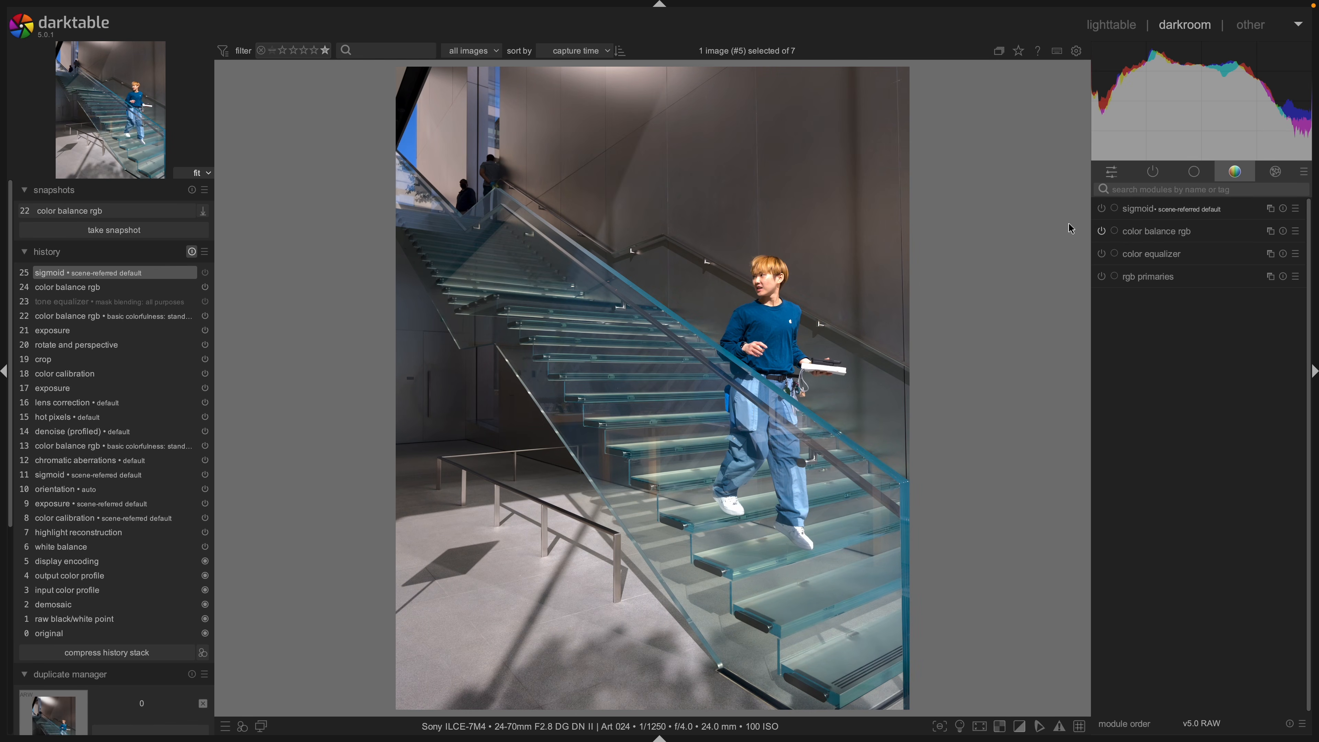
pyautogui.click(1102, 209)
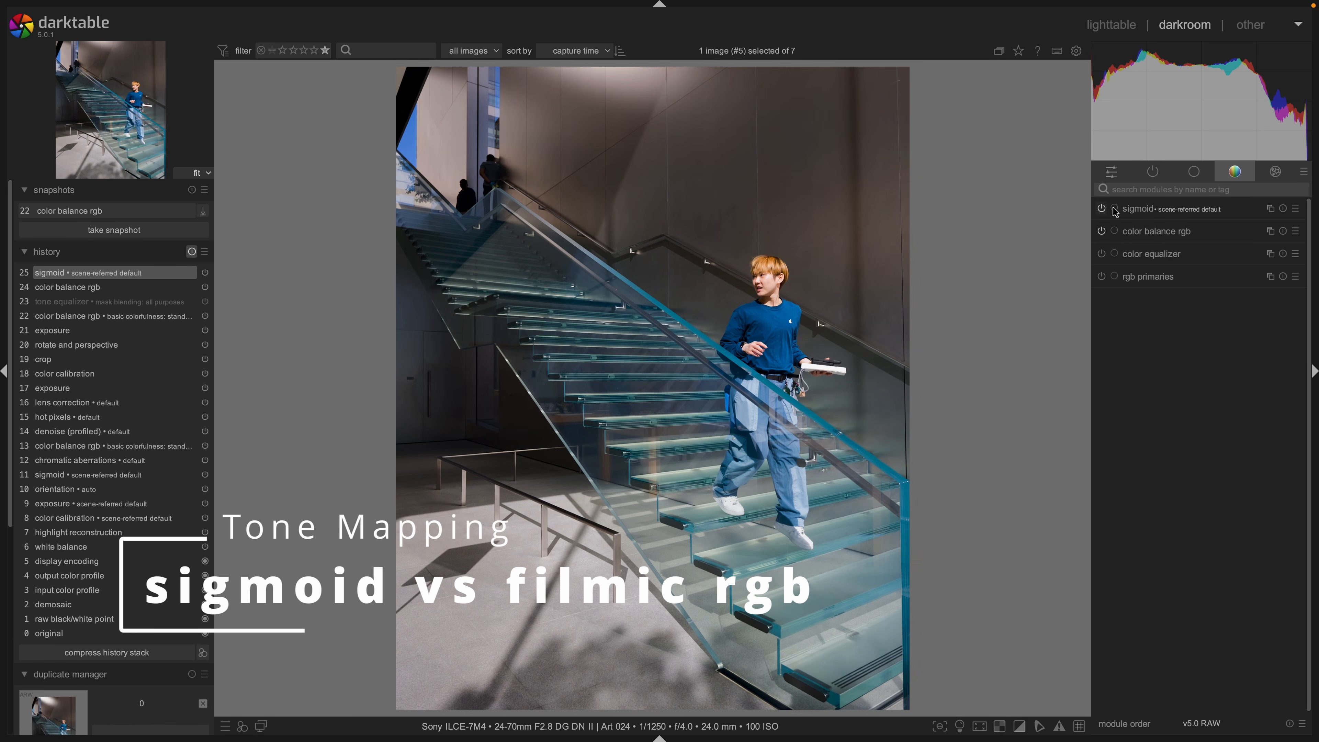
# Switch from sigmoid to filmic rgb and take a snapshot of the filmic version.
pyautogui.click(1101, 209)
pyautogui.click(1112, 189)
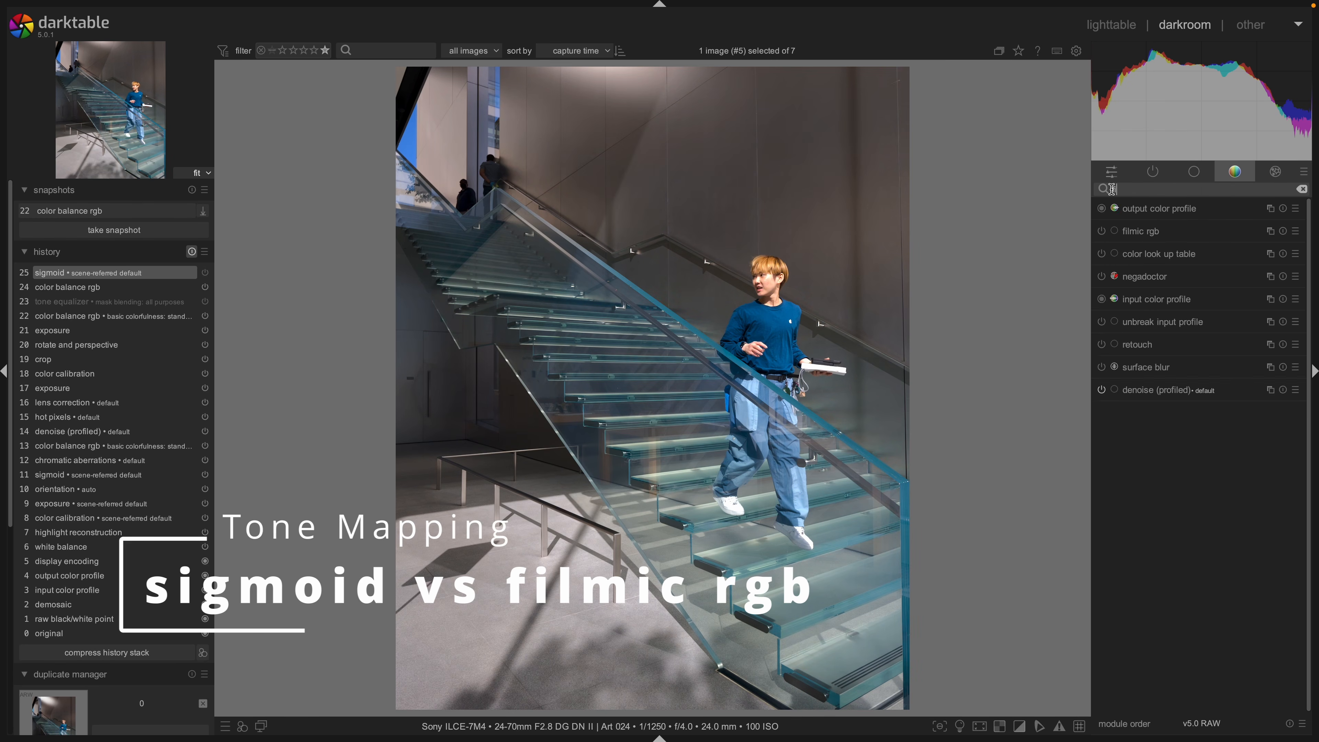
pyautogui.write('filmi')
pyautogui.click(1103, 209)
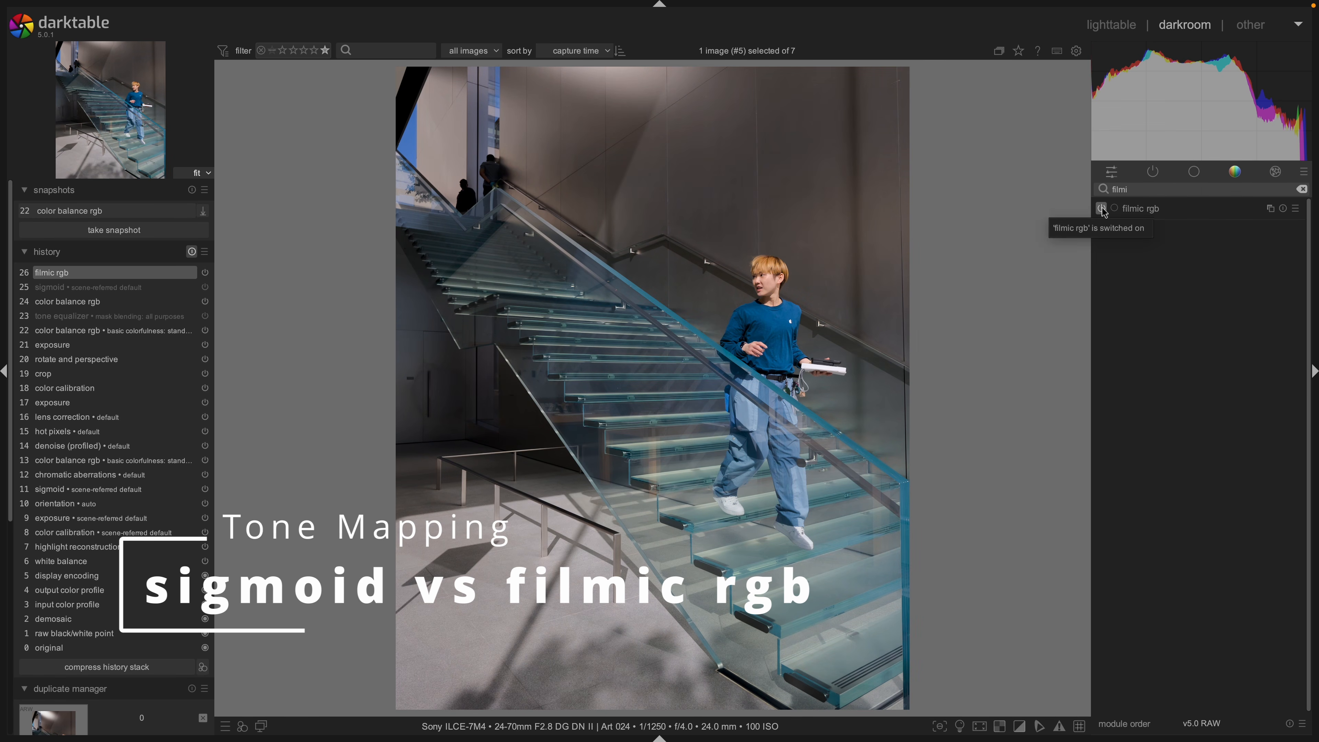
pyautogui.click(148, 230)
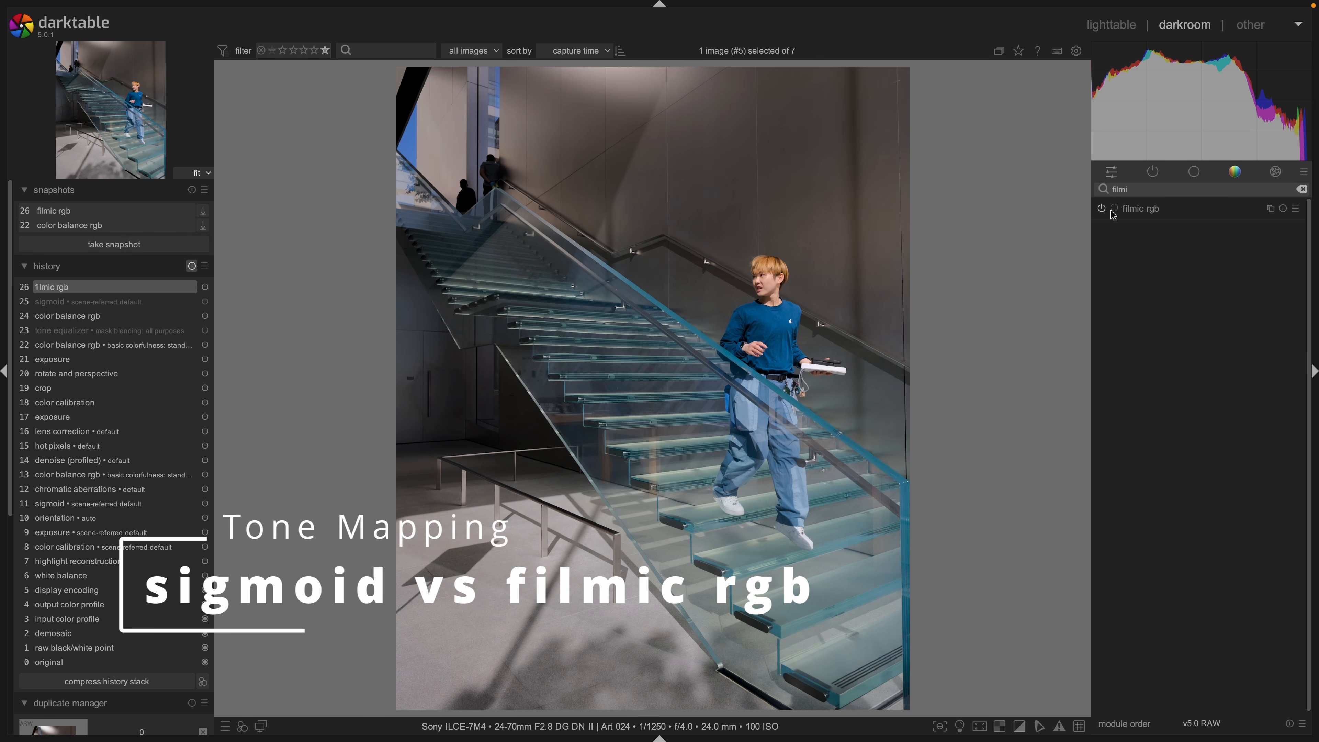
# Replace filmic rgb with sigmoid again and compare the photo against the filmic rgb snapshot.
pyautogui.click(1301, 189)
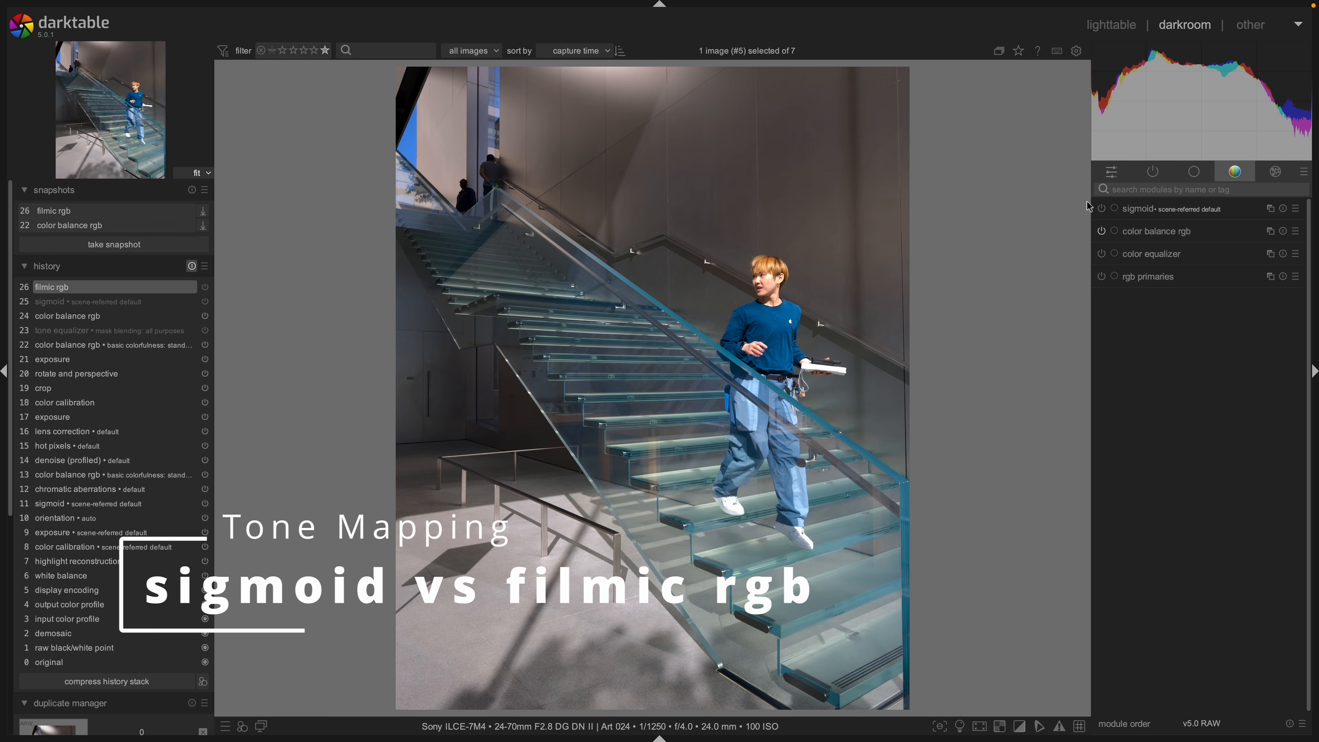
pyautogui.click(1101, 208)
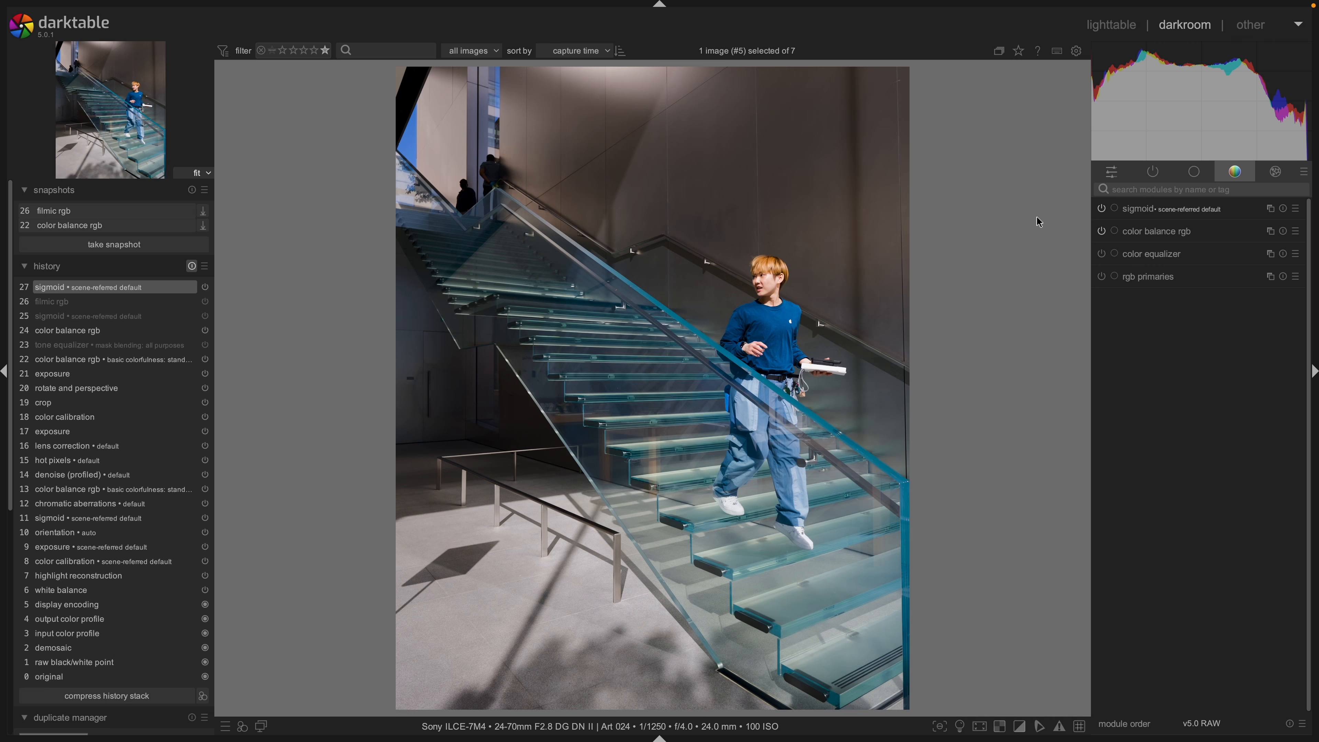
pyautogui.click(119, 211)
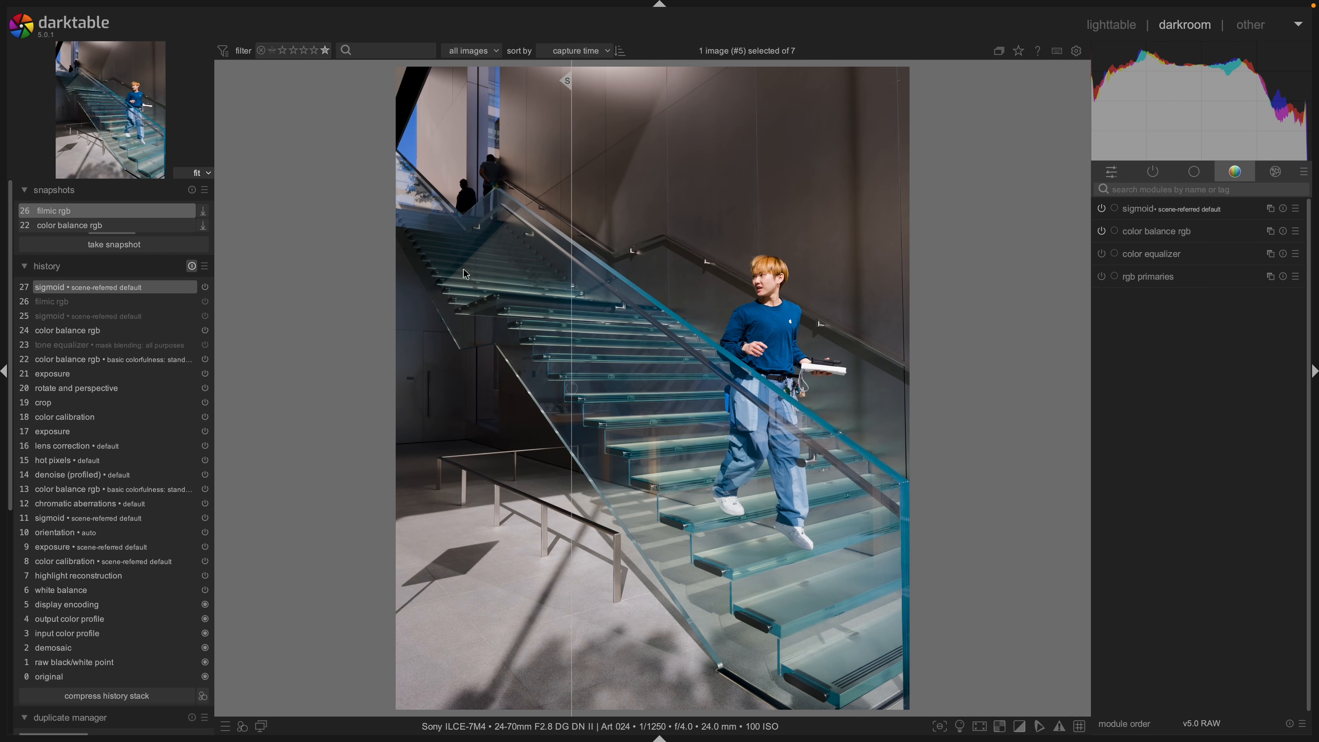
pyautogui.moveTo(581, 311); pyautogui.dragTo(394, 229)
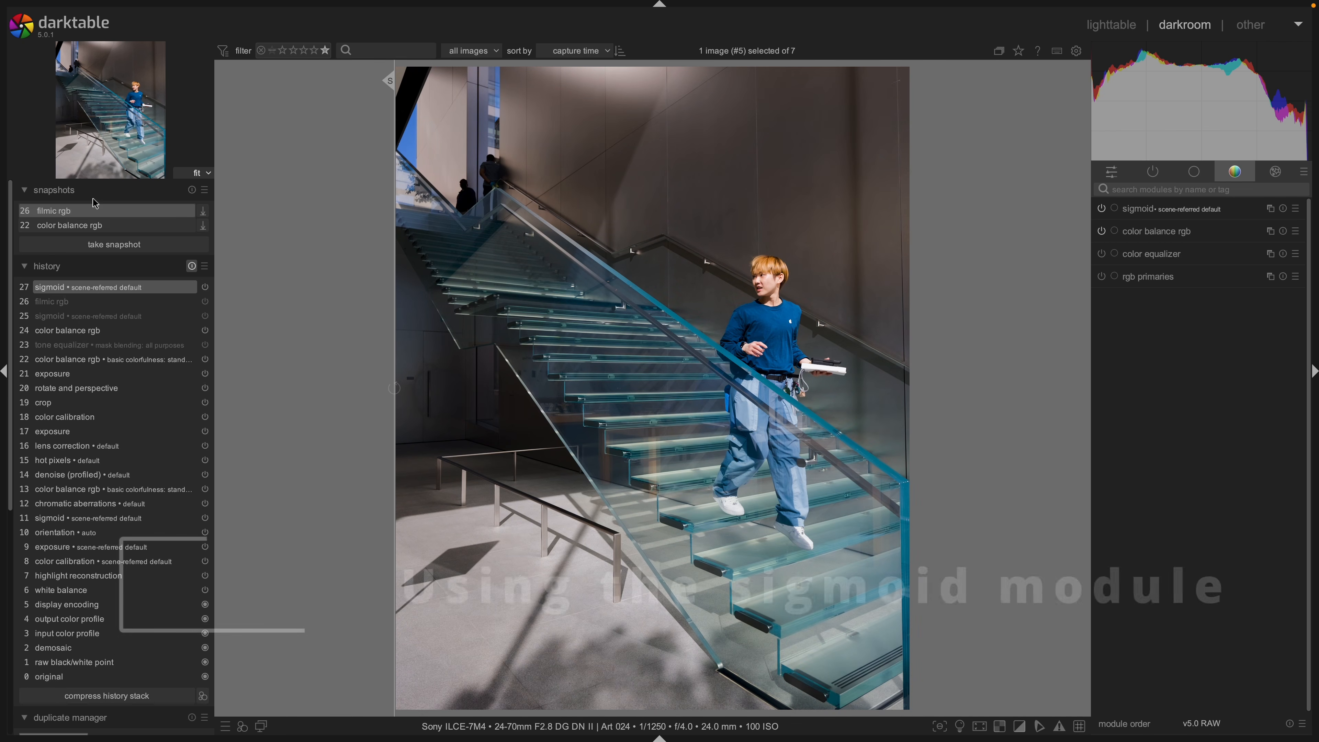
pyautogui.click(91, 215)
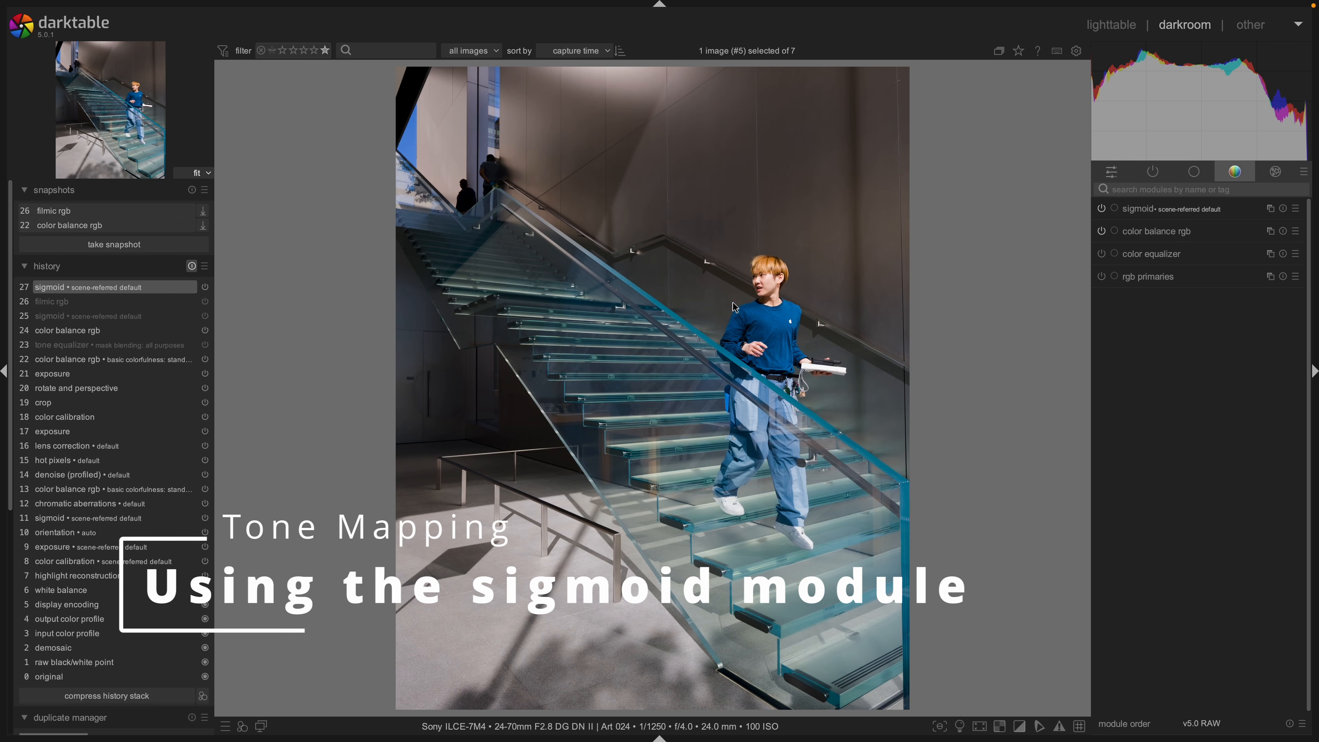
# Open the sigmoid module and look over its available presets.
pyautogui.click(1209, 213)
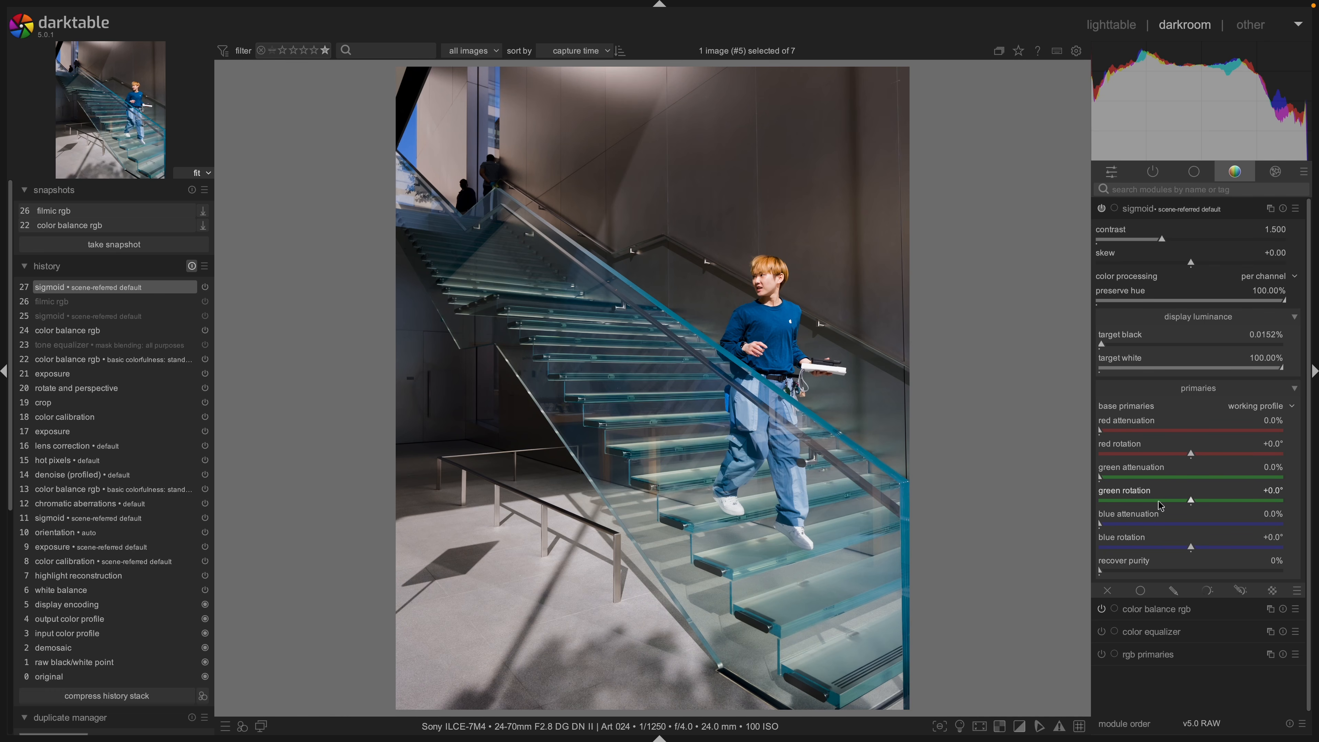
pyautogui.rightClick(1155, 209)
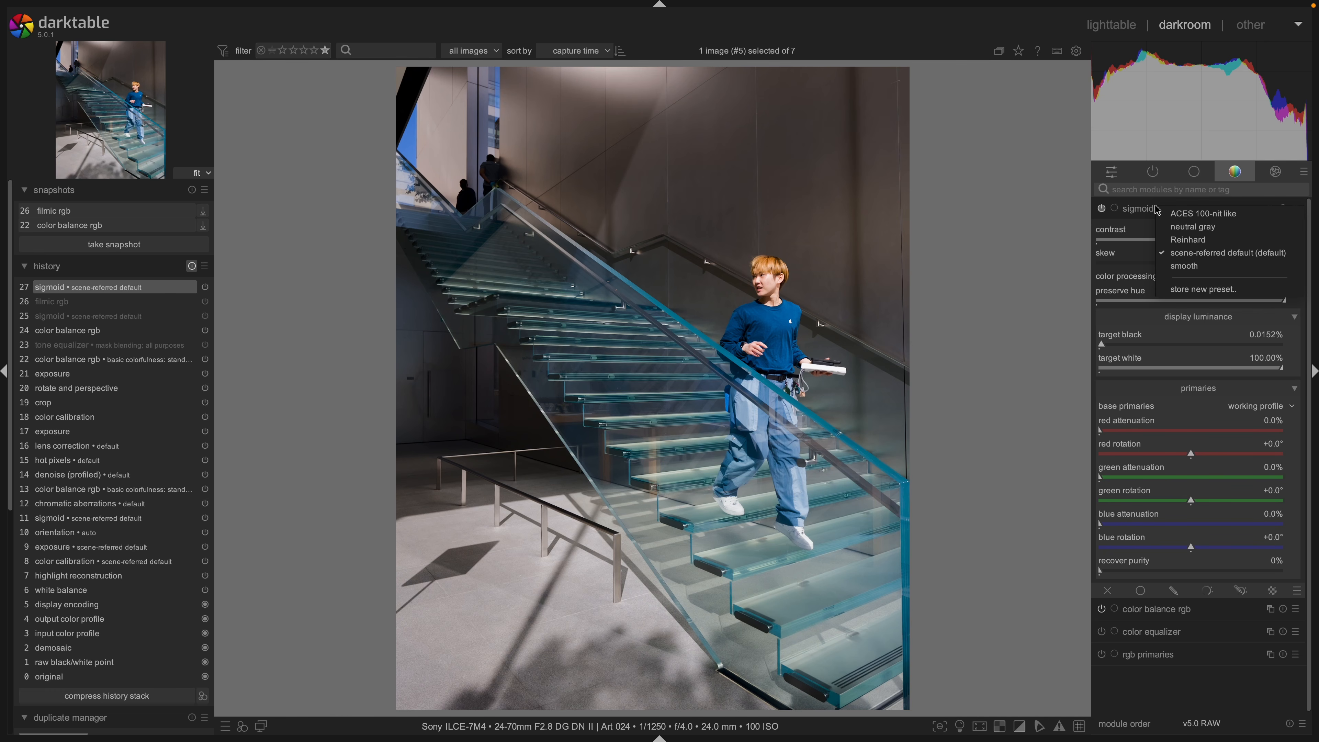
pyautogui.click(1067, 211)
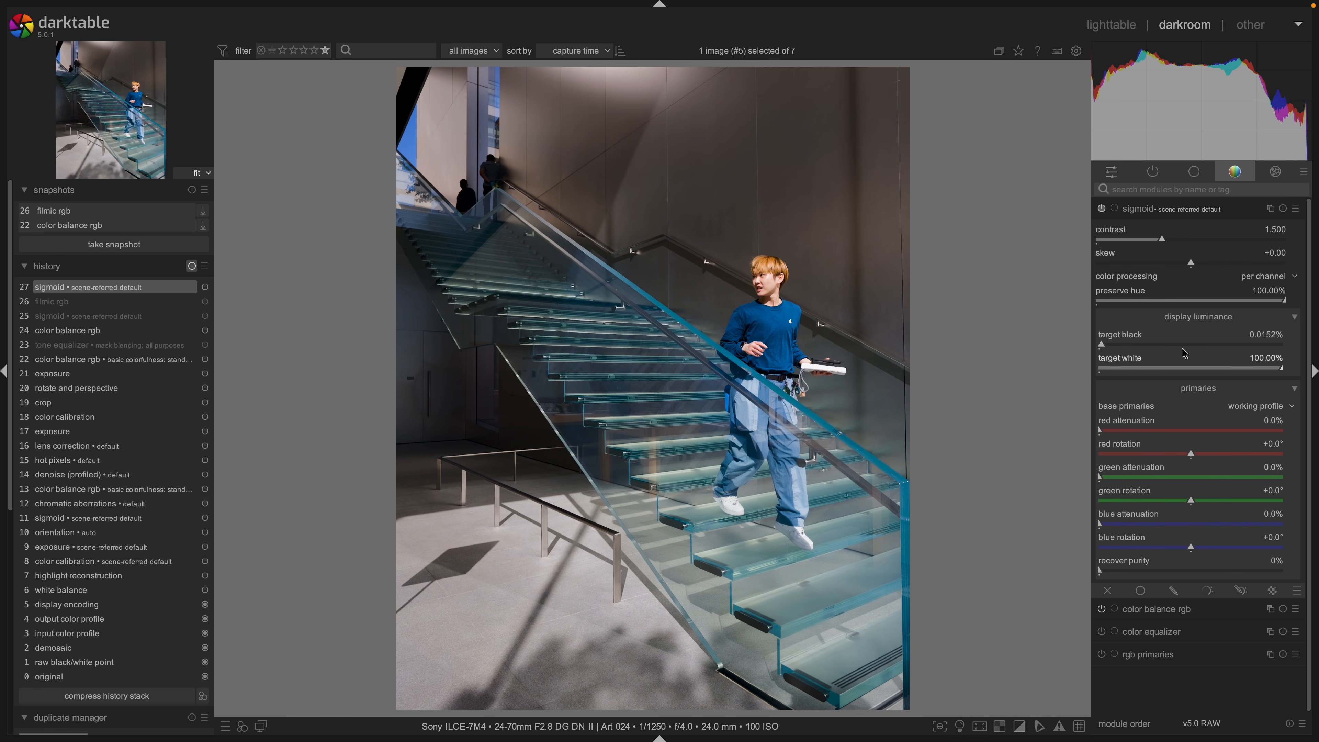
# Try sigmoid contrast values up to 1.954 and a skew of +0.53, and reset both to their defaults.
pyautogui.moveTo(1163, 240)
pyautogui.mouseDown()
pyautogui.moveTo(1145, 239)
pyautogui.moveTo(1189, 240)
pyautogui.moveTo(1145, 239)
pyautogui.moveTo(1172, 240)
pyautogui.mouseUp()
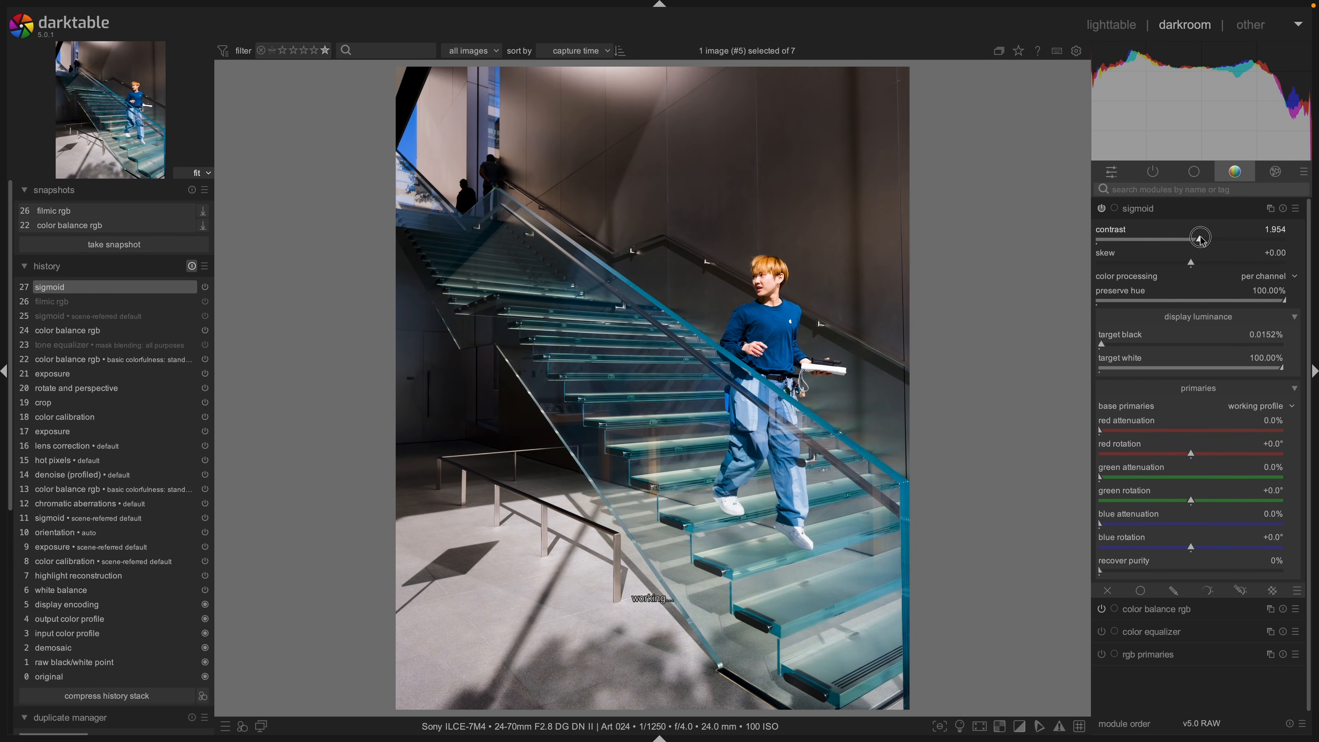
pyautogui.moveTo(1192, 237)
pyautogui.mouseDown()
pyautogui.moveTo(1164, 236)
pyautogui.moveTo(1179, 233)
pyautogui.mouseUp()
pyautogui.doubleClick(1181, 236)
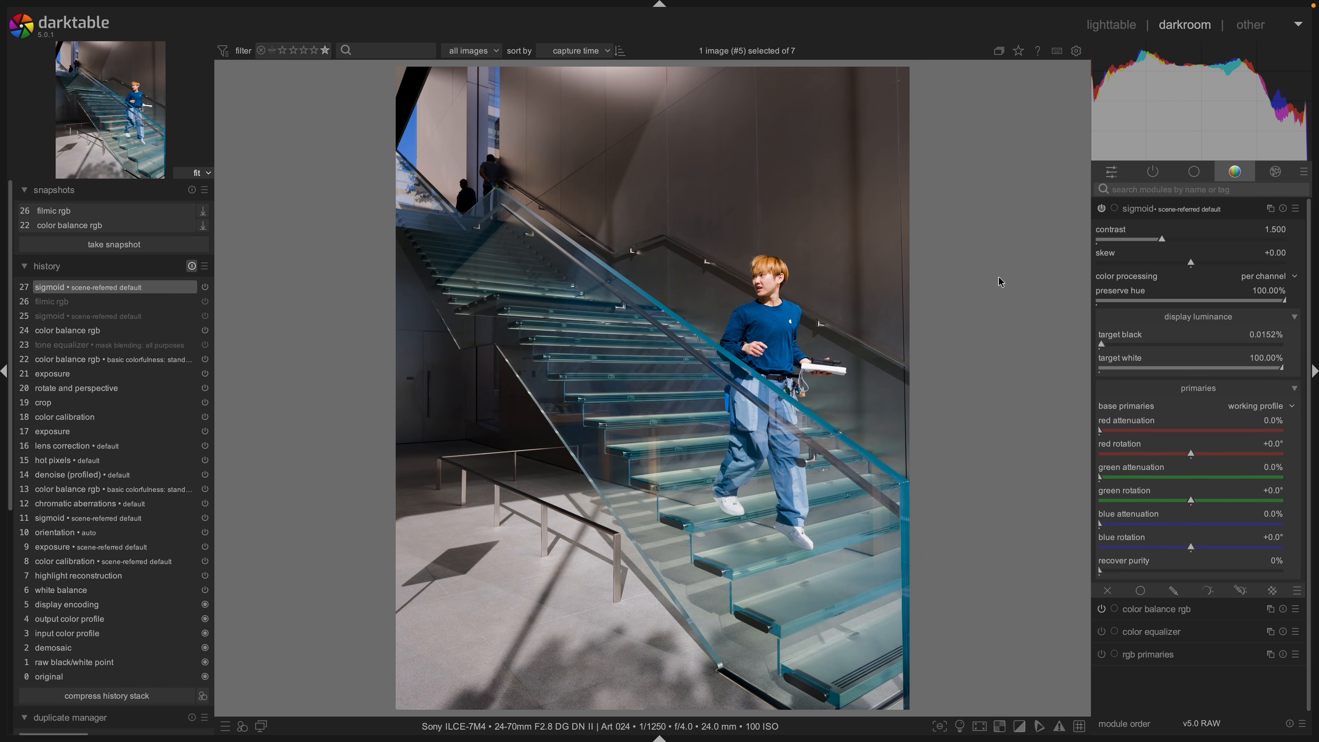
pyautogui.moveTo(1163, 241); pyautogui.dragTo(1172, 240)
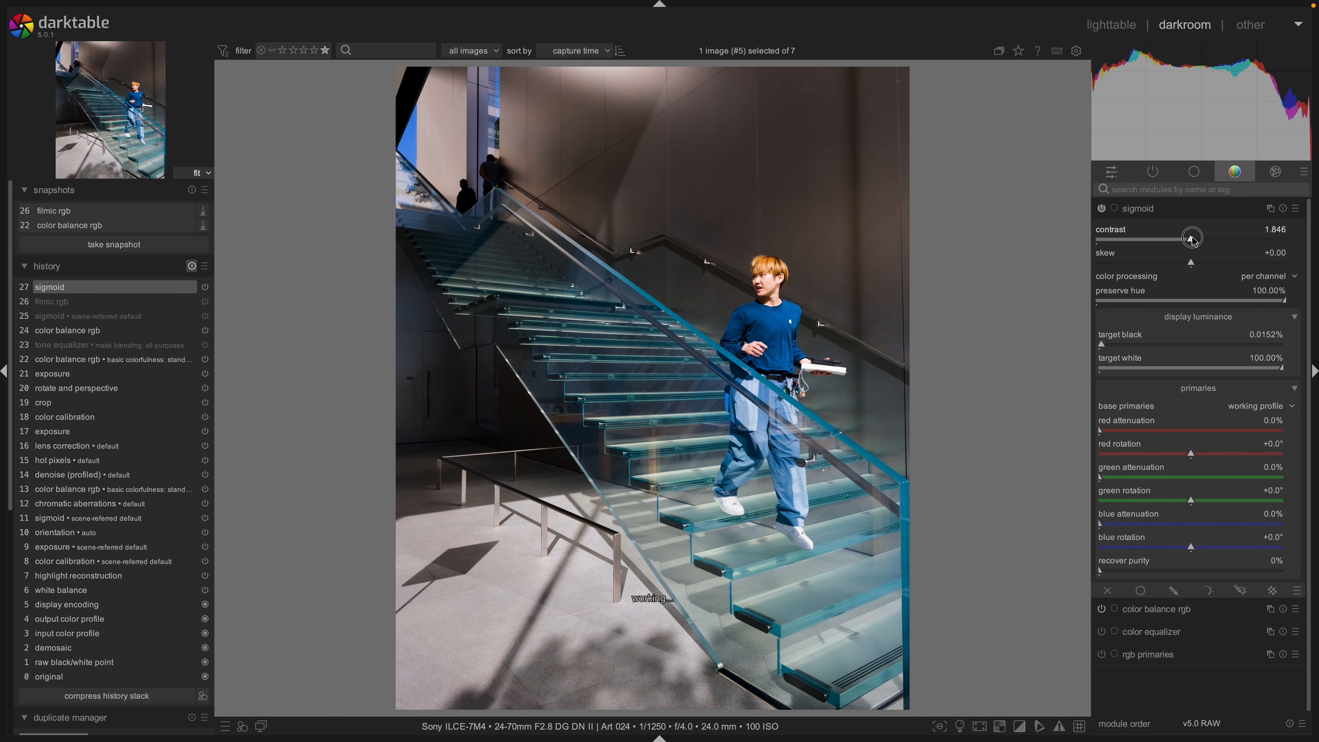
pyautogui.scroll(5, 1192, 239)
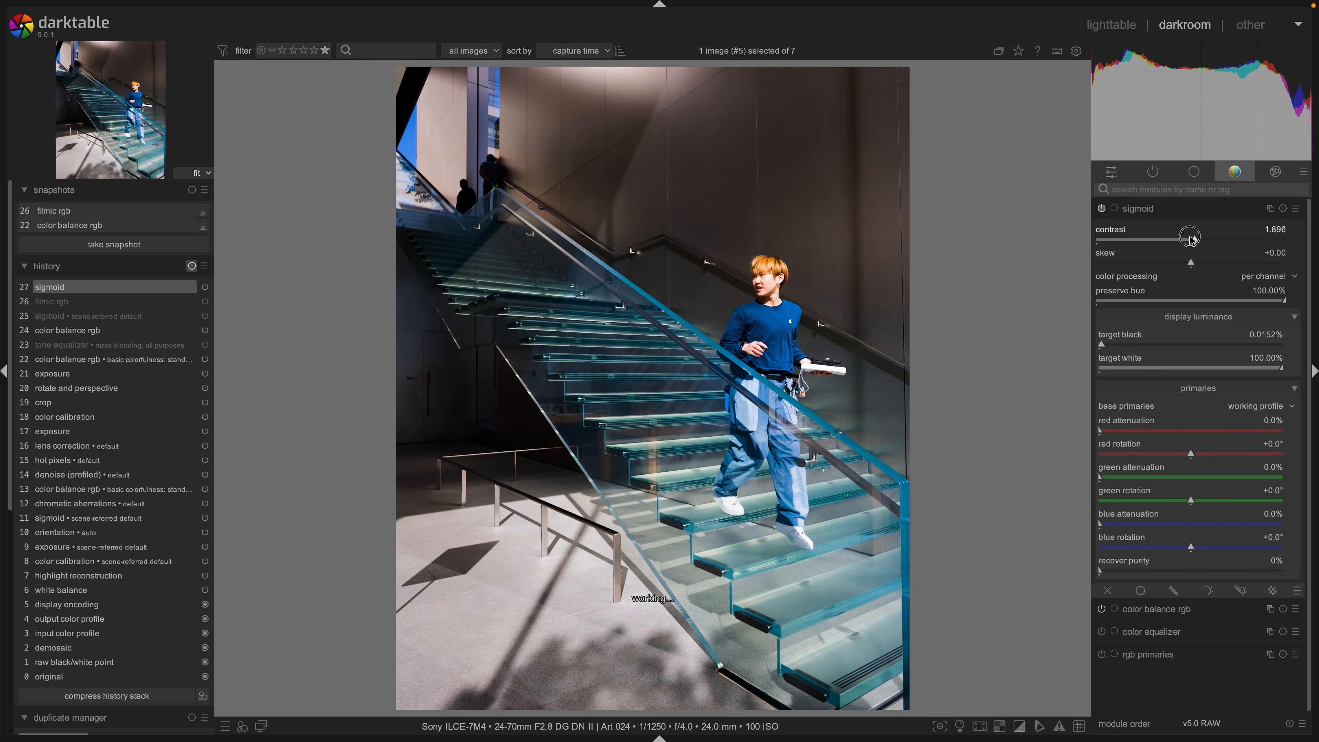
pyautogui.doubleClick(1179, 240)
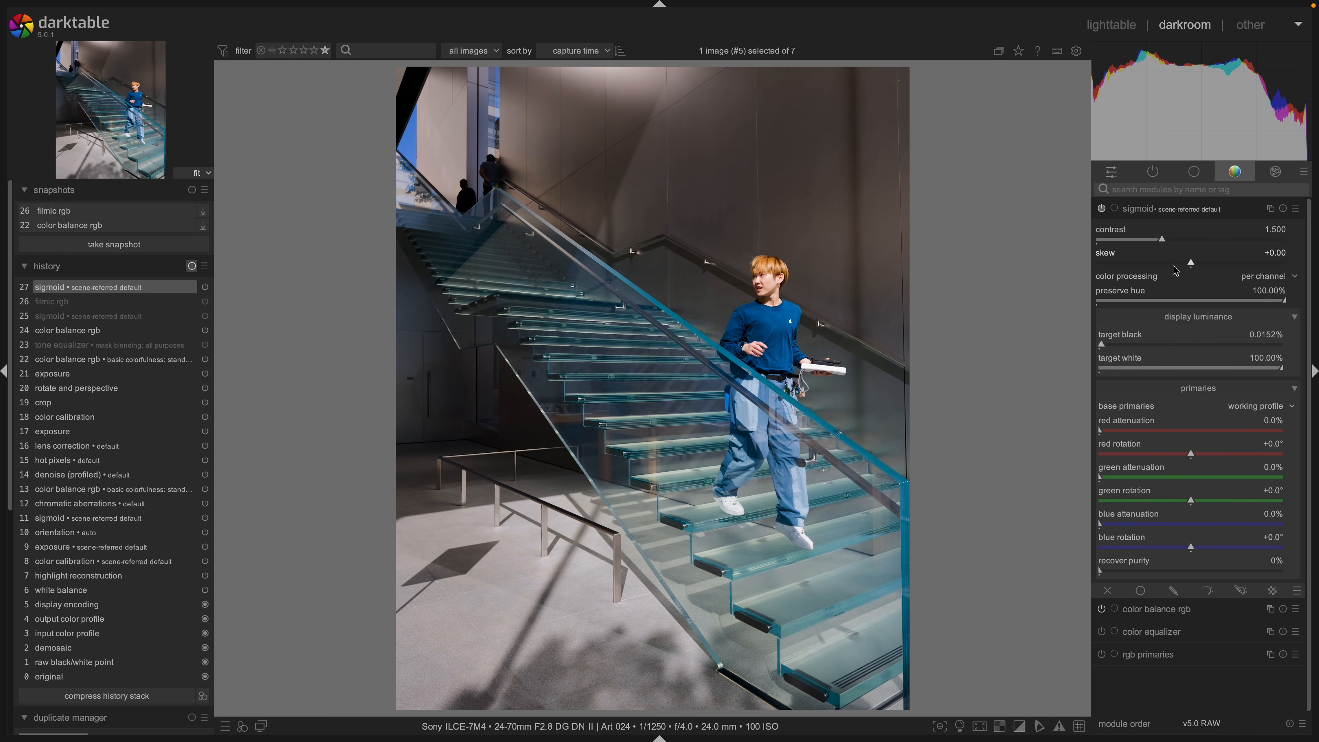
pyautogui.moveTo(1192, 266); pyautogui.dragTo(1121, 259)
pyautogui.doubleClick(1122, 258)
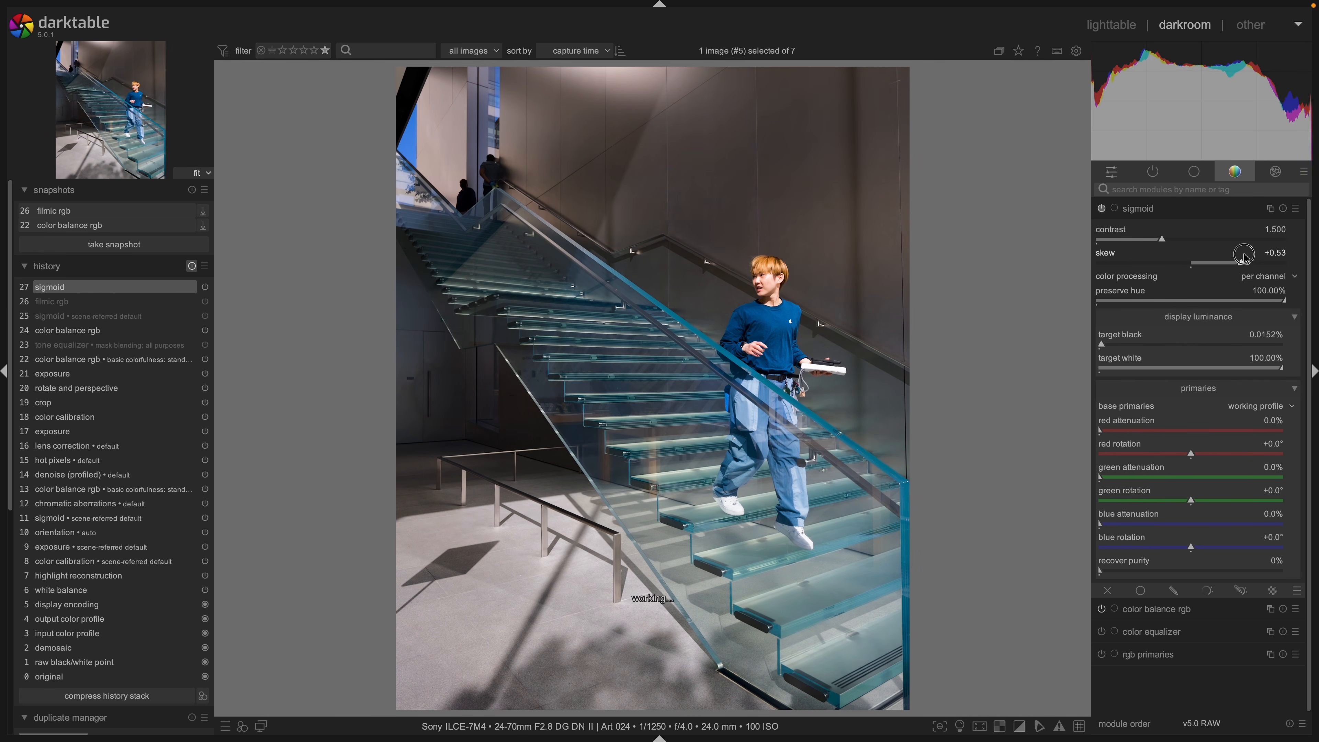
# Set the sigmoid contrast to 1.530 and the skew to -0.31.
pyautogui.click(1169, 241)
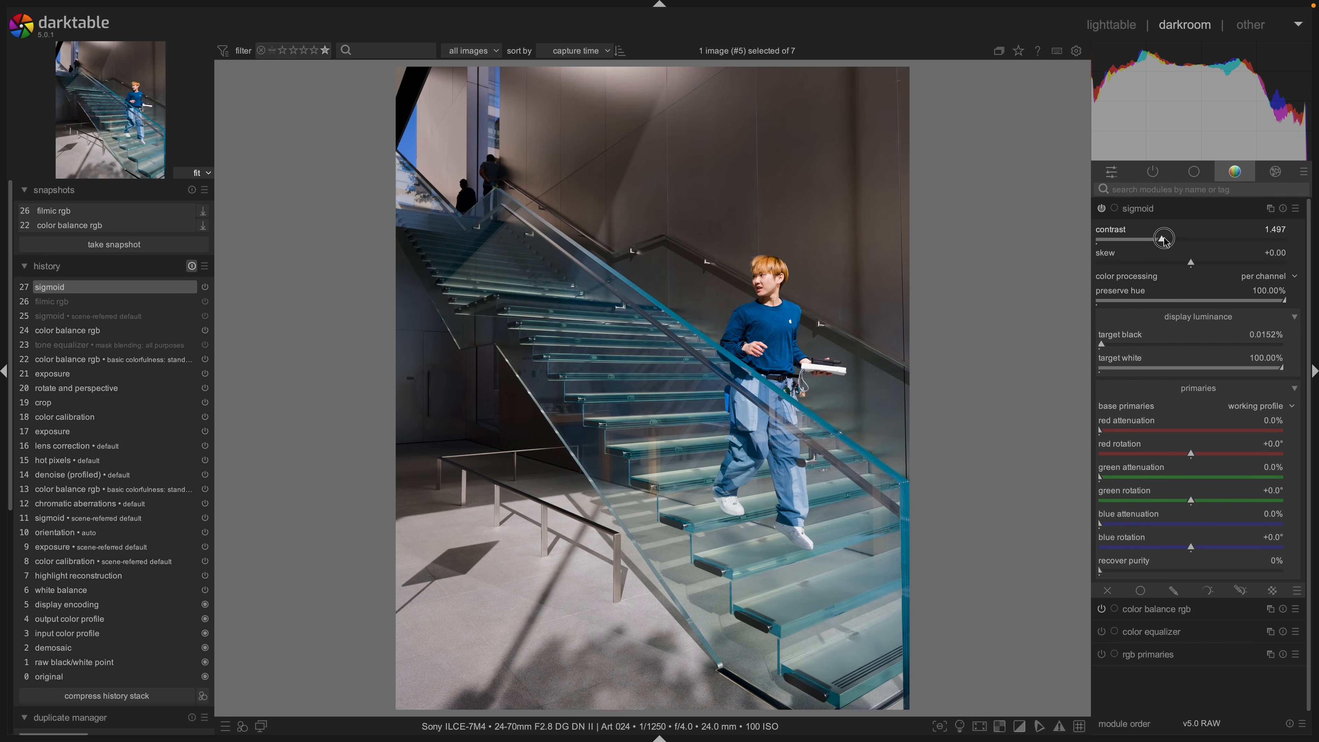
pyautogui.doubleClick(1170, 241)
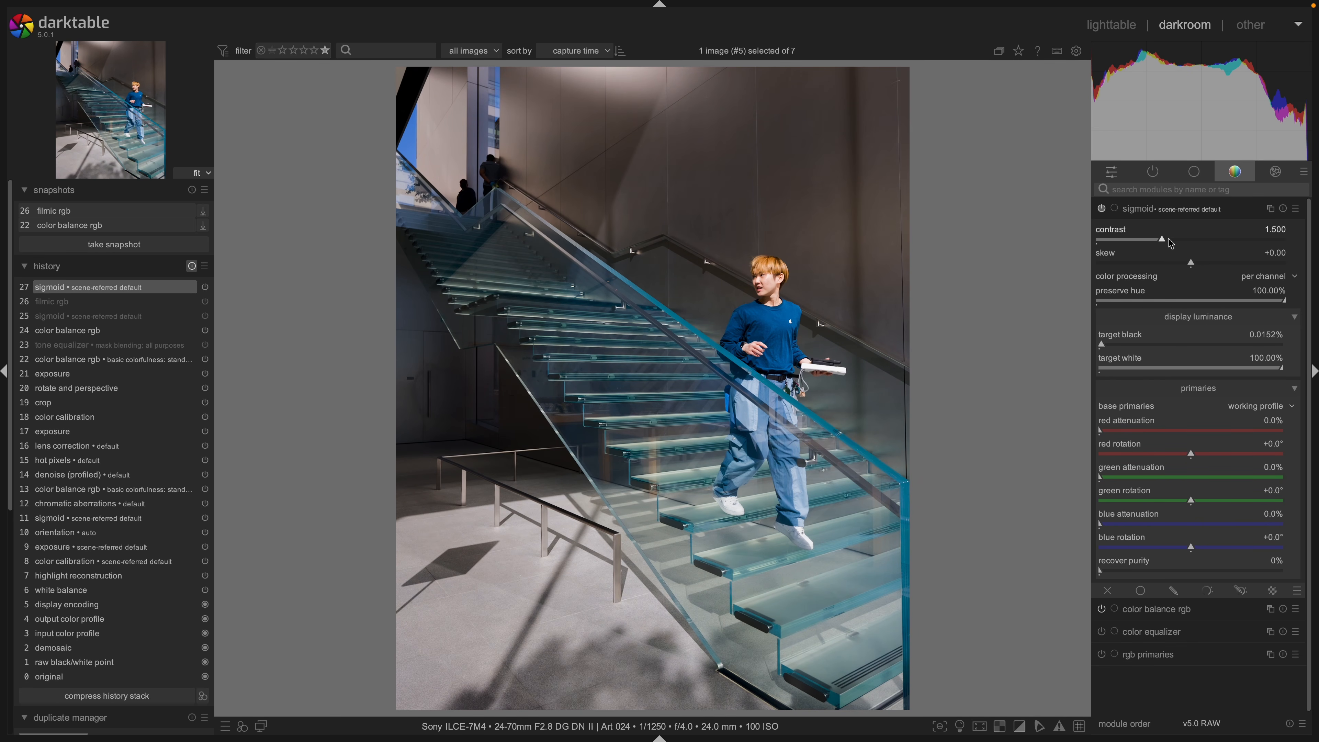
pyautogui.moveTo(1165, 242)
pyautogui.mouseDown()
pyautogui.moveTo(1158, 258)
pyautogui.moveTo(1200, 263)
pyautogui.moveTo(1162, 259)
pyautogui.mouseUp()
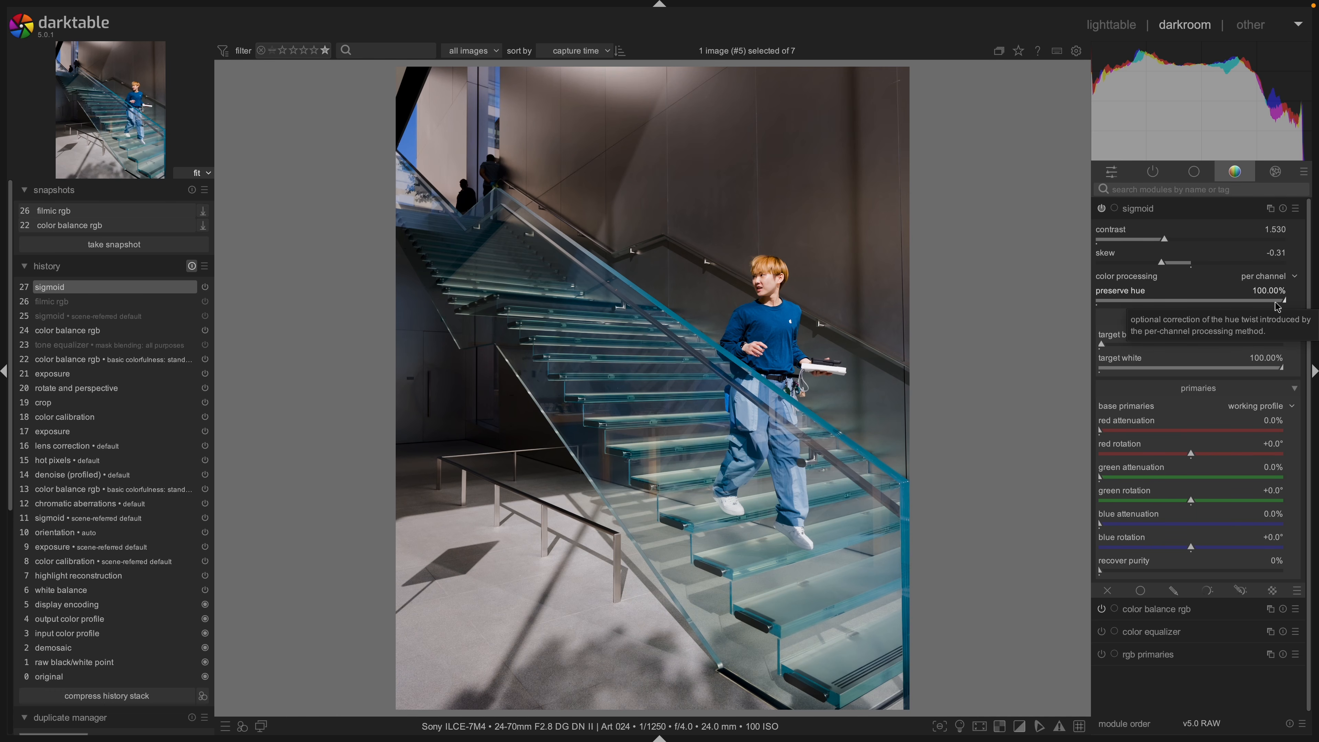
# Set sigmoid's preserve hue to 62.45%, and try adjusting target black and target white before resetting both.
pyautogui.moveTo(1270, 305); pyautogui.dragTo(1213, 304)
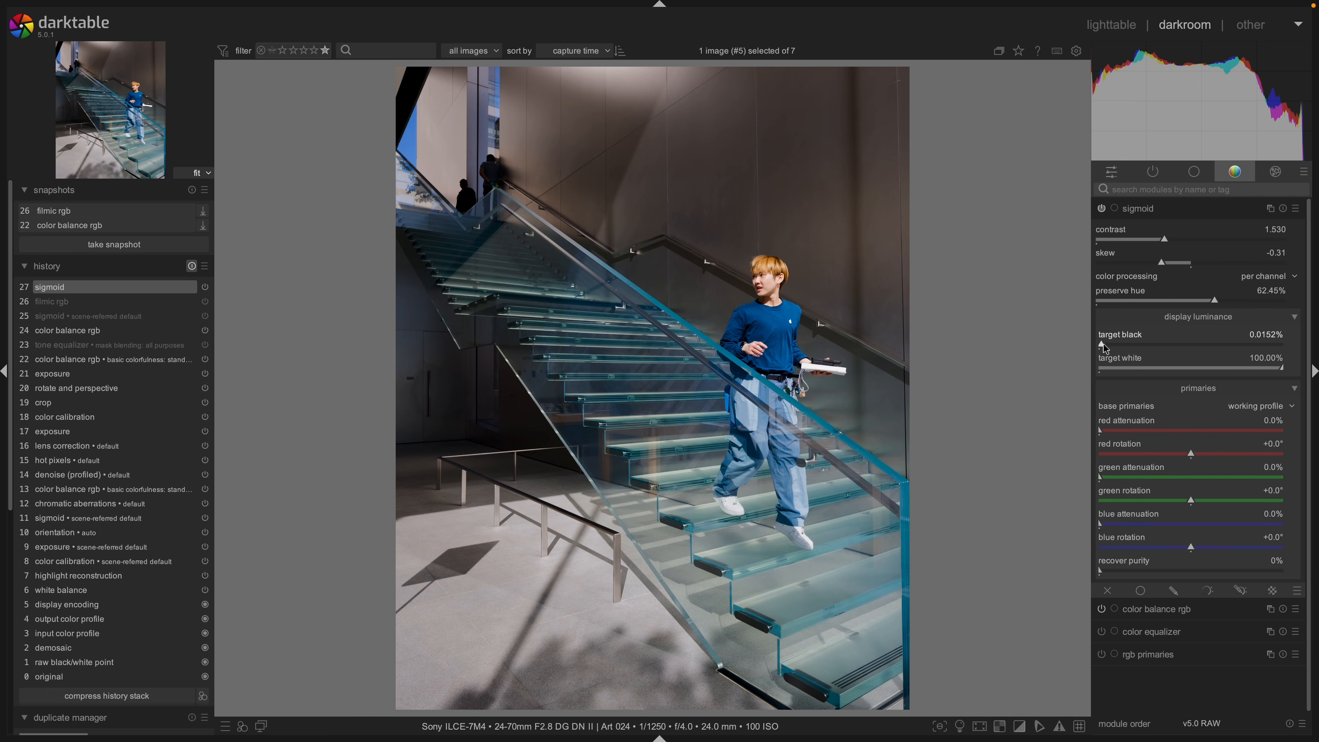
pyautogui.moveTo(1103, 345)
pyautogui.mouseDown()
pyautogui.moveTo(1220, 345)
pyautogui.moveTo(1069, 345)
pyautogui.moveTo(1168, 345)
pyautogui.moveTo(1115, 345)
pyautogui.mouseUp()
pyautogui.moveTo(1269, 370)
pyautogui.mouseDown()
pyautogui.moveTo(1246, 370)
pyautogui.moveTo(1264, 370)
pyautogui.mouseUp()
pyautogui.doubleClick(1263, 368)
pyautogui.doubleClick(1226, 349)
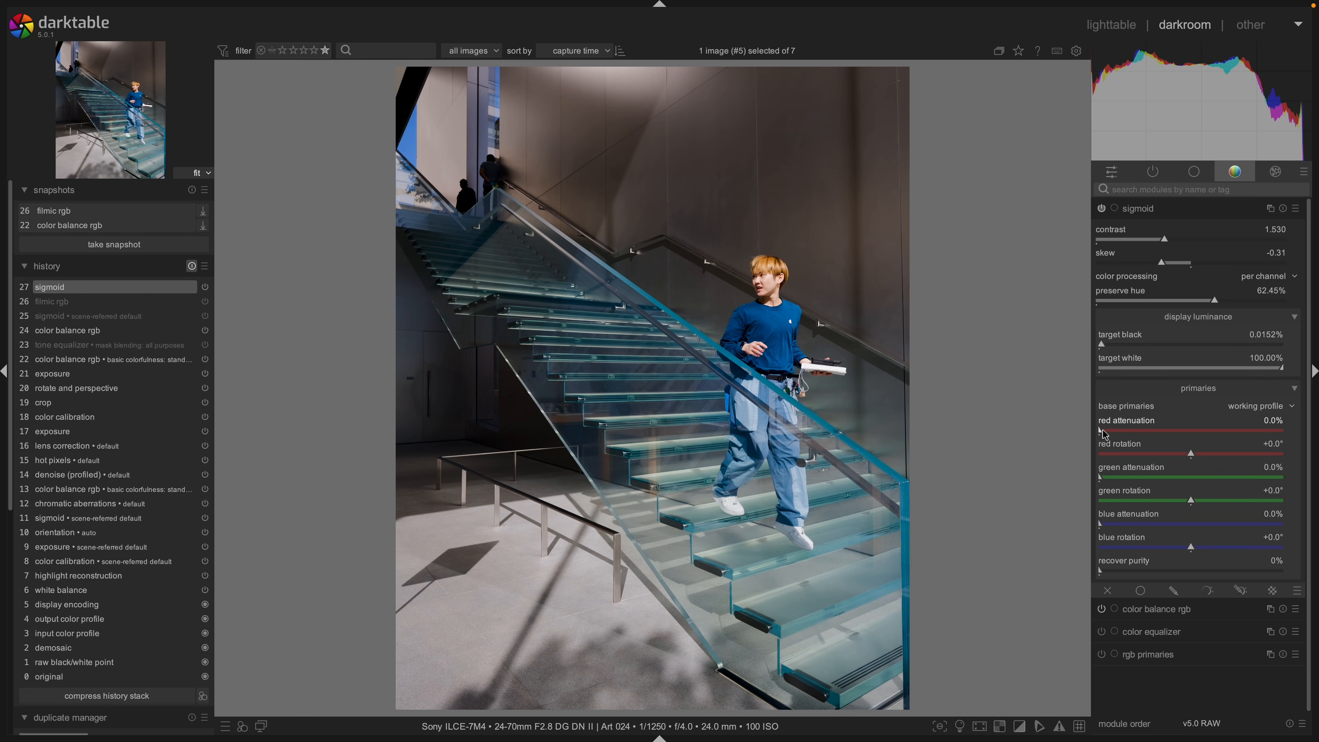
# Set sigmoid's red attenuation to 10.6% and red rotation to -5.0°, and try blue attenuation at 50.0% before setting it to 18.2%.
pyautogui.moveTo(1105, 432); pyautogui.dragTo(1177, 456)
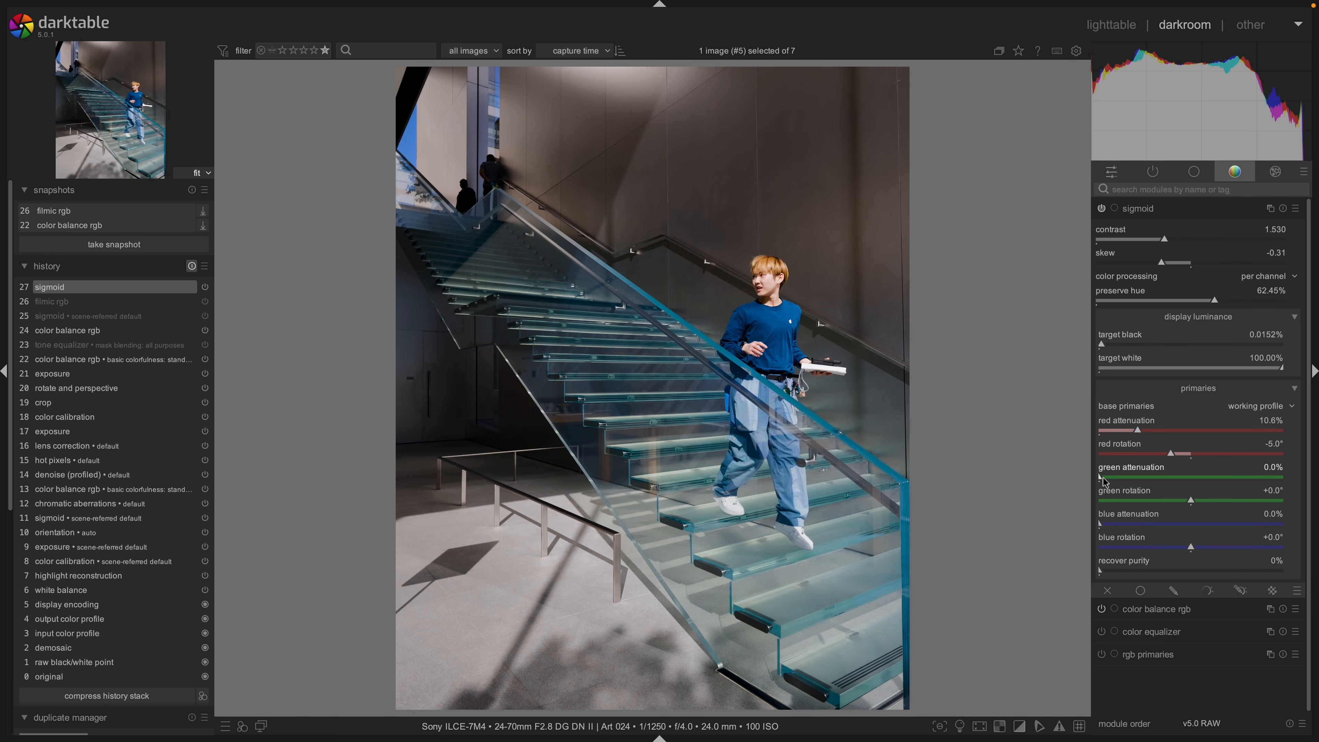
pyautogui.moveTo(1111, 525); pyautogui.dragTo(1310, 523)
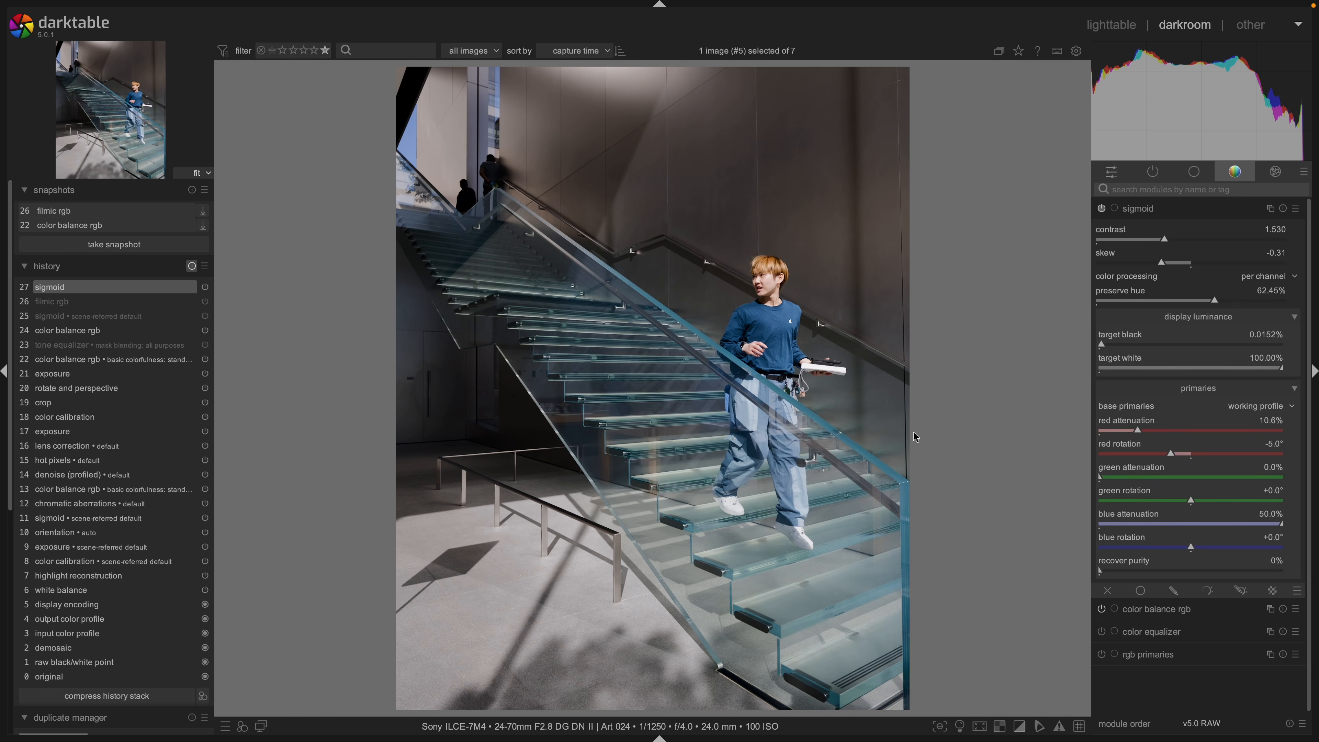
pyautogui.moveTo(1233, 517); pyautogui.dragTo(1167, 534)
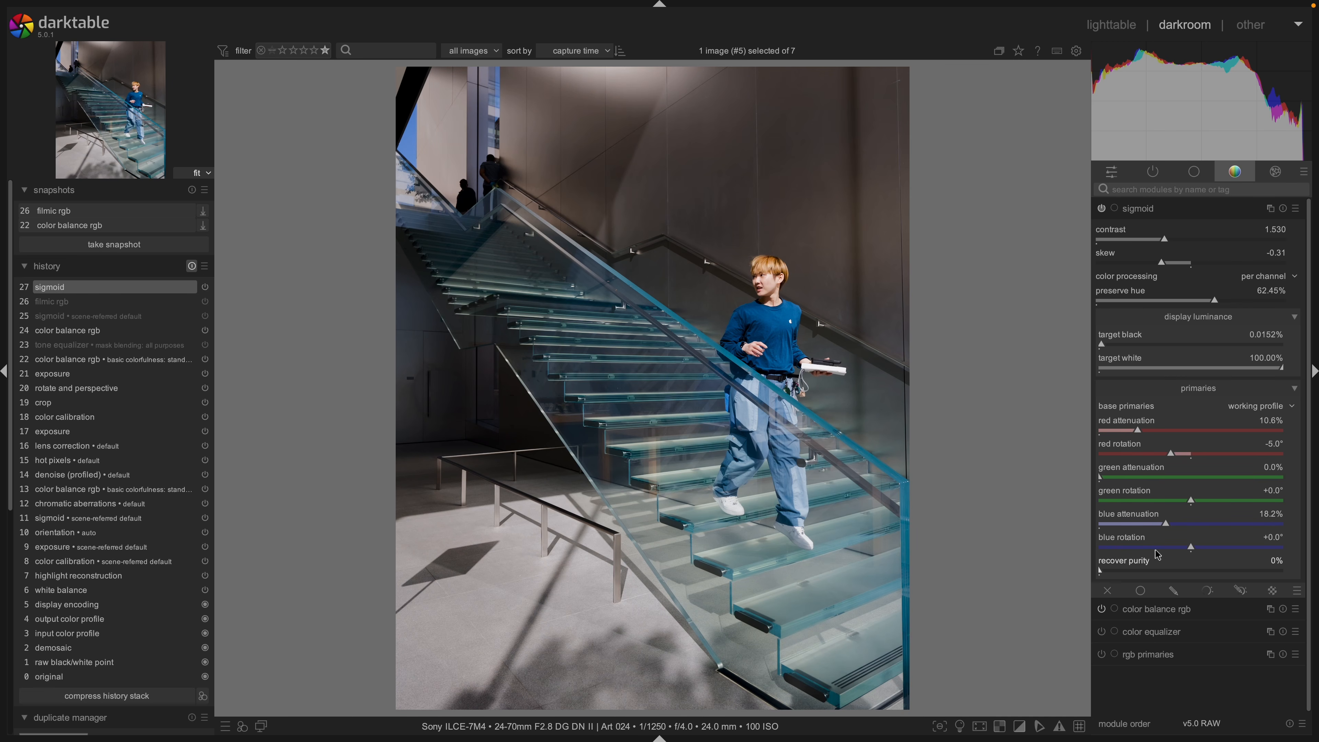
# Try the smooth preset in sigmoid and reset the module's parameters.
pyautogui.rightClick(1163, 214)
pyautogui.click(1230, 268)
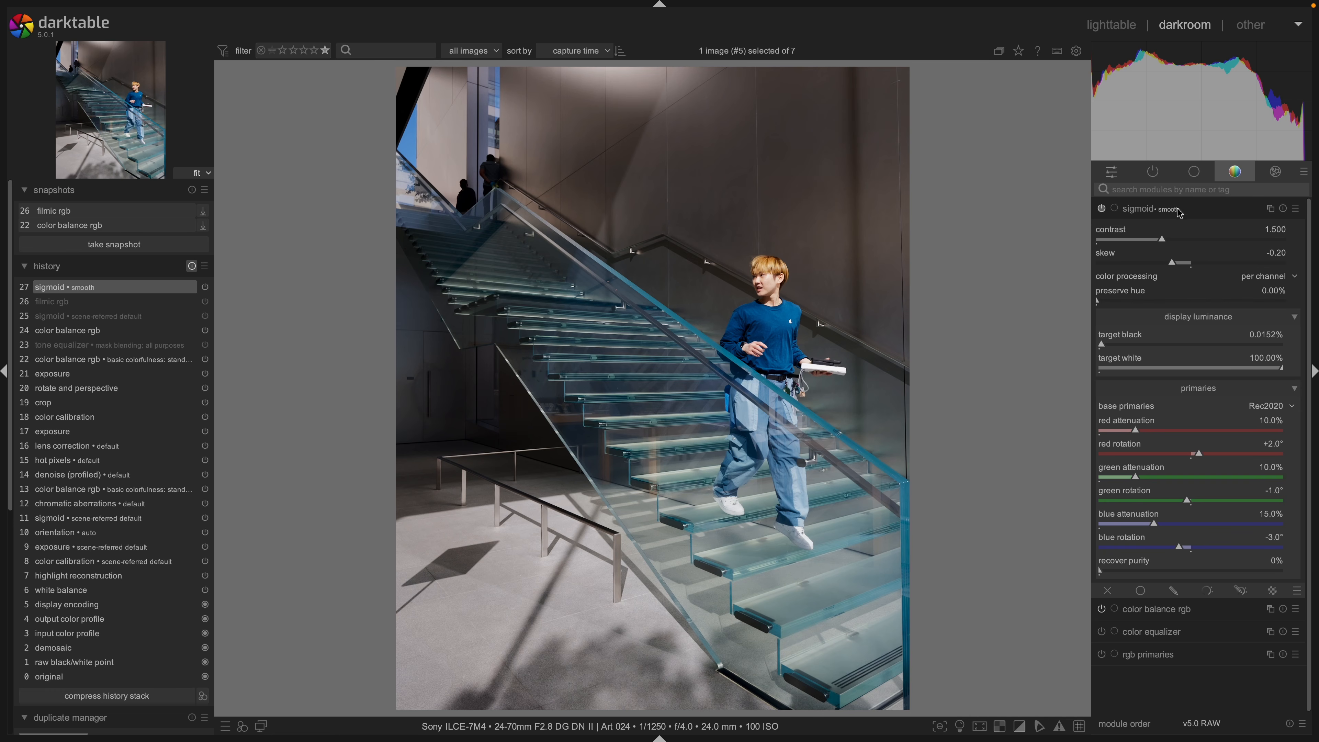
pyautogui.click(1283, 210)
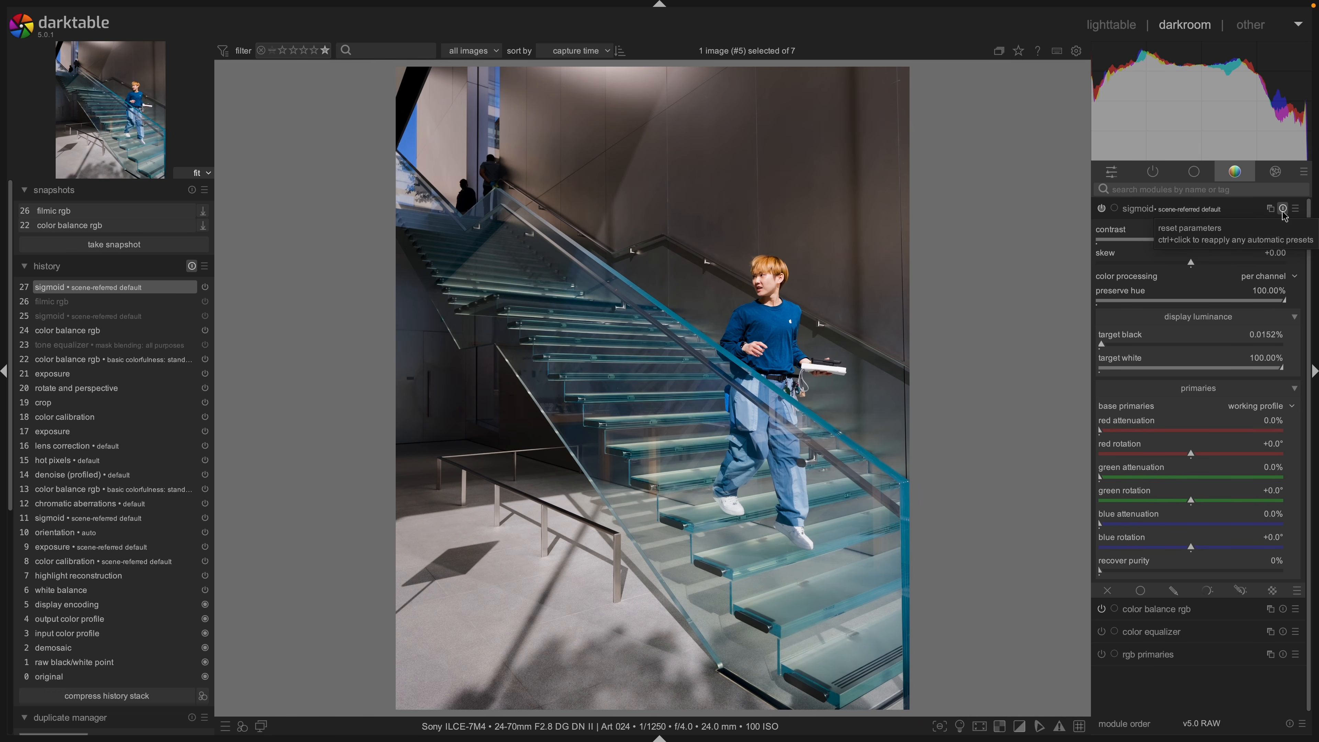
# Set sigmoid's contrast to 1.630, skew to -0.28, preserve hue to 79.78%, red attenuation to 8.0% and blue attenuation to 11.7%, and collapse it.
pyautogui.click(1160, 240)
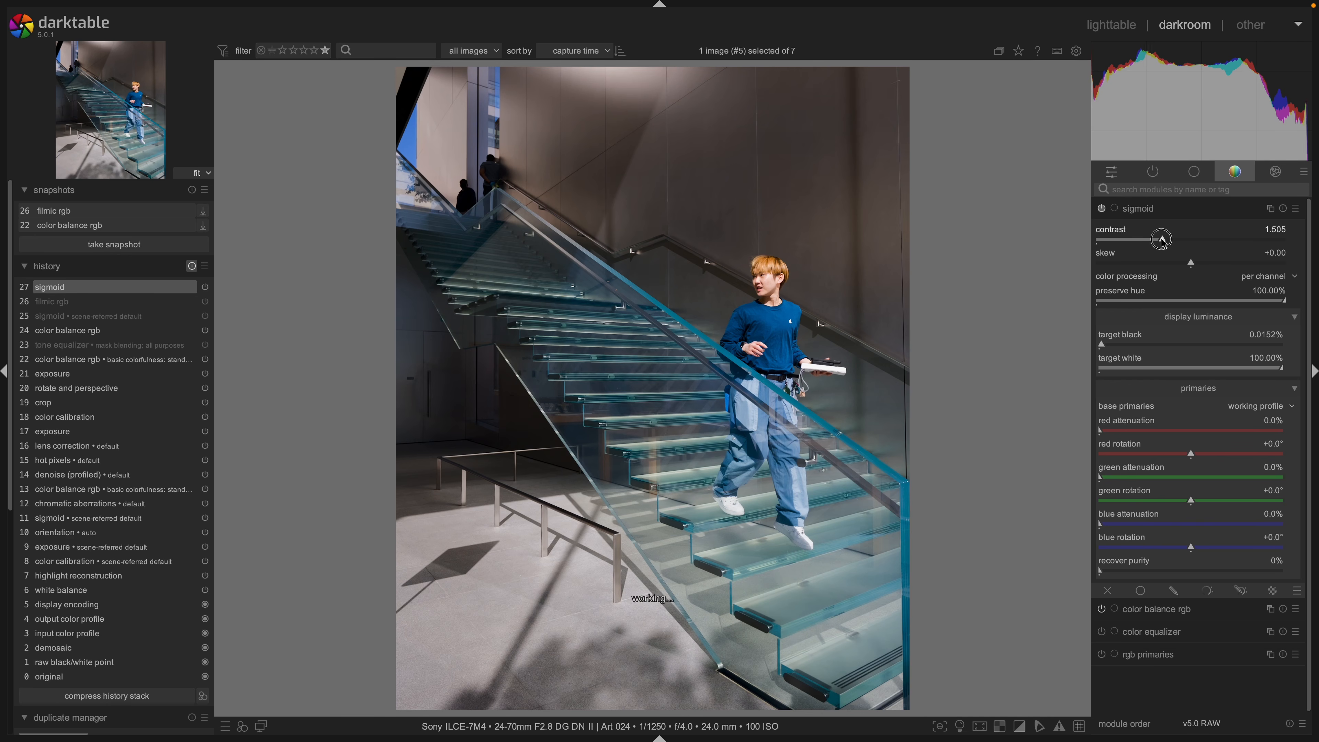
pyautogui.moveTo(1189, 260); pyautogui.dragTo(1197, 262)
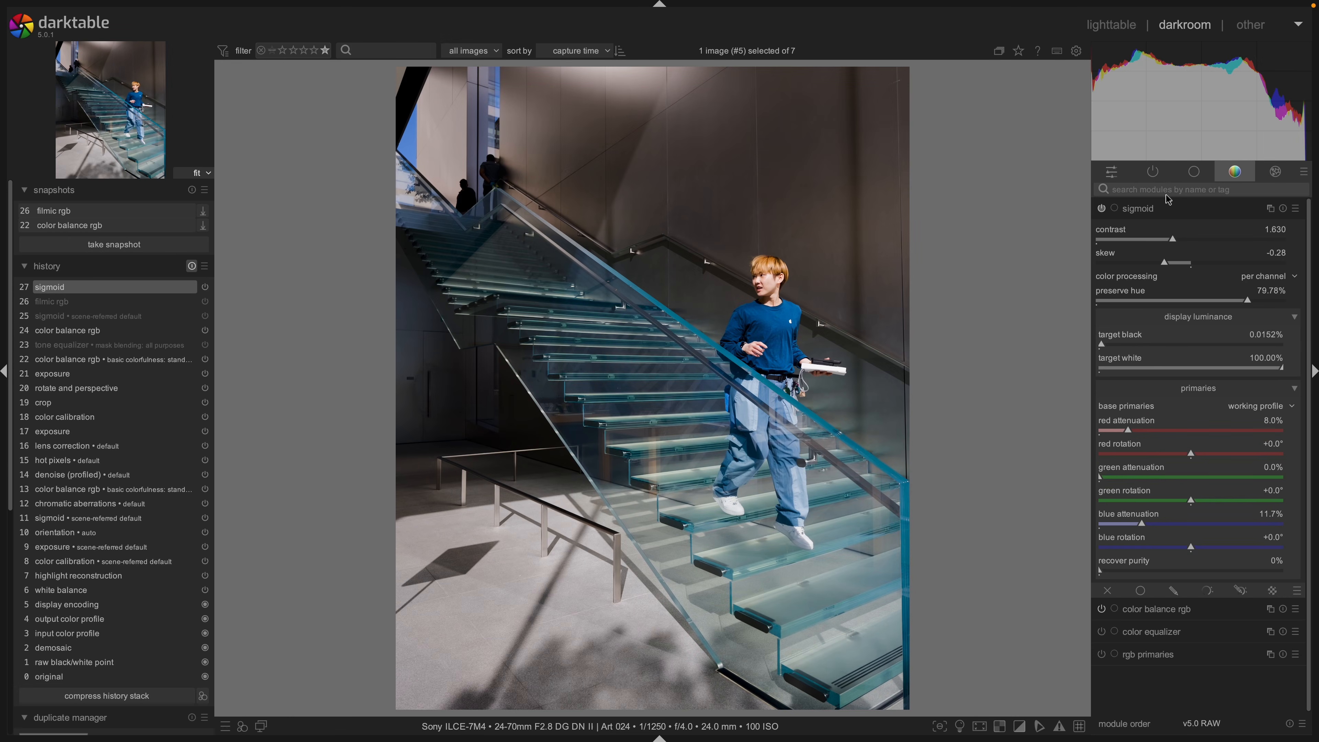
pyautogui.click(1171, 208)
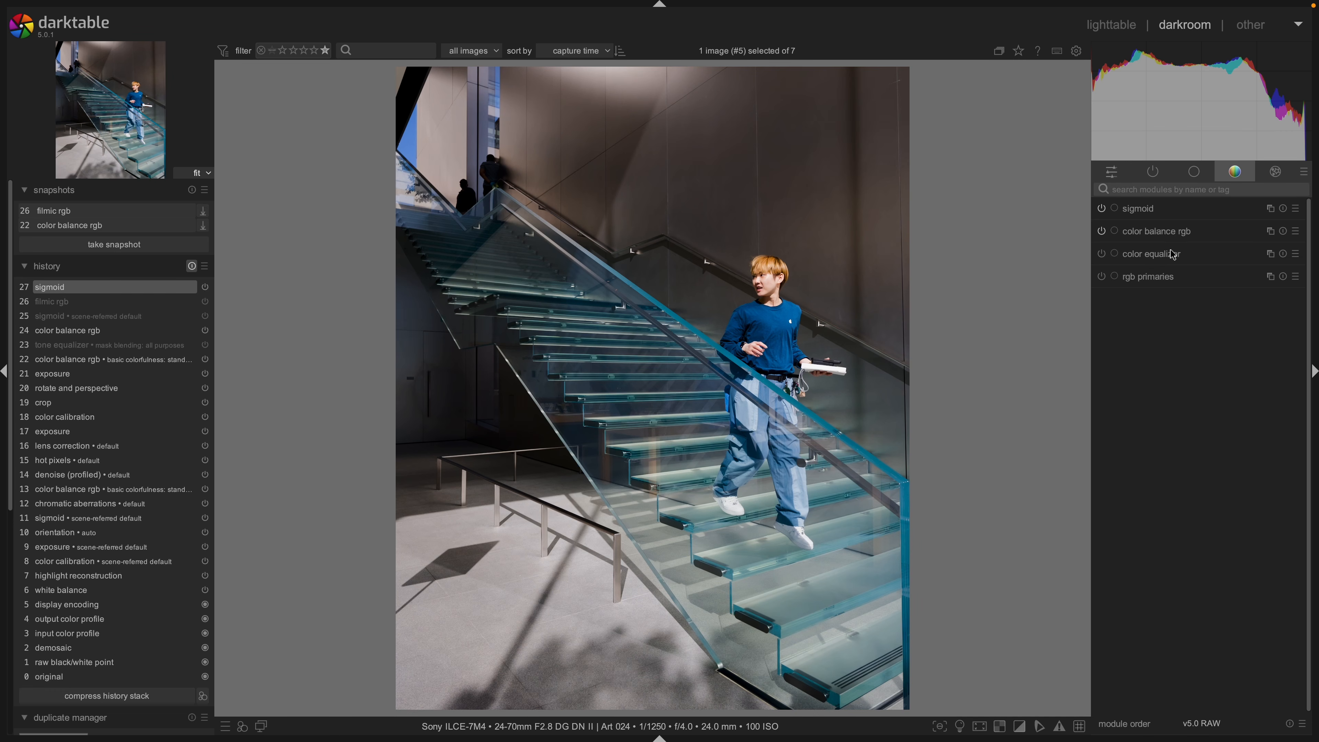
# Look over the rgb primaries module and the color equalizer's hue and saturation controls, hiding the color equalizer's sliders.
pyautogui.click(1162, 284)
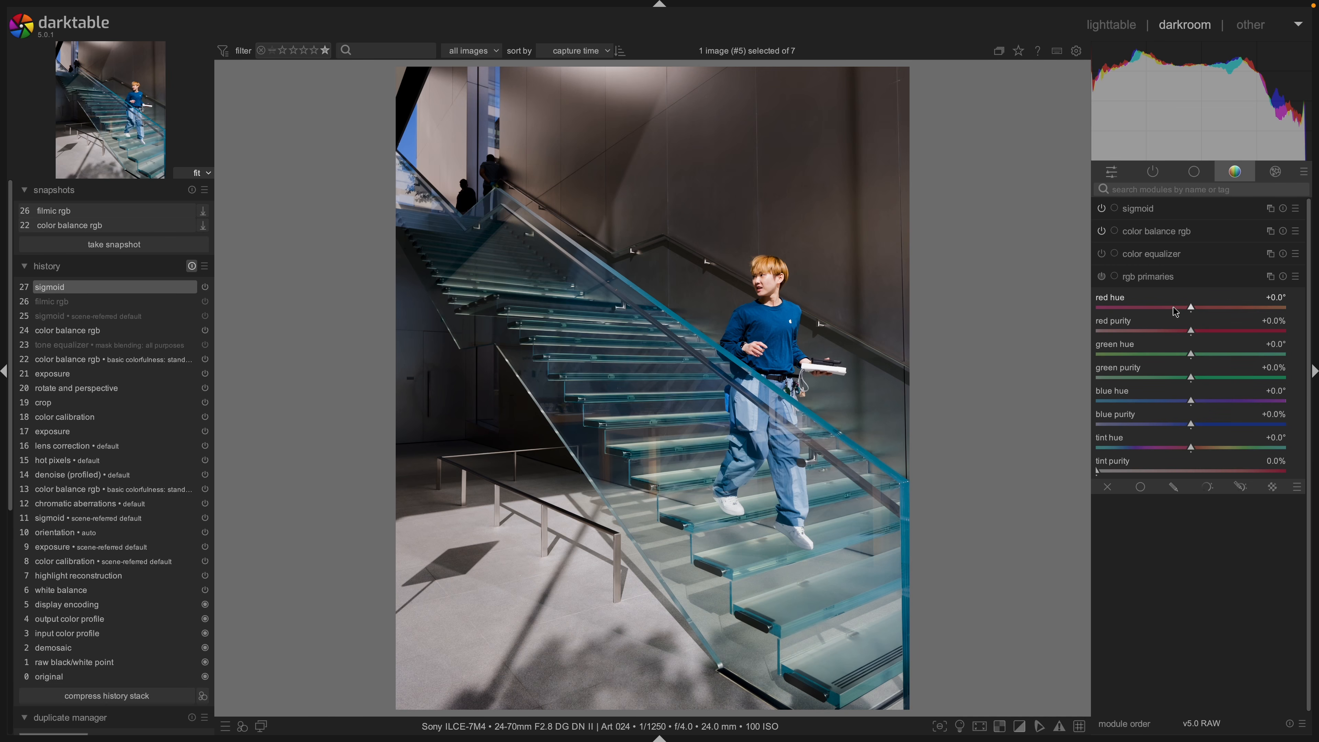
pyautogui.click(1177, 254)
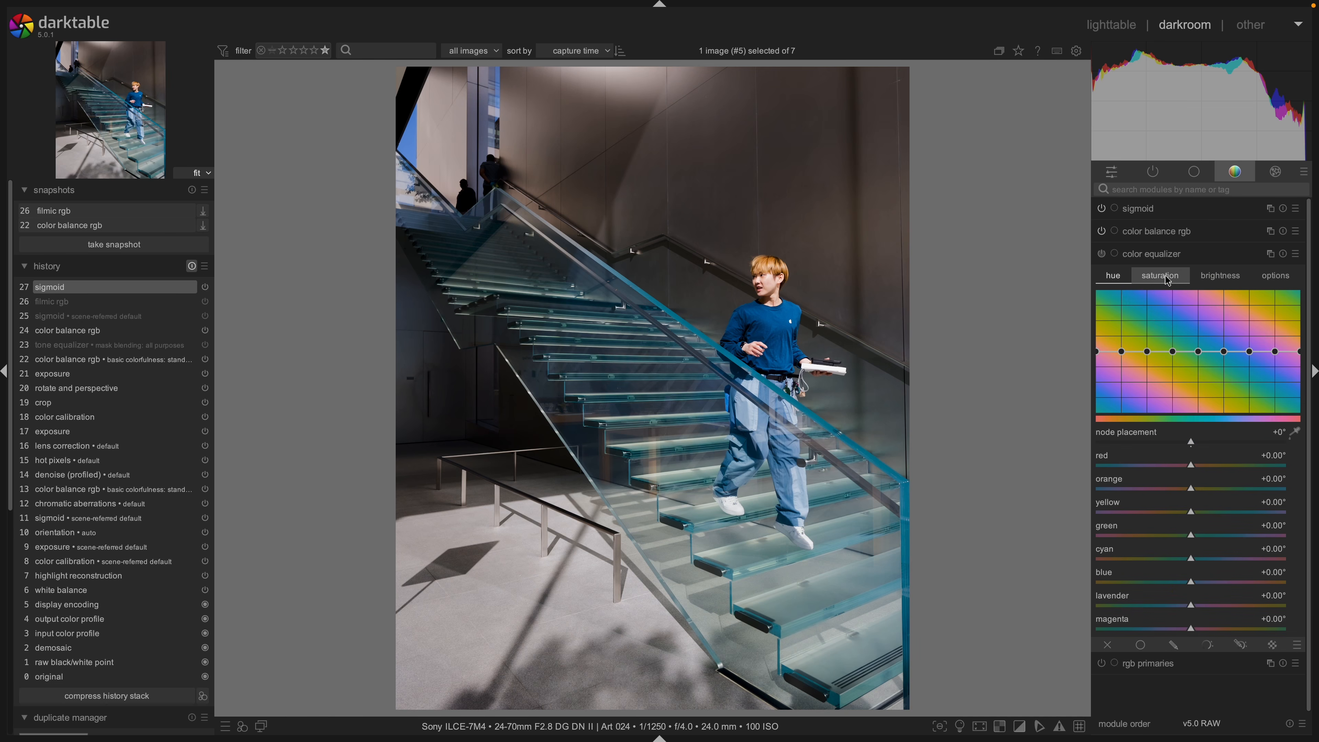
pyautogui.middleClick(1162, 397)
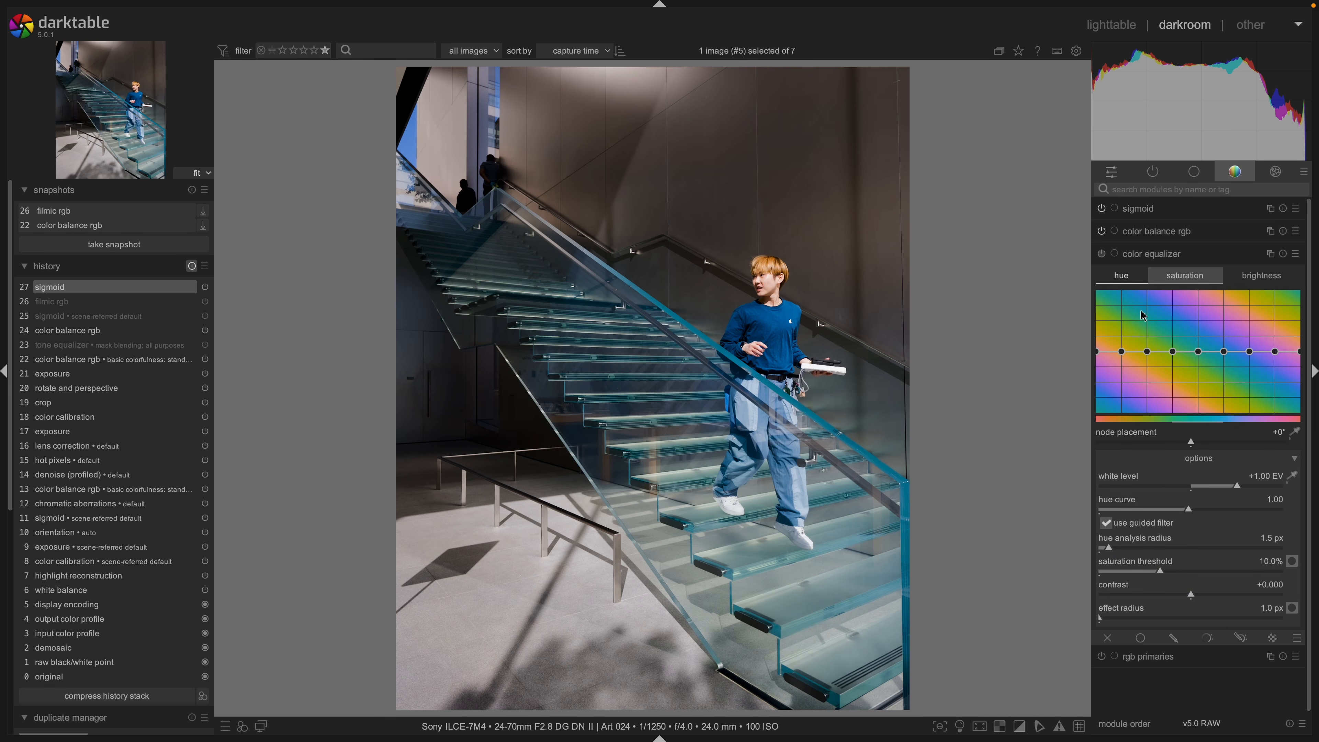
pyautogui.click(1204, 280)
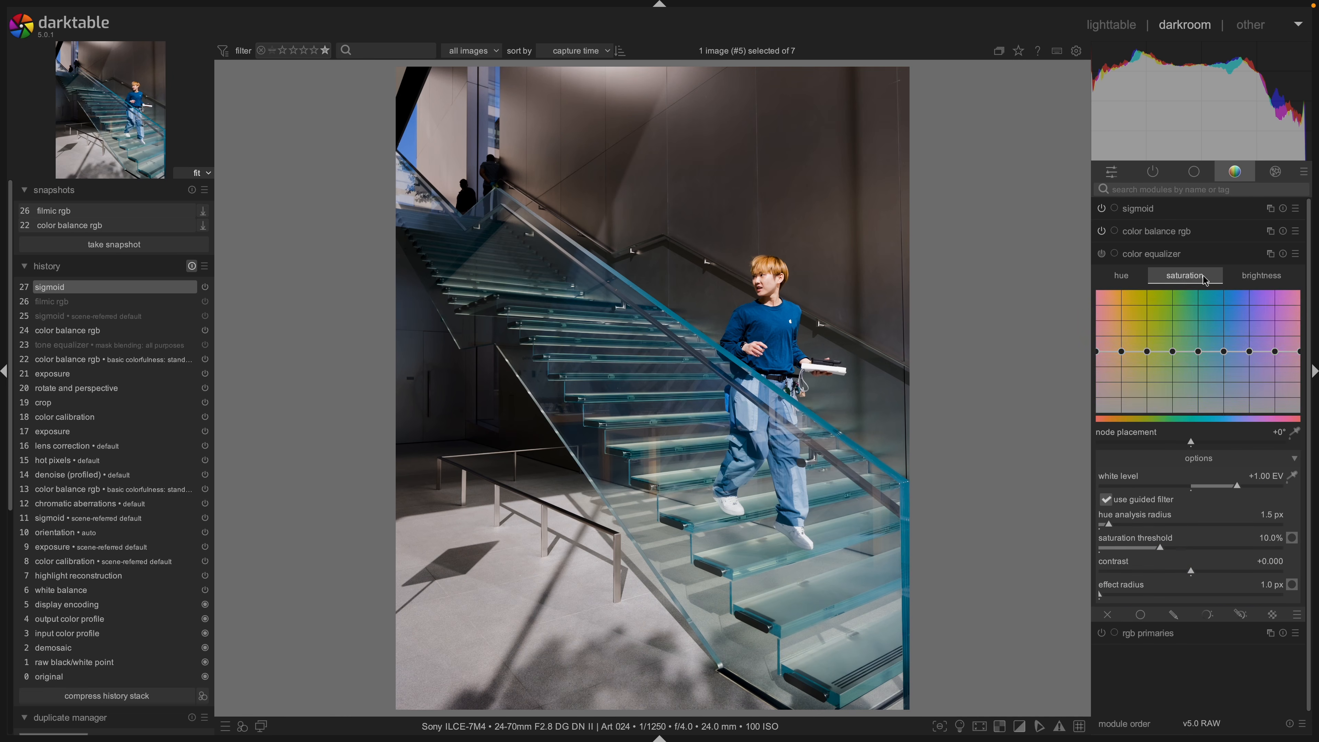
pyautogui.click(1165, 255)
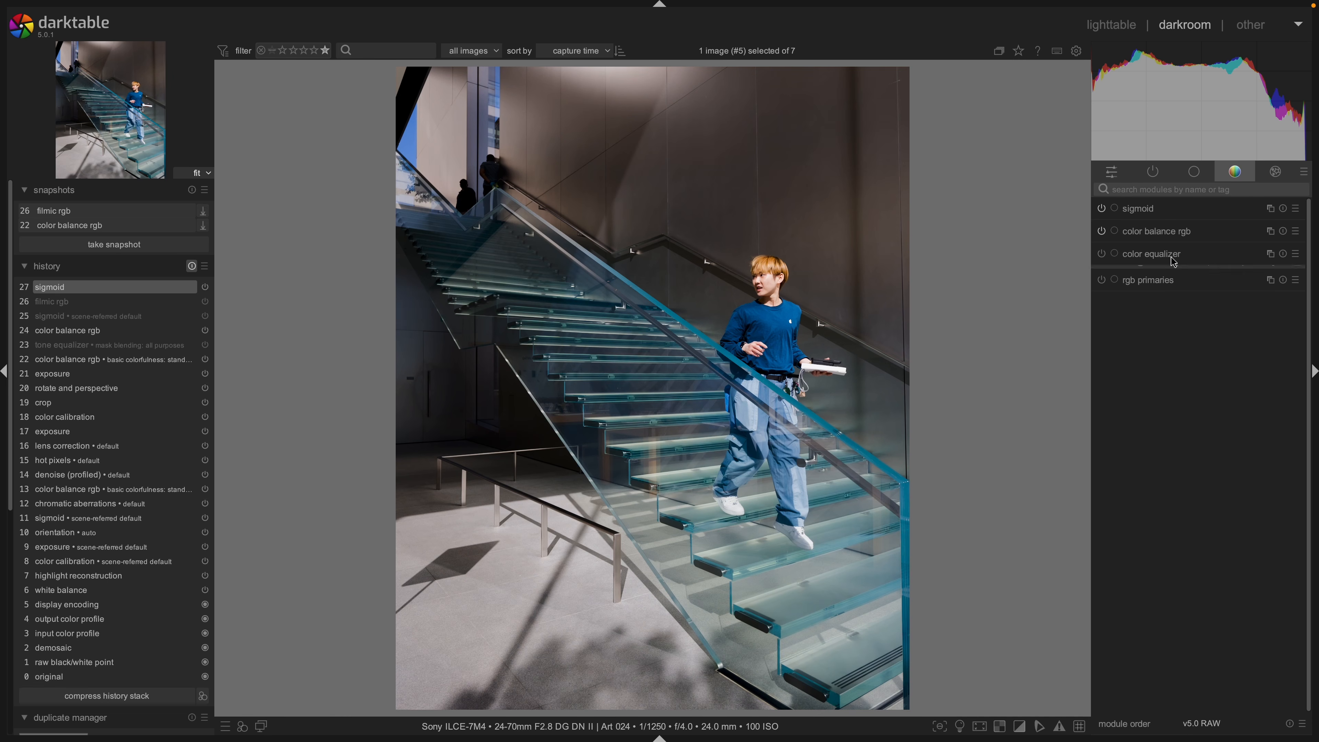
# In rgb primaries, set red hue to -3.7°, red purity to +11.0%, green hue to +2.1°, blue hue to -1.5° and blue purity to -13.5%.
pyautogui.click(1163, 281)
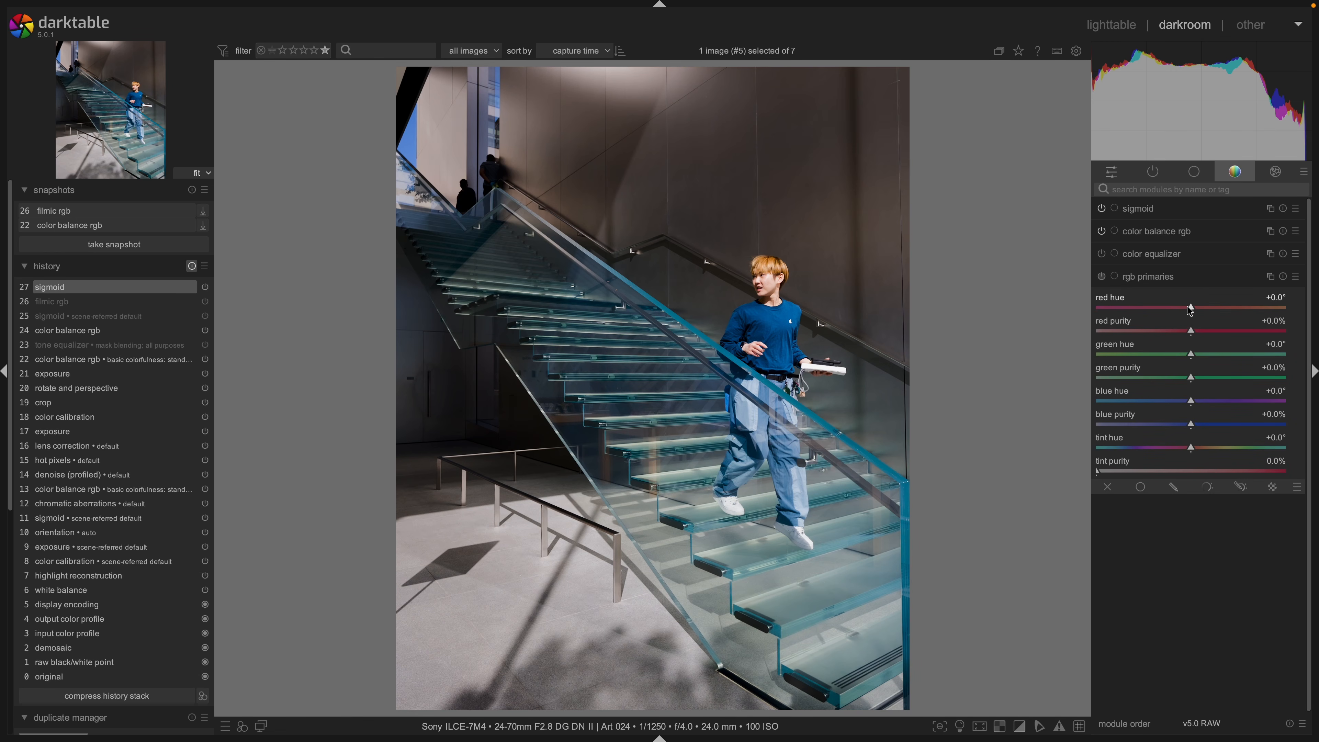
pyautogui.moveTo(1192, 311)
pyautogui.mouseDown()
pyautogui.moveTo(1075, 313)
pyautogui.moveTo(1271, 307)
pyautogui.moveTo(1111, 308)
pyautogui.moveTo(1221, 310)
pyautogui.moveTo(1158, 307)
pyautogui.moveTo(1184, 307)
pyautogui.moveTo(1171, 308)
pyautogui.moveTo(1182, 307)
pyautogui.moveTo(1171, 328)
pyautogui.moveTo(1095, 327)
pyautogui.moveTo(1311, 320)
pyautogui.moveTo(1158, 323)
pyautogui.moveTo(1236, 318)
pyautogui.moveTo(1155, 358)
pyautogui.moveTo(1189, 357)
pyautogui.moveTo(1145, 358)
pyautogui.moveTo(1245, 354)
pyautogui.moveTo(1150, 356)
pyautogui.moveTo(1241, 355)
pyautogui.moveTo(1202, 354)
pyautogui.mouseUp()
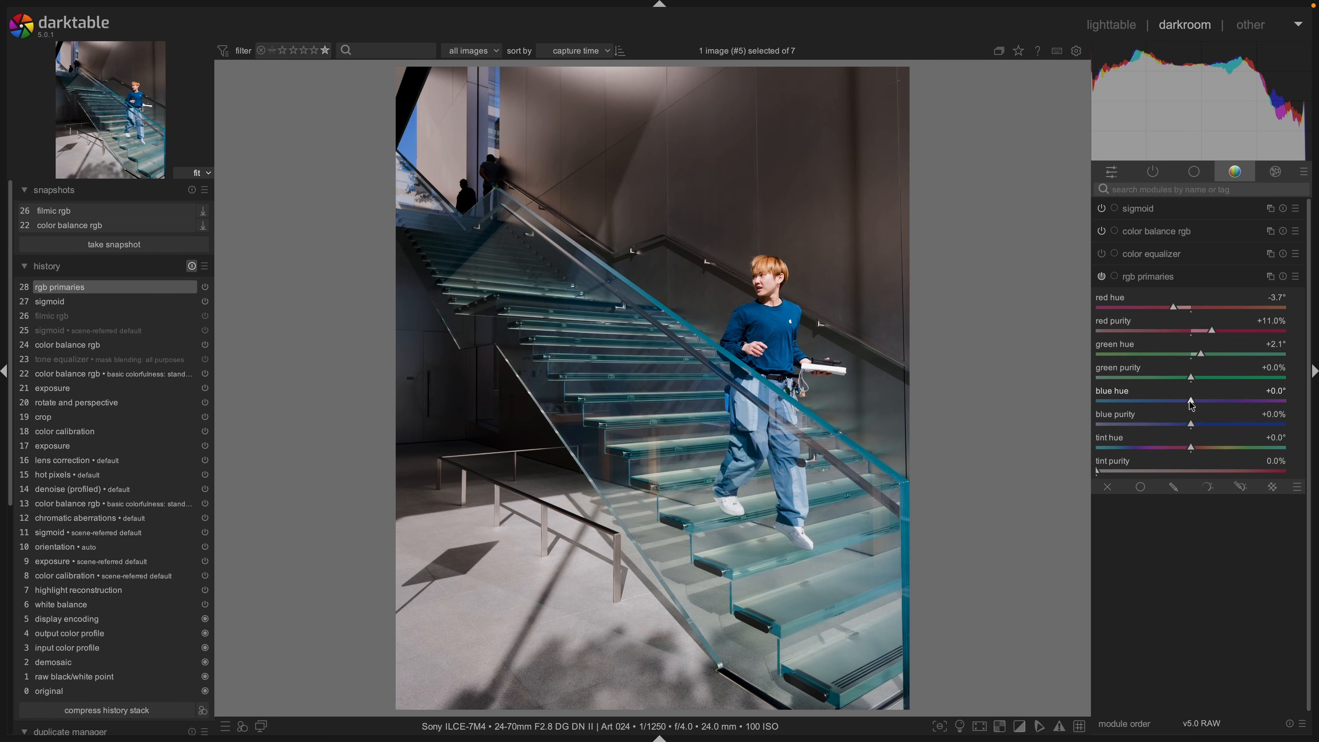
pyautogui.moveTo(1193, 404)
pyautogui.mouseDown()
pyautogui.moveTo(1163, 404)
pyautogui.moveTo(1273, 404)
pyautogui.moveTo(1185, 402)
pyautogui.mouseUp()
pyautogui.moveTo(1192, 425); pyautogui.dragTo(1166, 422)
# Try a tint hue of -129.2° in rgb primaries, set it to +11.0°, and close the module.
pyautogui.moveTo(1157, 450); pyautogui.dragTo(1125, 455)
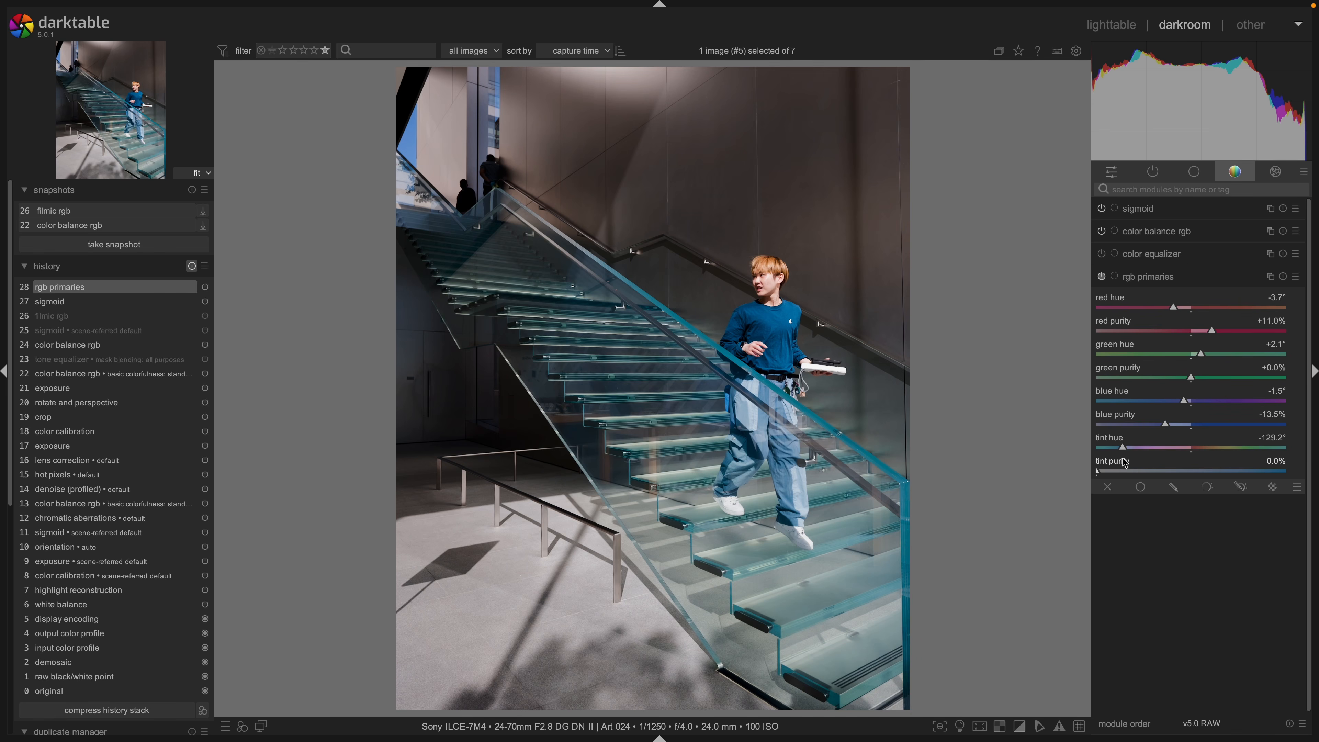
pyautogui.moveTo(1122, 448); pyautogui.dragTo(1085, 461)
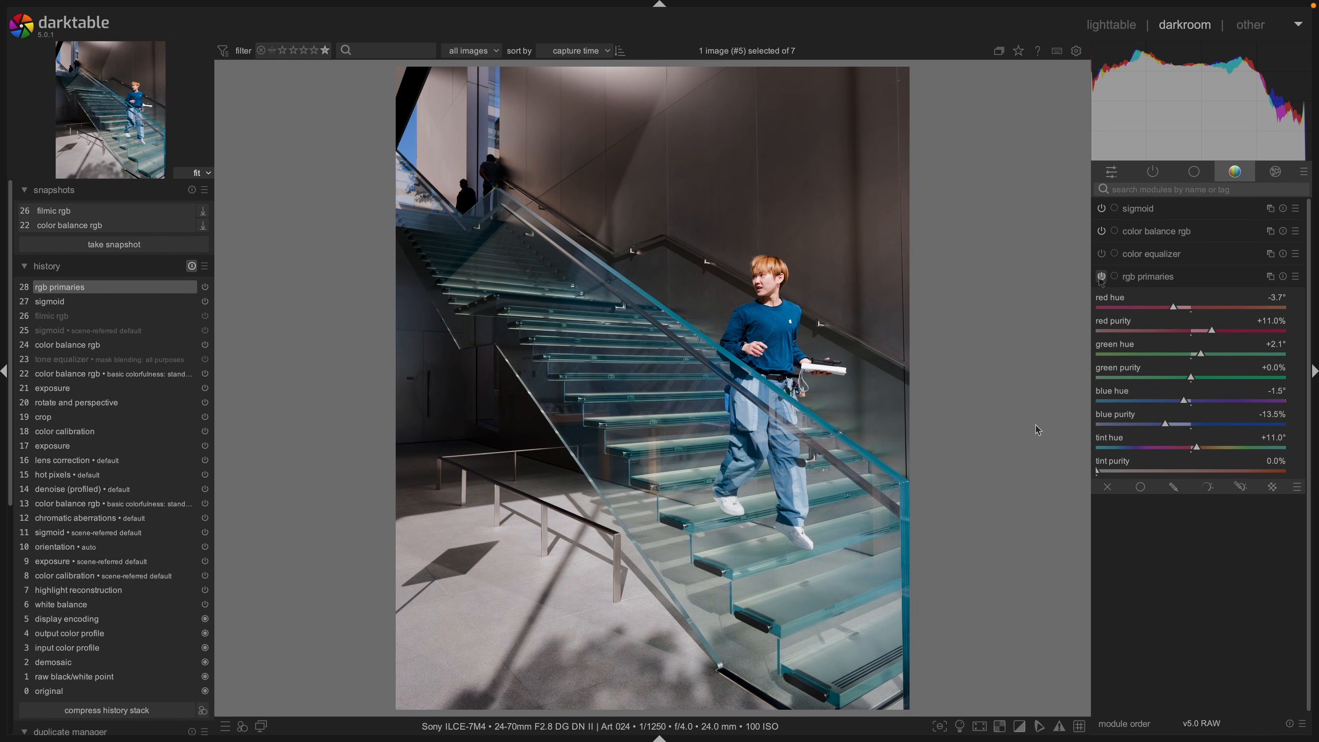
pyautogui.click(1162, 276)
# Try the Kodak Portra 400 like and teal & orange presets in the color equalizer, and reset the module.
pyautogui.click(1167, 260)
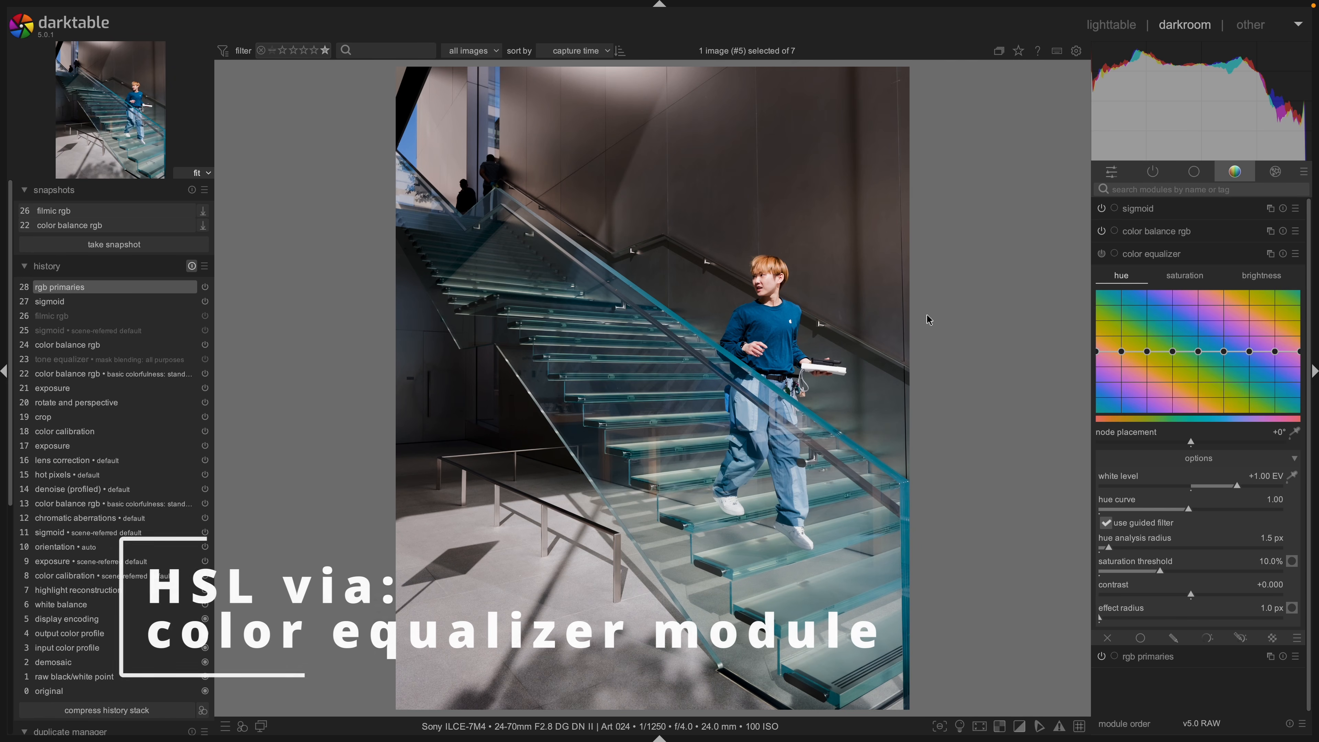
pyautogui.rightClick(1204, 249)
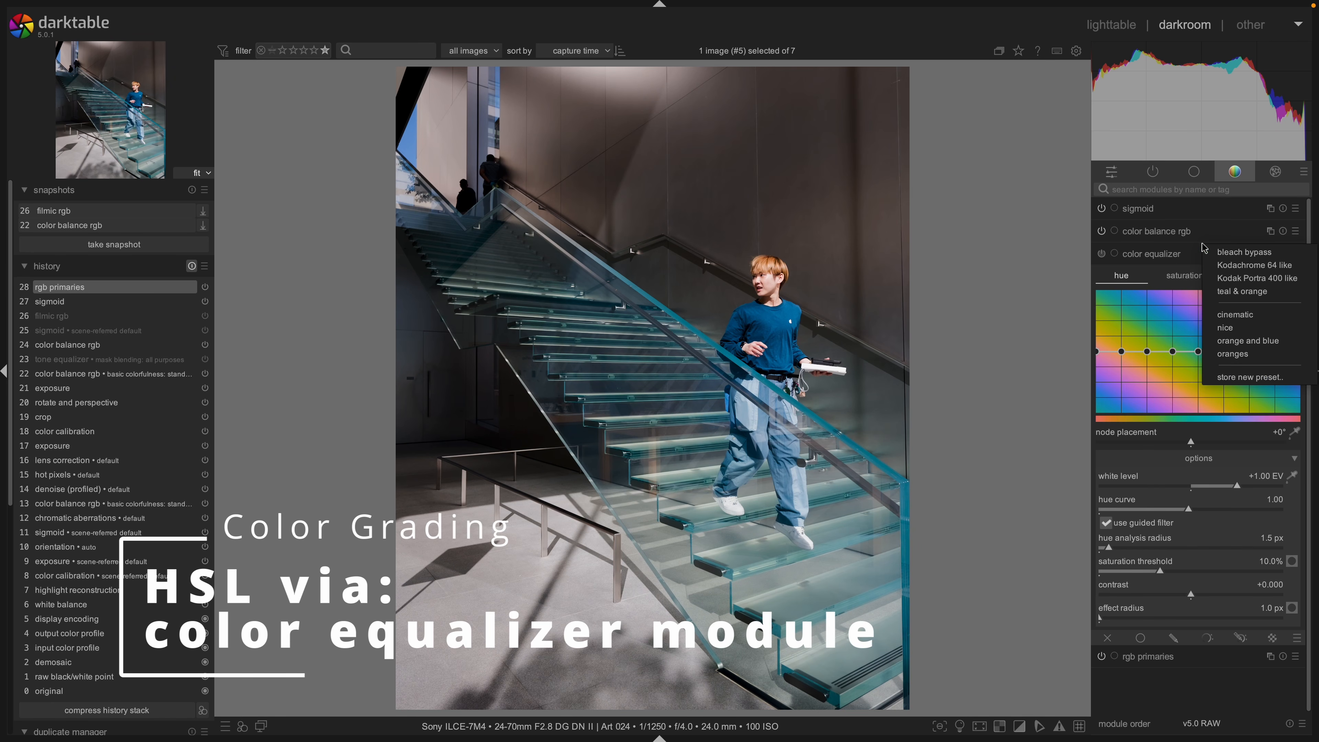
pyautogui.click(1223, 279)
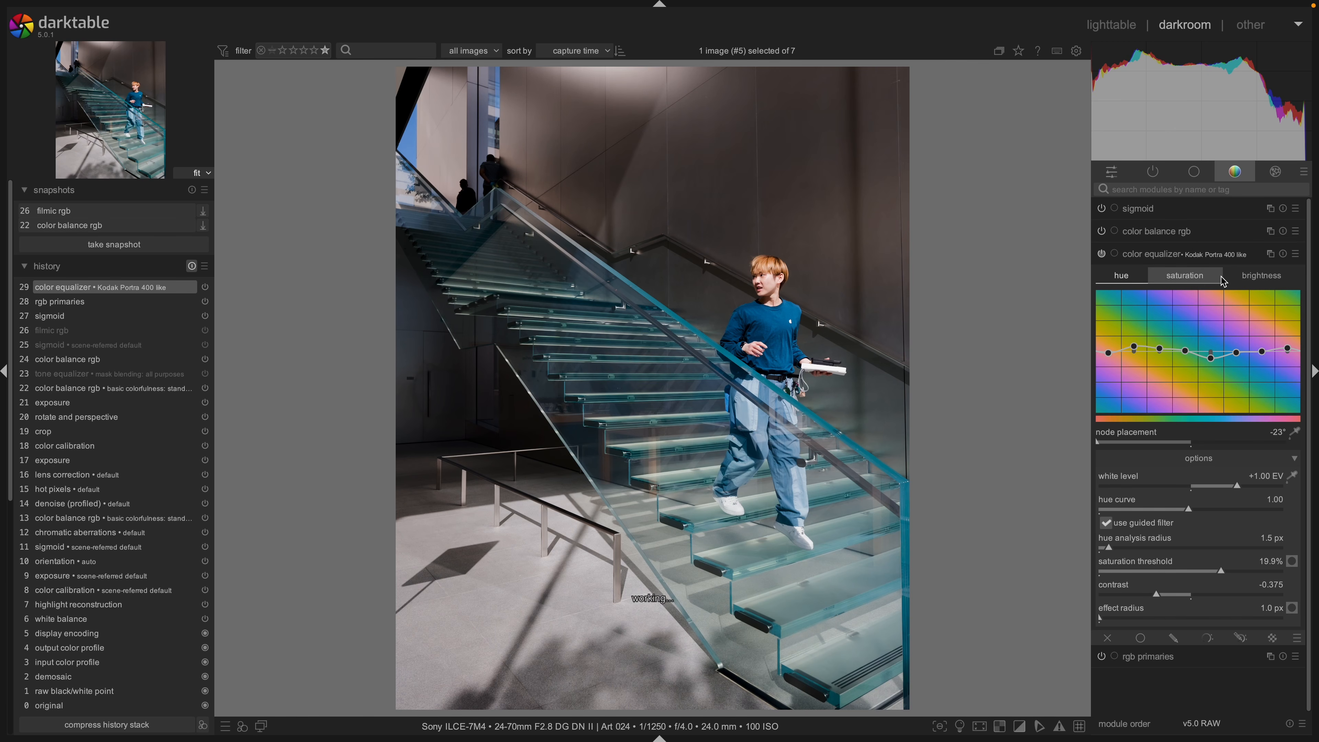
pyautogui.rightClick(1205, 254)
pyautogui.click(1234, 304)
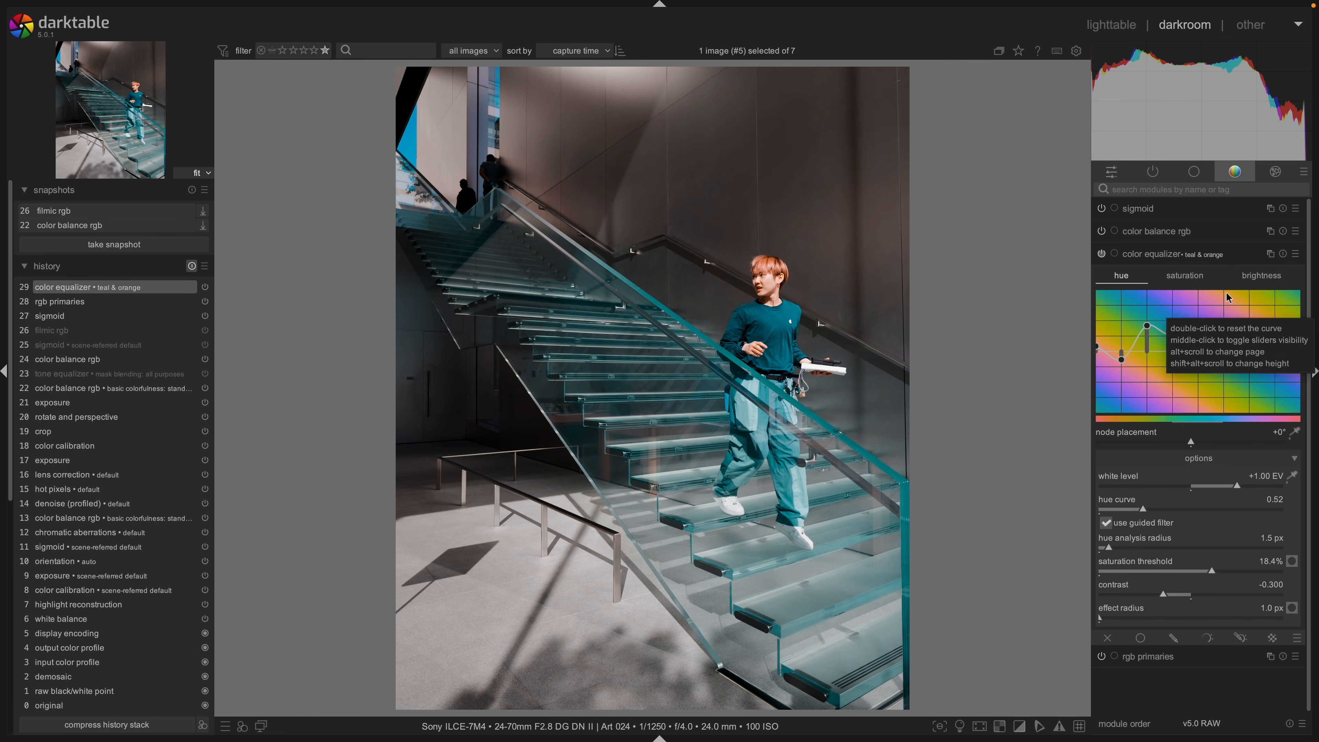
pyautogui.click(1282, 254)
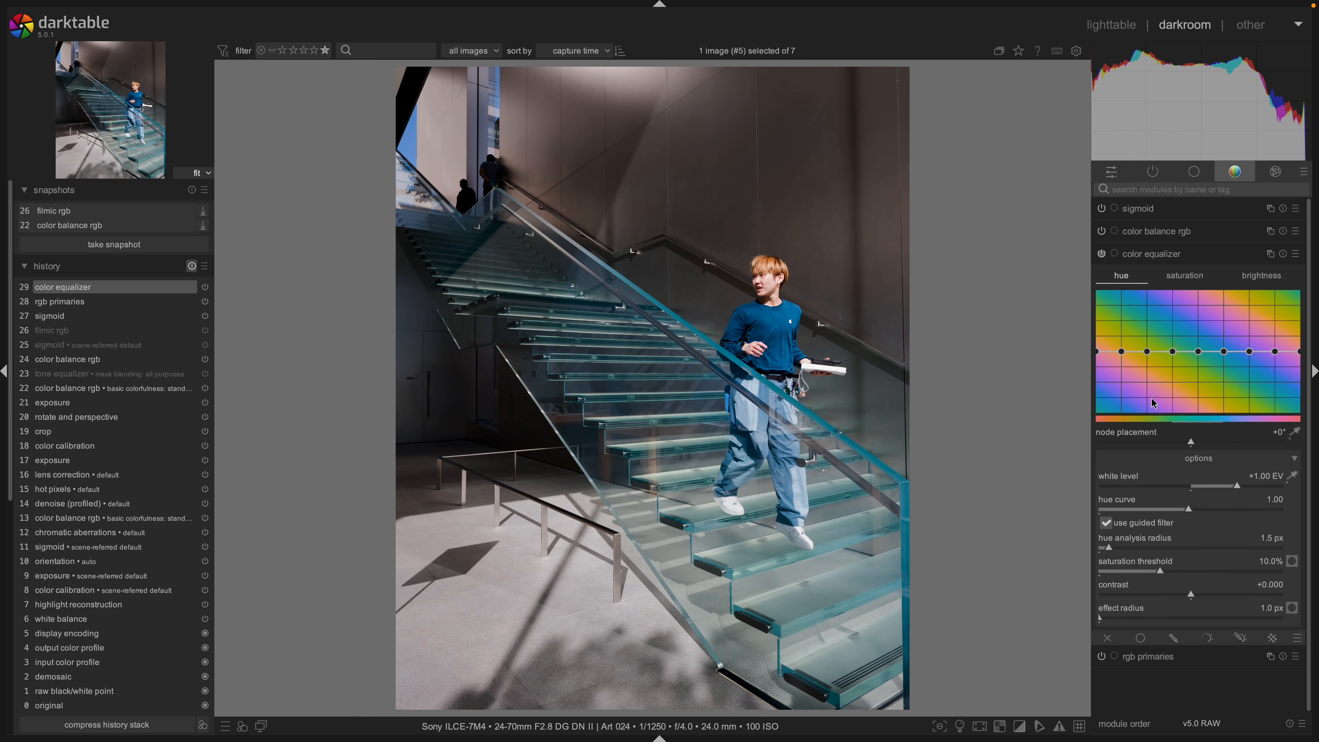
# Look over the color equalizer's saturation and brightness pages and try shifting the cyan node on the hue curve.
pyautogui.click(1176, 276)
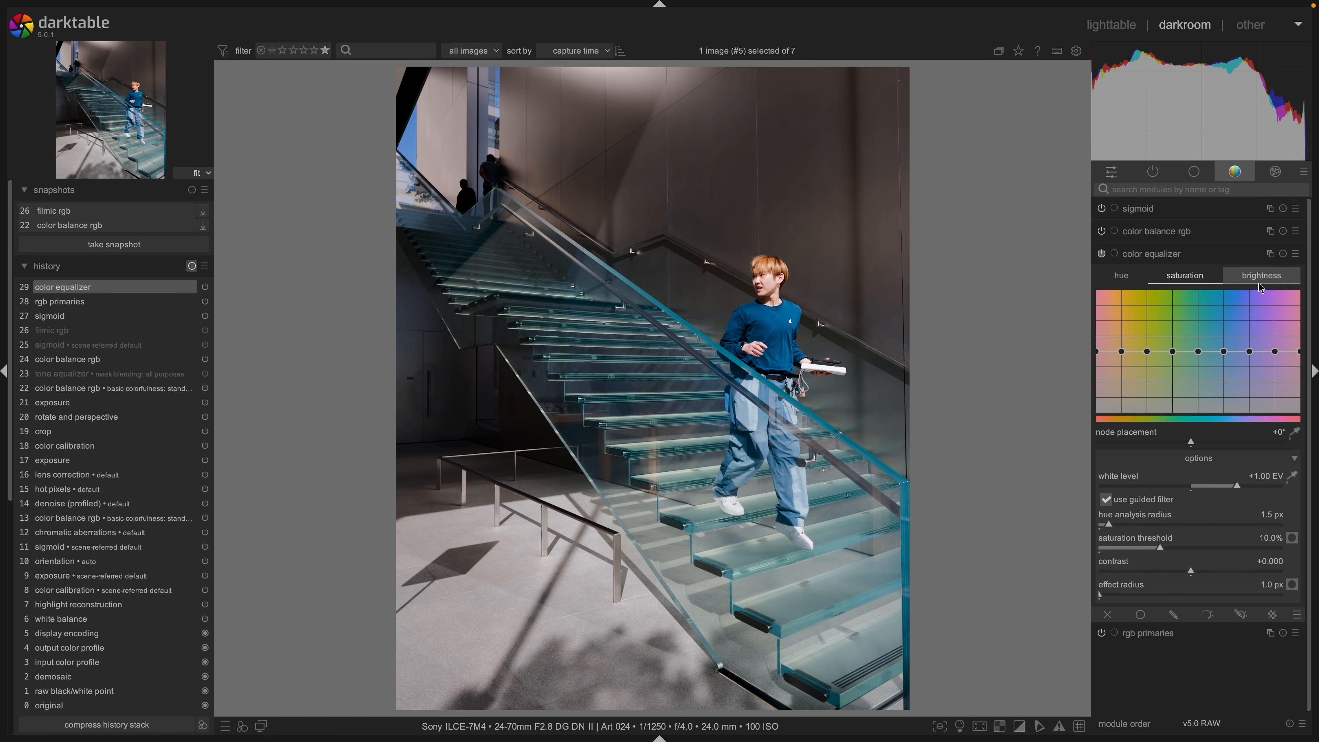
pyautogui.click(1261, 280)
pyautogui.click(1184, 275)
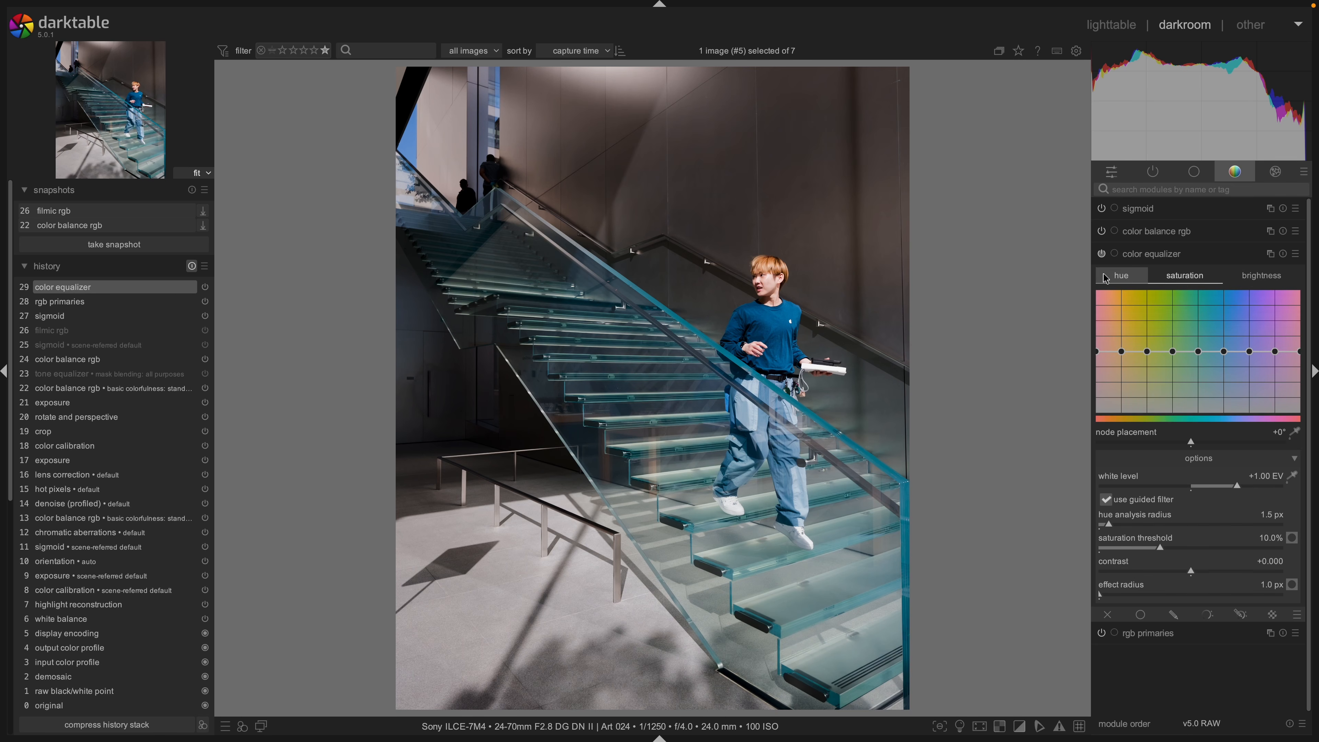
pyautogui.click(1121, 275)
pyautogui.moveTo(1204, 353); pyautogui.dragTo(1204, 389)
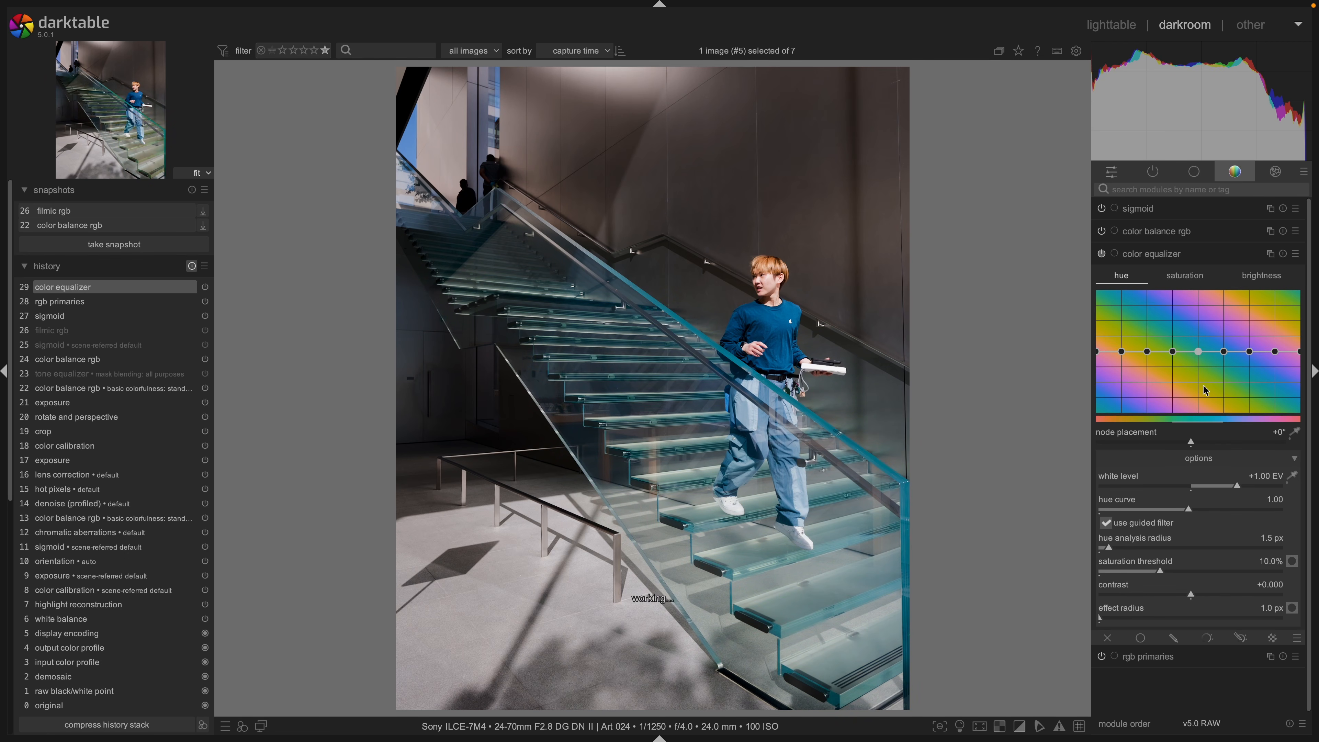
# Show the color equalizer's per-color sliders, return to the graph with options, and look over the brightness and hue pages.
pyautogui.middleClick(1198, 355)
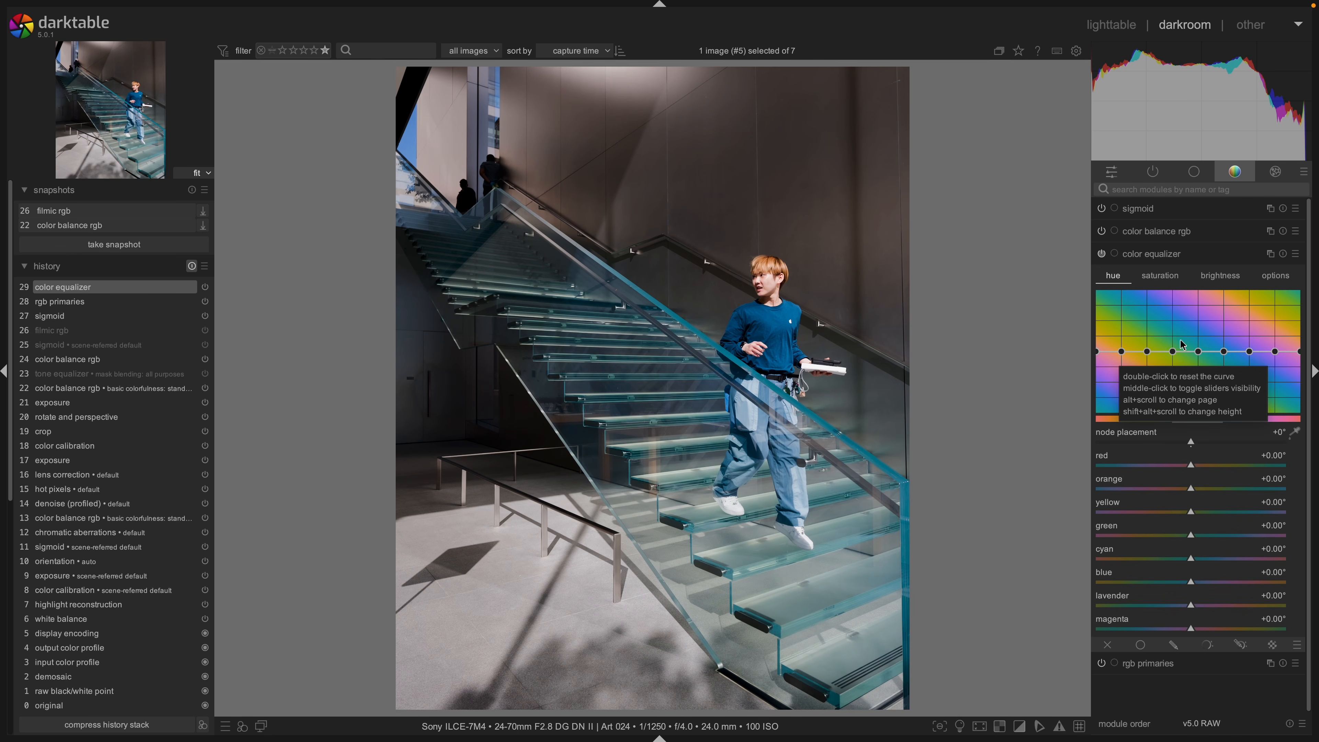
pyautogui.middleClick(1180, 352)
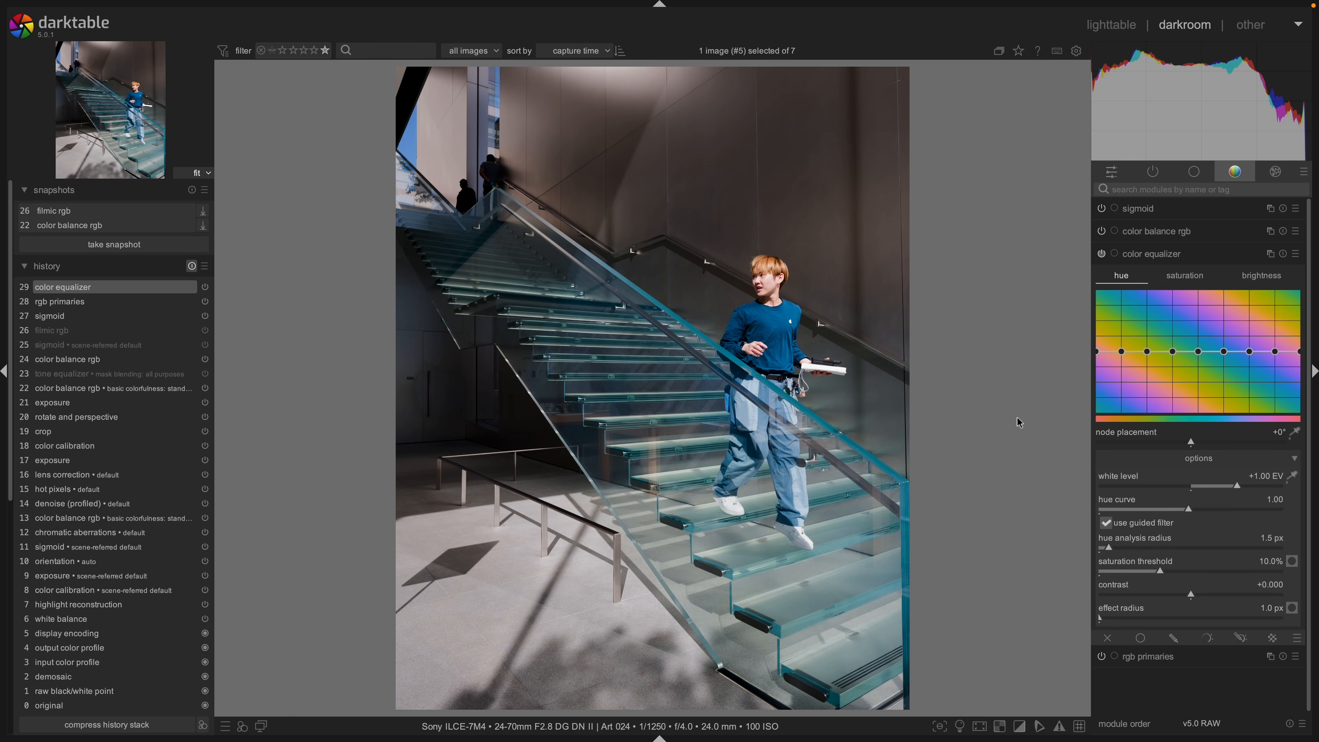
pyautogui.click(1270, 279)
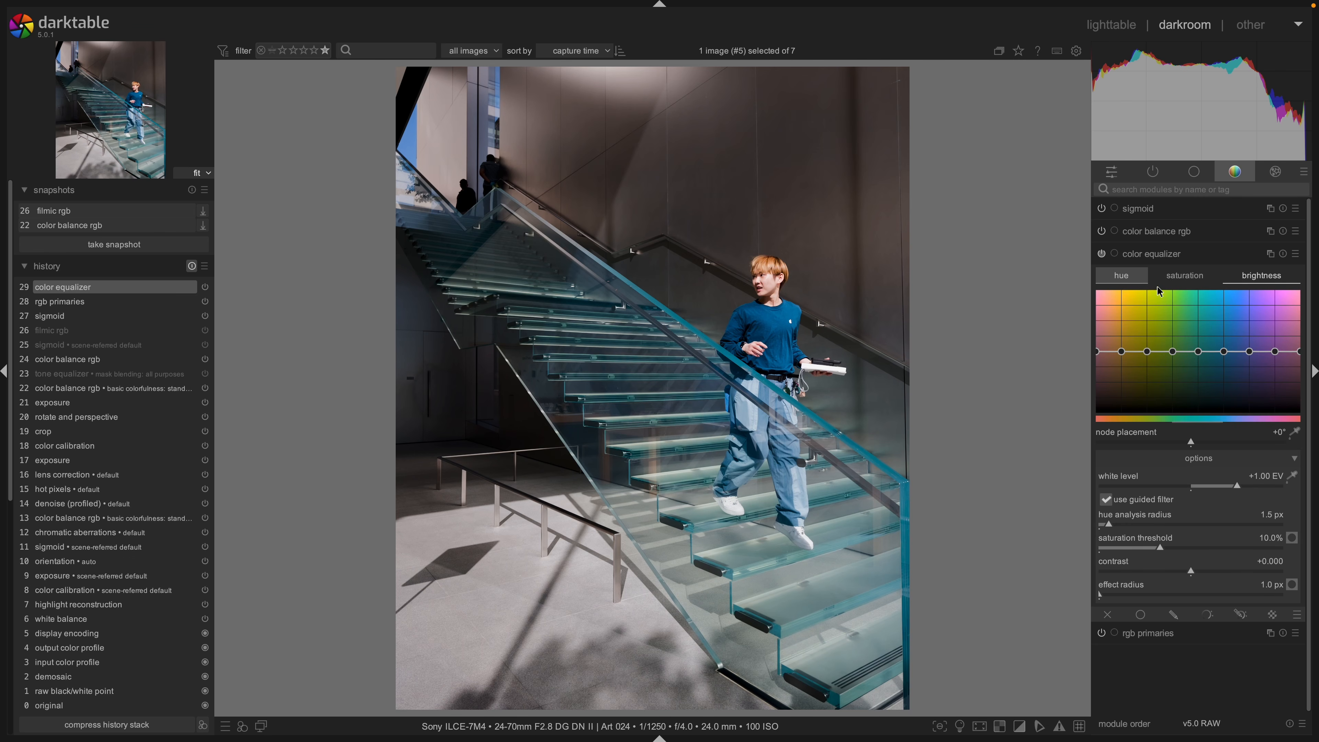
pyautogui.click(1126, 280)
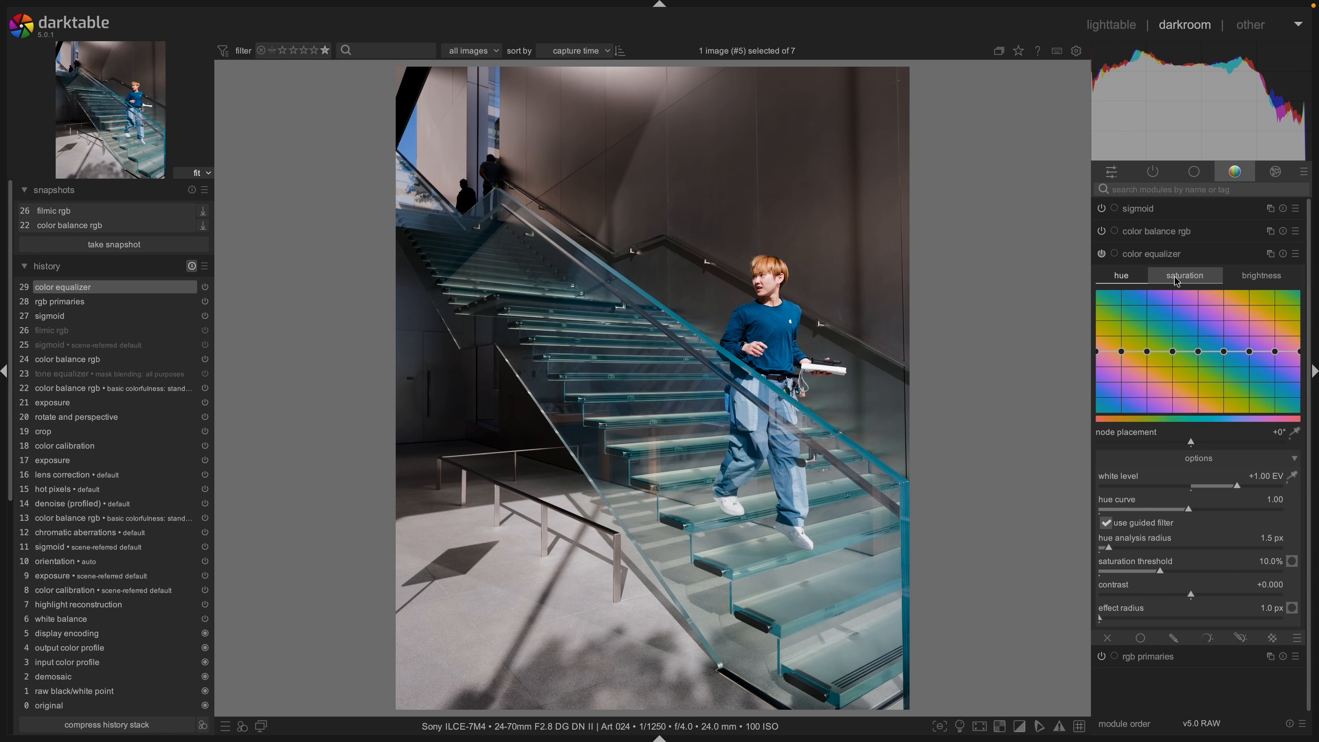
# Compare the rgb primaries settings with the color equalizer's hue and brightness curves.
pyautogui.click(1178, 255)
pyautogui.click(1153, 280)
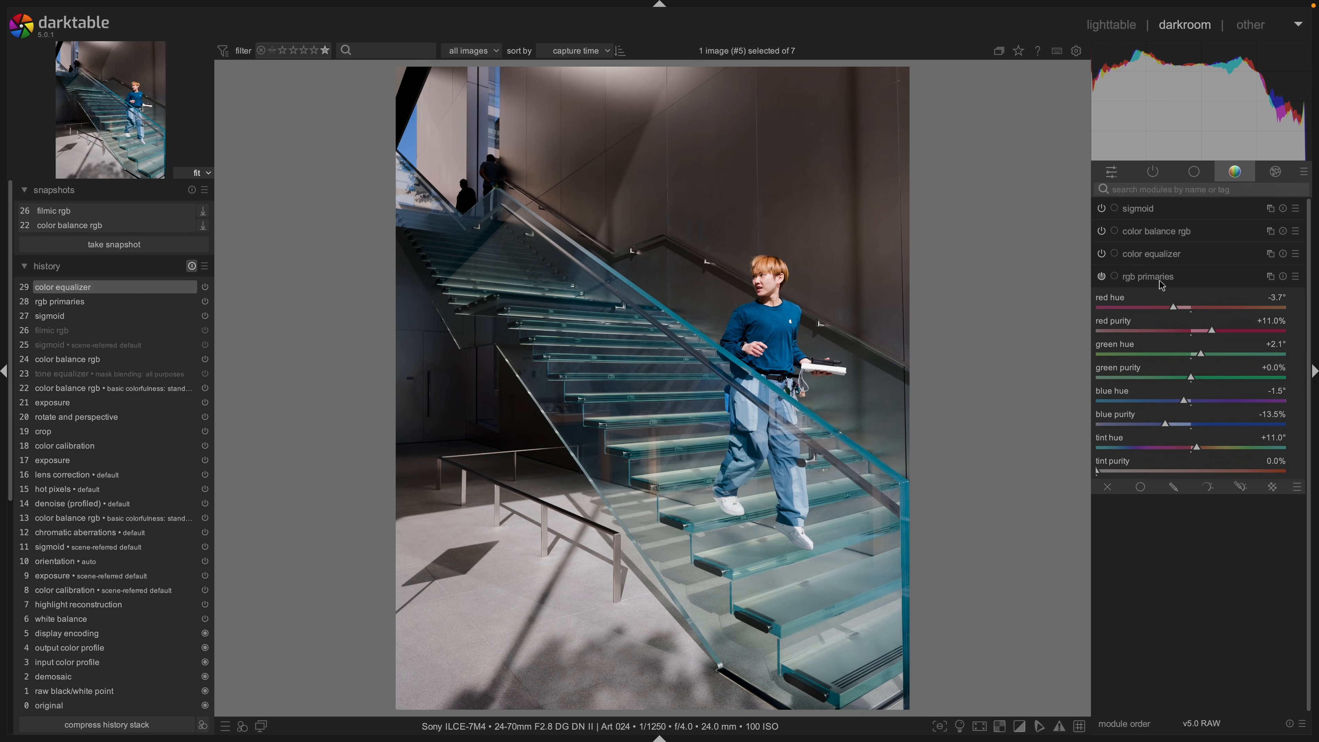
pyautogui.click(1170, 254)
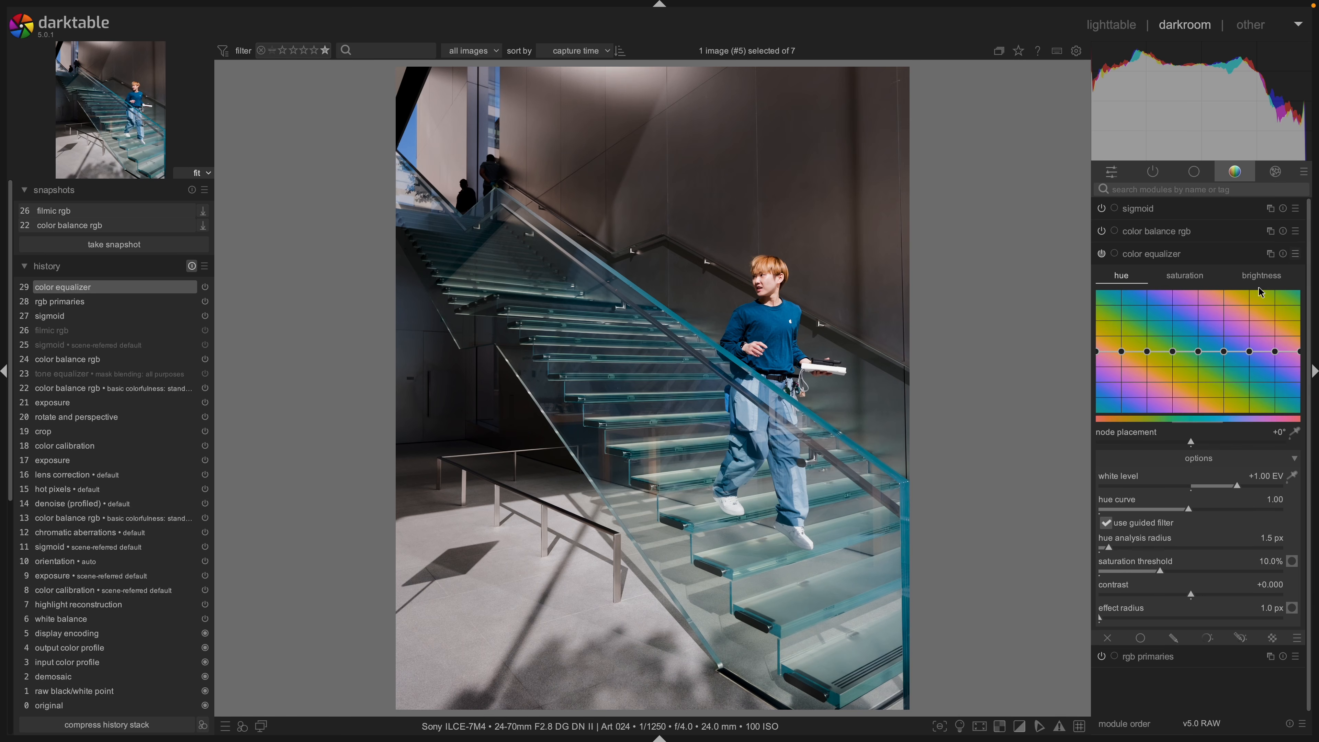
pyautogui.moveTo(1098, 353)
pyautogui.mouseDown()
pyautogui.moveTo(1103, 311)
pyautogui.moveTo(1101, 353)
pyautogui.mouseUp()
pyautogui.click(1291, 275)
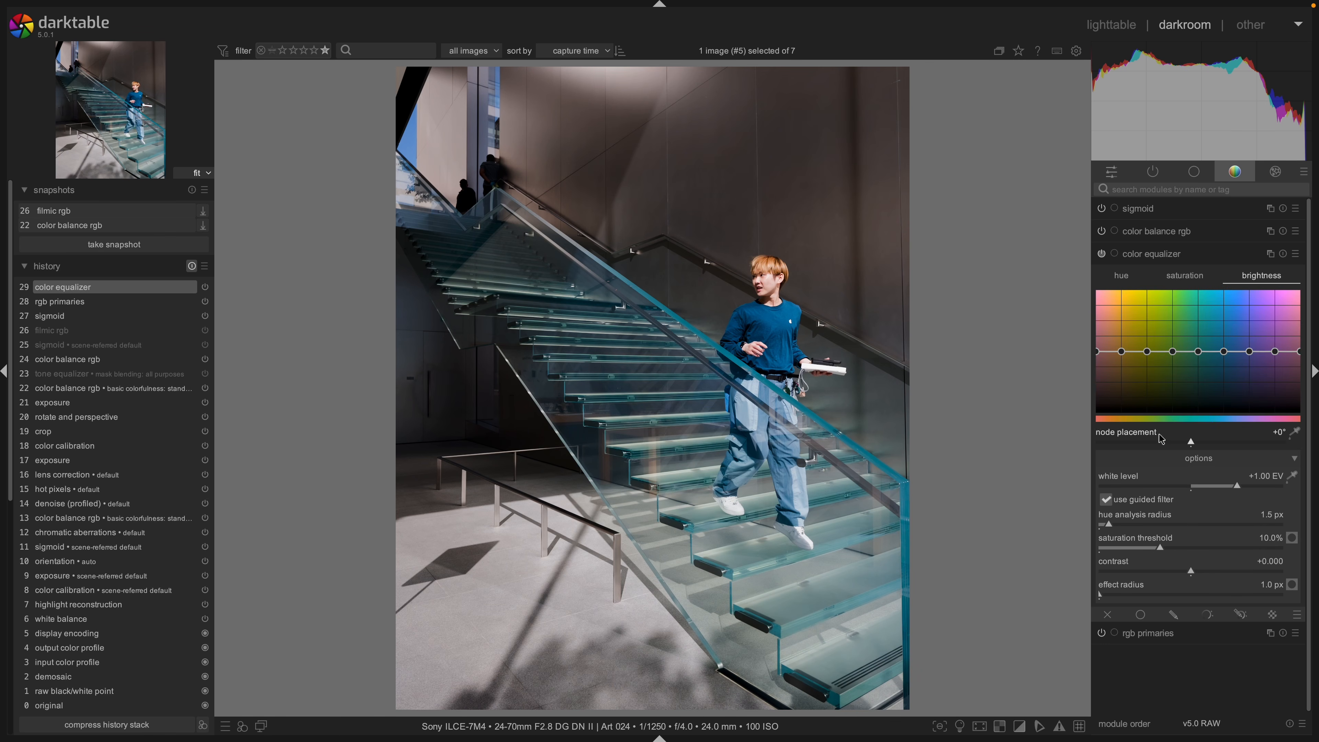
pyautogui.moveTo(1230, 354)
pyautogui.mouseDown()
pyautogui.moveTo(1225, 332)
pyautogui.moveTo(1229, 370)
pyautogui.moveTo(1230, 336)
pyautogui.moveTo(1228, 352)
pyautogui.mouseUp()
# Switch the scope display from histogram to waveform.
pyautogui.click(1110, 50)
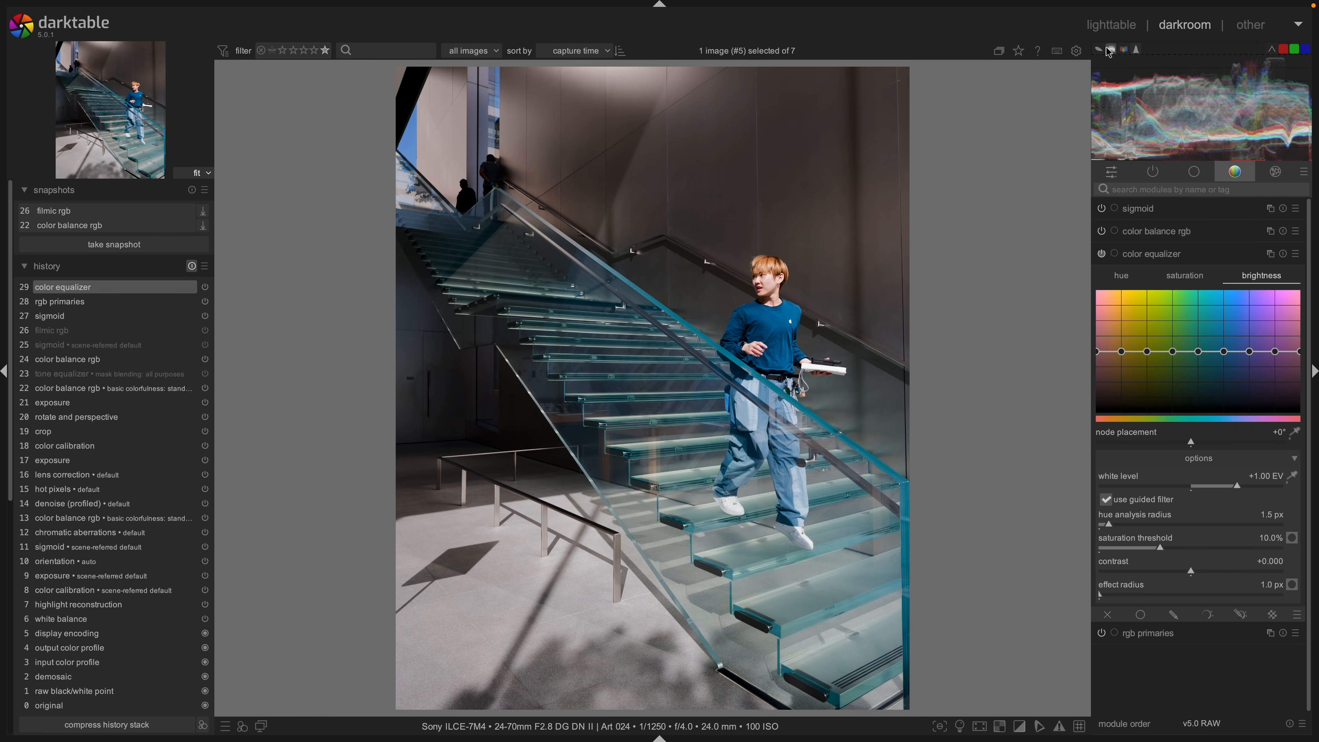
# Change the scope display to the vectorscope and switch its color space.
pyautogui.click(1134, 50)
pyautogui.click(1110, 49)
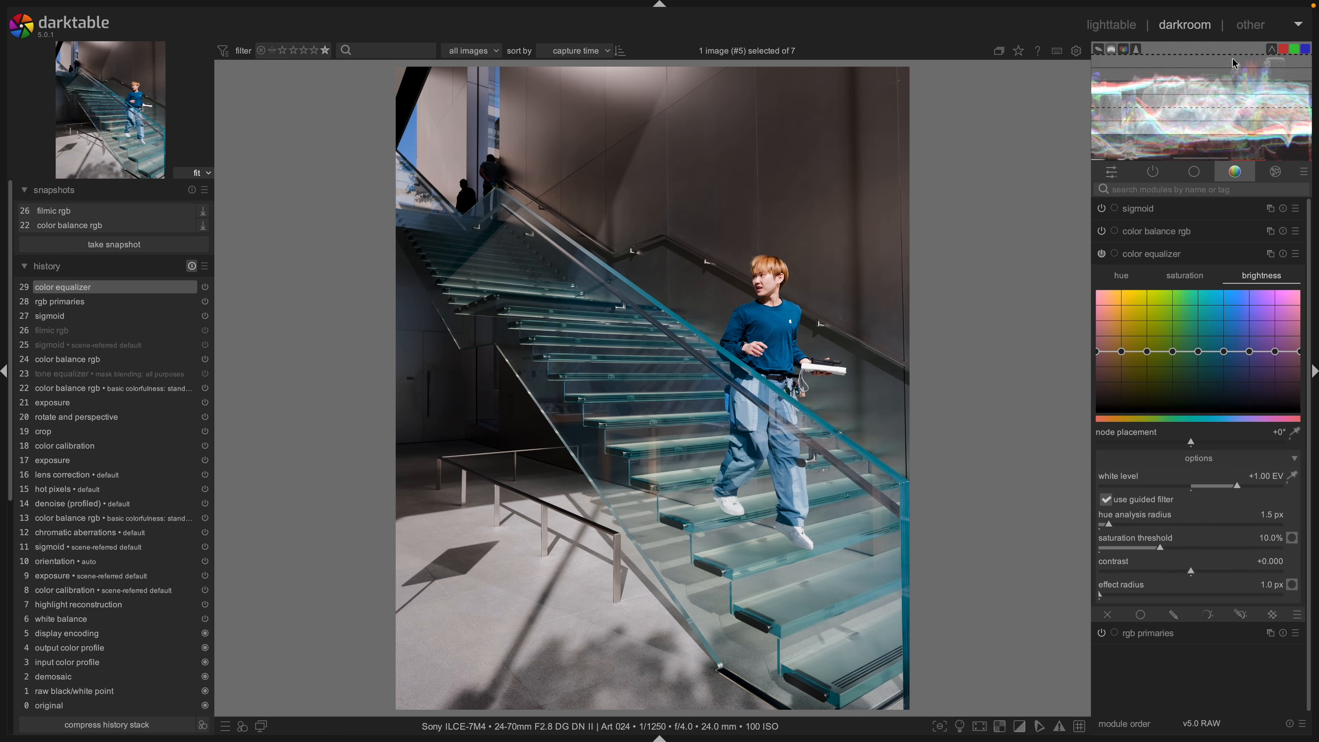
pyautogui.click(1100, 52)
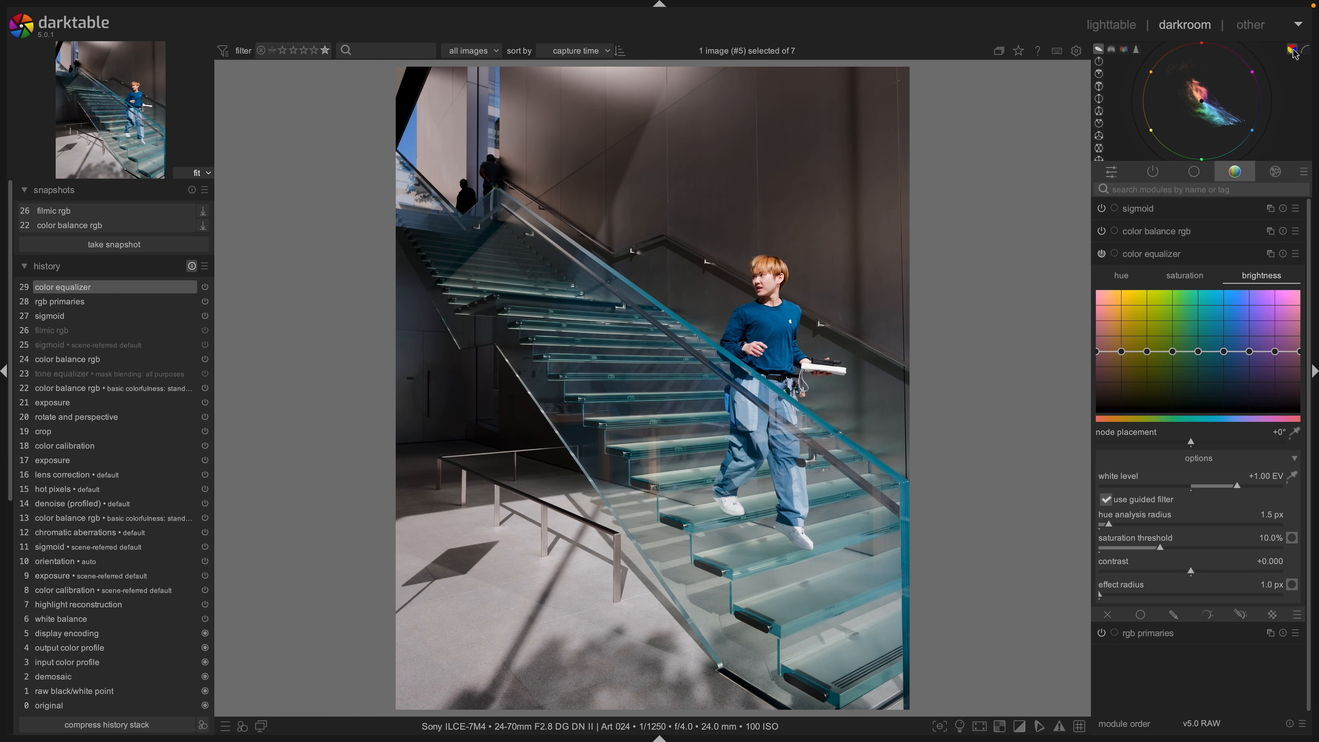
pyautogui.click(1292, 50)
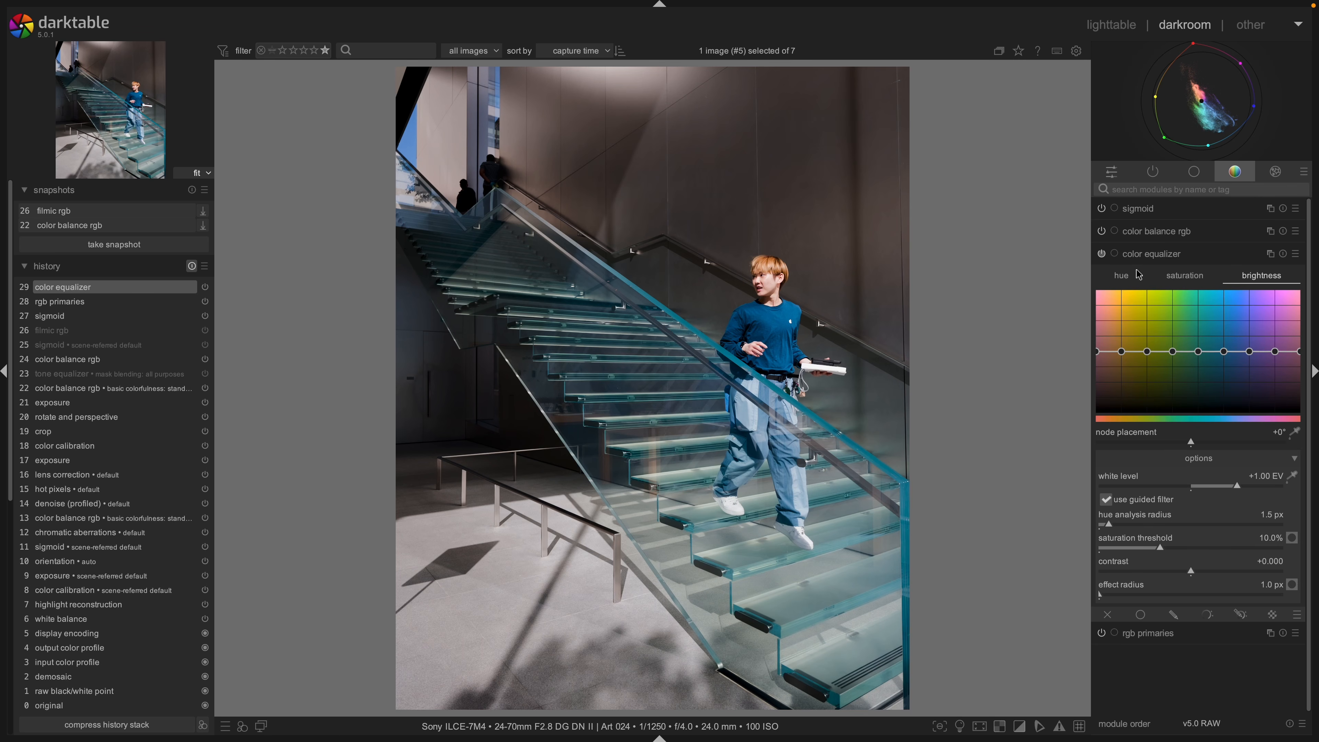
# Try brightening the blue node on the color equalizer's brightness curve and reset it.
pyautogui.moveTo(1224, 352); pyautogui.dragTo(1227, 341)
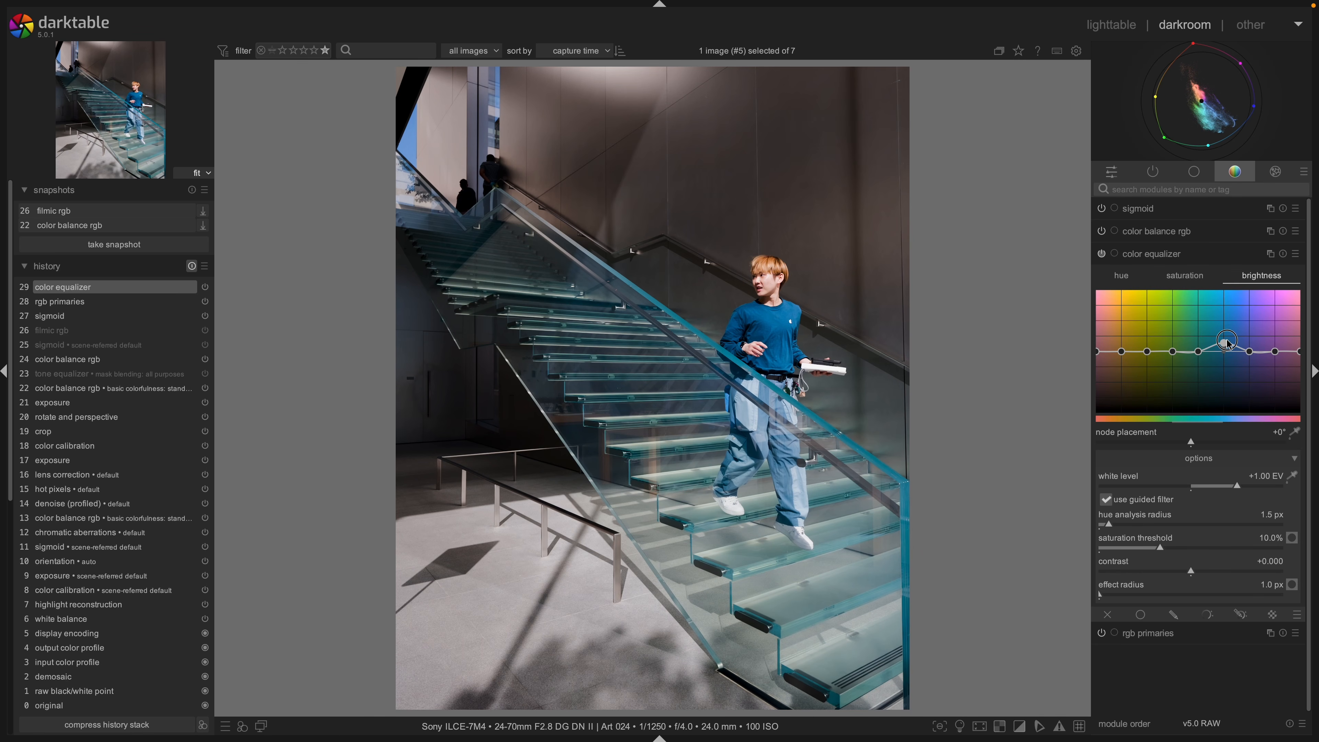
pyautogui.doubleClick(1227, 341)
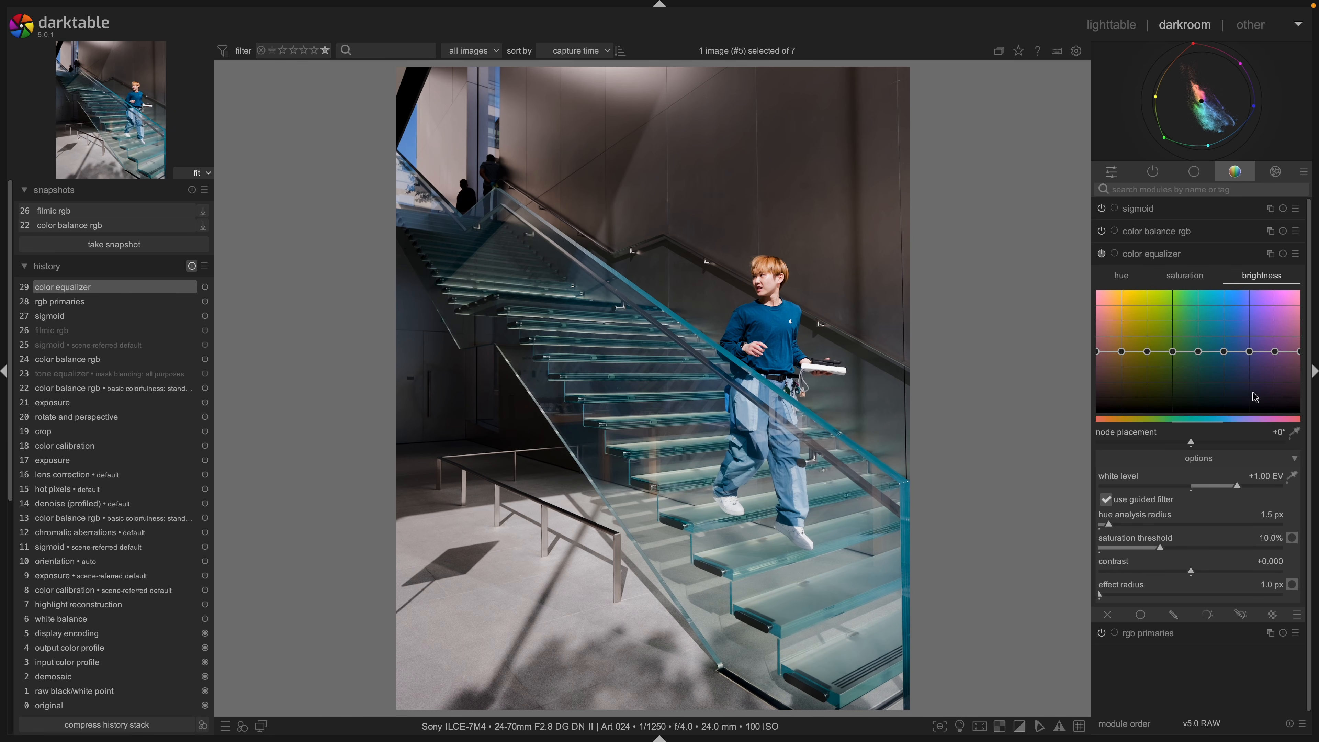
# Sample hues from the photo, ending on the wall, and shift the color equalizer's node placement to -17° to match.
pyautogui.click(1293, 437)
pyautogui.moveTo(745, 404); pyautogui.dragTo(727, 451)
pyautogui.moveTo(705, 404); pyautogui.dragTo(772, 186)
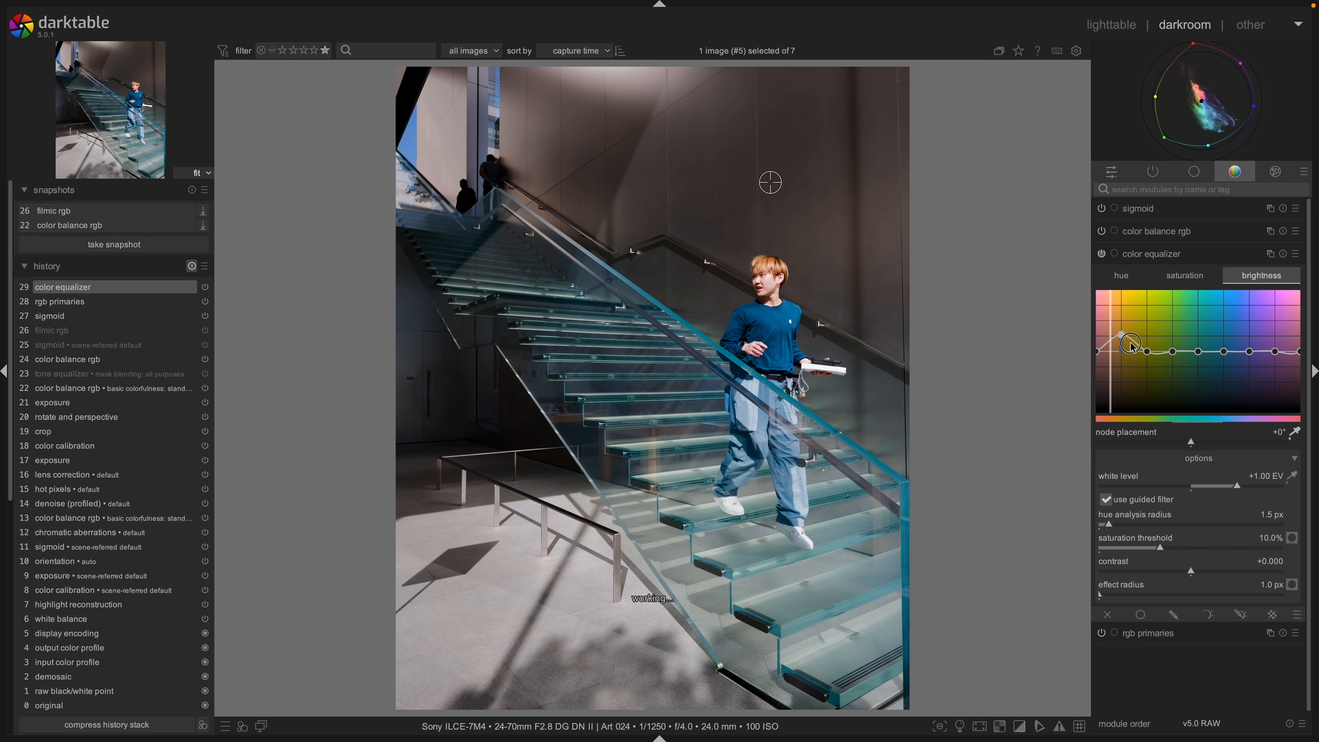
pyautogui.click(1189, 442)
pyautogui.moveTo(1189, 442); pyautogui.dragTo(1120, 442)
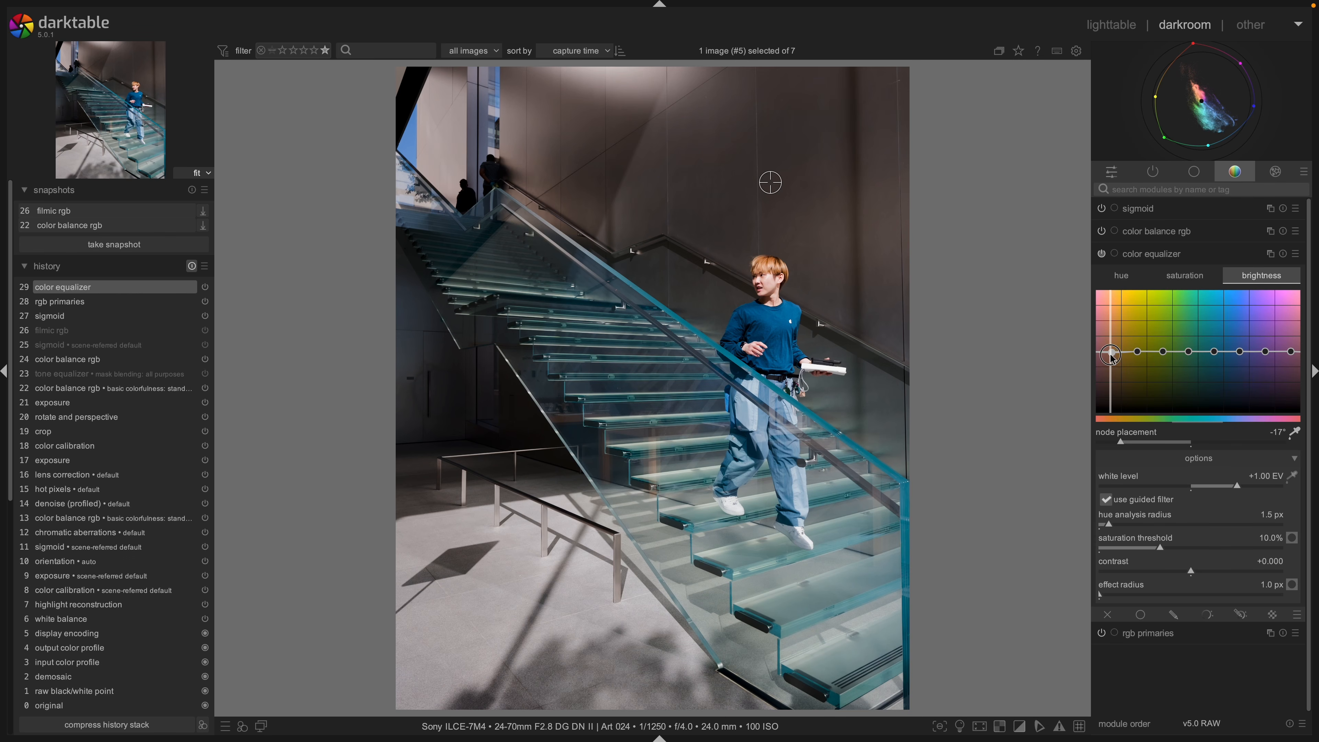
# Try raising the orange node's brightness and saturation in the color equalizer, resetting it each time.
pyautogui.moveTo(1111, 356)
pyautogui.mouseDown()
pyautogui.moveTo(1110, 319)
pyautogui.moveTo(1113, 370)
pyautogui.moveTo(1116, 351)
pyautogui.mouseUp()
pyautogui.doubleClick(1118, 338)
pyautogui.click(1184, 275)
pyautogui.moveTo(1111, 352); pyautogui.dragTo(1114, 286)
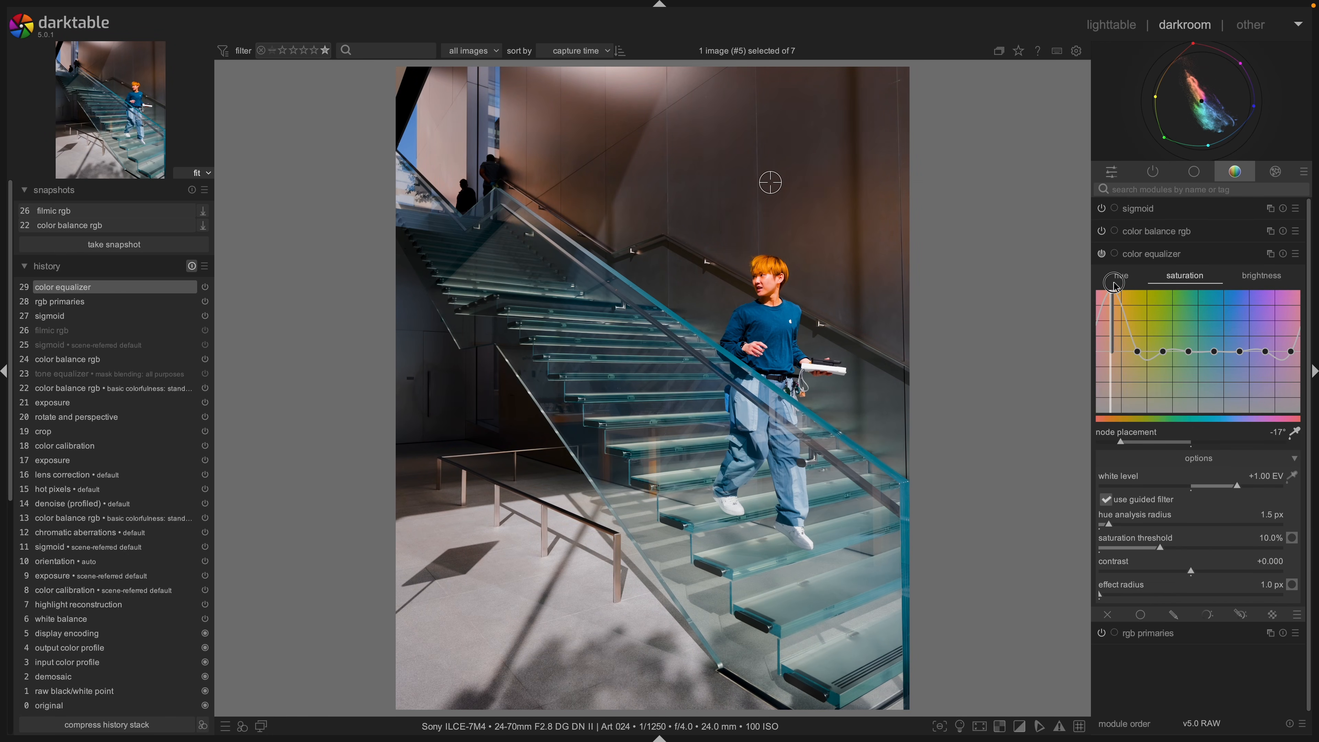
pyautogui.doubleClick(1115, 290)
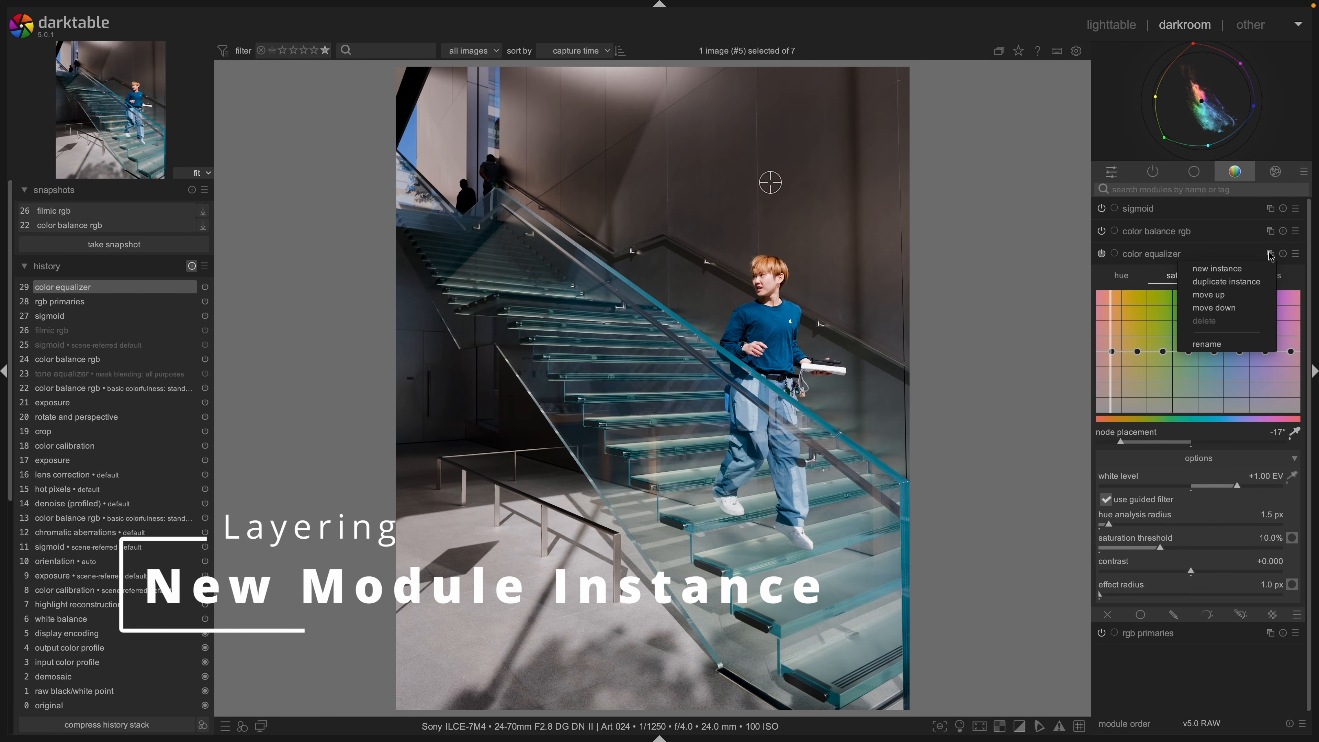
# Add a new color equalizer instance and open the original instance for comparison.
pyautogui.click(1260, 267)
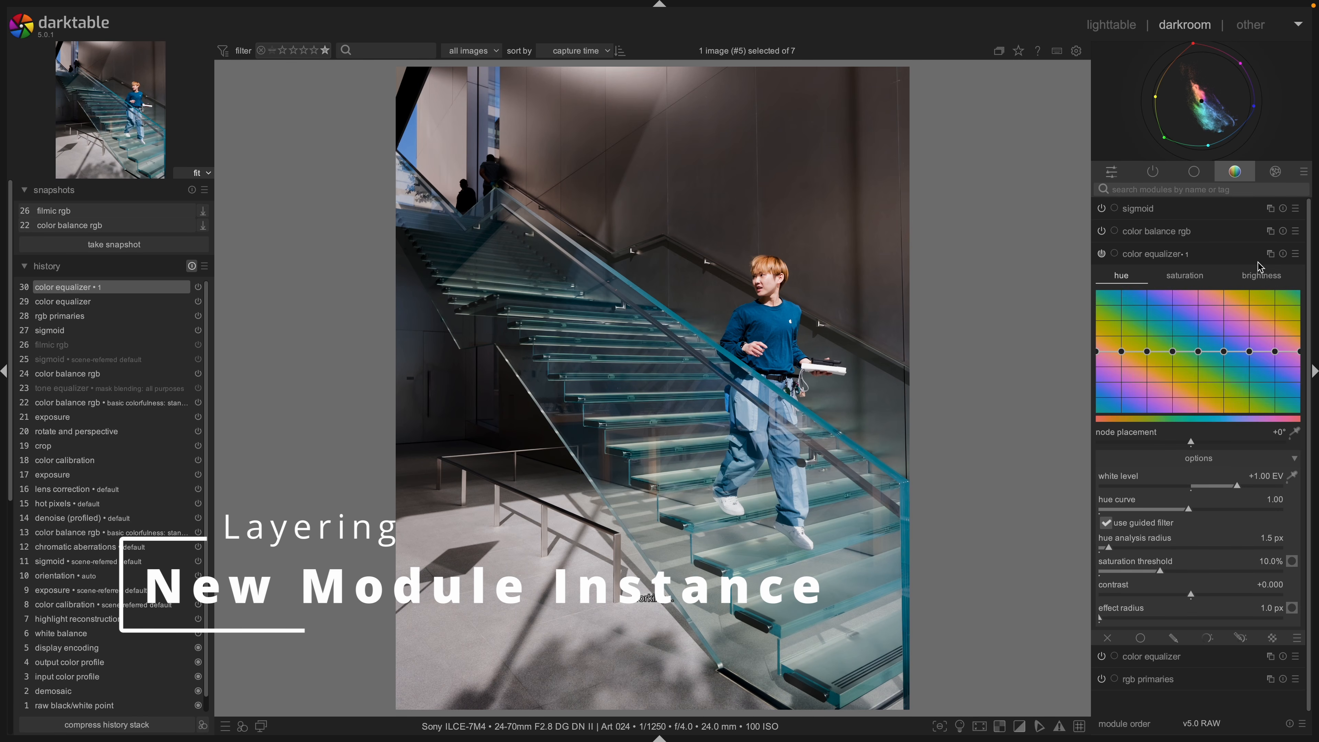
pyautogui.click(1184, 254)
pyautogui.click(1176, 280)
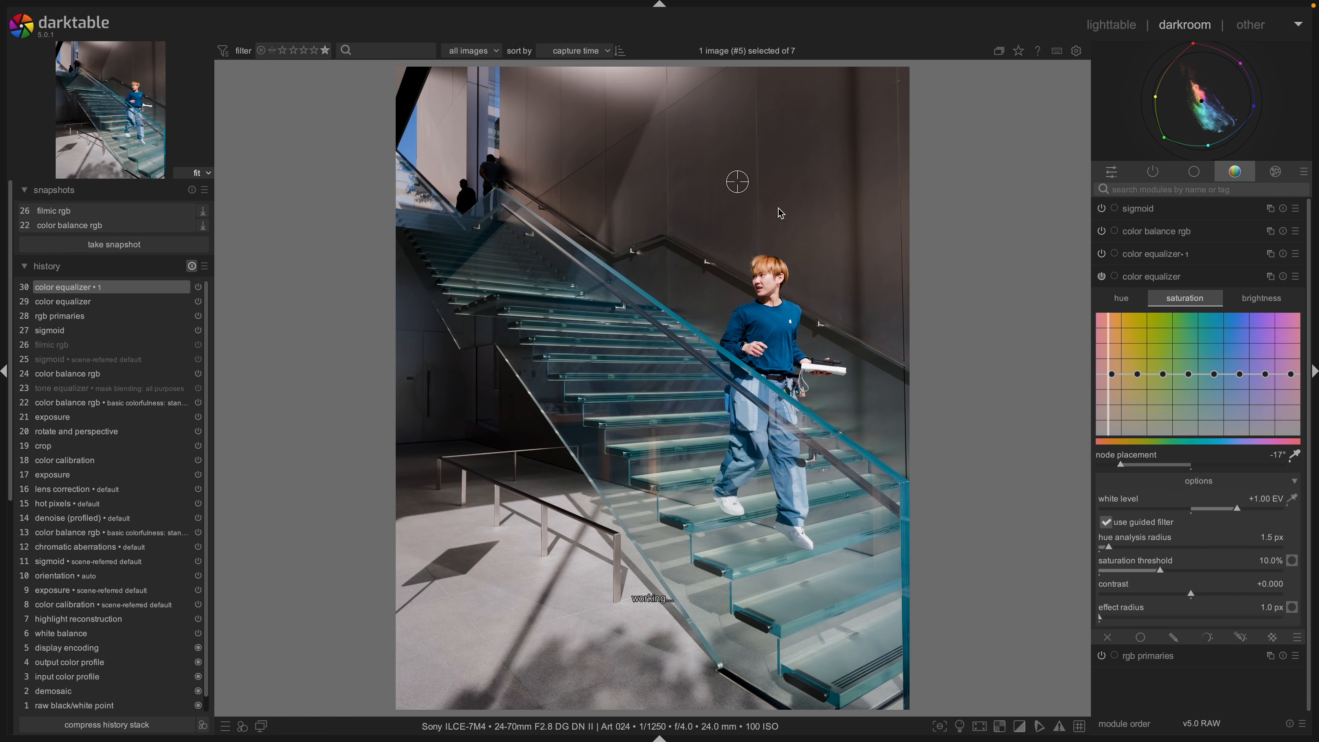
# Try raising the blue node on the new color equalizer instance's brightness curve and reset it.
pyautogui.click(1167, 259)
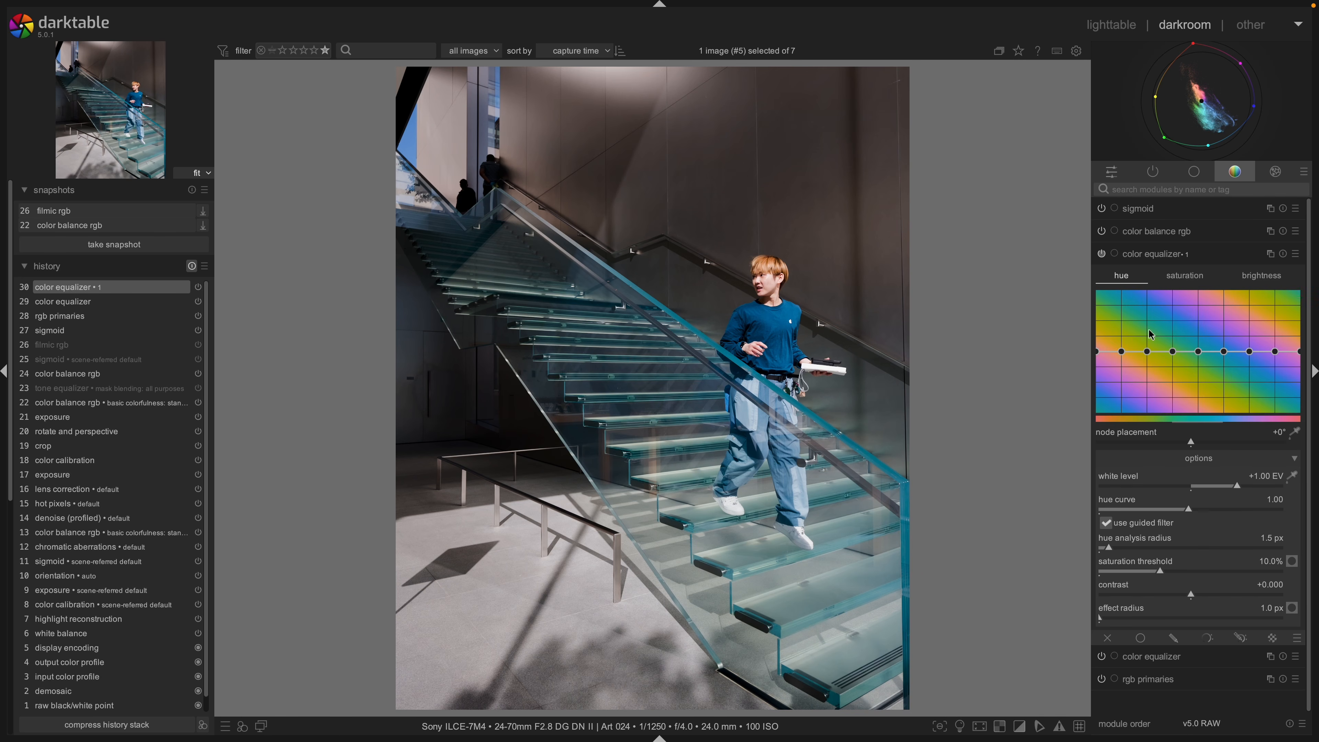
pyautogui.click(1291, 281)
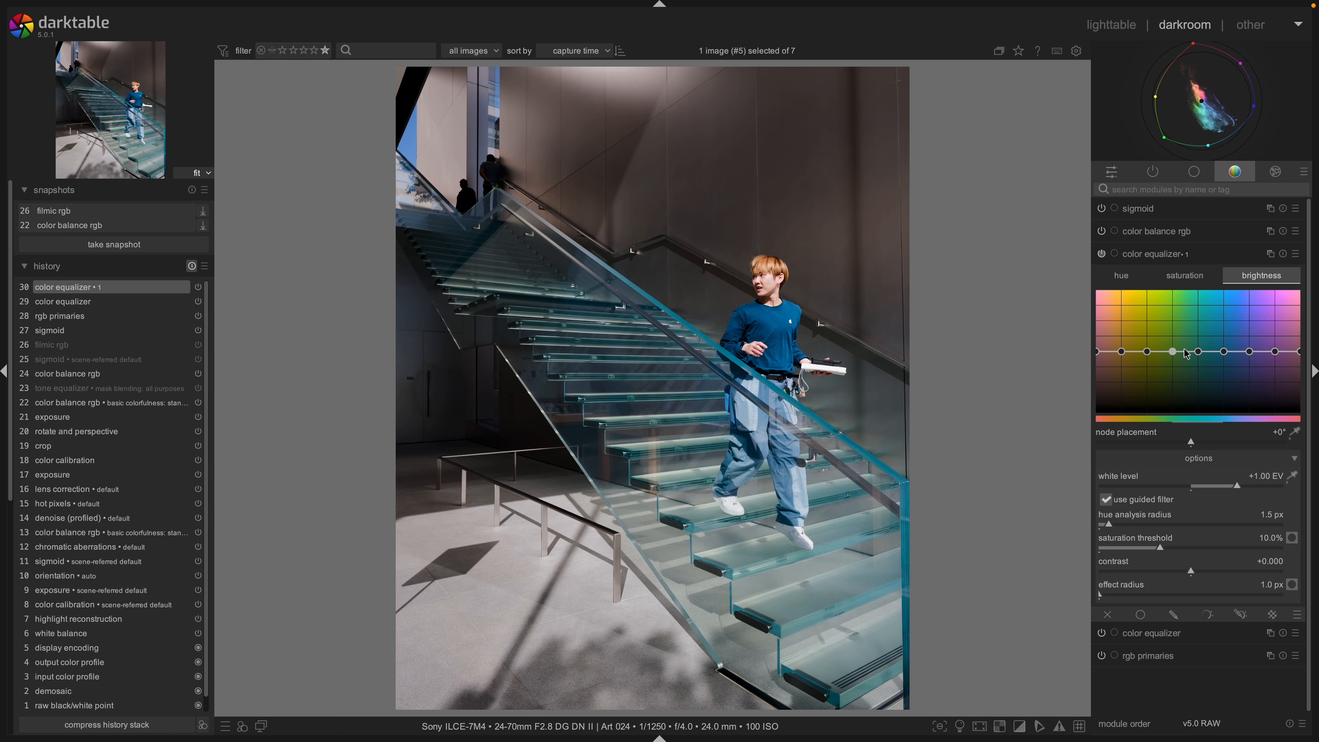
pyautogui.moveTo(1220, 357); pyautogui.dragTo(1224, 330)
pyautogui.rightClick(1224, 328)
# Collapse the new color equalizer instance and turn it off.
pyautogui.click(1163, 254)
pyautogui.click(1173, 255)
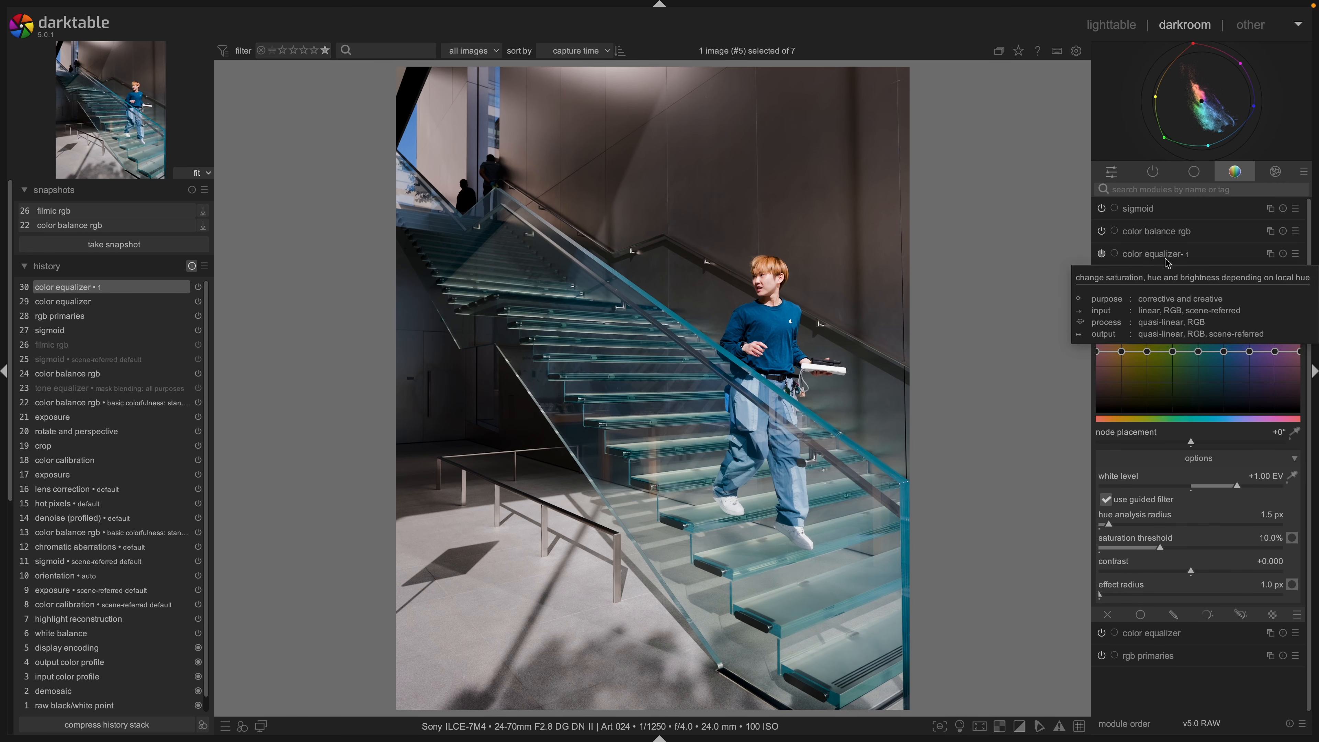
pyautogui.click(1175, 254)
pyautogui.click(1102, 254)
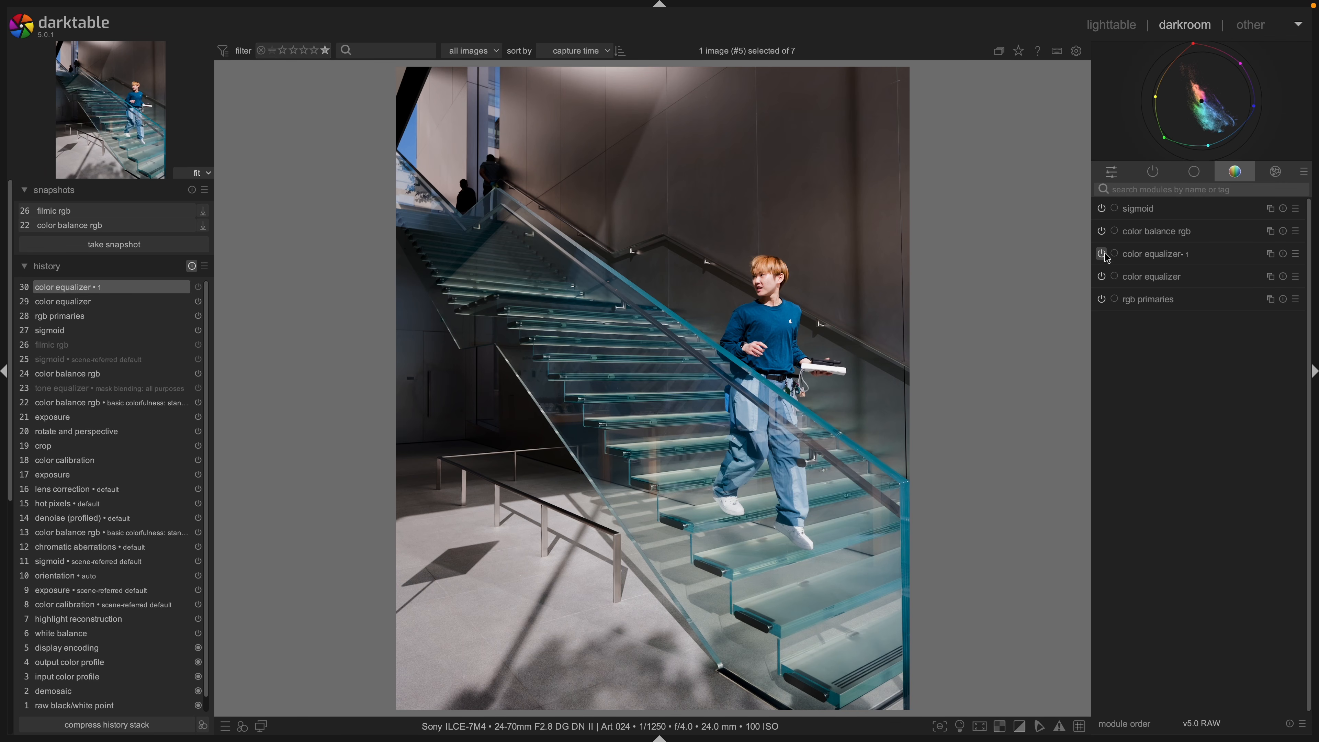
# Add another color equalizer instance, then delete both extra instances so that only the original is left.
pyautogui.click(1270, 254)
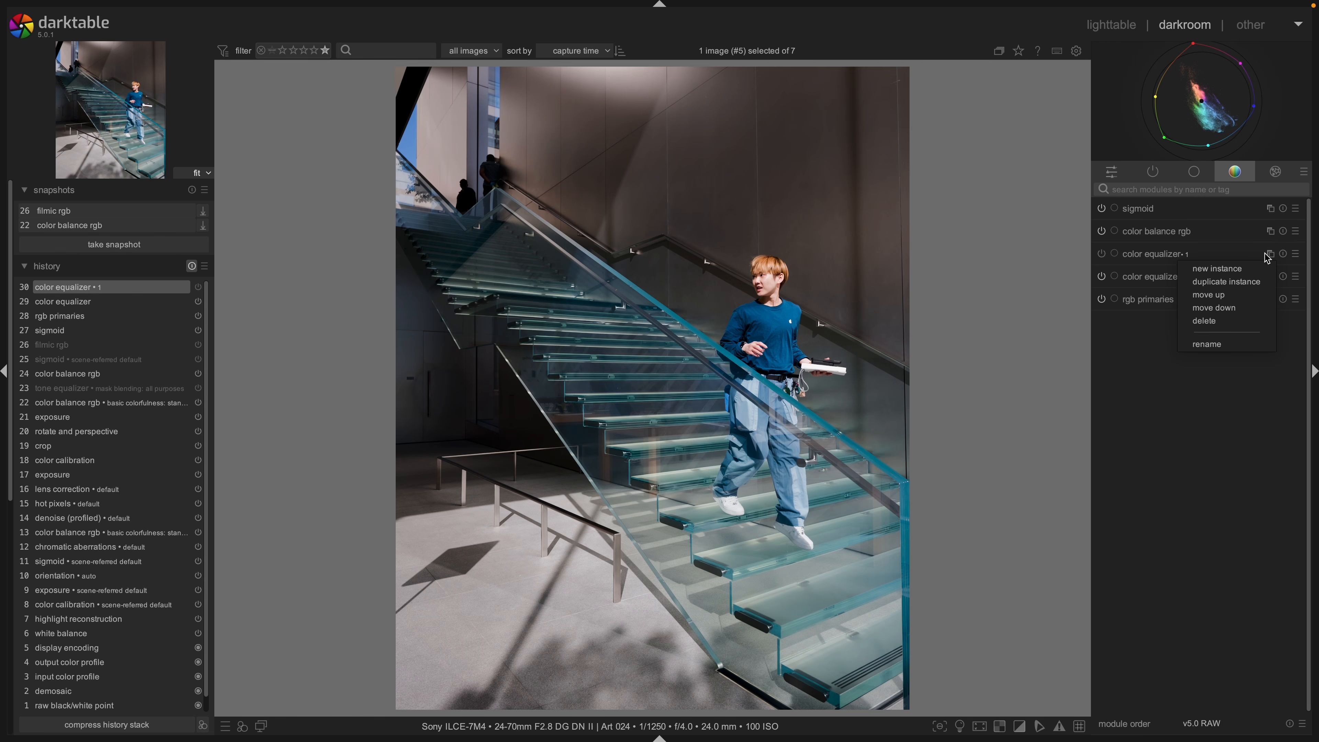
pyautogui.click(1269, 254)
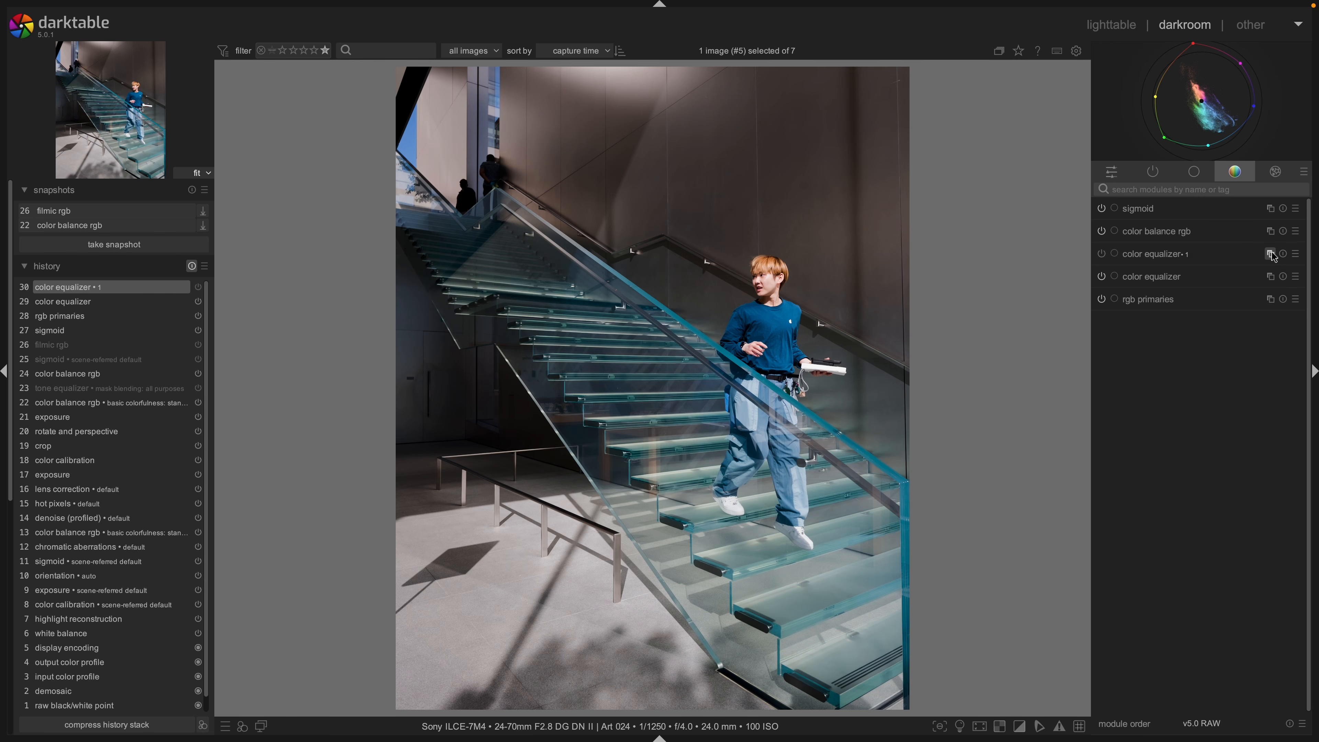
pyautogui.rightClick(1271, 254)
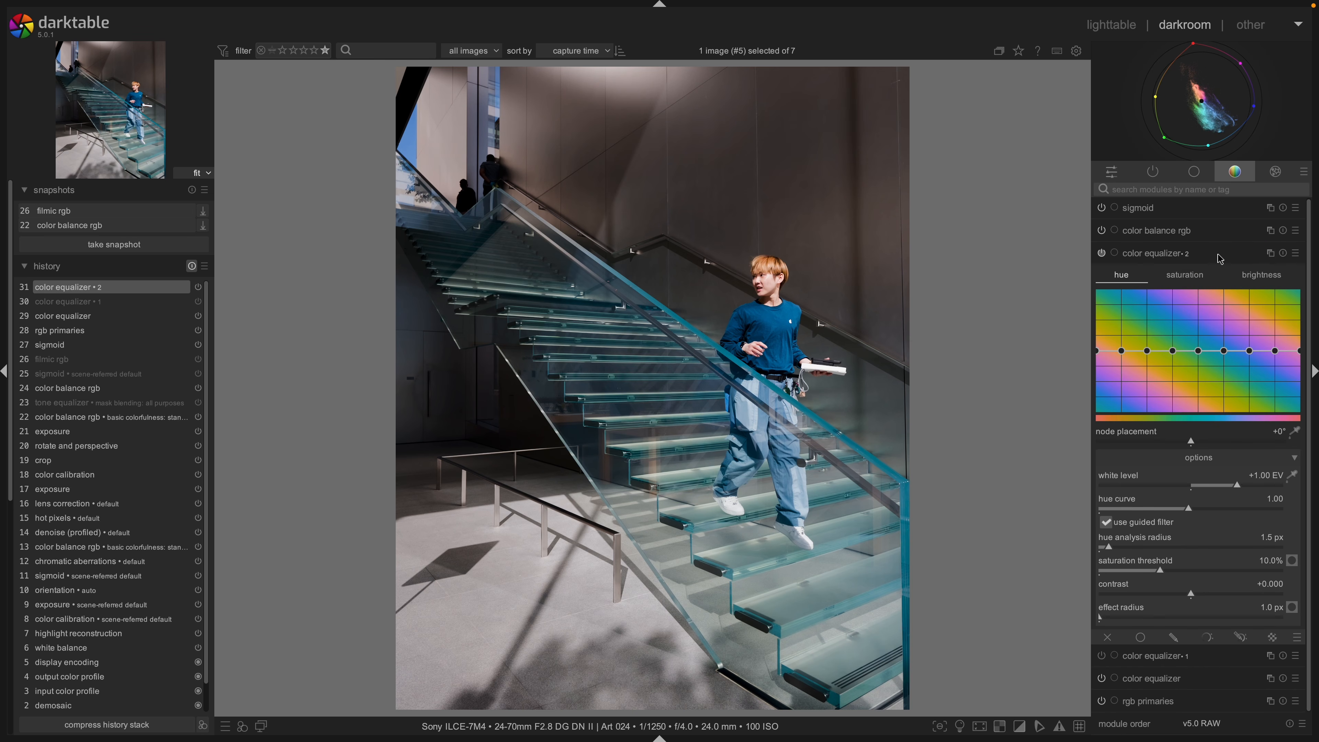
pyautogui.click(1267, 255)
pyautogui.click(1210, 325)
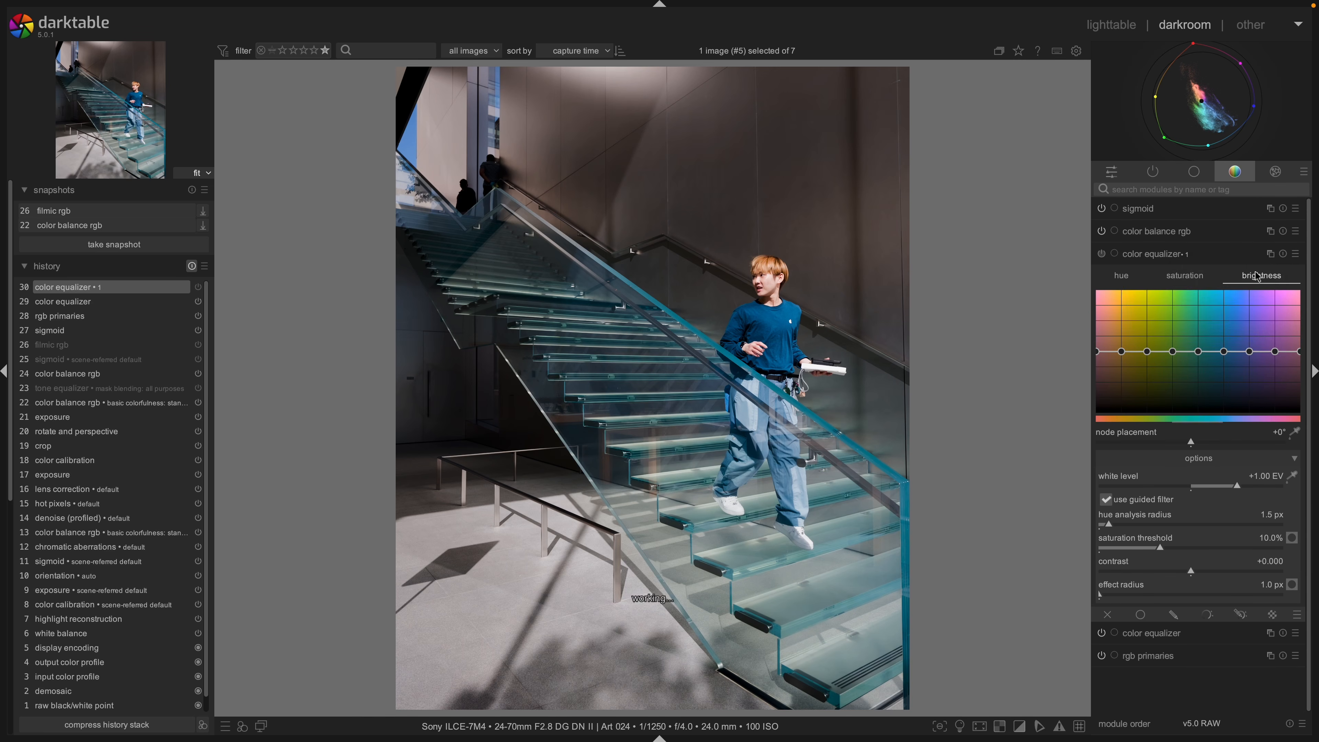
pyautogui.click(1267, 255)
pyautogui.click(1227, 325)
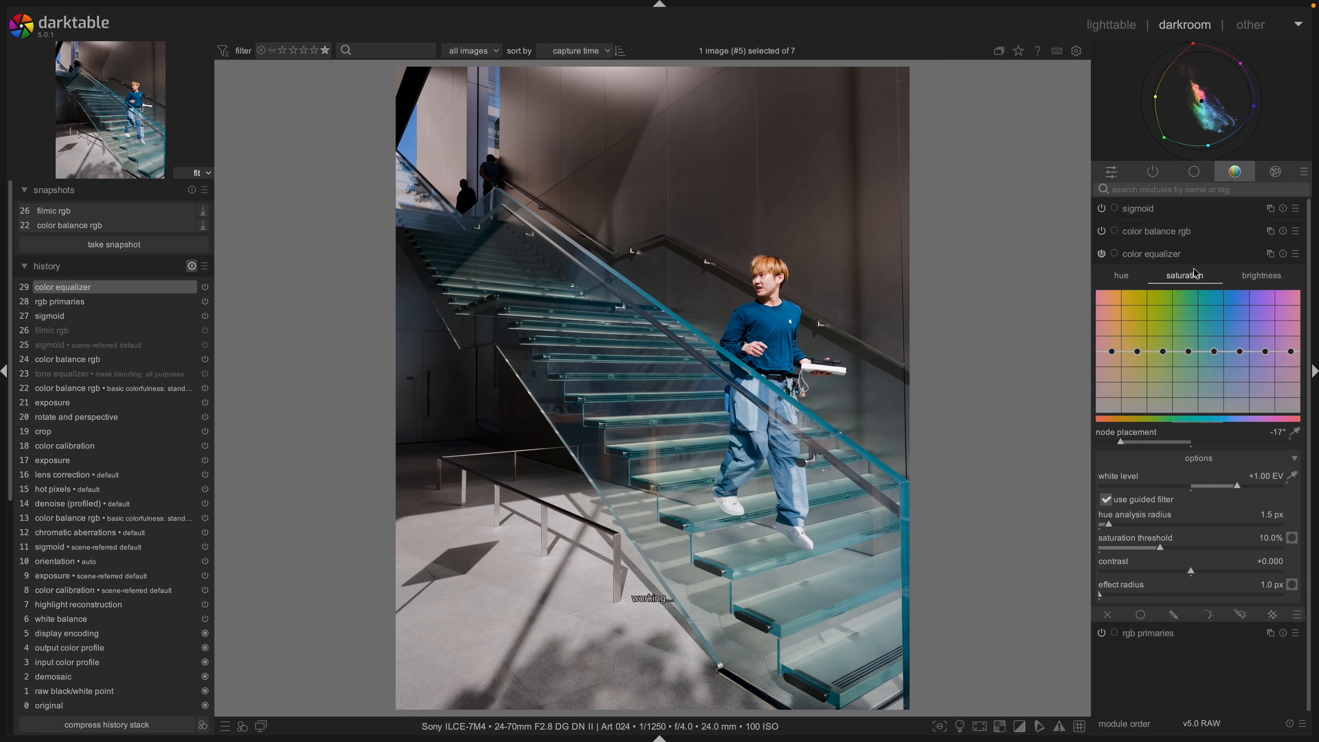
# Reset the color equalizer and slightly raise the blue and orange nodes on its brightness curve.
pyautogui.click(1189, 257)
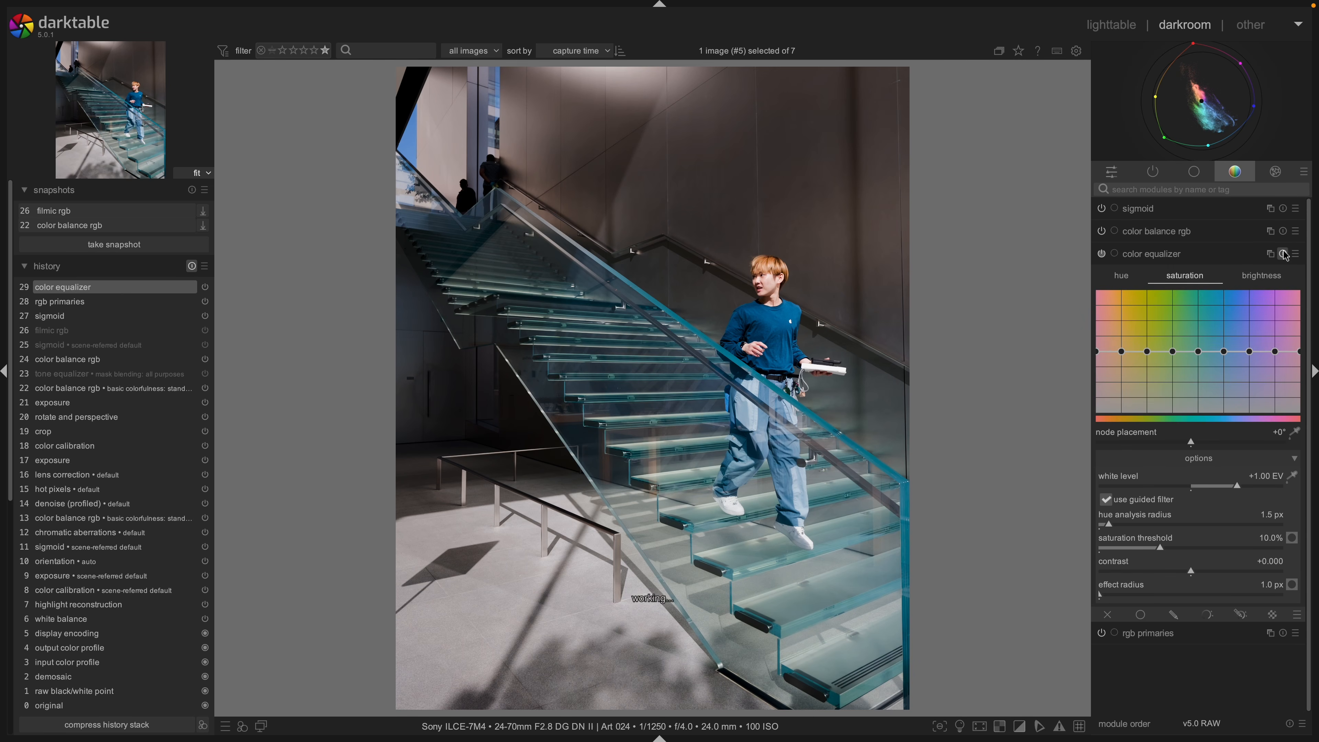
pyautogui.click(1262, 276)
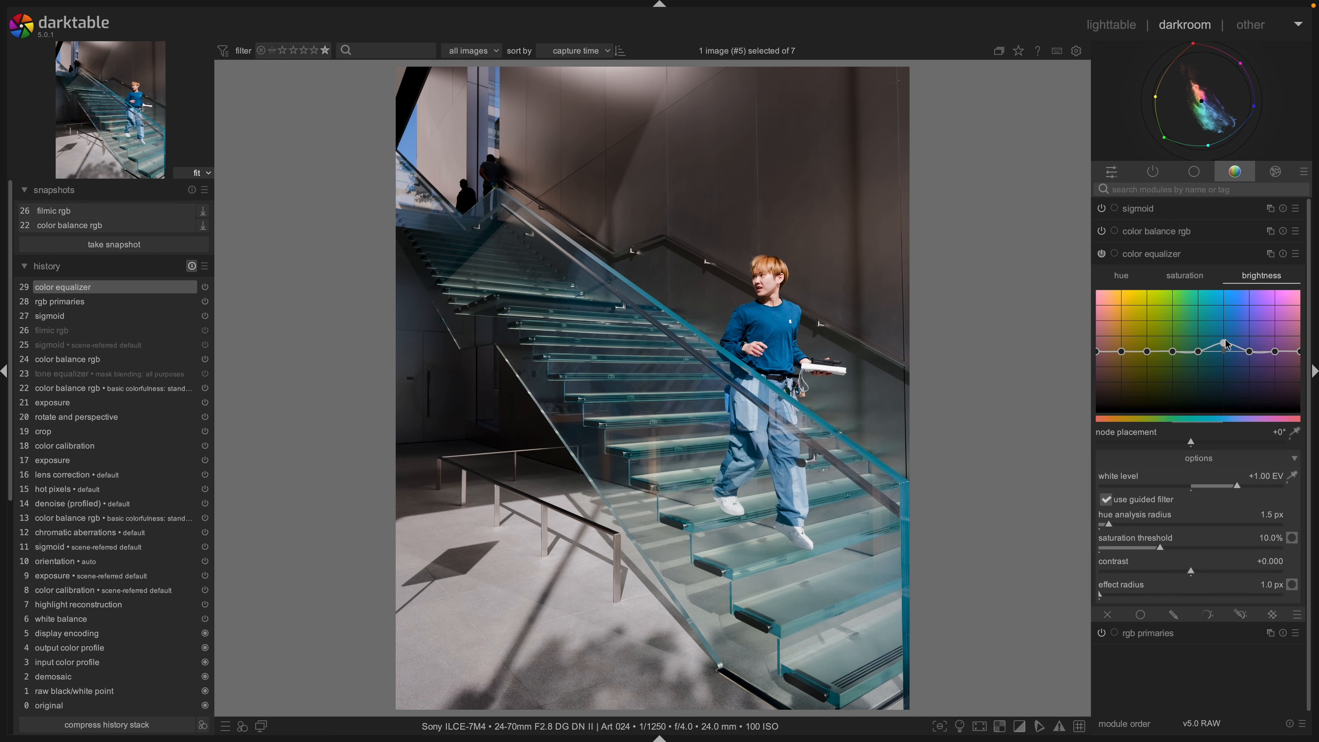
pyautogui.moveTo(1225, 353)
pyautogui.mouseDown()
pyautogui.moveTo(1227, 365)
pyautogui.moveTo(1223, 344)
pyautogui.mouseUp()
pyautogui.moveTo(1125, 355)
pyautogui.mouseDown()
pyautogui.moveTo(1123, 318)
pyautogui.moveTo(1120, 365)
pyautogui.moveTo(1121, 346)
pyautogui.mouseUp()
# Slightly raise the orange node and lower the blue node on the color equalizer's saturation curve, and compare the effect.
pyautogui.click(1189, 280)
pyautogui.moveTo(1125, 353); pyautogui.dragTo(1125, 348)
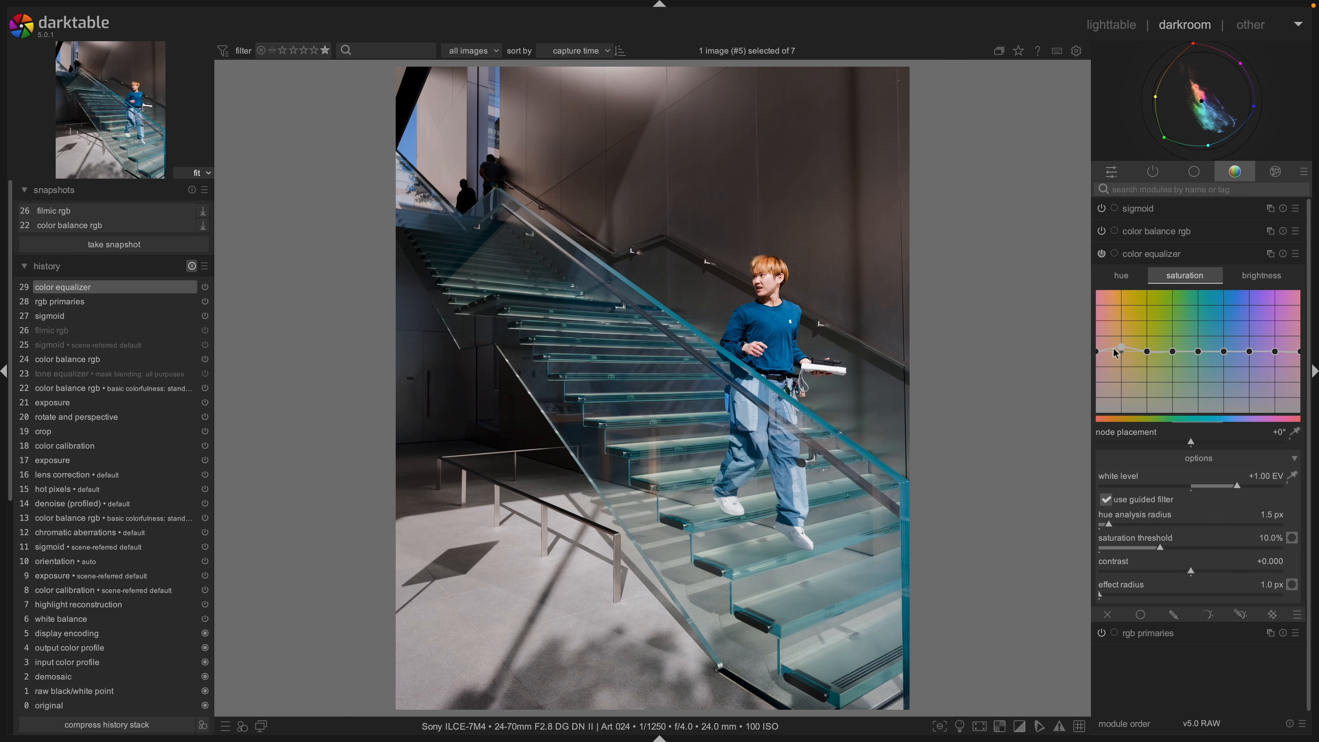
pyautogui.moveTo(1229, 352)
pyautogui.mouseDown()
pyautogui.moveTo(1225, 333)
pyautogui.moveTo(1225, 354)
pyautogui.mouseUp()
pyautogui.click(1101, 255)
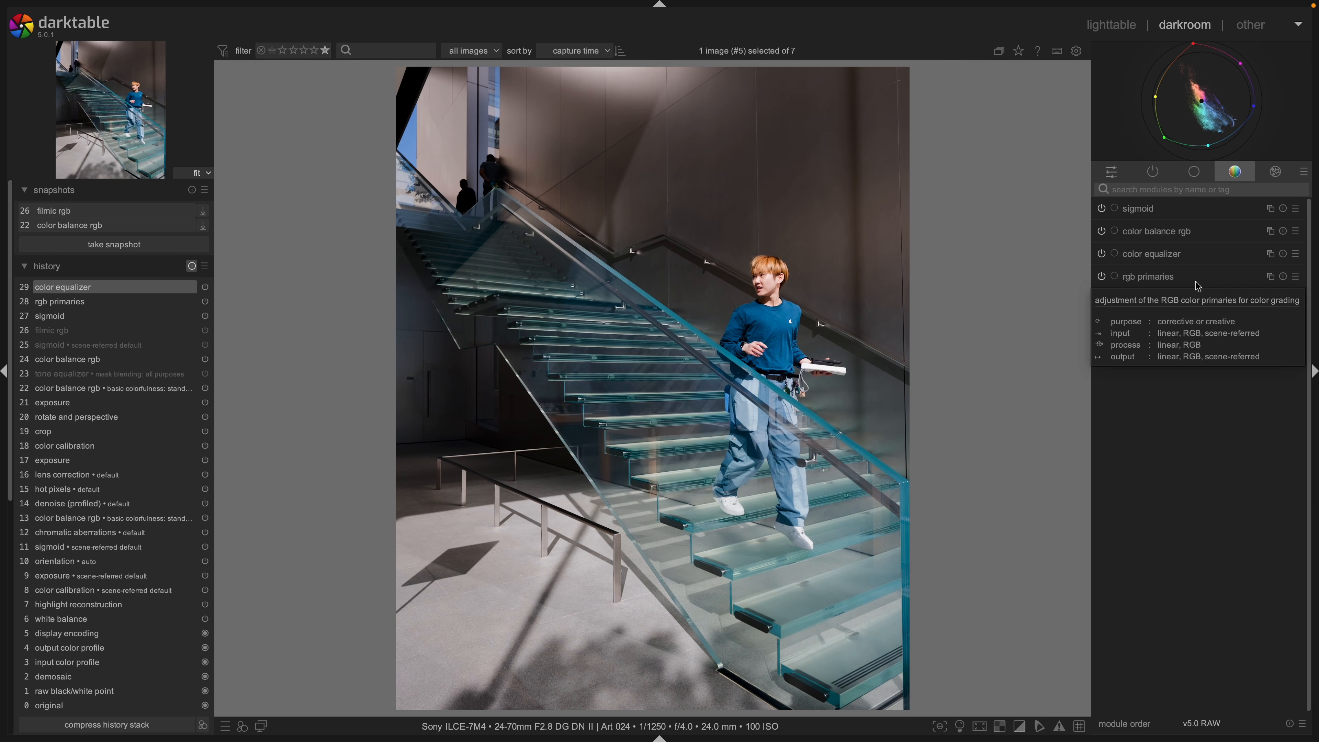
# Review the master and 4 ways settings of color balance rgb.
pyautogui.click(1200, 235)
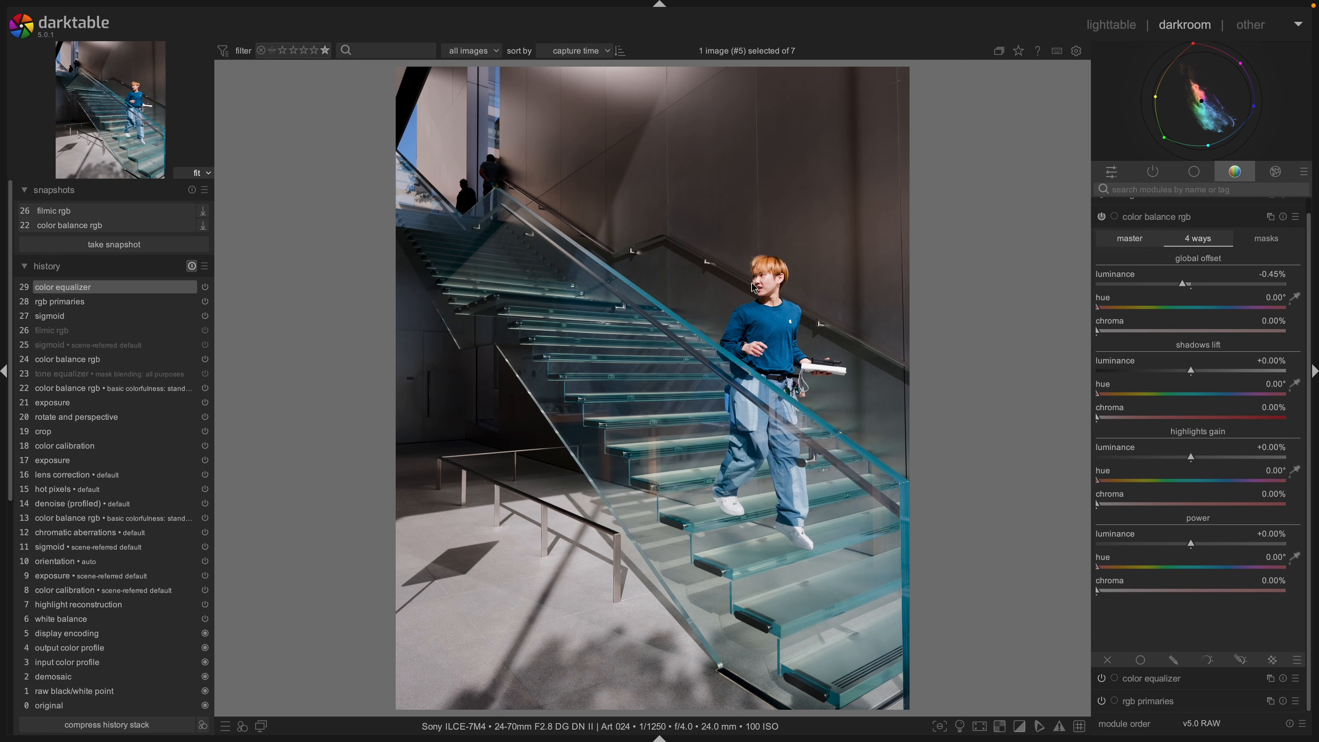
pyautogui.click(1131, 239)
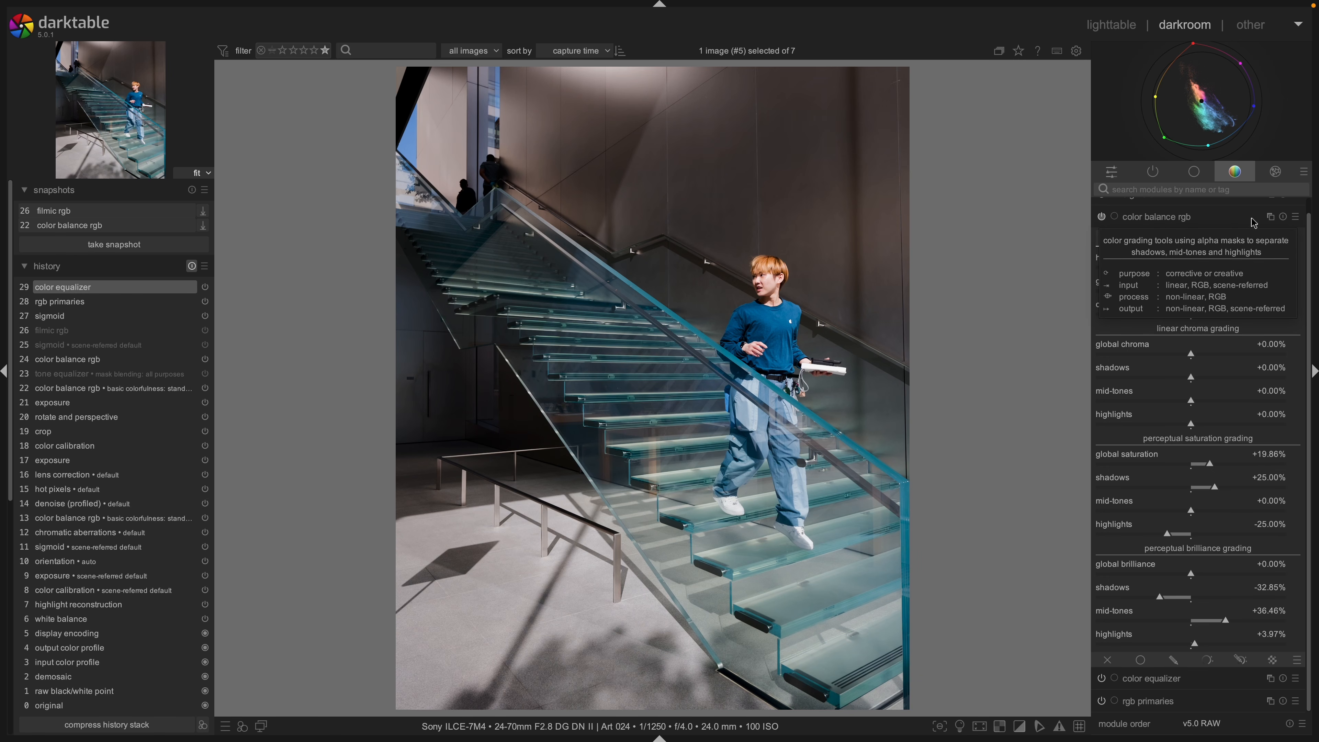
pyautogui.click(1220, 225)
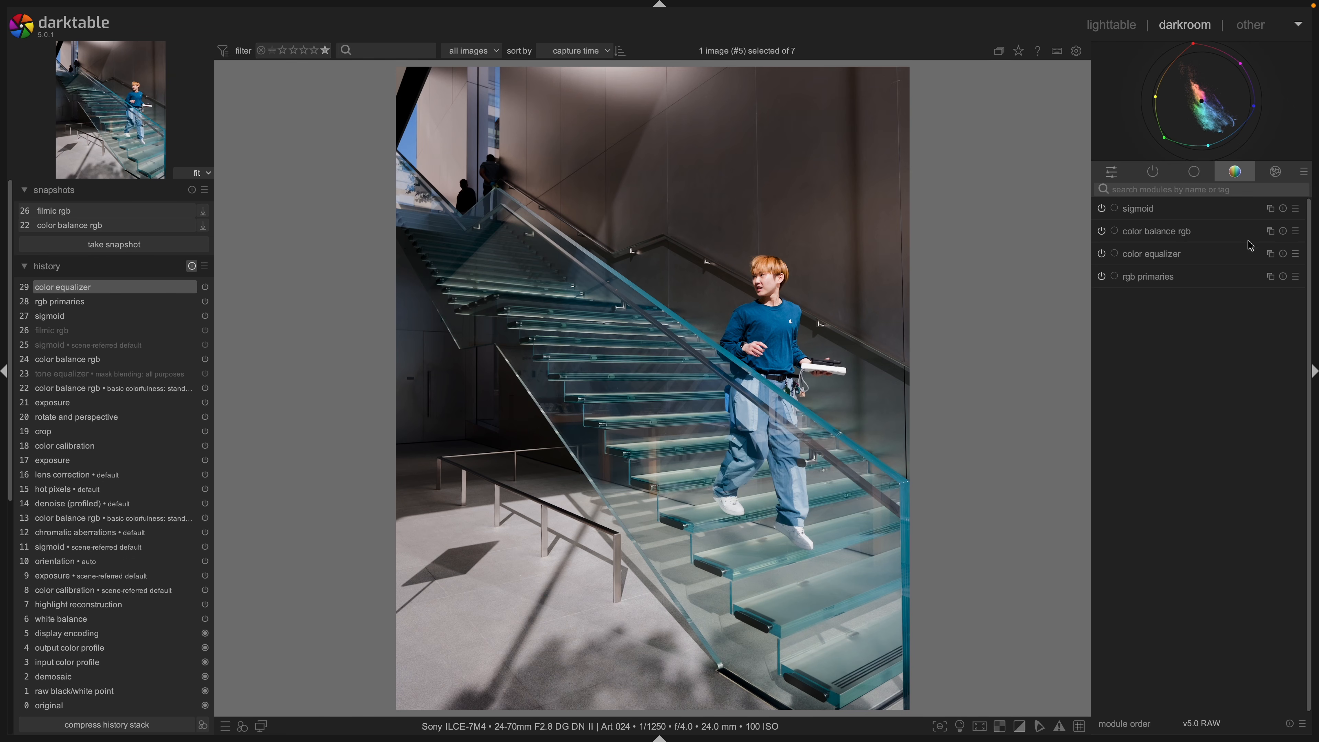
pyautogui.click(1217, 231)
pyautogui.click(1198, 238)
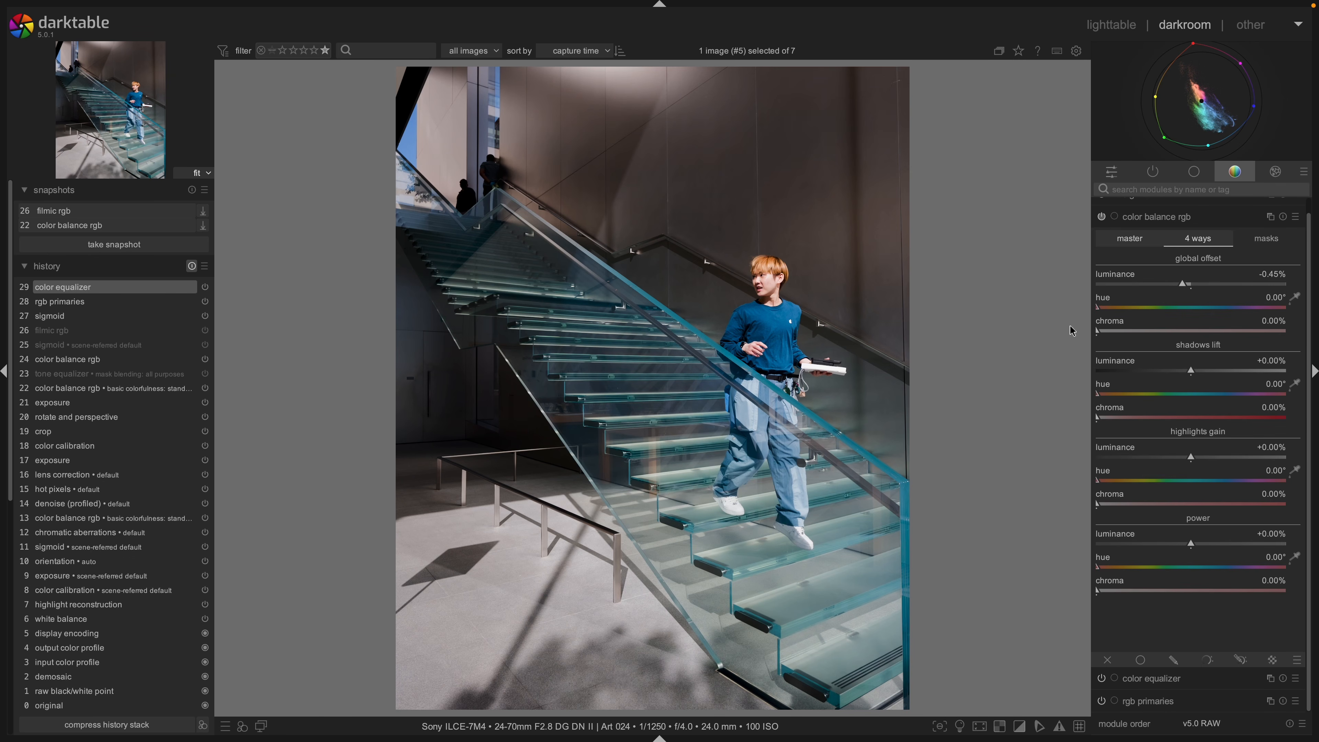
# Add a second instance of the color balance rgb module above the existing one.
pyautogui.click(1157, 243)
pyautogui.click(1268, 217)
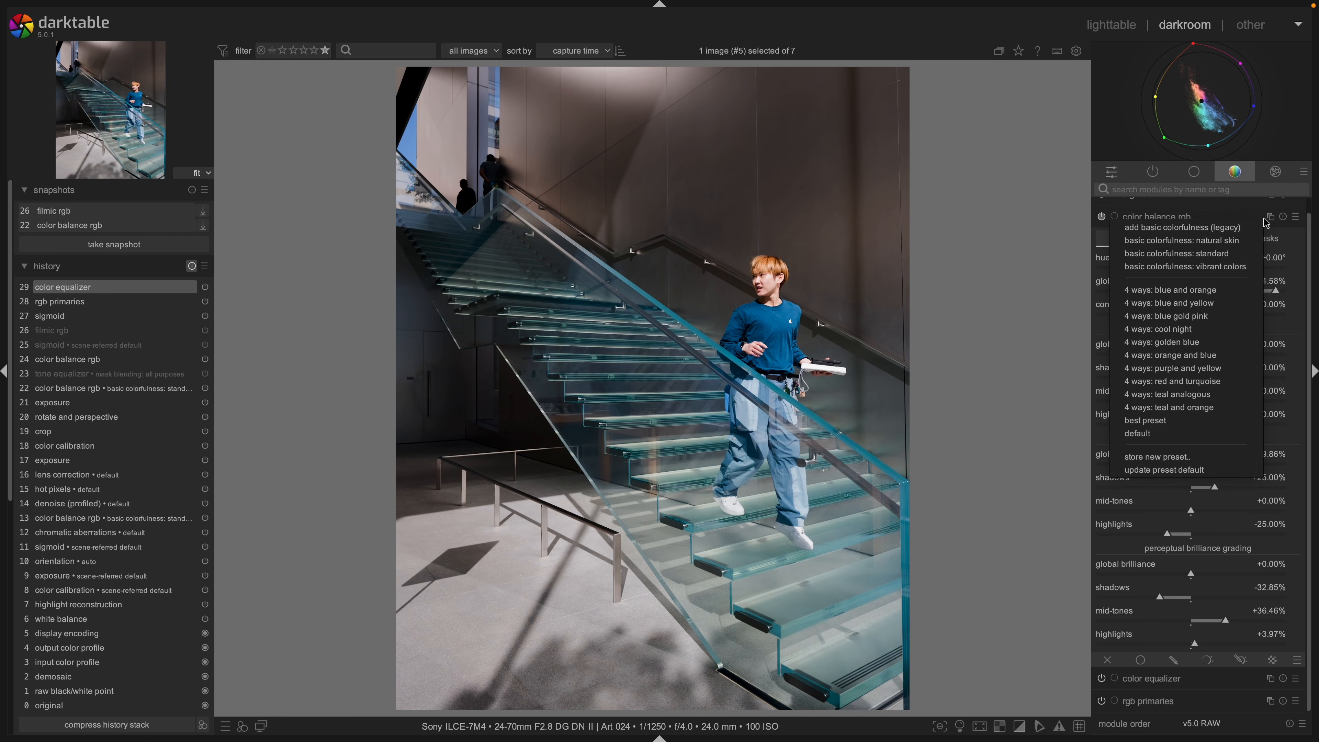
pyautogui.click(1152, 227)
pyautogui.click(1150, 213)
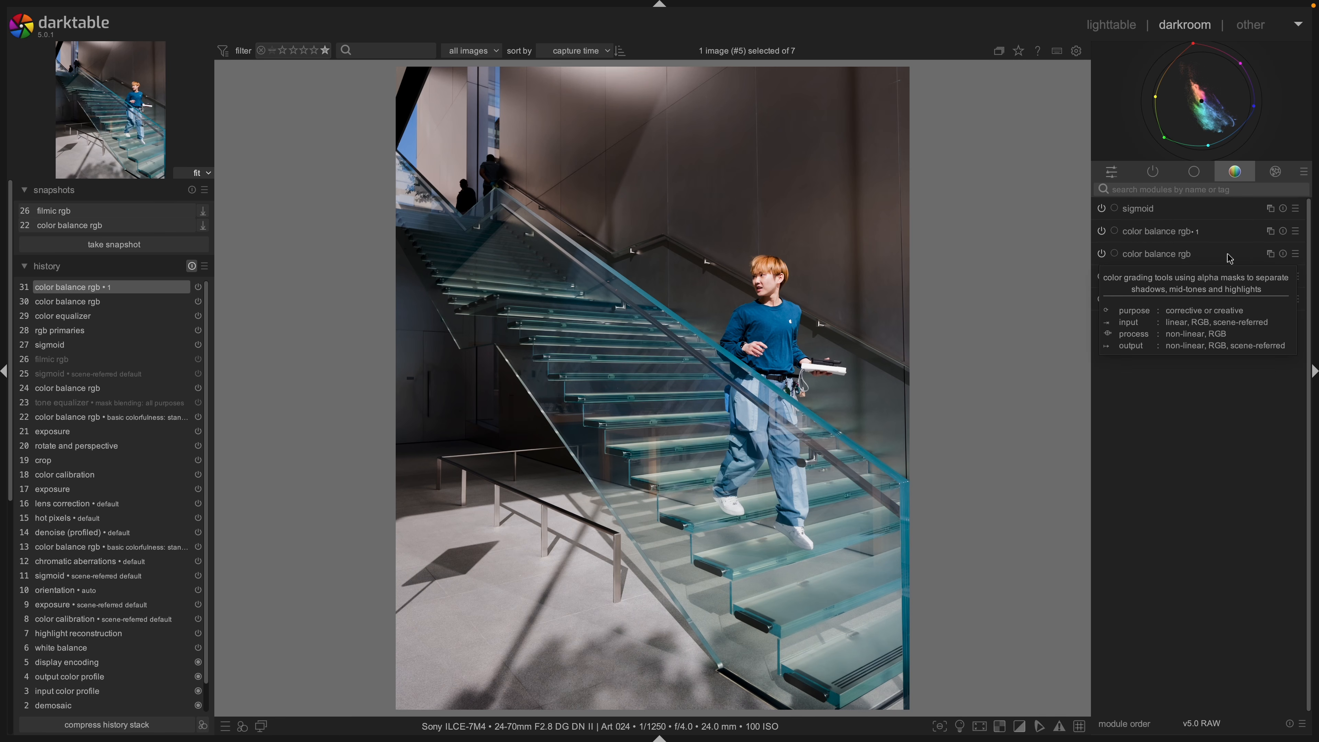
# Compare the photo with the original color balance rgb instance disabled and enabled.
pyautogui.click(1159, 256)
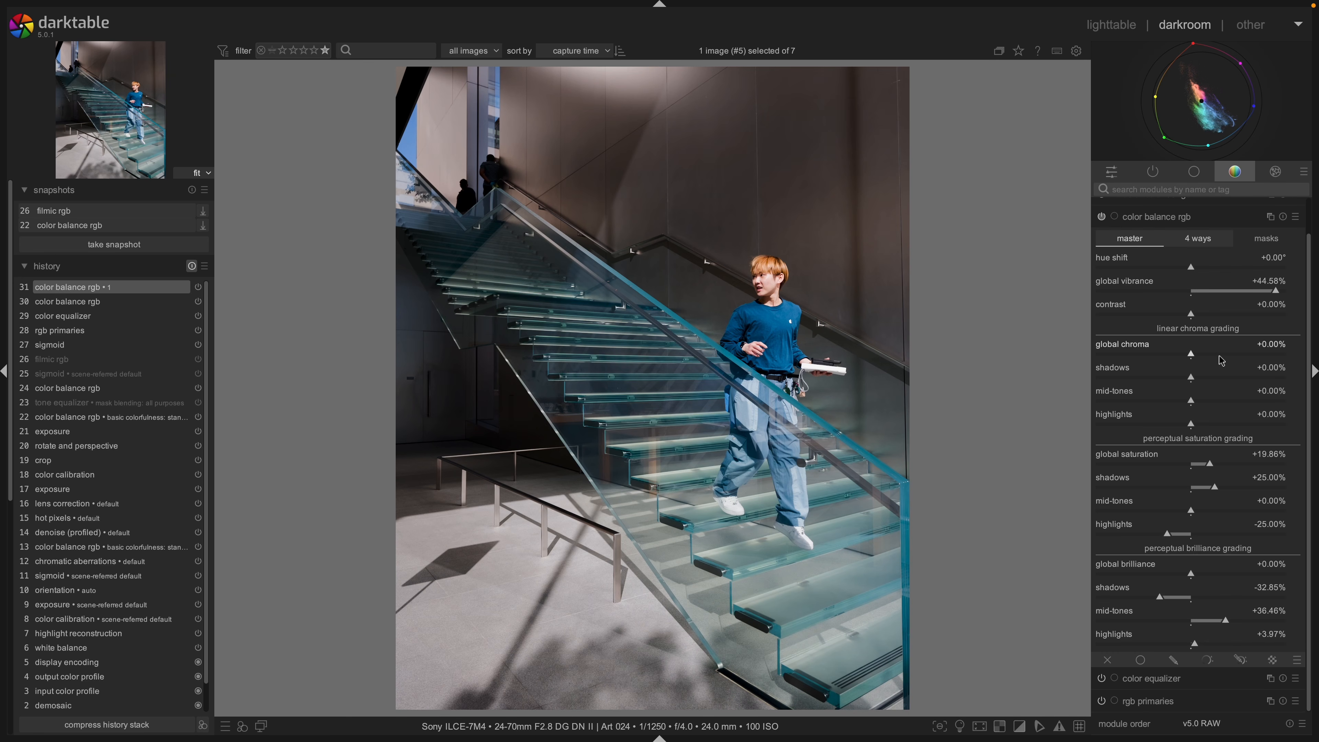
pyautogui.scroll(2, 1106, 249)
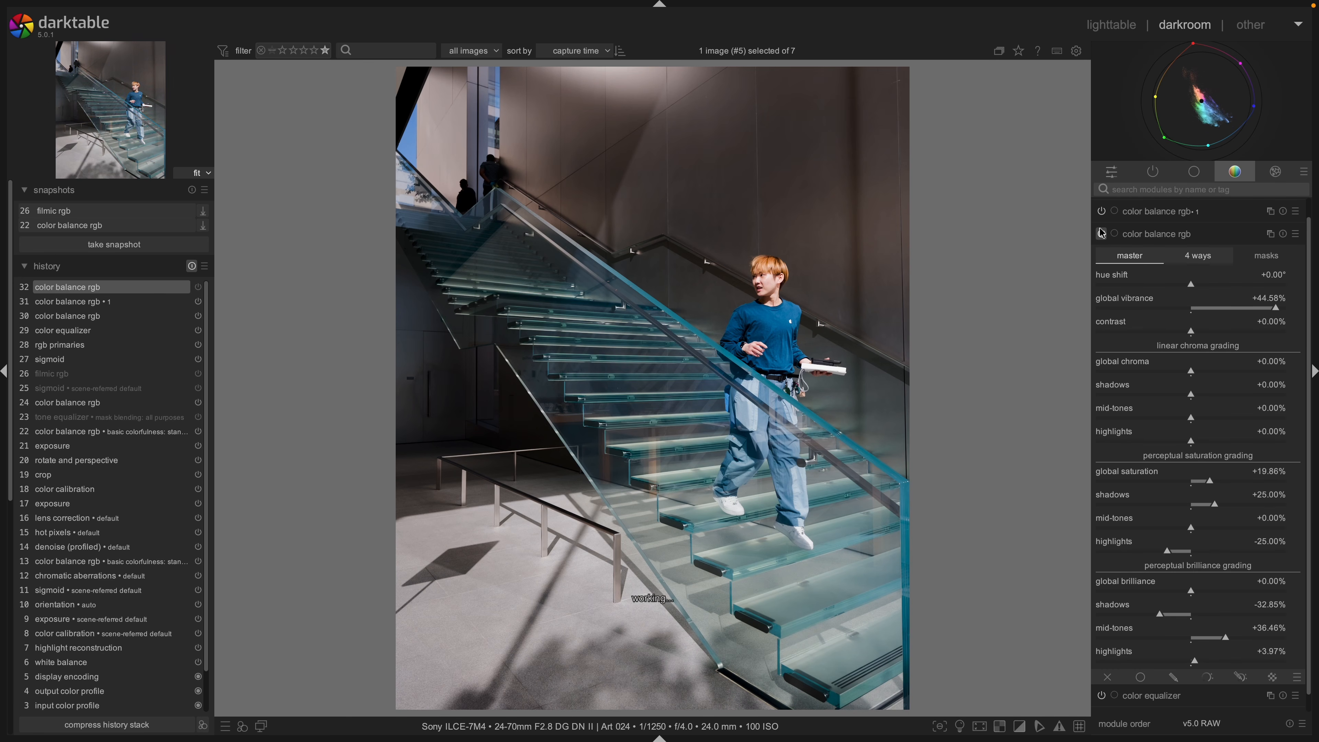
pyautogui.click(1101, 231)
pyautogui.click(1100, 231)
pyautogui.click(1150, 230)
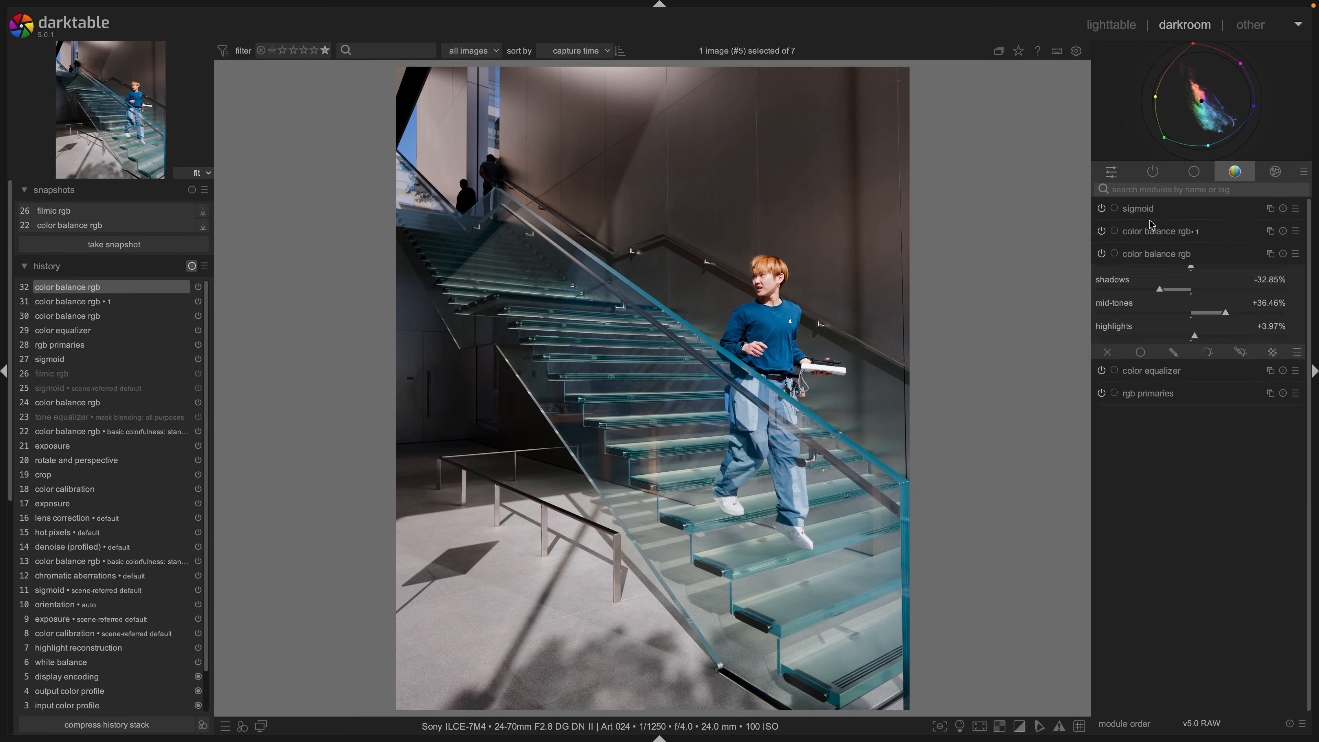
# In the new color balance rgb instance, set shadows lift to hue 40.29° and chroma 2.17%, and highlights gain to hue 90.97° and chroma 1.44%.
pyautogui.click(1157, 236)
pyautogui.click(1199, 231)
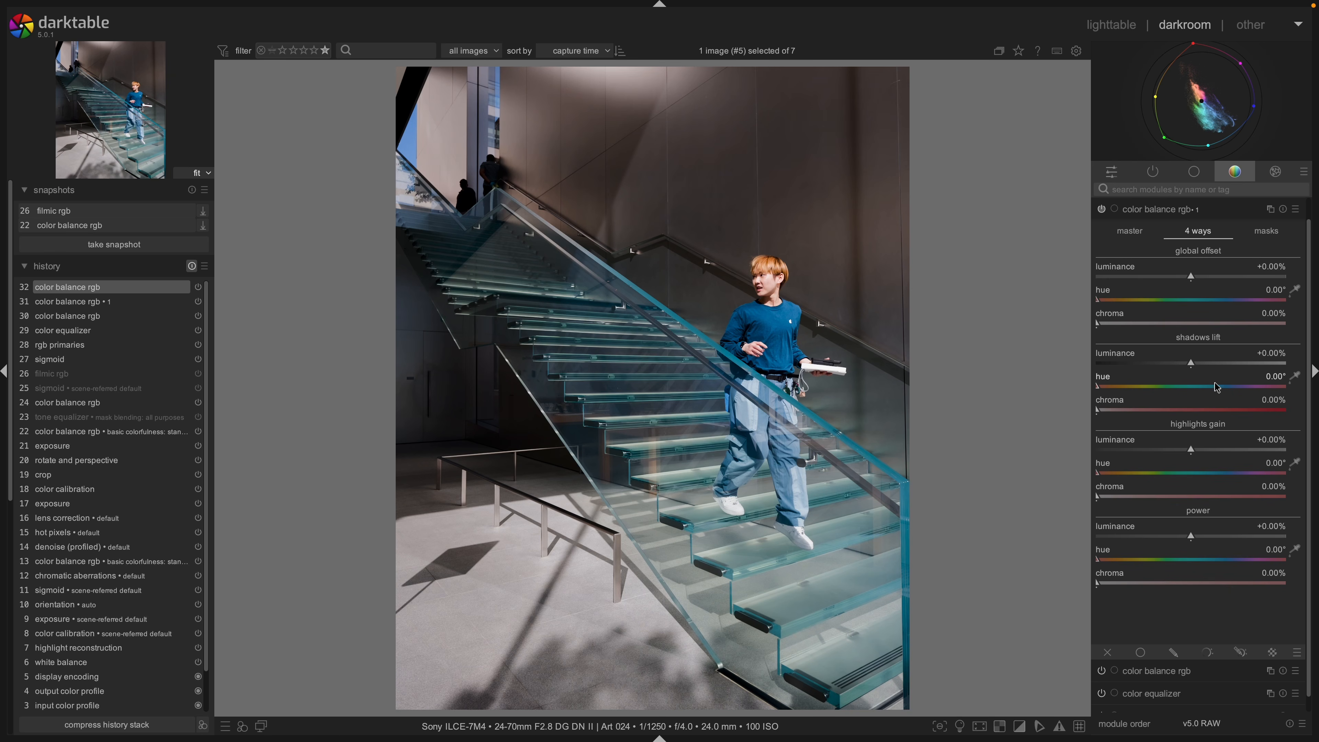
pyautogui.moveTo(1176, 390); pyautogui.dragTo(1104, 410)
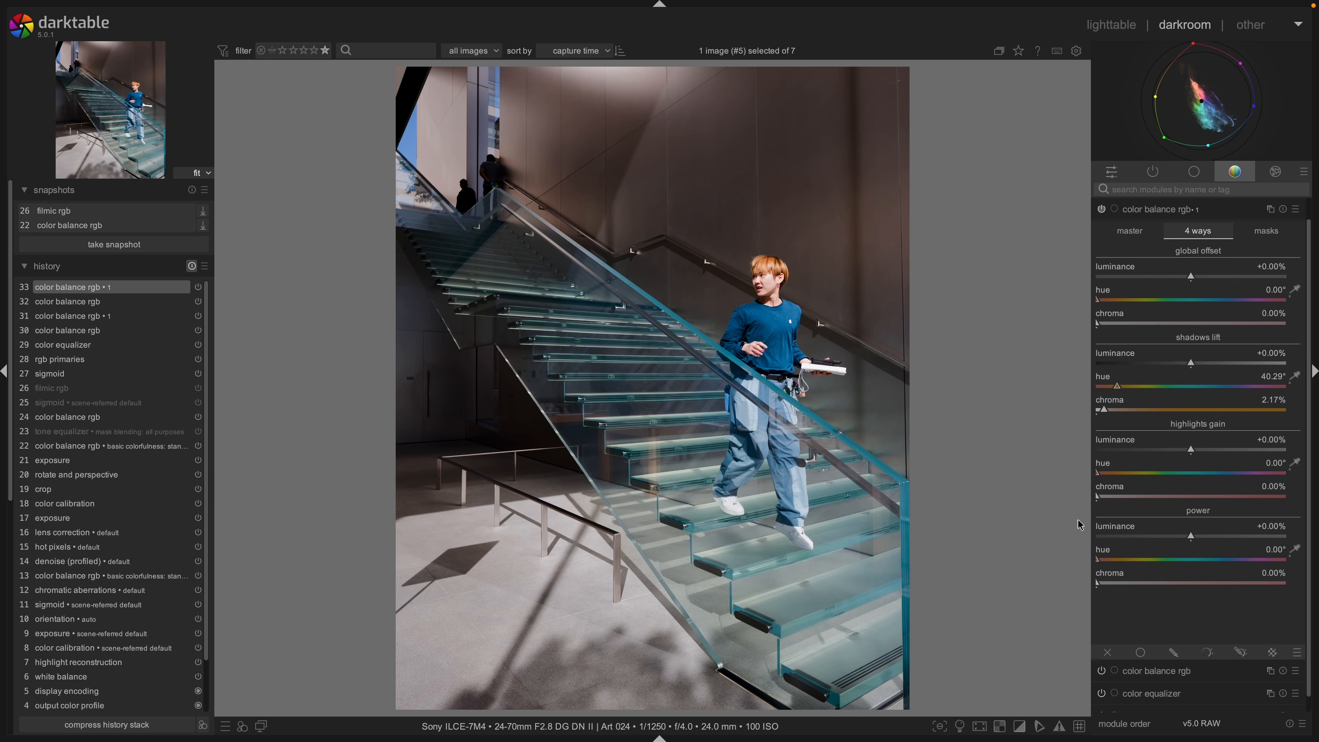
pyautogui.moveTo(1103, 475)
pyautogui.mouseDown()
pyautogui.moveTo(1146, 479)
pyautogui.moveTo(1137, 496)
pyautogui.moveTo(1257, 494)
pyautogui.moveTo(1095, 494)
pyautogui.moveTo(1122, 493)
pyautogui.moveTo(1109, 495)
pyautogui.mouseUp()
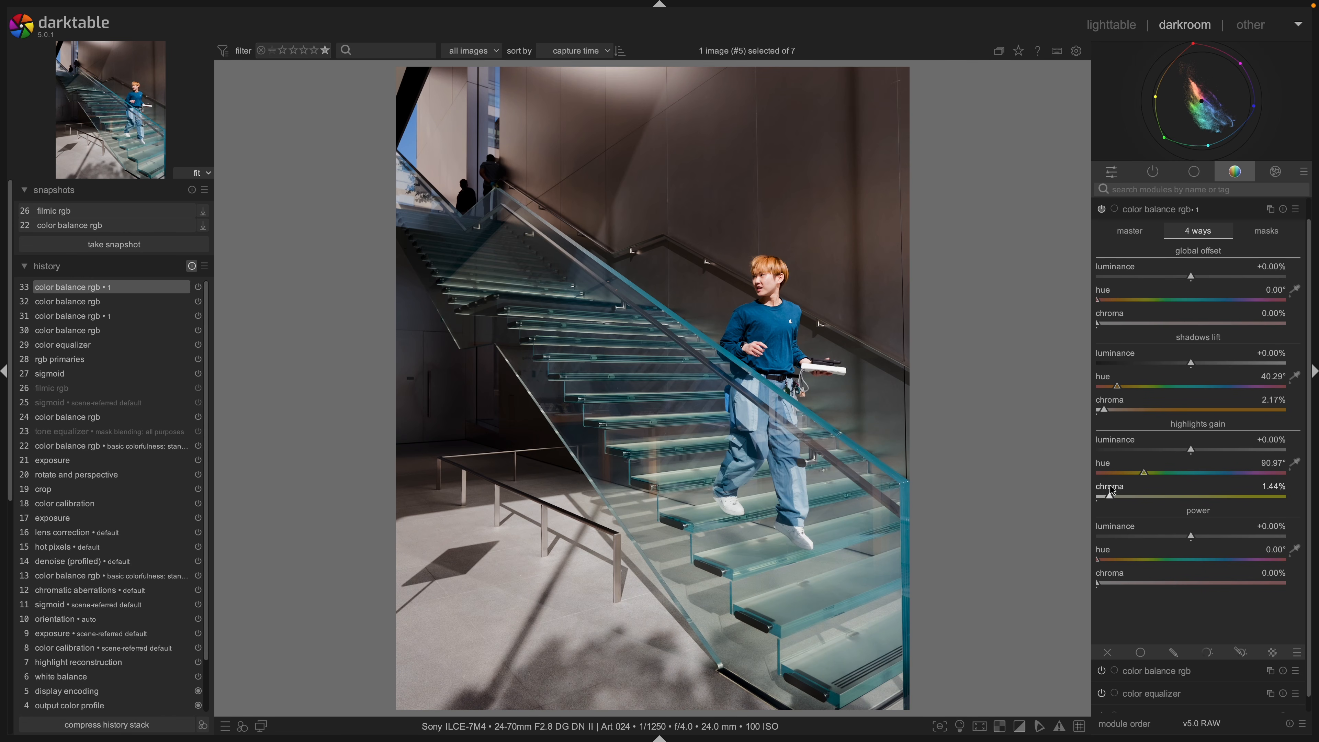
pyautogui.click(1100, 210)
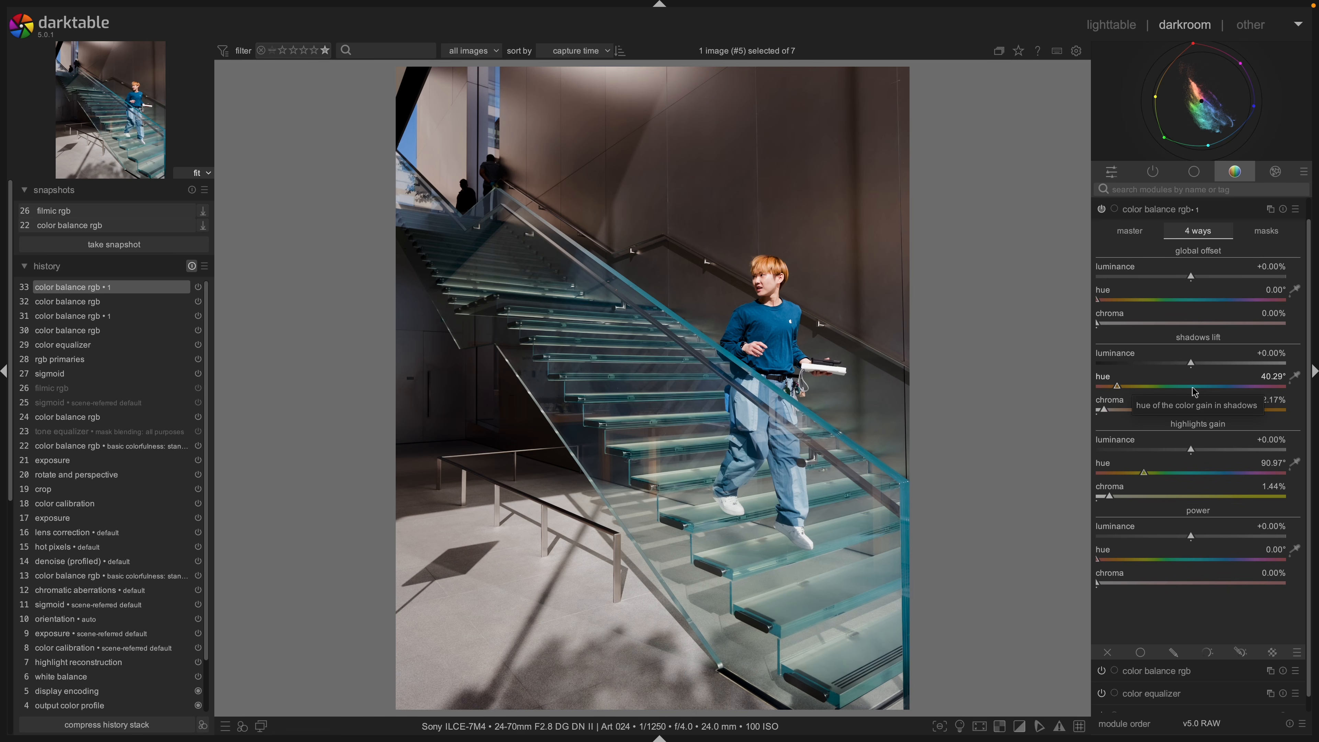
# Refine shadows lift to hue 42.89° and chroma 1.26%, and set highlights gain chroma to 1.66% with luminance at 0%.
pyautogui.moveTo(1194, 391); pyautogui.dragTo(1099, 411)
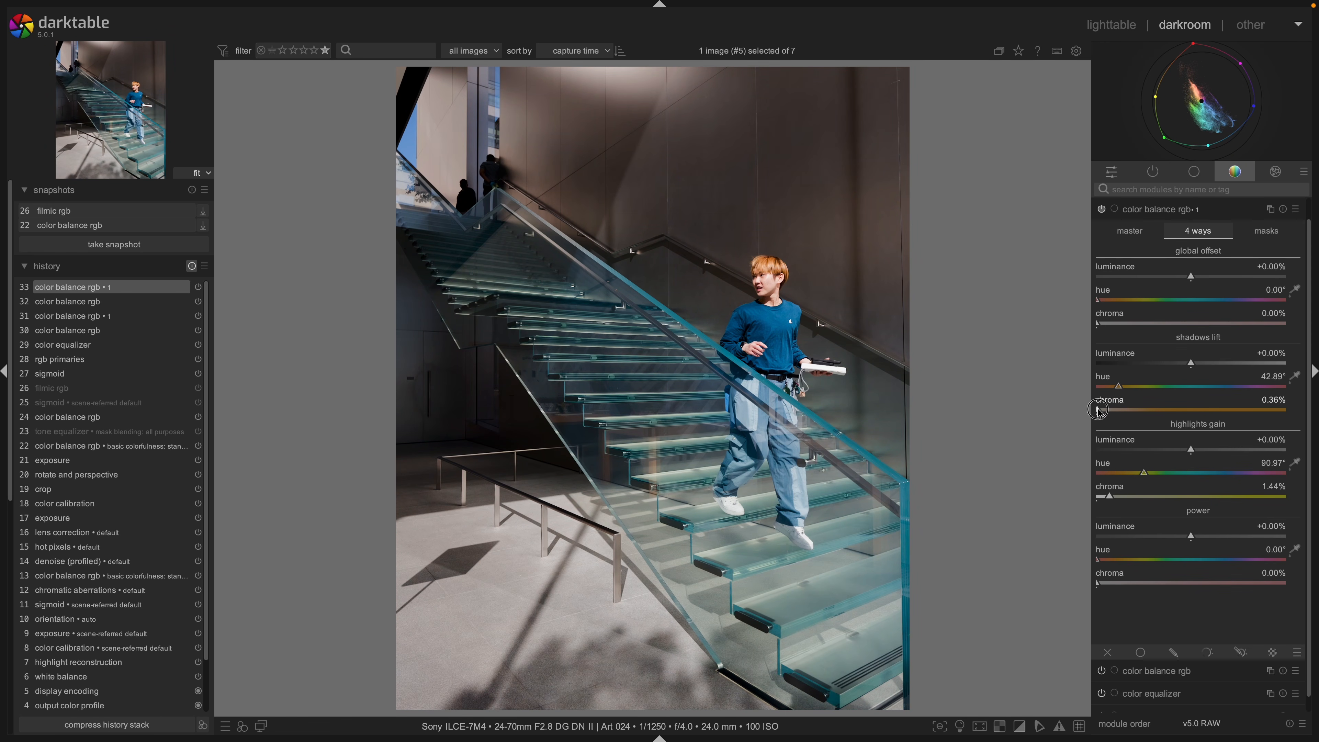
pyautogui.click(1100, 411)
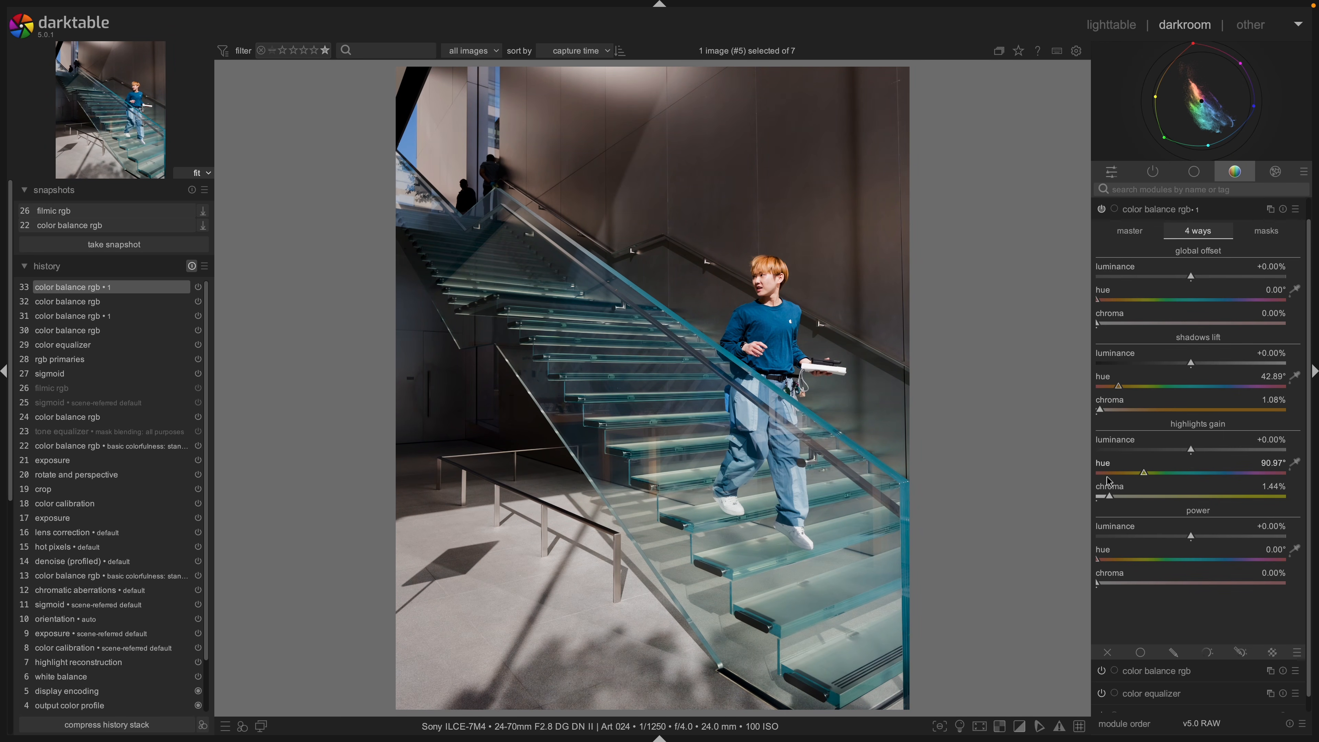
pyautogui.click(1111, 498)
pyautogui.moveTo(1101, 411)
pyautogui.mouseDown()
pyautogui.moveTo(1164, 412)
pyautogui.moveTo(1083, 412)
pyautogui.moveTo(1100, 412)
pyautogui.mouseUp()
pyautogui.moveTo(1200, 452)
pyautogui.mouseDown()
pyautogui.moveTo(1155, 451)
pyautogui.moveTo(1224, 451)
pyautogui.moveTo(1146, 453)
pyautogui.moveTo(1296, 450)
pyautogui.moveTo(1018, 454)
pyautogui.moveTo(1295, 452)
pyautogui.moveTo(1212, 452)
pyautogui.mouseUp()
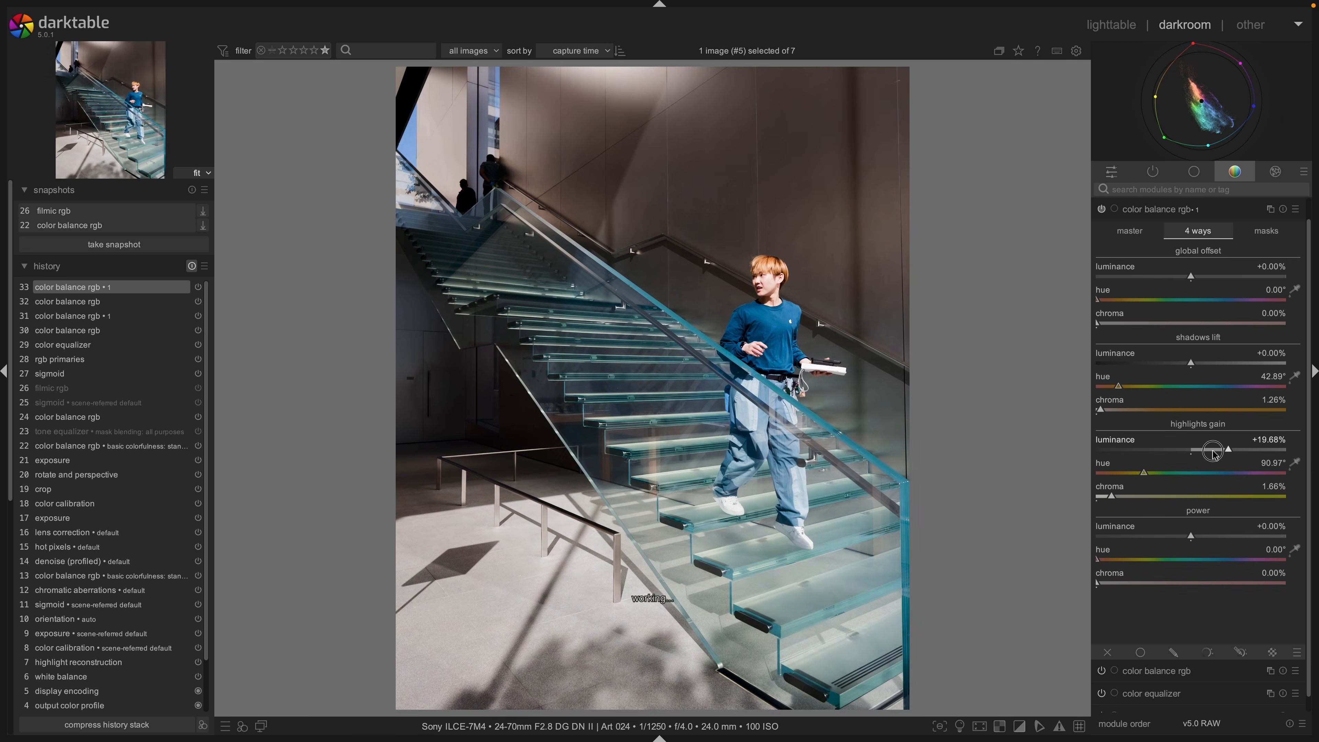
pyautogui.doubleClick(1211, 451)
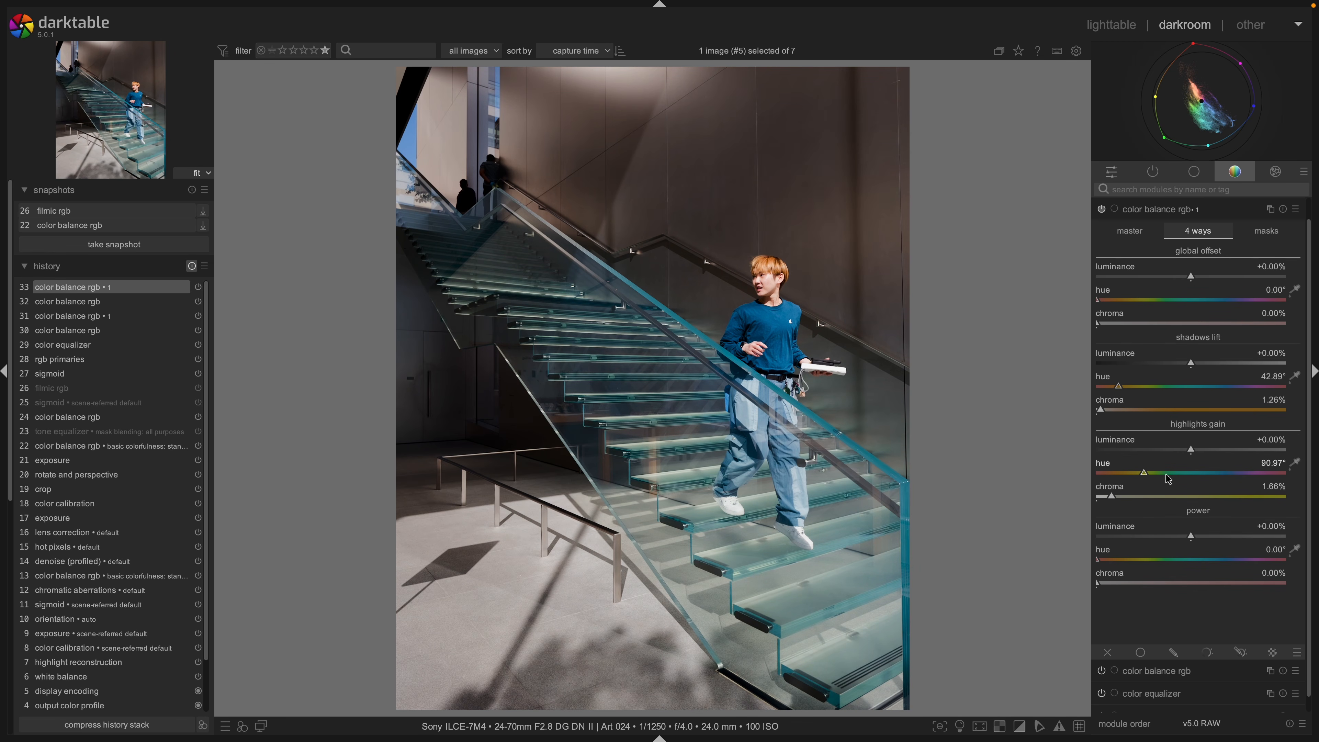
# Set the power section of the new instance to hue 305.42° and chroma 0.25%.
pyautogui.moveTo(1185, 560); pyautogui.dragTo(1258, 560)
pyautogui.moveTo(1091, 585); pyautogui.dragTo(1095, 584)
pyautogui.moveTo(1096, 582)
pyautogui.mouseDown()
pyautogui.moveTo(1110, 583)
pyautogui.moveTo(1099, 584)
pyautogui.mouseUp()
# Compare the photo with and without the new color balance rgb instance's grading.
pyautogui.click(1101, 209)
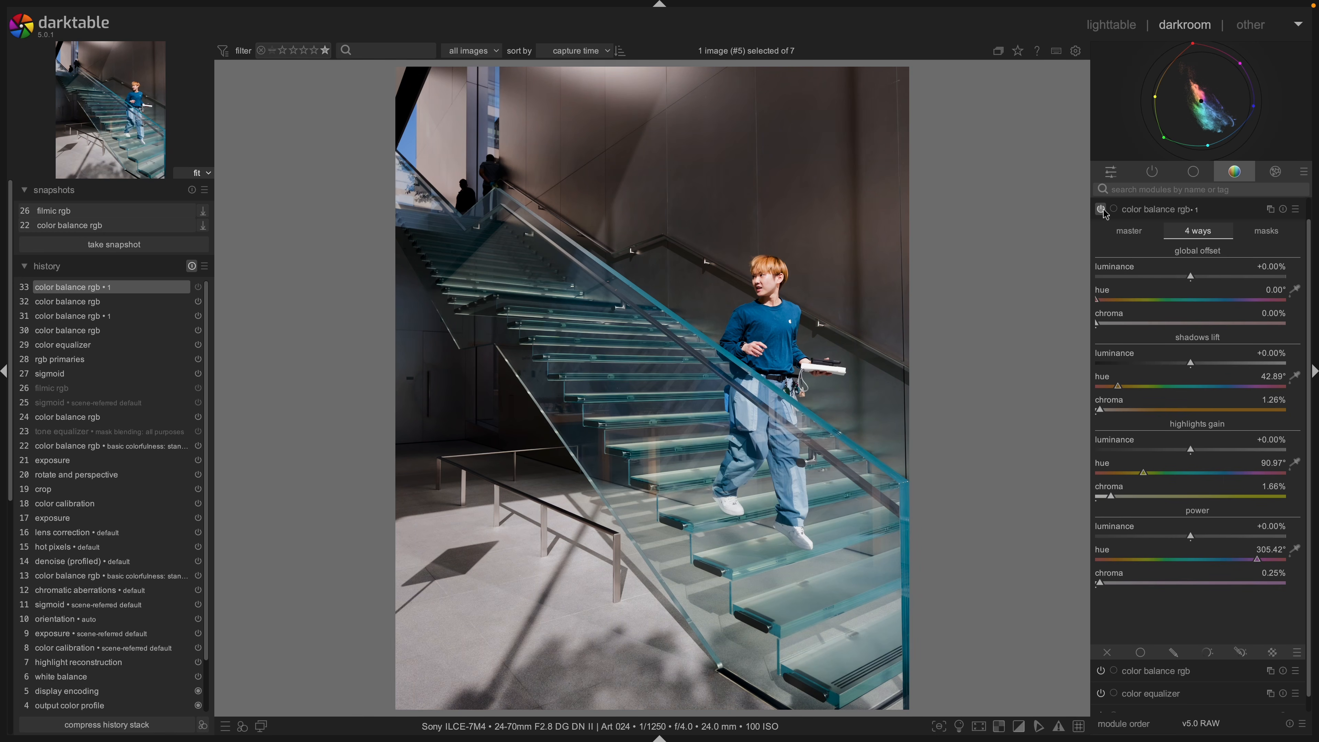
pyautogui.click(1104, 210)
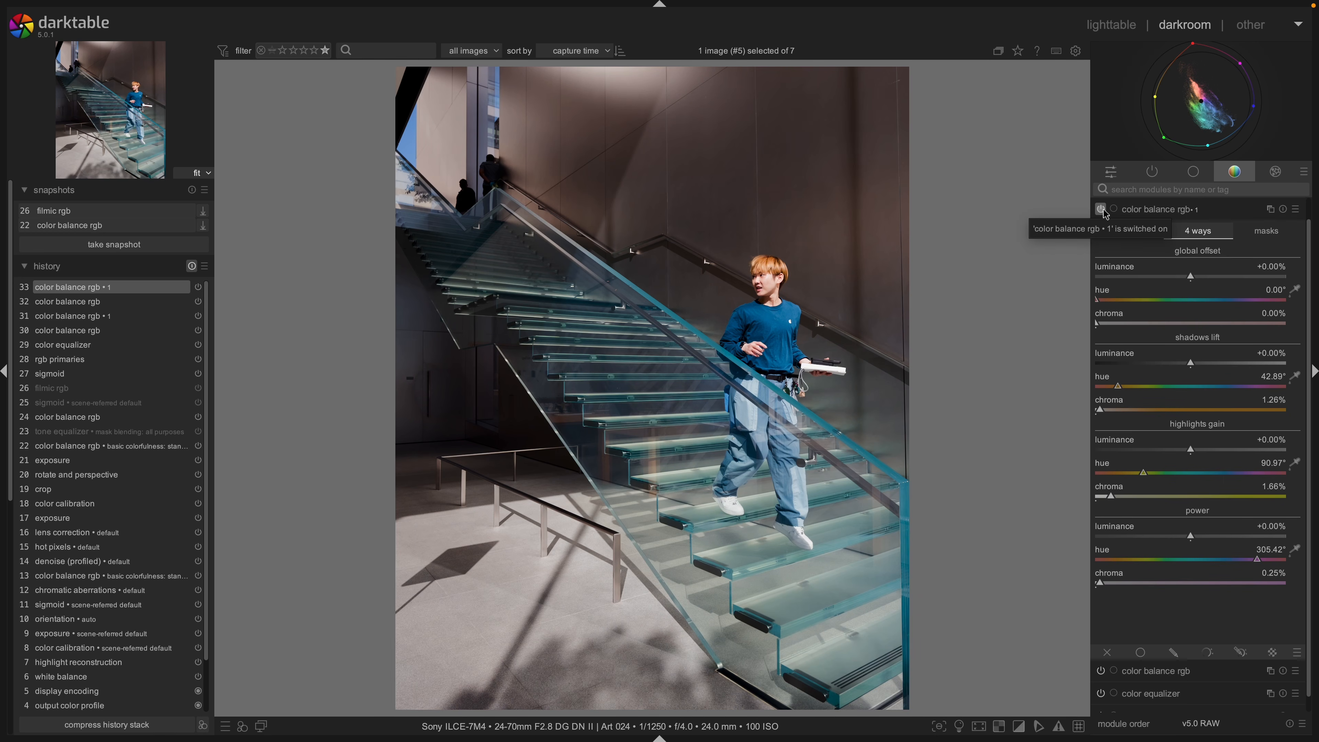
pyautogui.click(1103, 210)
pyautogui.click(1103, 210)
pyautogui.click(1161, 210)
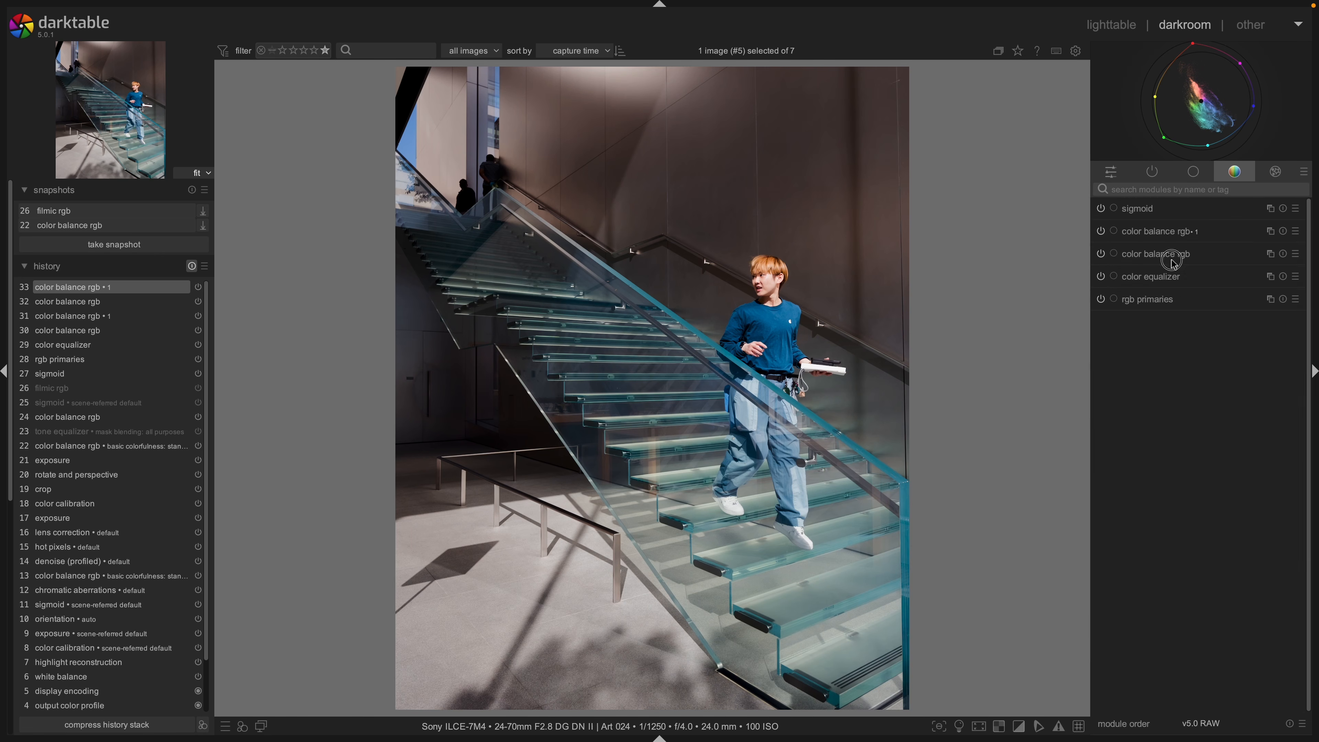
# Reset the perceptual brilliance highlights to 0% in the original color balance rgb instance.
pyautogui.click(1168, 256)
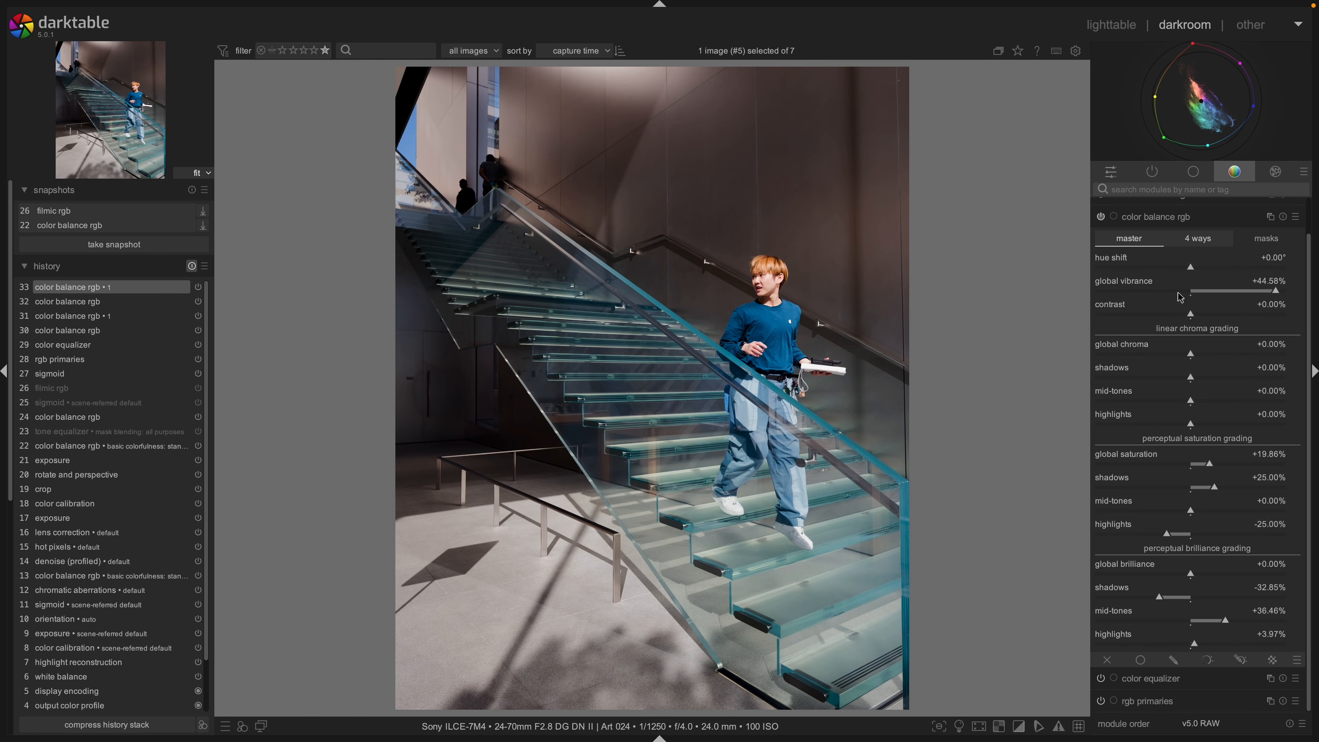
pyautogui.moveTo(1190, 649); pyautogui.dragTo(1194, 646)
pyautogui.doubleClick(1192, 648)
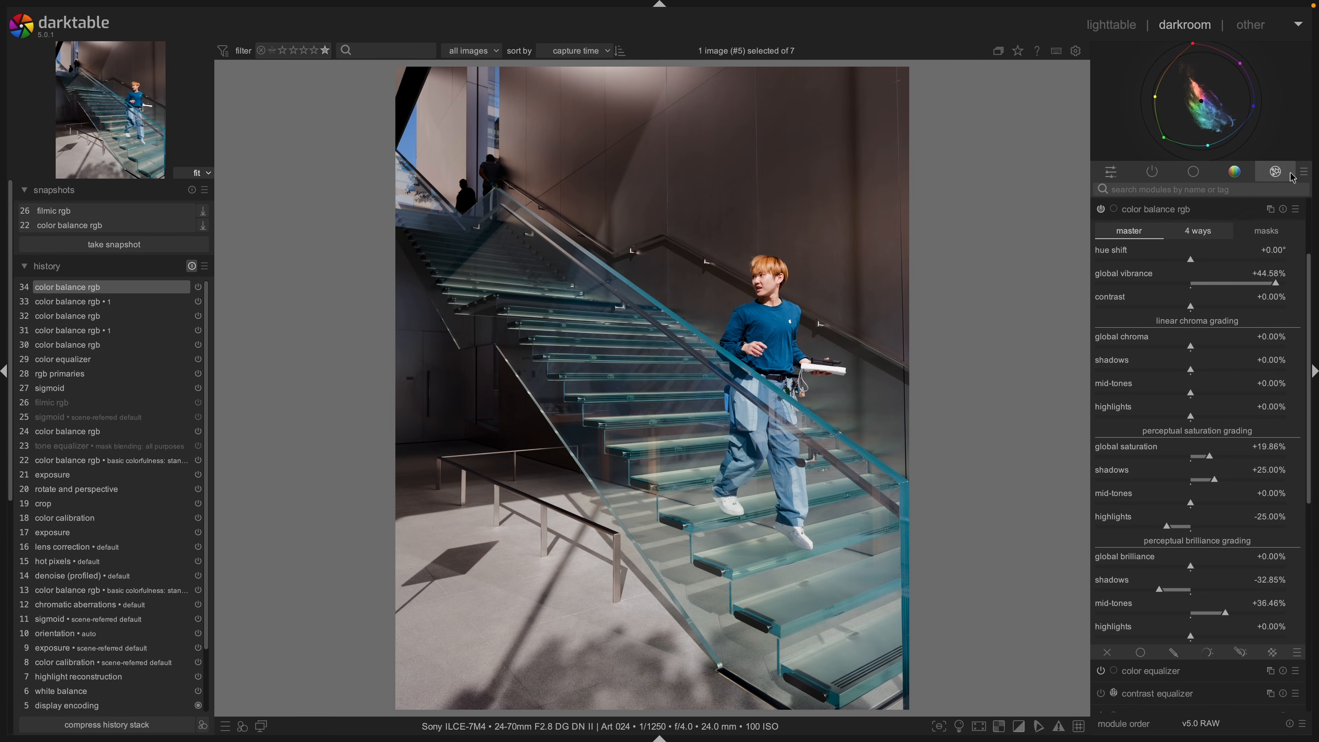
# Try the grain module on the photo and inspect the subject at 100% and 200% zoom.
pyautogui.click(1287, 174)
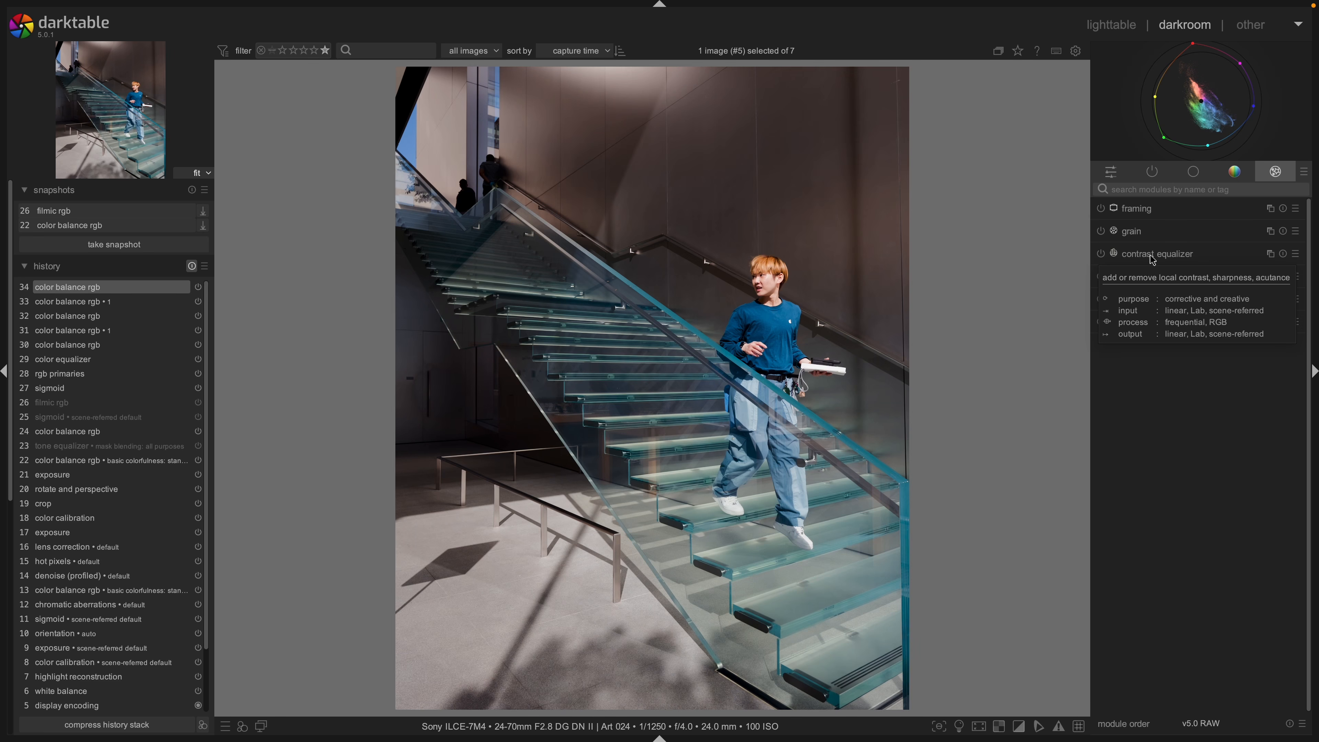
pyautogui.click(1101, 231)
pyautogui.middleClick(794, 306)
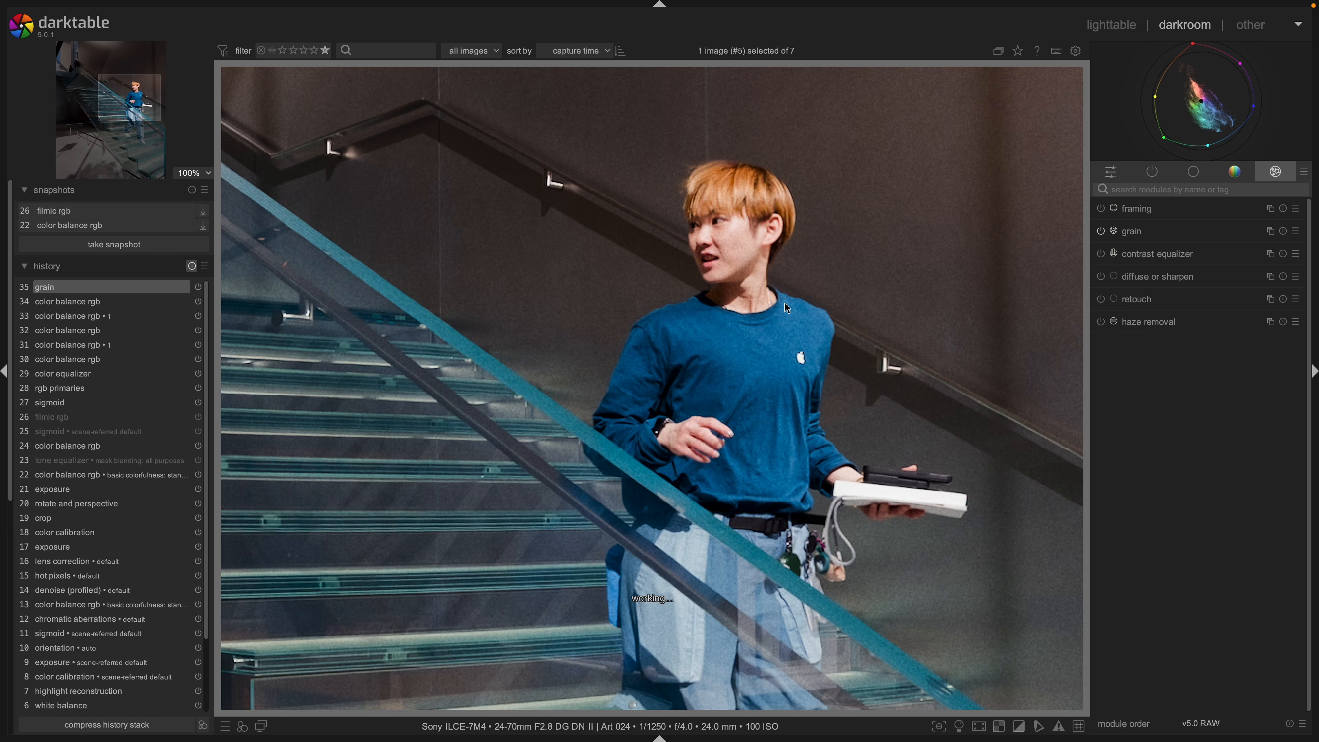
pyautogui.middleClick(761, 240)
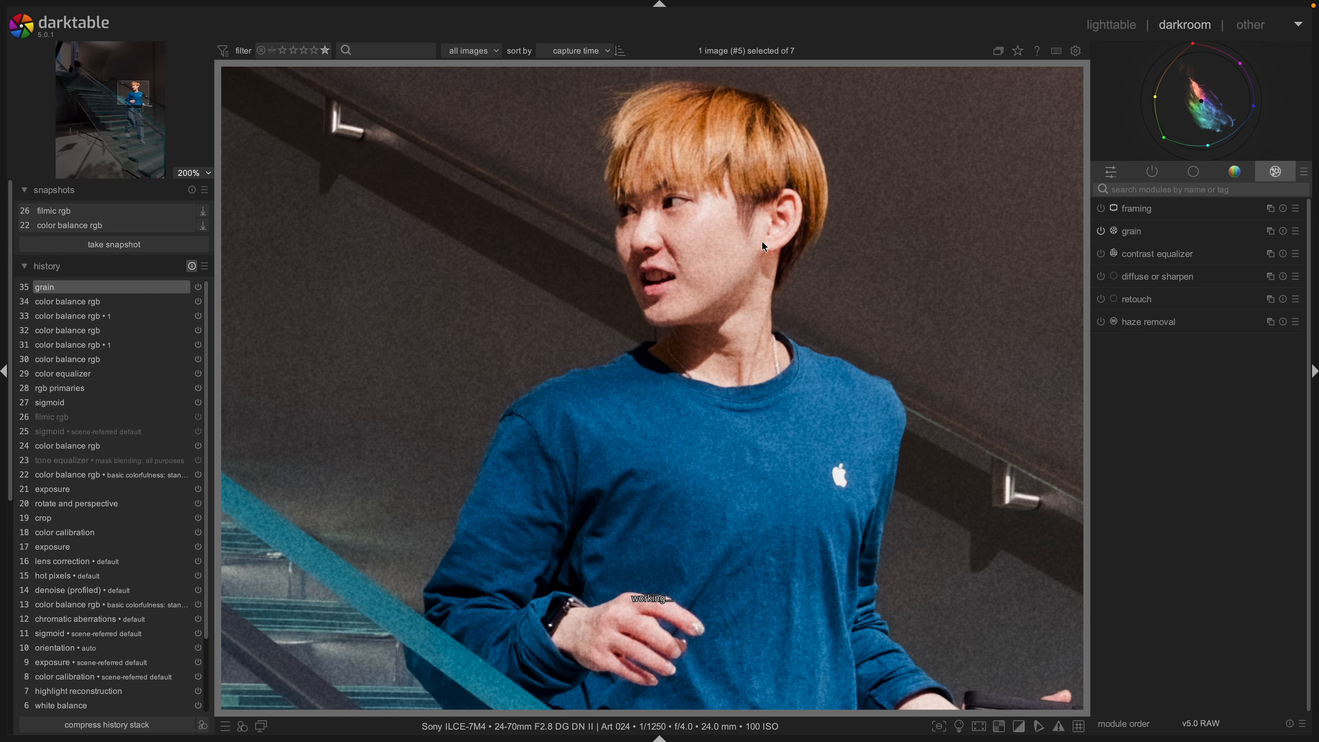
pyautogui.middleClick(706, 303)
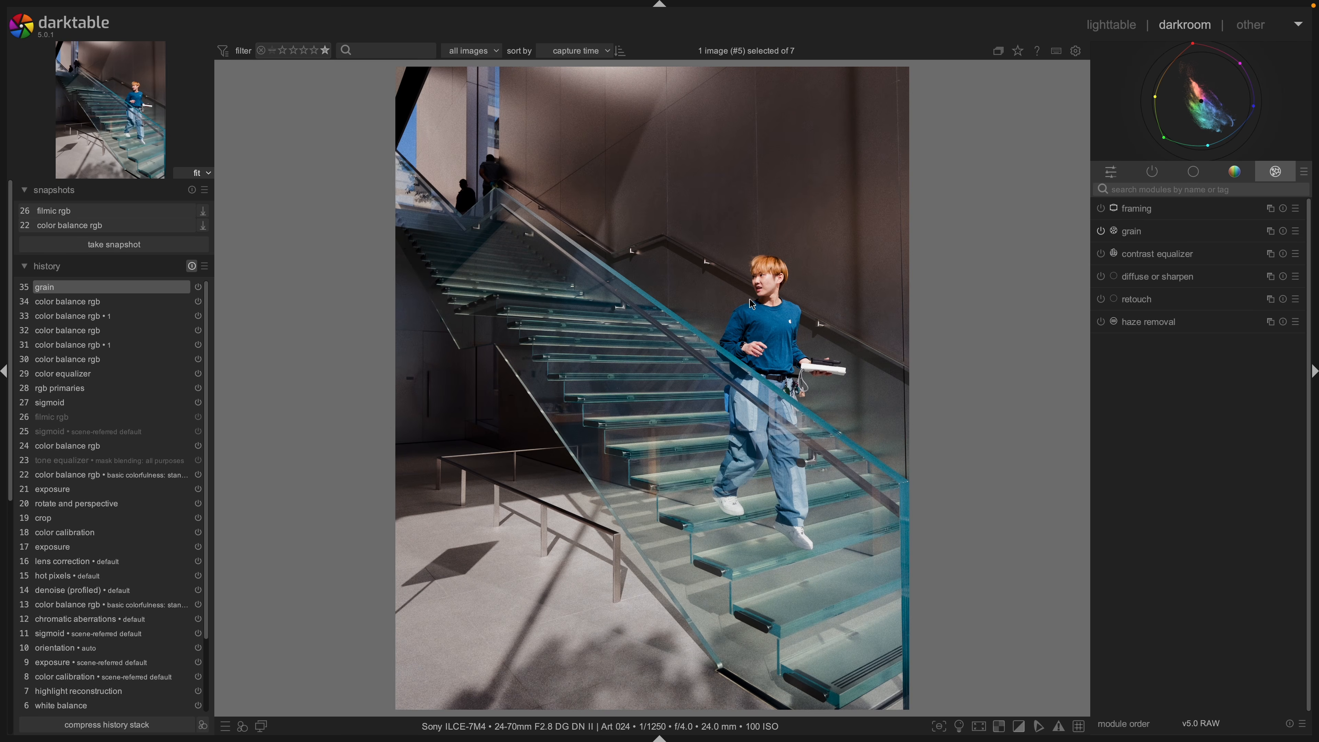
pyautogui.scroll(4, 796, 297)
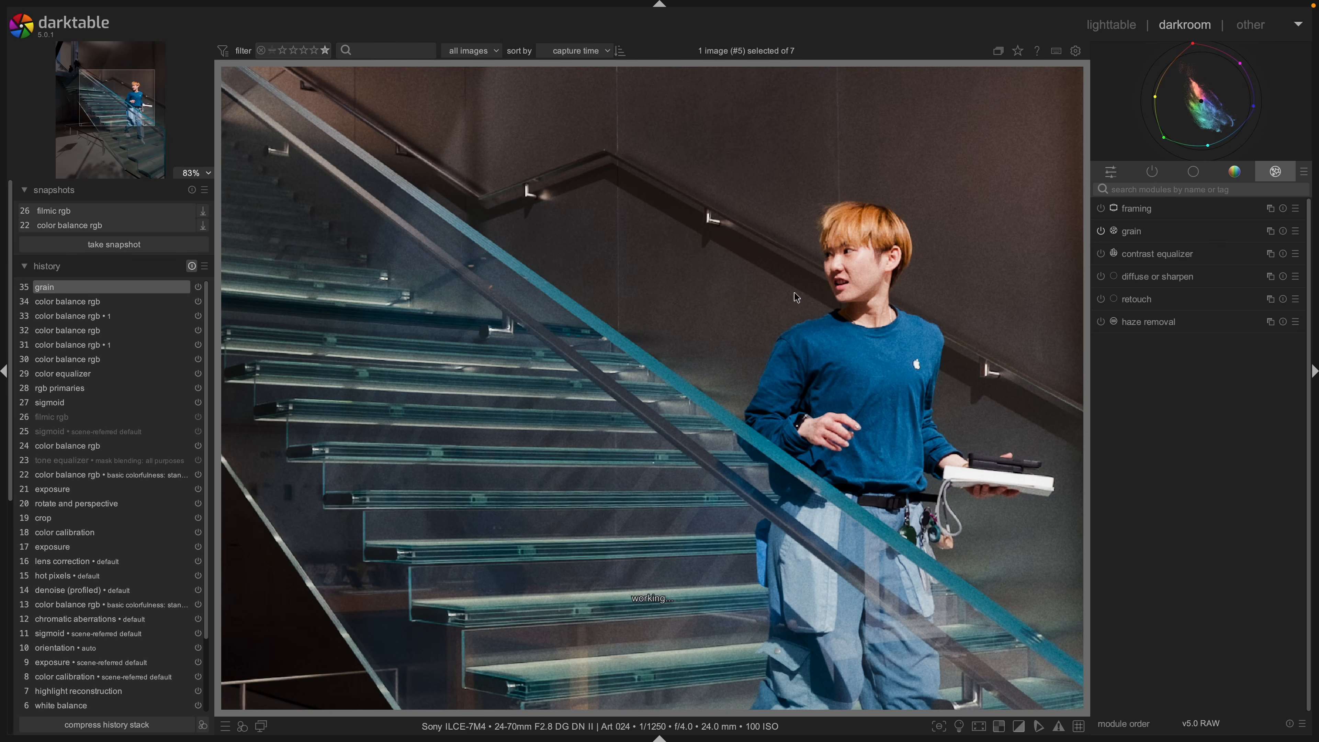
pyautogui.moveTo(805, 376); pyautogui.dragTo(737, 379)
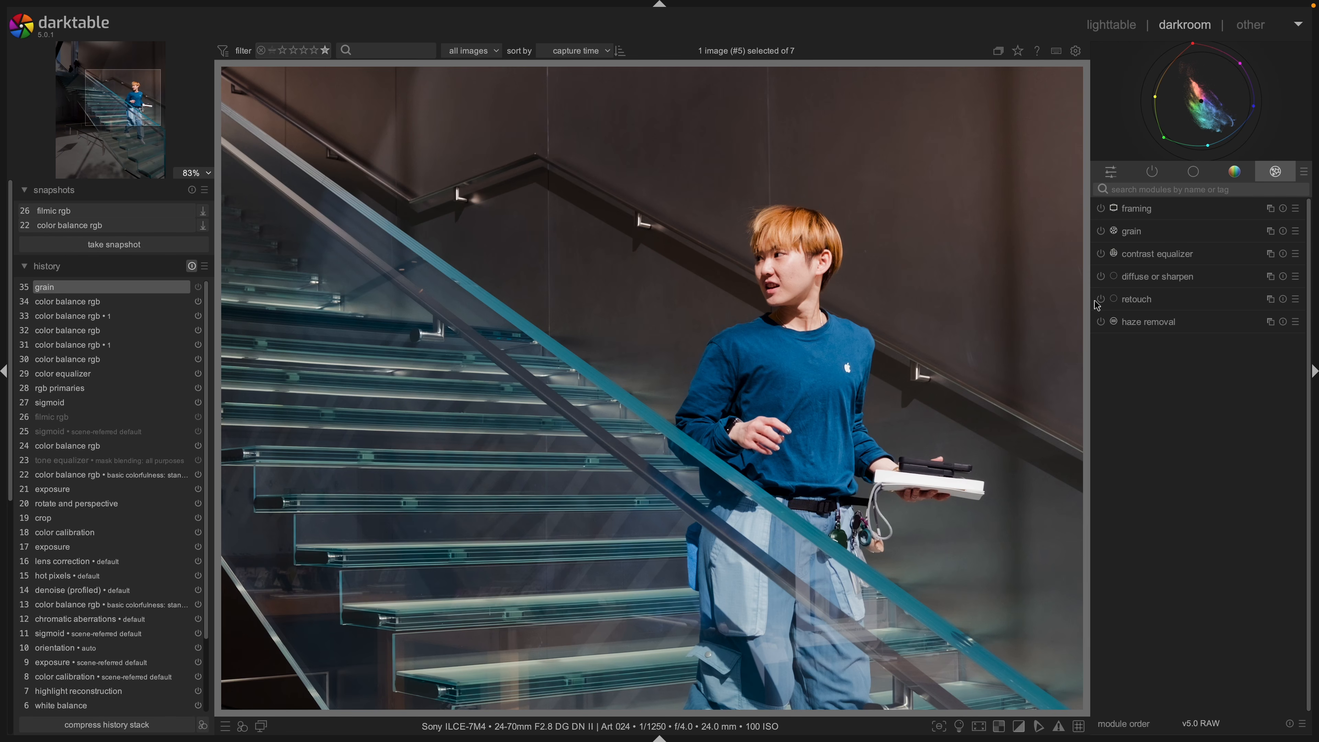
# Apply the "sharpen demosaicing: AA filter" preset of the diffuse or sharpen module.
pyautogui.scroll(1, 817, 278)
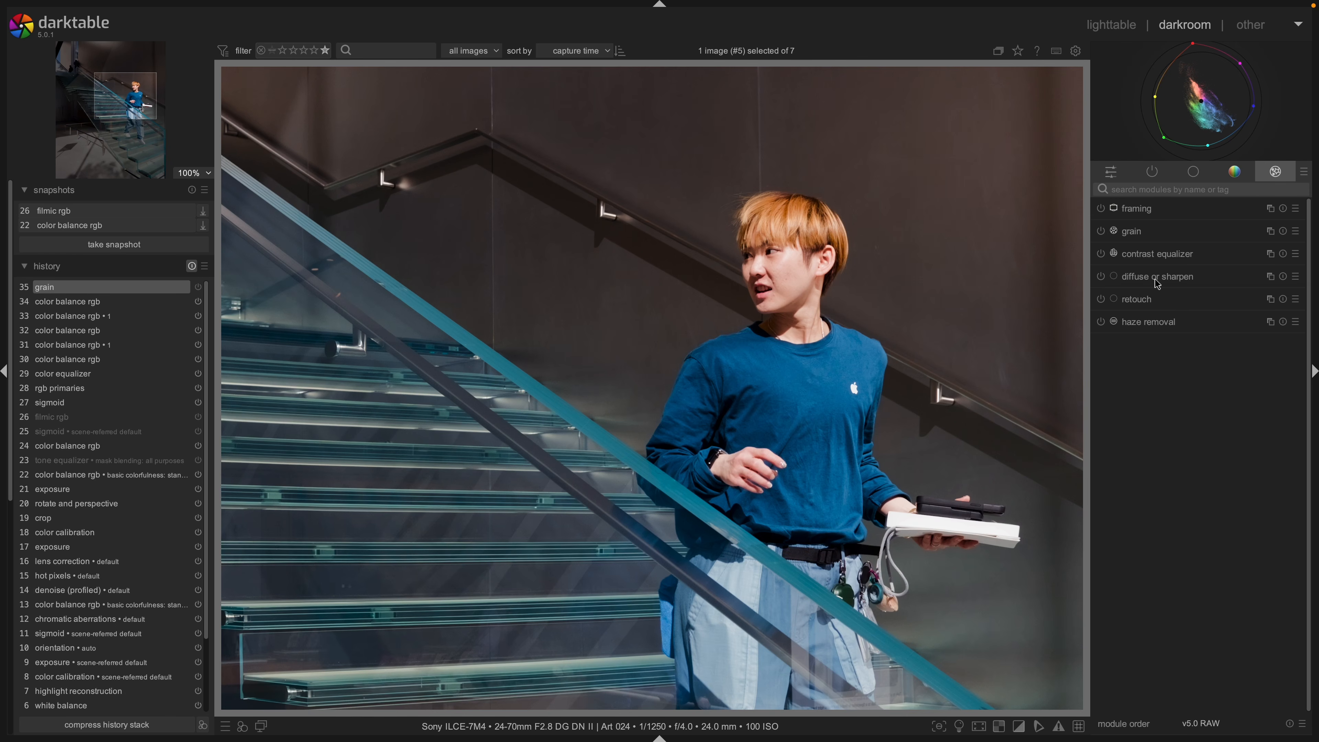
pyautogui.moveTo(1157, 283)
pyautogui.click(1167, 281)
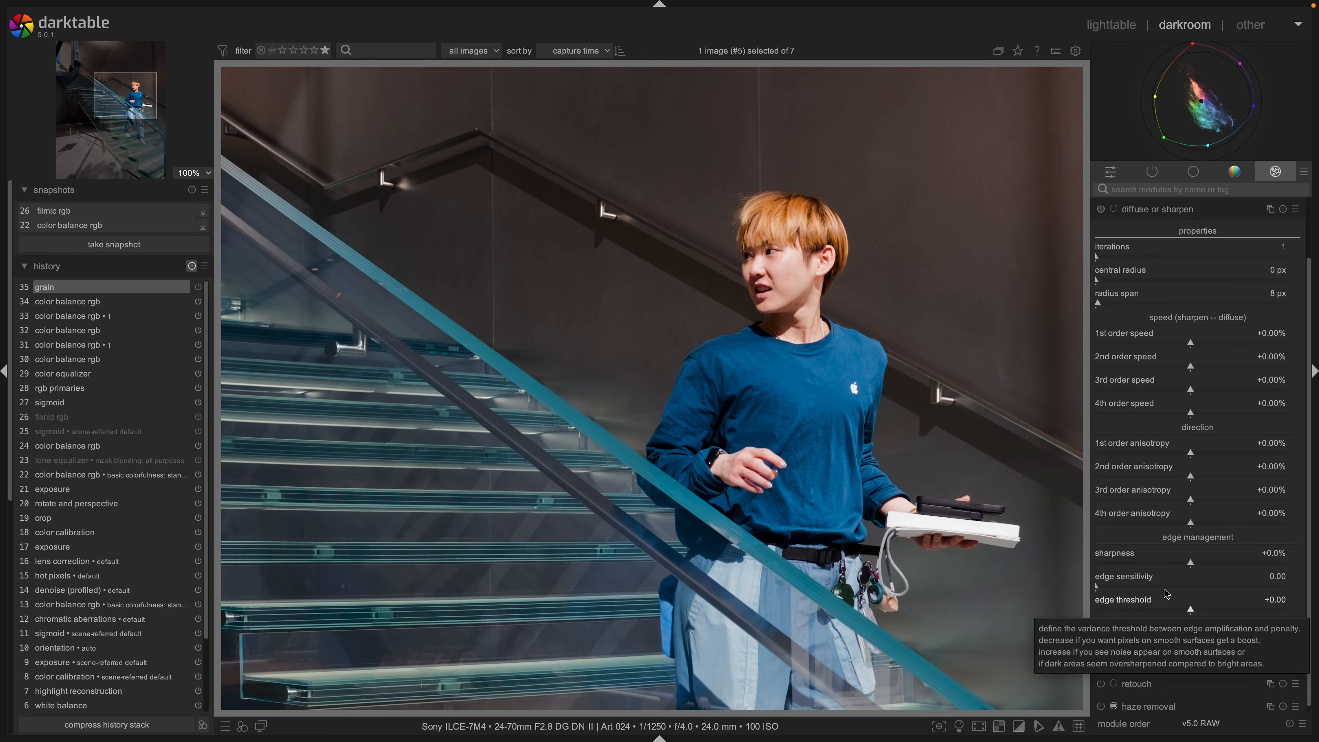
pyautogui.rightClick(1198, 216)
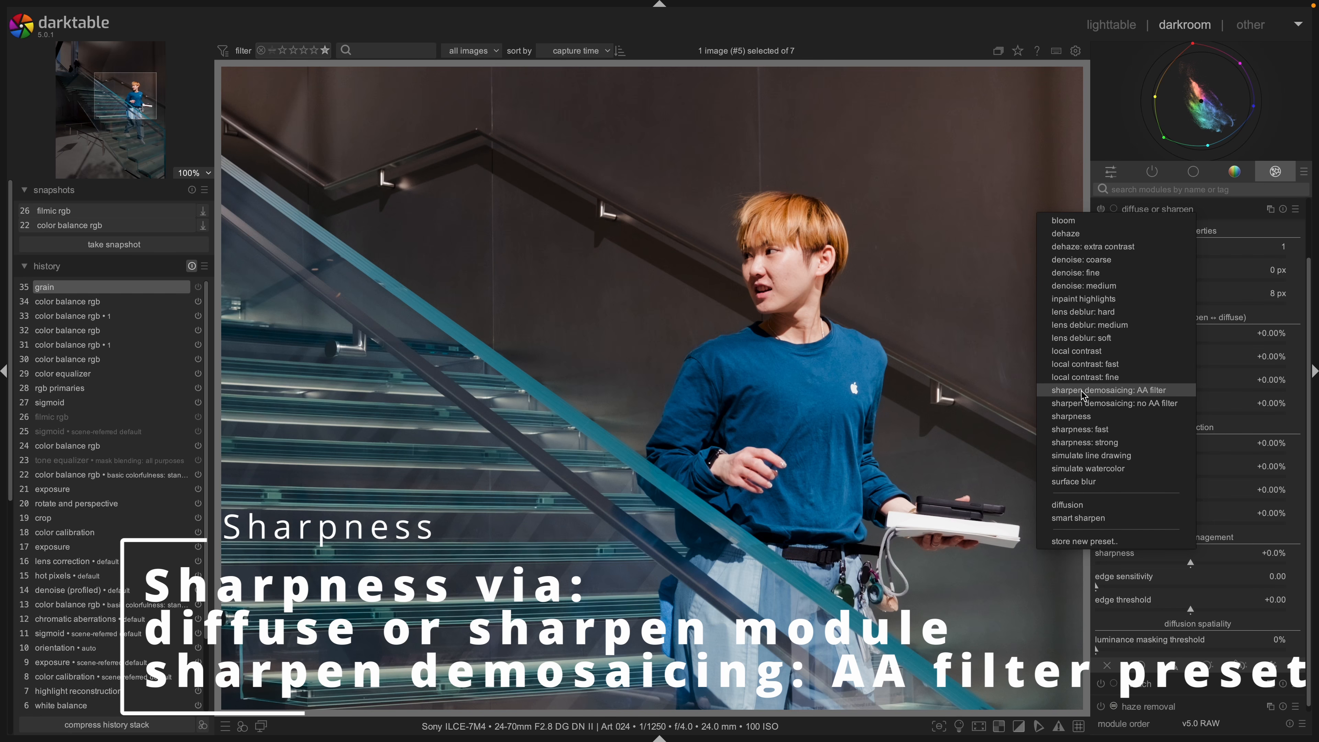
pyautogui.click(1161, 397)
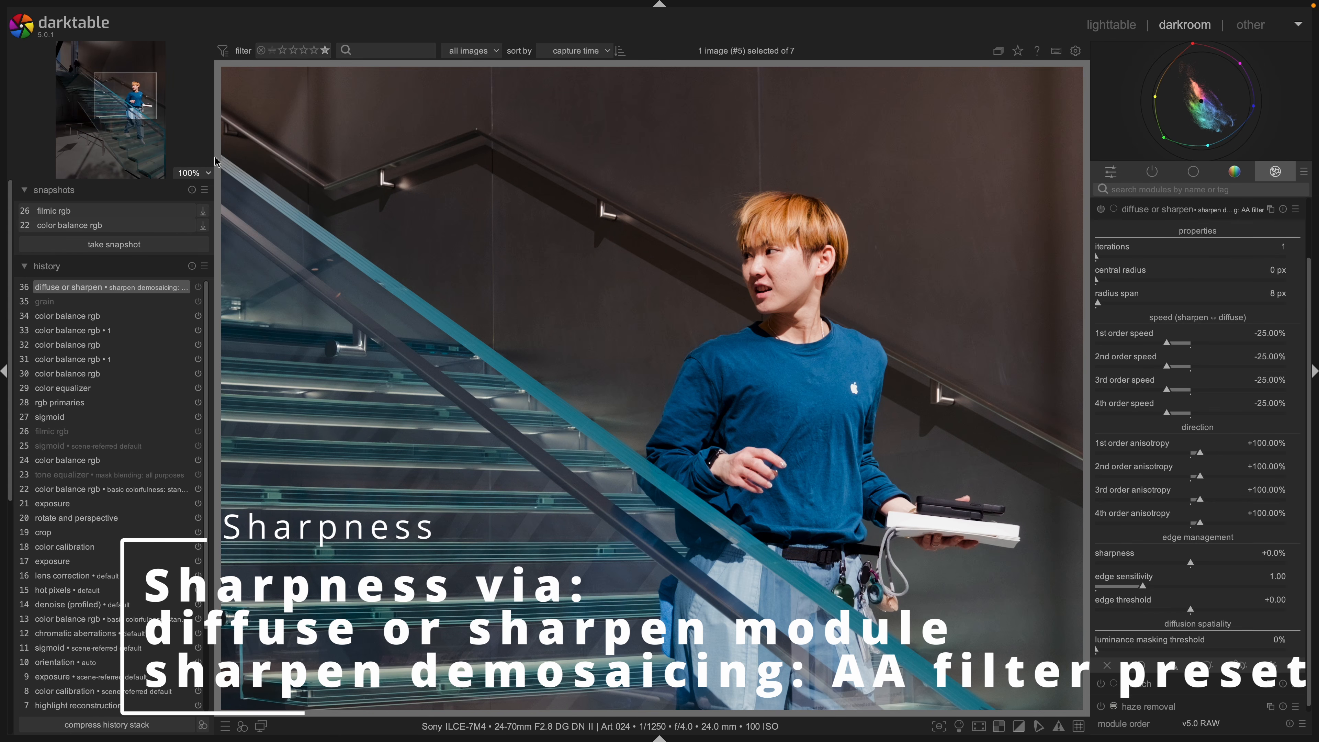
# Inspect the face, shirt and stairs at 200% zoom with the diffuse or sharpen module off and on.
pyautogui.click(203, 169)
pyautogui.click(199, 184)
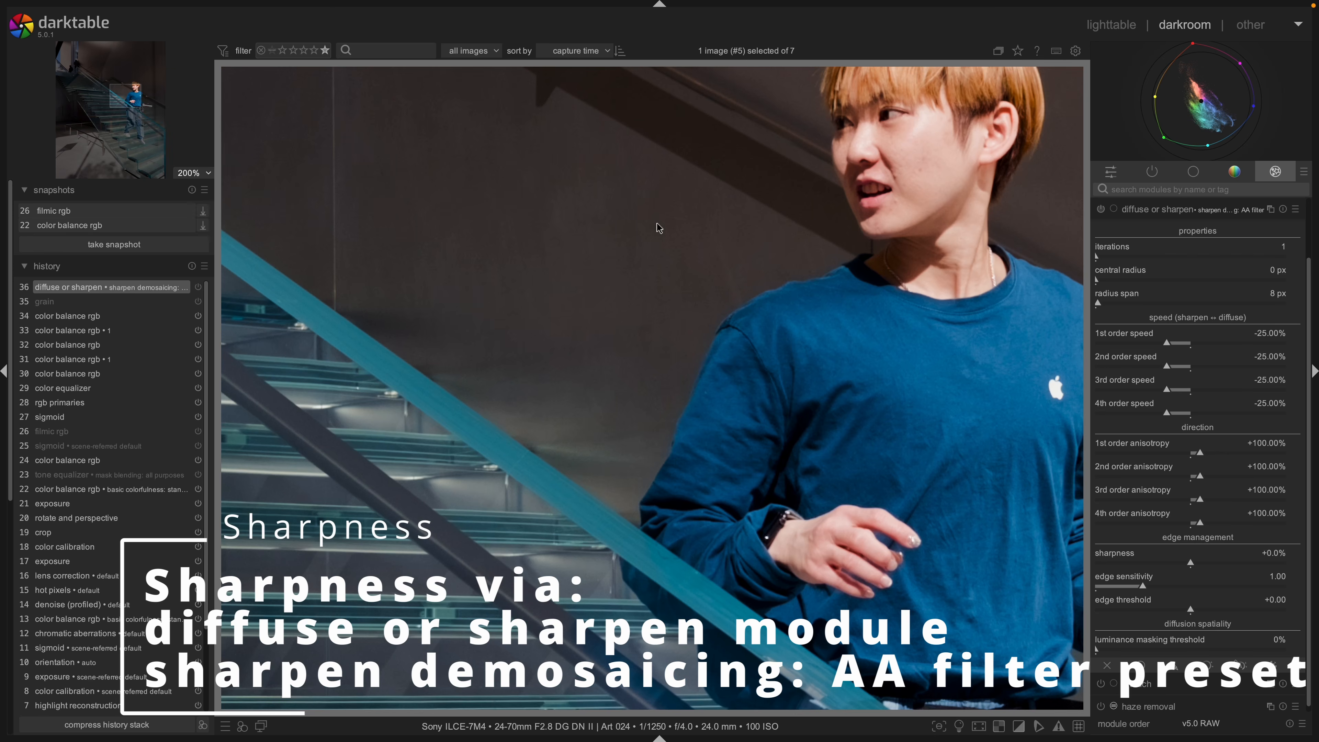
pyautogui.moveTo(656, 228); pyautogui.dragTo(603, 306)
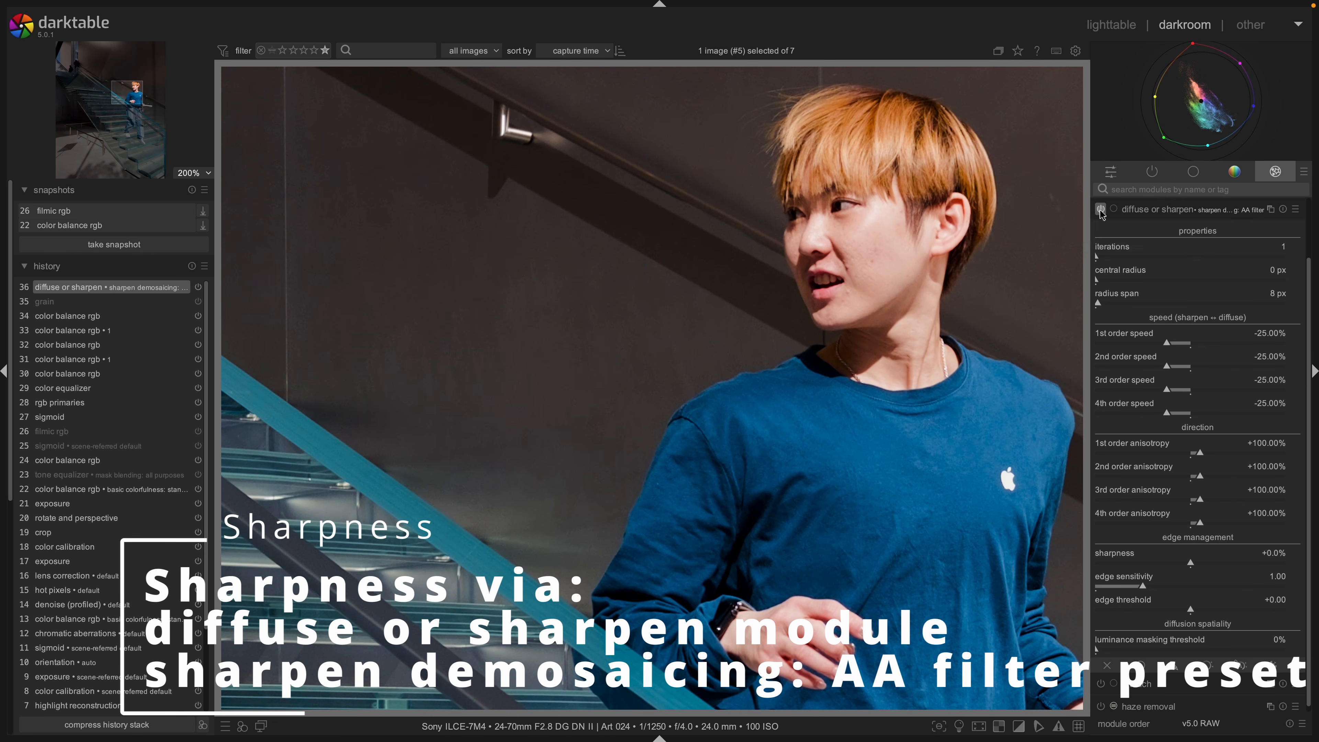
pyautogui.moveTo(843, 306); pyautogui.dragTo(1043, 166)
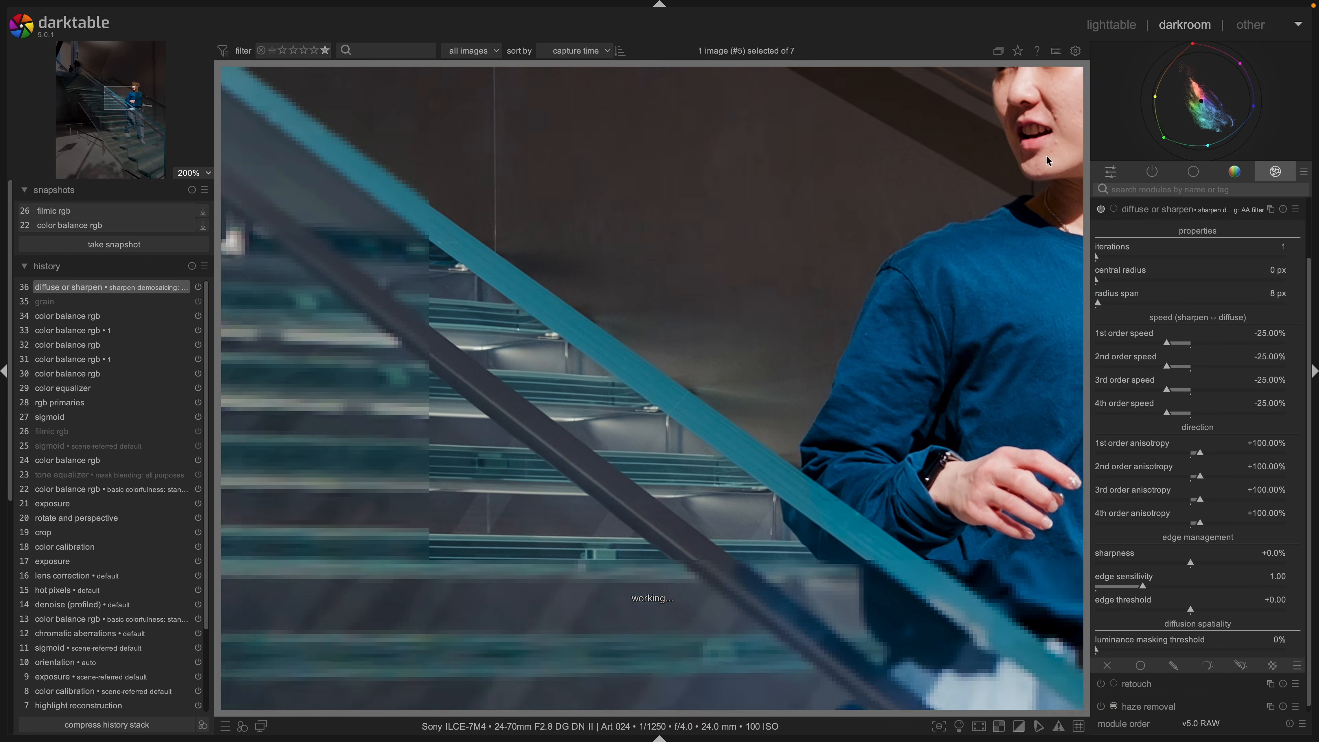
pyautogui.click(1101, 210)
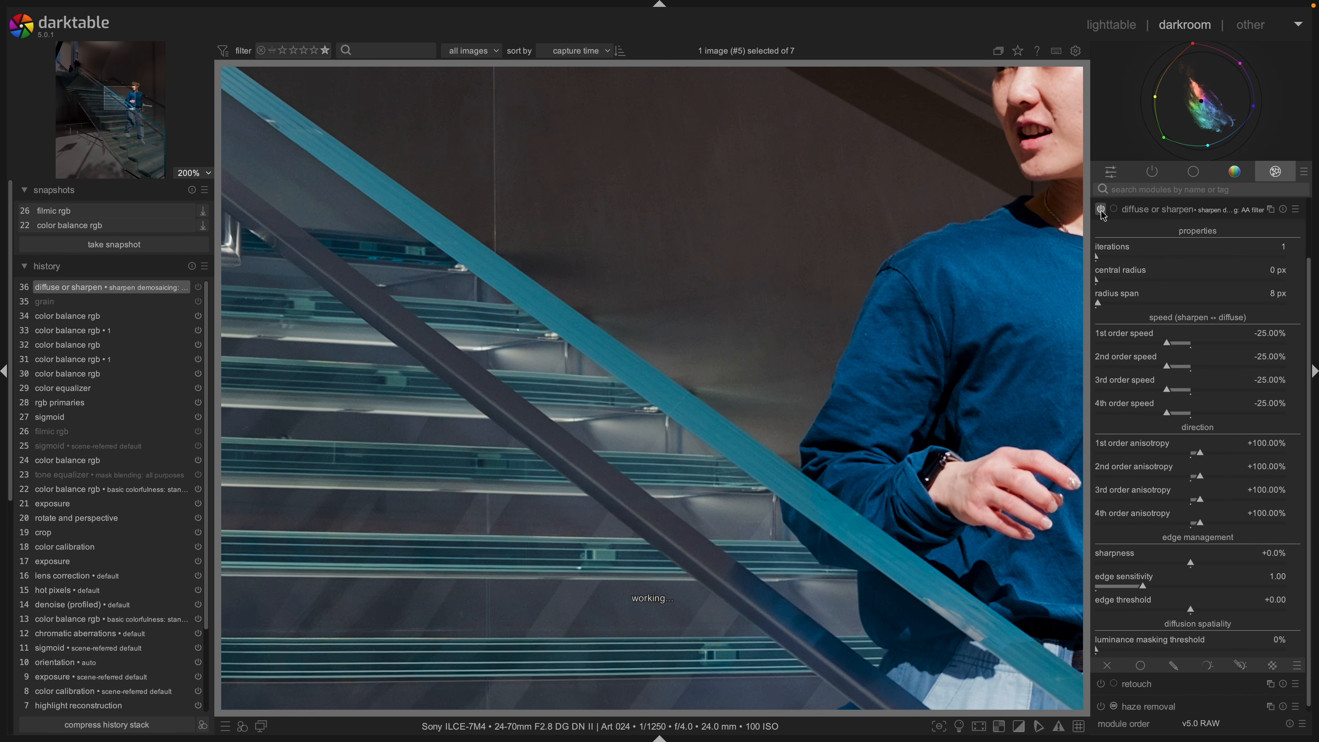
pyautogui.middleClick(840, 275)
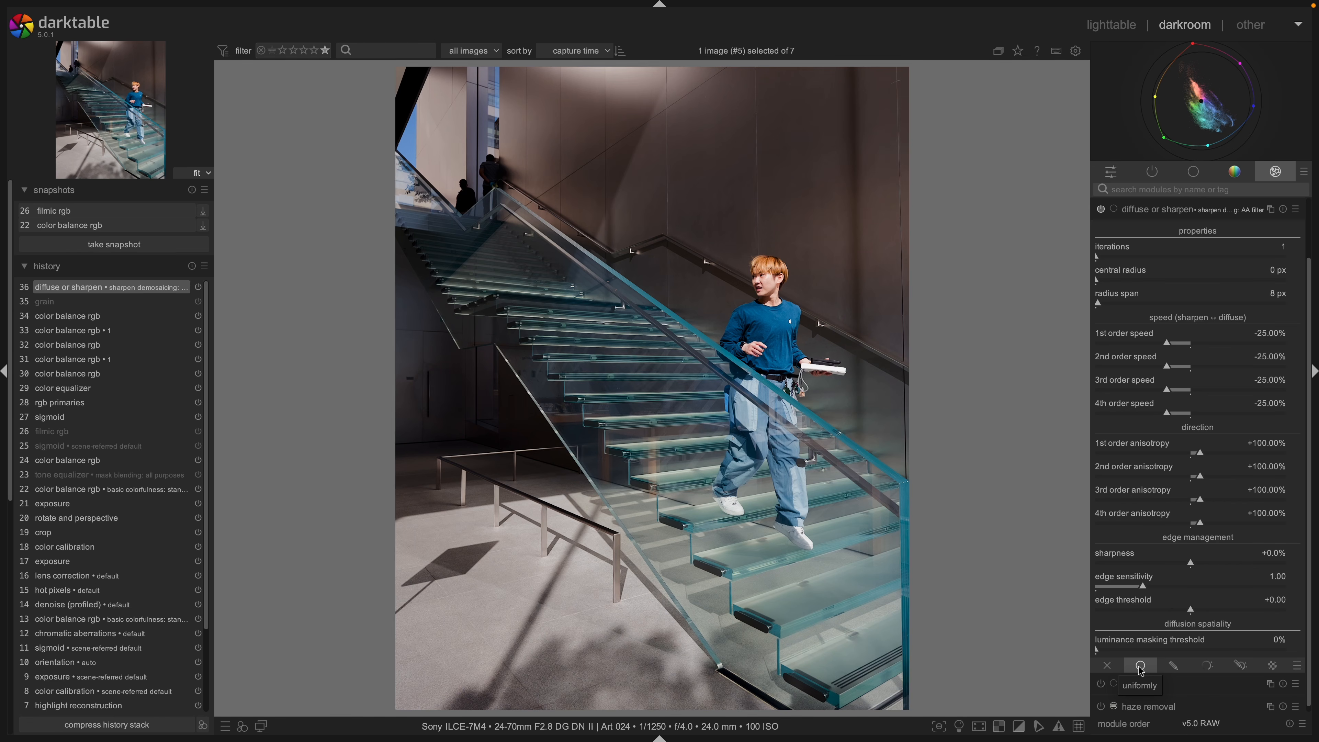
# Limit the diffuse or sharpen module with a parametric mask and display the mask over the photo.
pyautogui.click(1139, 667)
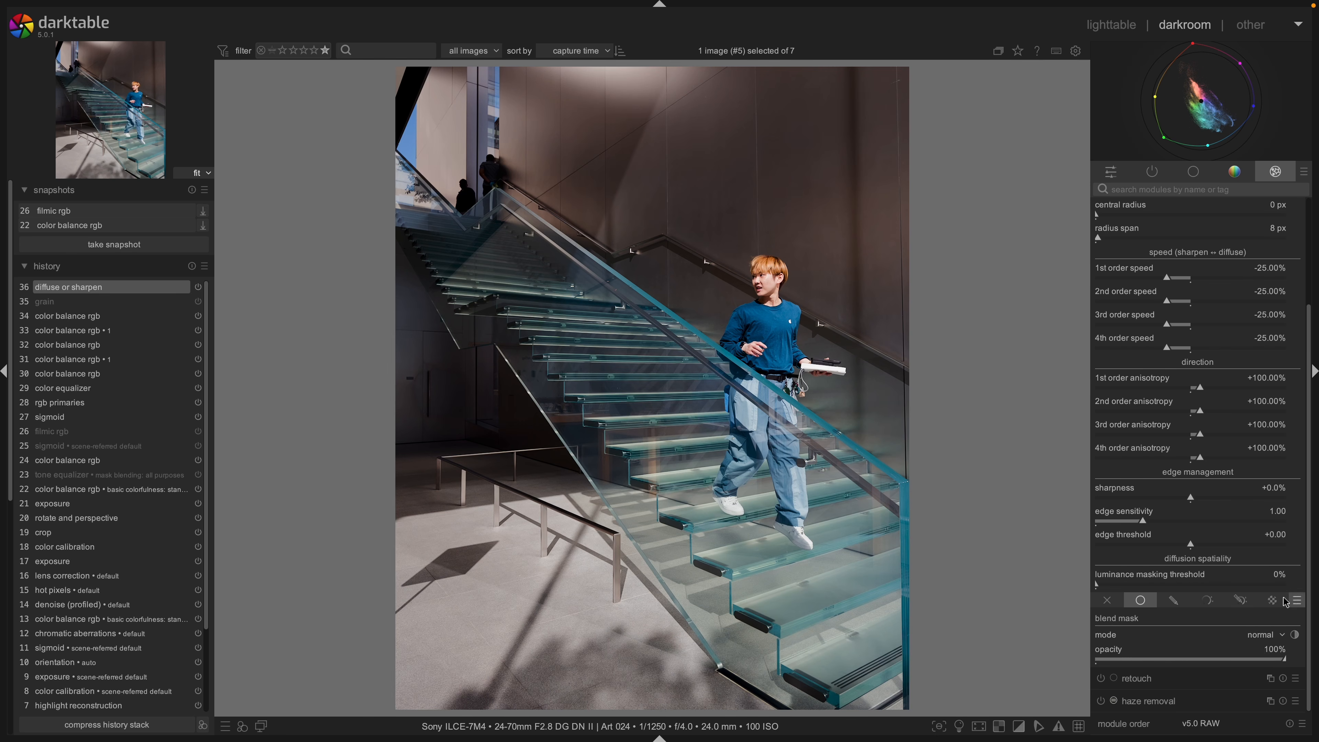
pyautogui.click(1169, 603)
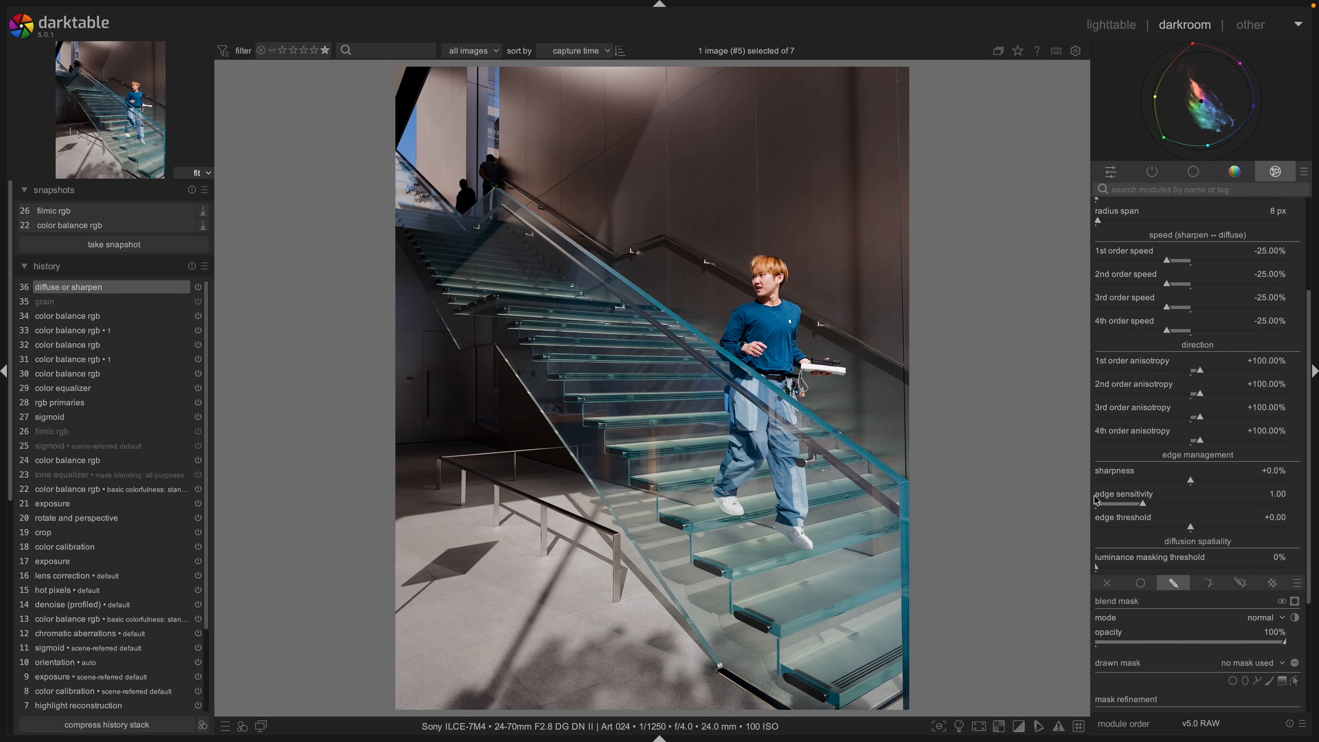
pyautogui.scroll(-1, 1106, 515)
pyautogui.click(1206, 548)
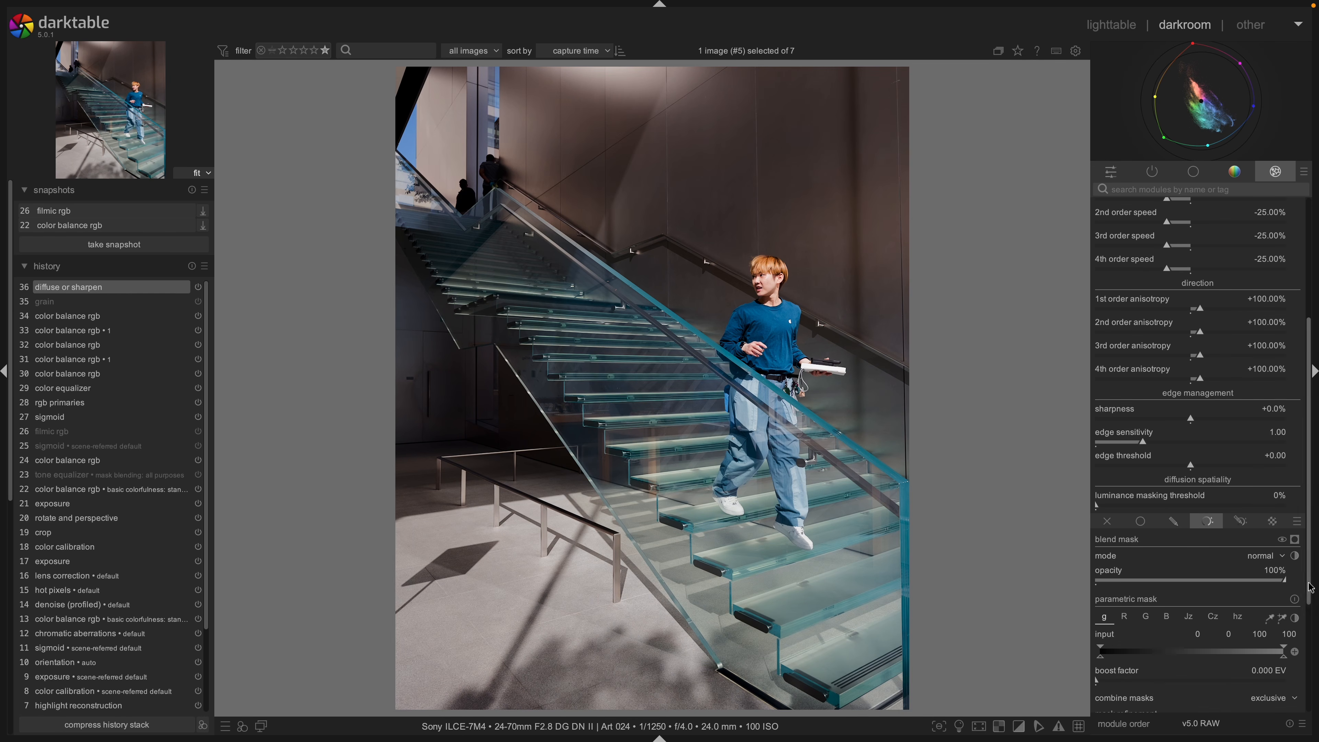
pyautogui.click(1294, 539)
# Try restricting the parametric mask's g channel to tones with an upper input limit of 18.4.
pyautogui.moveTo(1105, 659); pyautogui.dragTo(1133, 657)
pyautogui.doubleClick(1133, 656)
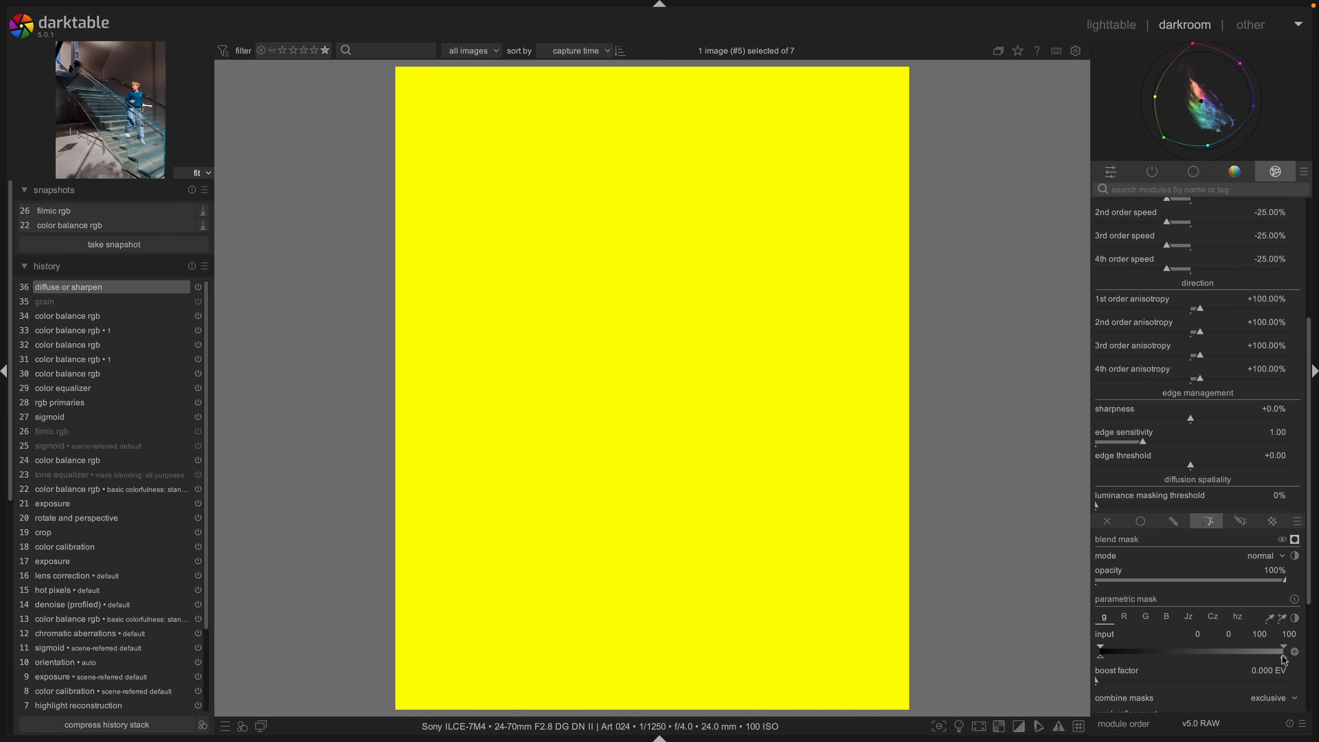
pyautogui.moveTo(1284, 661); pyautogui.dragTo(1136, 656)
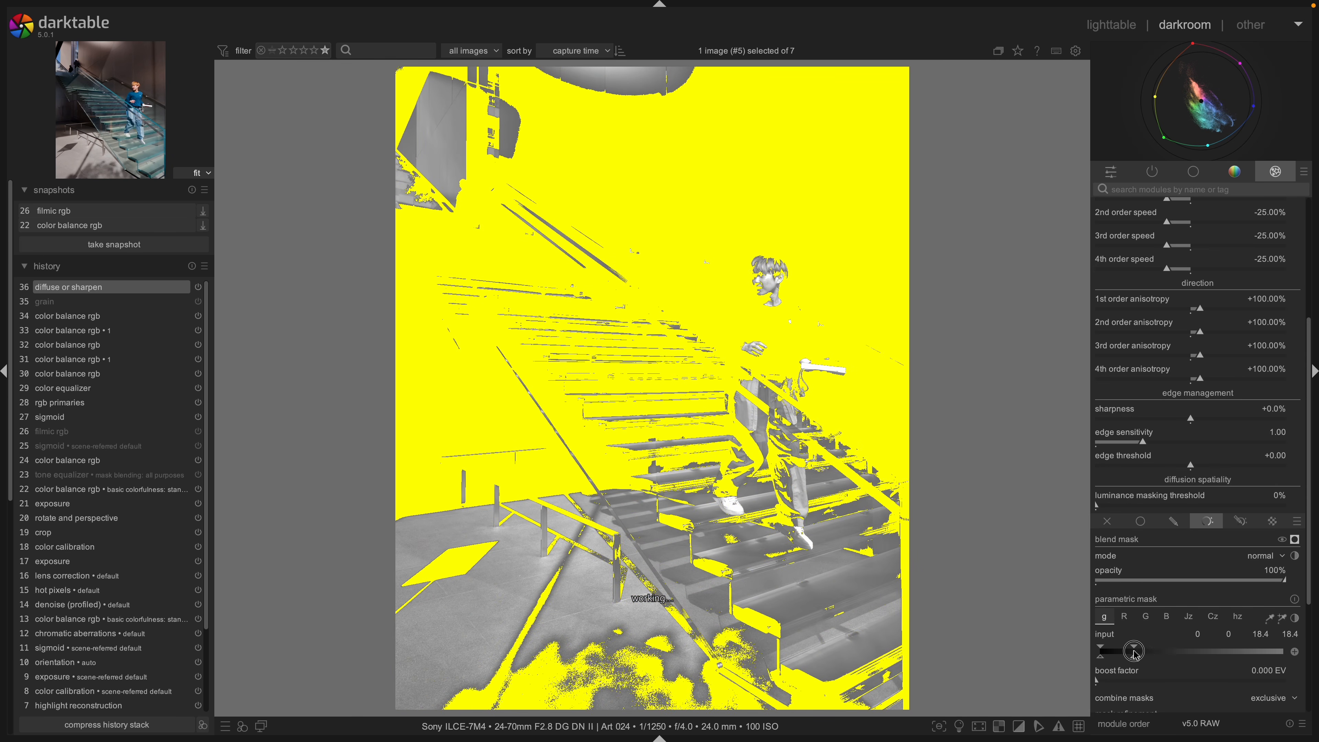
# Switch to a drawn and parametric mask and set the g channel input range to 7.5, 13.3, 100, 100.
pyautogui.click(1176, 521)
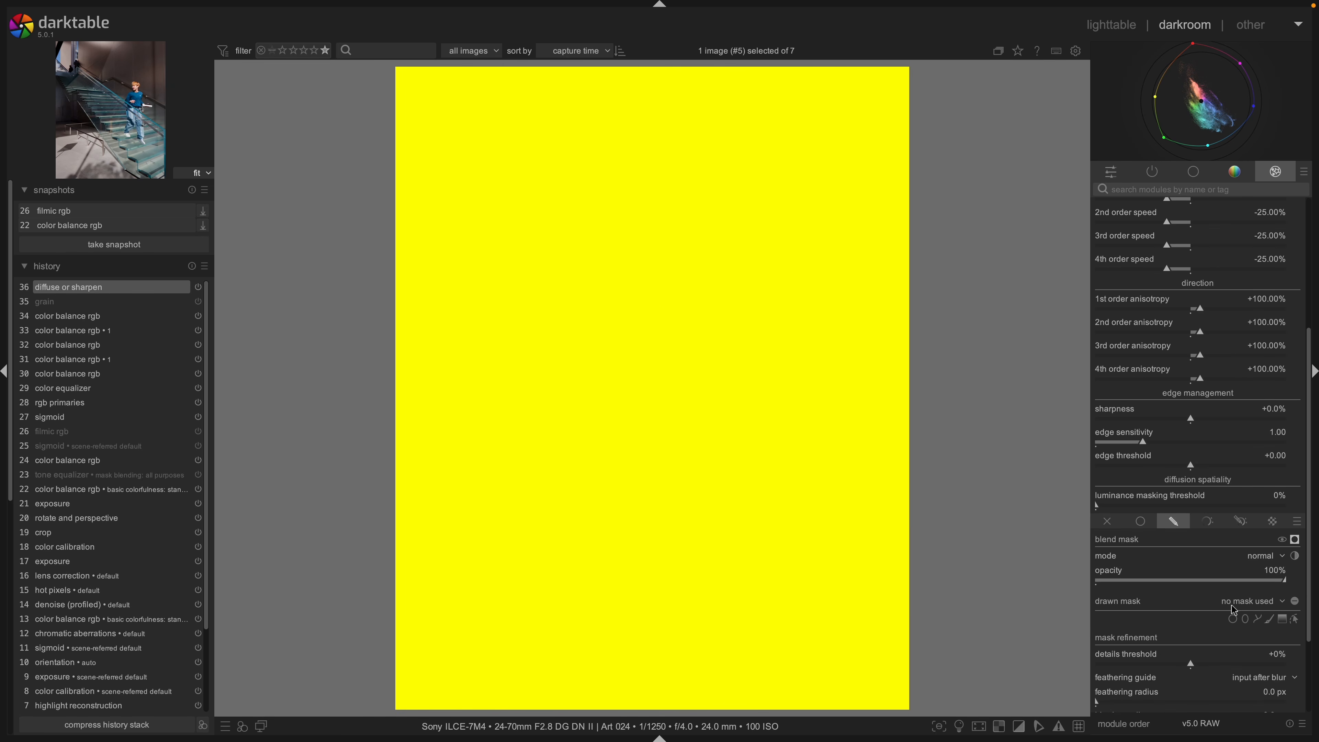
pyautogui.click(1240, 521)
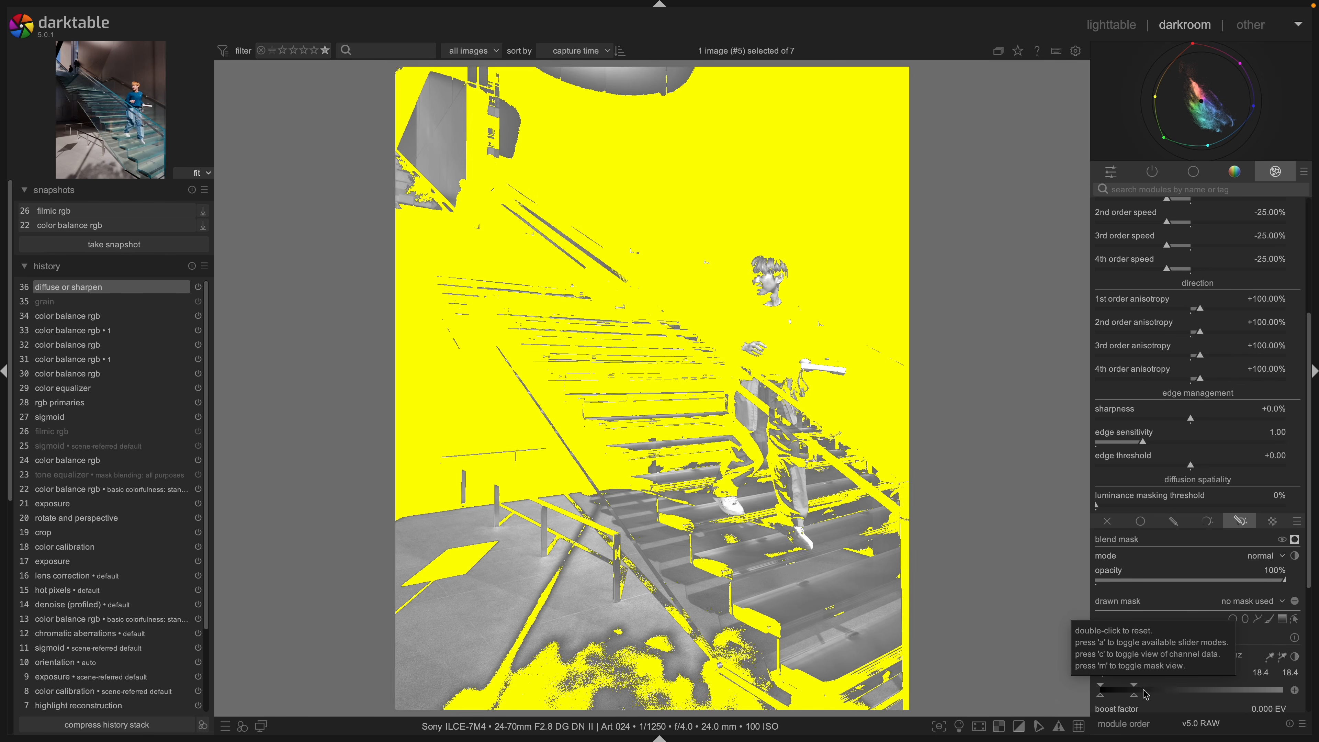
pyautogui.moveTo(1134, 696)
pyautogui.mouseDown()
pyautogui.moveTo(1263, 685)
pyautogui.moveTo(1114, 690)
pyautogui.moveTo(1276, 692)
pyautogui.mouseUp()
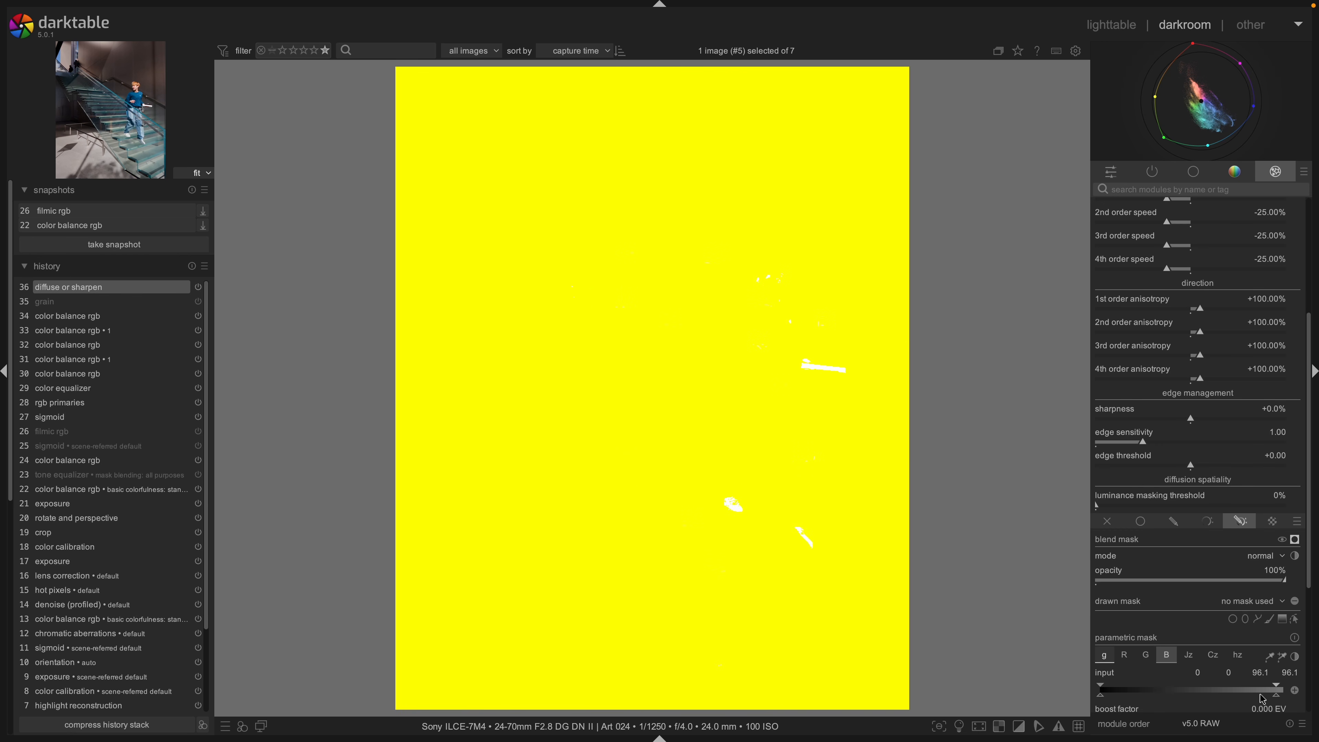
pyautogui.doubleClick(1260, 694)
pyautogui.moveTo(1100, 697)
pyautogui.mouseDown()
pyautogui.moveTo(1124, 694)
pyautogui.moveTo(1113, 694)
pyautogui.mouseUp()
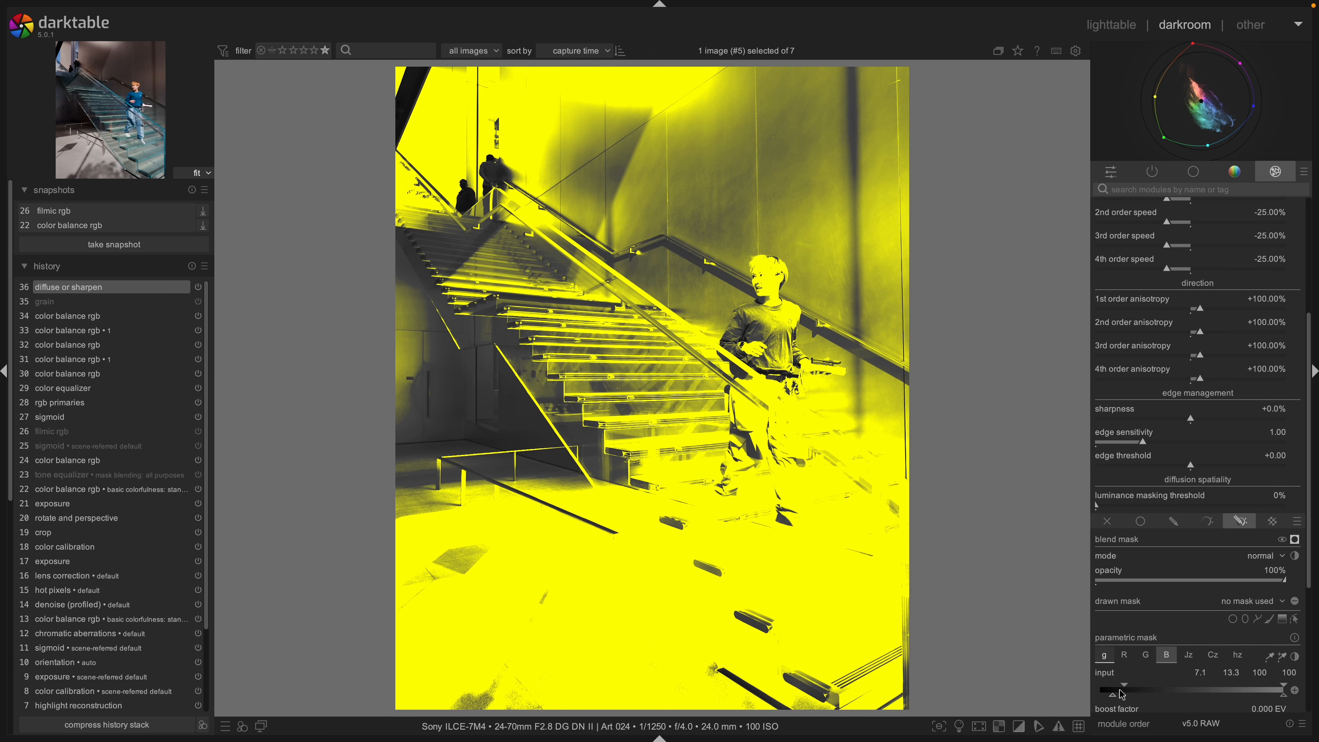
pyautogui.moveTo(1114, 696); pyautogui.dragTo(1113, 695)
# Set the mask's feathering radius to 18.9 px.
pyautogui.scroll(-4, 1131, 679)
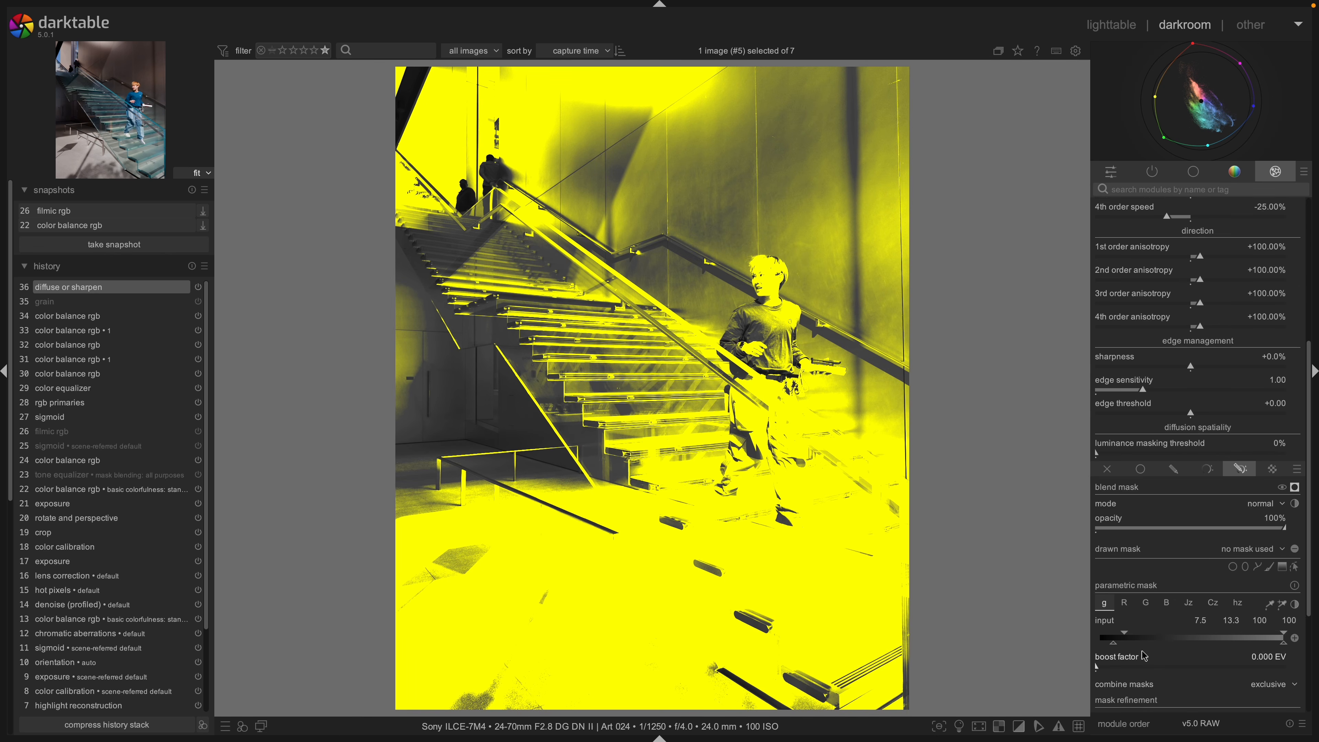
pyautogui.scroll(-3, 1136, 674)
pyautogui.click(1129, 612)
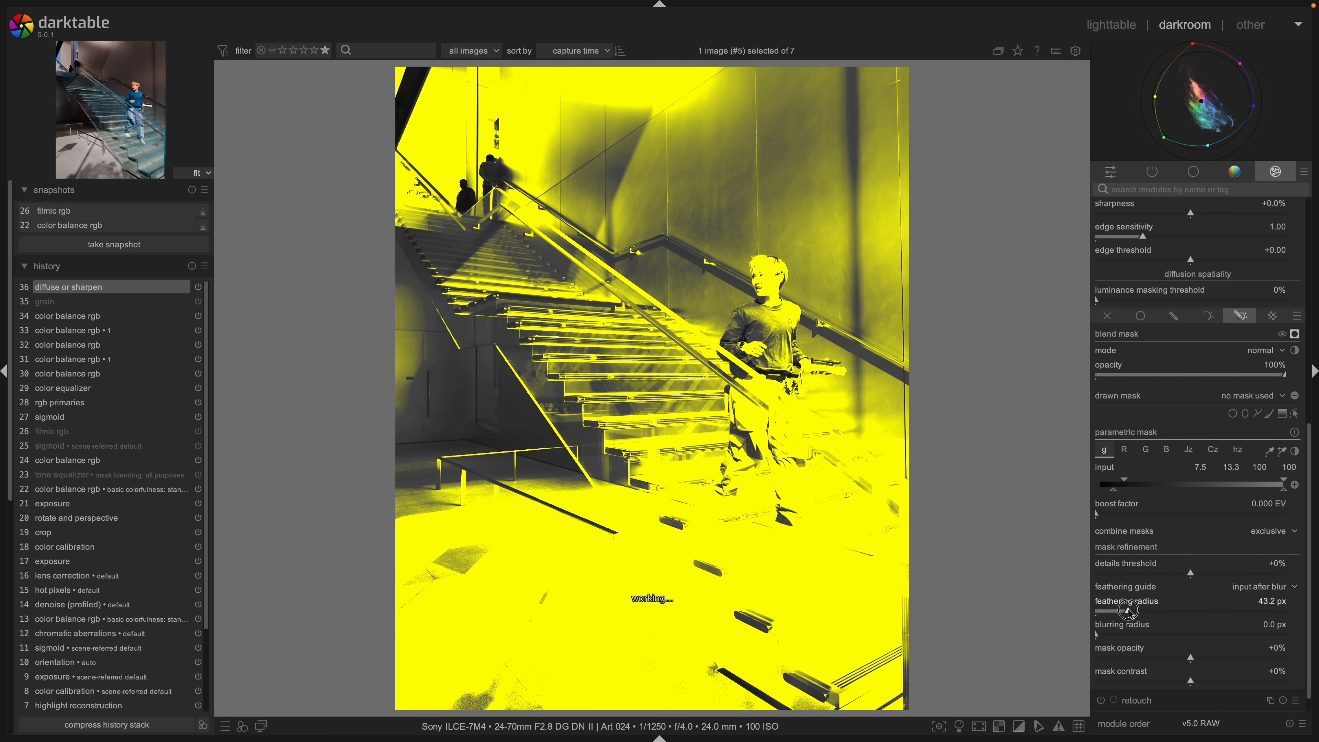
pyautogui.doubleClick(1142, 614)
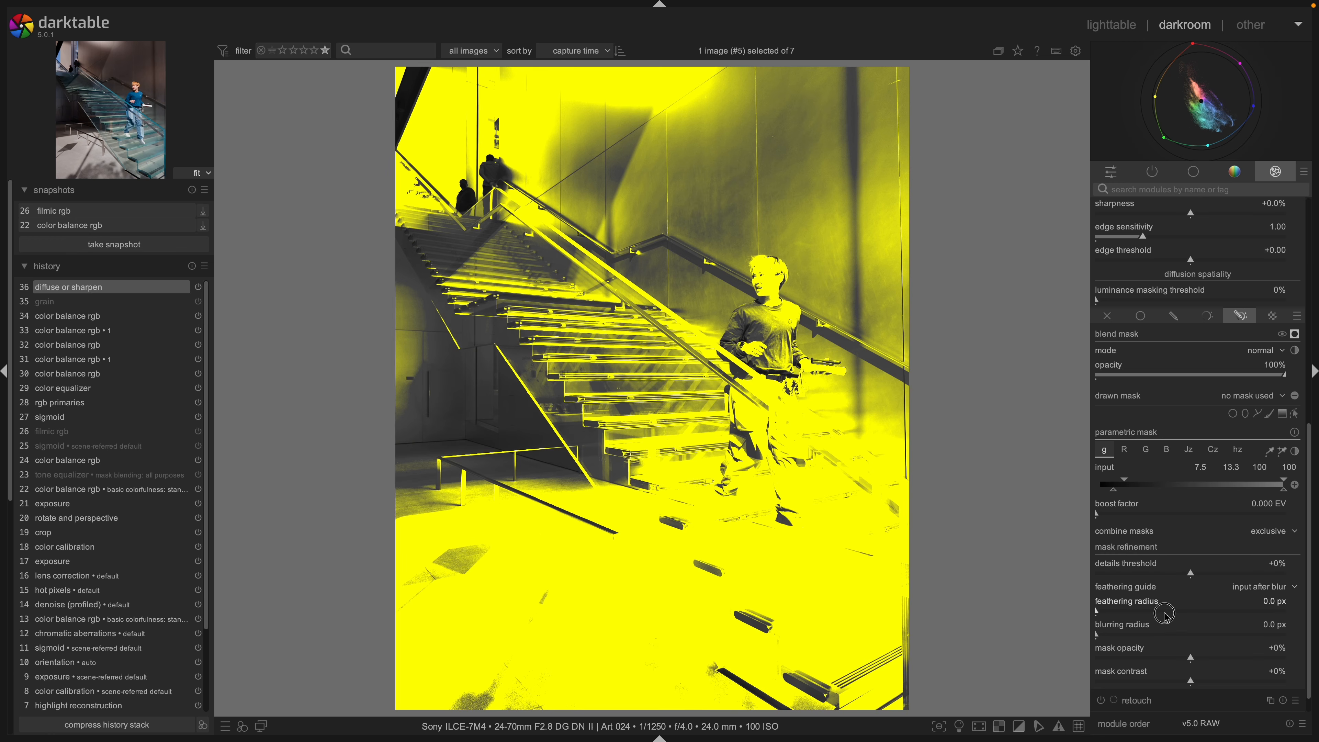
pyautogui.click(1110, 613)
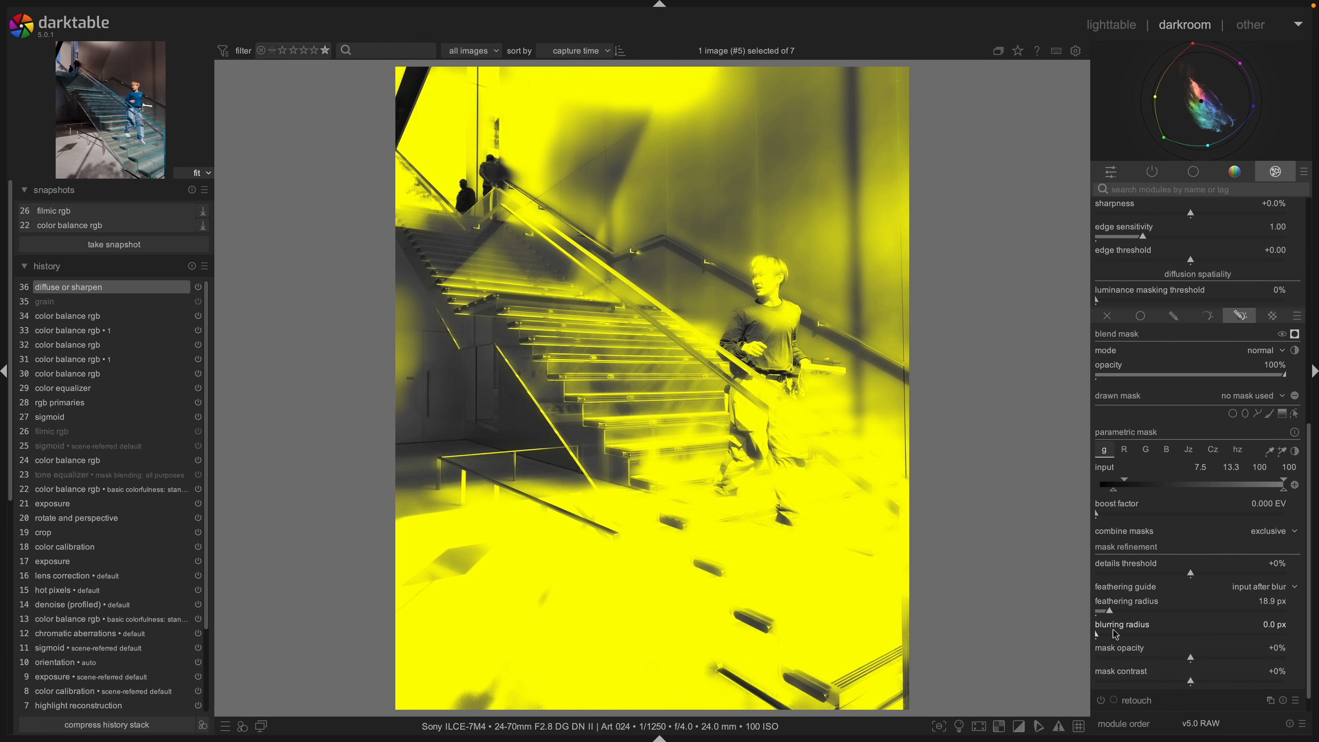
# Draw an ellipse mask on the walking subject and stretch it into a tall, wide oval around the whole body.
pyautogui.scroll(2, 1166, 600)
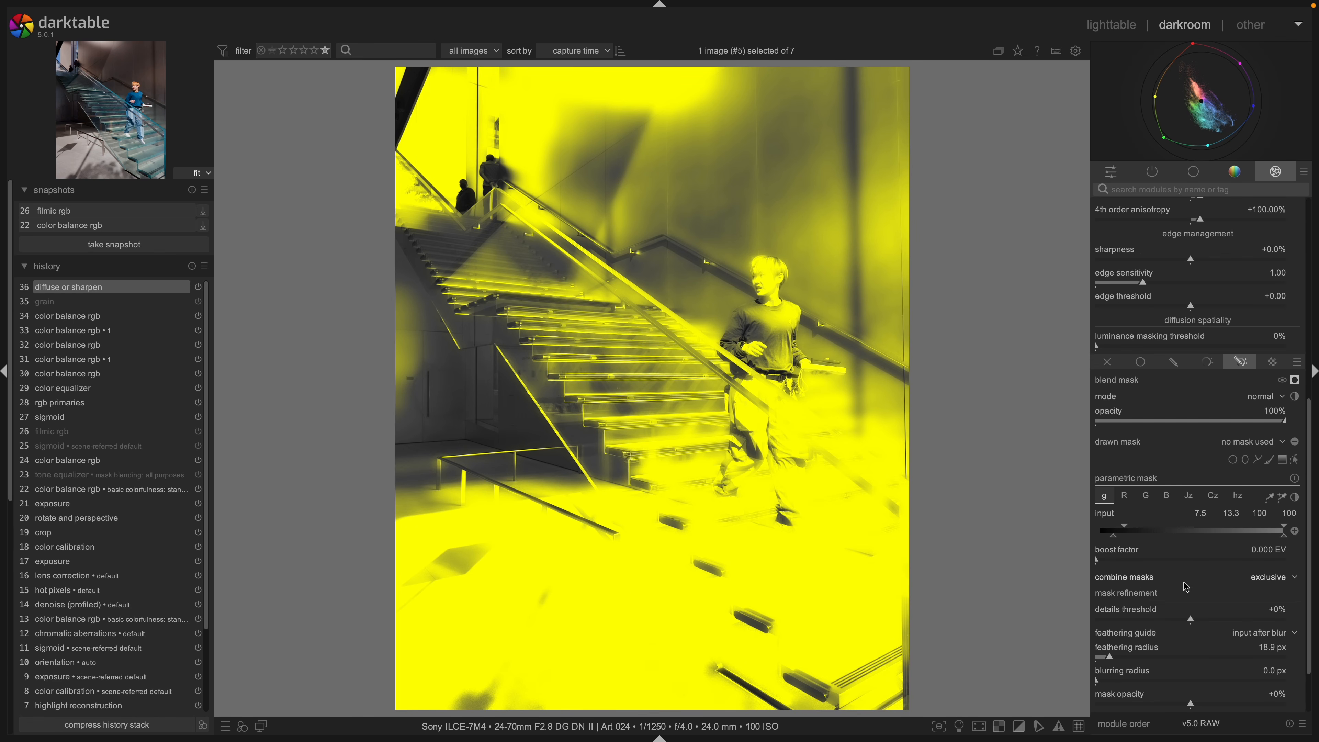
pyautogui.click(1246, 462)
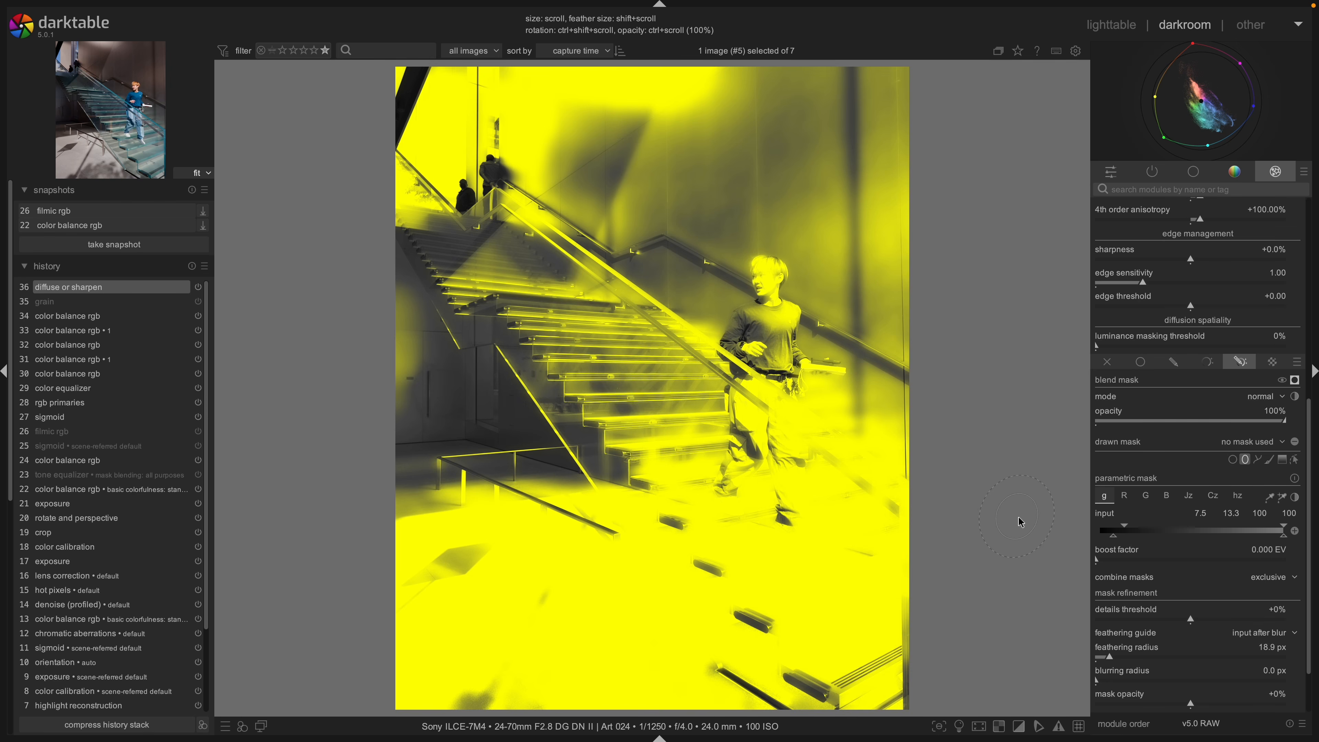
pyautogui.click(767, 300)
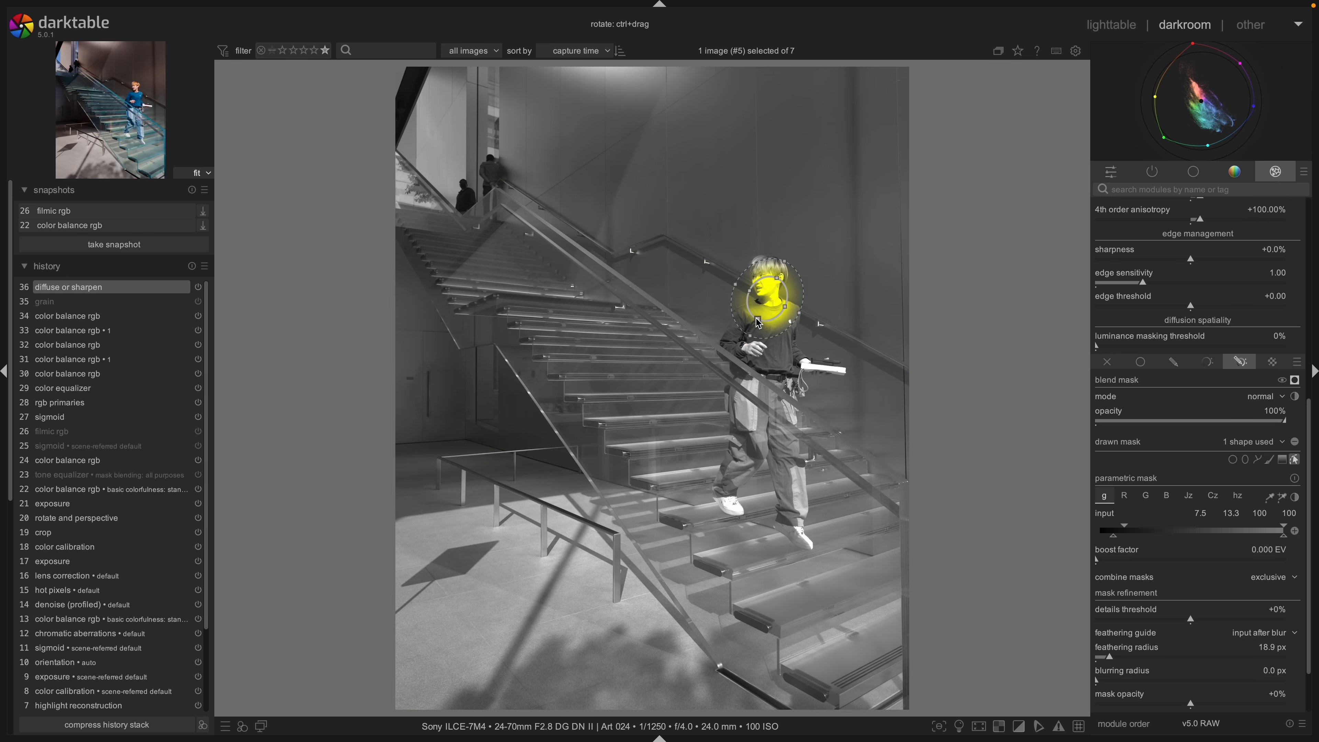
pyautogui.moveTo(758, 320); pyautogui.dragTo(766, 529)
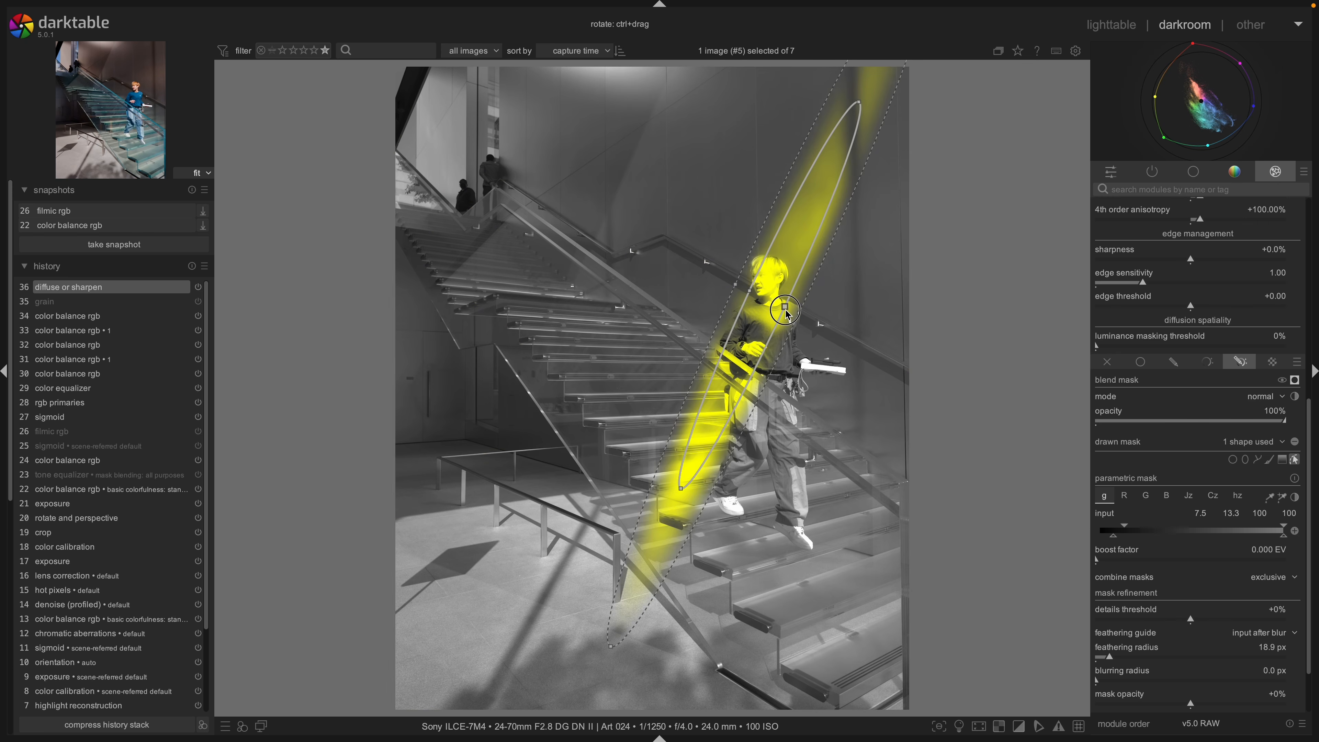
pyautogui.moveTo(784, 307); pyautogui.dragTo(856, 335)
pyautogui.moveTo(777, 347); pyautogui.dragTo(774, 443)
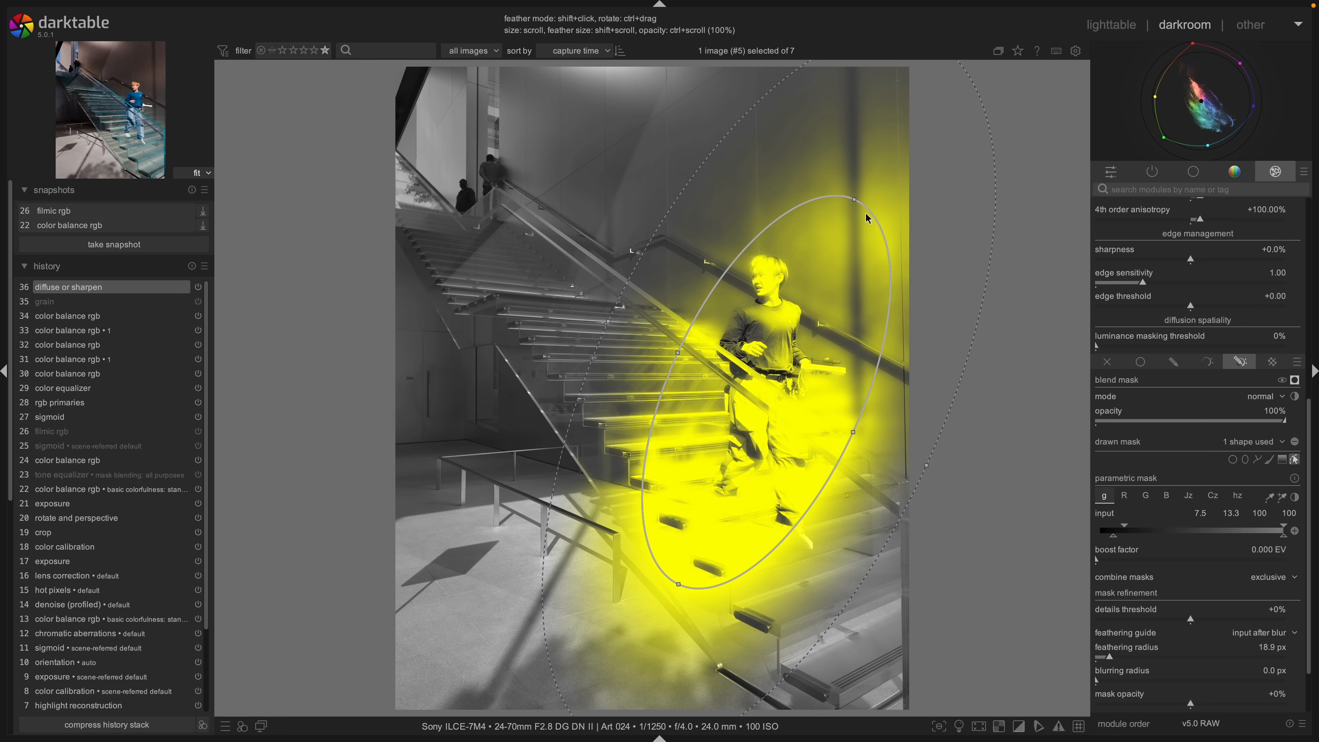
pyautogui.moveTo(816, 294); pyautogui.dragTo(804, 305)
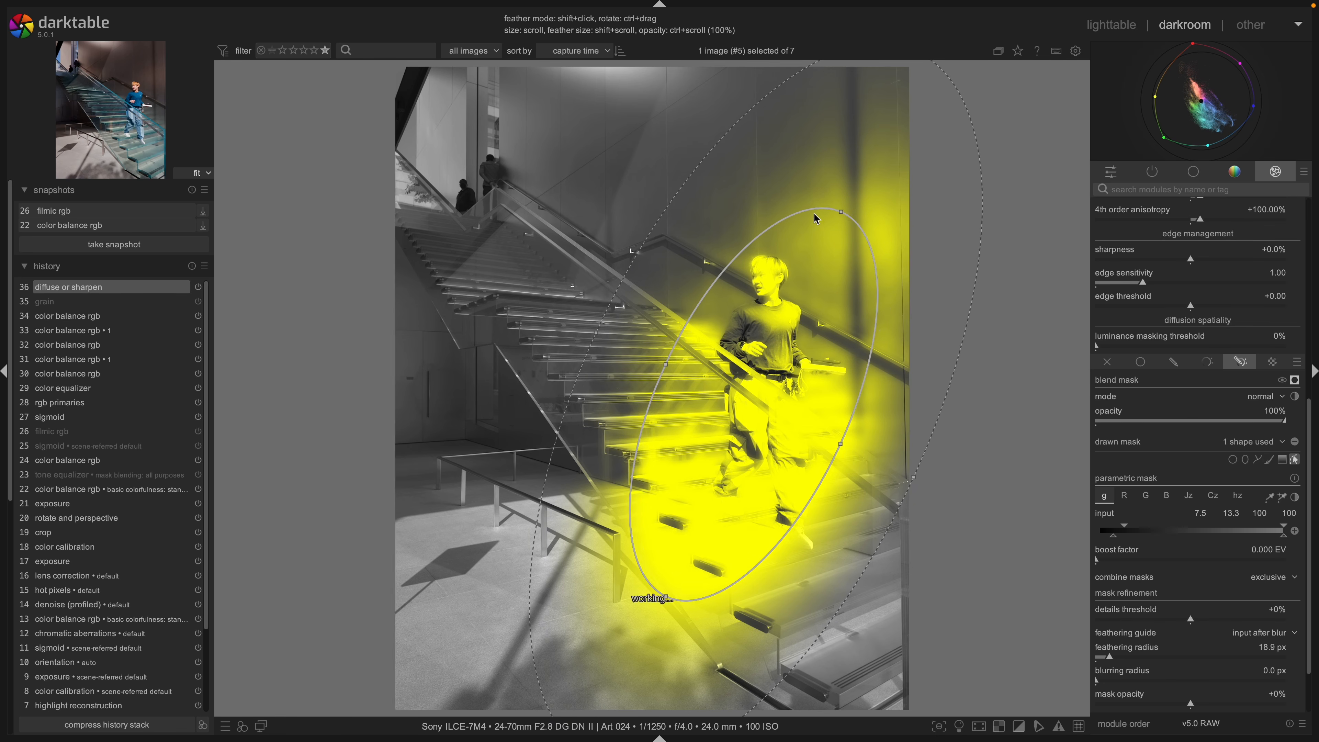
# Shrink the ellipse and its feather, rotate it nearly upright and center it on the walking subject.
pyautogui.scroll(-6, 803, 305)
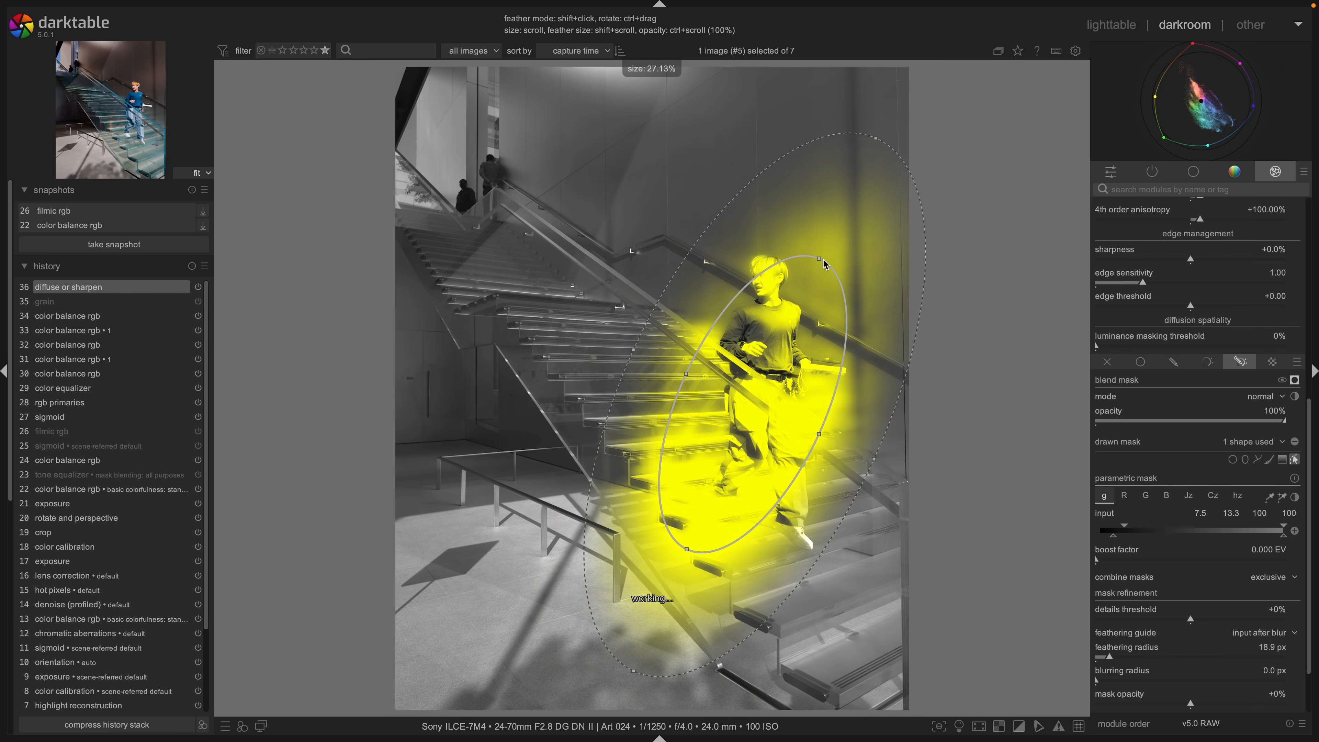
pyautogui.moveTo(819, 271); pyautogui.dragTo(793, 370)
pyautogui.moveTo(823, 297); pyautogui.dragTo(842, 255)
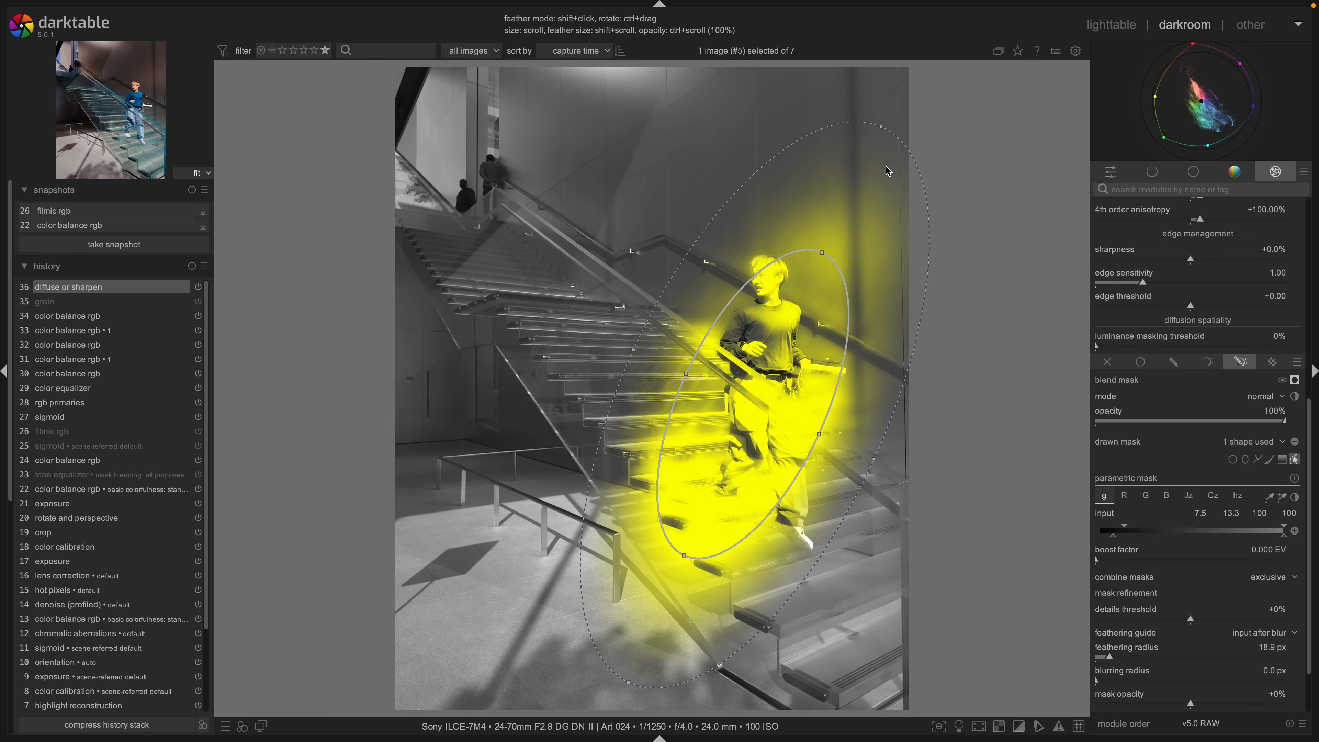
pyautogui.moveTo(884, 133); pyautogui.dragTo(857, 173)
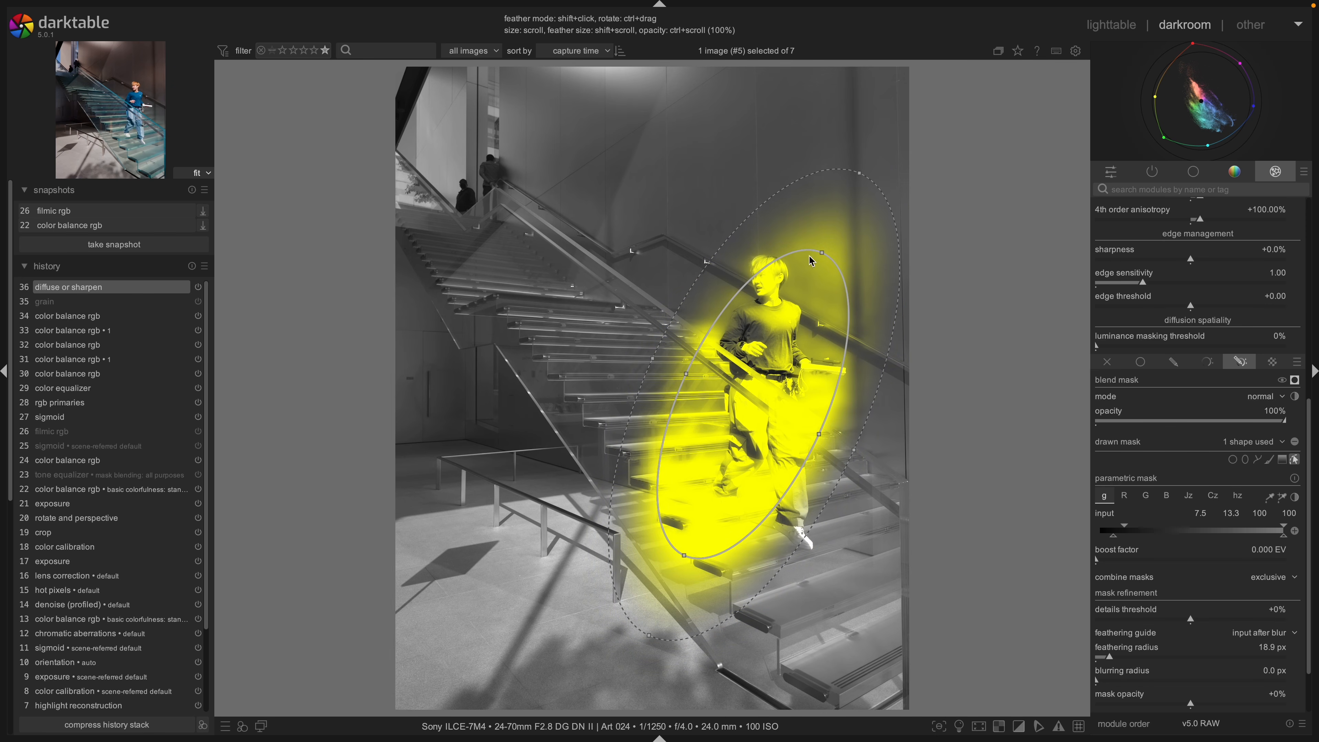
pyautogui.keyDown('shift'); pyautogui.scroll(-3, 784, 308); pyautogui.keyUp('shift')
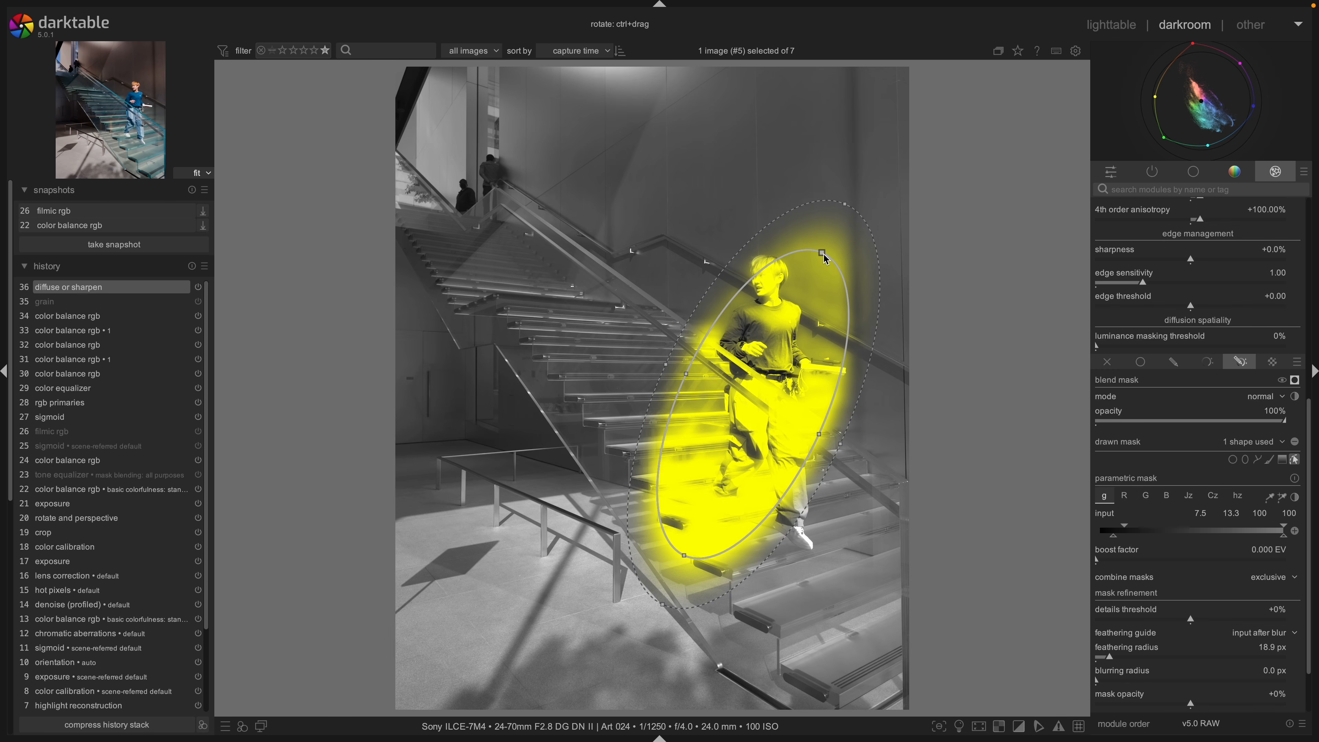
pyautogui.moveTo(821, 253); pyautogui.dragTo(739, 254)
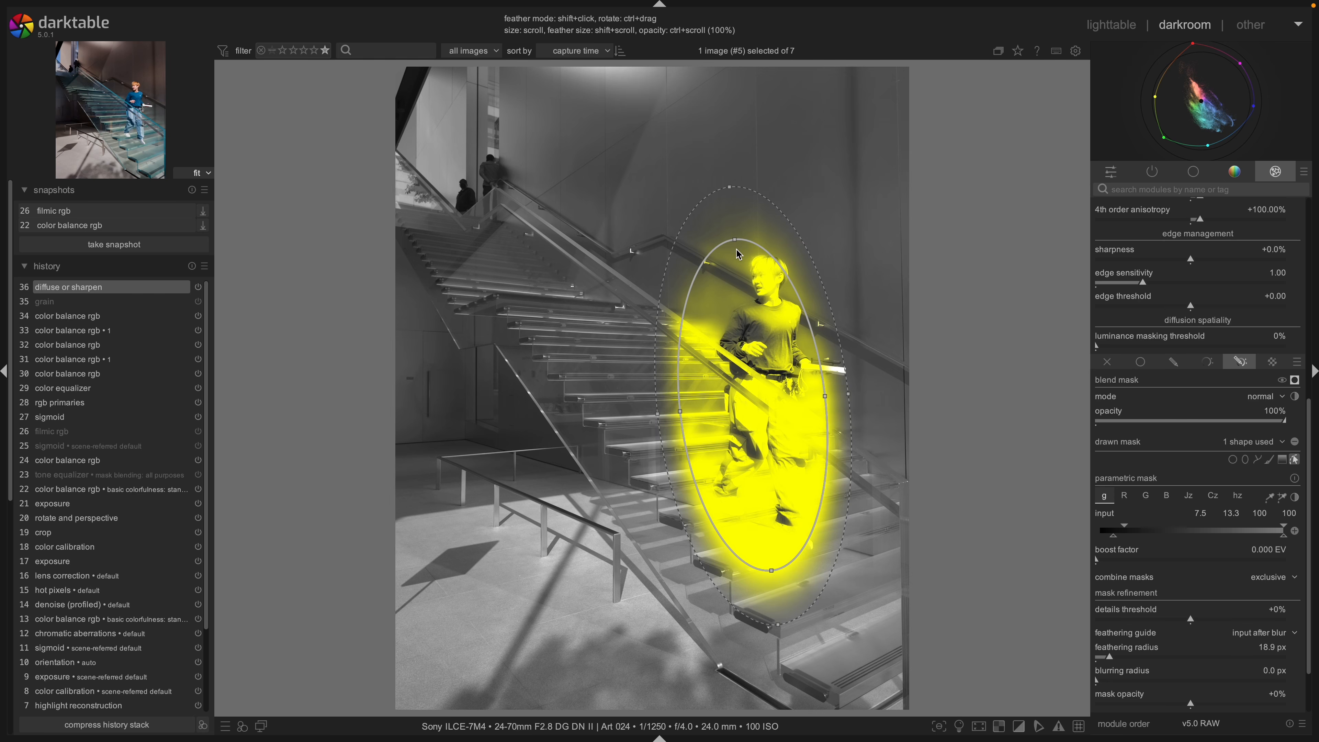
pyautogui.moveTo(769, 356); pyautogui.dragTo(785, 345)
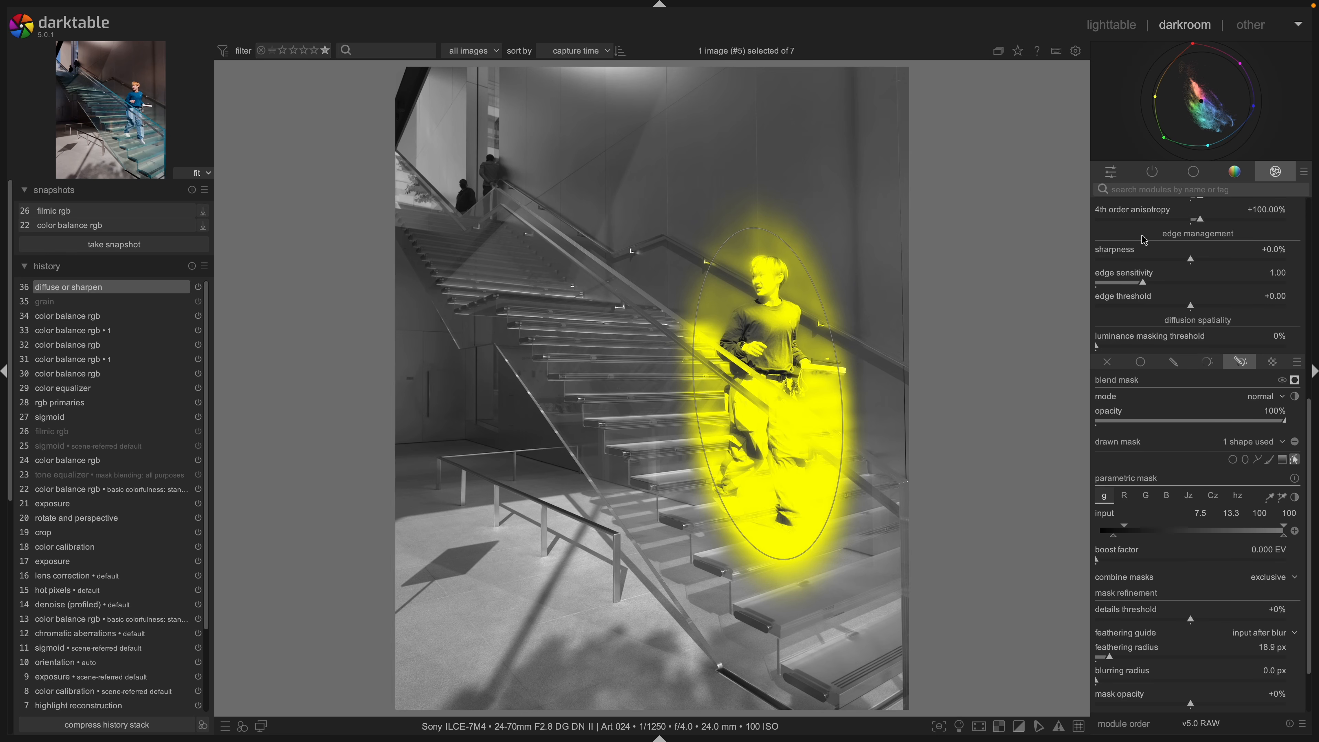
# Hide the mask display and compare the photo with the diffuse or sharpen module off and on.
pyautogui.scroll(2, 1274, 452)
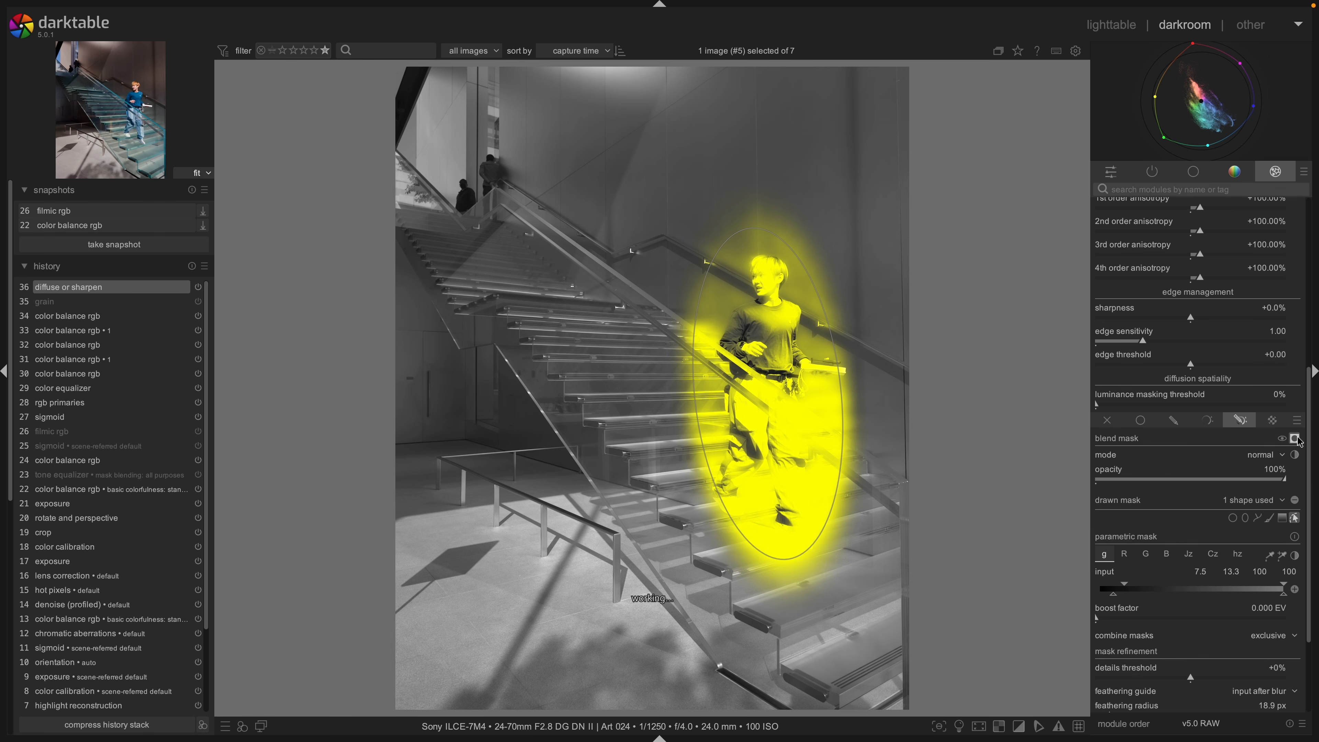
pyautogui.click(1294, 438)
pyautogui.click(1294, 439)
pyautogui.click(1295, 439)
pyautogui.scroll(10, 1097, 223)
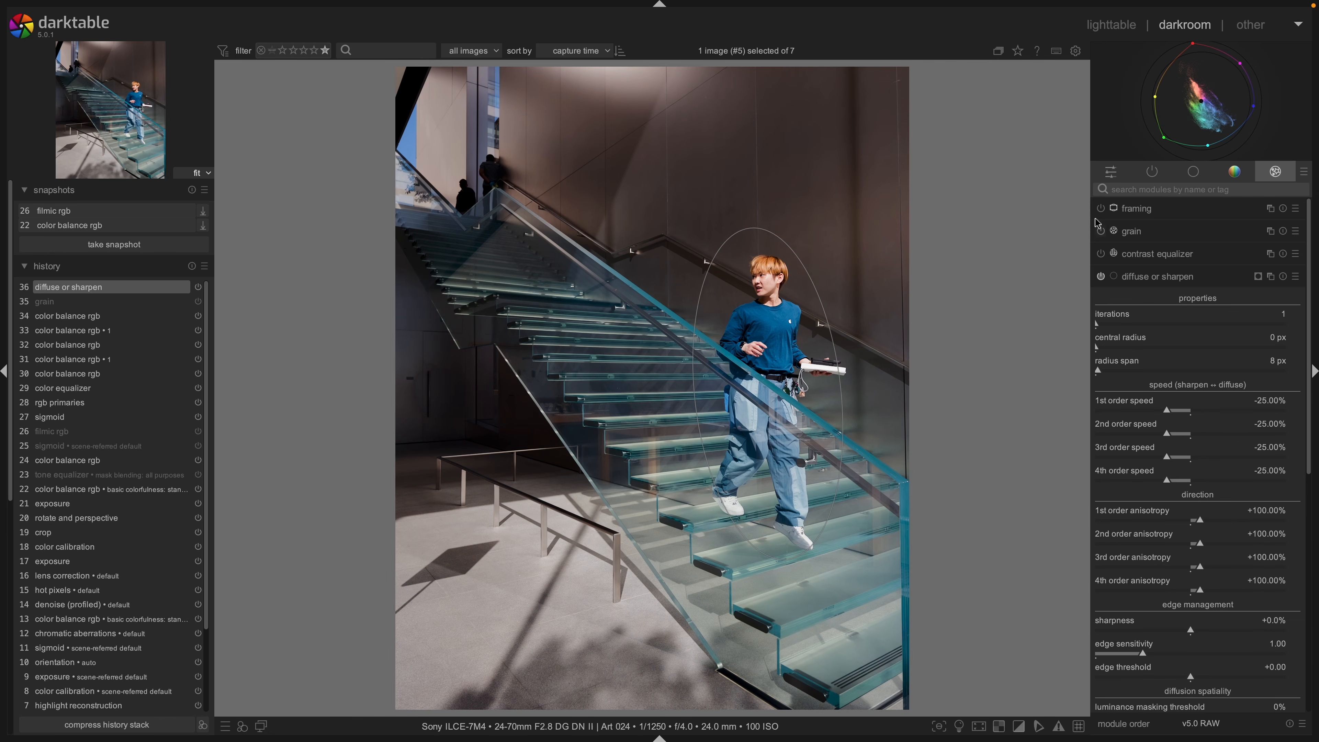
pyautogui.click(1101, 277)
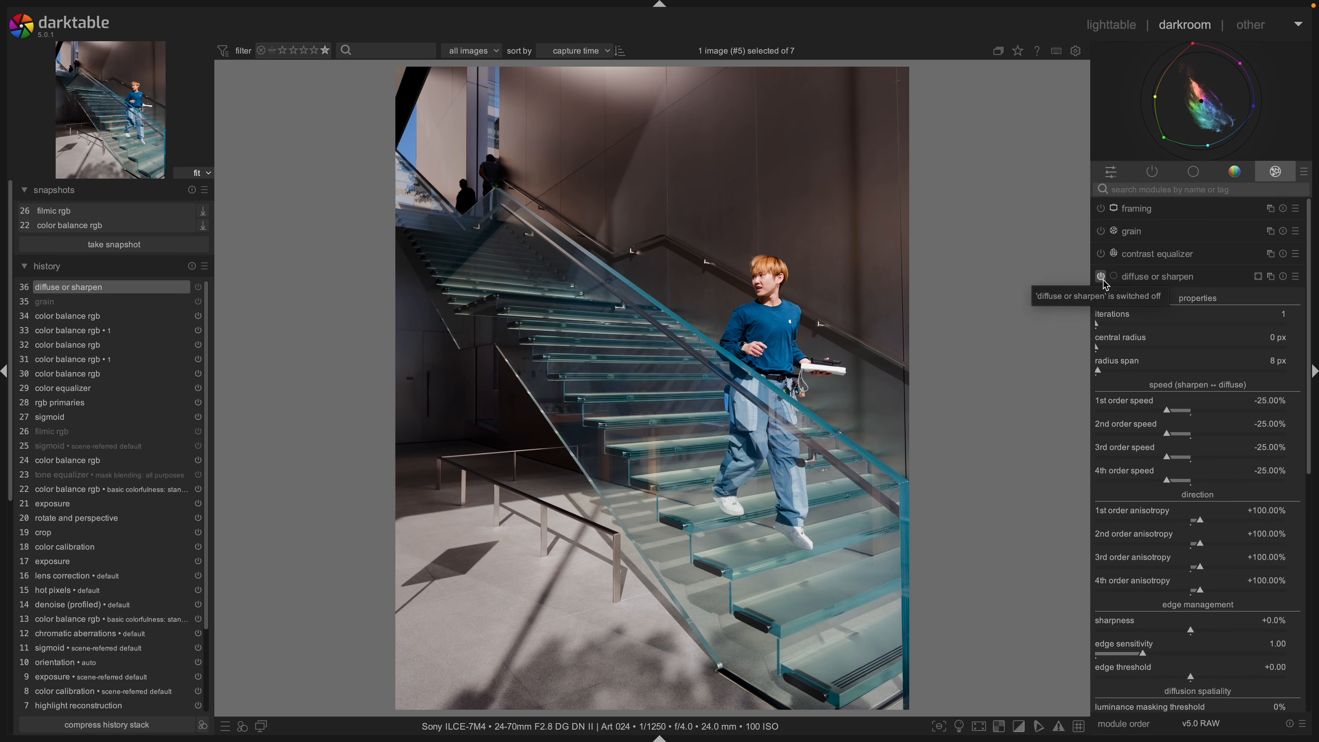
pyautogui.click(1100, 276)
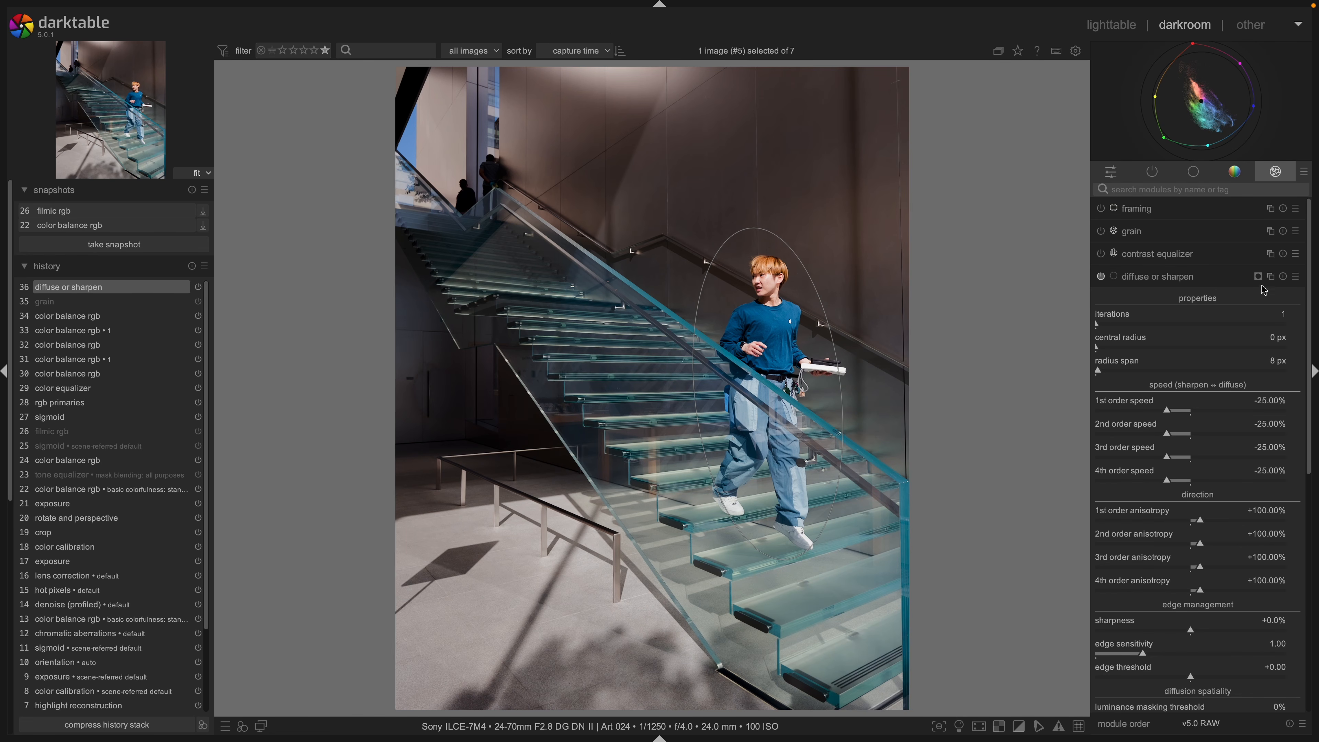
# Display the mask again and remove the ellipse around the subject from the drawn mask.
pyautogui.scroll(-1, 1235, 344)
pyautogui.scroll(-5, 1235, 344)
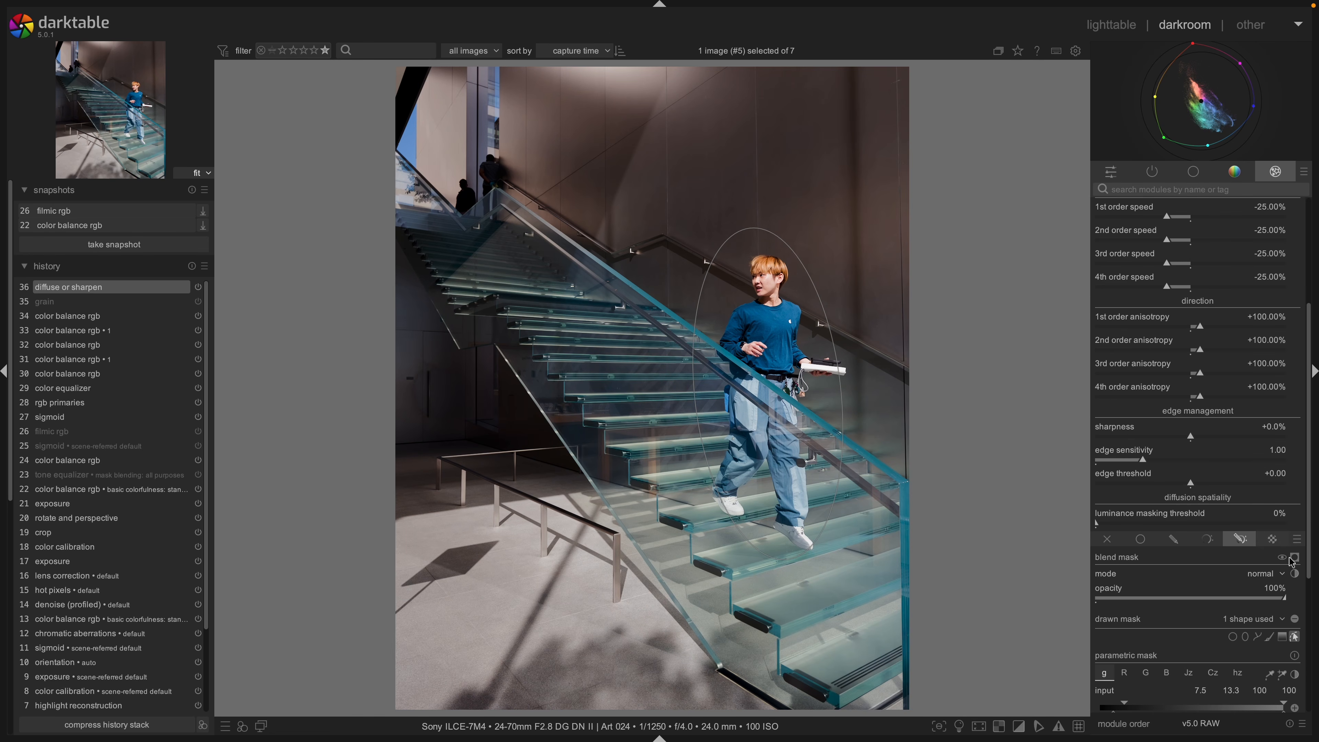
pyautogui.click(1295, 557)
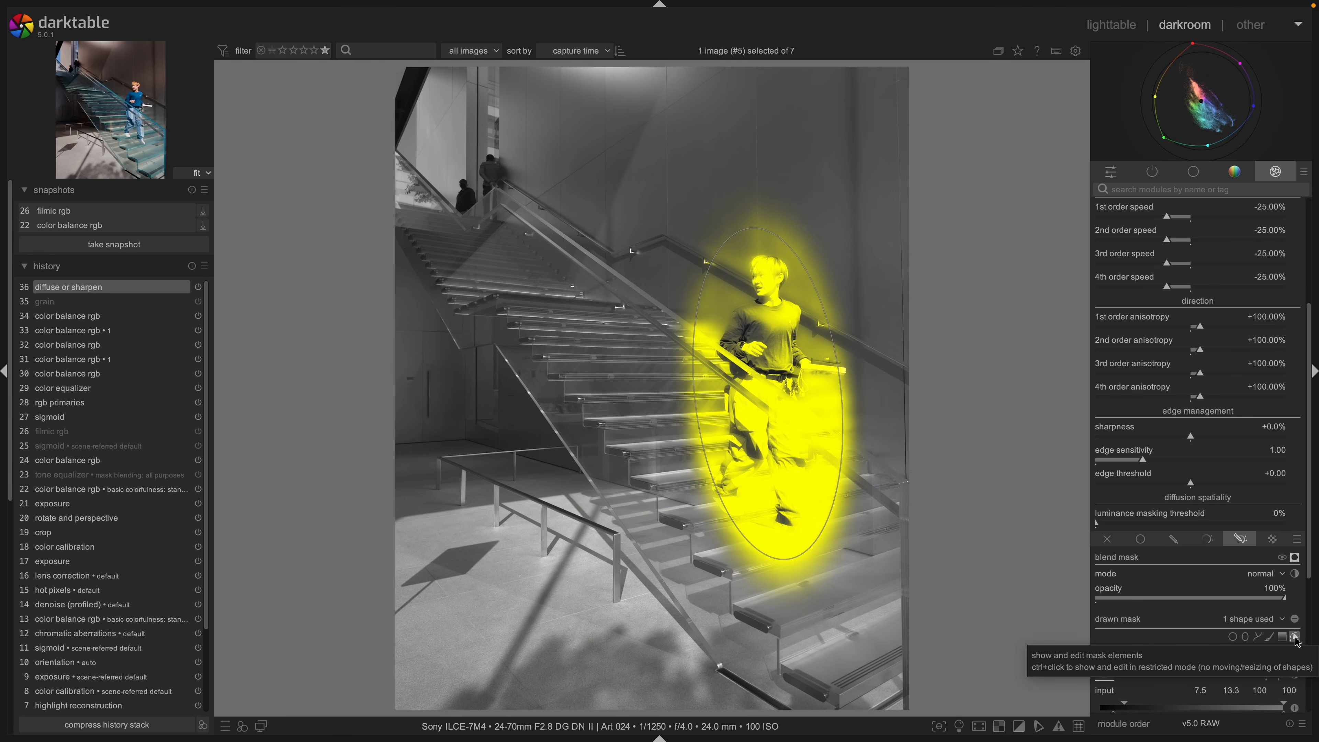
pyautogui.click(1295, 641)
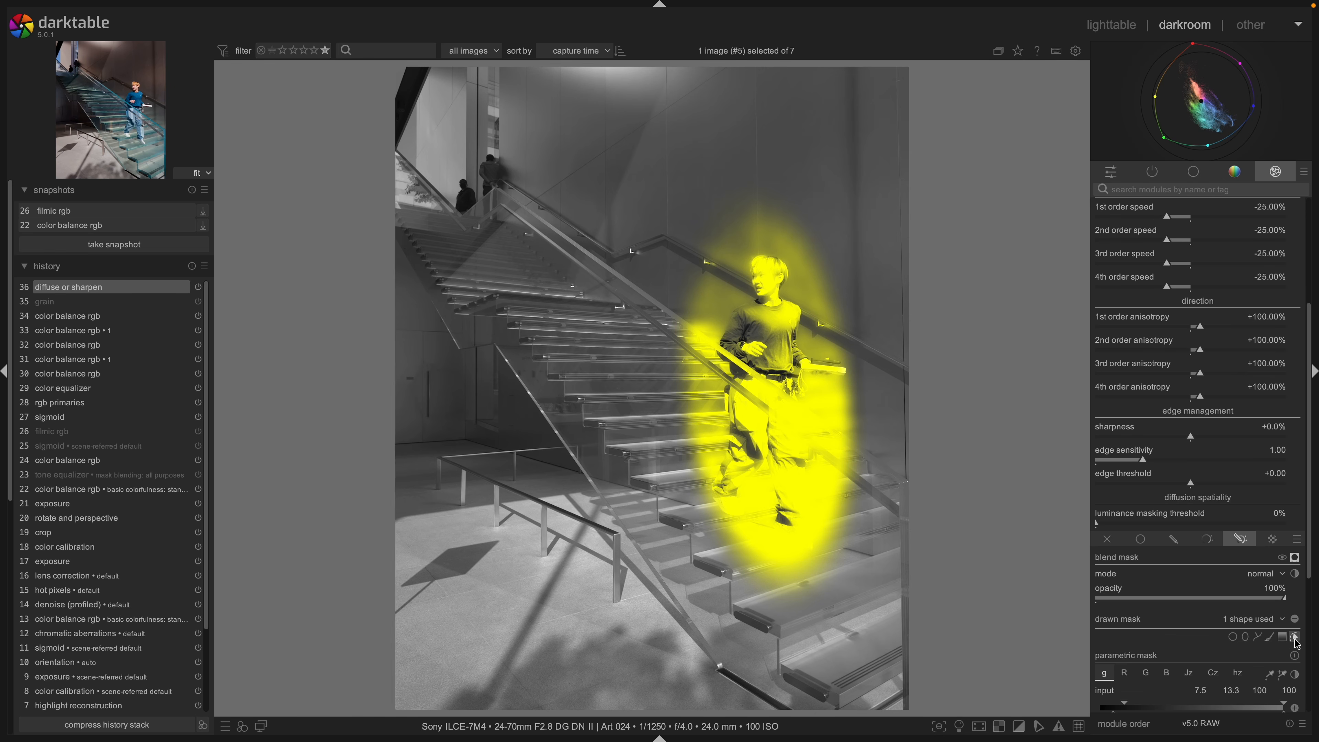
pyautogui.click(1295, 640)
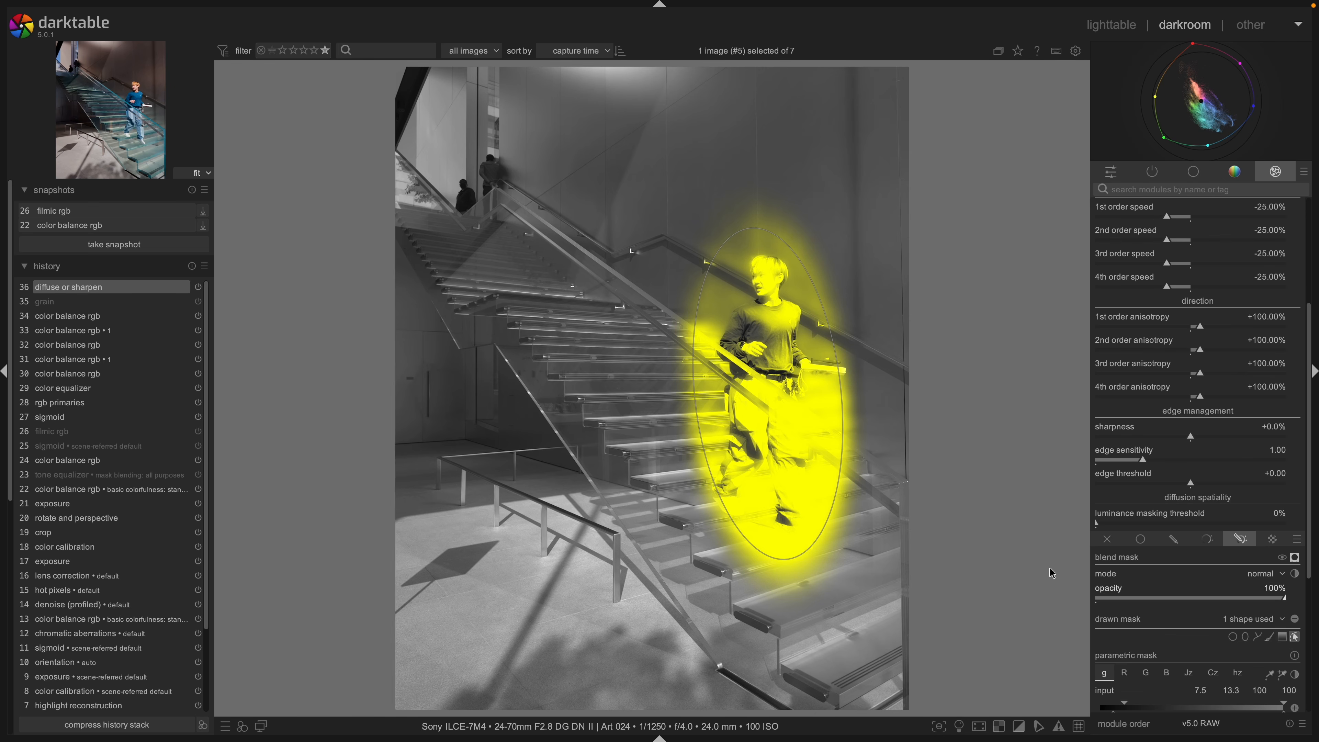
pyautogui.moveTo(815, 474)
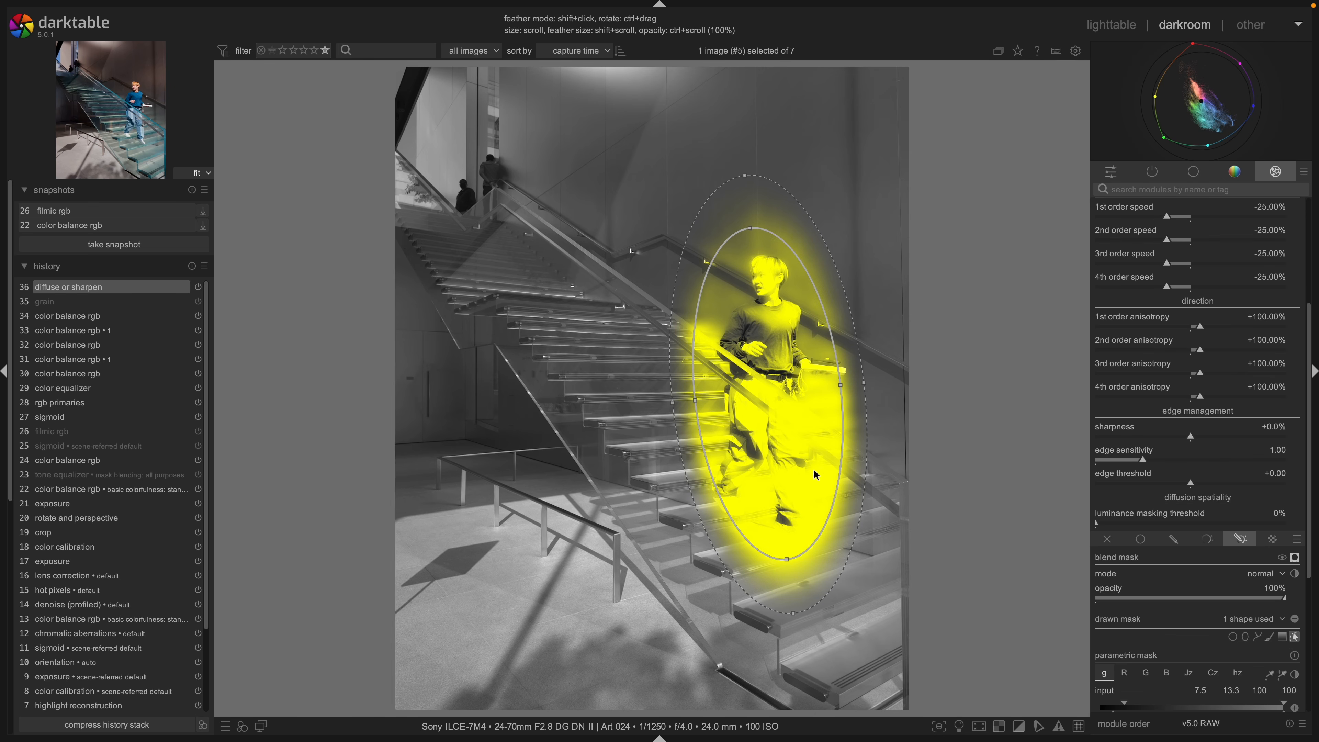
pyautogui.rightClick(826, 325)
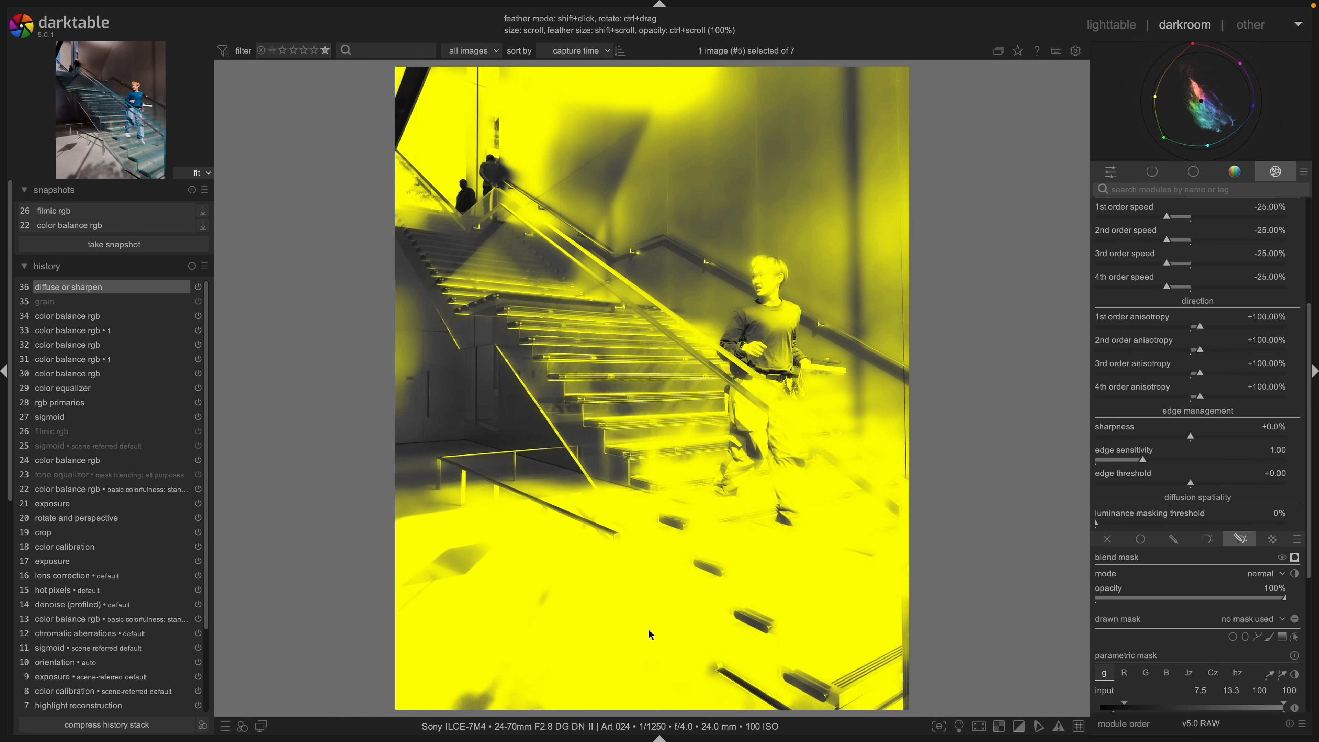
# Paint a slightly enlarged brush mask over the walking subject's head, torso and upper legs, and remove the stroke again.
pyautogui.scroll(-1, 1262, 594)
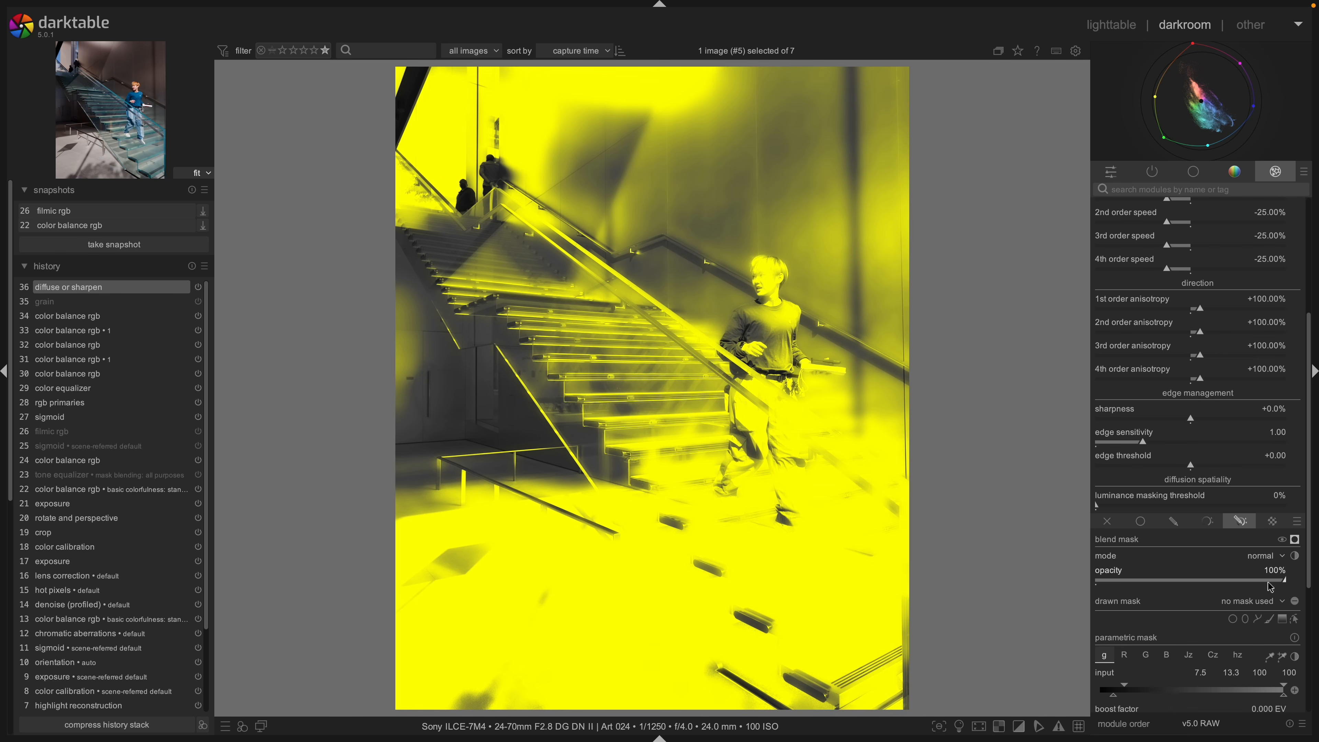
pyautogui.click(1267, 621)
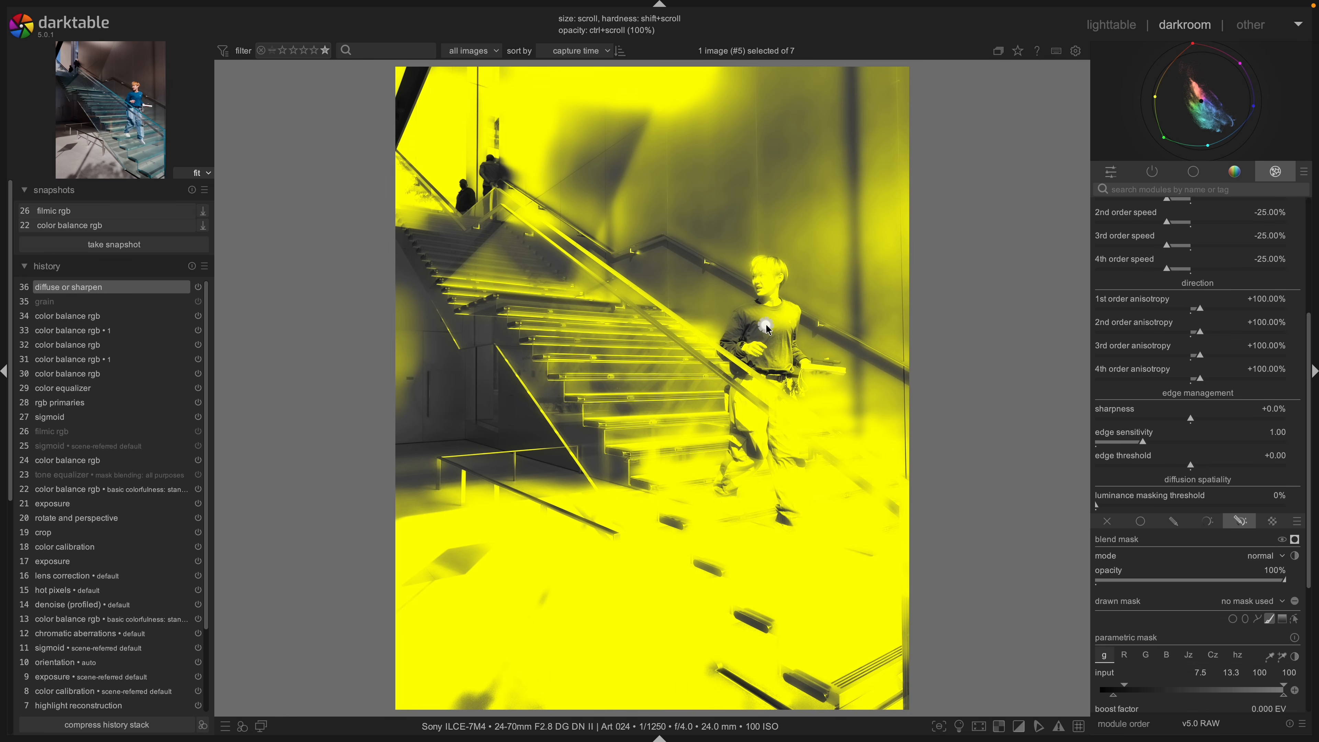
pyautogui.scroll(1, 770, 323)
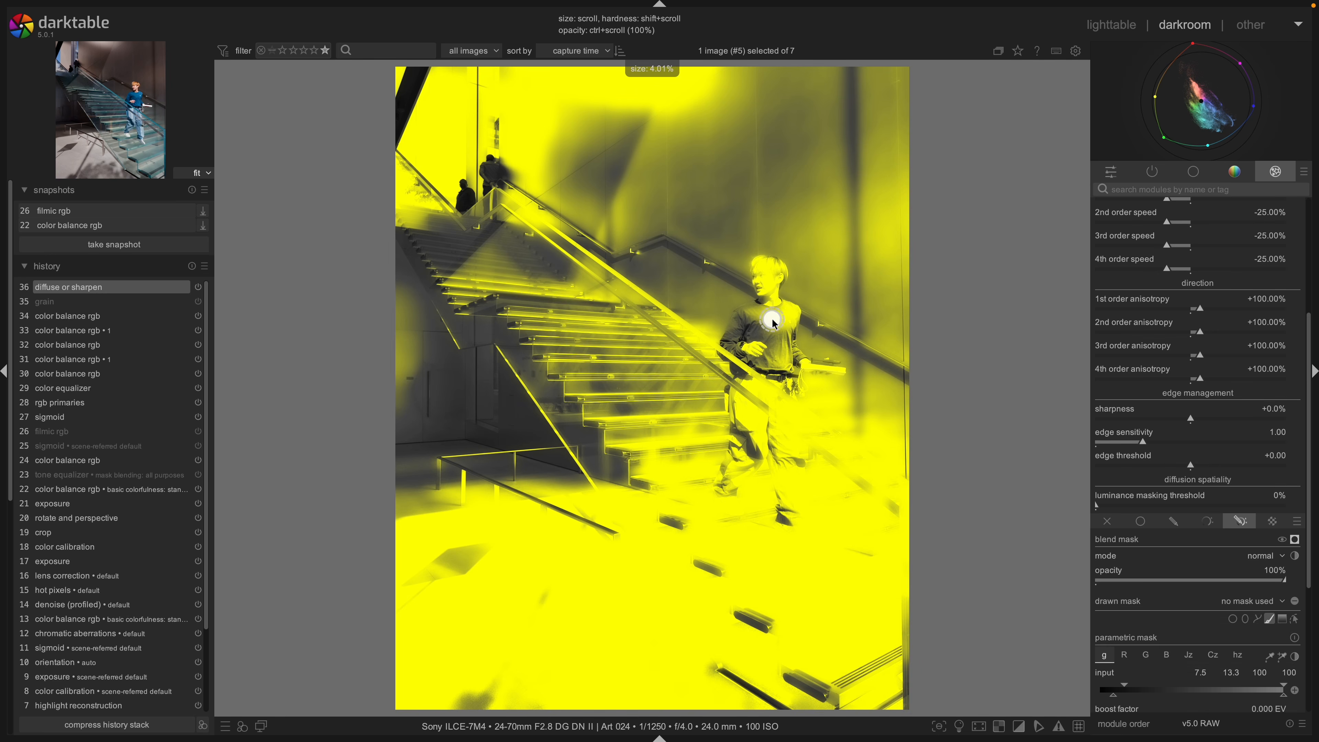
pyautogui.scroll(1, 772, 322)
pyautogui.moveTo(771, 319)
pyautogui.mouseDown()
pyautogui.moveTo(763, 291)
pyautogui.moveTo(765, 457)
pyautogui.moveTo(737, 426)
pyautogui.moveTo(794, 423)
pyautogui.mouseUp()
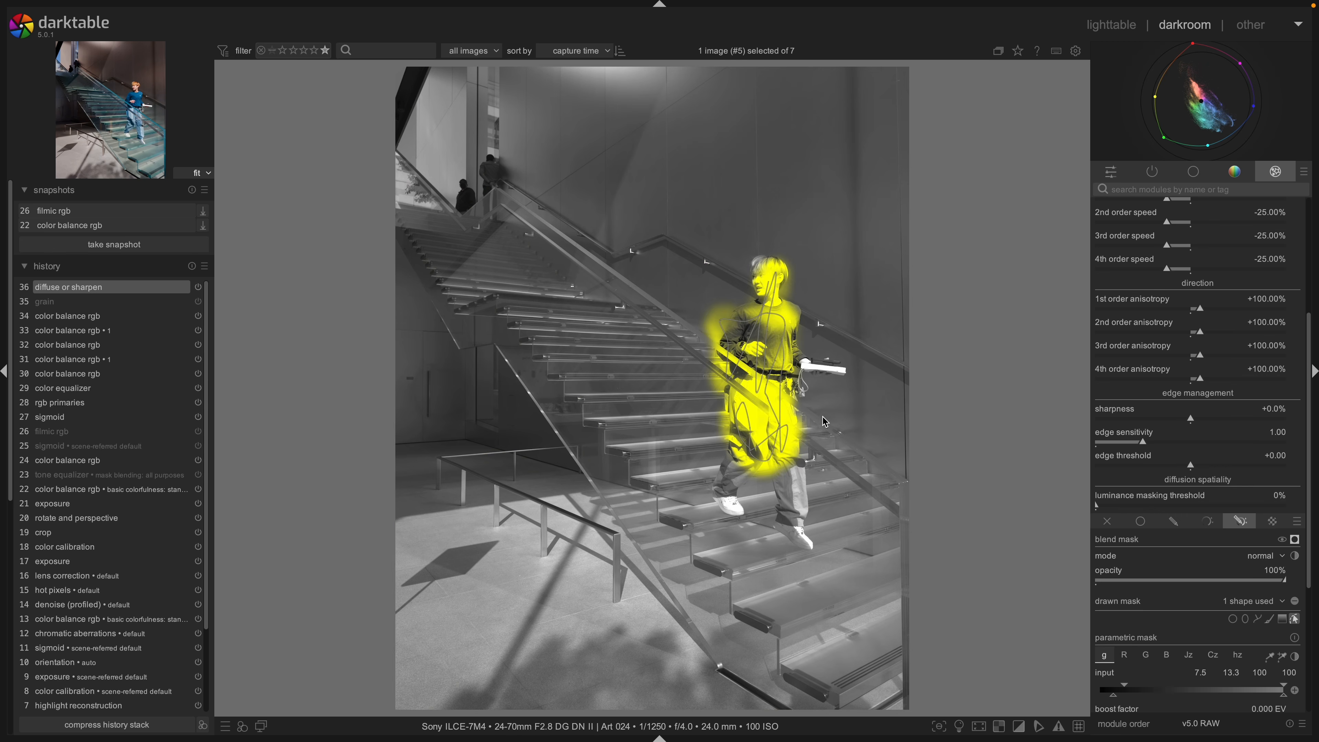
pyautogui.rightClick(807, 440)
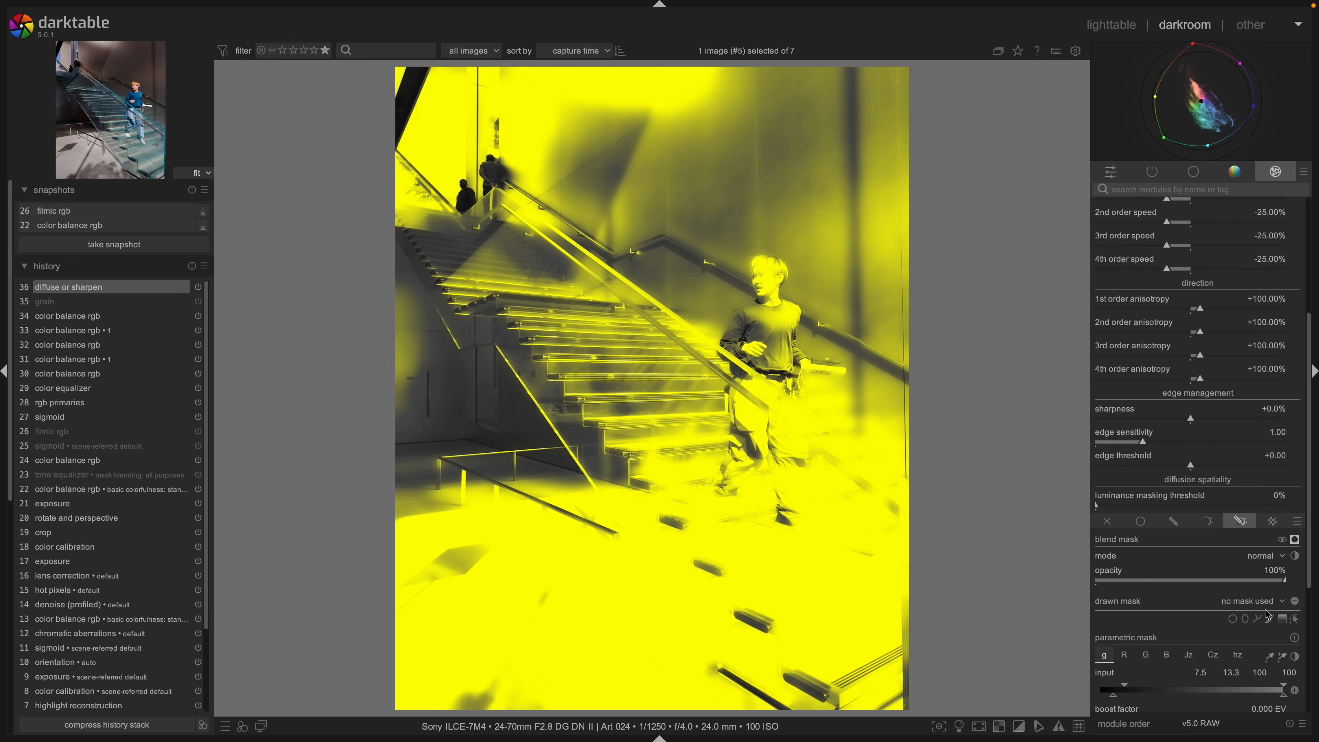
# Draw a closed path mask loosely around the walking subject from the feet up over the head and back down.
pyautogui.click(1258, 622)
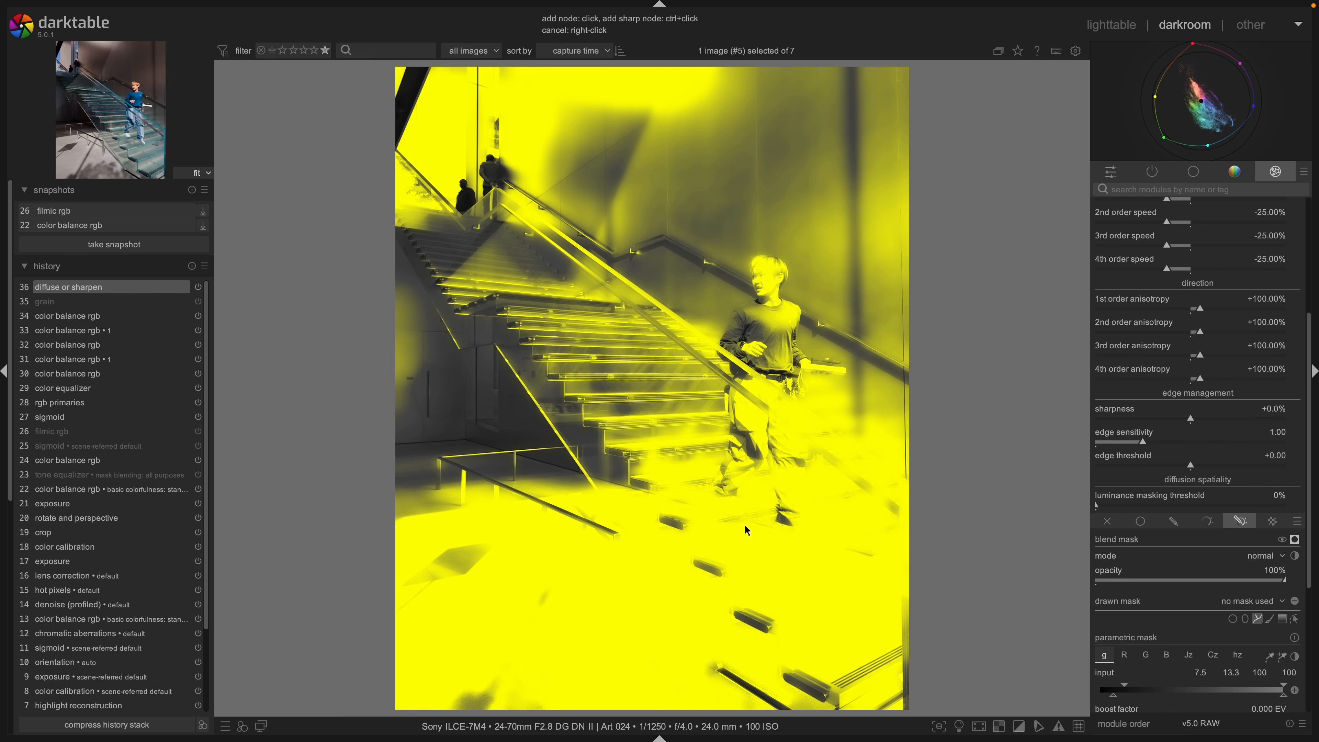
pyautogui.click(696, 507)
pyautogui.click(719, 357)
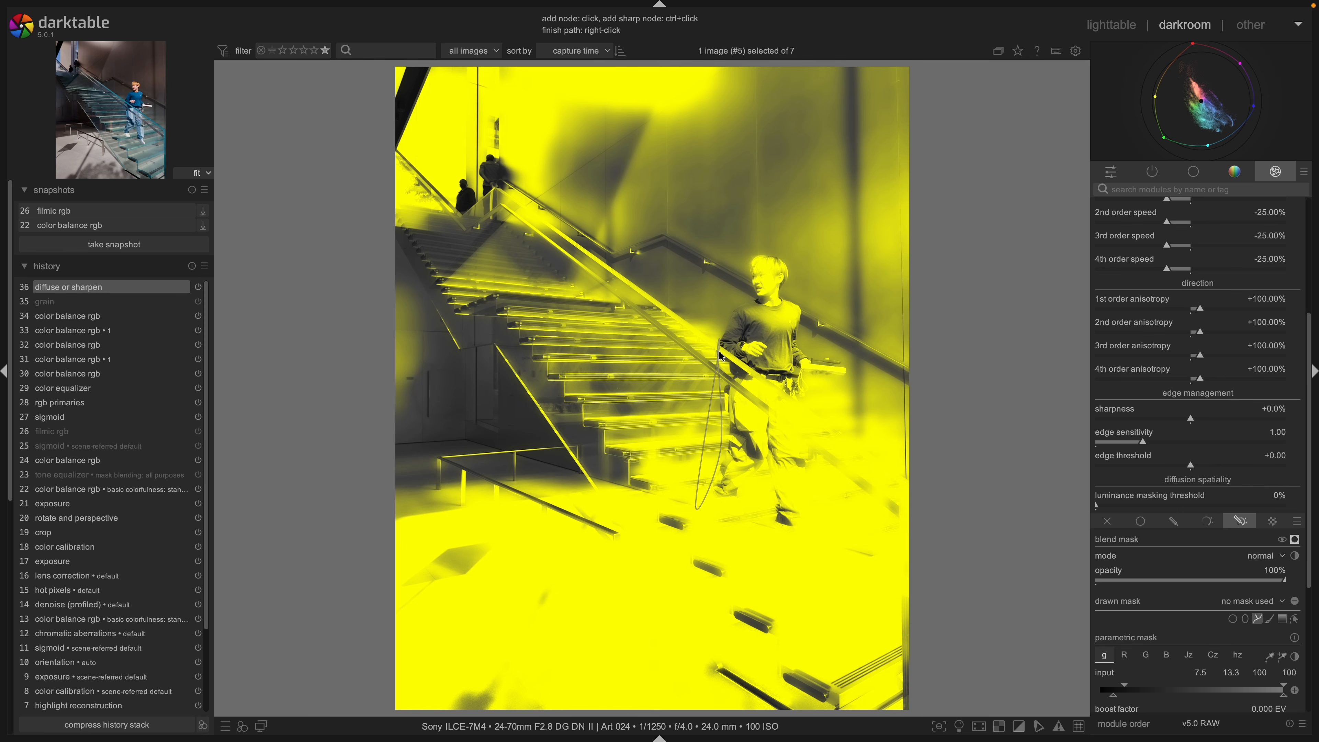
pyautogui.click(723, 277)
pyautogui.click(761, 246)
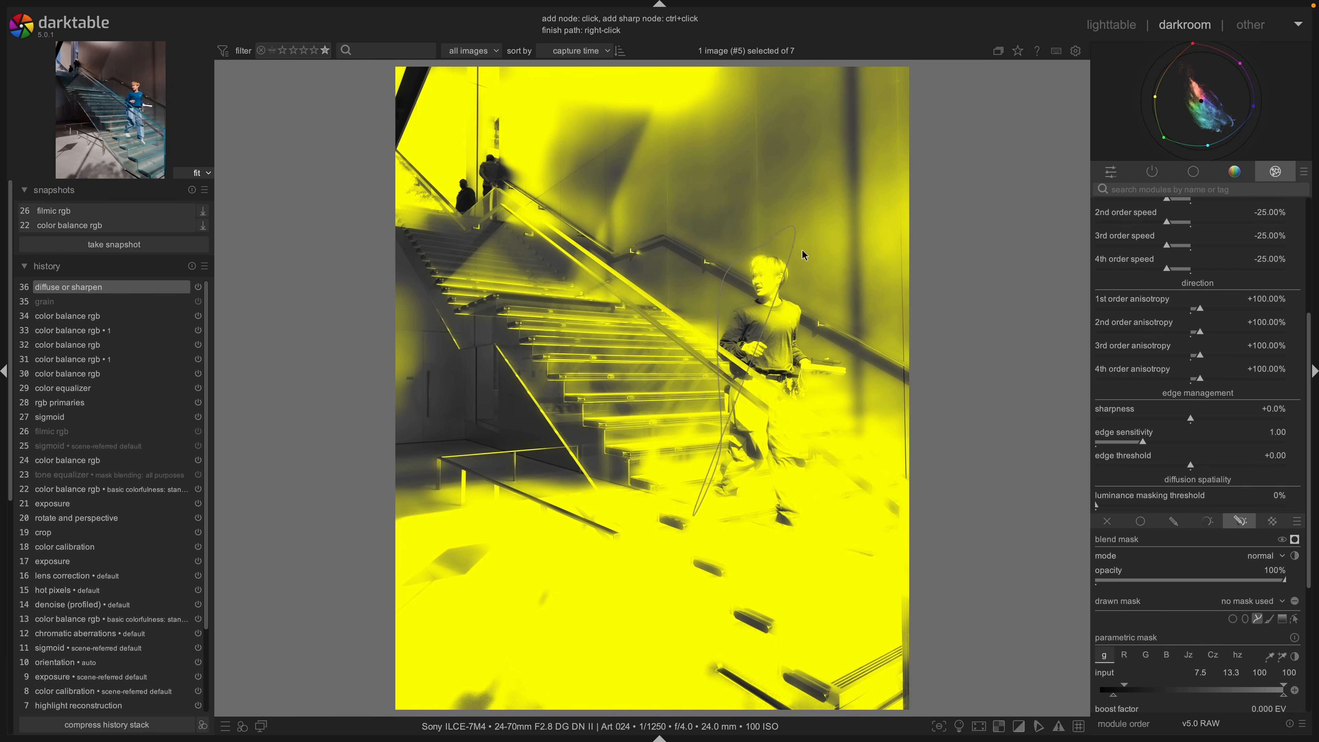
pyautogui.click(821, 265)
pyautogui.click(806, 300)
pyautogui.click(830, 324)
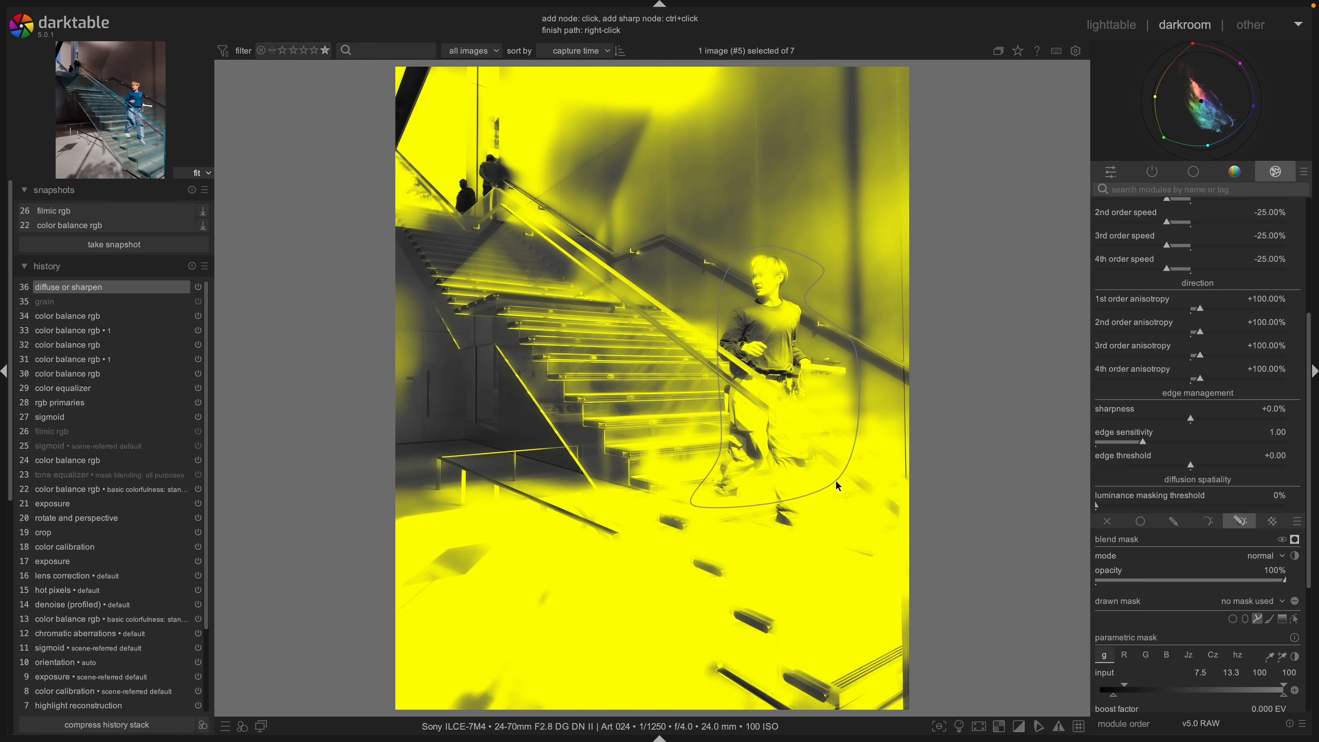
pyautogui.click(834, 481)
pyautogui.click(798, 525)
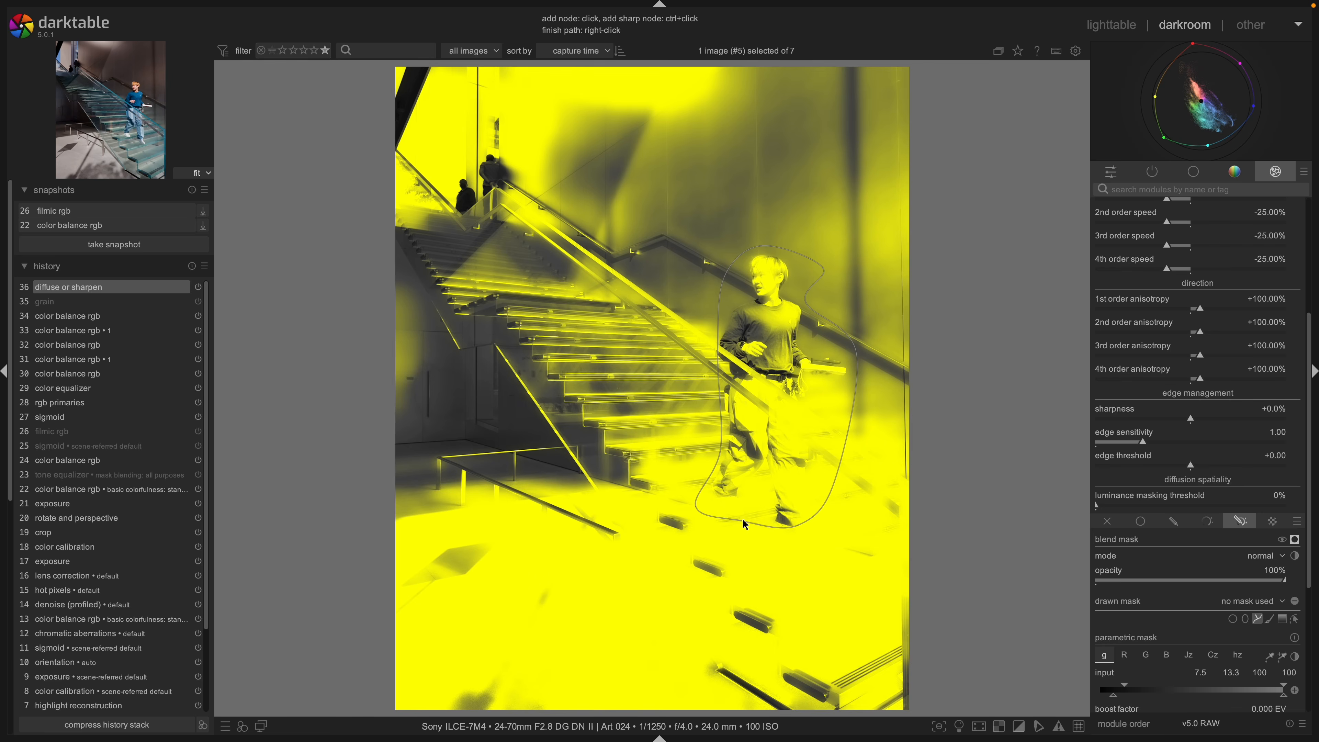
pyautogui.rightClick(732, 522)
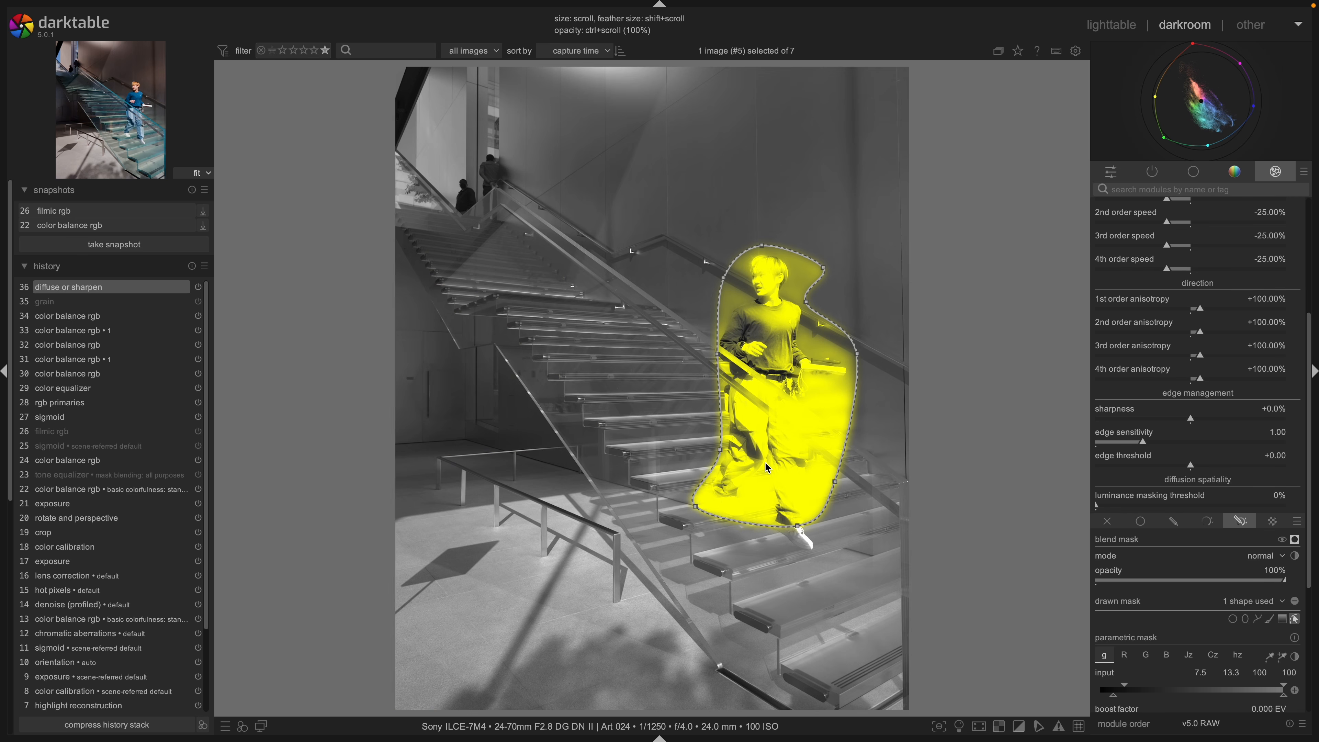
# Widen the feather of the path mask so it fades softly around the walking subject.
pyautogui.scroll(-1, 764, 462)
pyautogui.keyDown('shift'); pyautogui.scroll(10, 764, 461); pyautogui.keyUp('shift')
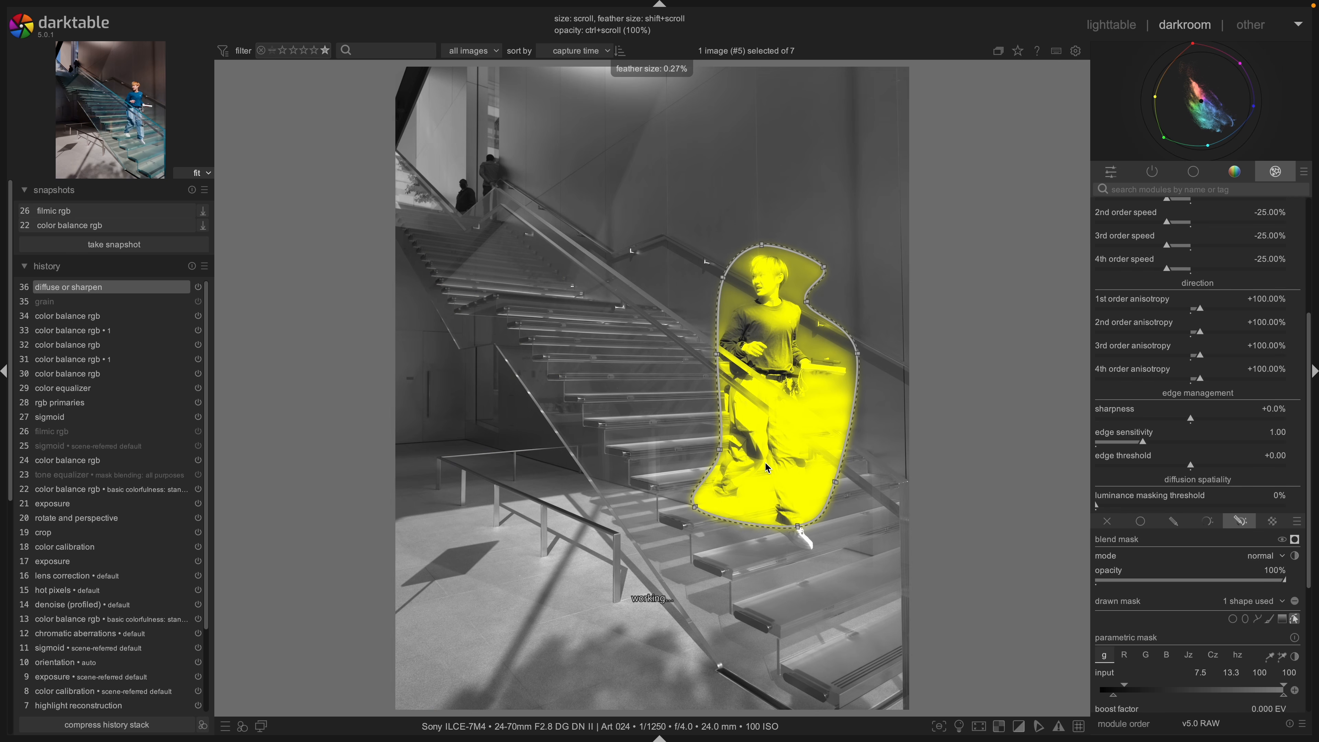
pyautogui.keyDown('shift'); pyautogui.scroll(10, 765, 463); pyautogui.keyUp('shift')
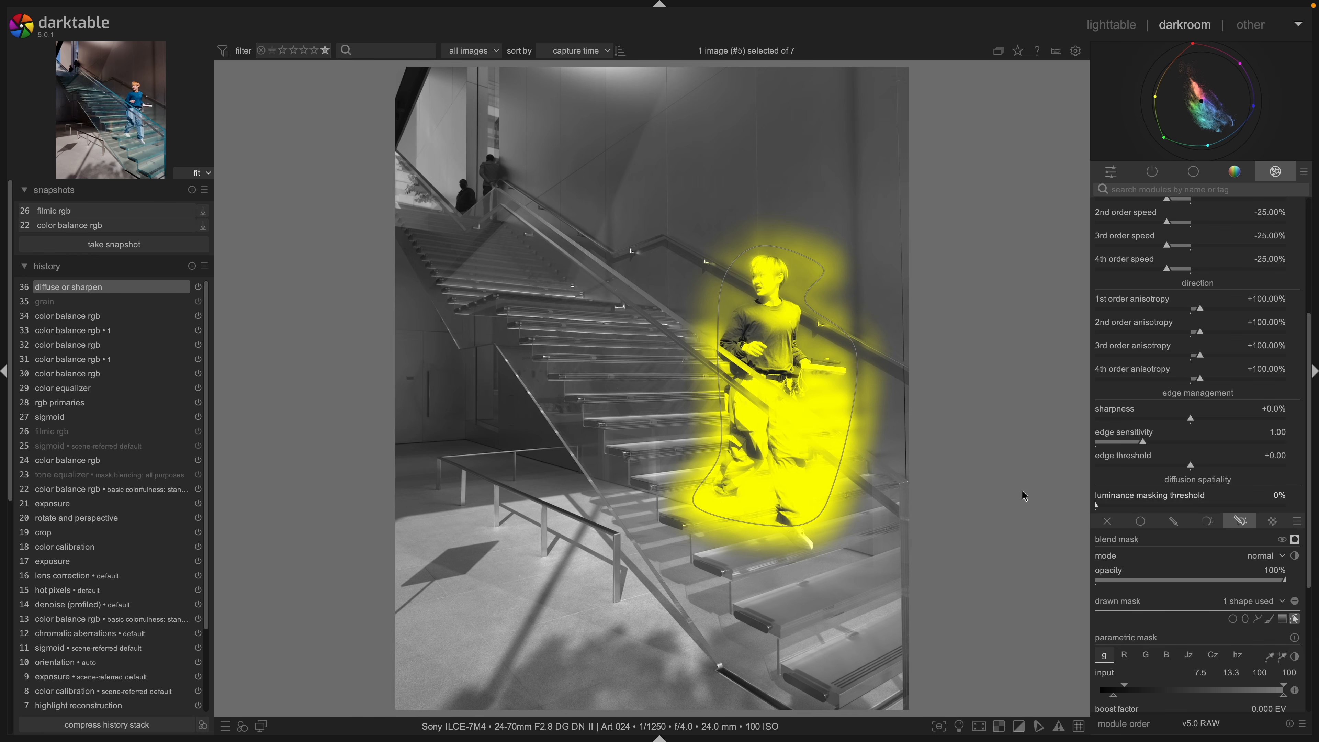
pyautogui.moveTo(825, 367)
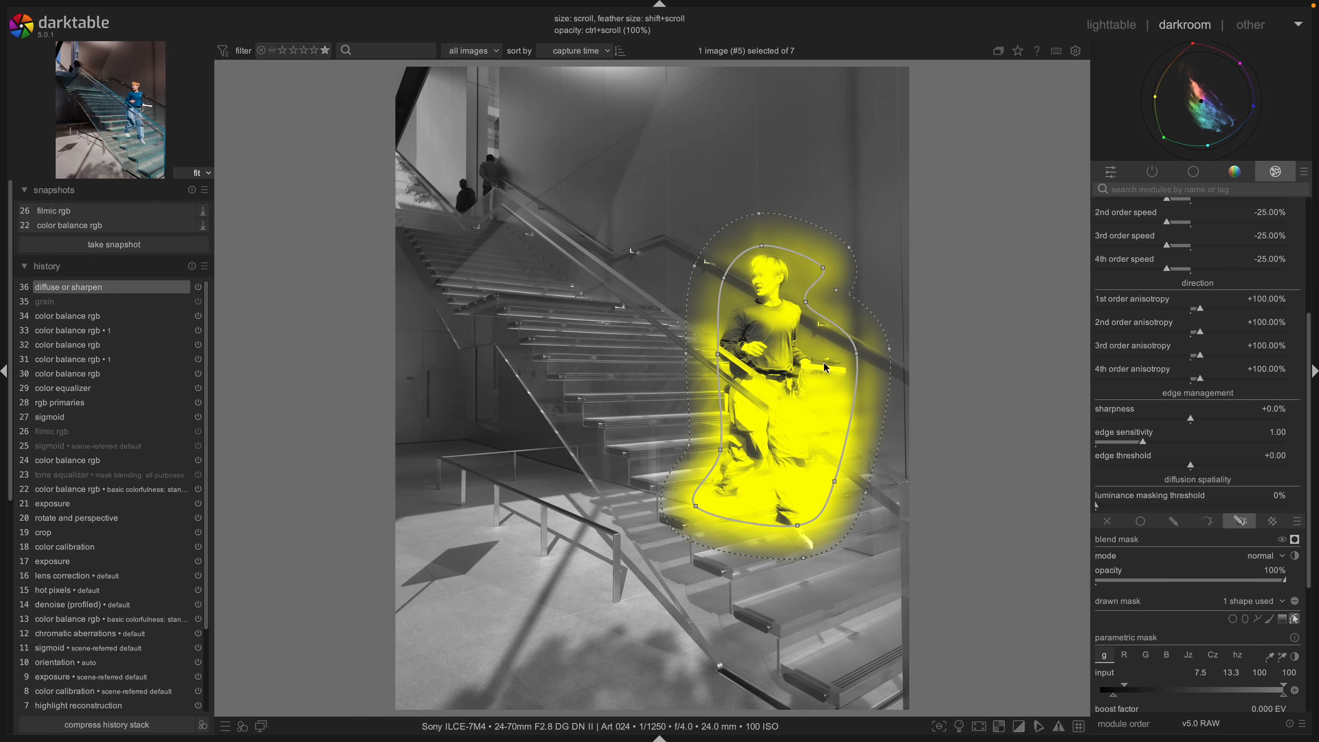
# Discard the path mask and switch the blending of the diffuse or sharpen module to uniformly.
pyautogui.click(1295, 540)
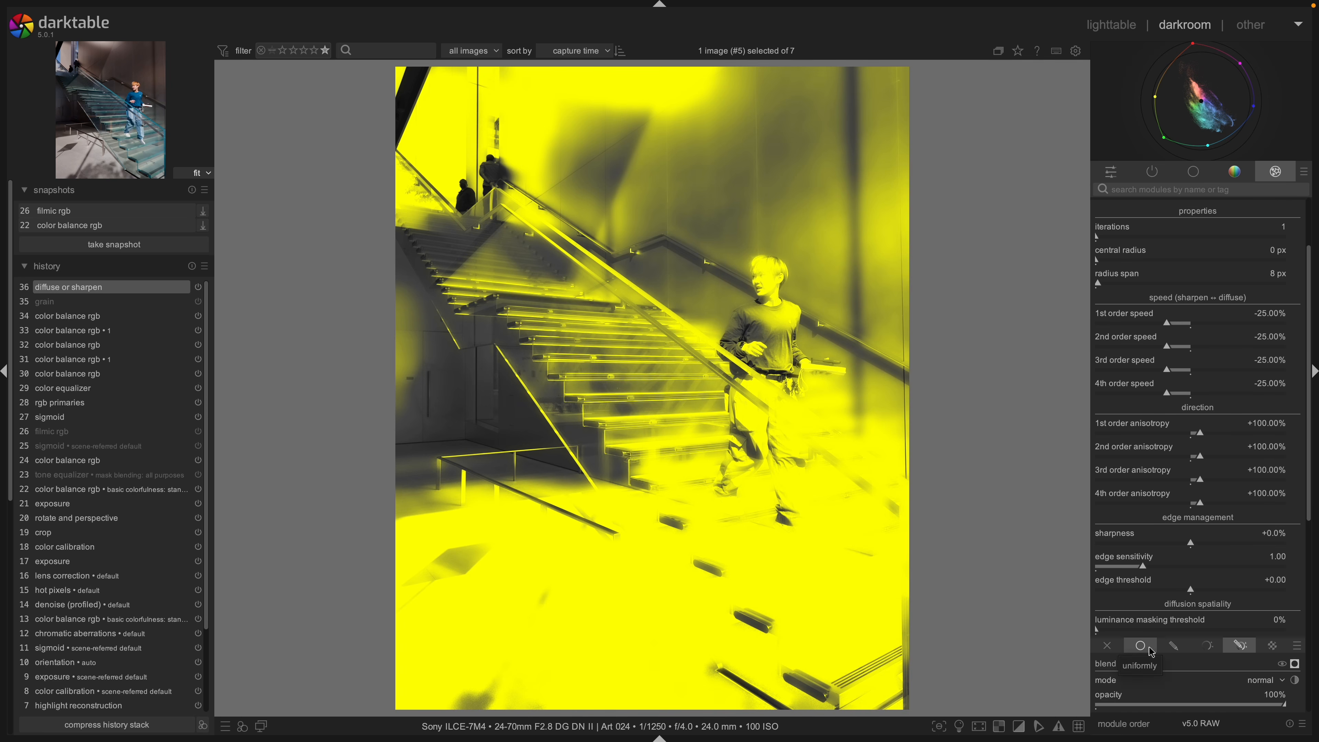
pyautogui.scroll(-3, 1148, 618)
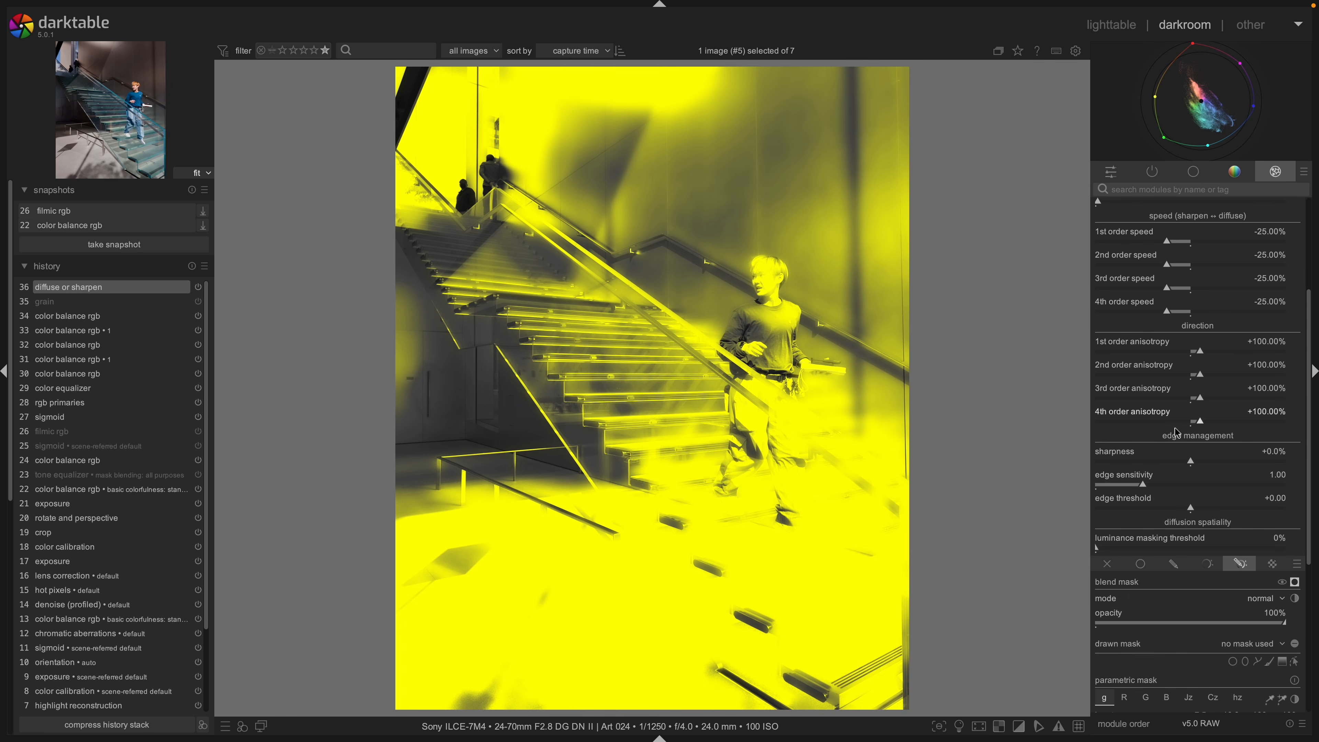
pyautogui.click(1145, 570)
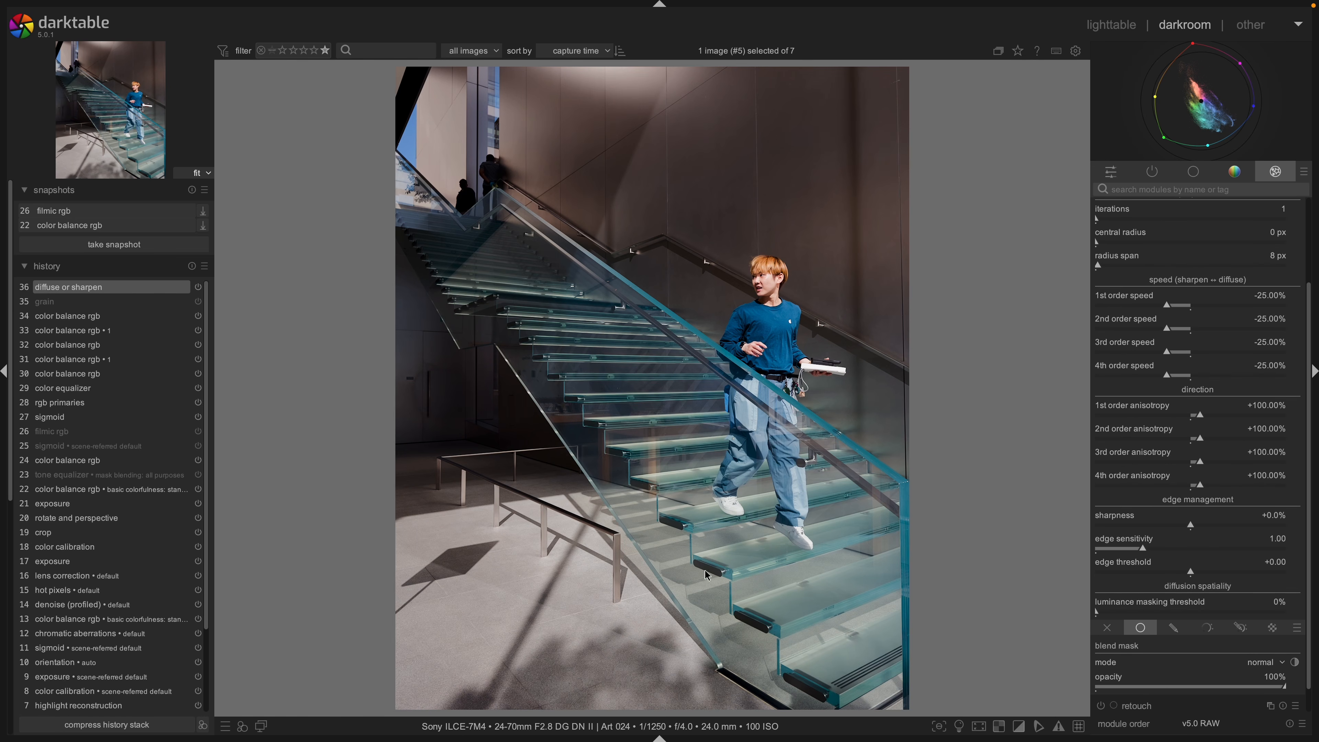
# Collapse and reopen the diffuse or sharpen module, and put its blend opacity at 100%.
pyautogui.scroll(4, 1152, 635)
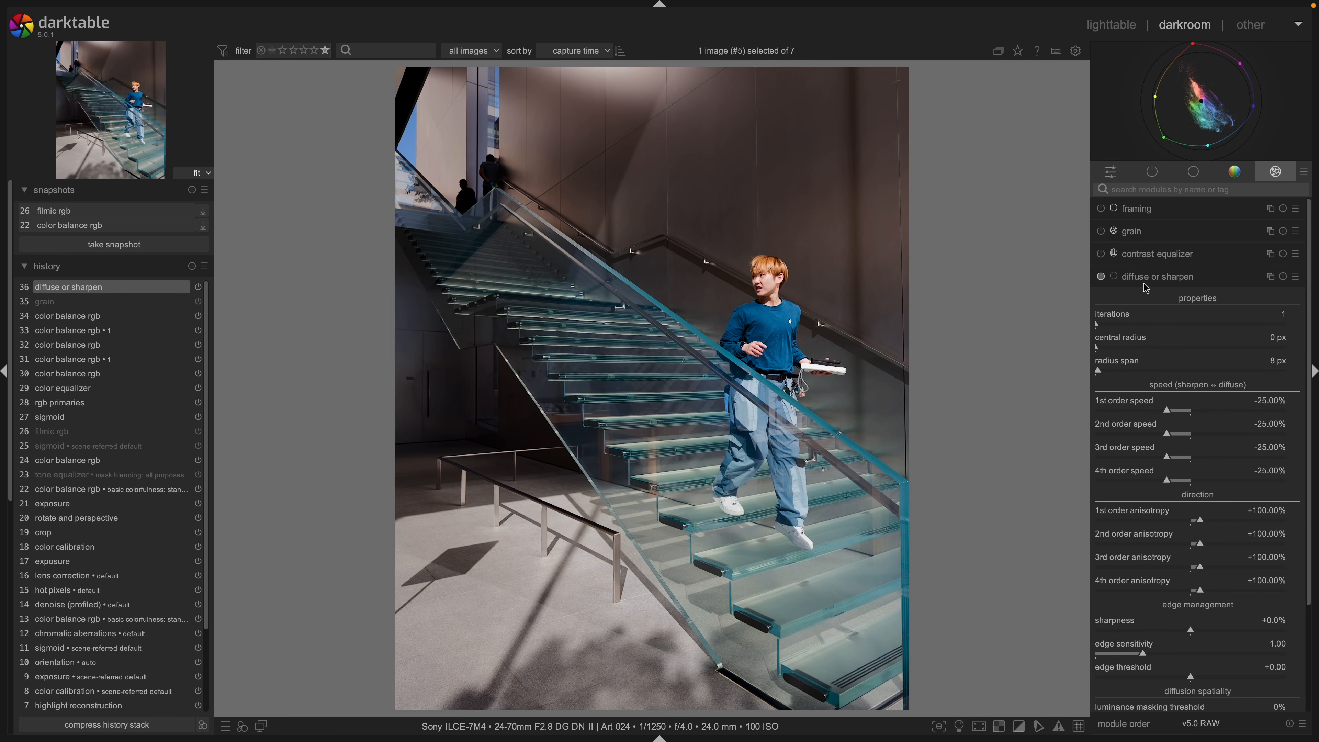
pyautogui.click(1145, 284)
pyautogui.click(1177, 287)
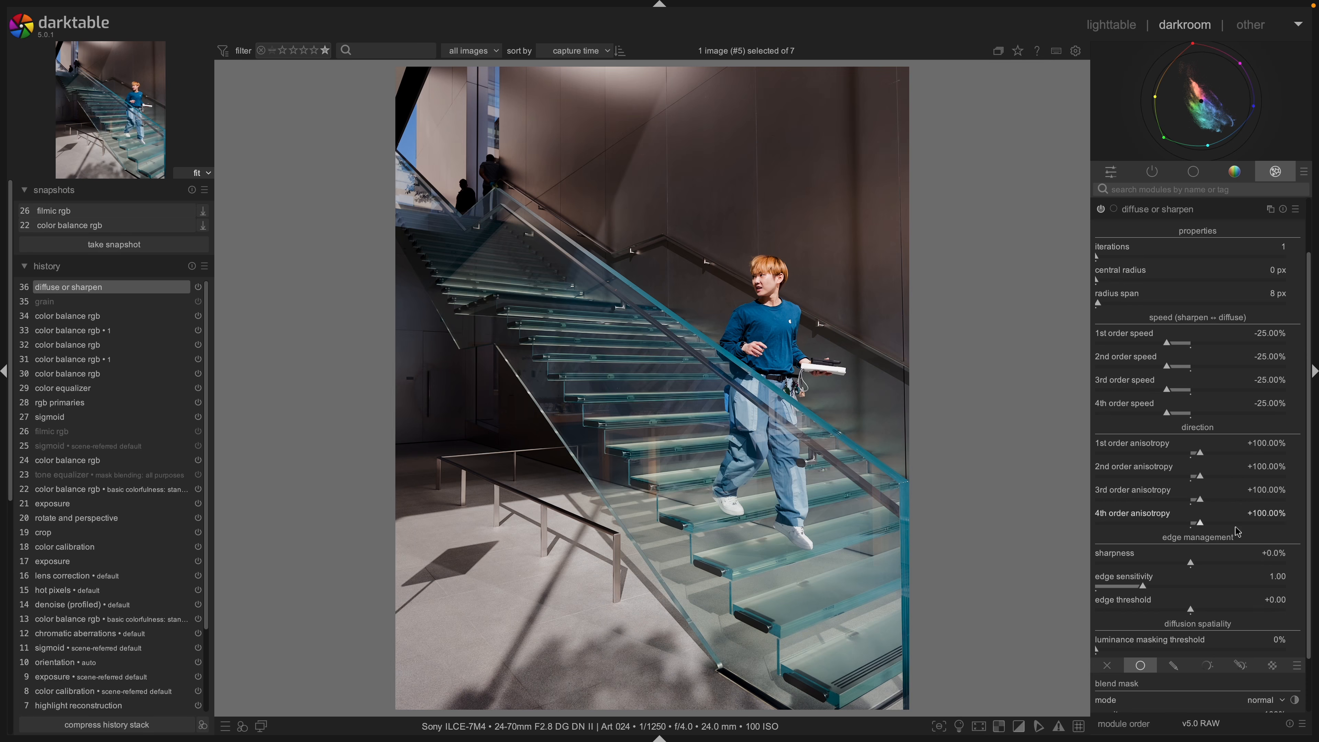
pyautogui.scroll(-3, 1179, 514)
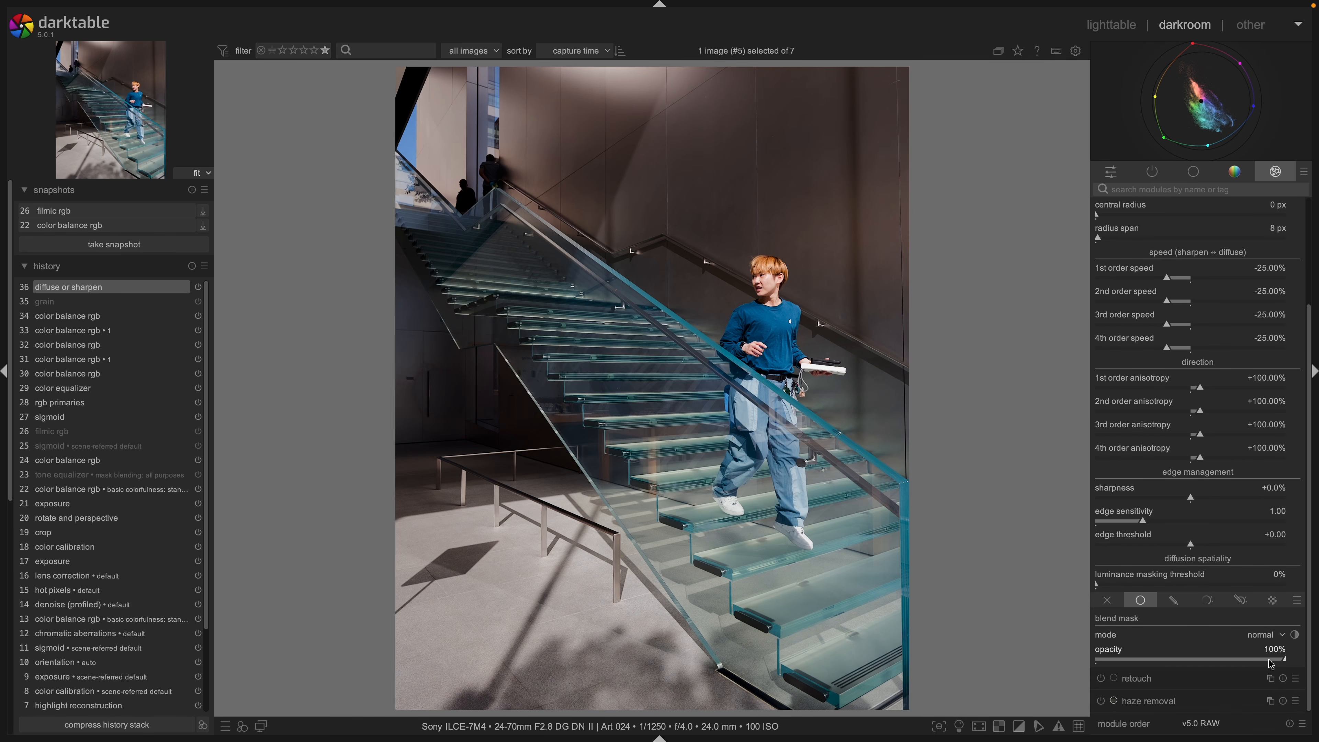
pyautogui.moveTo(1270, 663); pyautogui.dragTo(1314, 664)
# Apply the sharpen demosaicing: AA filter preset to diffuse or sharpen and blend it uniformly.
pyautogui.scroll(5, 769, 272)
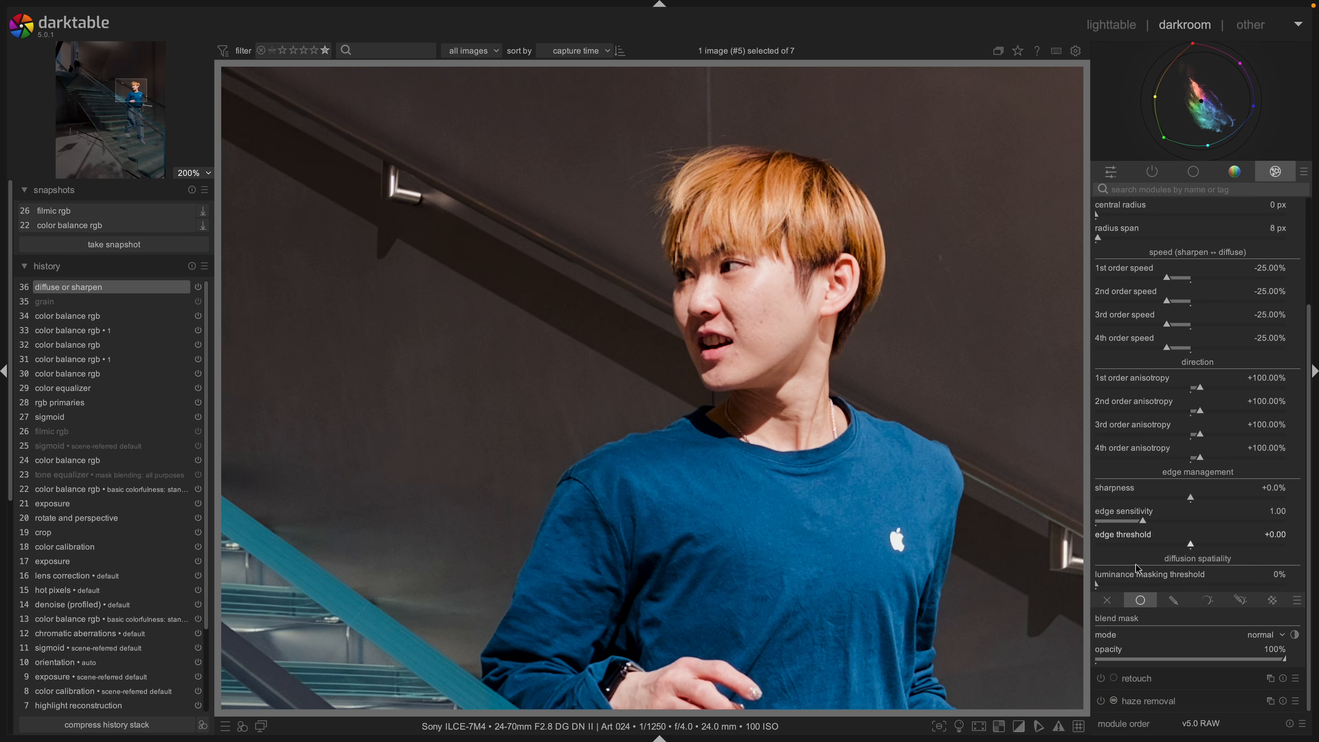
pyautogui.scroll(3, 1168, 649)
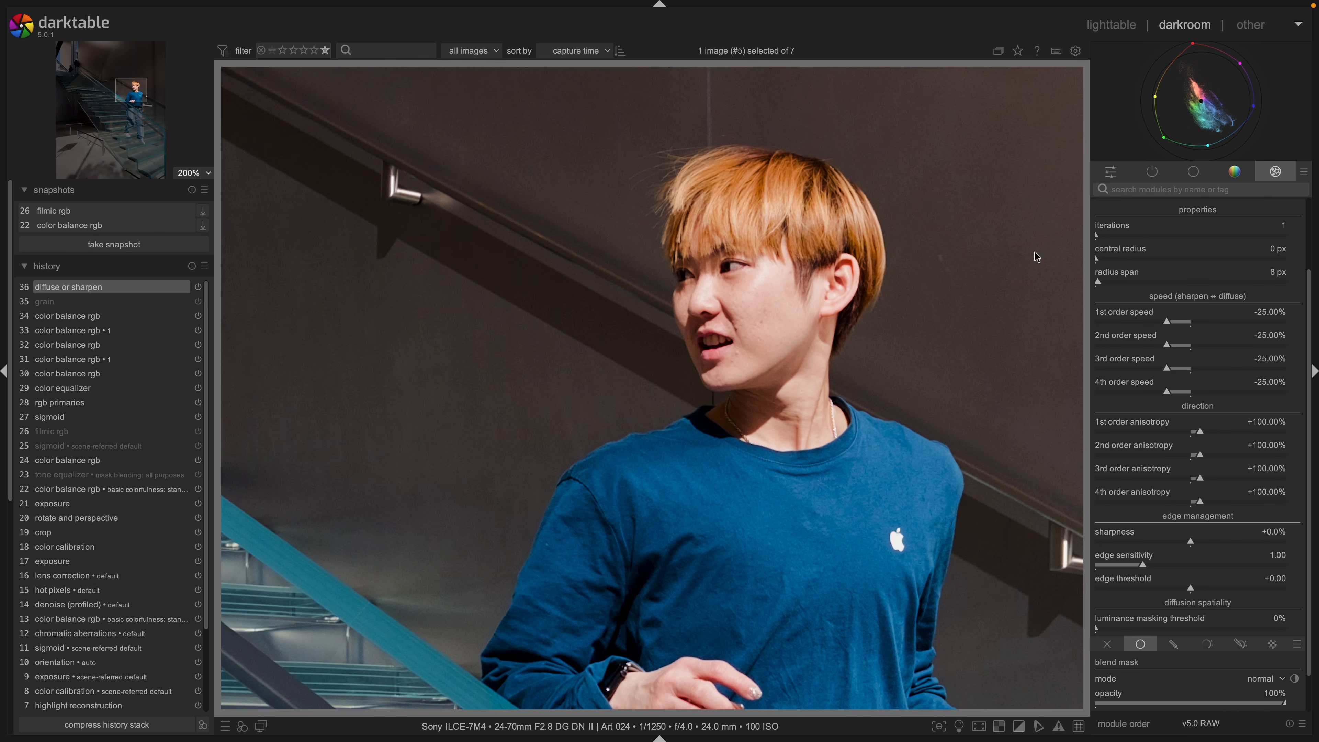
pyautogui.scroll(4, 1142, 364)
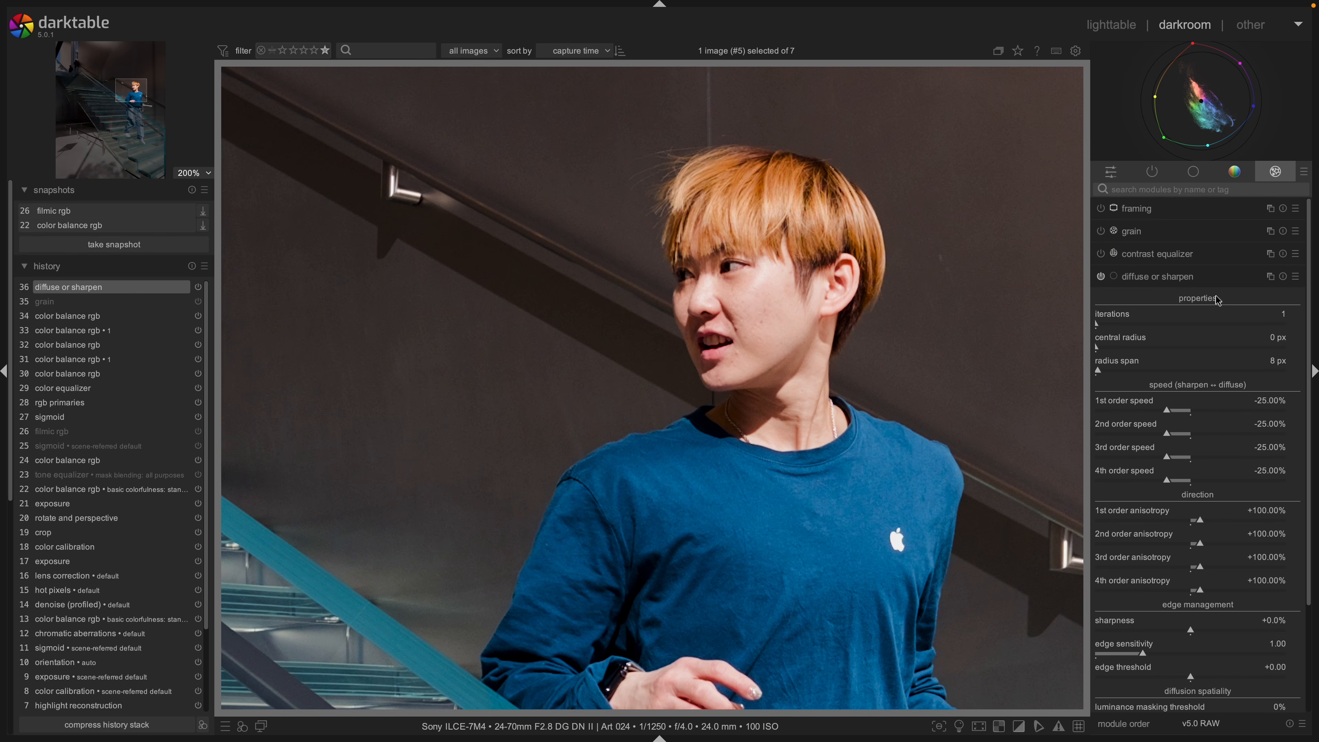
pyautogui.rightClick(1168, 283)
pyautogui.click(1122, 460)
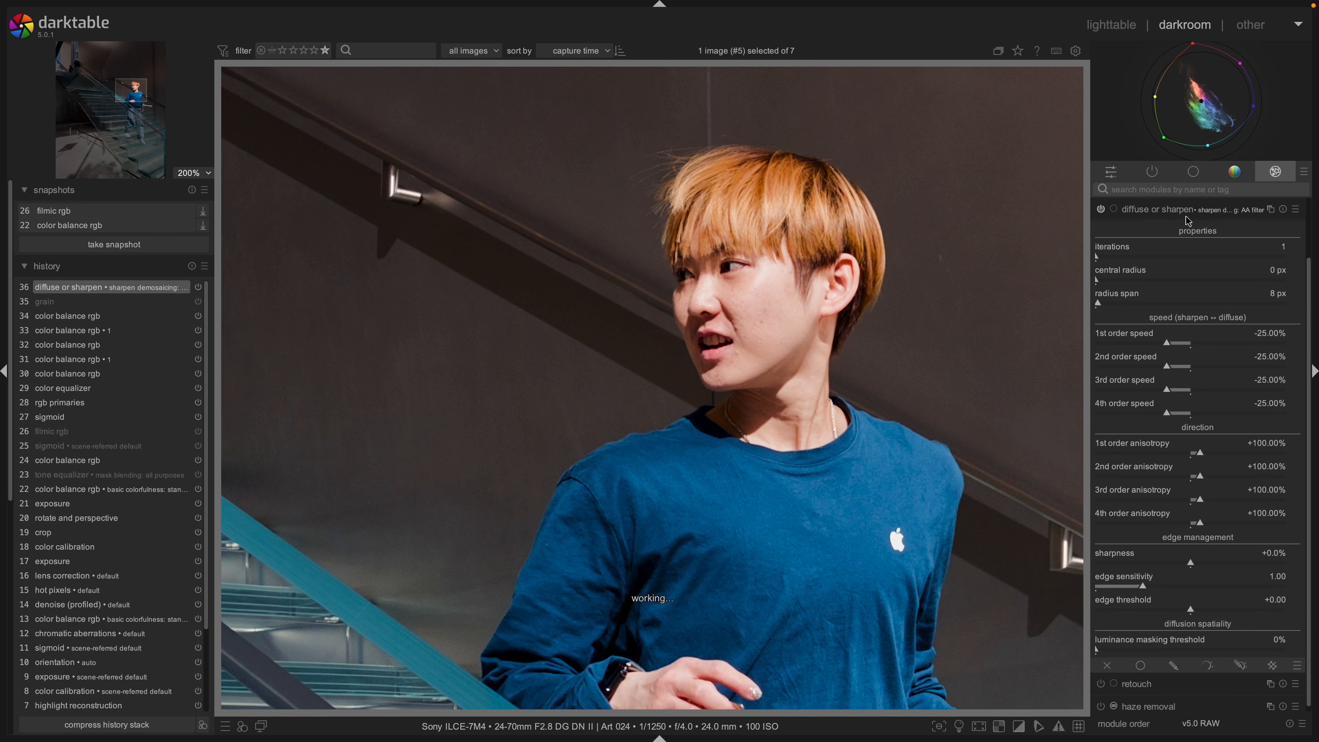
pyautogui.click(1148, 672)
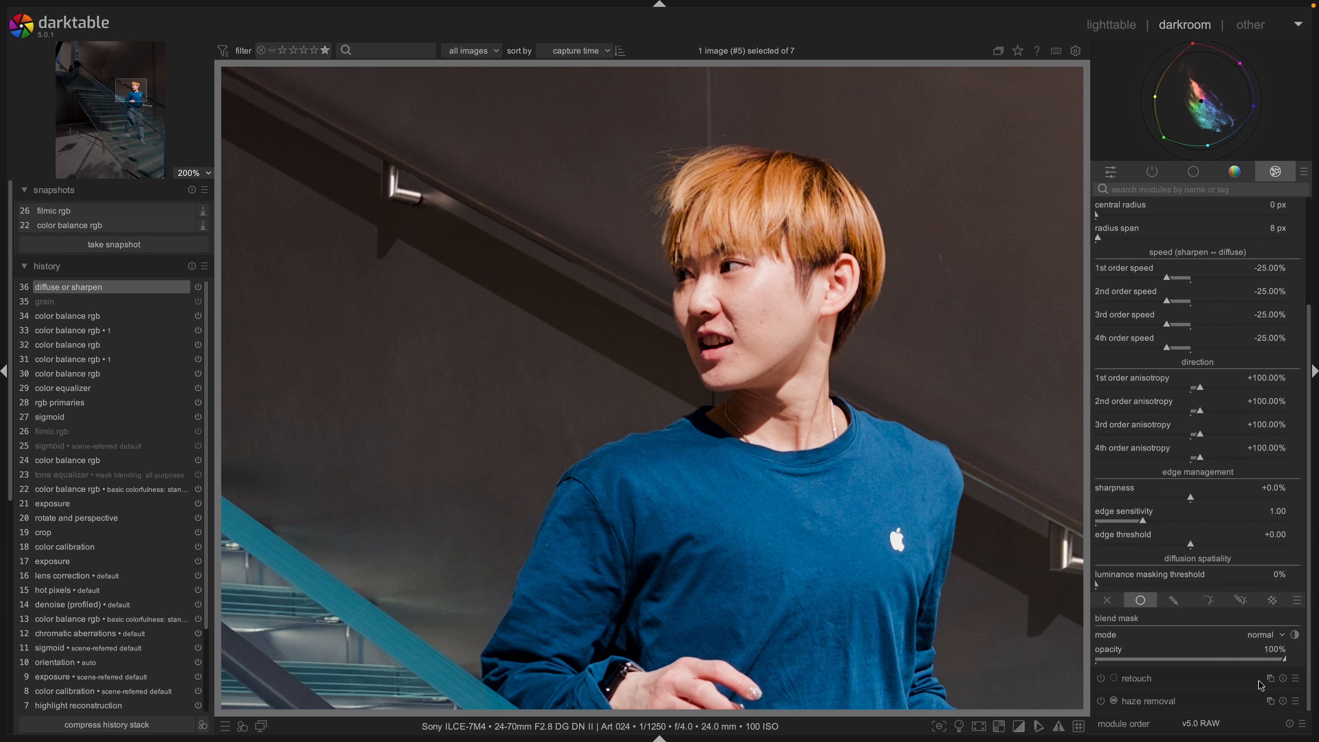
# Try the diffuse or sharpen blend opacity at 11% and 0%, and settle on 42%.
pyautogui.moveTo(1265, 666); pyautogui.dragTo(1117, 654)
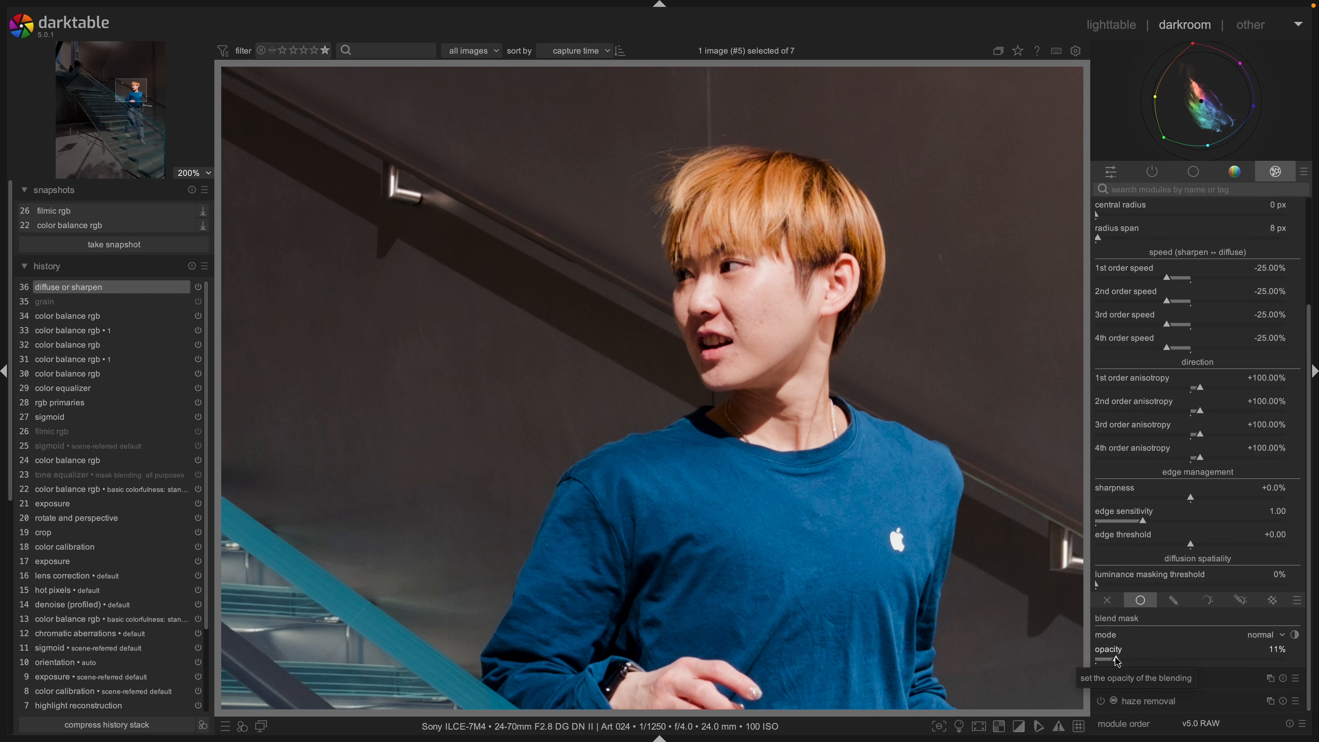
pyautogui.doubleClick(1117, 660)
pyautogui.moveTo(1117, 660); pyautogui.dragTo(1091, 658)
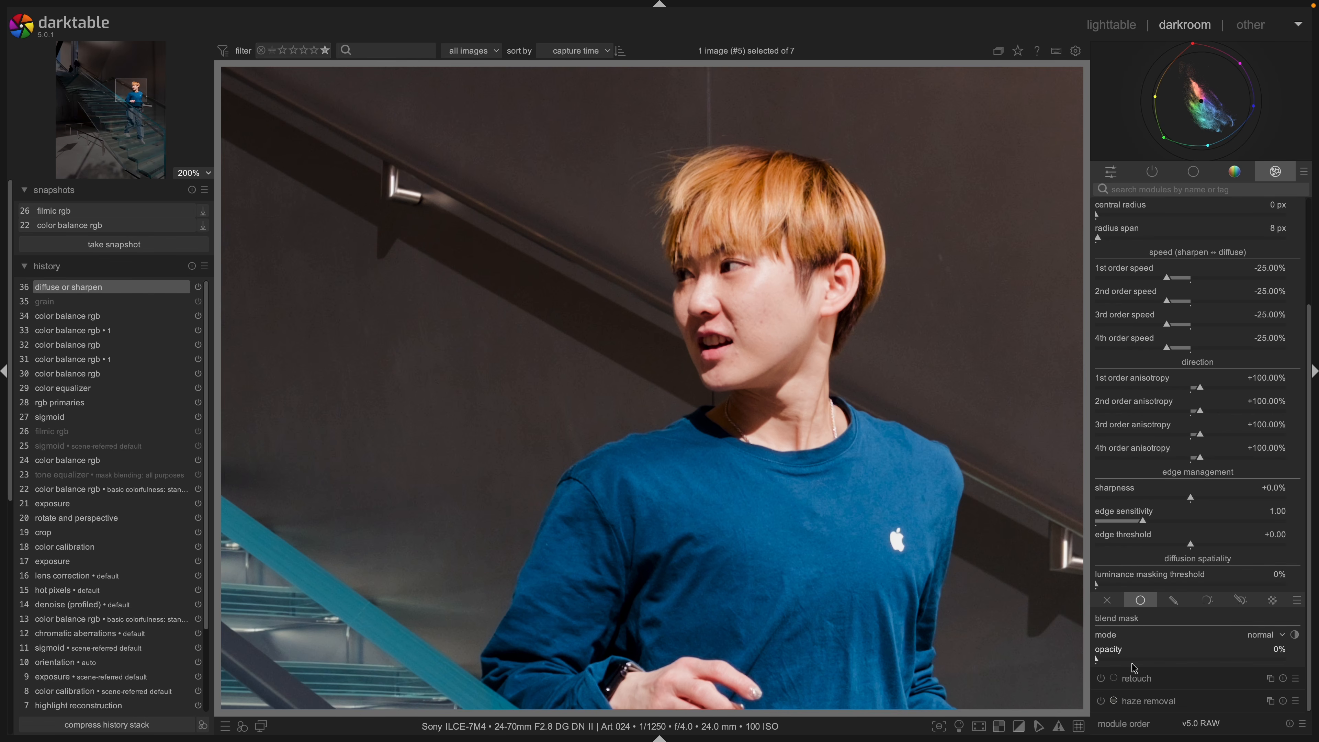
pyautogui.moveTo(1134, 665); pyautogui.dragTo(1050, 654)
pyautogui.moveTo(1147, 664); pyautogui.dragTo(1177, 662)
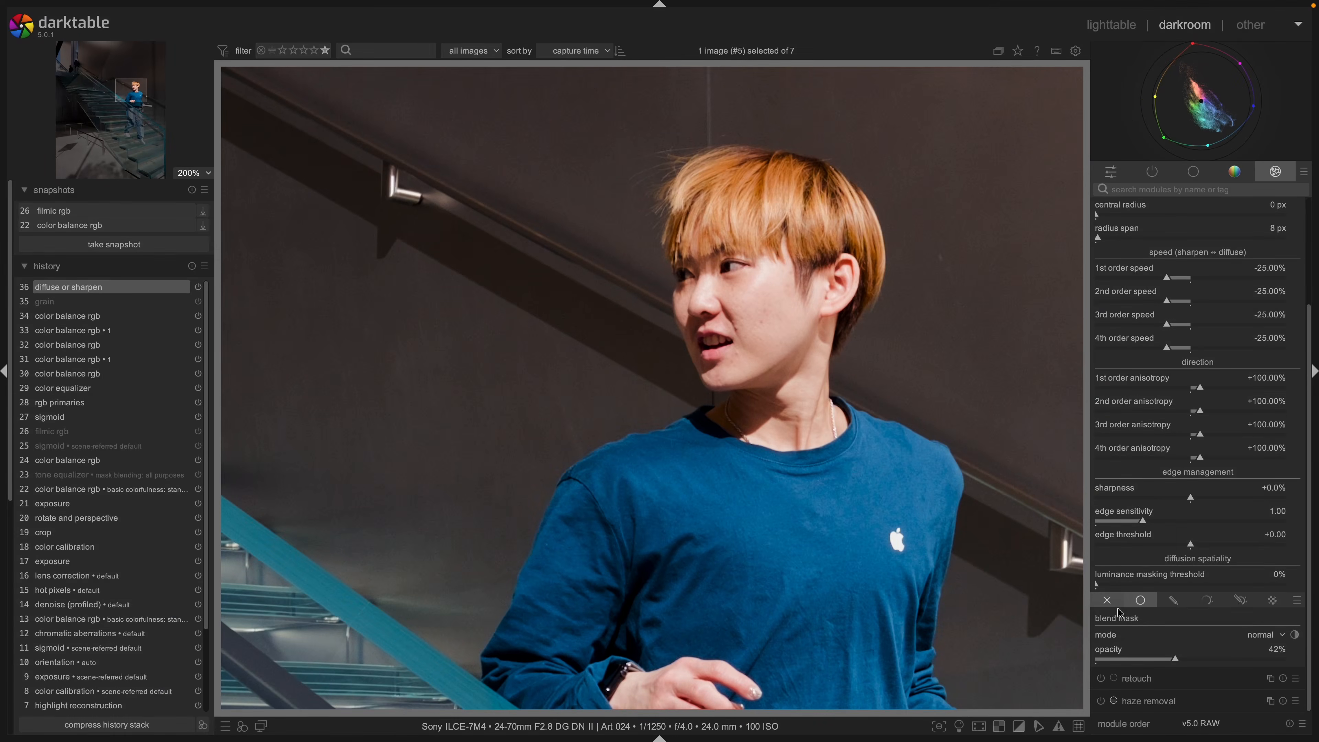
# Collapse diffuse or sharpen, open the contrast equalizer and apply its clarity preset.
pyautogui.scroll(5, 1155, 416)
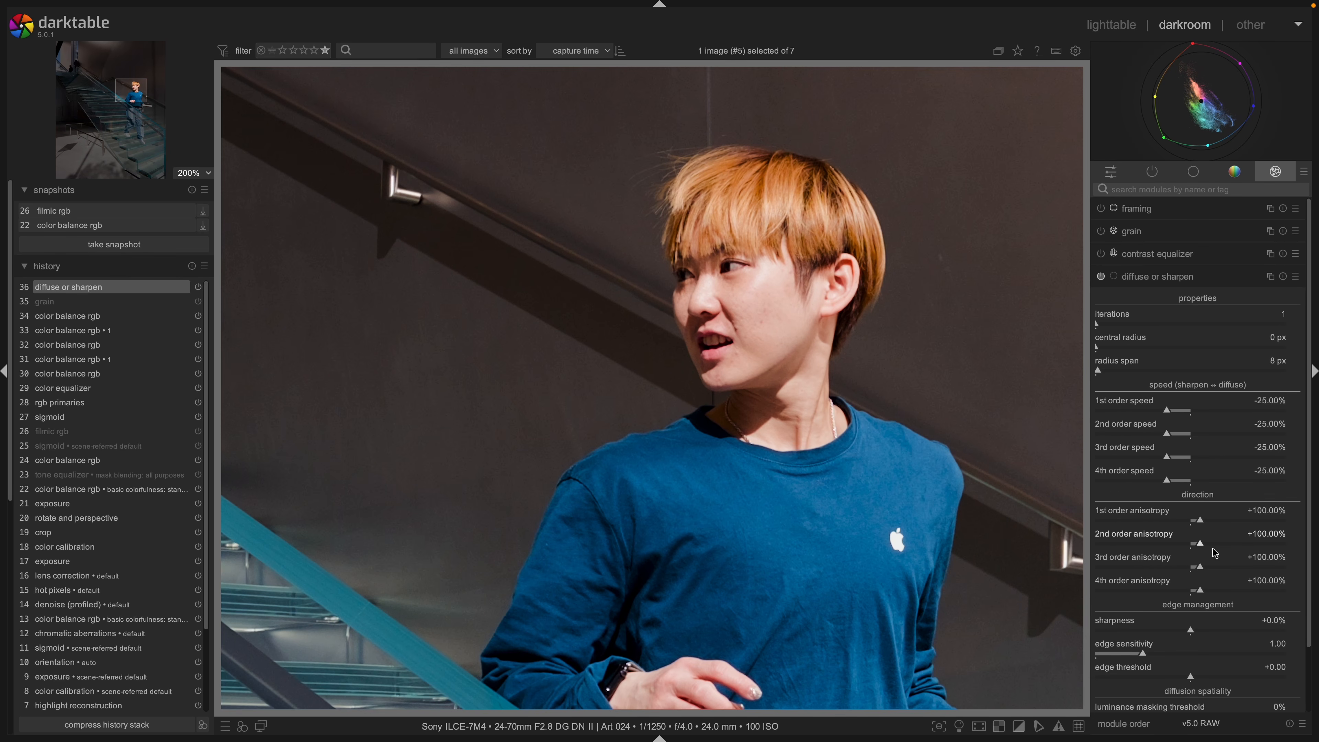
pyautogui.moveTo(788, 314); pyautogui.dragTo(859, 330)
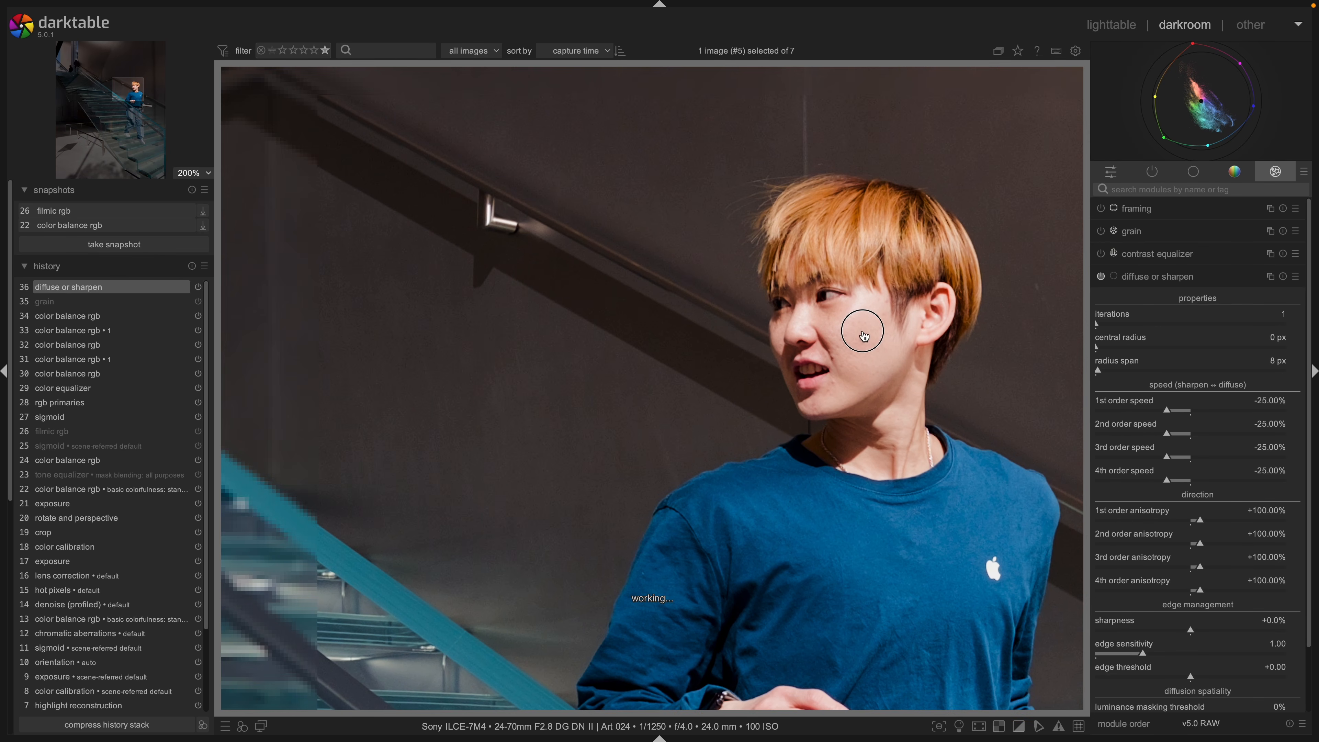
pyautogui.click(1192, 278)
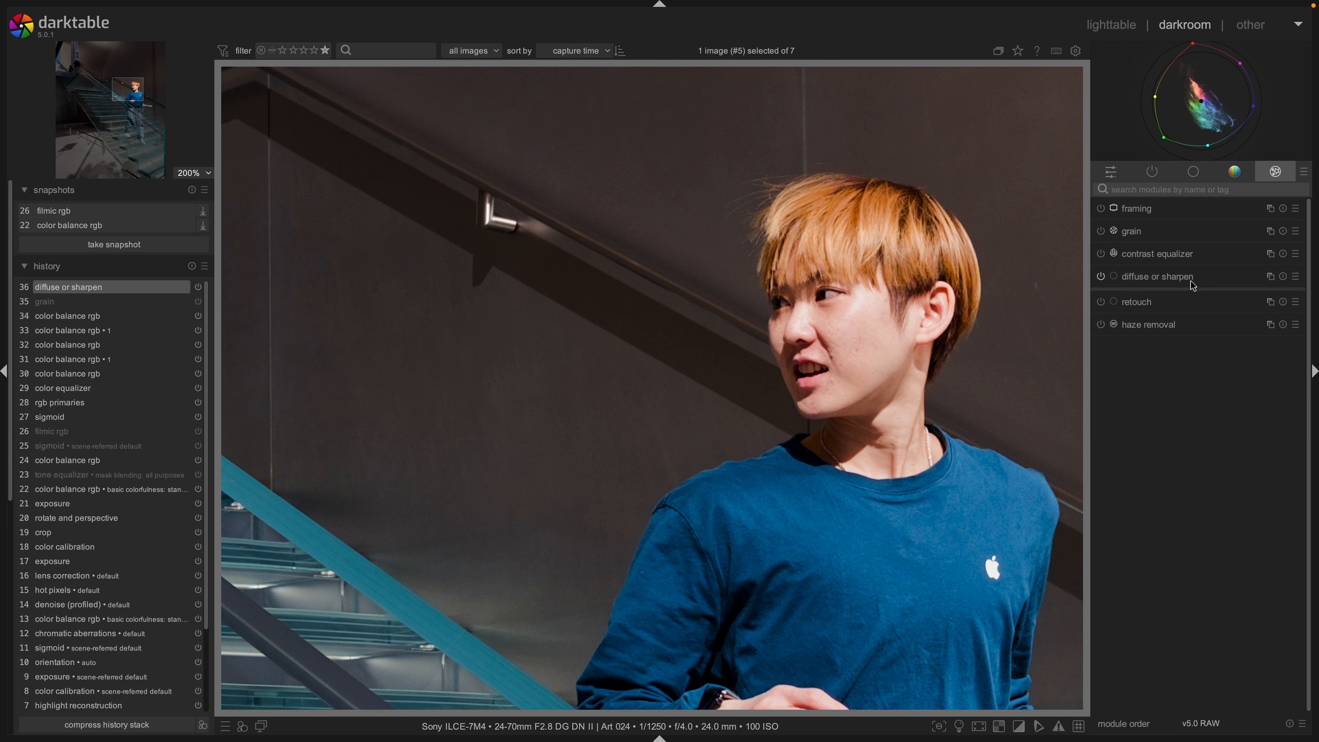
pyautogui.click(1180, 260)
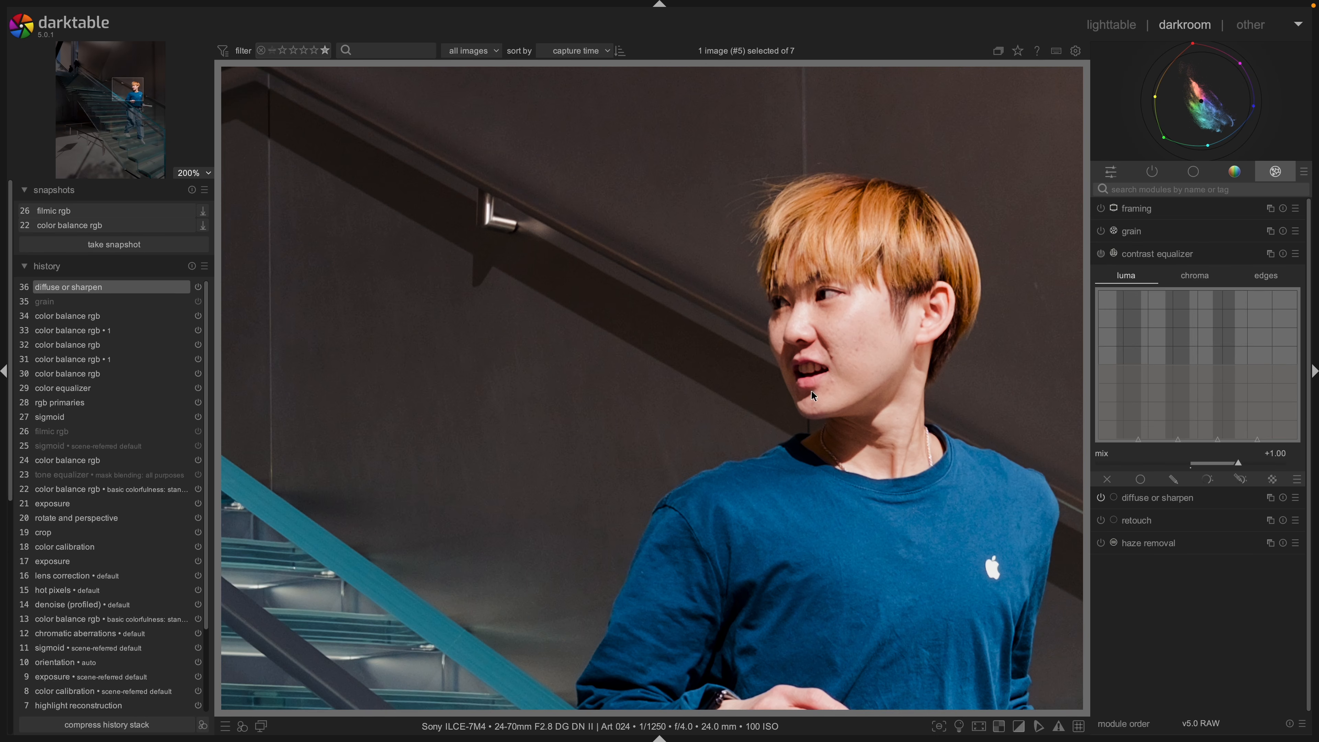
pyautogui.moveTo(813, 396); pyautogui.dragTo(731, 374)
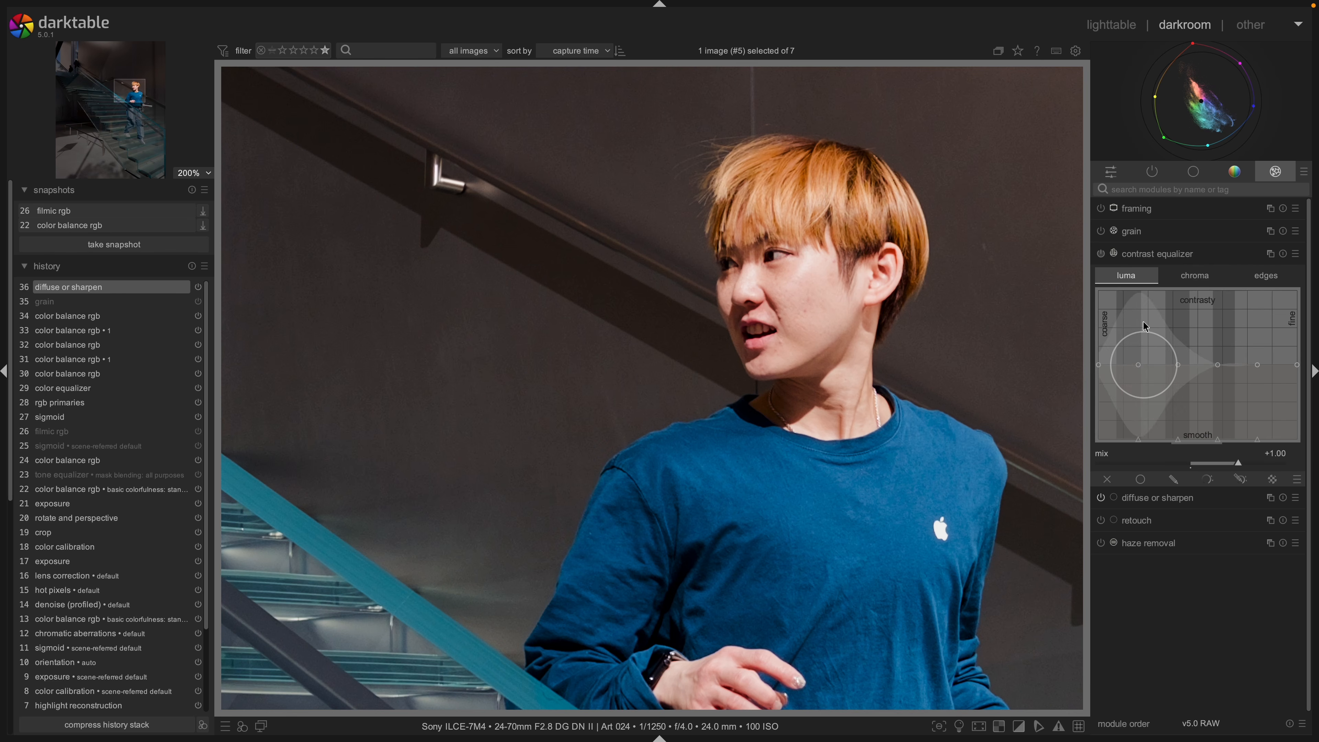
pyautogui.rightClick(1167, 258)
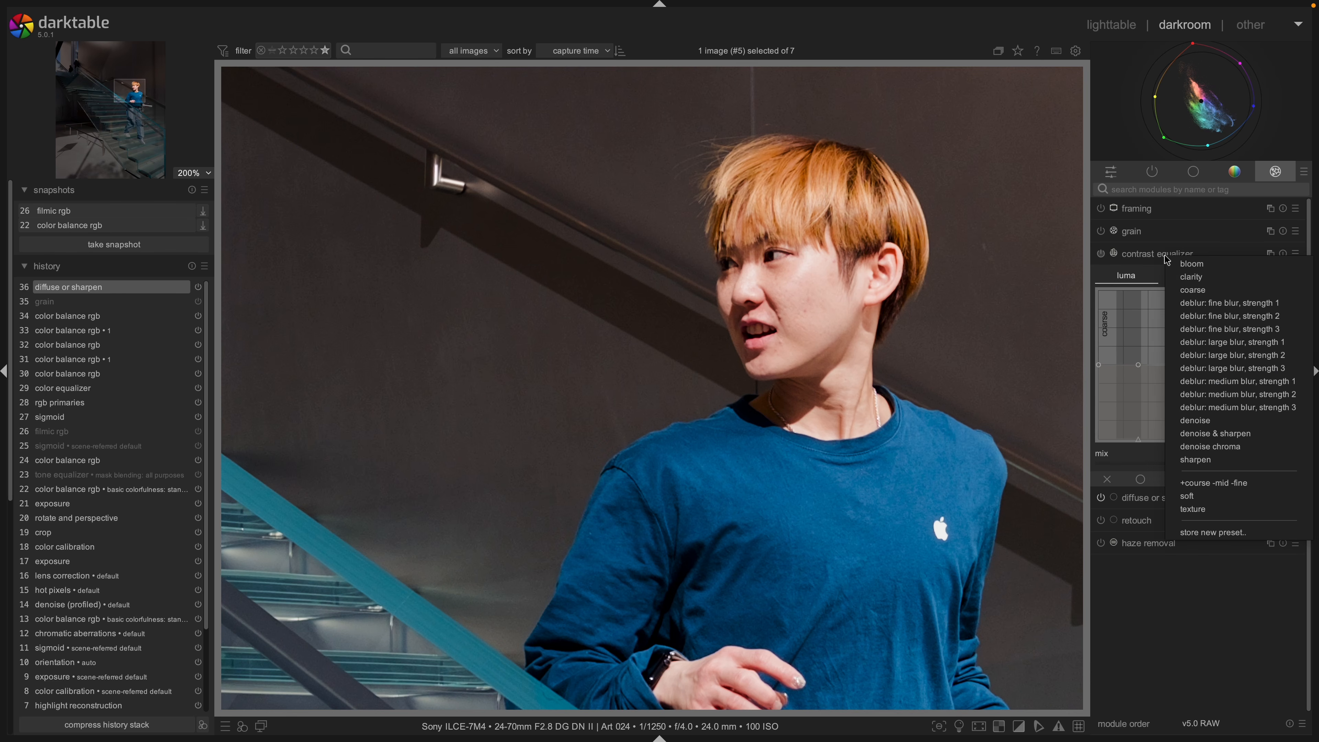
pyautogui.click(1200, 279)
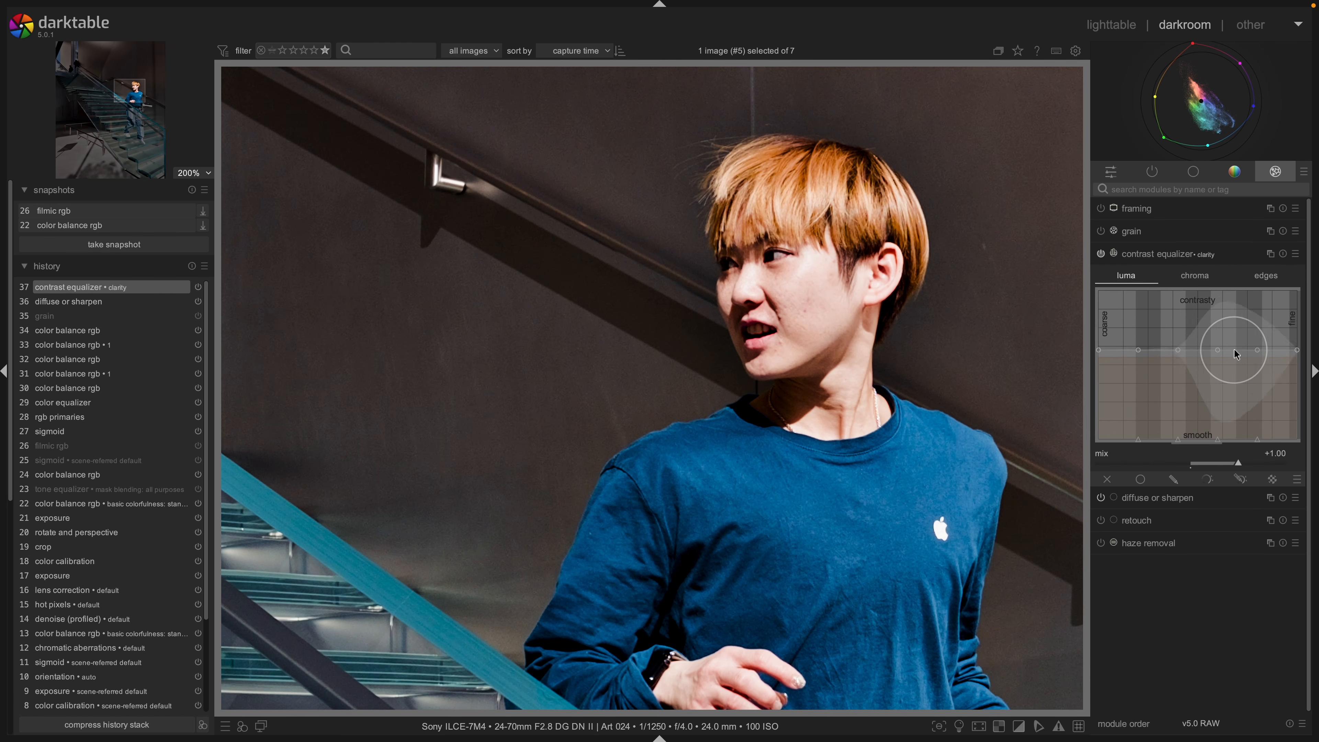
# Try reshaping the contrast equalizer's luma curve, and reapply the clarity preset.
pyautogui.moveTo(1193, 364); pyautogui.dragTo(1192, 355)
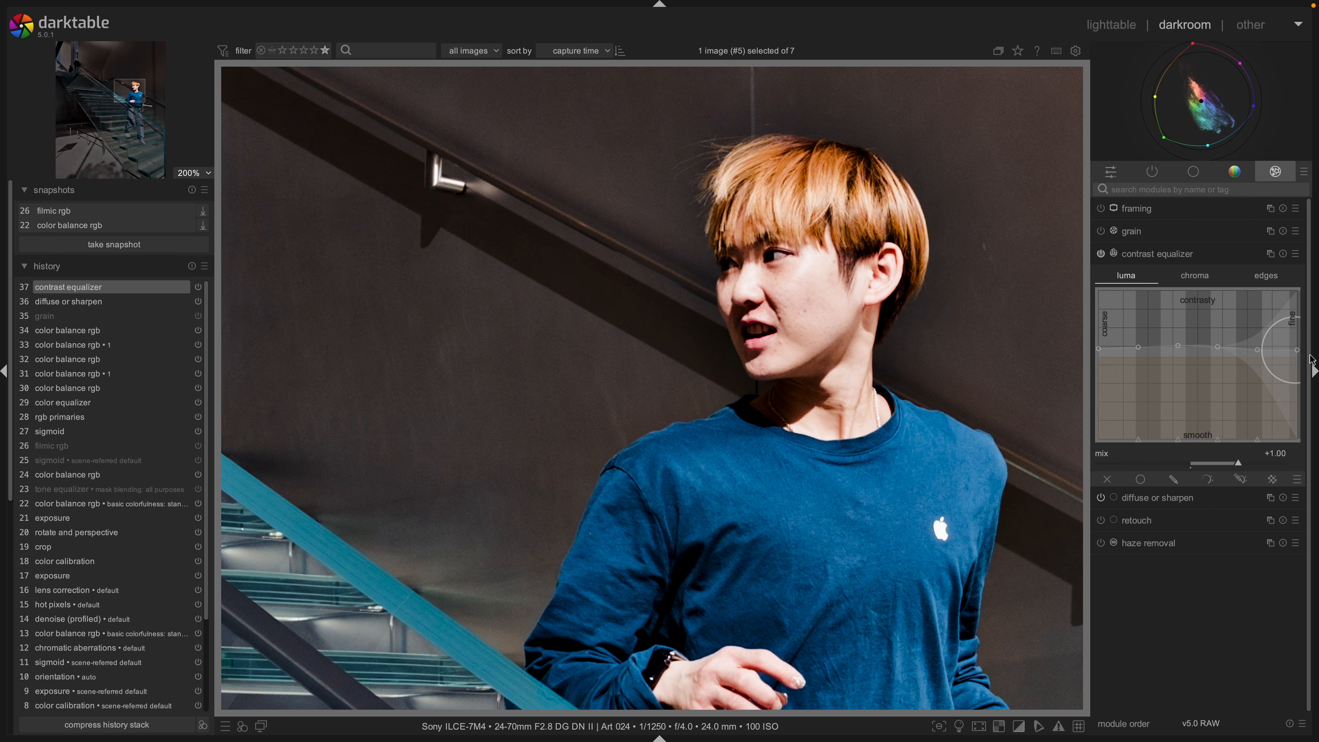
pyautogui.rightClick(1197, 253)
pyautogui.click(1179, 285)
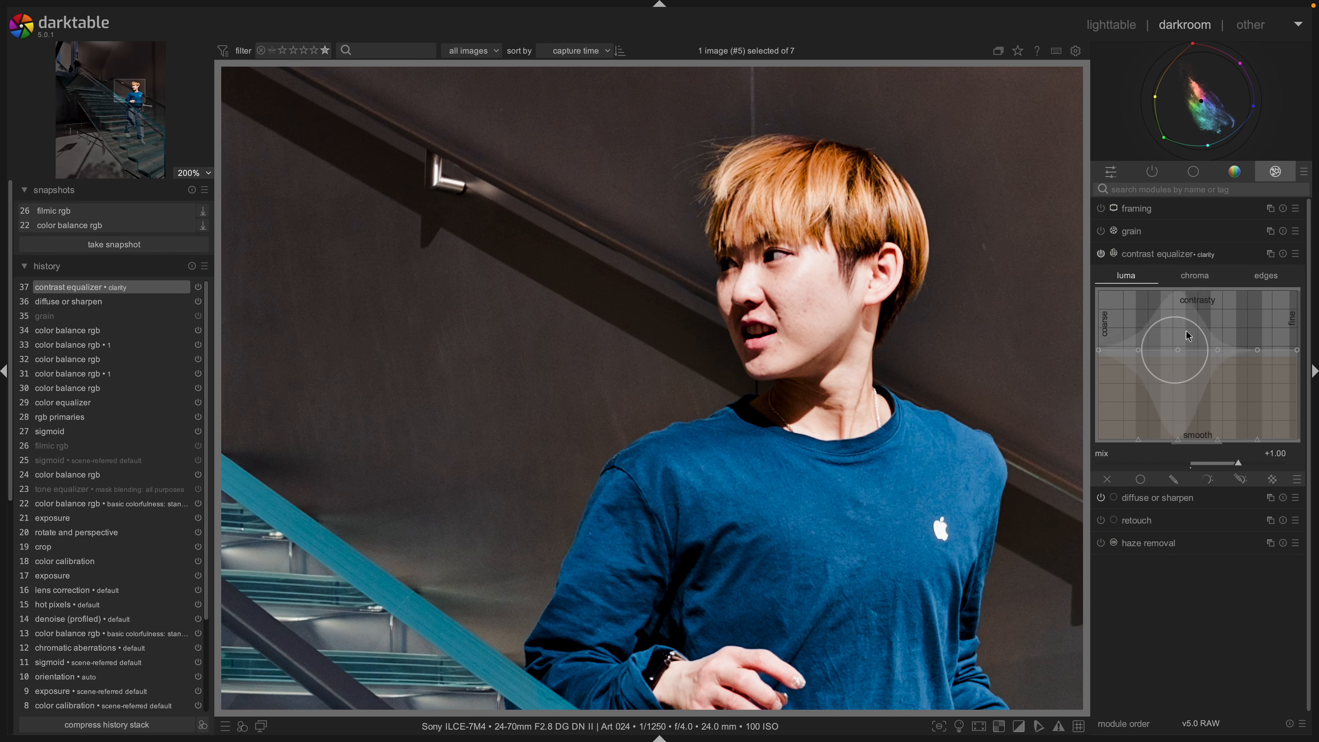
# Compare the man and the stairs with the contrast equalizer's clarity effect switched off and on.
pyautogui.scroll(-2, 768, 391)
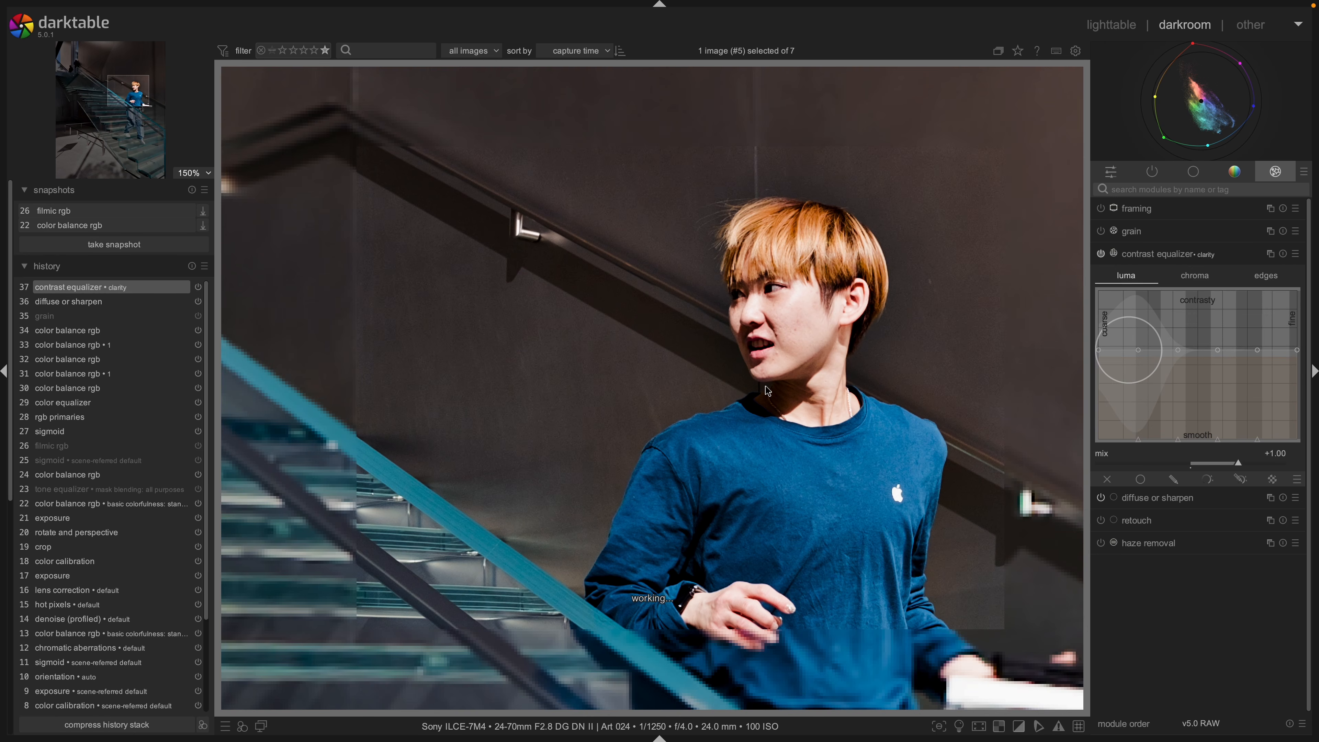
pyautogui.moveTo(808, 430); pyautogui.dragTo(787, 380)
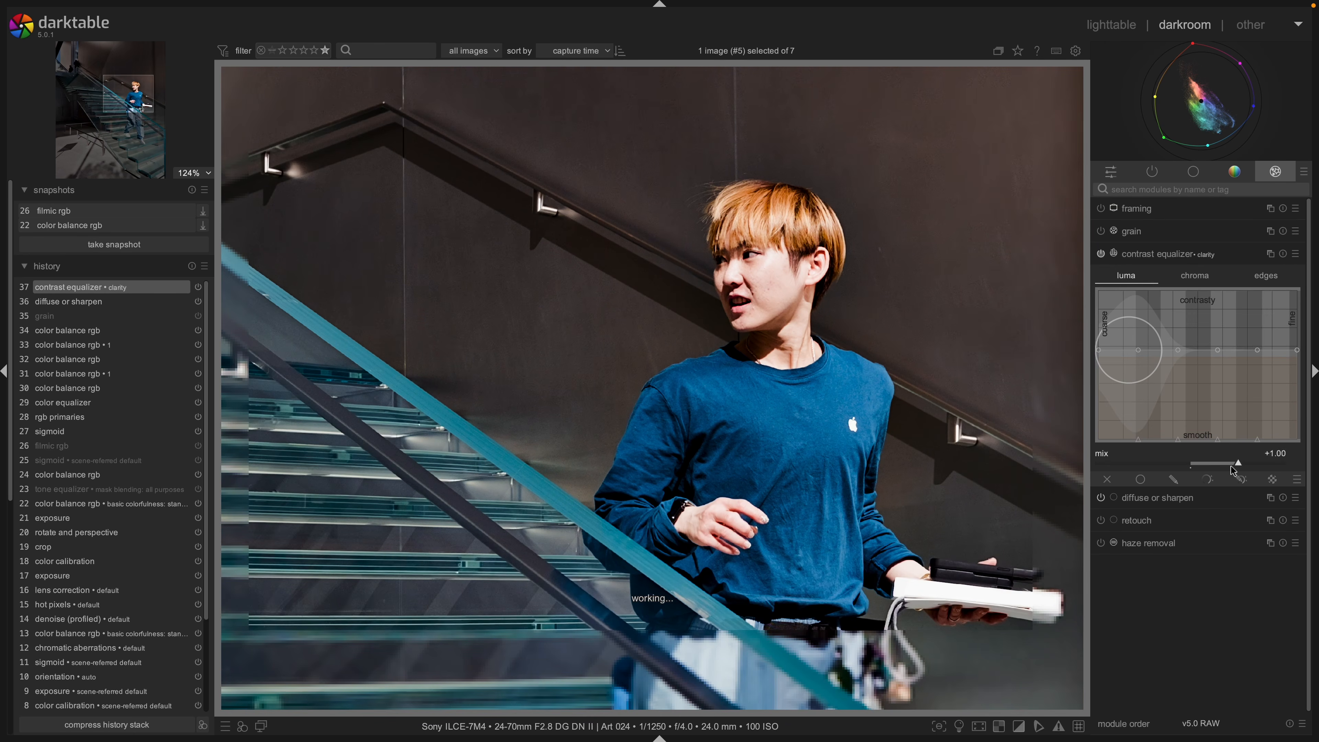
pyautogui.click(1101, 255)
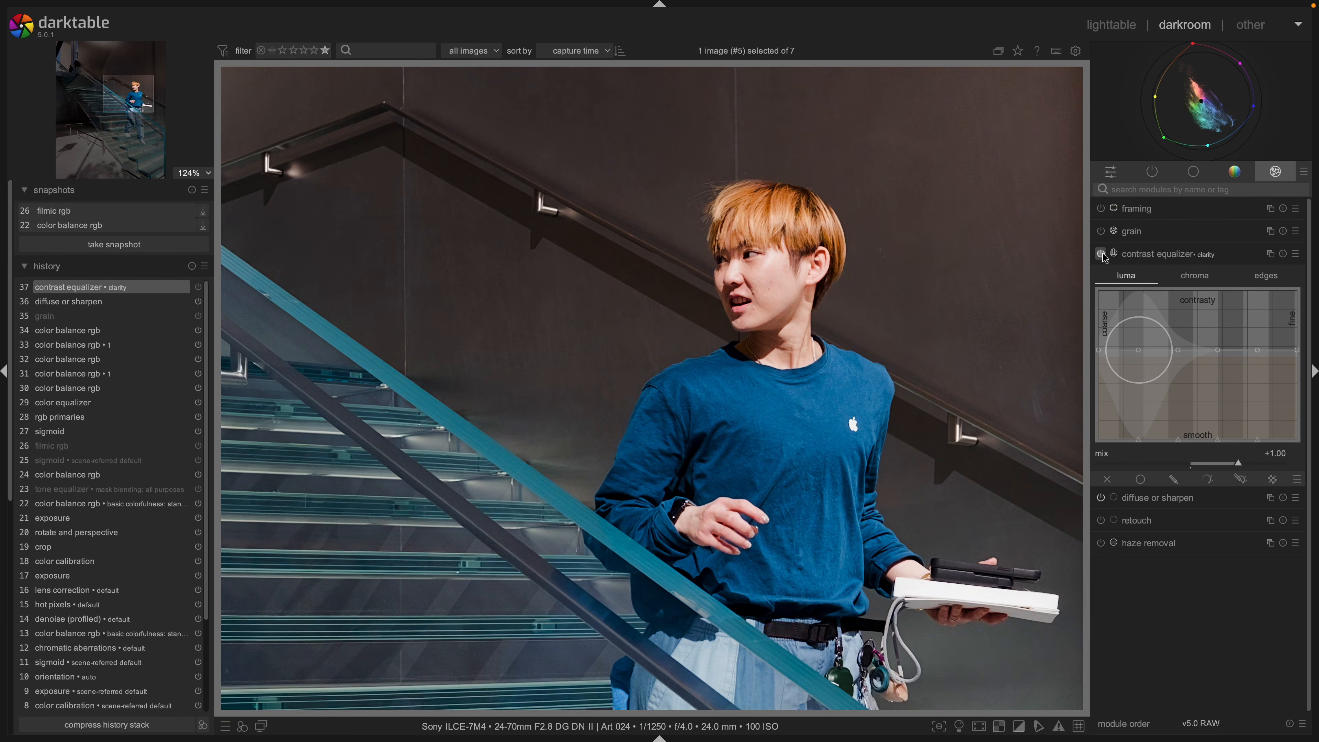
pyautogui.click(1102, 255)
pyautogui.click(1101, 254)
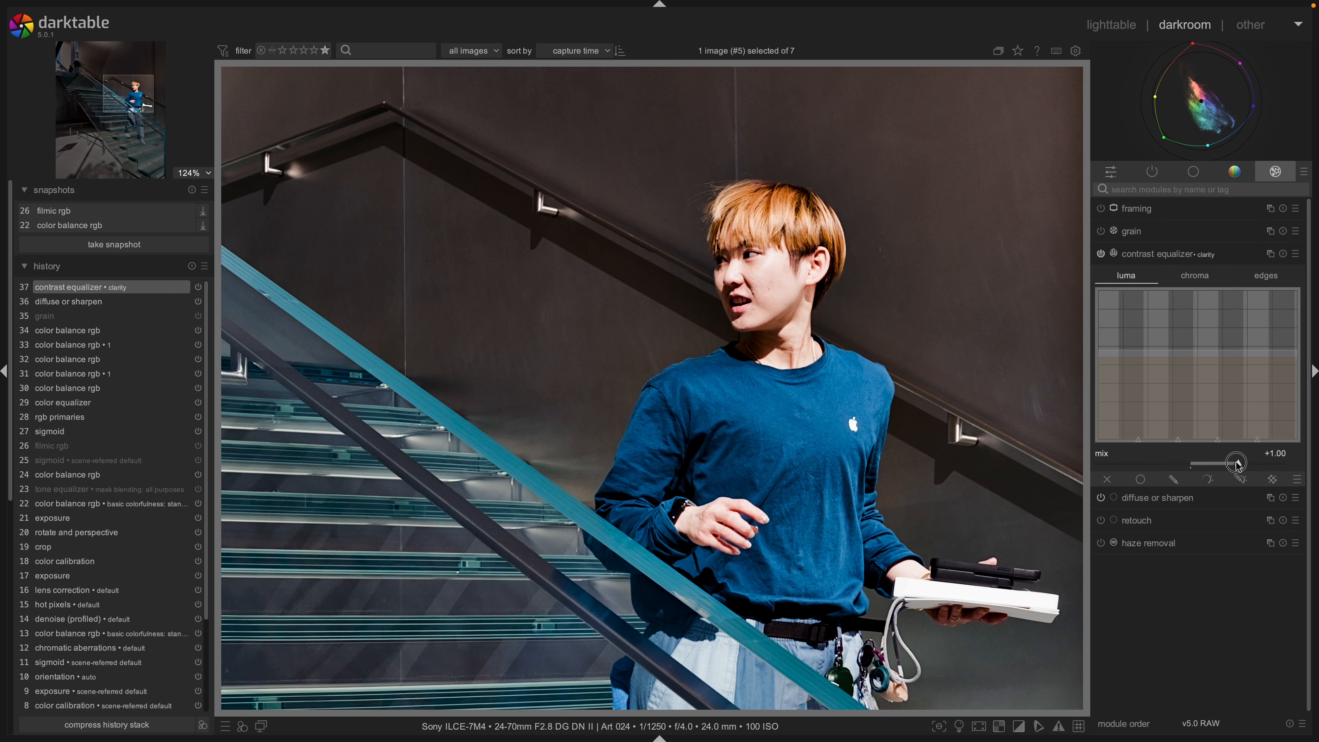
# Try the contrast equalizer mix at +0.27 and +0.68, toggling the module to compare.
pyautogui.moveTo(1238, 463); pyautogui.dragTo(1204, 462)
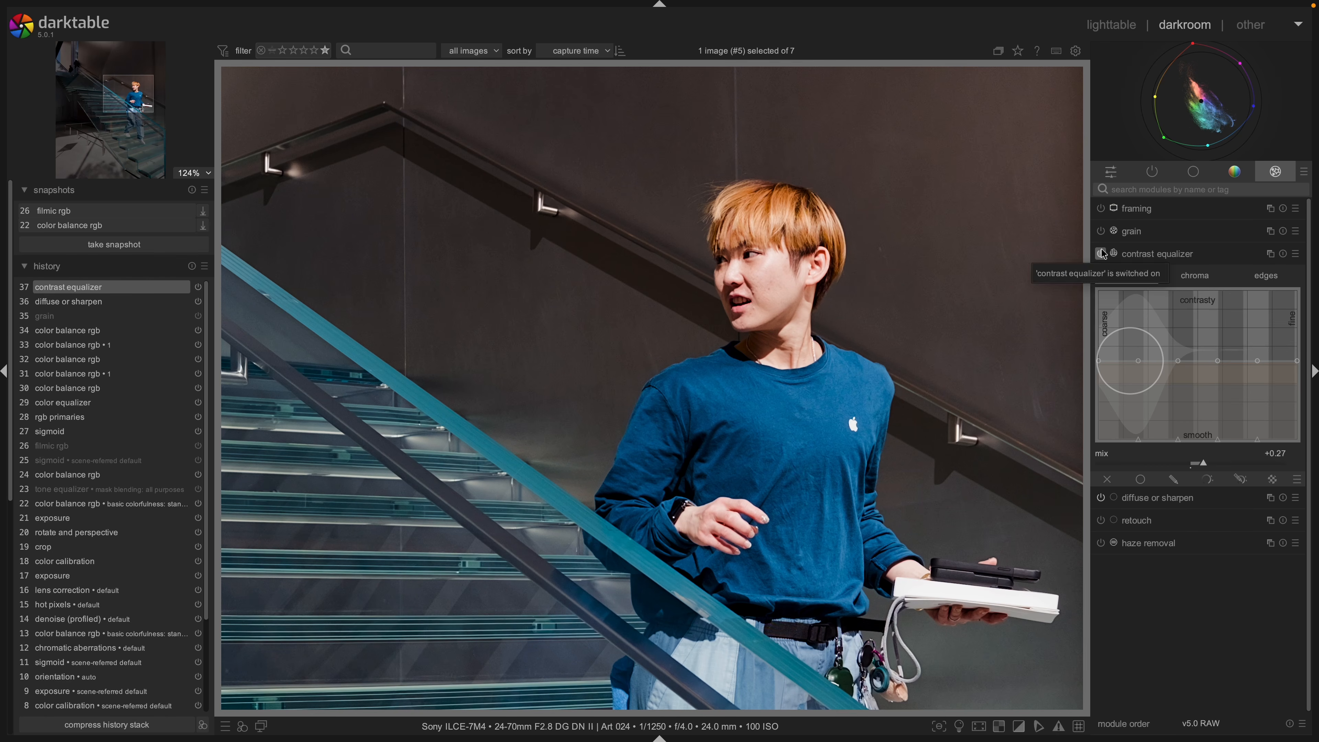
pyautogui.moveTo(1200, 463); pyautogui.dragTo(1223, 462)
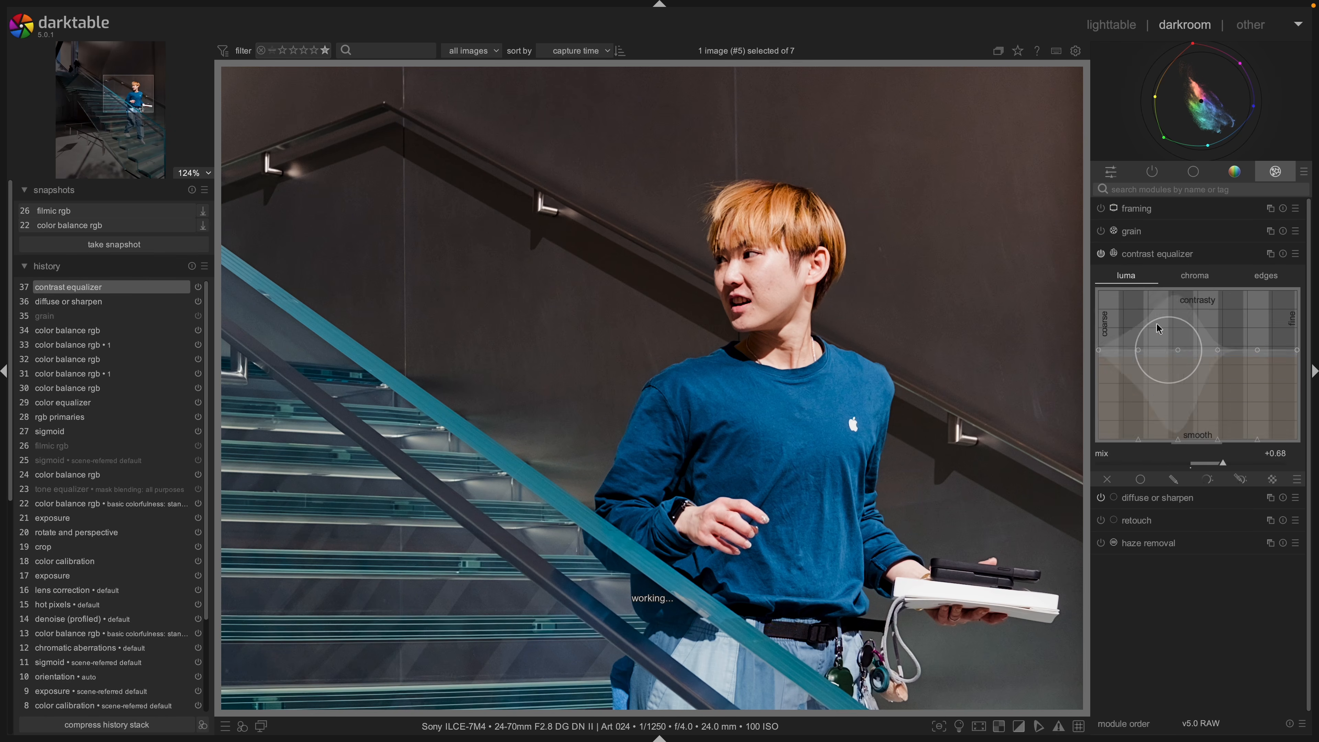
pyautogui.click(1101, 255)
# Try the negative contrast equalizer mix values -0.71, -1.64 and -0.63, and reset the module to its defaults.
pyautogui.moveTo(1221, 469); pyautogui.dragTo(1159, 465)
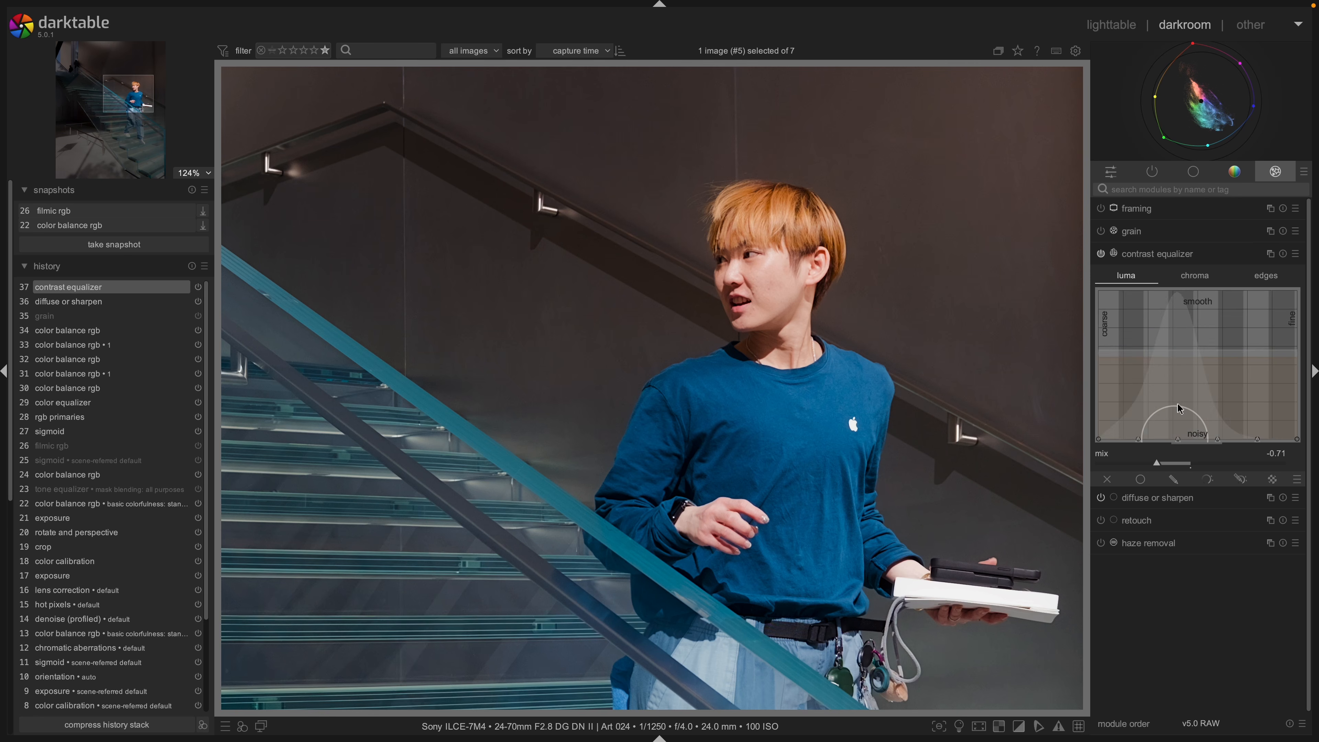
pyautogui.moveTo(1158, 461); pyautogui.dragTo(1111, 462)
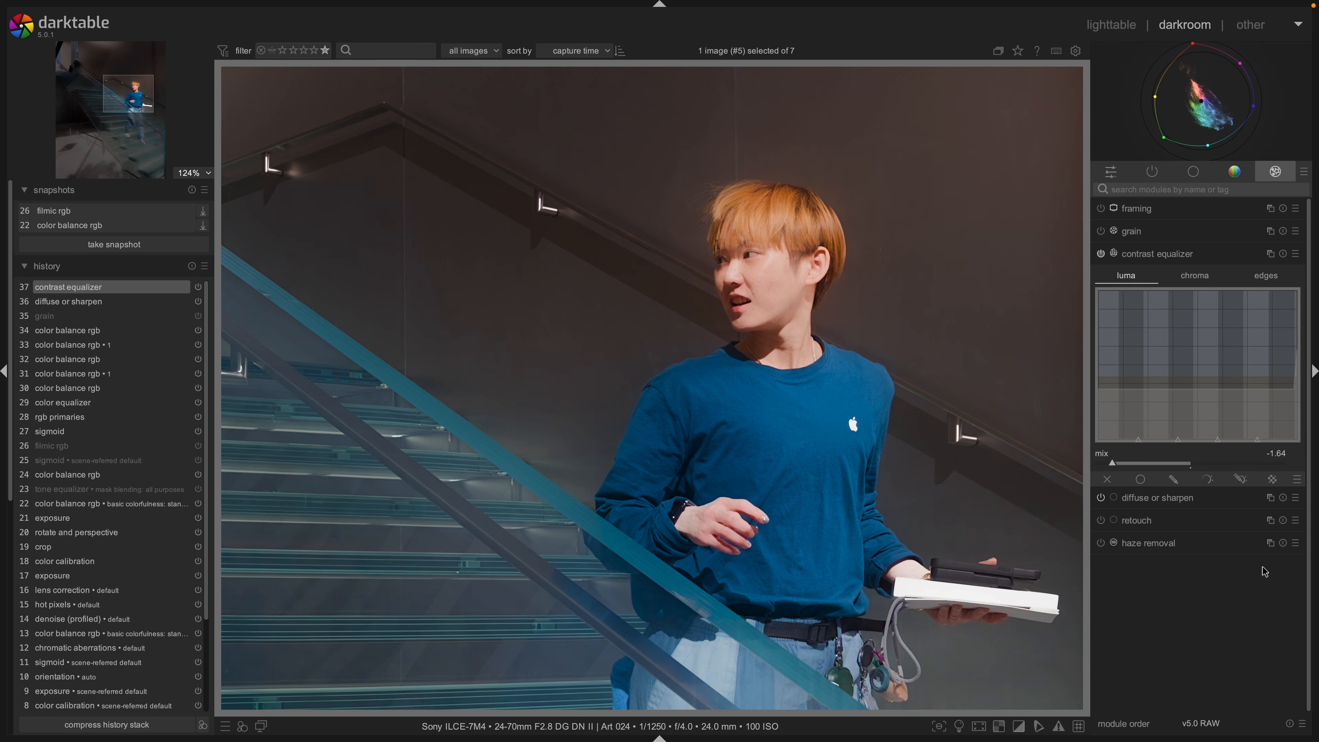
pyautogui.moveTo(1116, 462); pyautogui.dragTo(1162, 467)
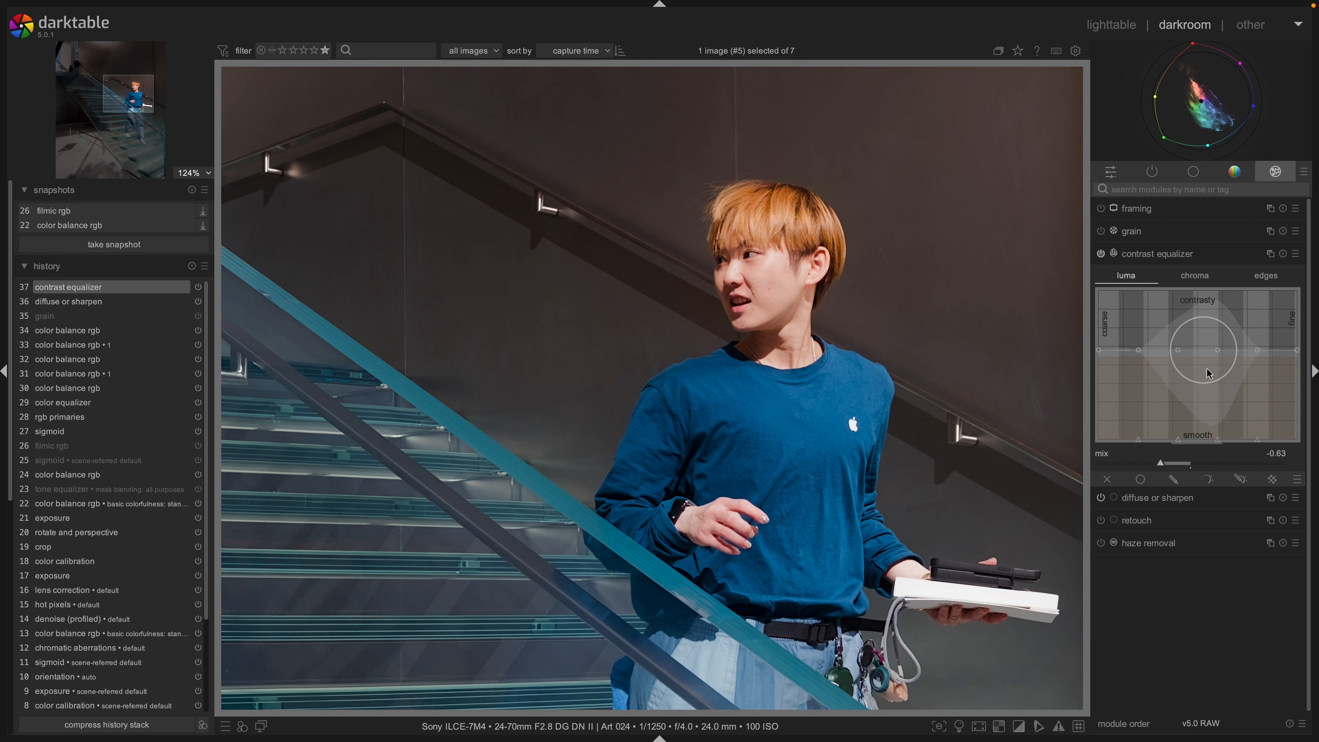
pyautogui.click(1282, 254)
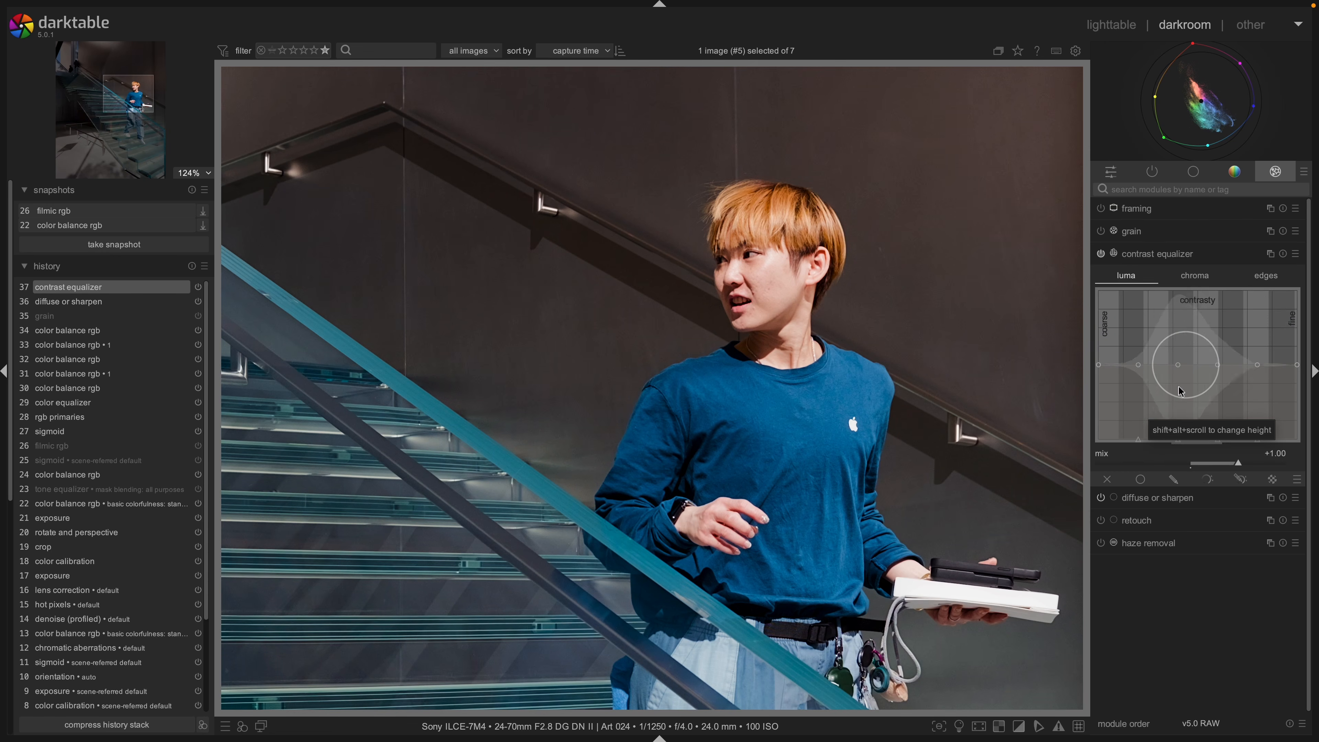
# Try adjusting the coarse part and raising the fine end of the luma curve, restoring the flat curve after each.
pyautogui.moveTo(1124, 375); pyautogui.dragTo(1119, 361)
pyautogui.doubleClick(1120, 361)
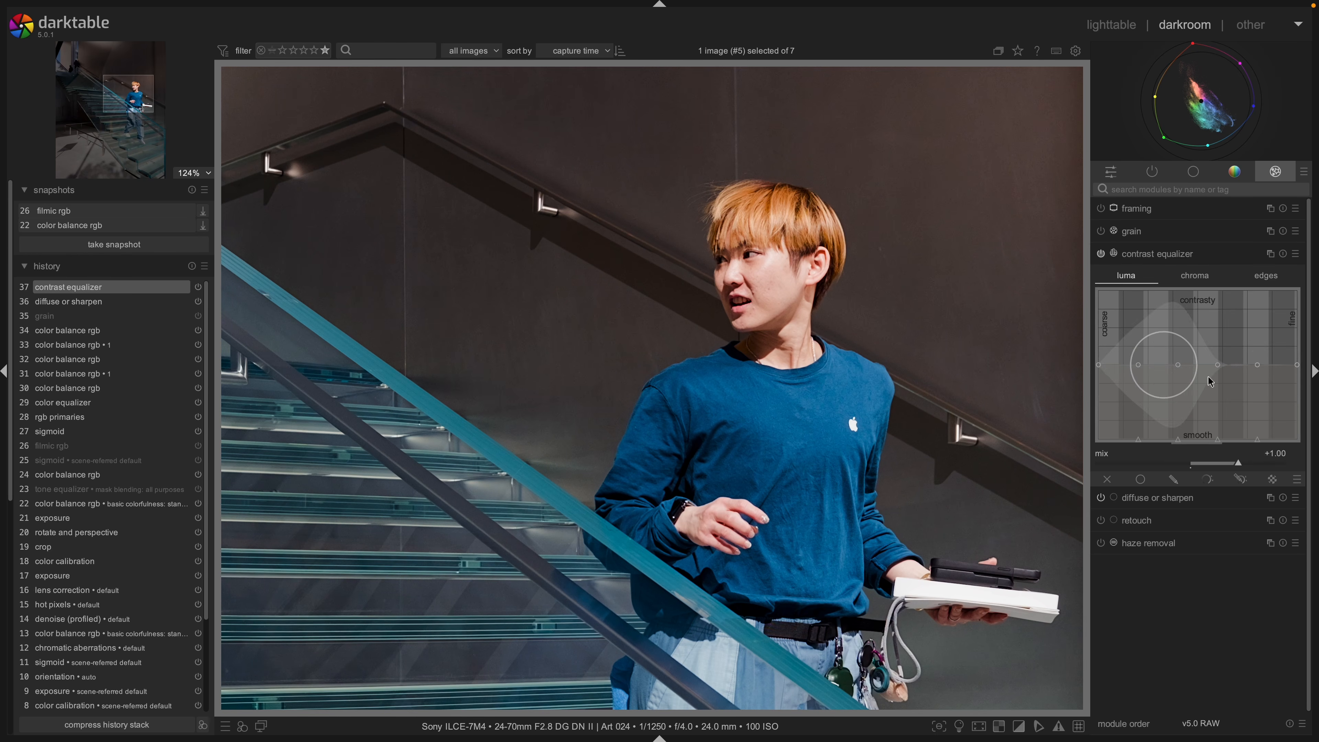
pyautogui.moveTo(1298, 370); pyautogui.dragTo(1305, 325)
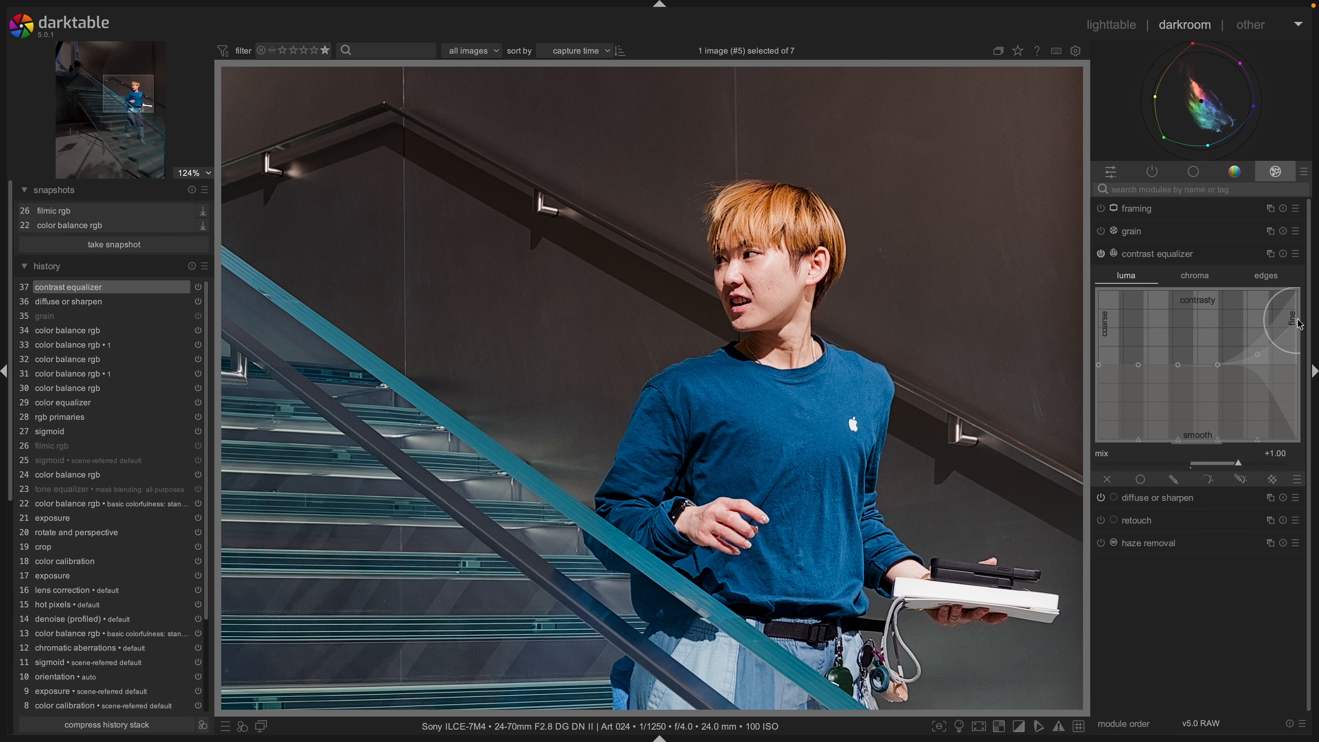
pyautogui.moveTo(1299, 321); pyautogui.dragTo(1298, 365)
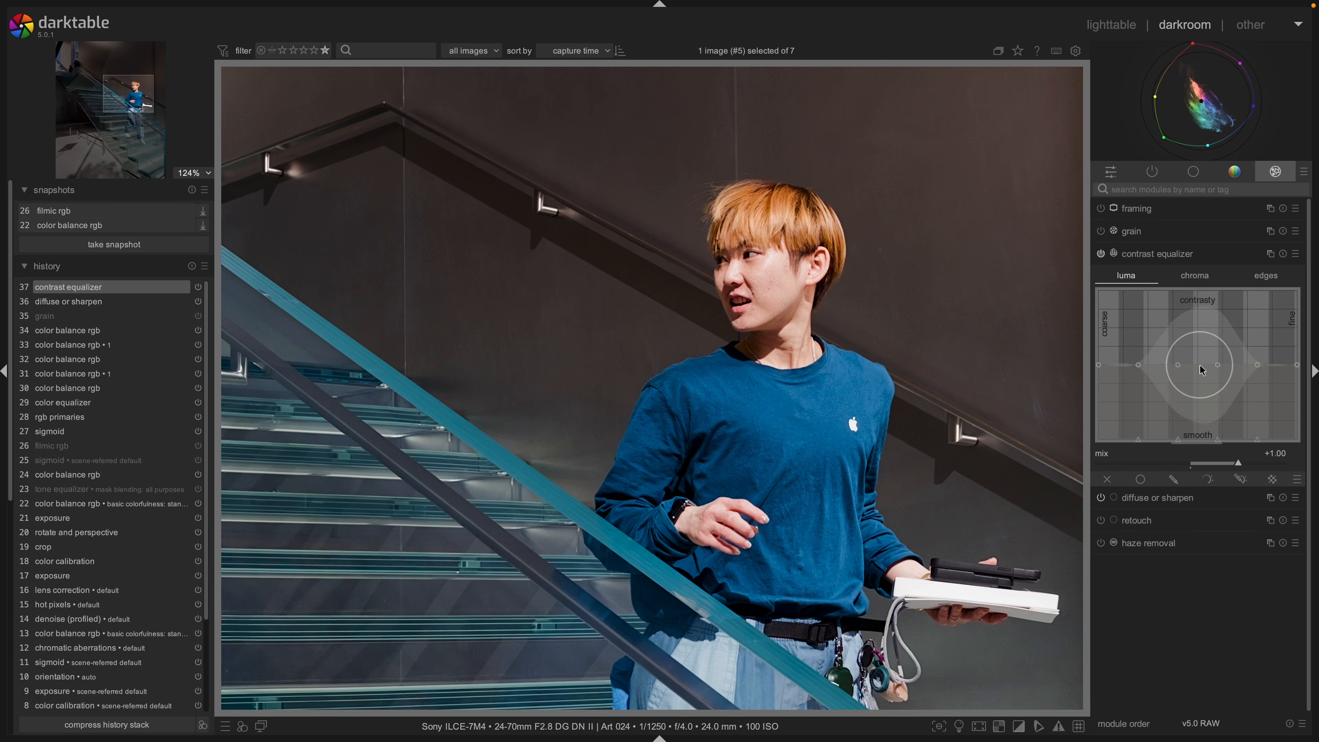
# Lower the coarse and middle part of the luma curve slightly, and compare the photo with the contrast equalizer off and on.
pyautogui.moveTo(1200, 362); pyautogui.dragTo(1112, 388)
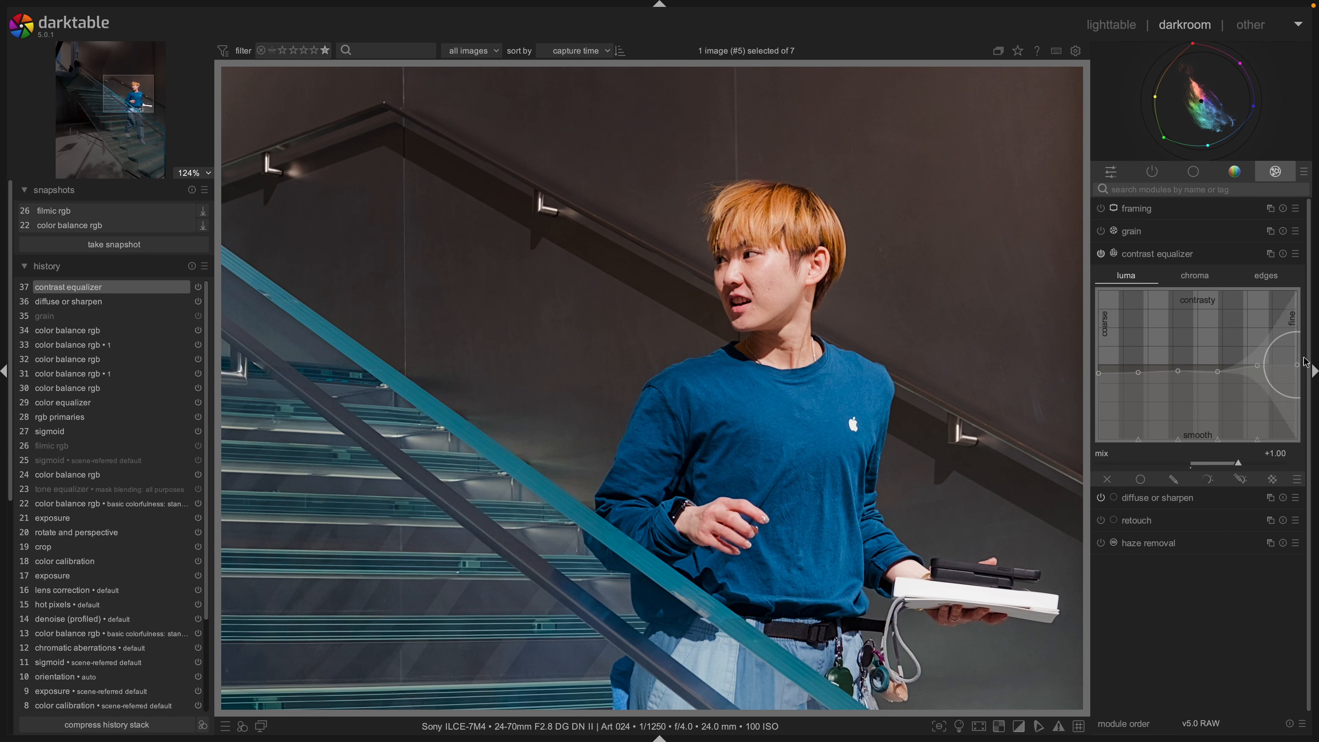
pyautogui.click(1100, 256)
pyautogui.click(1101, 256)
pyautogui.click(1100, 256)
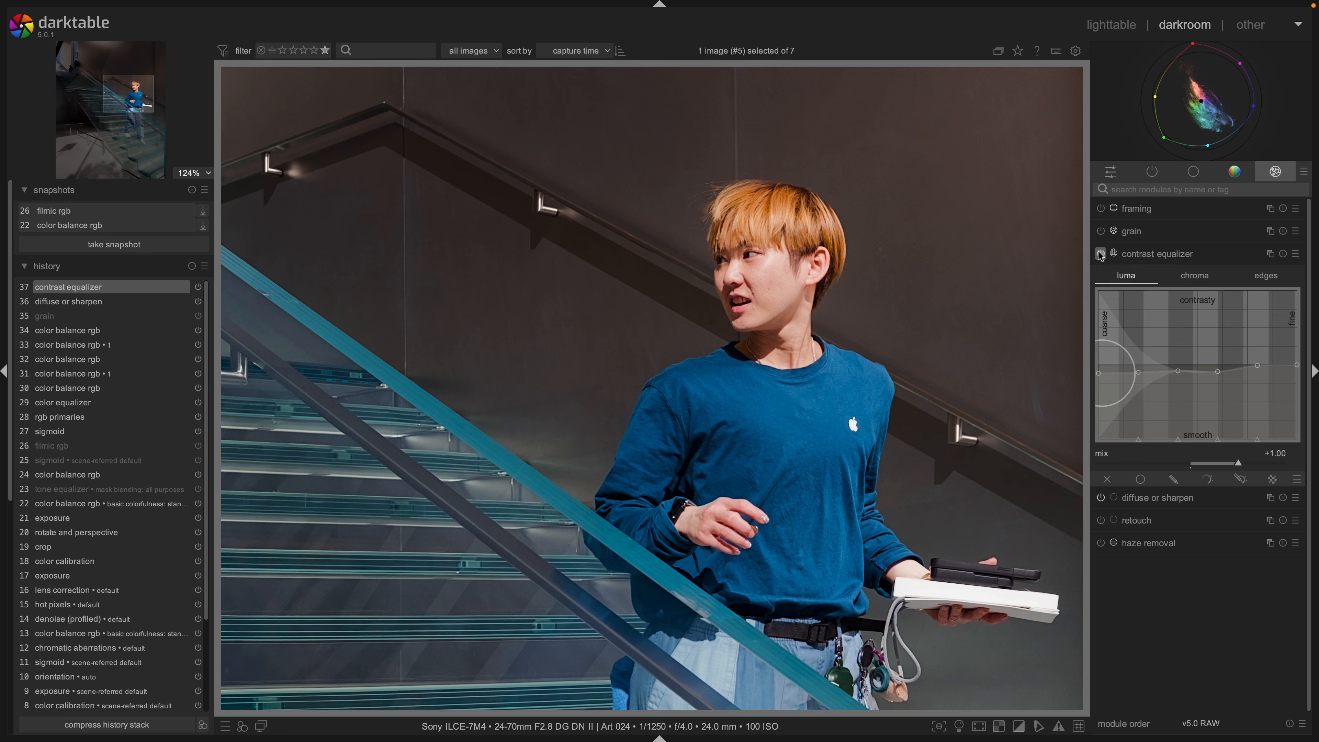
pyautogui.click(1100, 257)
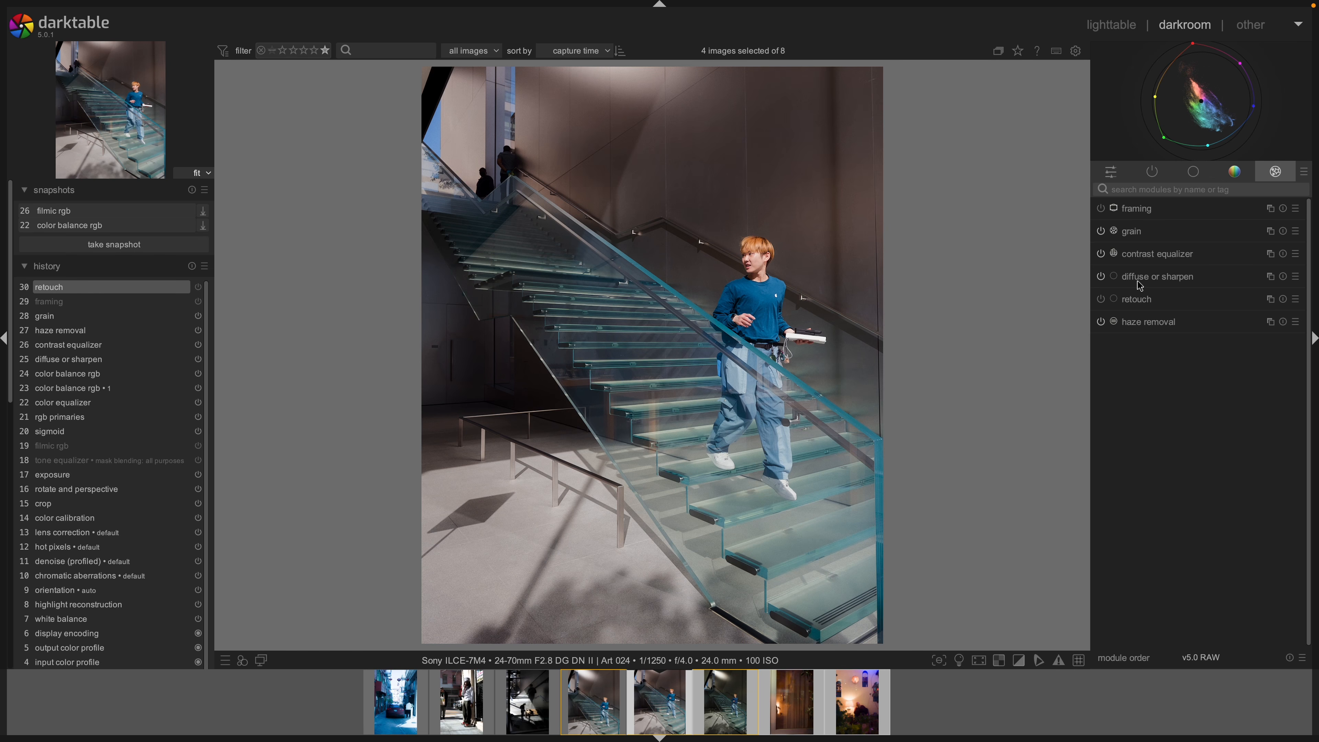
# Add a second instance of diffuse or sharpen with the bloom preset, and check its glow on the man at 100%.
pyautogui.rightClick(1269, 280)
pyautogui.rightClick(1186, 220)
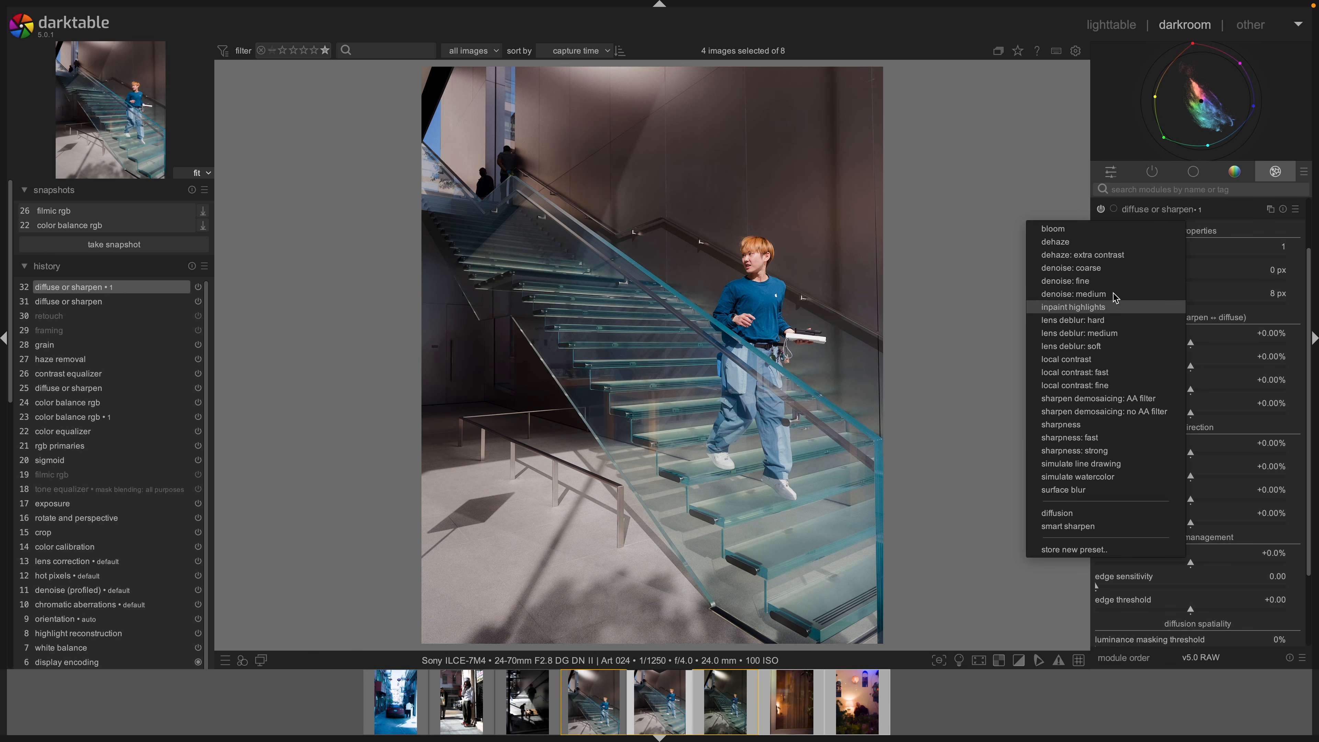
pyautogui.click(1095, 228)
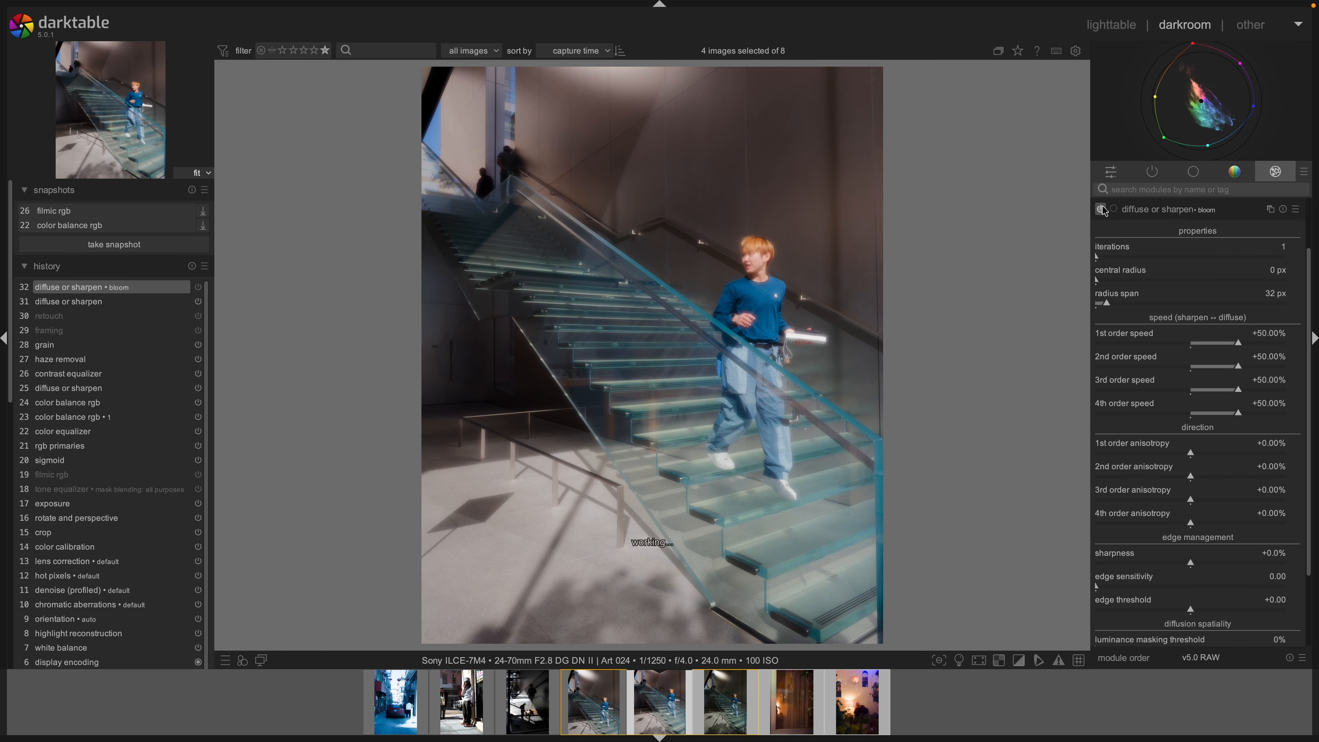
pyautogui.middleClick(760, 258)
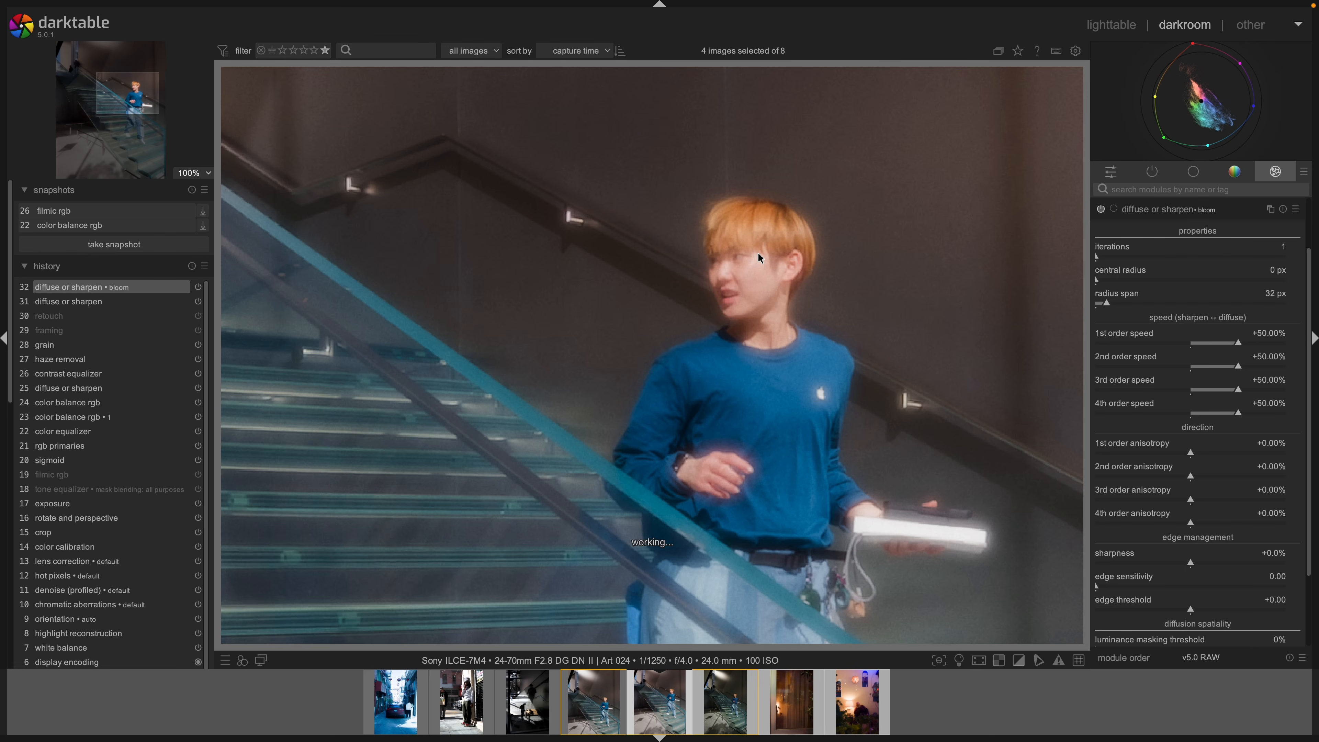
pyautogui.click(1102, 210)
# Blend the bloom instance of diffuse or sharpen uniformly and reduce its opacity to 43%.
pyautogui.scroll(-3, 1186, 343)
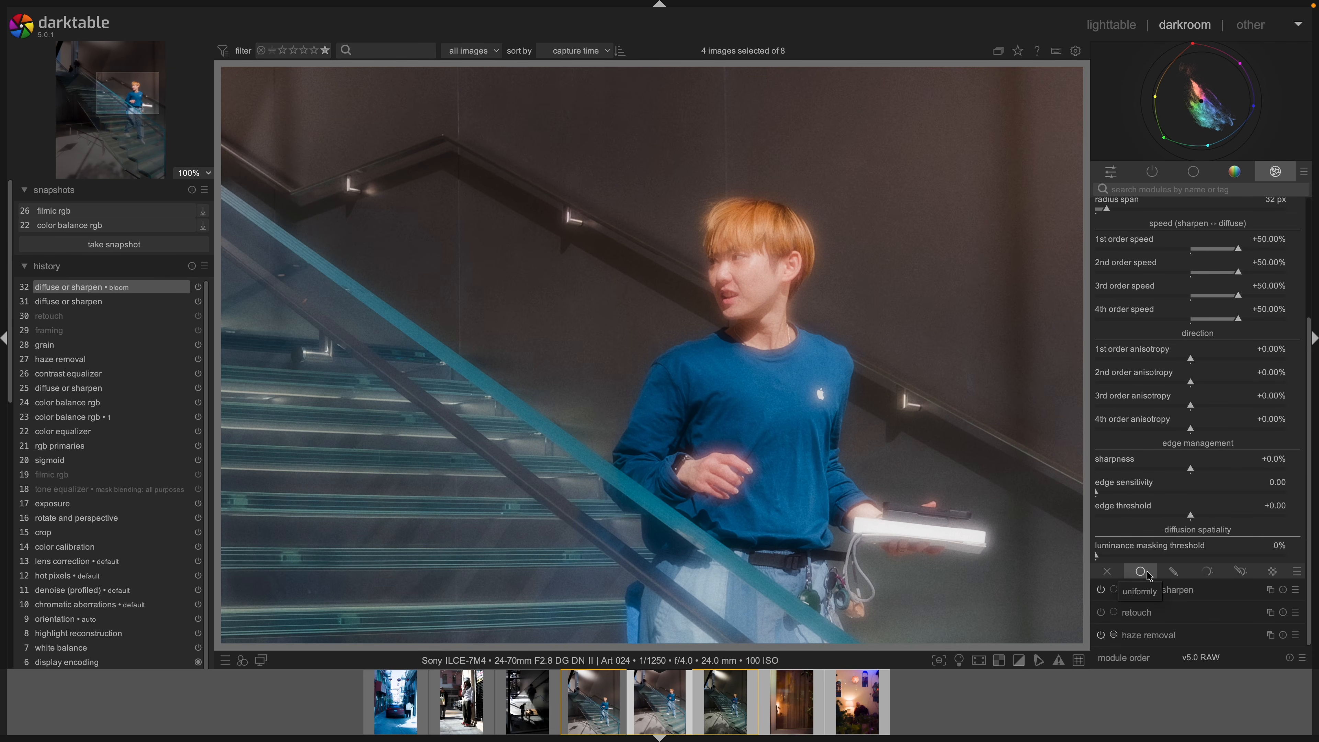
pyautogui.scroll(3, 1157, 429)
pyautogui.scroll(-3, 1154, 342)
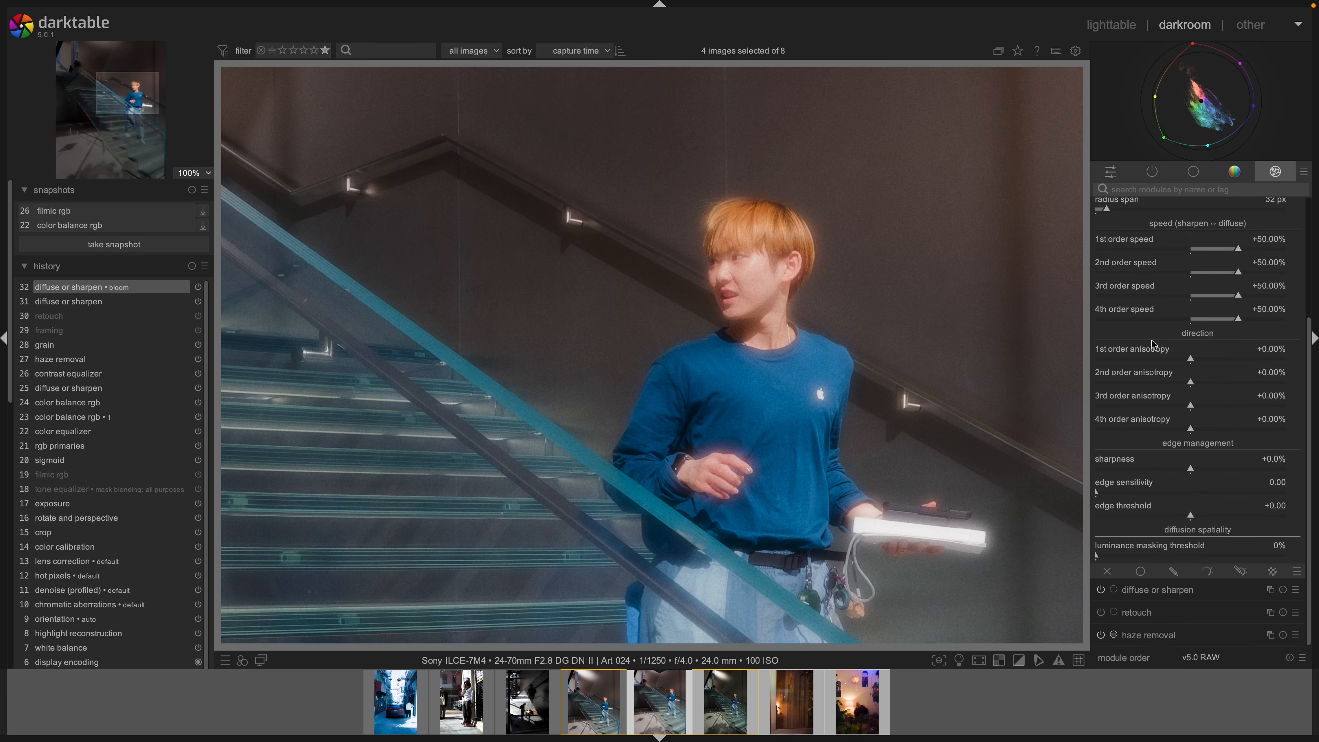
pyautogui.click(1134, 572)
pyautogui.moveTo(1243, 630); pyautogui.dragTo(1179, 631)
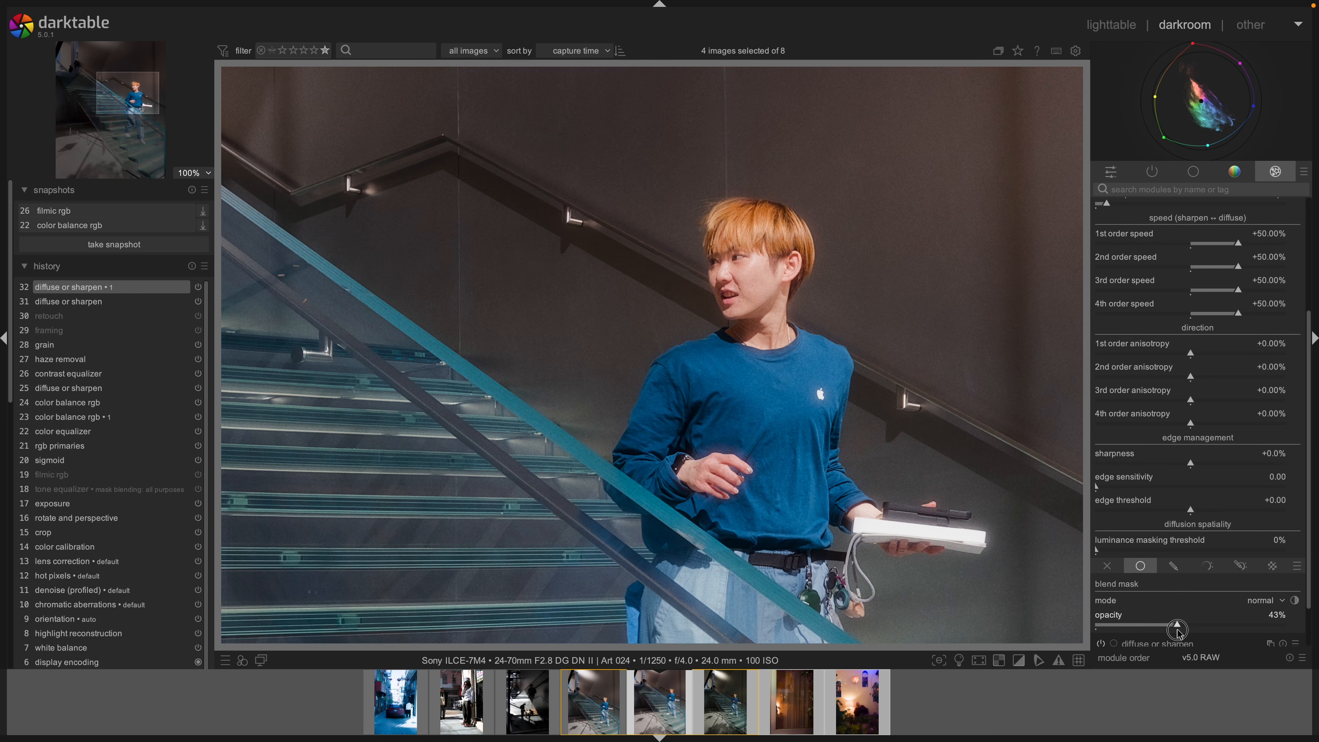
# Compare the close-up and the whole photo with the bloom instance of diffuse or sharpen off and on.
pyautogui.scroll(5, 1127, 364)
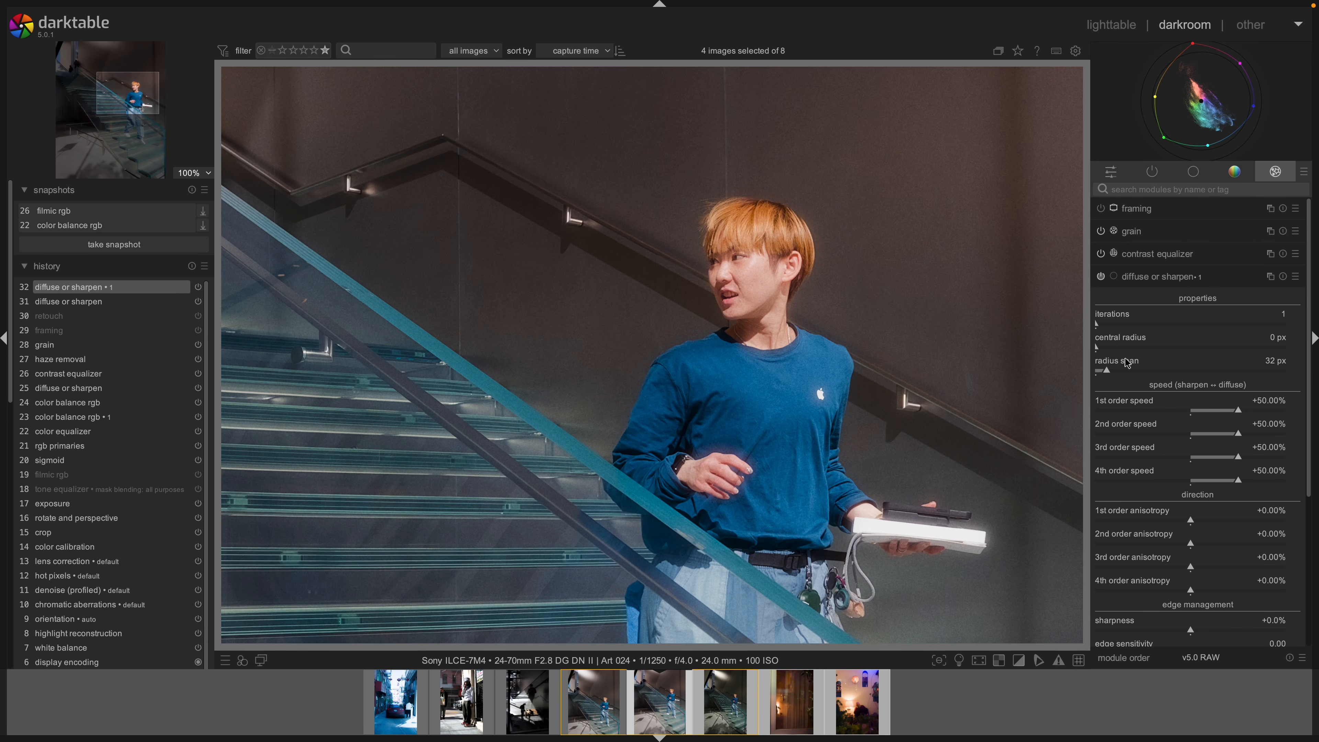
pyautogui.click(1102, 276)
pyautogui.click(1099, 277)
pyautogui.click(1097, 278)
pyautogui.middleClick(1040, 327)
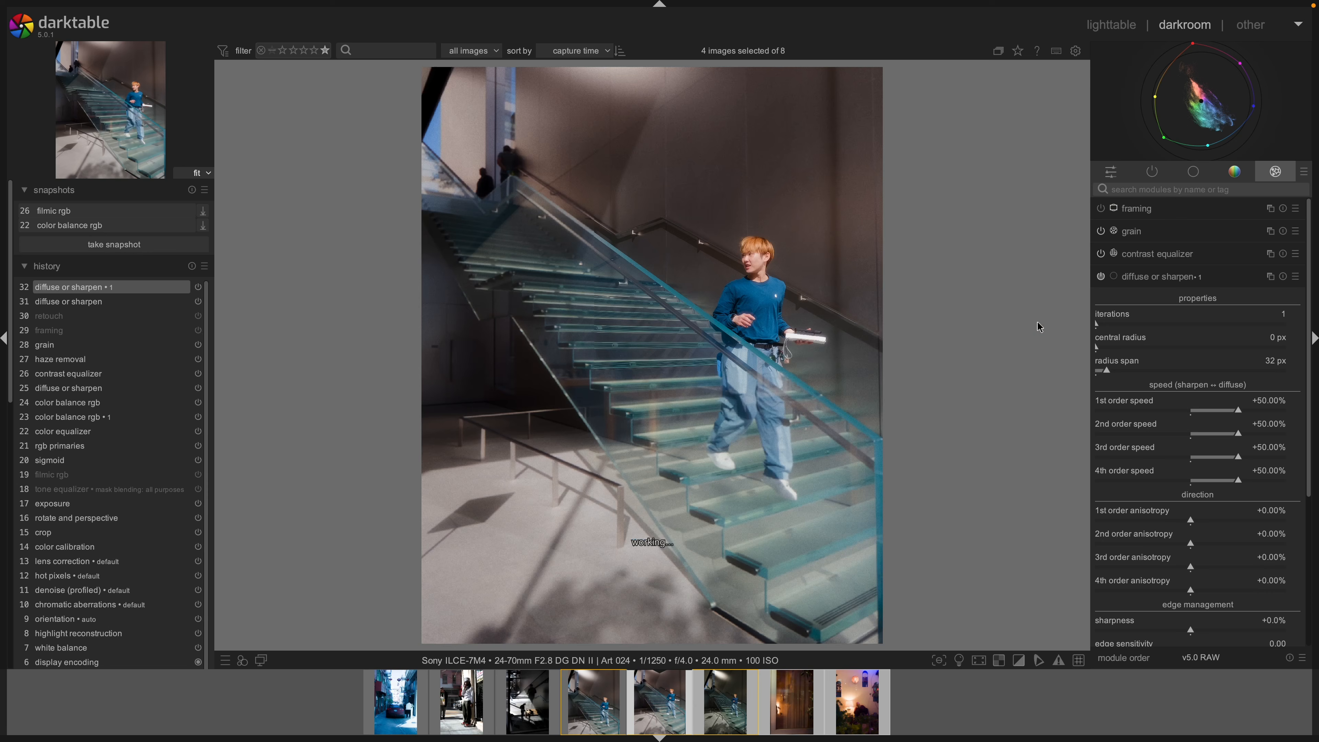
pyautogui.click(1101, 280)
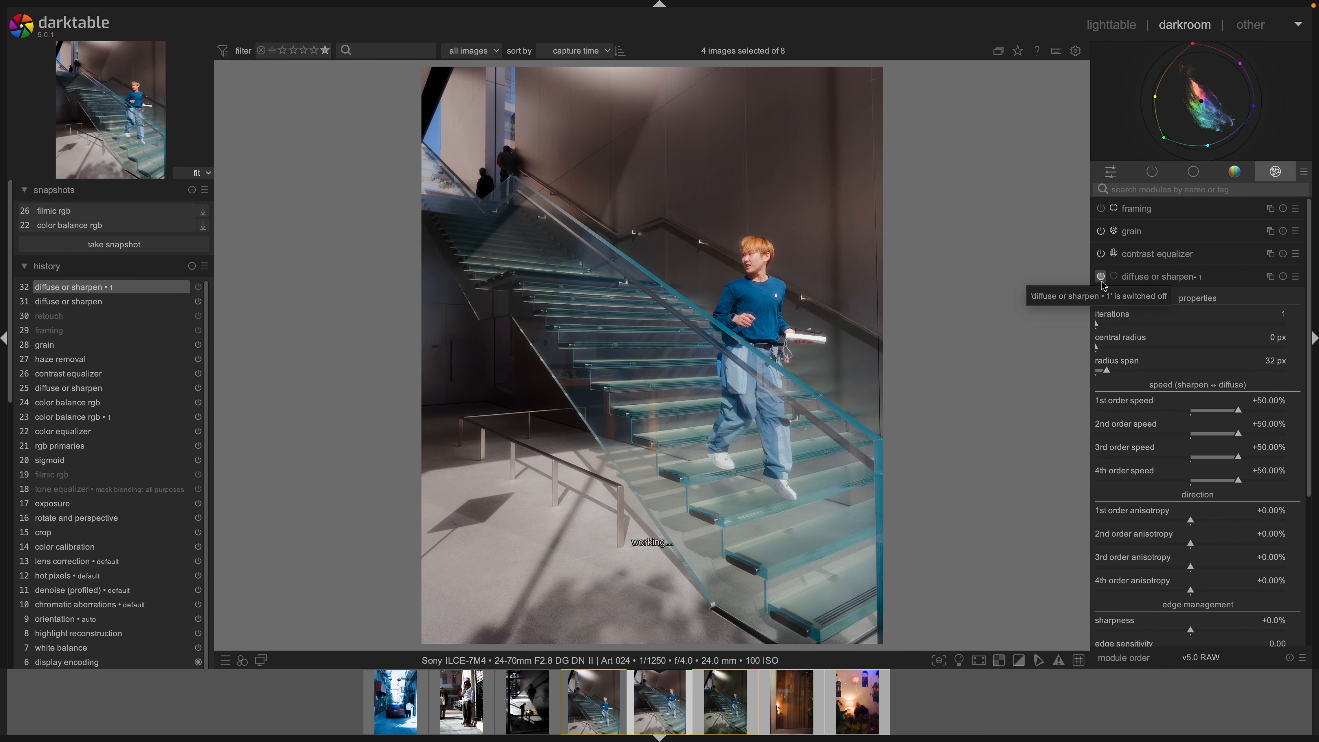
pyautogui.click(1102, 281)
pyautogui.click(1101, 281)
pyautogui.click(1102, 280)
# Lower the blend opacity of the bloom instance of diffuse or sharpen a little further.
pyautogui.scroll(-5, 1173, 519)
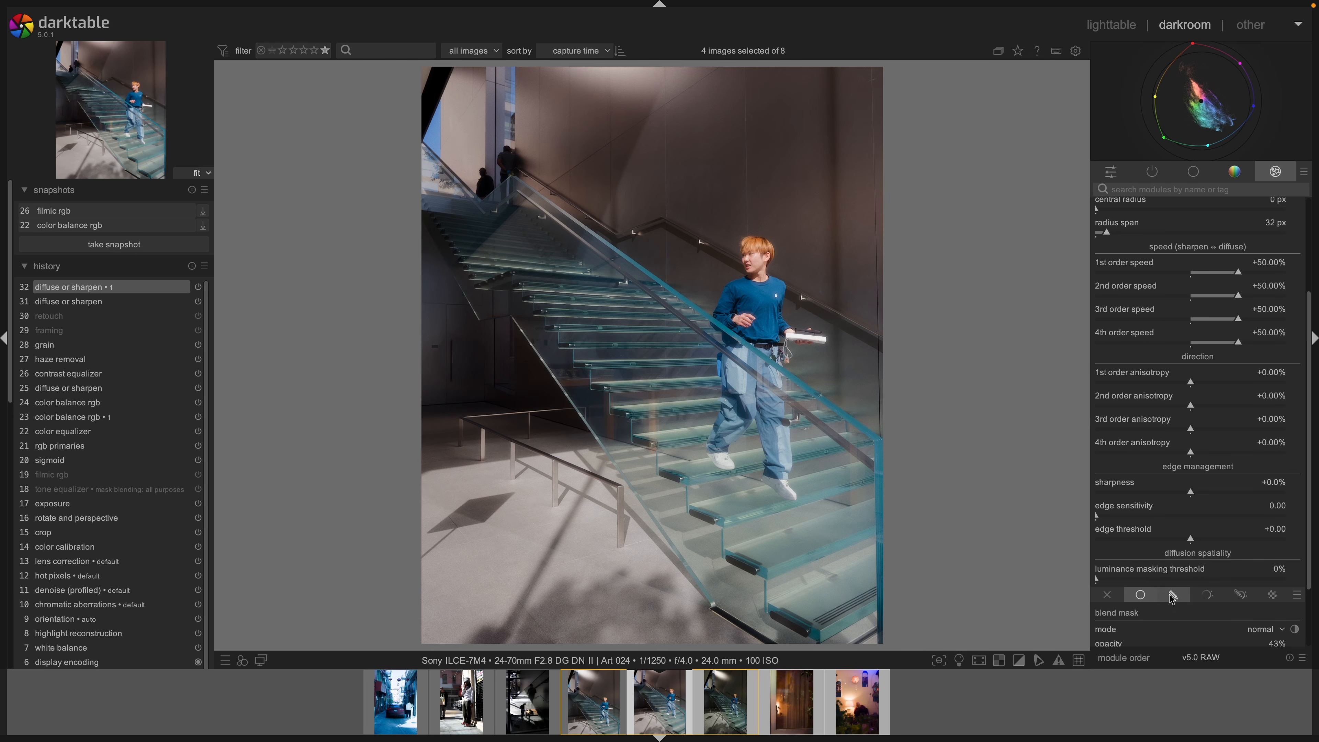
pyautogui.scroll(-2, 1171, 603)
pyautogui.moveTo(1162, 611); pyautogui.dragTo(1154, 612)
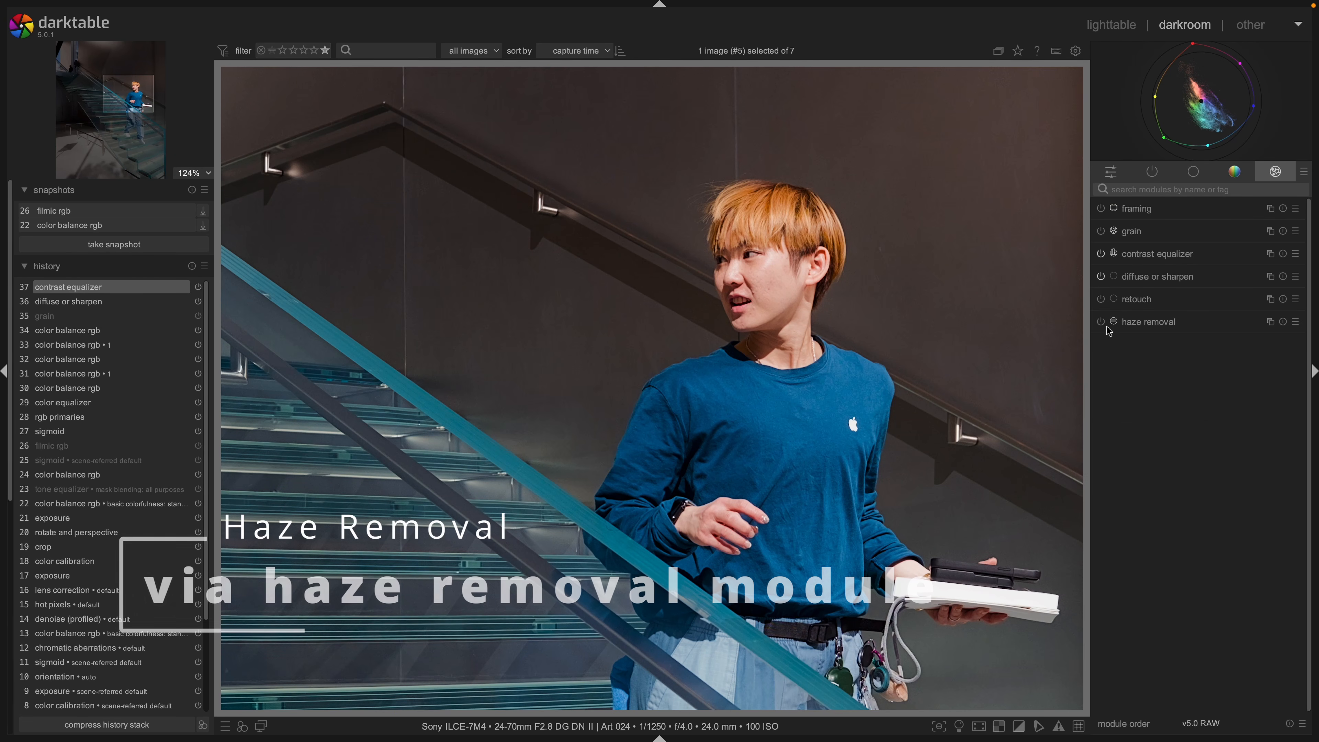
# Enable haze removal on the staircase photo and compare the whole image with the module off and on.
pyautogui.scroll(3, 897, 346)
pyautogui.scroll(-3, 904, 345)
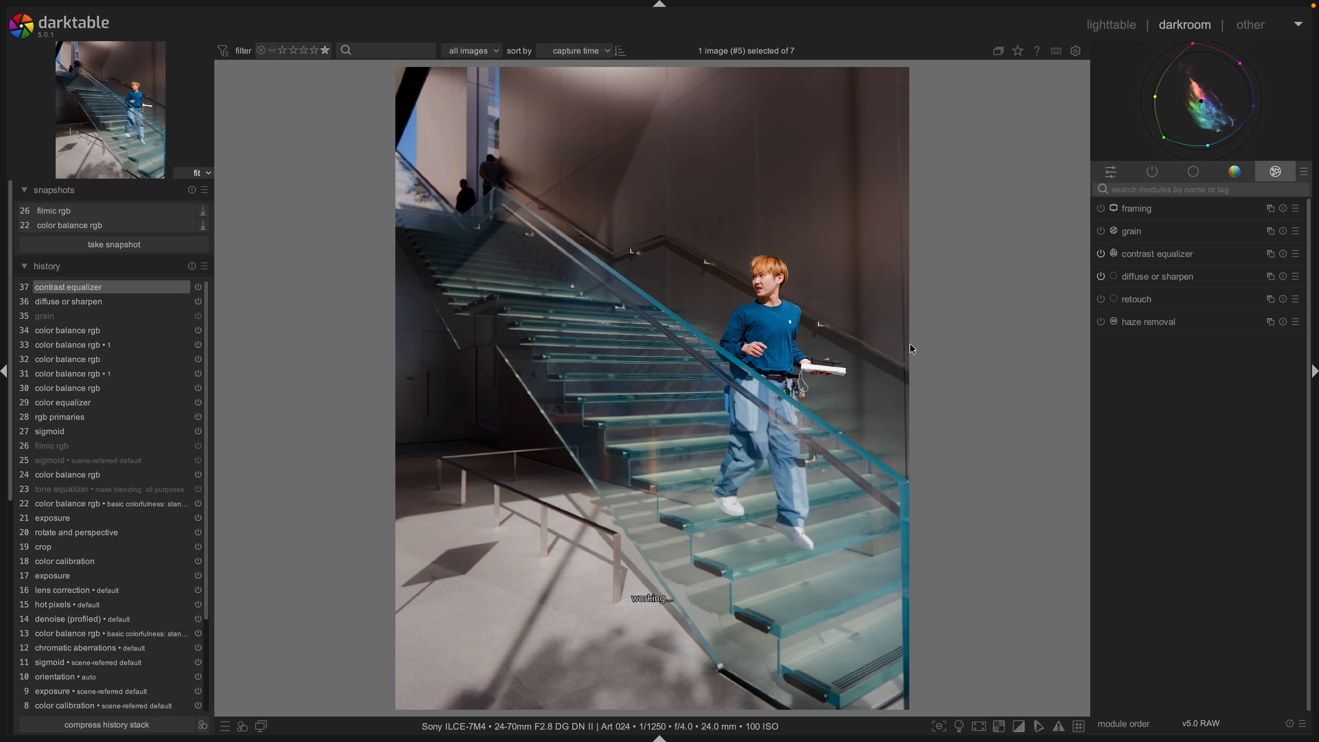
pyautogui.click(1100, 321)
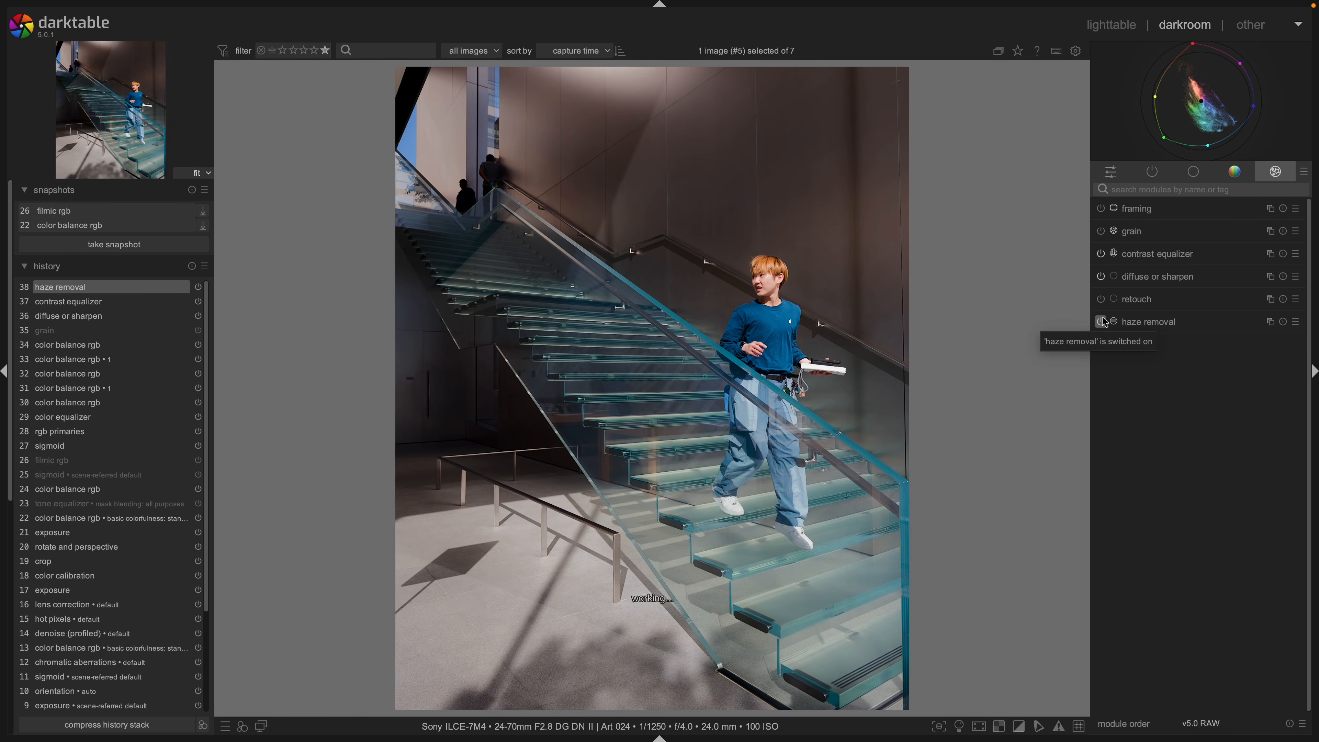
pyautogui.click(1101, 322)
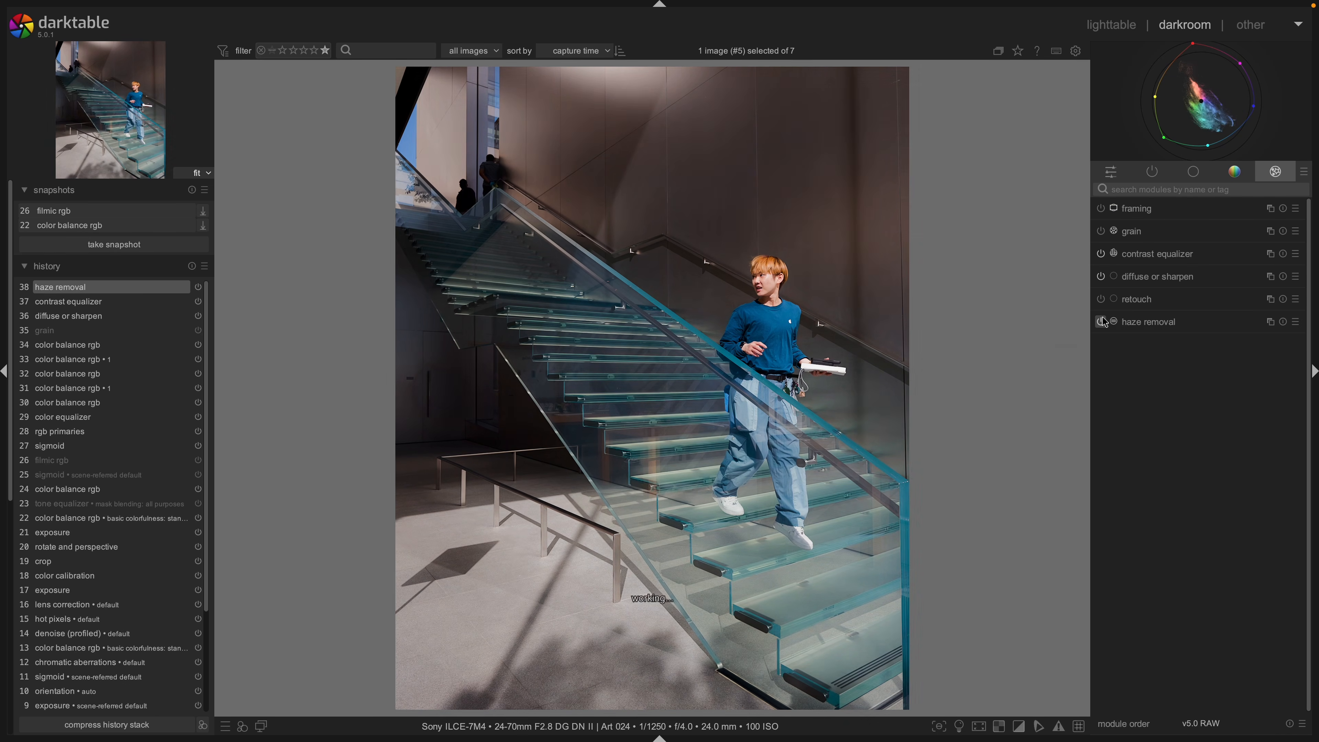
pyautogui.click(1100, 322)
pyautogui.click(1100, 321)
pyautogui.click(1101, 321)
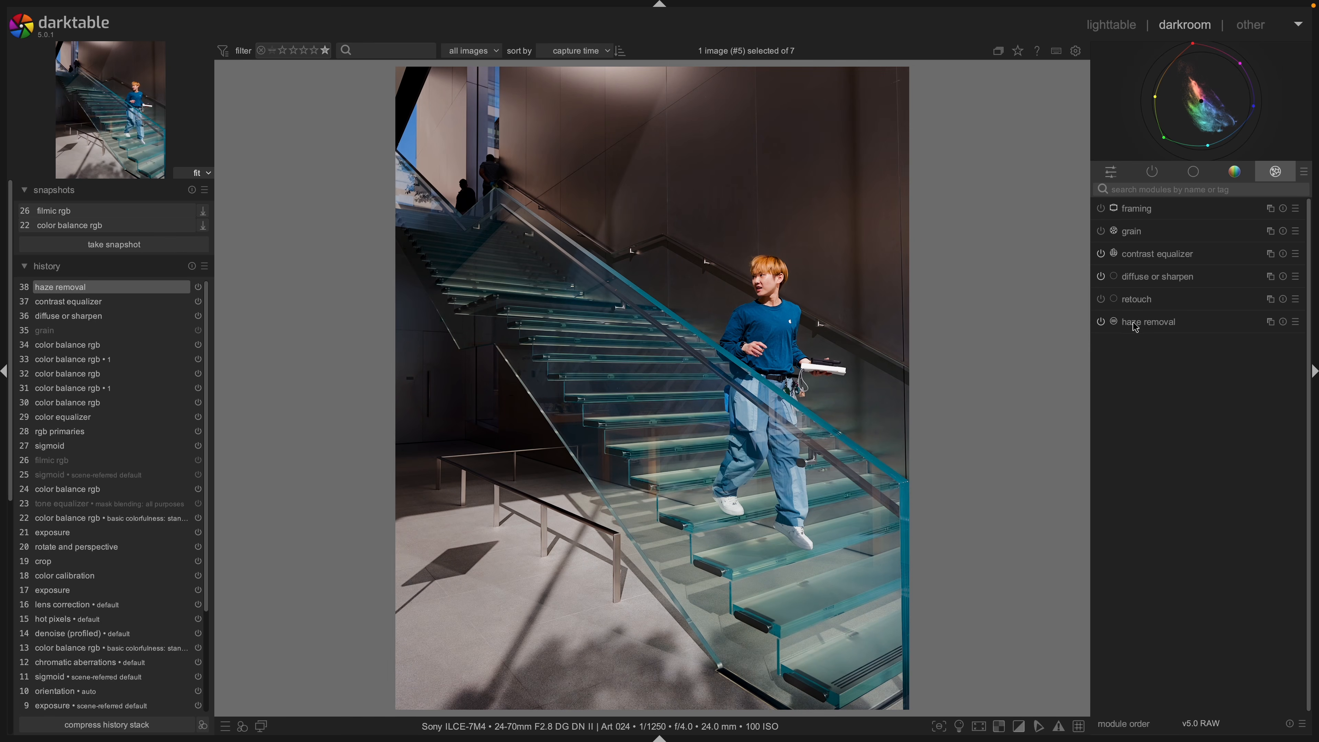
# Set the haze removal strength to -0.09 and collapse the module.
pyautogui.click(1155, 323)
pyautogui.moveTo(1183, 357)
pyautogui.mouseDown()
pyautogui.moveTo(1165, 355)
pyautogui.moveTo(1183, 357)
pyautogui.mouseUp()
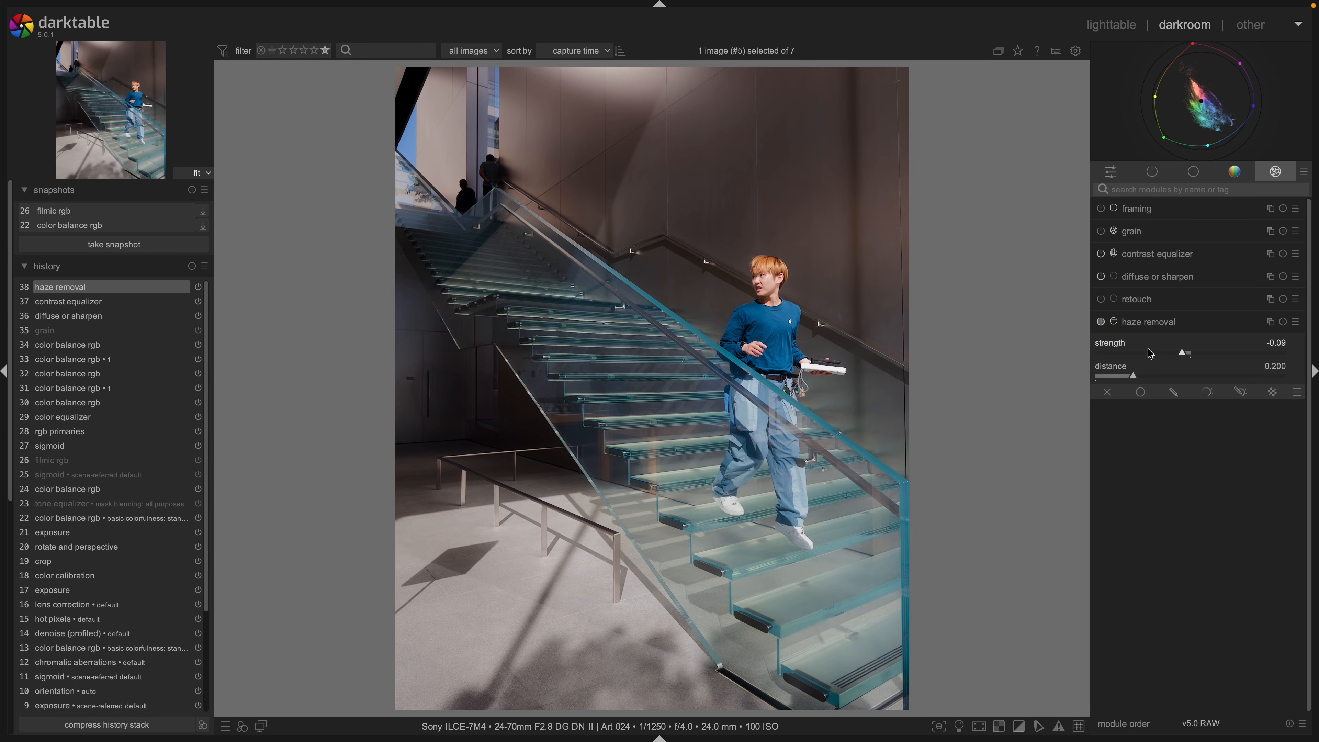
pyautogui.click(1153, 328)
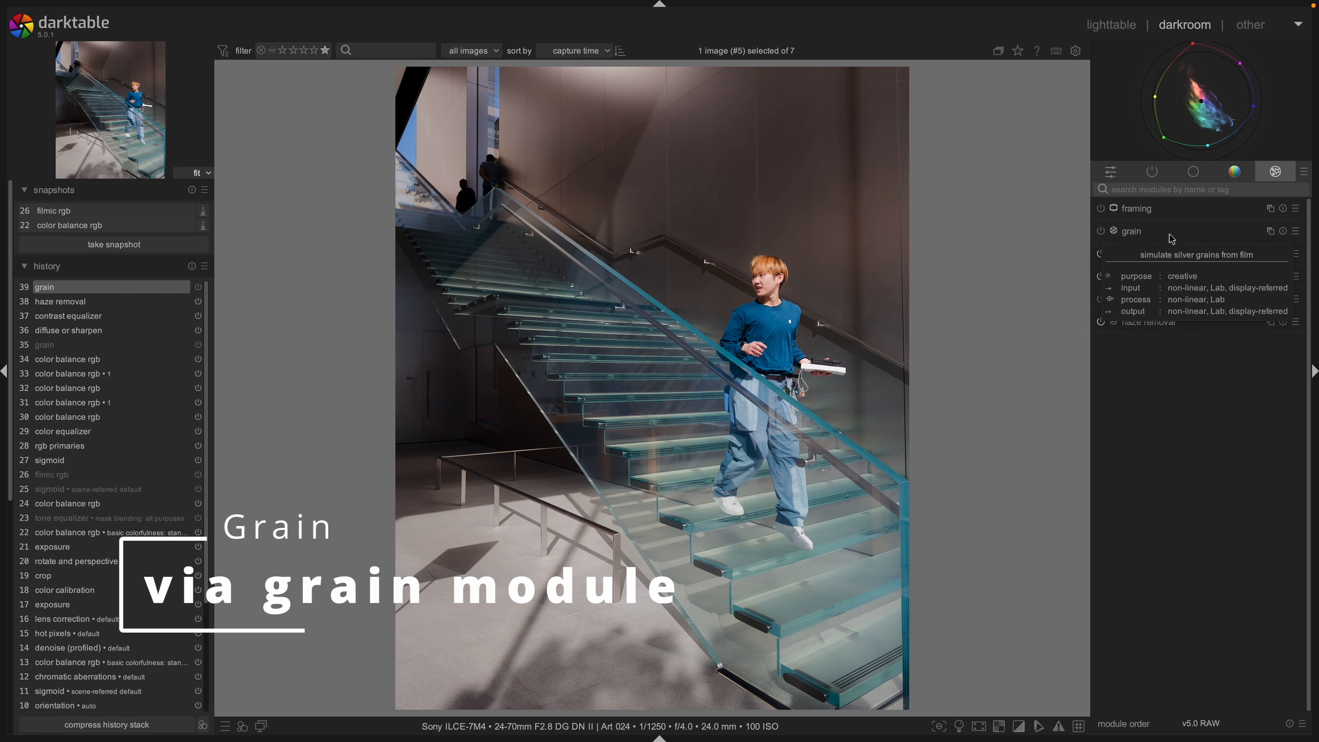
# Set the photo's grain to a coarseness of 640 ISO and a strength of 13.67%, with mid-tones bias at 100%.
pyautogui.click(1170, 235)
pyautogui.middleClick(805, 274)
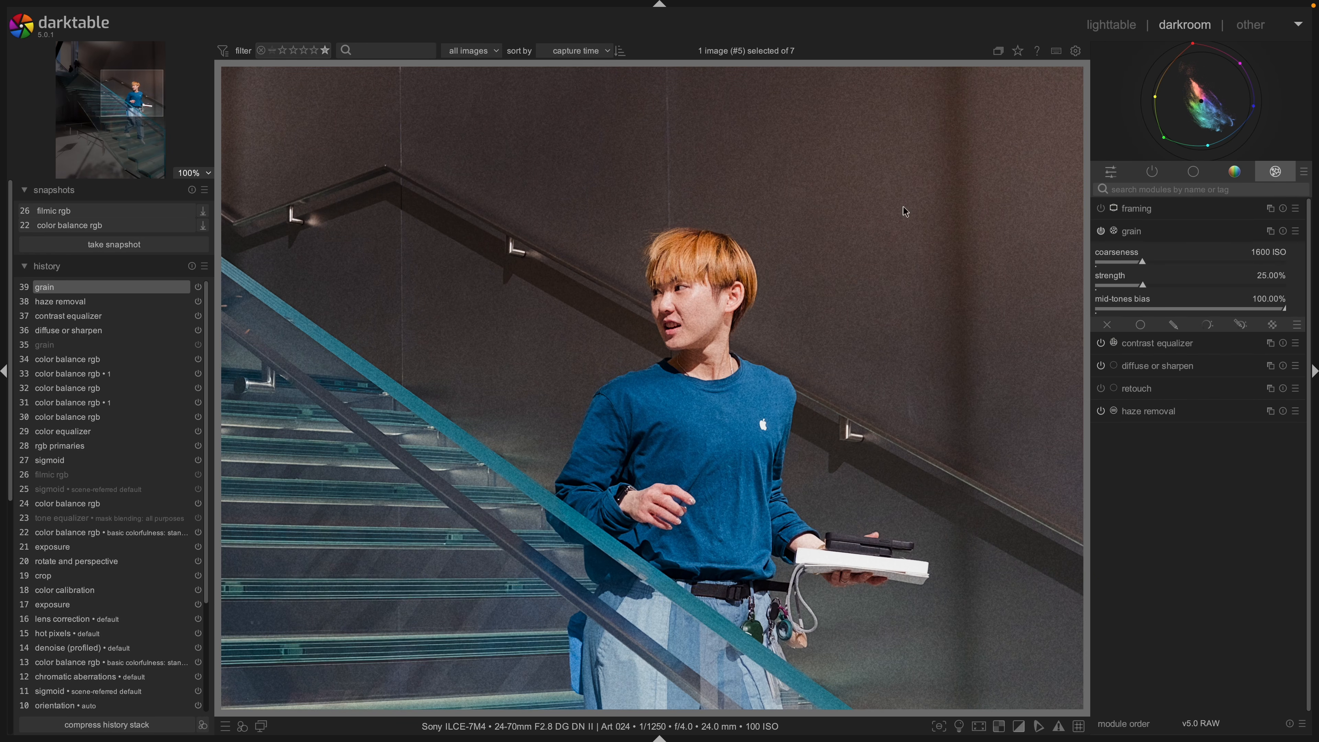
pyautogui.moveTo(1131, 260)
pyautogui.mouseDown()
pyautogui.moveTo(1246, 263)
pyautogui.moveTo(1131, 257)
pyautogui.moveTo(1208, 280)
pyautogui.moveTo(1150, 273)
pyautogui.moveTo(1277, 299)
pyautogui.moveTo(1132, 299)
pyautogui.moveTo(1287, 299)
pyautogui.moveTo(1168, 297)
pyautogui.moveTo(1123, 264)
pyautogui.moveTo(1123, 282)
pyautogui.mouseUp()
pyautogui.doubleClick(1149, 274)
pyautogui.click(1127, 302)
pyautogui.doubleClick(1168, 297)
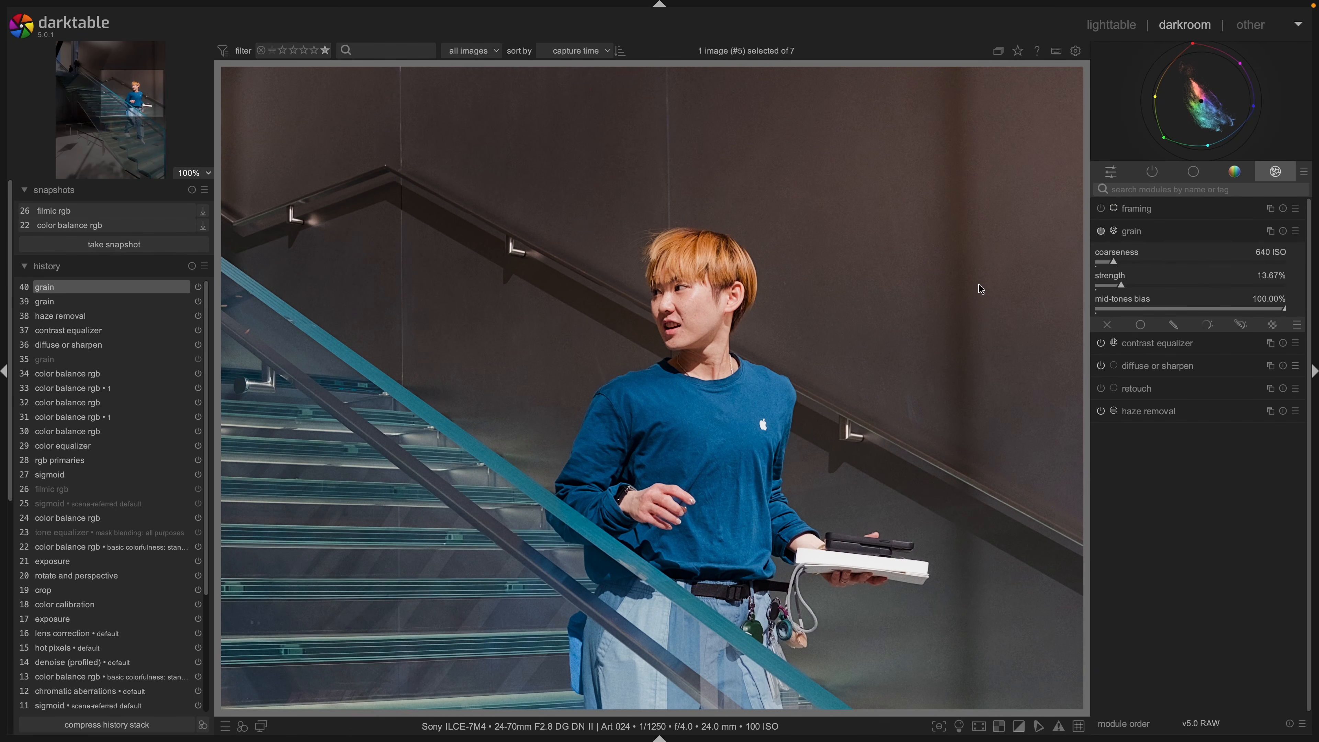
pyautogui.middleClick(953, 298)
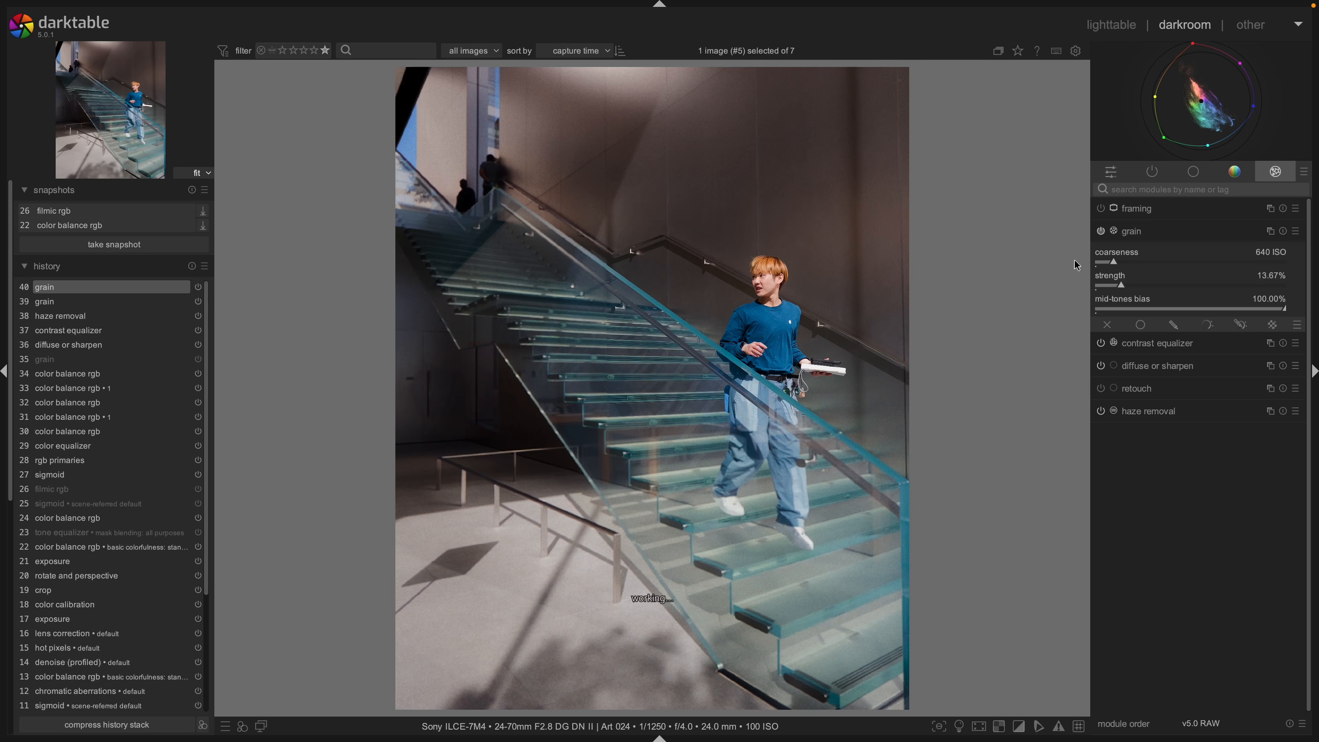
# Enable framing on the photo, try a different border size and reset it to 10%.
pyautogui.click(1109, 213)
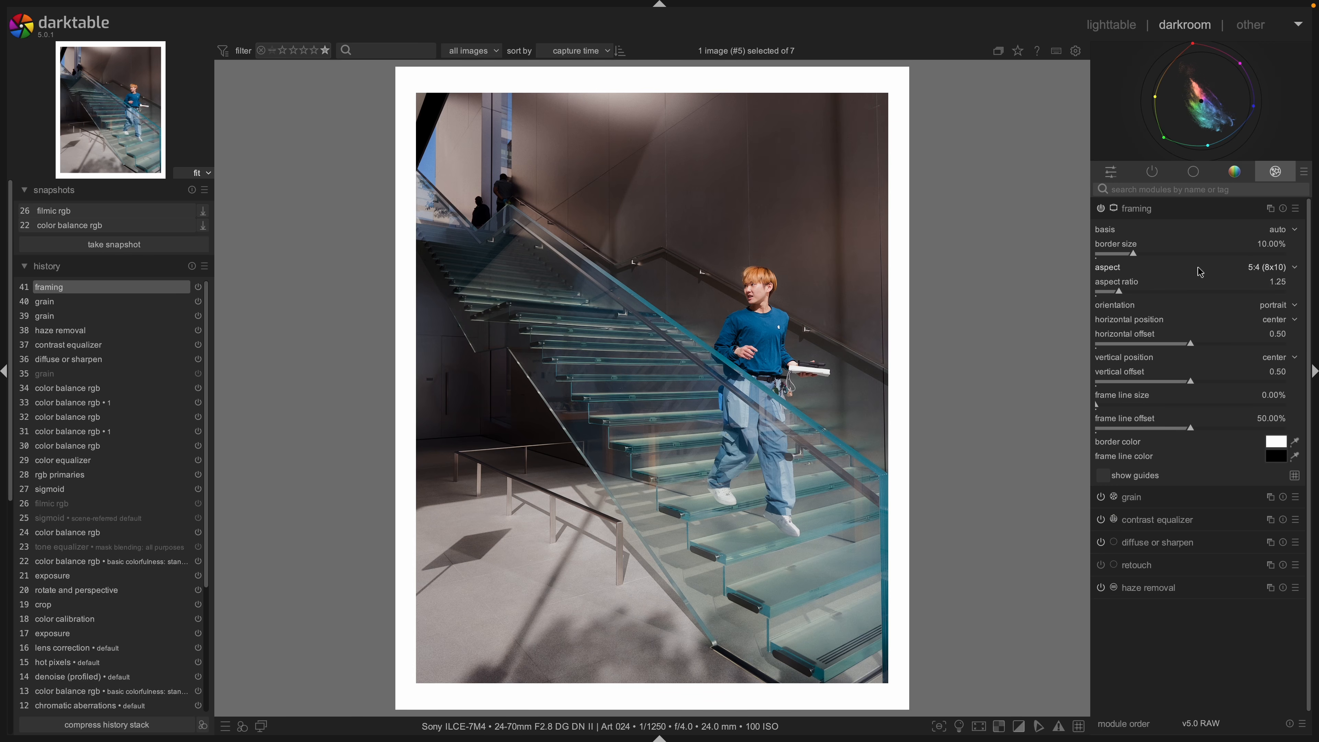
pyautogui.moveTo(1133, 254); pyautogui.dragTo(1117, 254)
pyautogui.doubleClick(1117, 254)
# Set the frame's orientation to landscape and its aspect to 16:10.
pyautogui.click(1274, 311)
pyautogui.click(1270, 316)
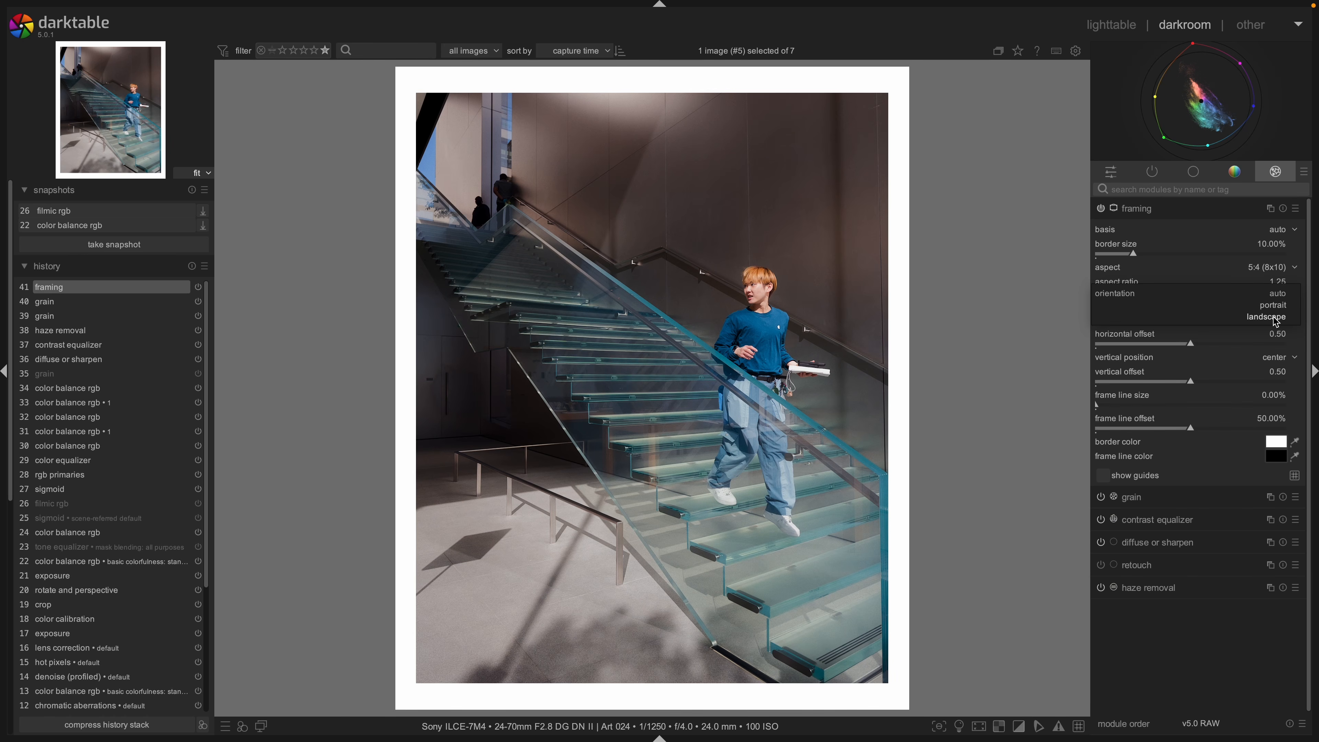
pyautogui.click(1287, 309)
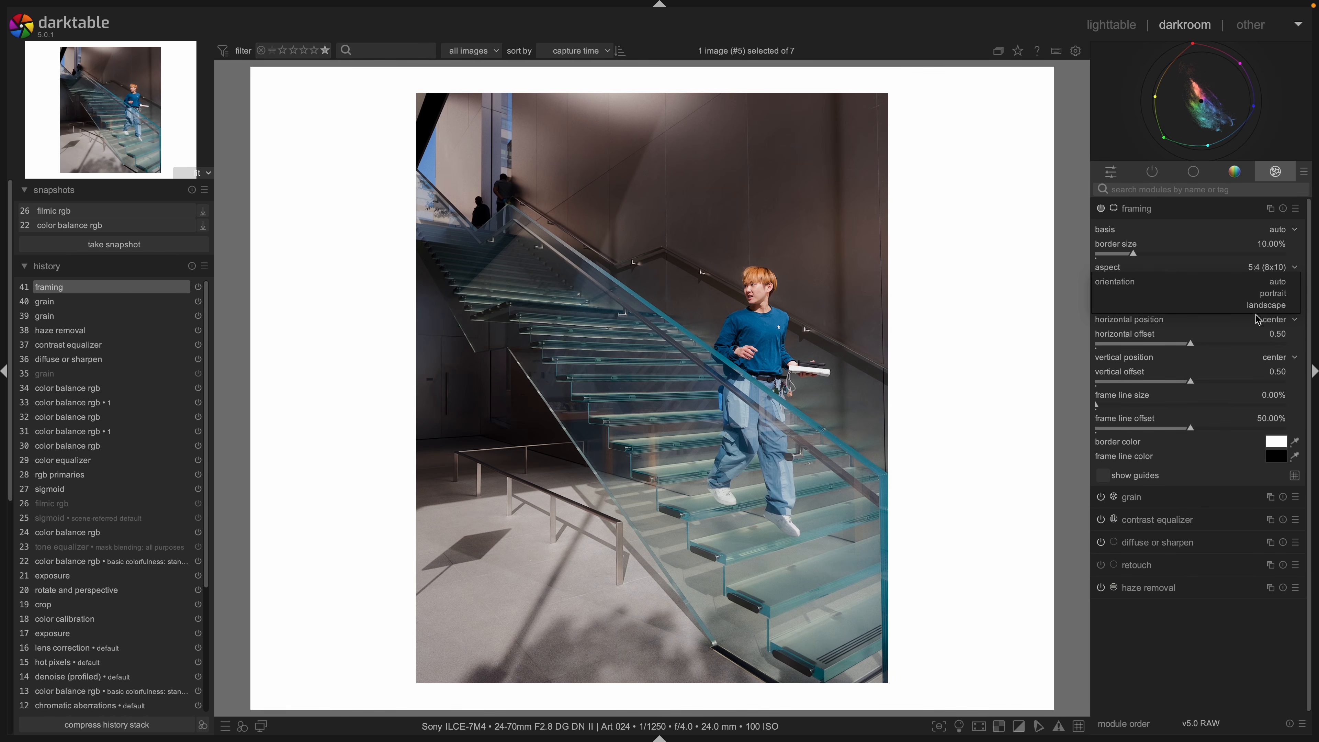
pyautogui.click(1267, 305)
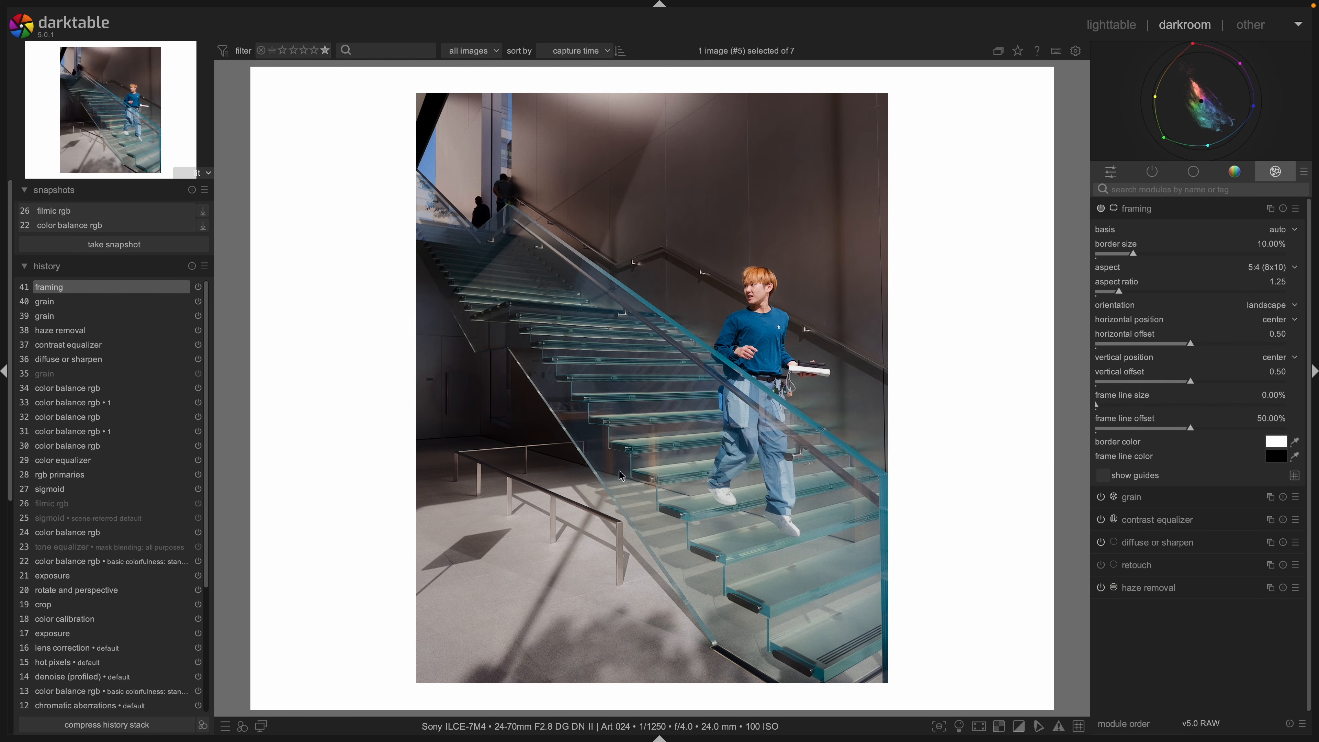
pyautogui.click(1267, 267)
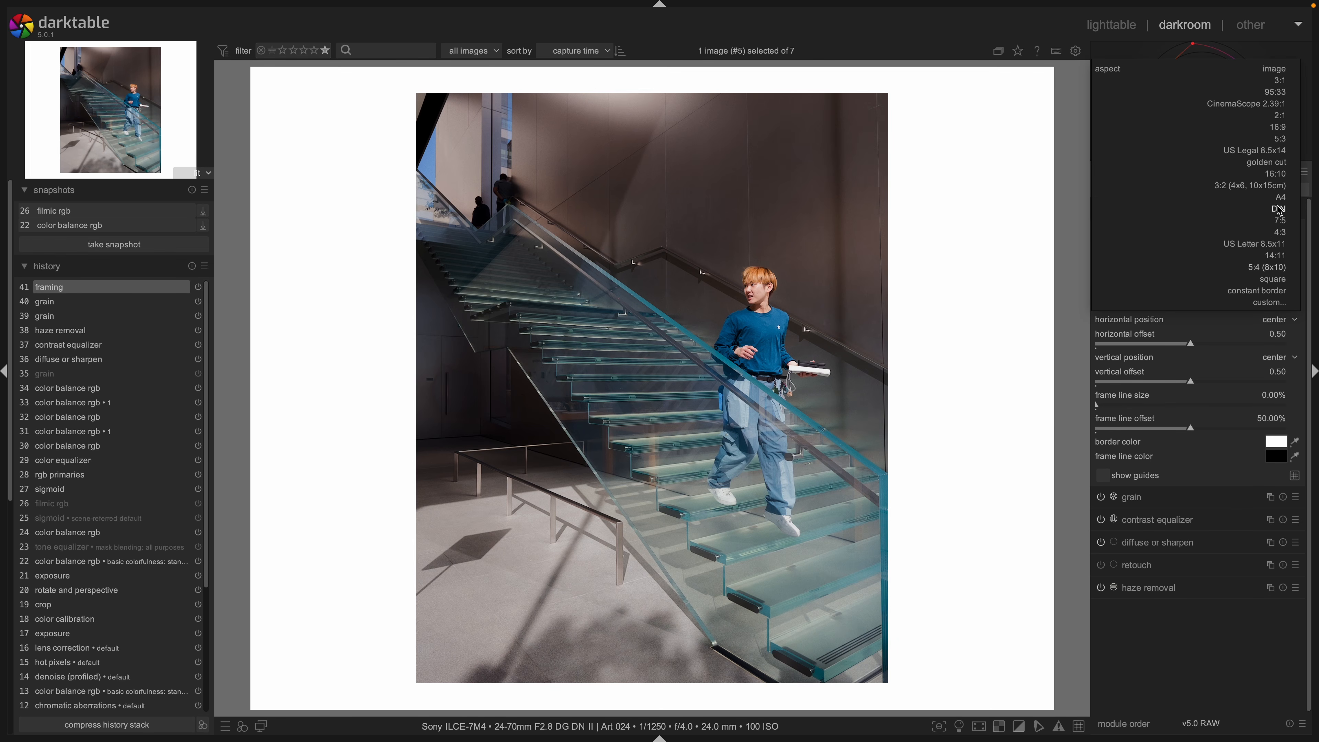
pyautogui.click(1284, 175)
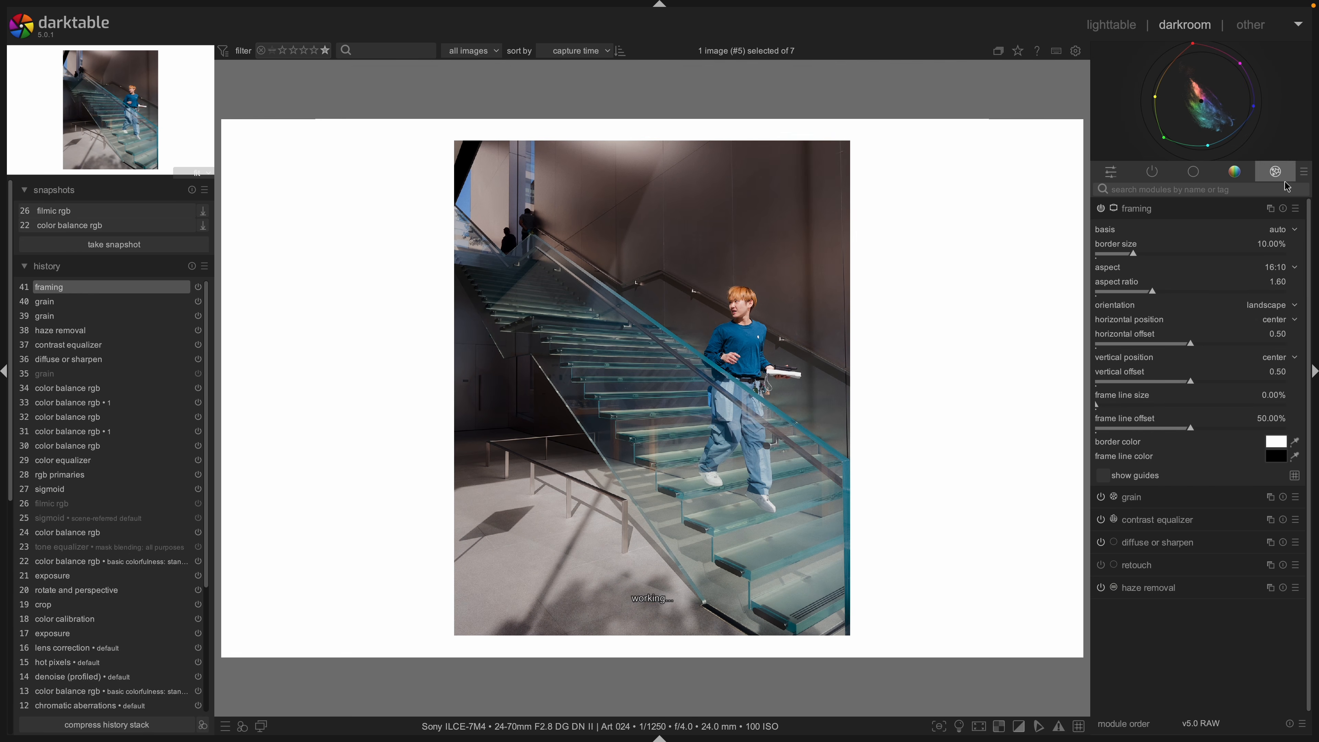
# Change the frame's aspect to 16:9 and its orientation to portrait.
pyautogui.click(1282, 267)
pyautogui.click(1284, 221)
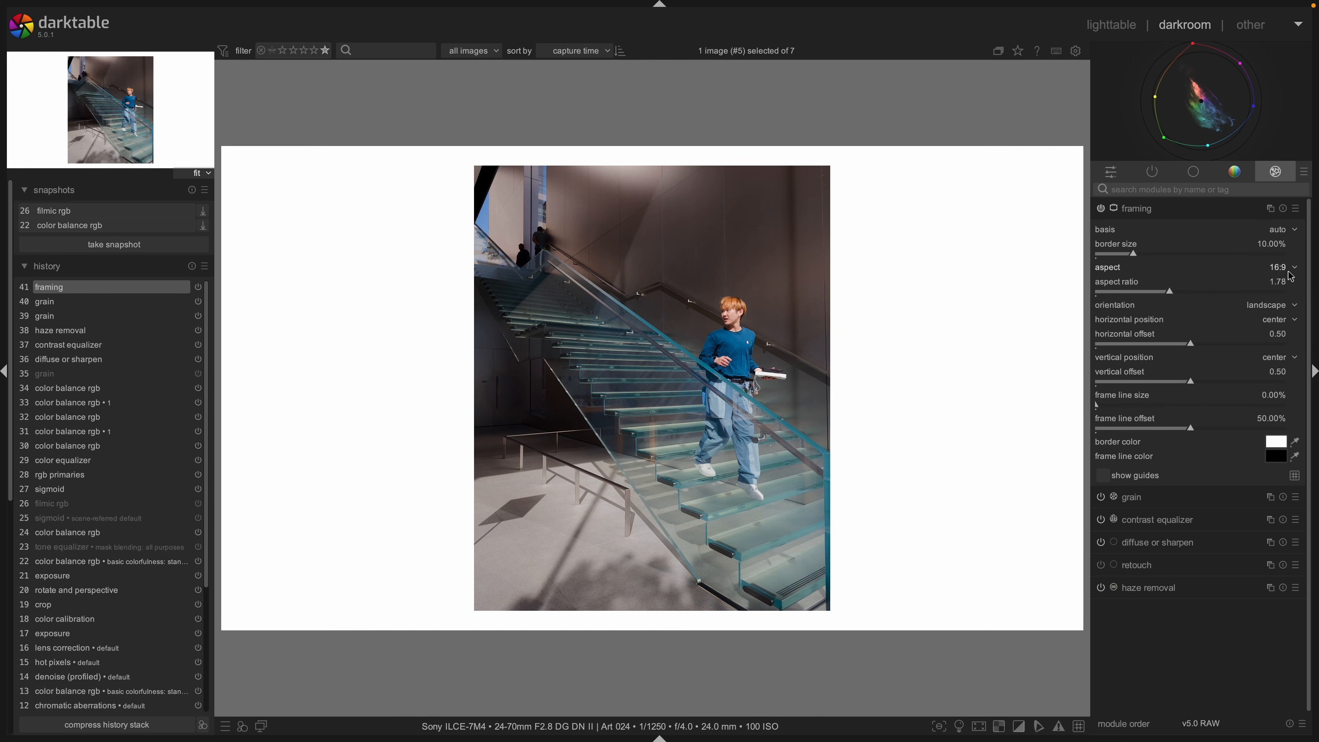
pyautogui.click(1292, 310)
pyautogui.click(1282, 291)
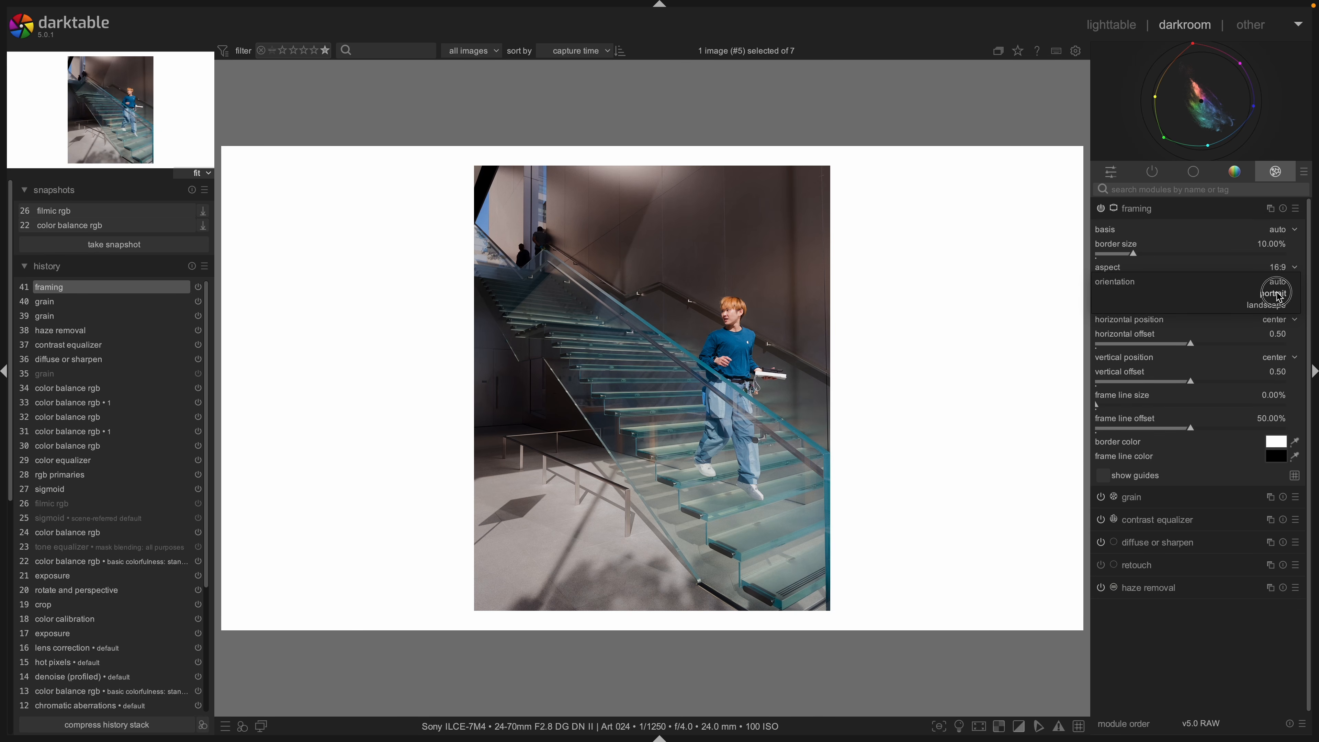
# Set the frame's aspect to image with a border size of 11.51%, and turn framing off.
pyautogui.click(1283, 270)
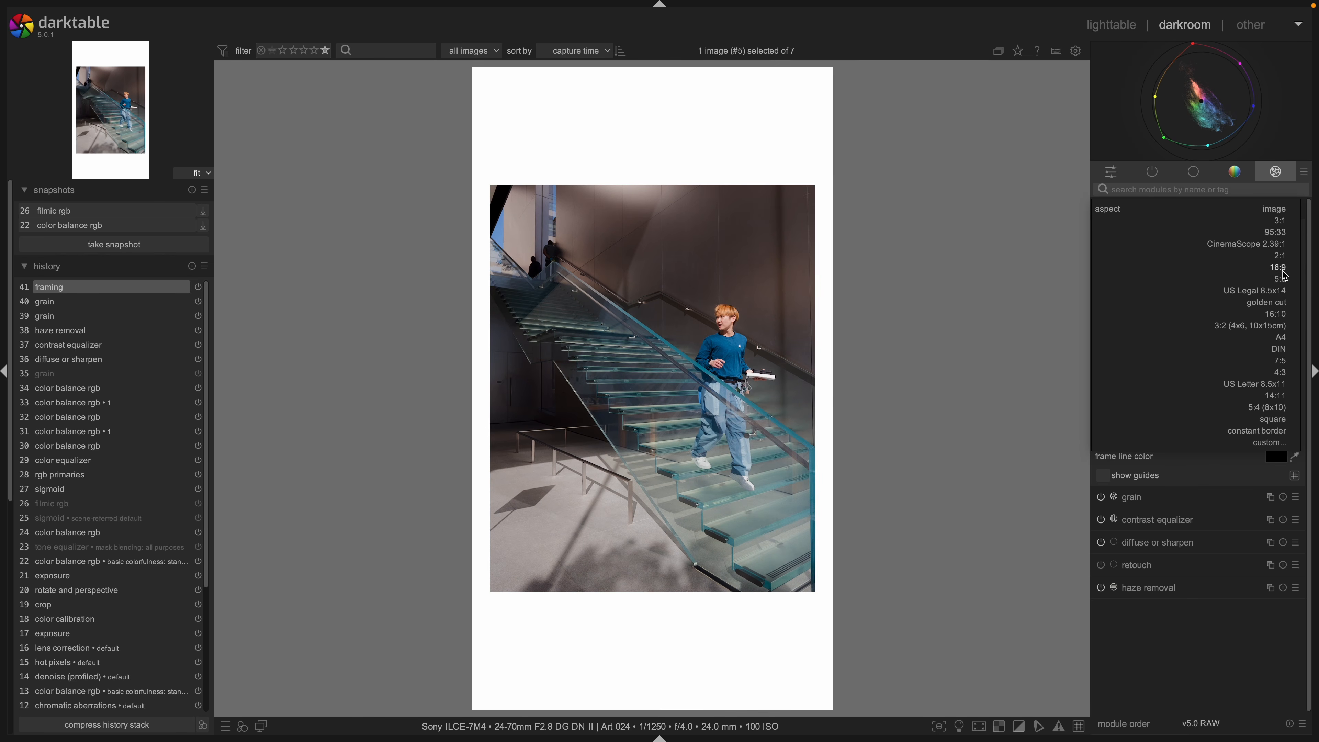
pyautogui.click(1280, 211)
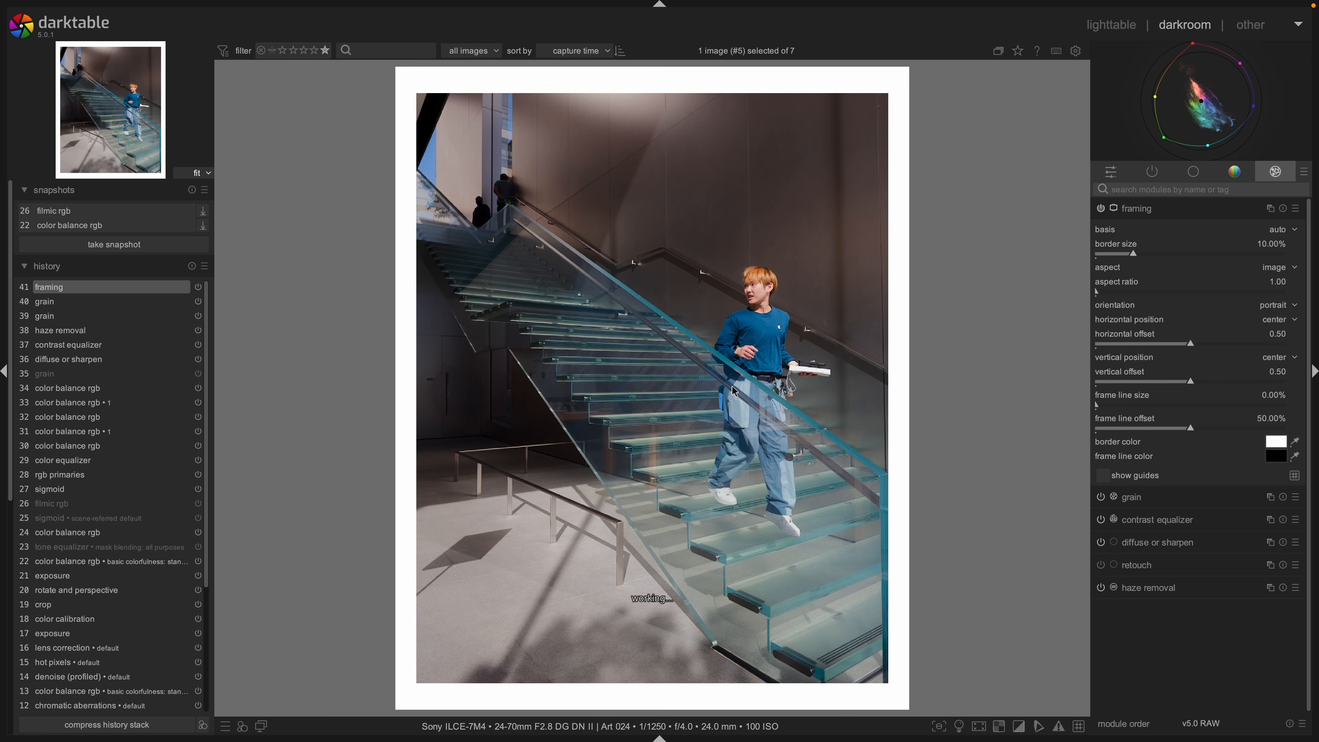
pyautogui.moveTo(1133, 254)
pyautogui.mouseDown()
pyautogui.moveTo(1121, 254)
pyautogui.moveTo(1139, 255)
pyautogui.mouseUp()
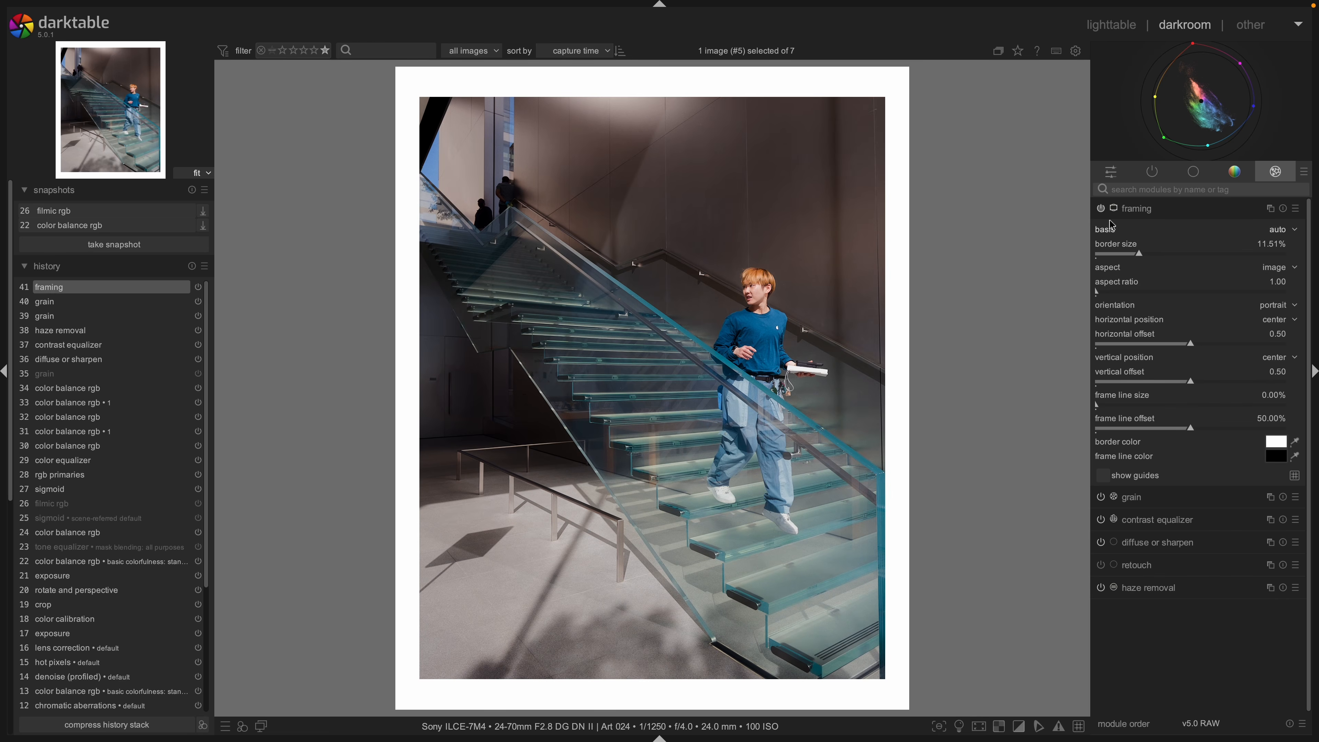
pyautogui.click(1100, 209)
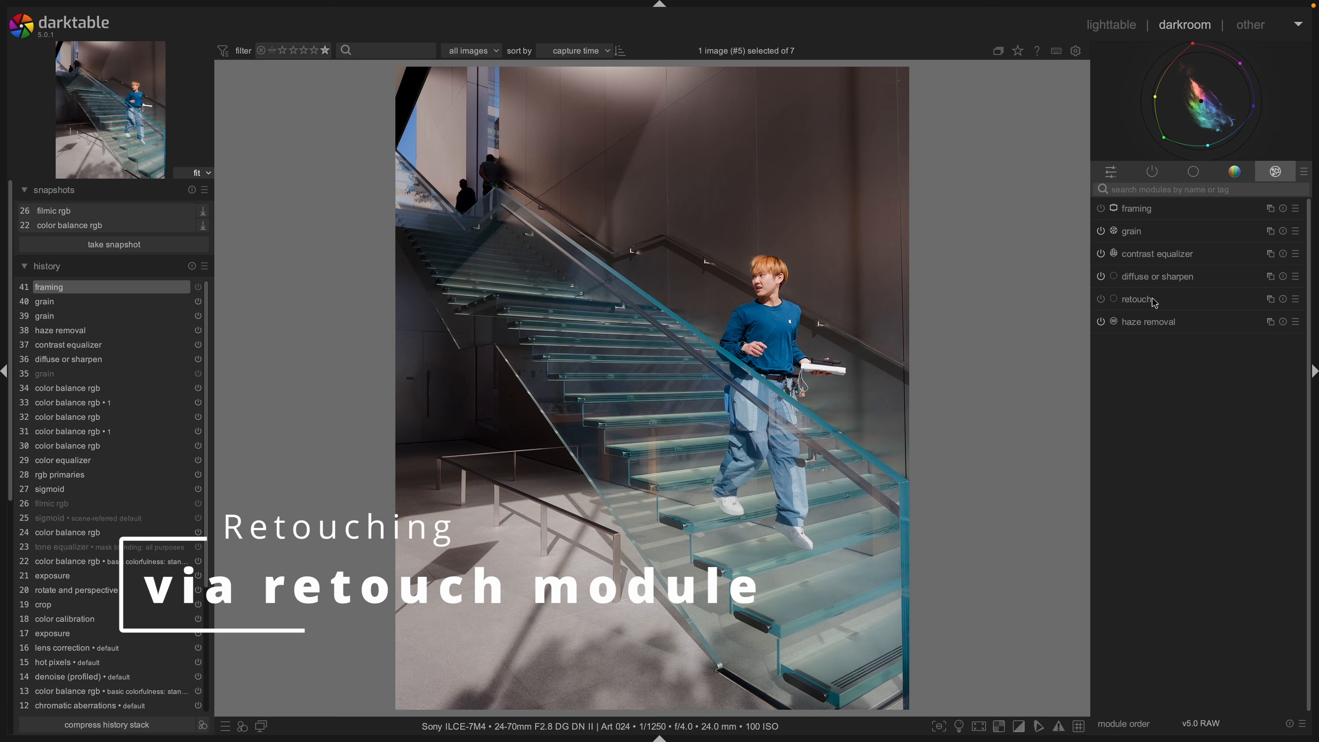
# Open retouch and draw a closed path shape around the standing person at the head of the staircase.
pyautogui.click(1137, 299)
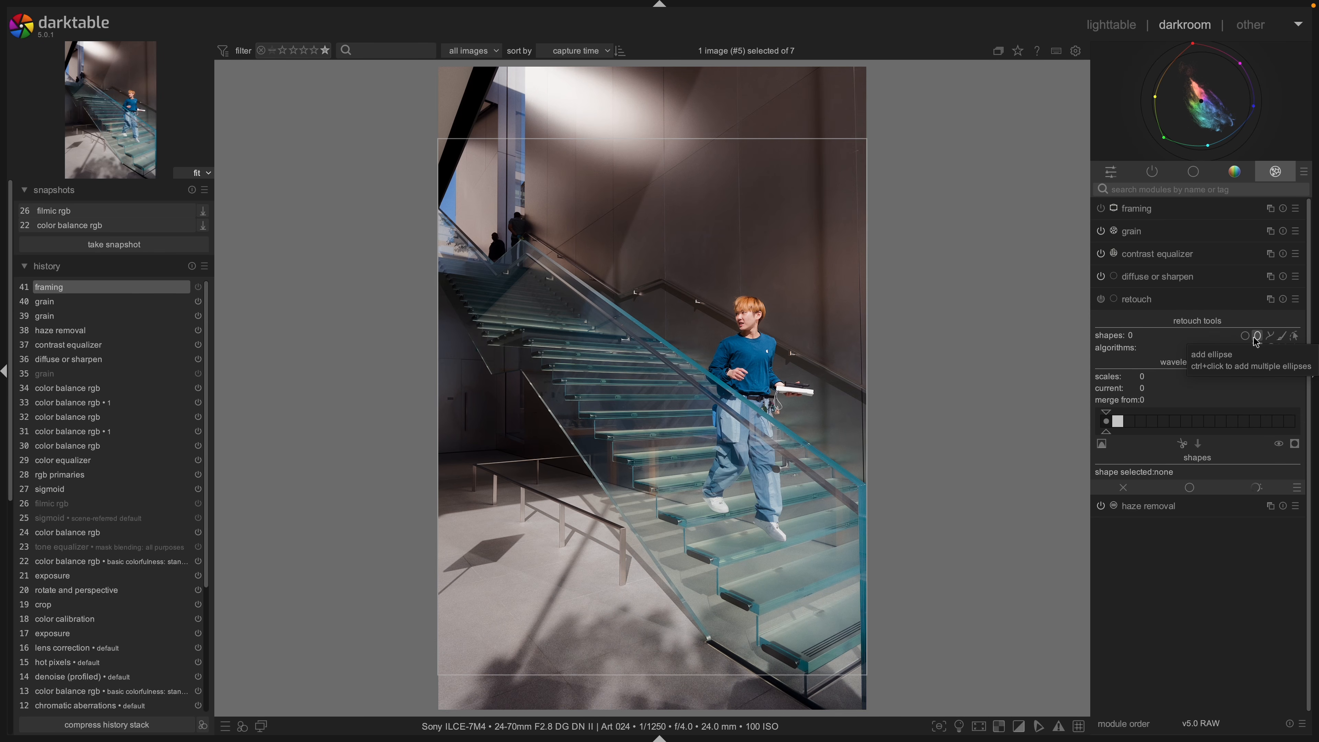
pyautogui.middleClick(518, 227)
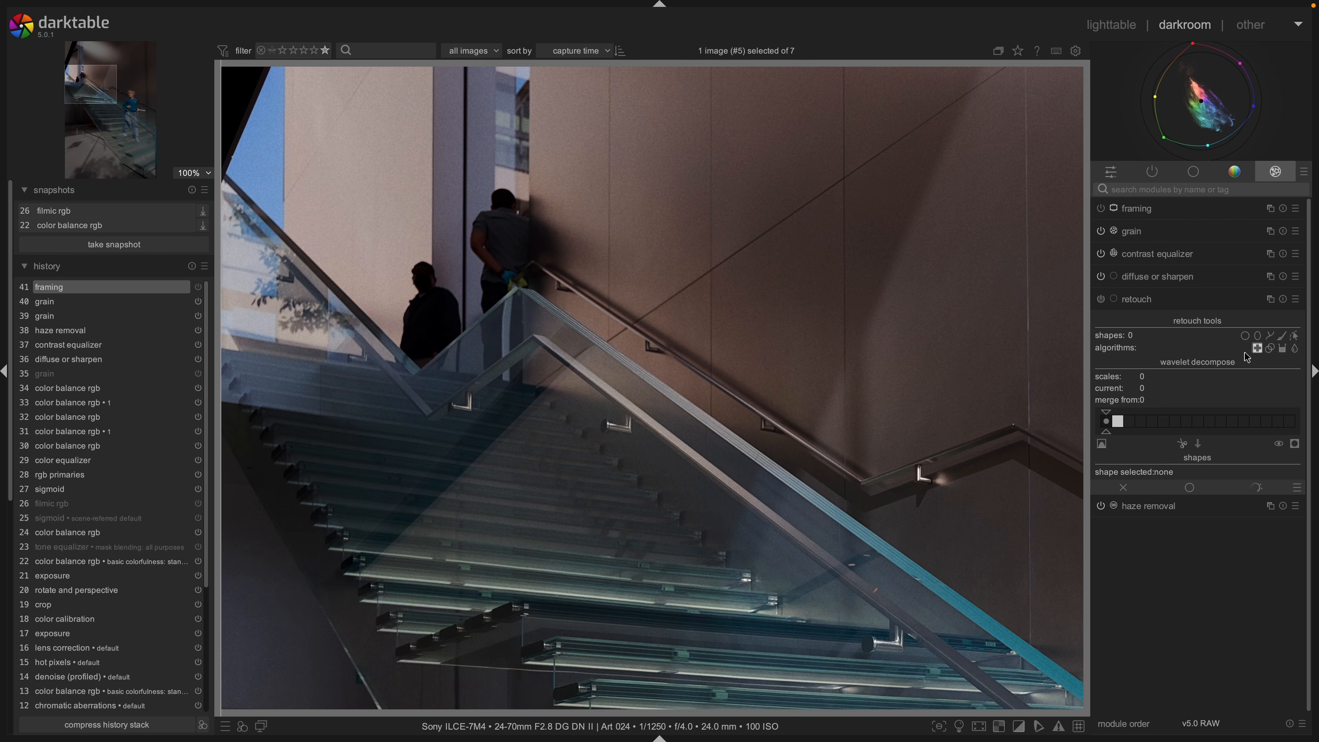
pyautogui.click(1269, 336)
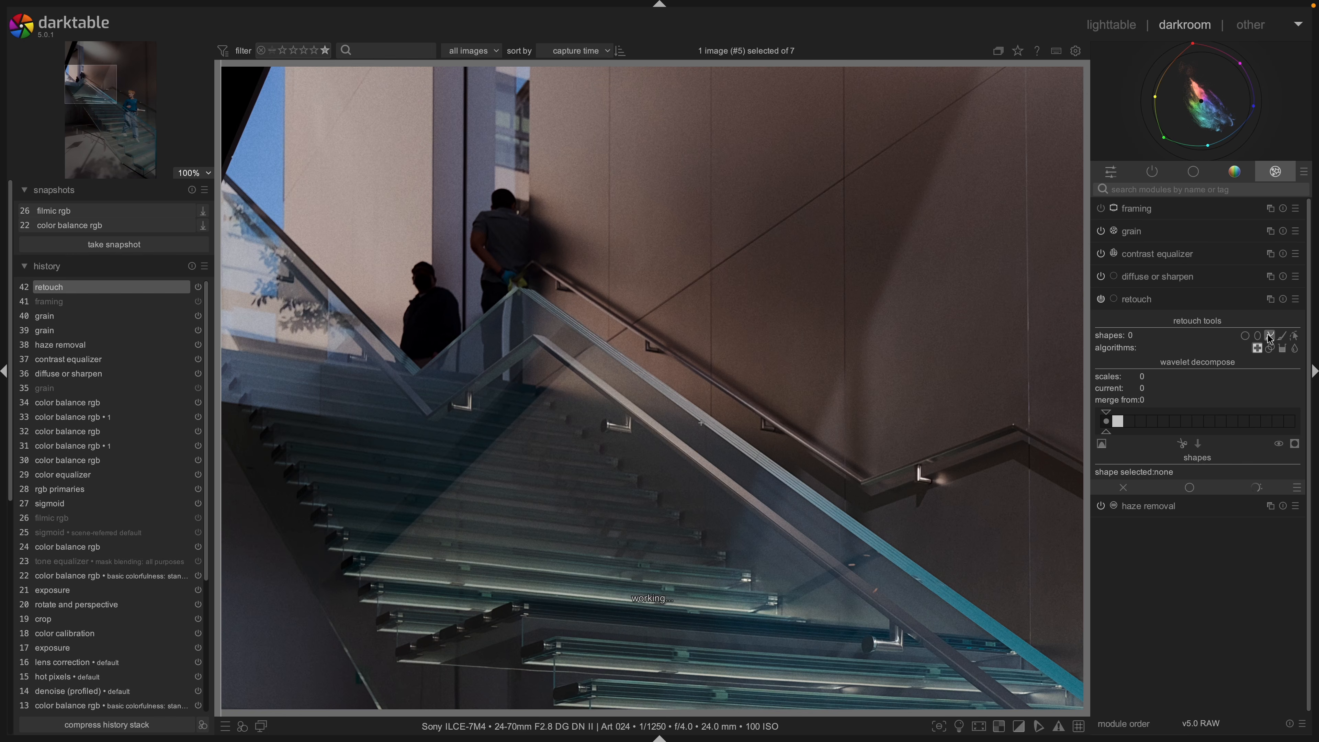
pyautogui.click(479, 370)
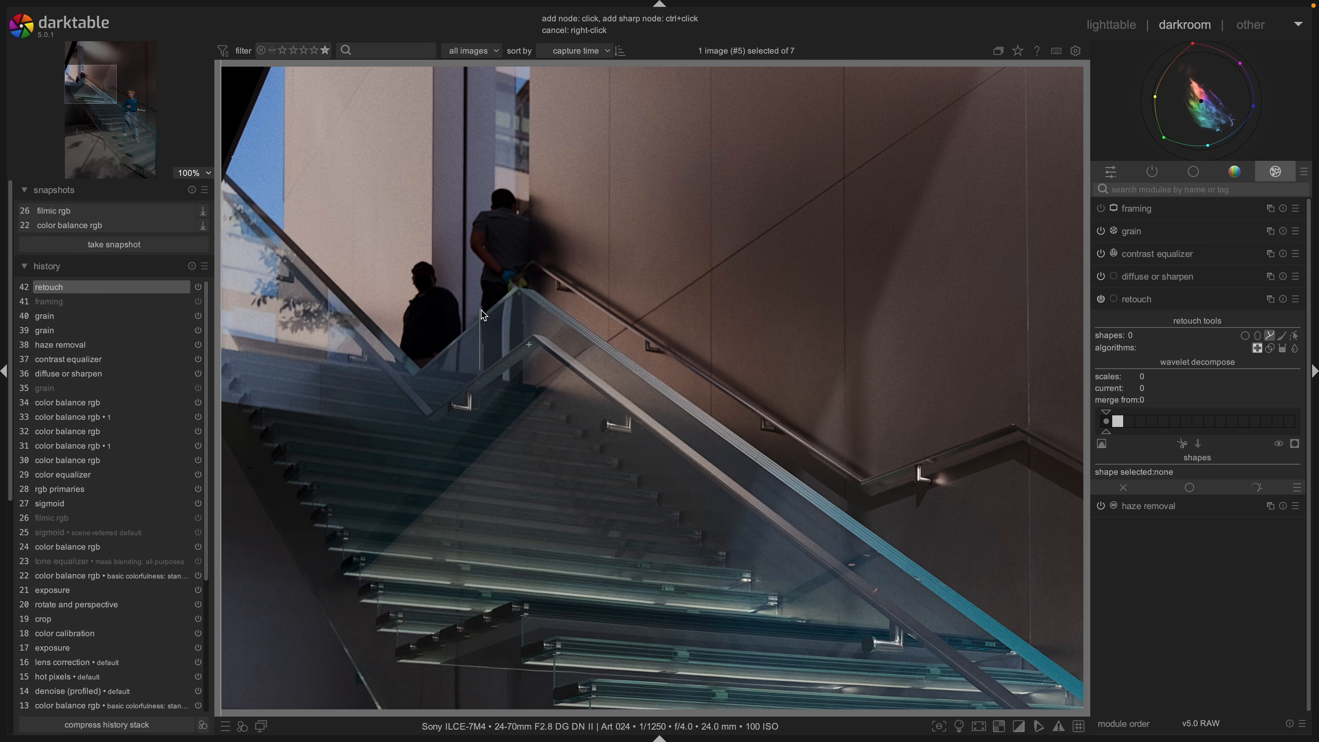
pyautogui.click(481, 289)
pyautogui.click(469, 234)
pyautogui.click(515, 191)
pyautogui.click(537, 250)
pyautogui.click(525, 371)
pyautogui.rightClick(527, 378)
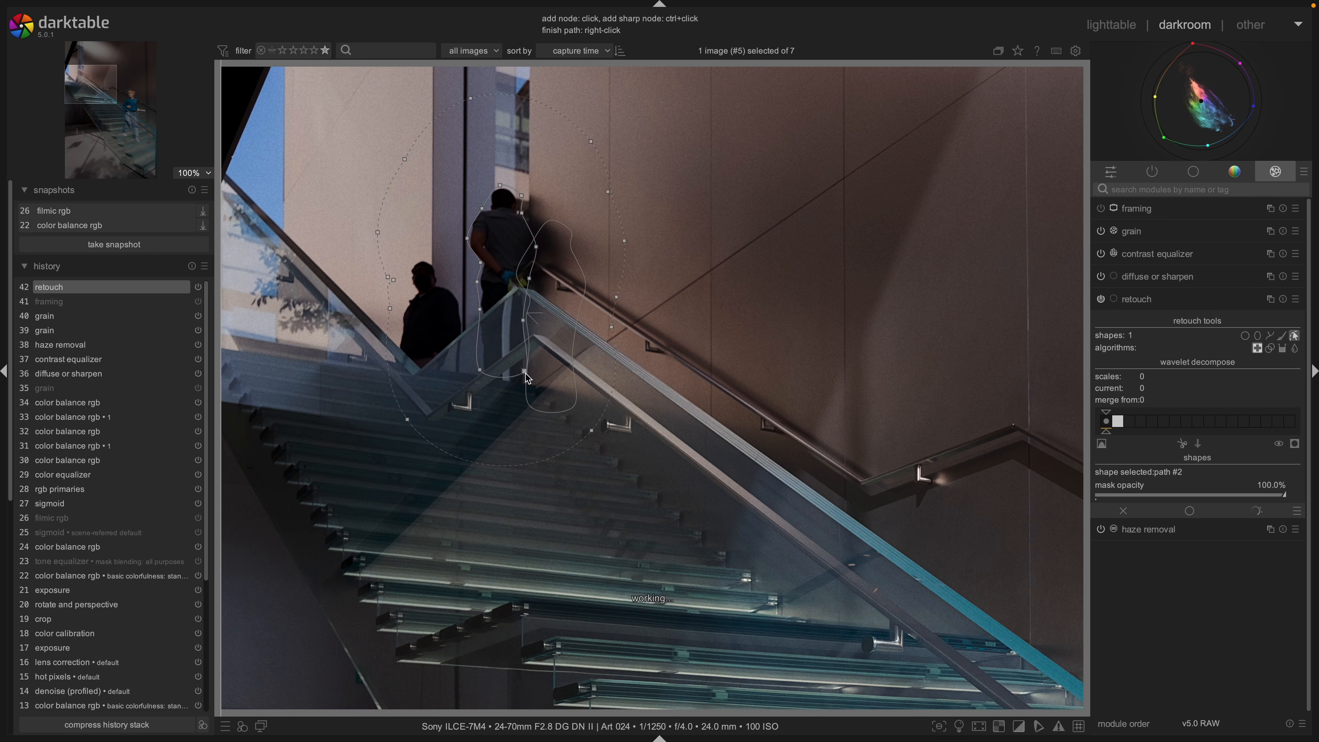
# Try the bright wall and the stairs as sources for the path over the standing person, and reset the retouch module.
pyautogui.moveTo(558, 328)
pyautogui.mouseDown()
pyautogui.moveTo(649, 201)
pyautogui.moveTo(354, 178)
pyautogui.moveTo(369, 189)
pyautogui.mouseUp()
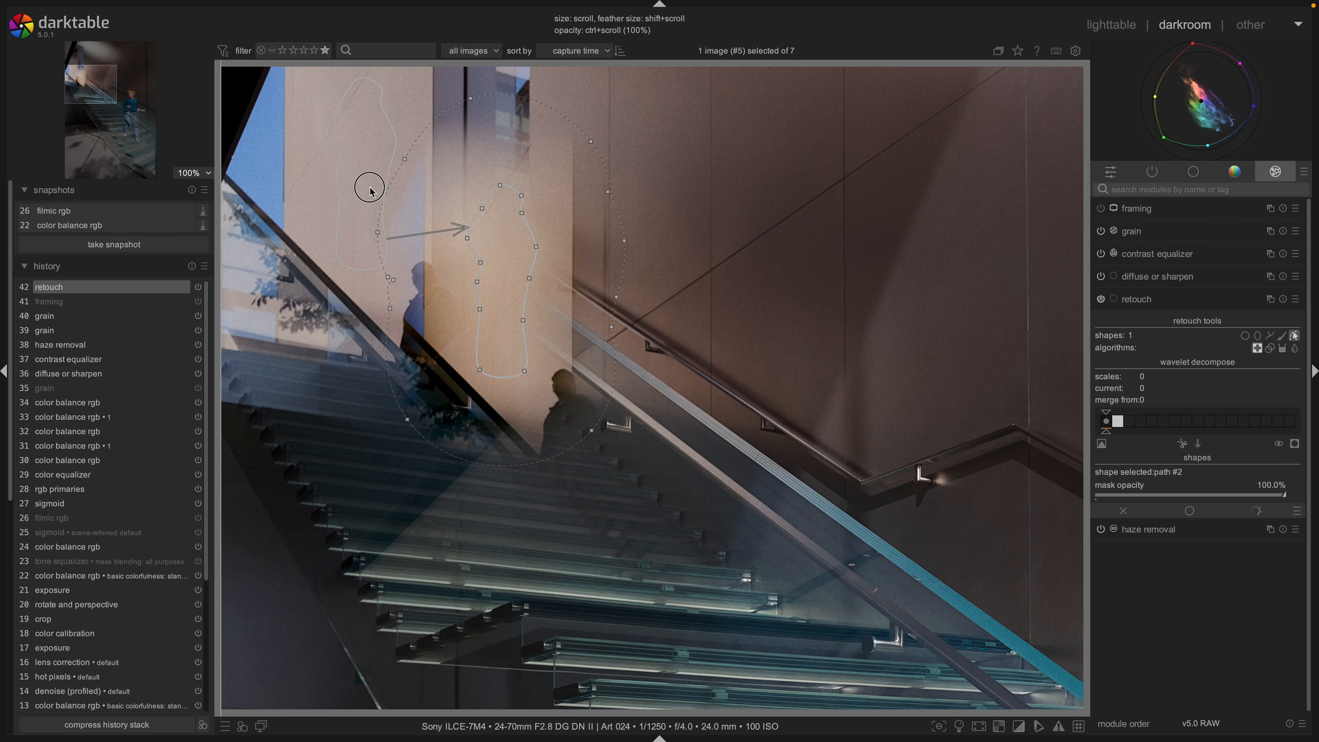
pyautogui.moveTo(370, 187); pyautogui.dragTo(364, 473)
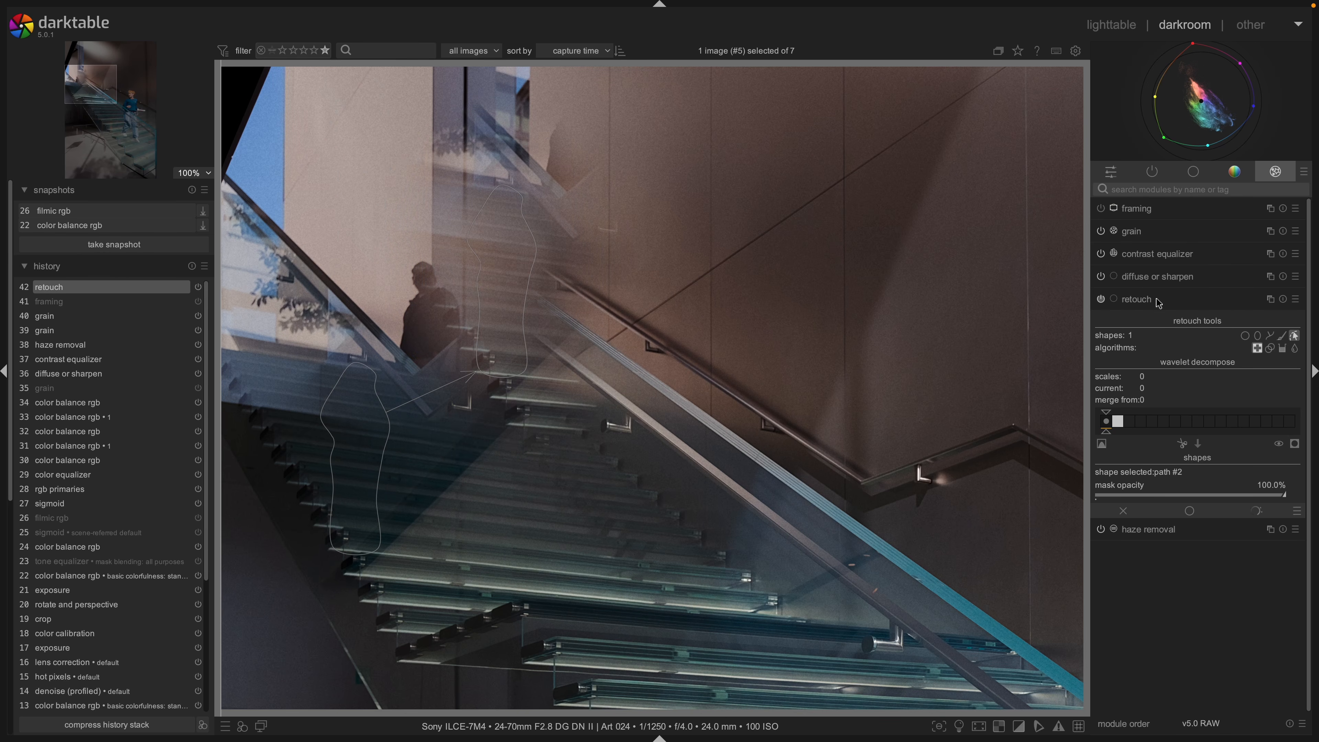
pyautogui.click(1282, 299)
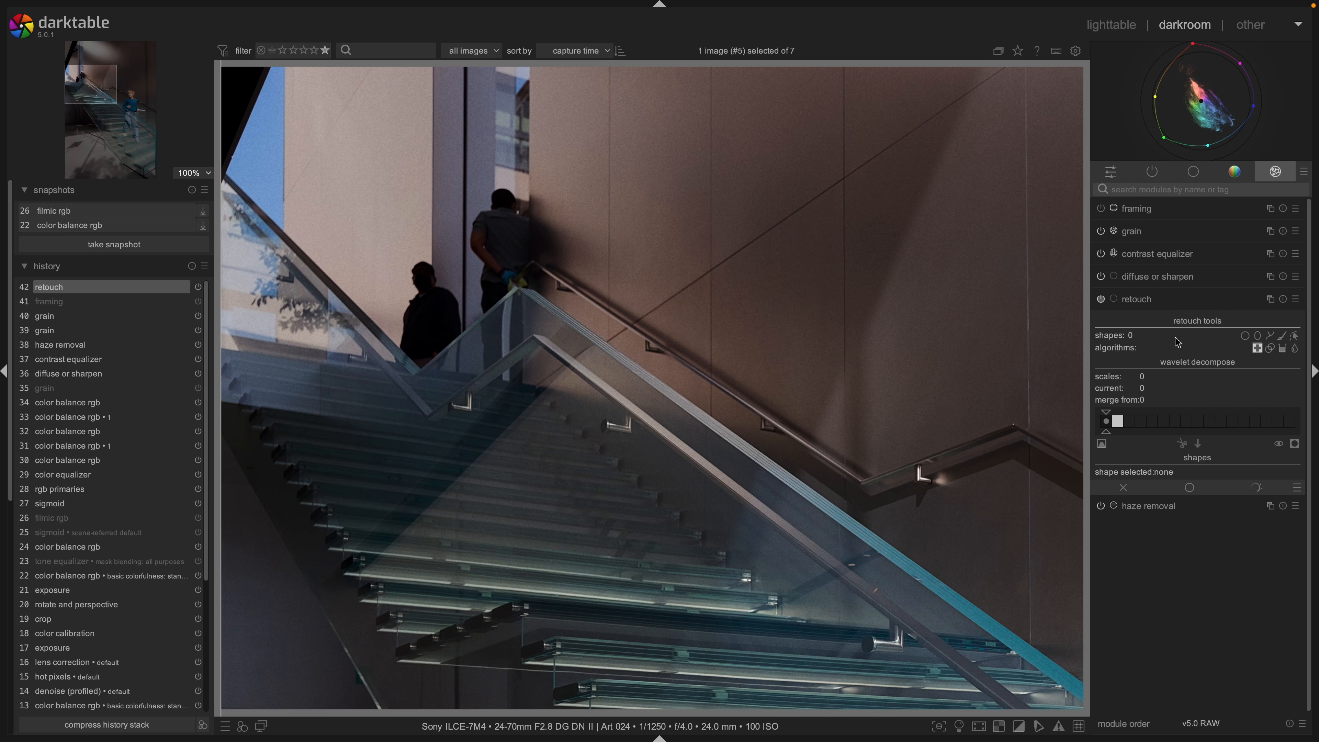
# Cover the bright handrail bracket on the wall with a retouch circle of size 0.74%, with its source on the neighbouring rail.
pyautogui.click(1244, 335)
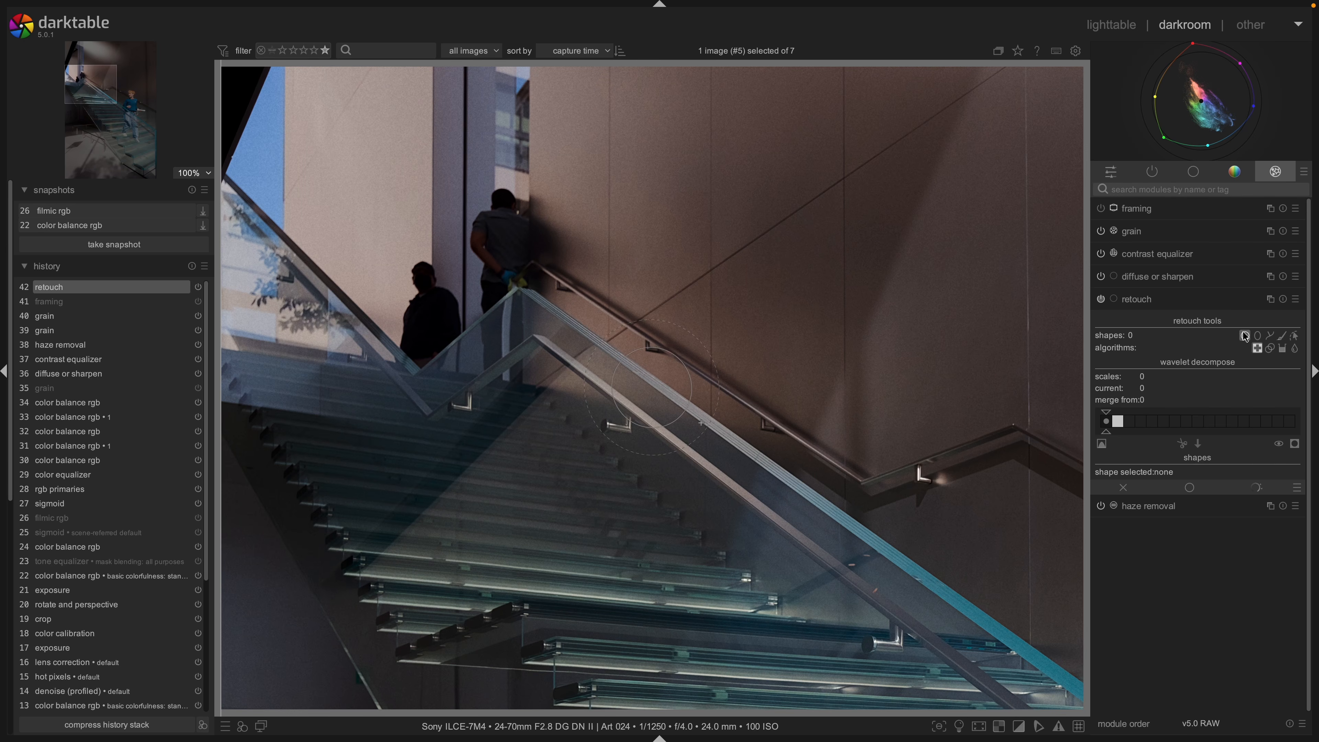
pyautogui.click(926, 479)
pyautogui.scroll(-15, 927, 481)
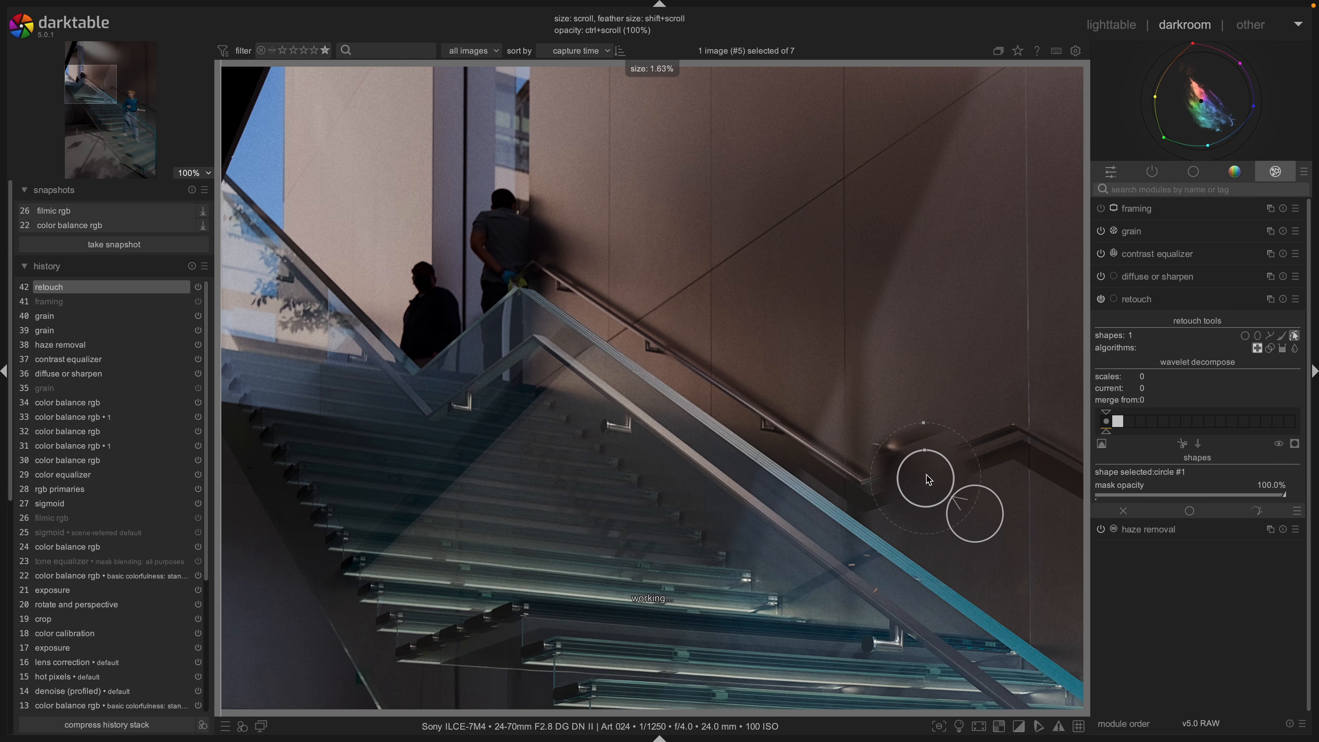
pyautogui.keyDown('shift'); pyautogui.scroll(-4, 929, 479); pyautogui.keyUp('shift')
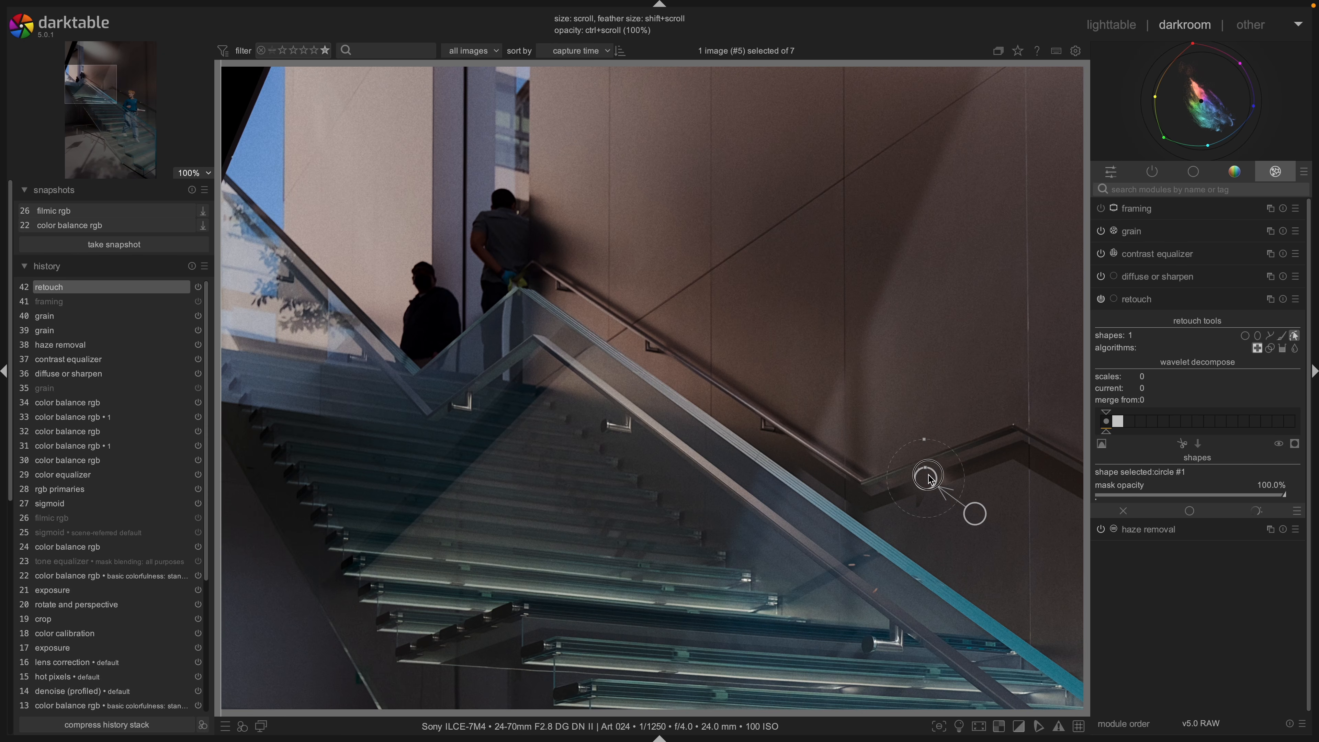
pyautogui.scroll(1, 930, 478)
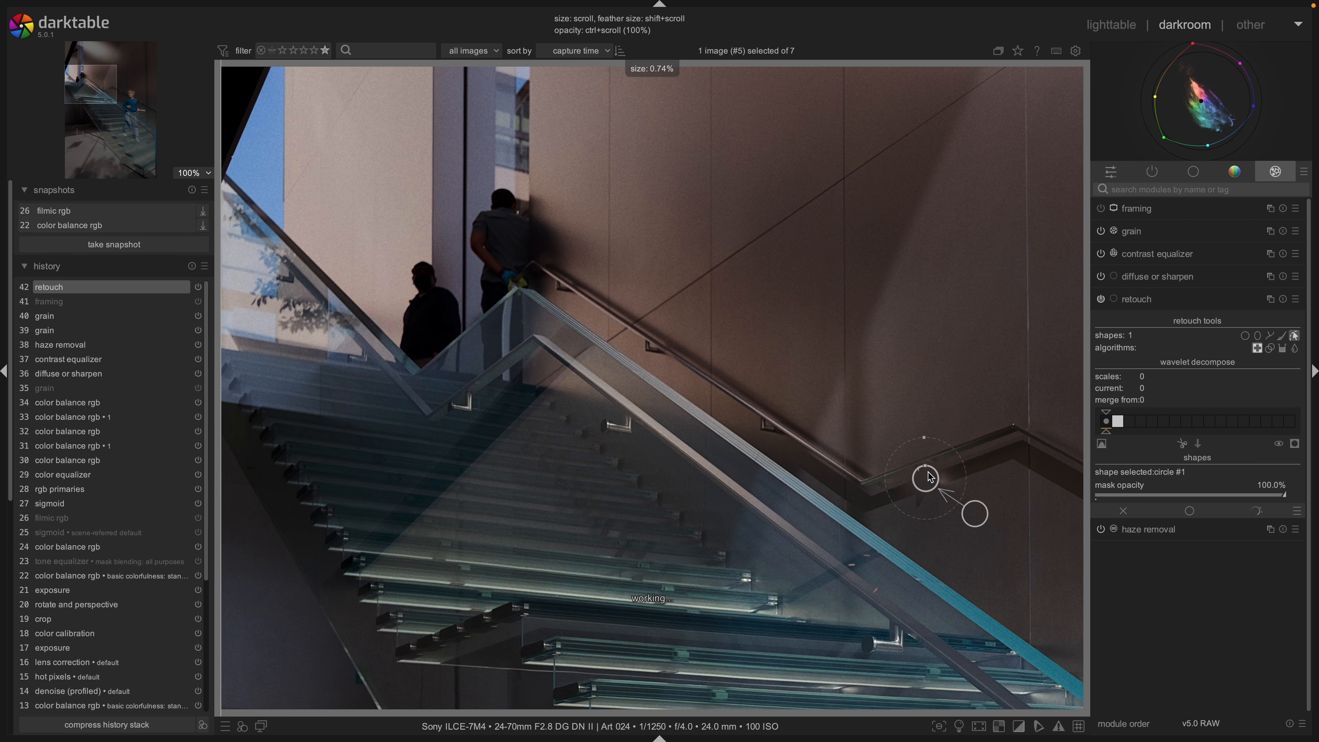
pyautogui.moveTo(975, 523)
pyautogui.mouseDown()
pyautogui.moveTo(986, 462)
pyautogui.moveTo(984, 482)
pyautogui.moveTo(962, 474)
pyautogui.mouseUp()
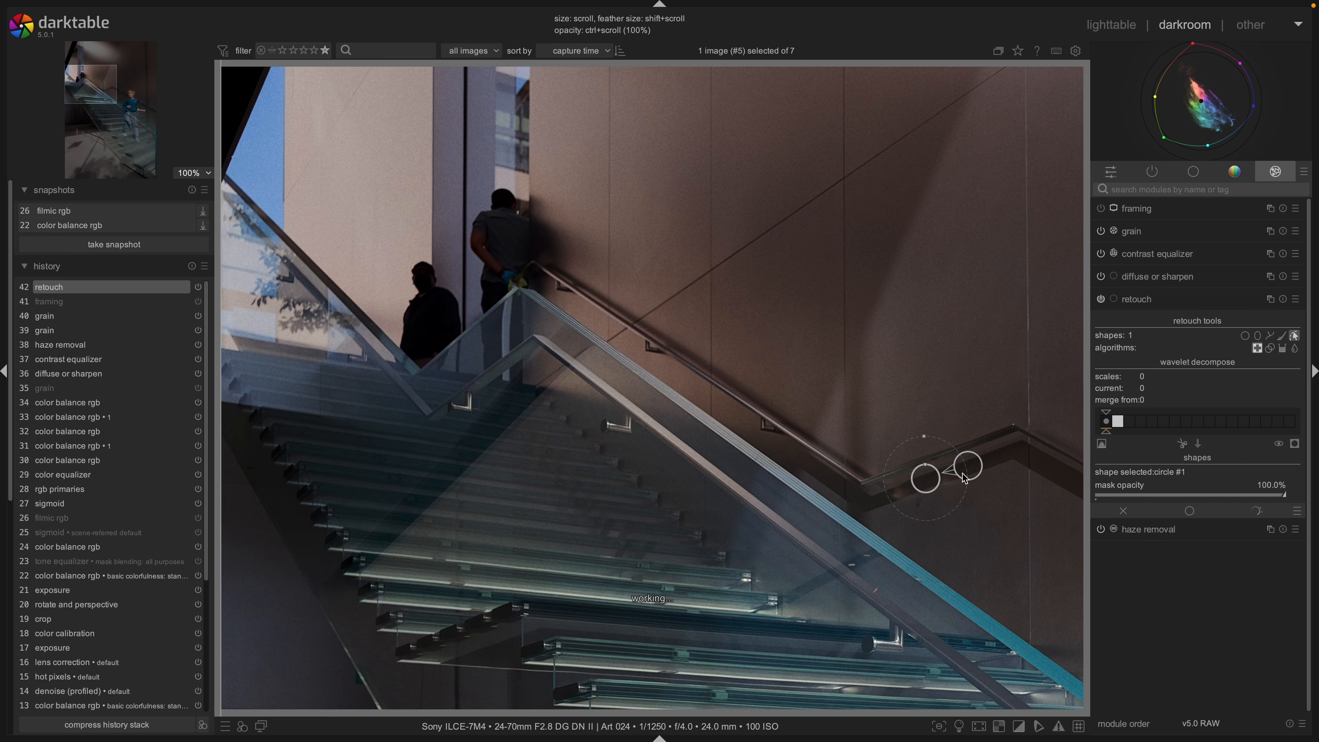
# Compare the handrail area with the retouch module off and on.
pyautogui.click(1145, 299)
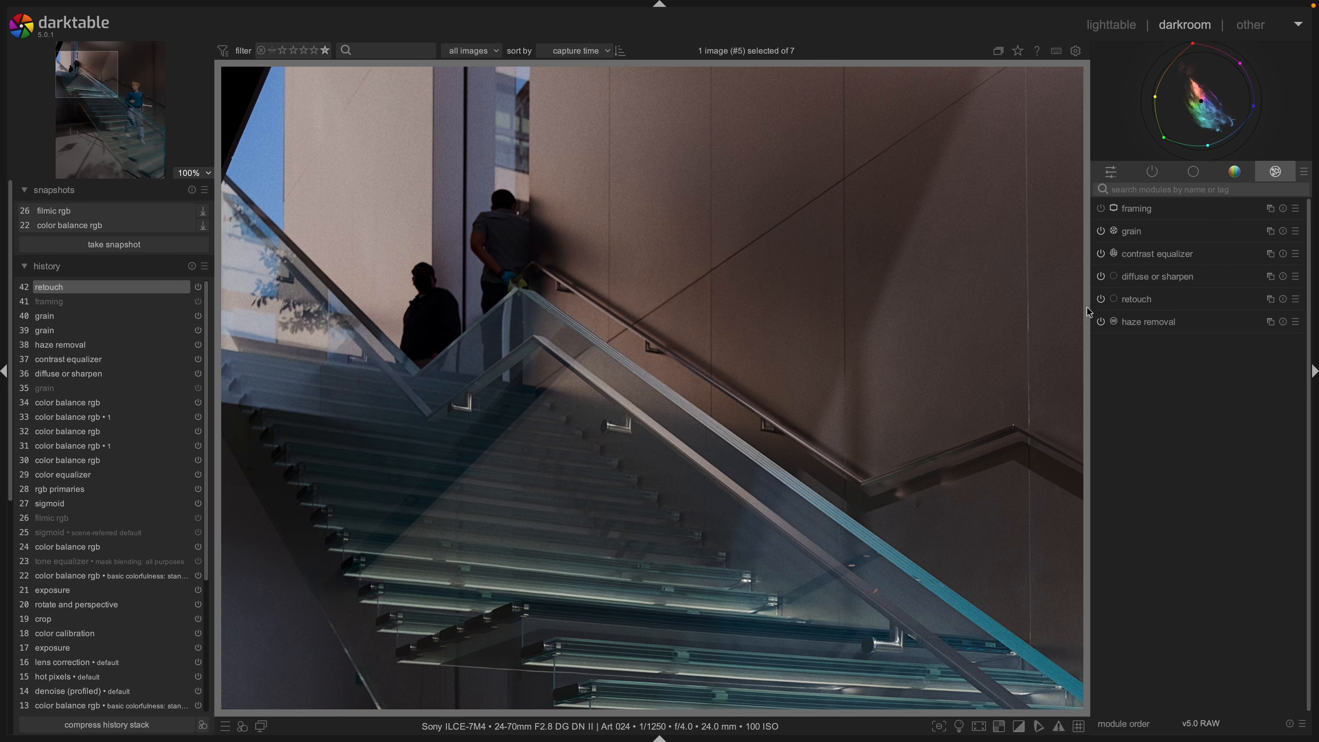
pyautogui.click(1100, 300)
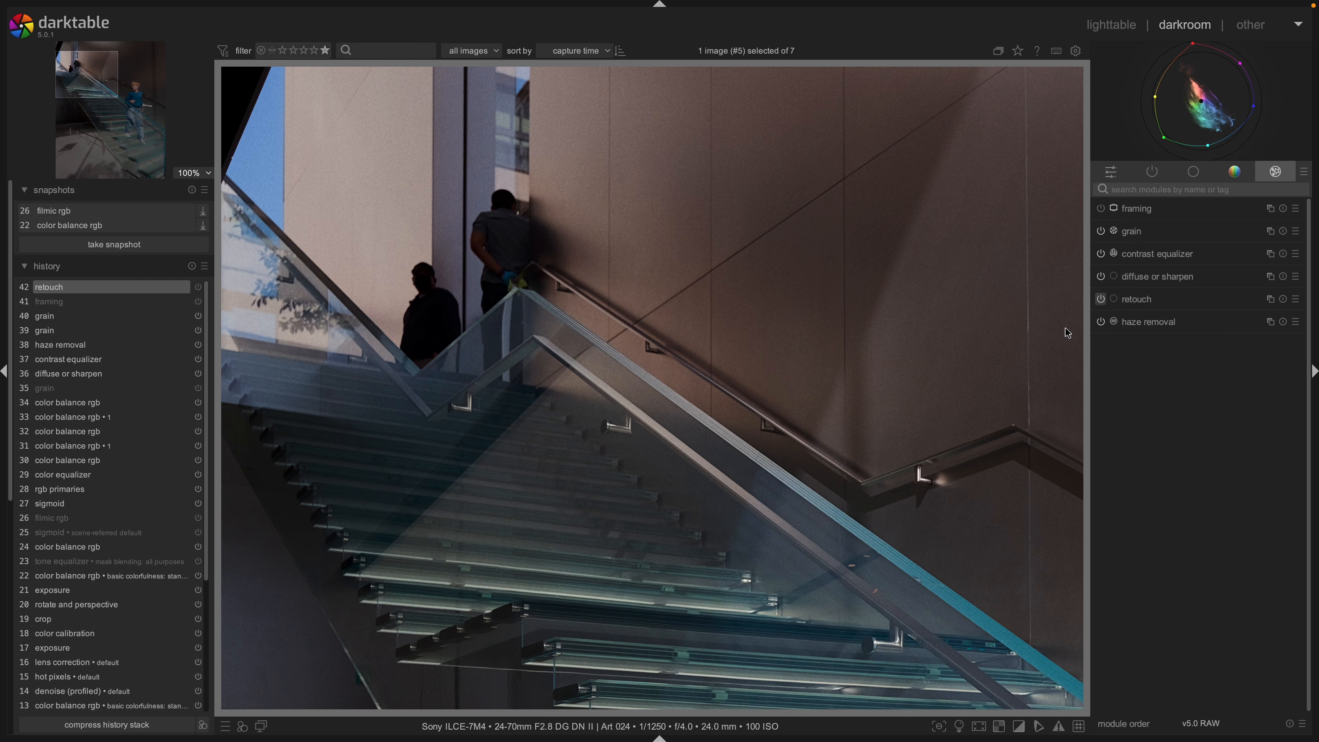
pyautogui.click(1100, 300)
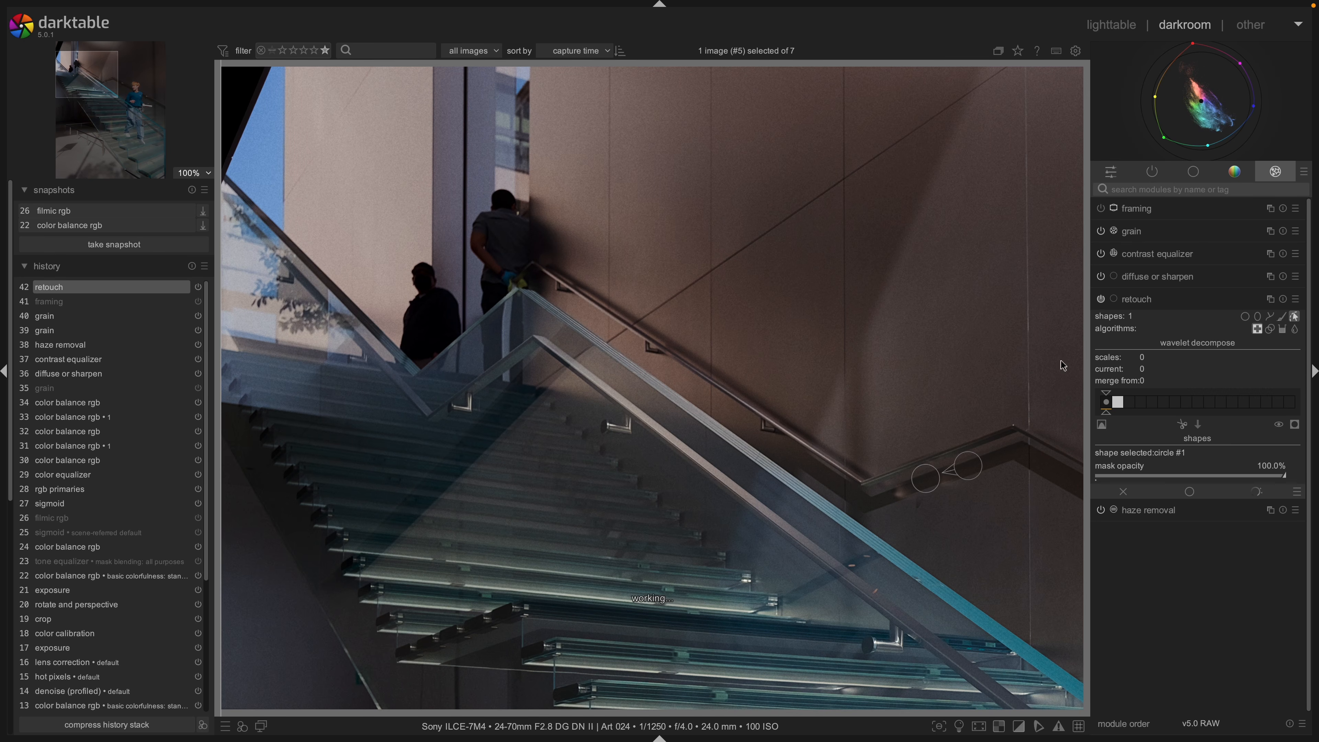
# Tighten the handrail retouch circle with a much smaller feather and a size of about 0.76%, and move its source closer along the rail.
pyautogui.keyDown('shift'); pyautogui.scroll(-6, 921, 479); pyautogui.keyUp('shift')
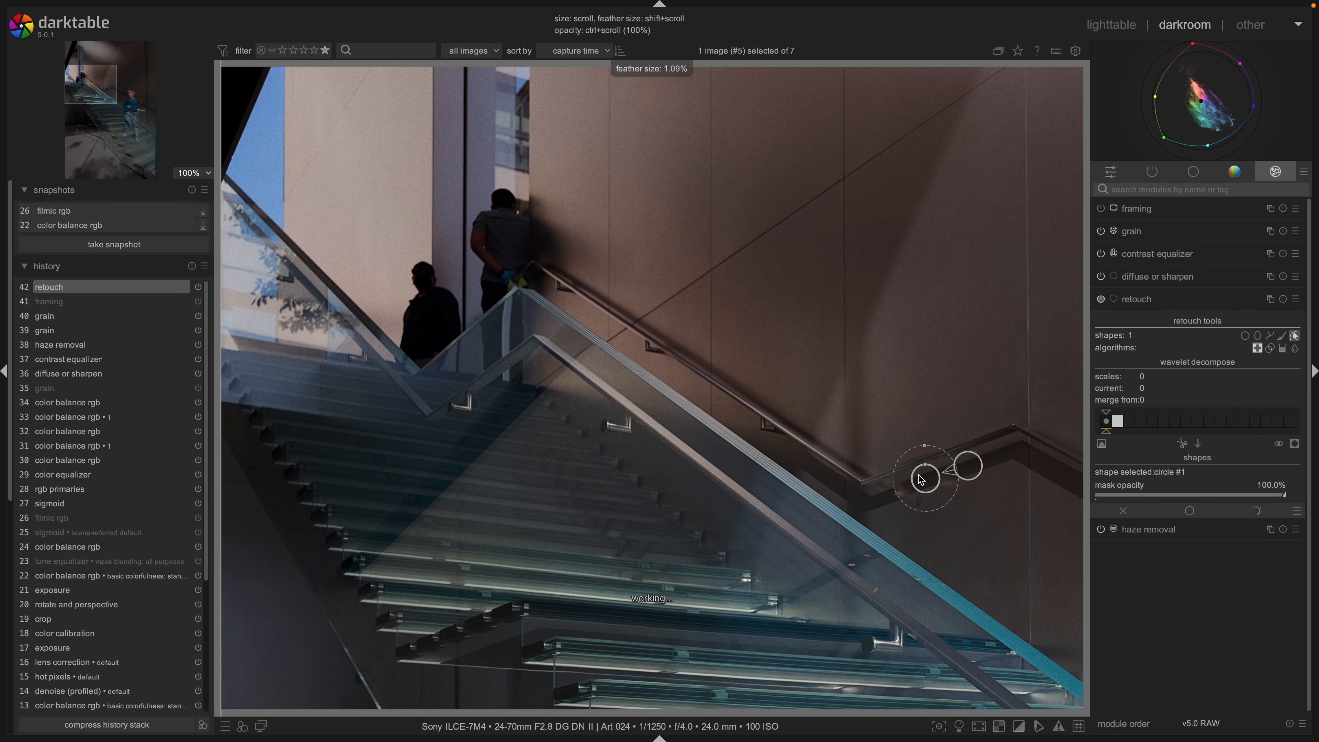
pyautogui.keyDown('shift'); pyautogui.scroll(-3, 921, 480); pyautogui.keyUp('shift')
pyautogui.scroll(-1, 920, 487)
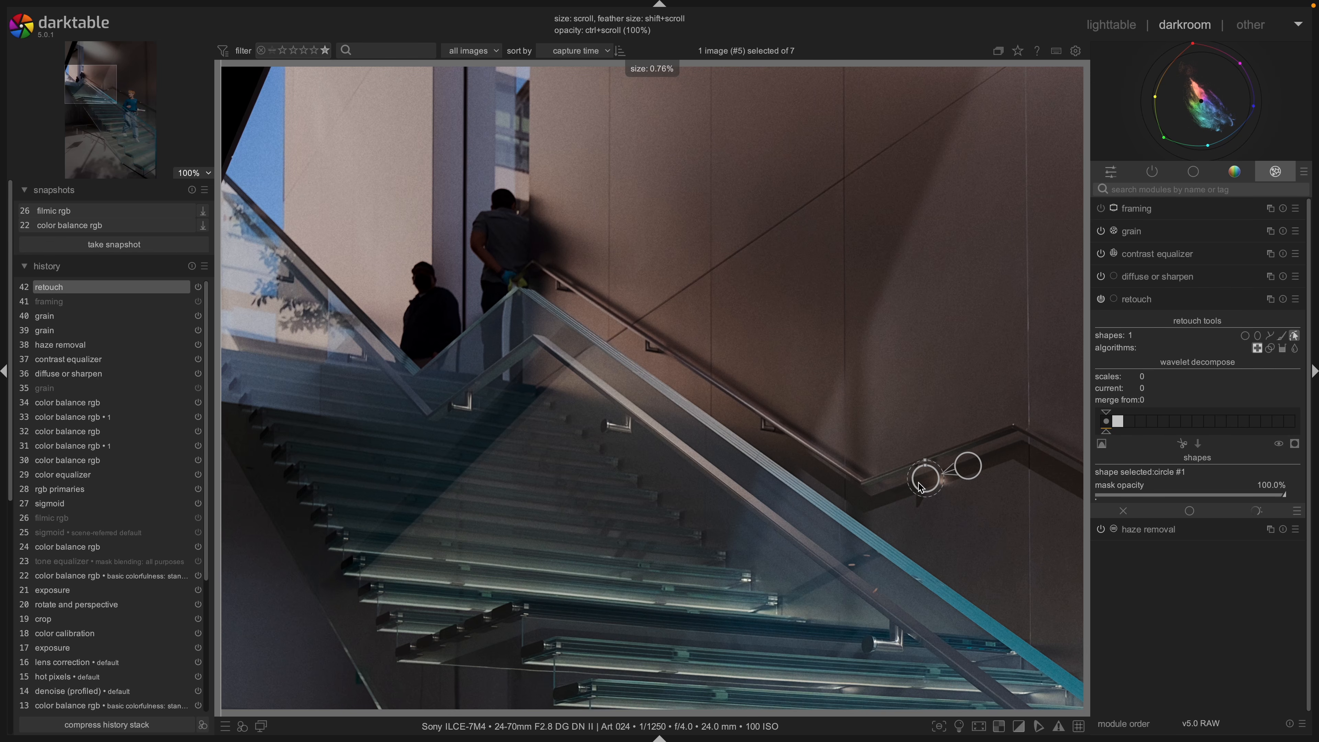
pyautogui.scroll(-1, 921, 487)
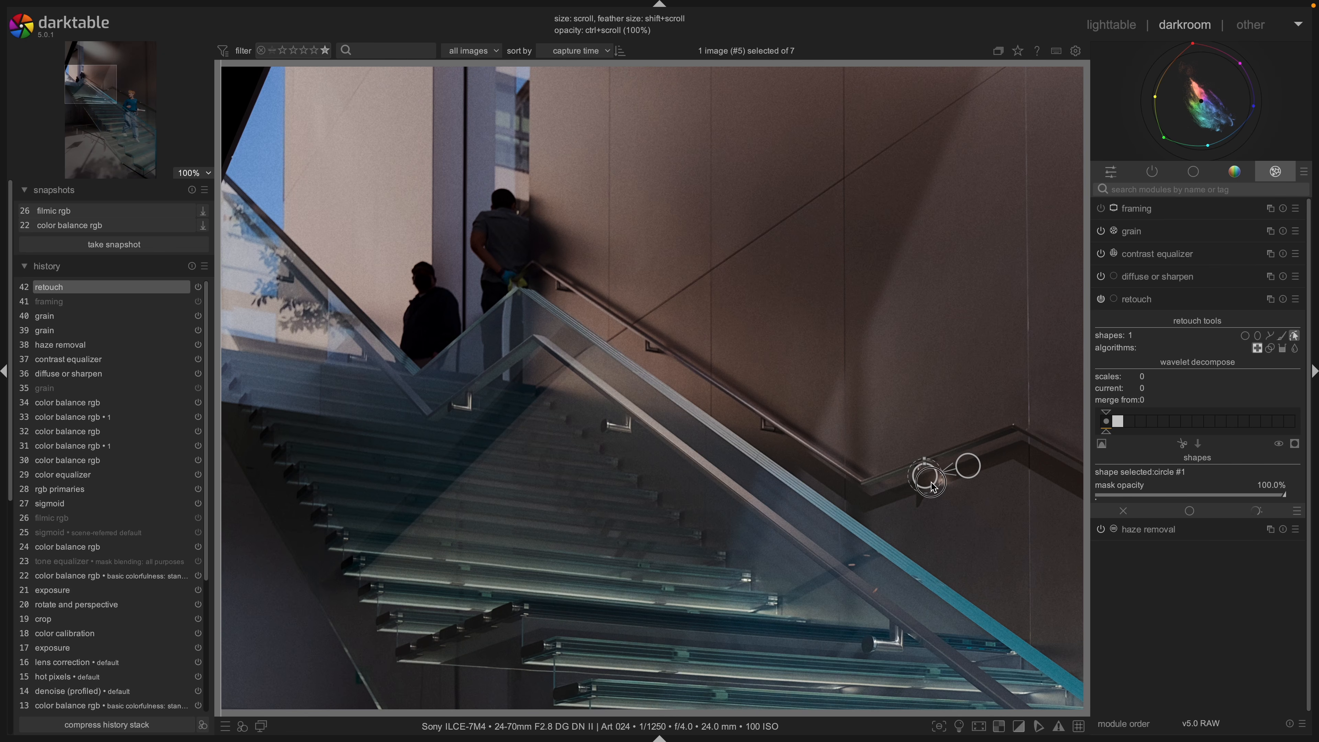
pyautogui.moveTo(969, 475); pyautogui.dragTo(961, 475)
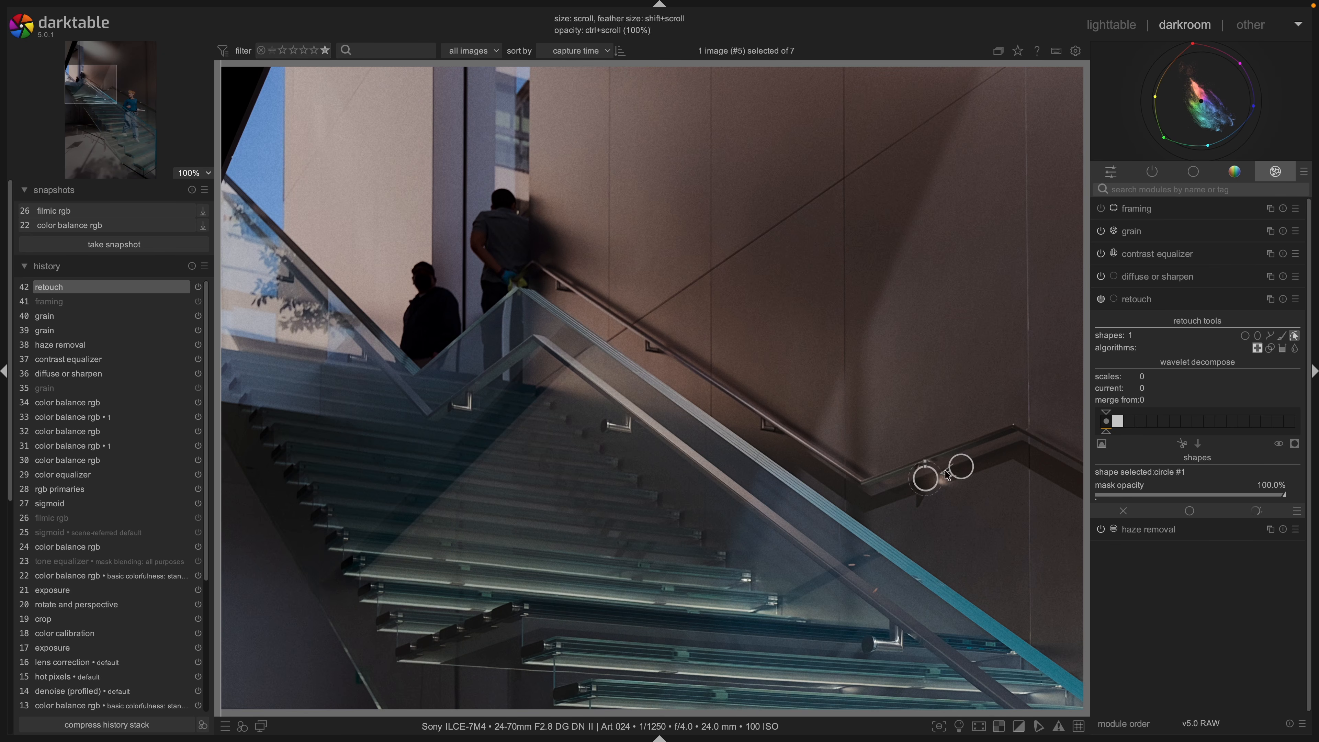
# Collapse the retouch module and switch it off.
pyautogui.click(1159, 297)
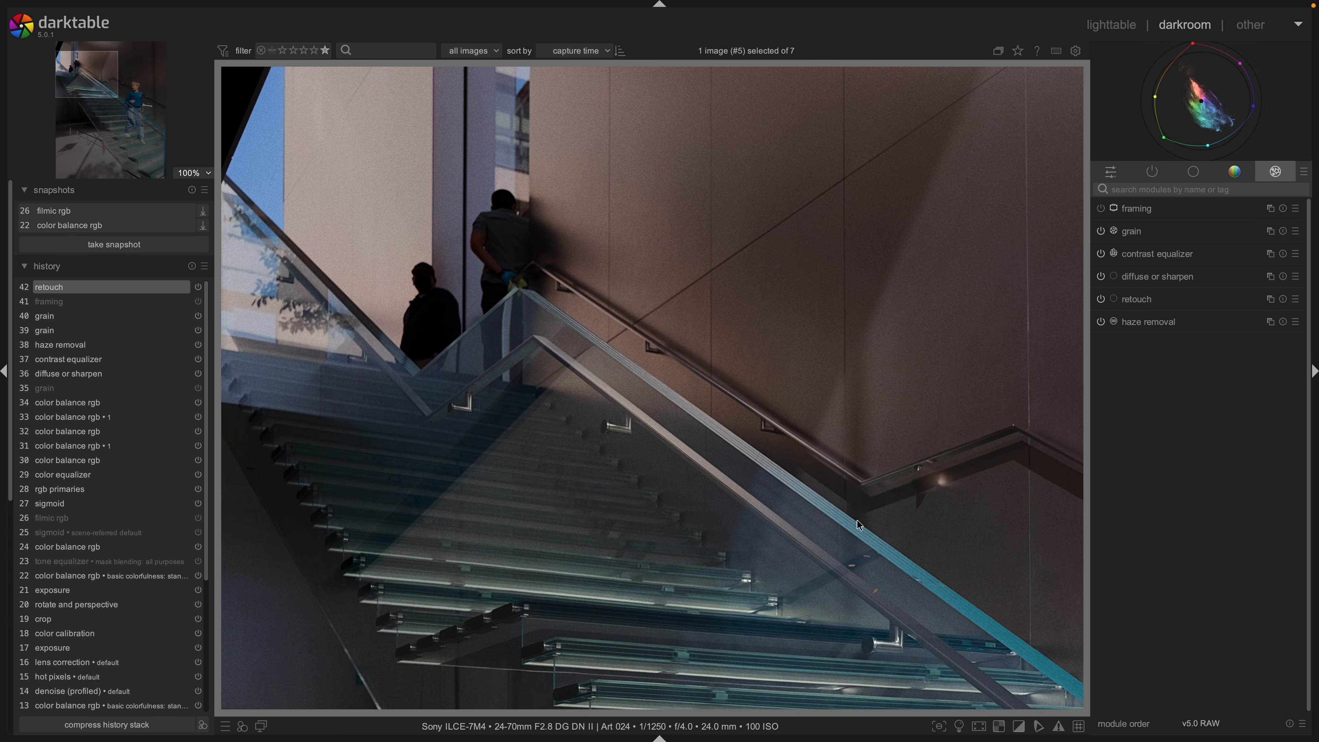
pyautogui.click(1103, 299)
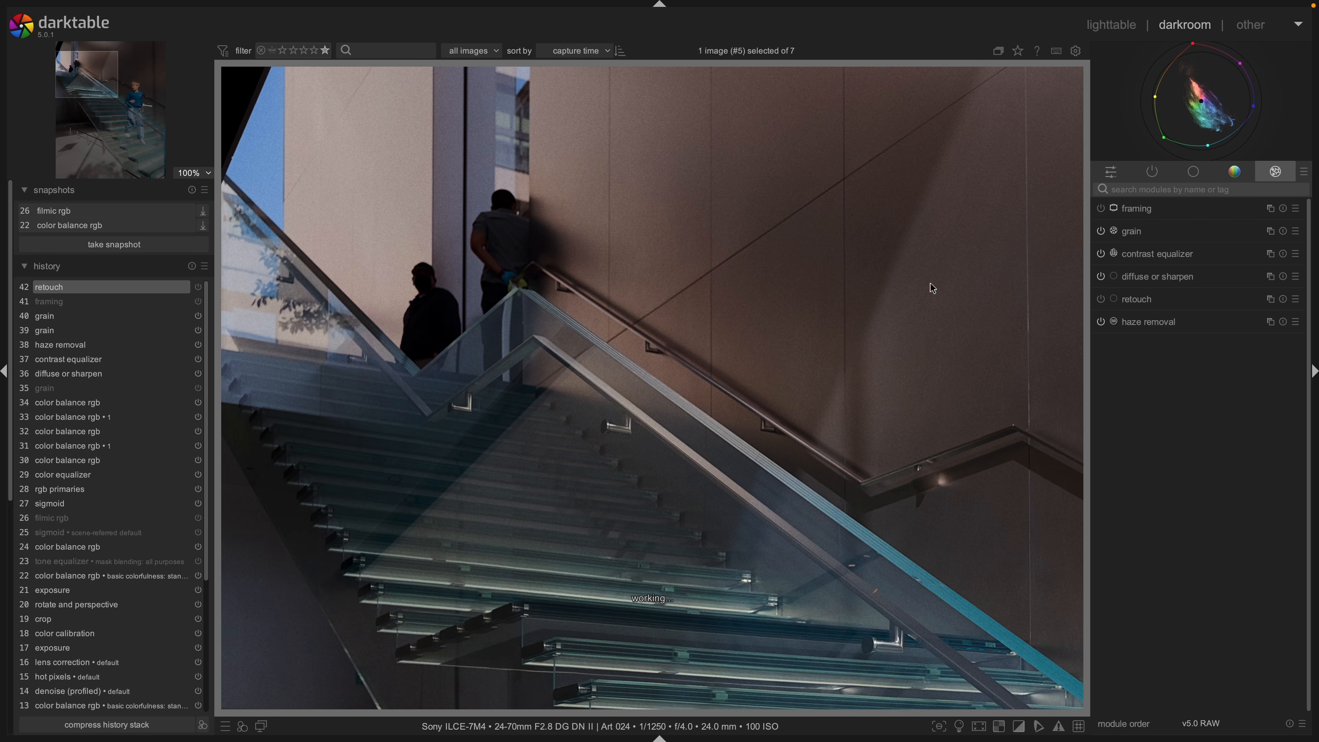
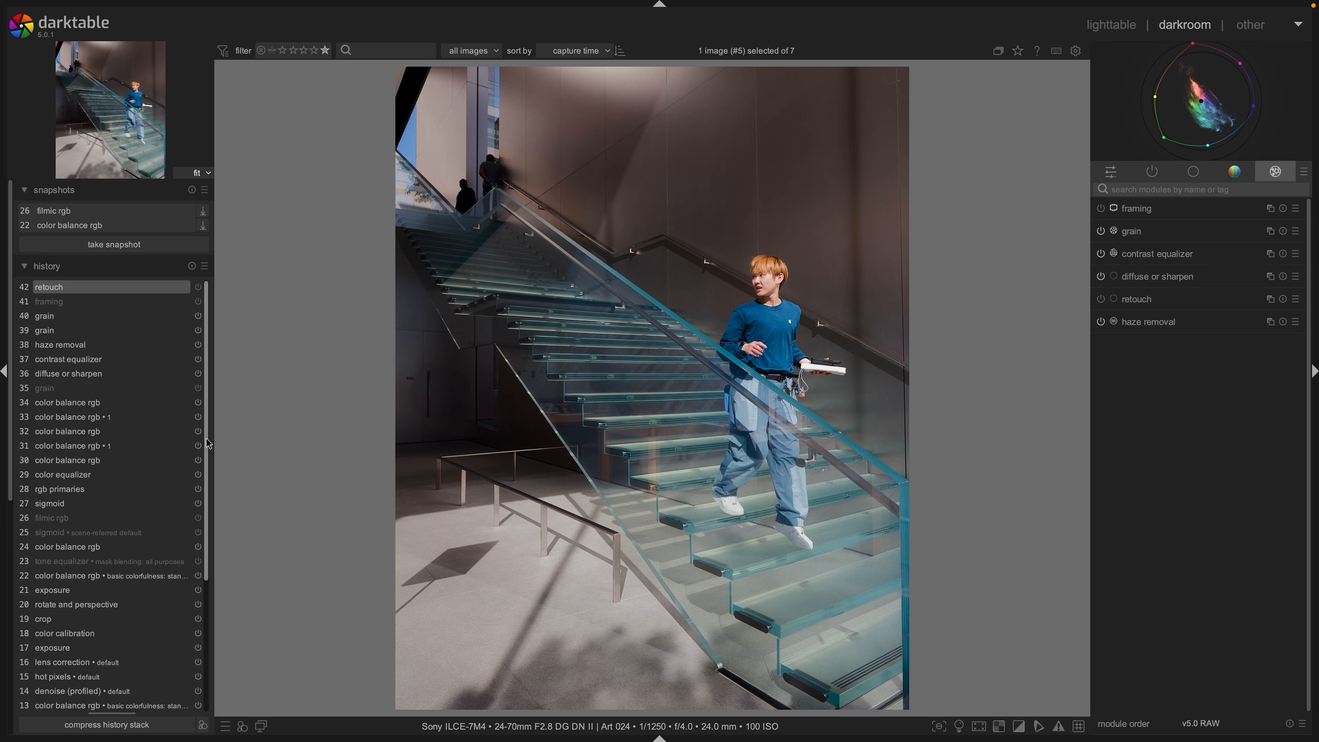
# Look through the editing history, the contrast equalizer presets and the export options.
pyautogui.moveTo(206, 441); pyautogui.dragTo(227, 539)
pyautogui.rightClick(1141, 256)
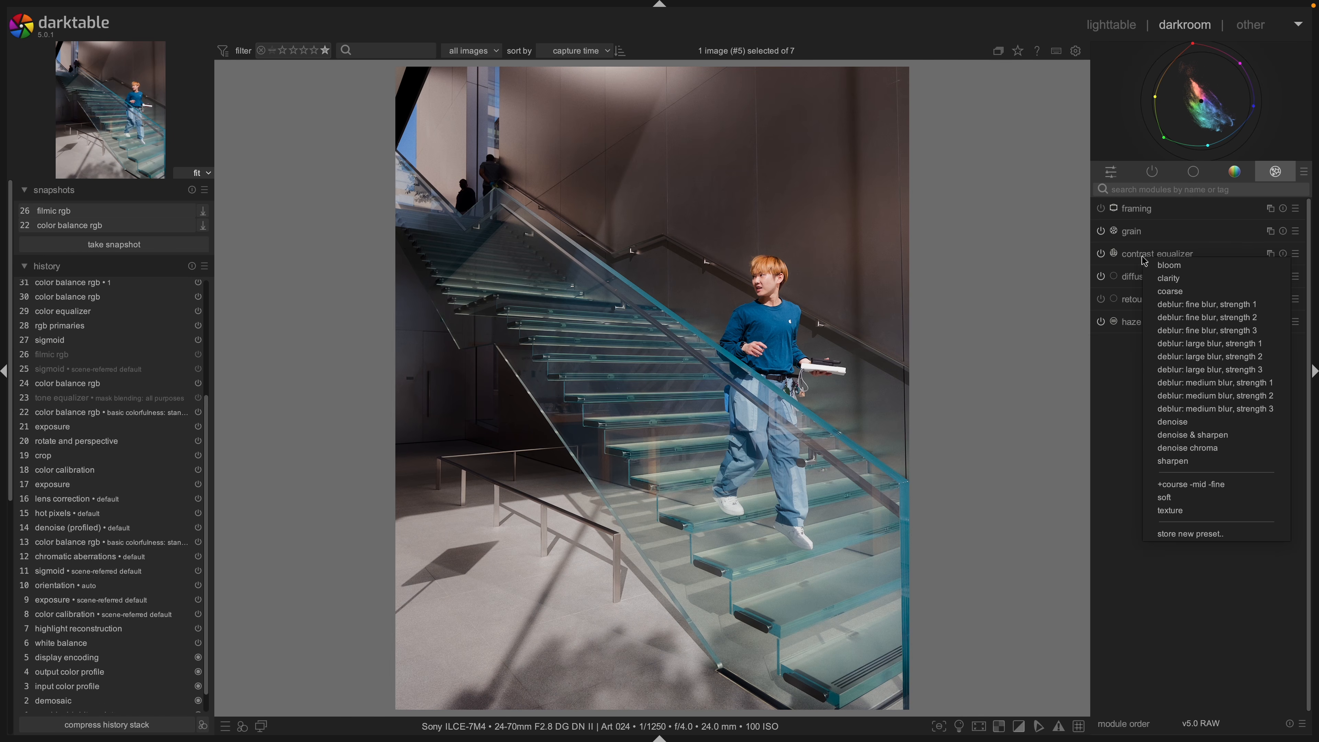
pyautogui.click(1128, 257)
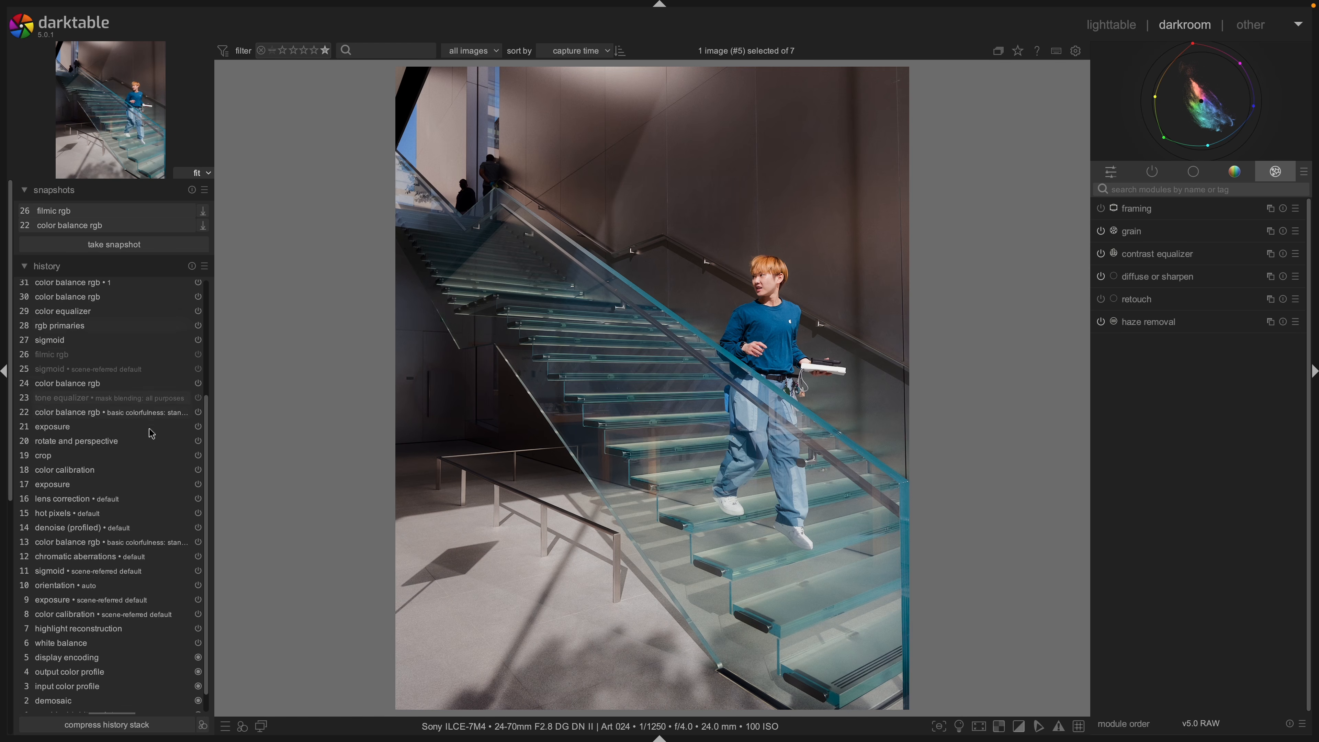
pyautogui.scroll(-1, 207, 520)
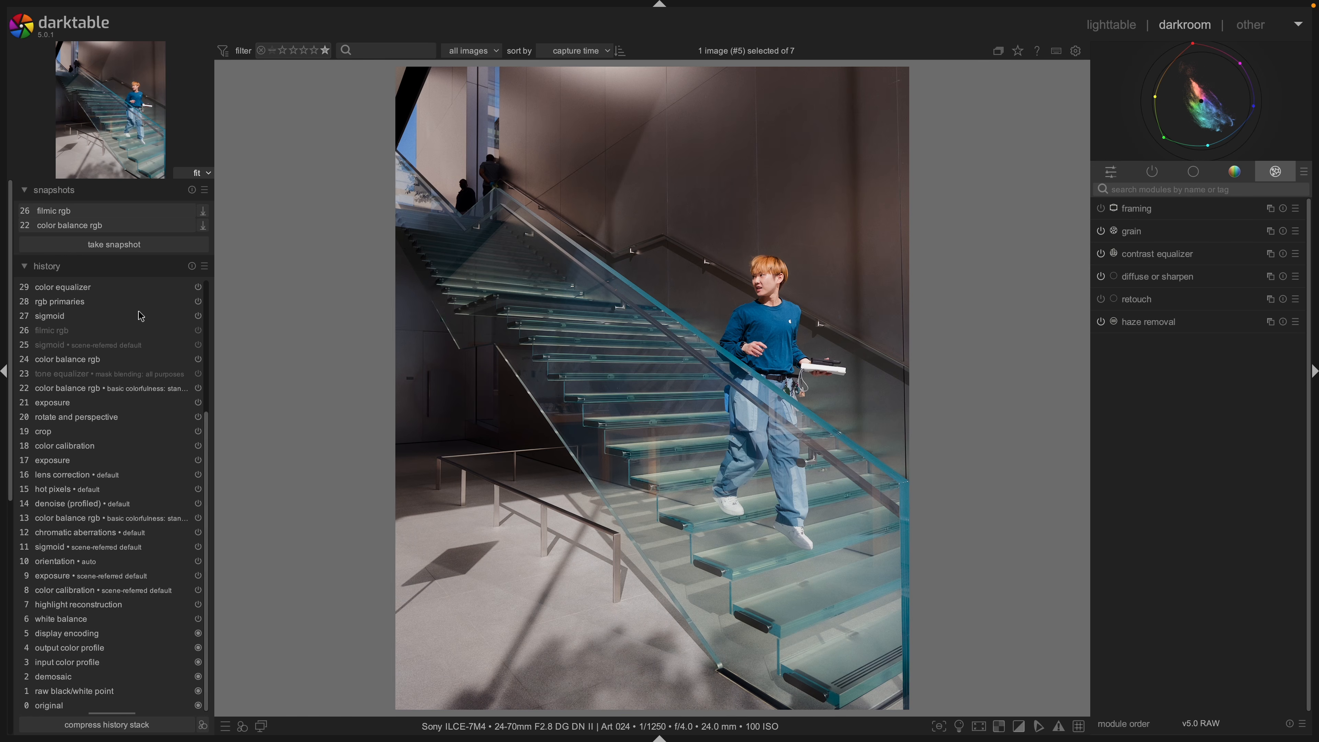
pyautogui.scroll(8, 205, 449)
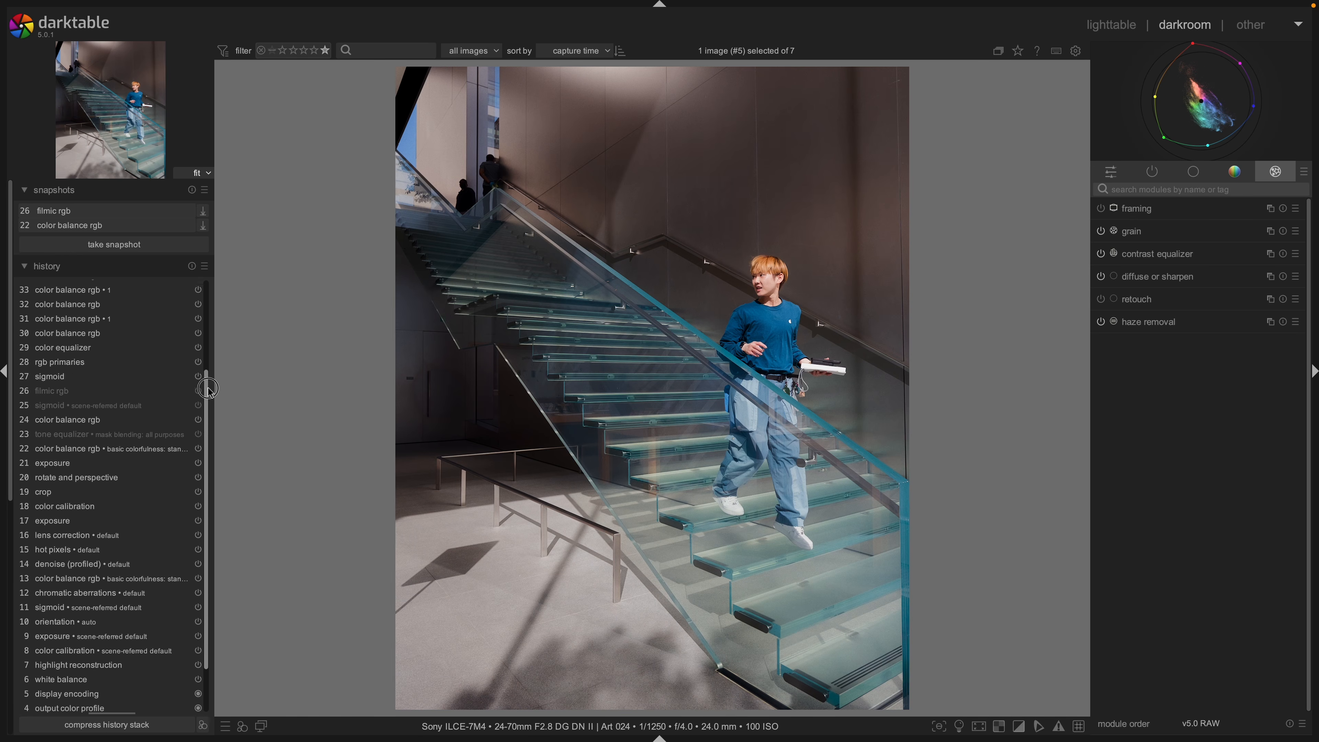
pyautogui.click(141, 265)
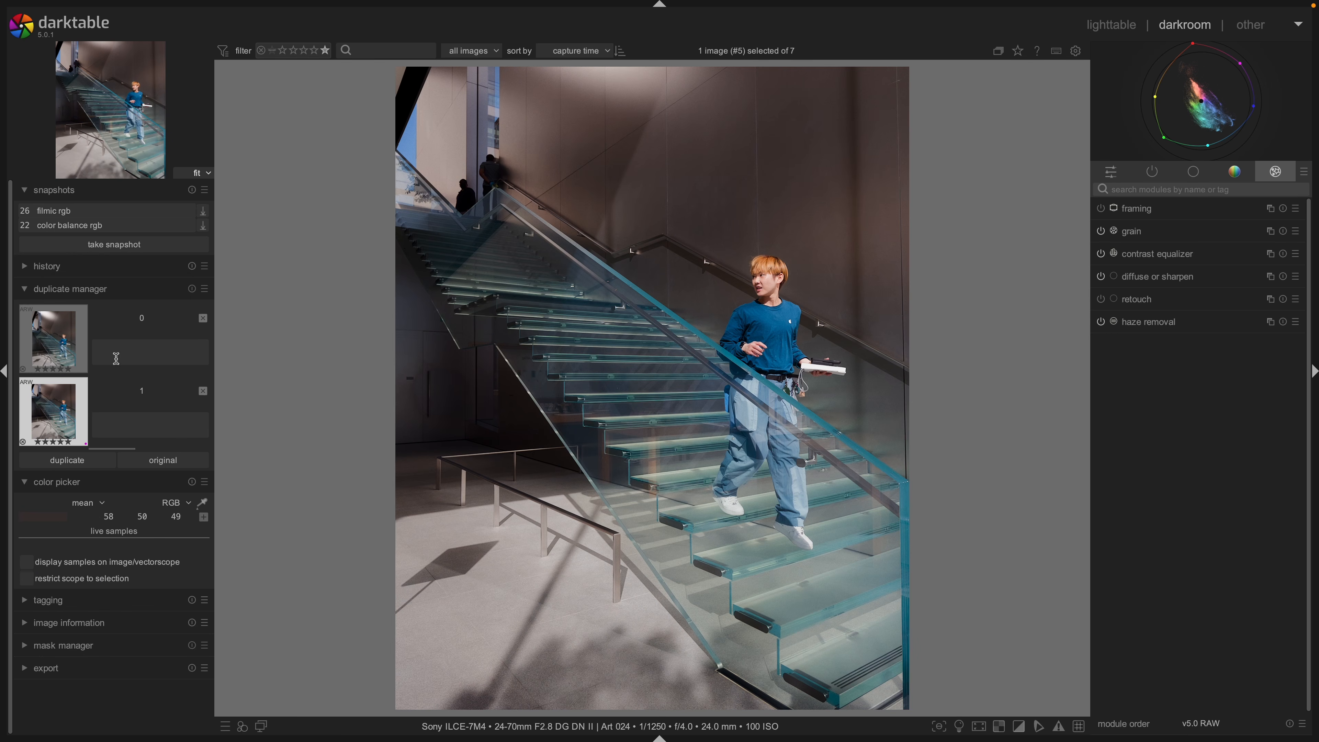
pyautogui.click(81, 673)
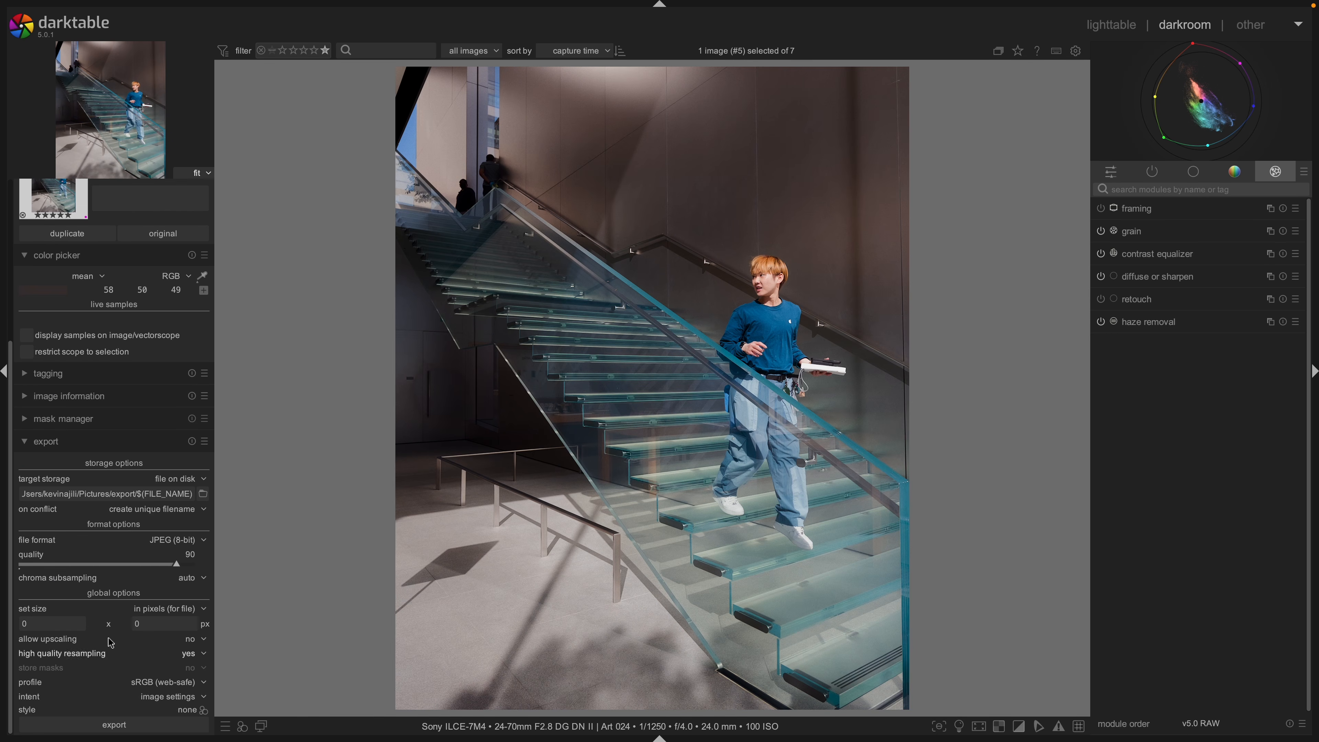
pyautogui.click(145, 447)
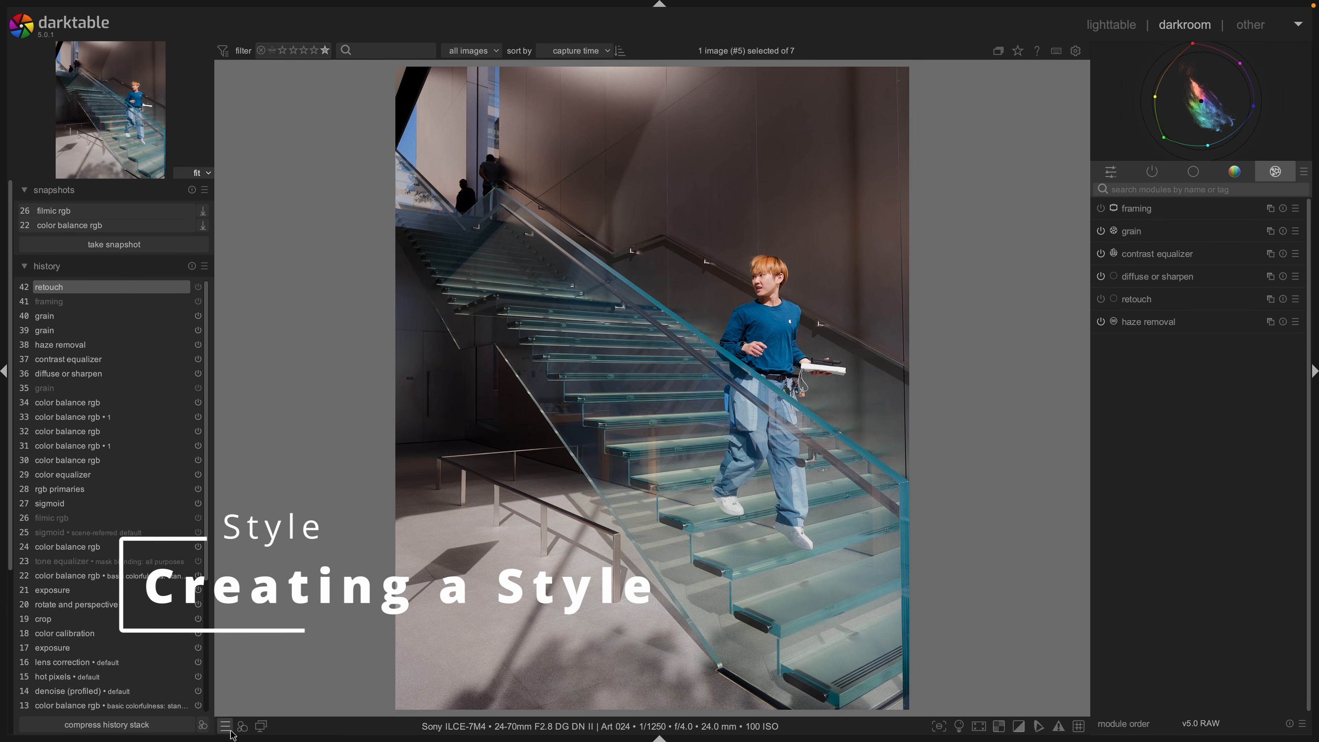
# Look at the list of styles available for quick application to the photo.
pyautogui.click(242, 727)
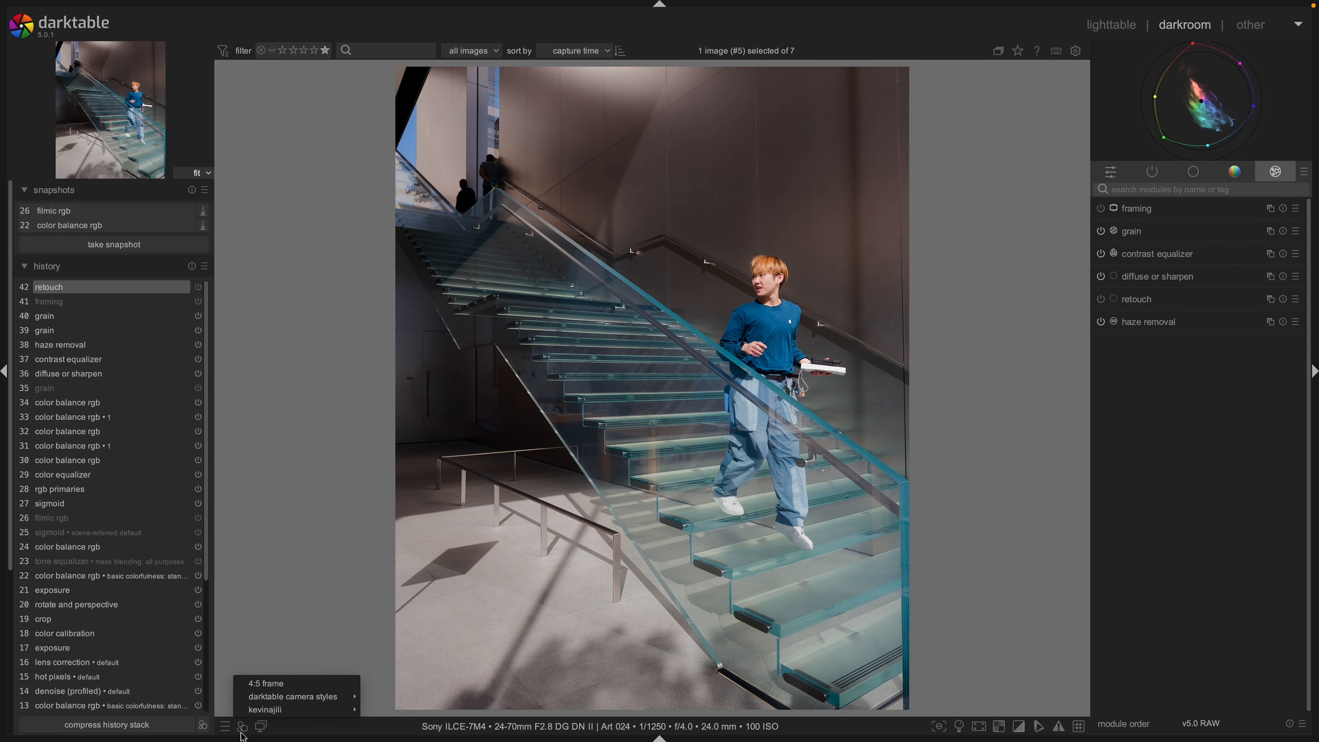
pyautogui.click(246, 732)
pyautogui.click(245, 732)
pyautogui.moveTo(270, 718)
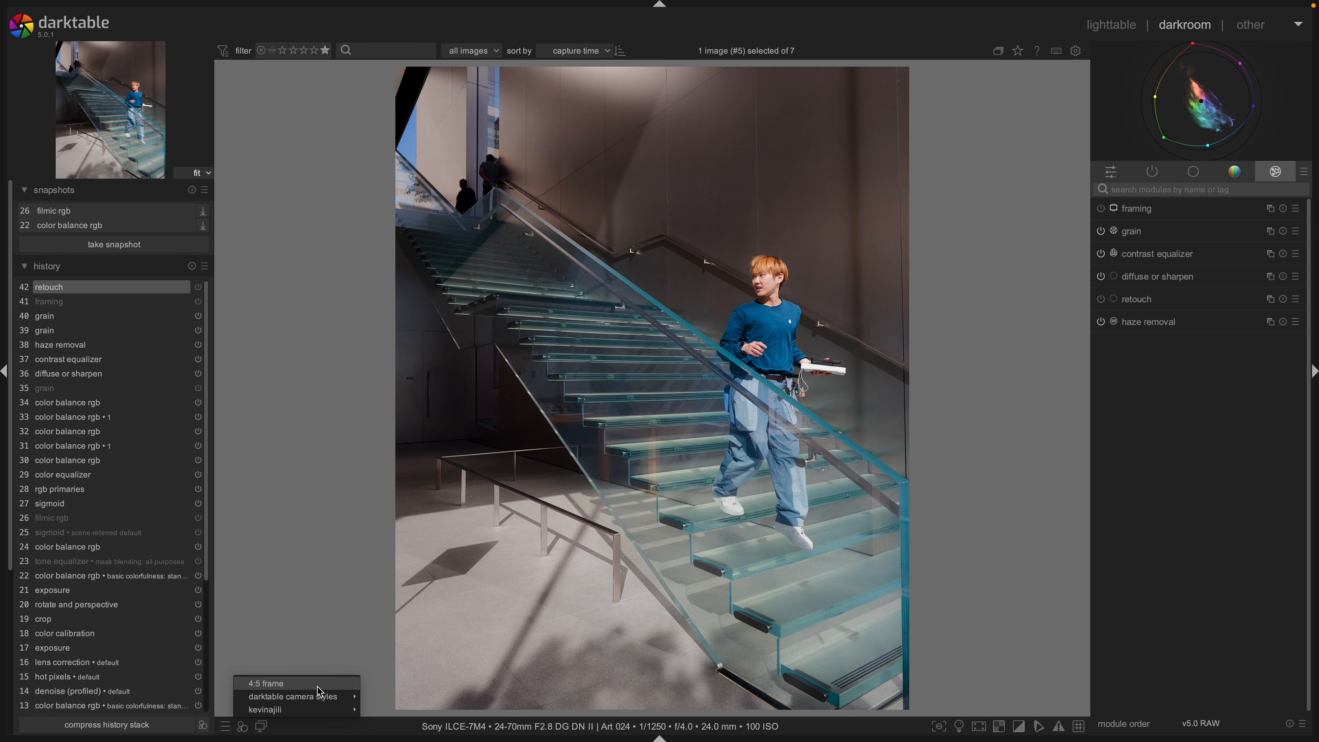
pyautogui.click(328, 620)
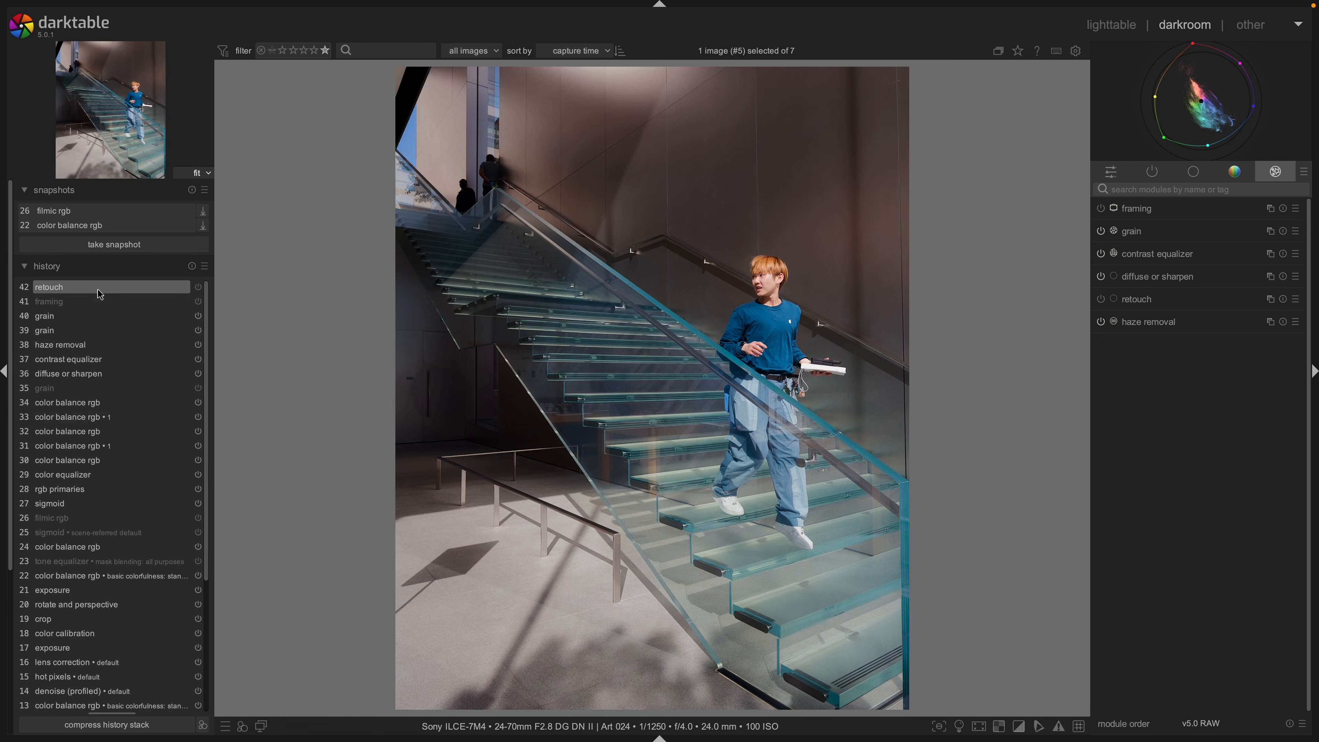
# Review the photo's history stack from the original to the retouch entry and compress it.
pyautogui.scroll(-2, 97, 312)
pyautogui.scroll(2, 125, 551)
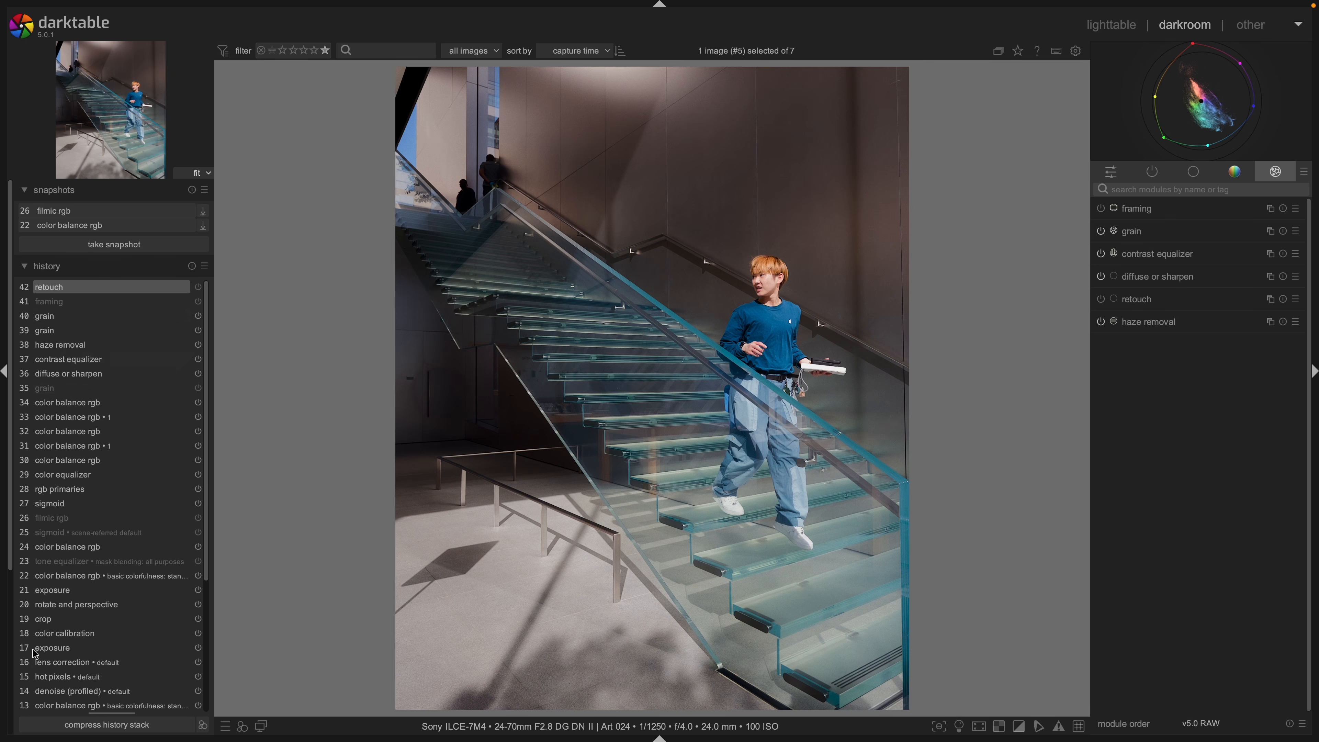
pyautogui.scroll(-2, 40, 562)
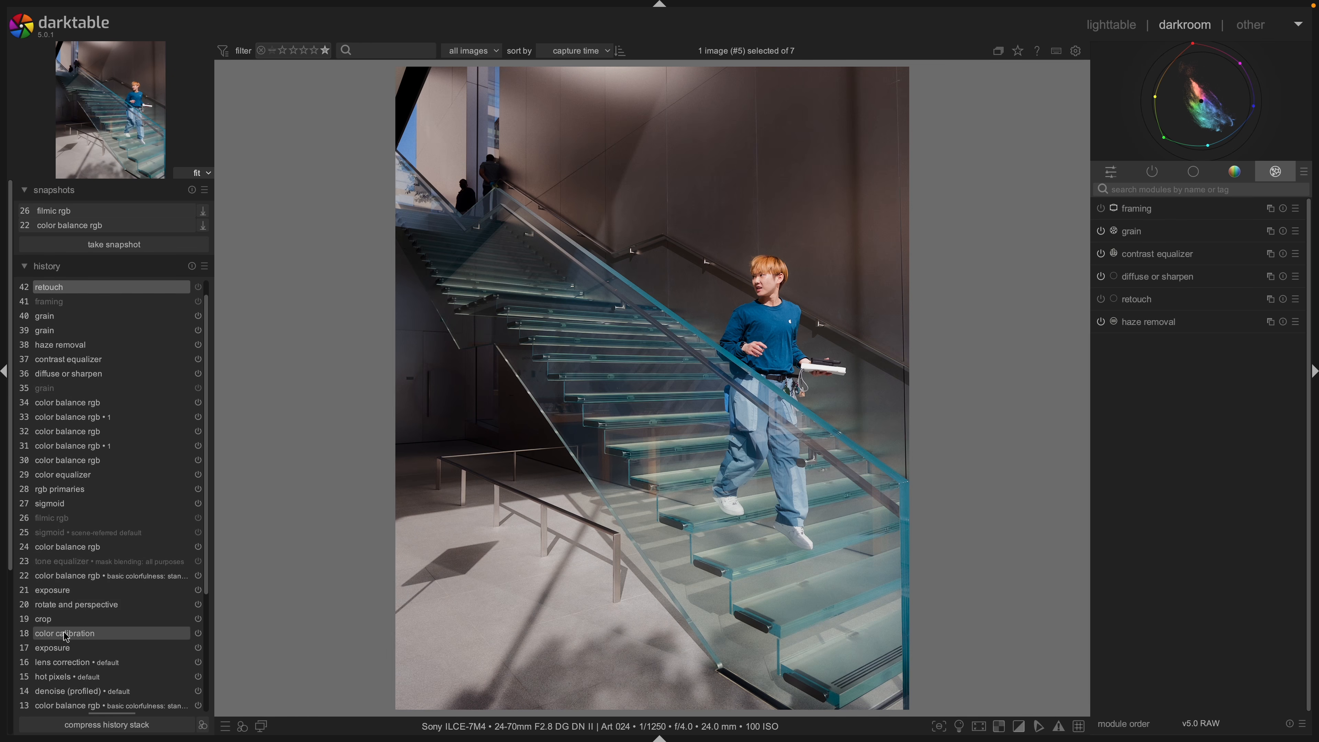
pyautogui.scroll(-2, 70, 642)
pyautogui.scroll(-3, 70, 642)
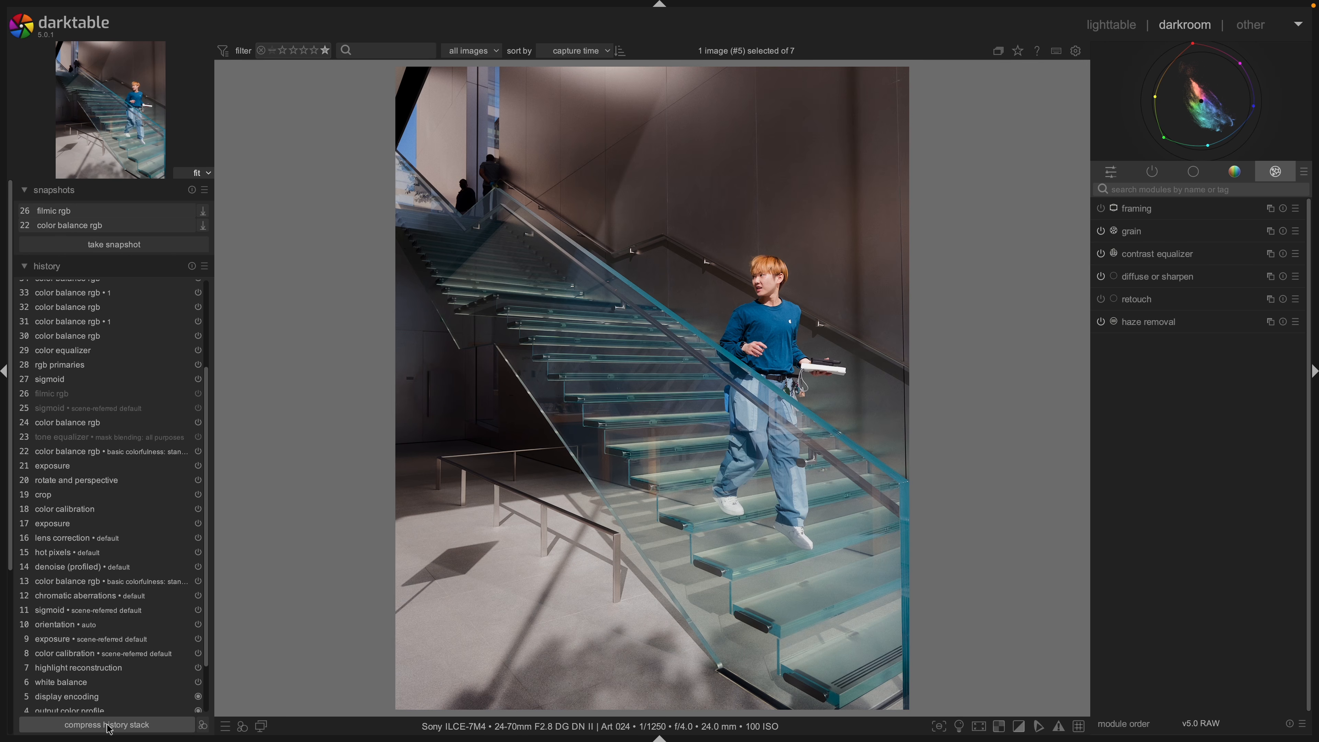
pyautogui.scroll(5, 96, 326)
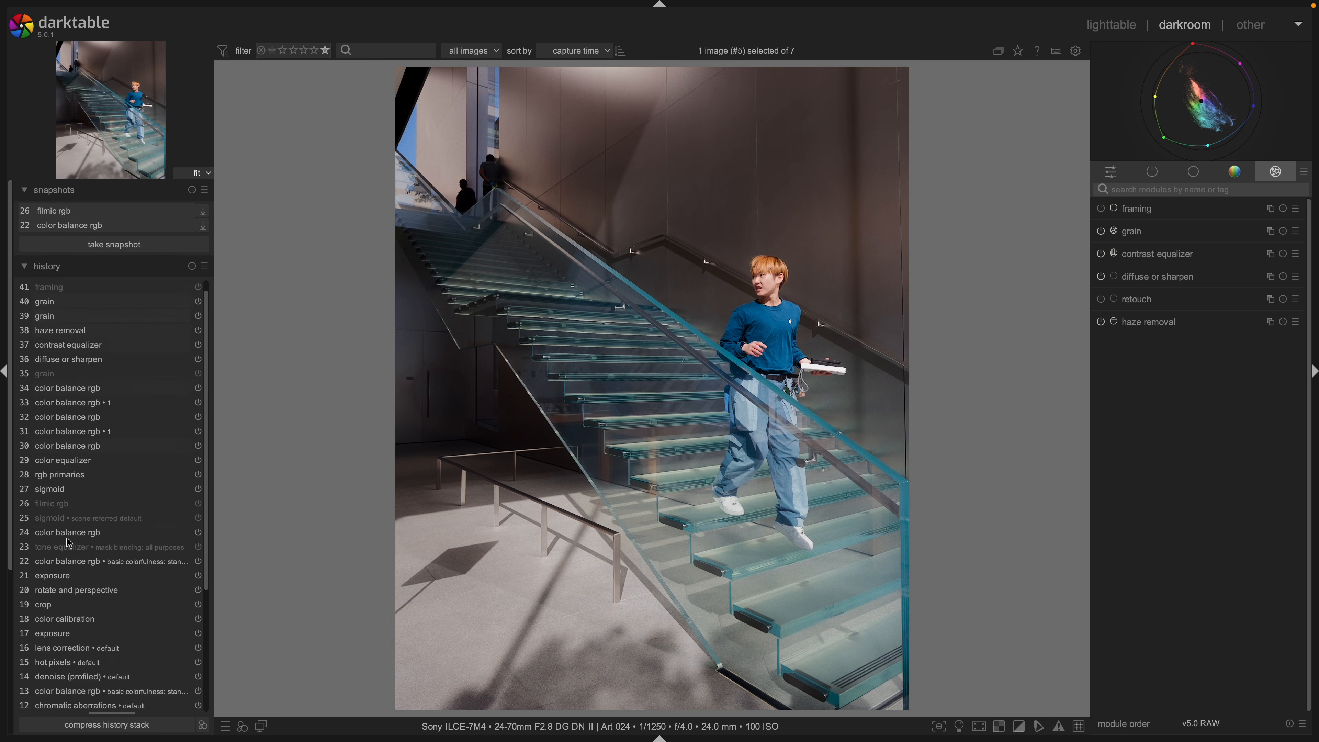
pyautogui.scroll(-3, 71, 530)
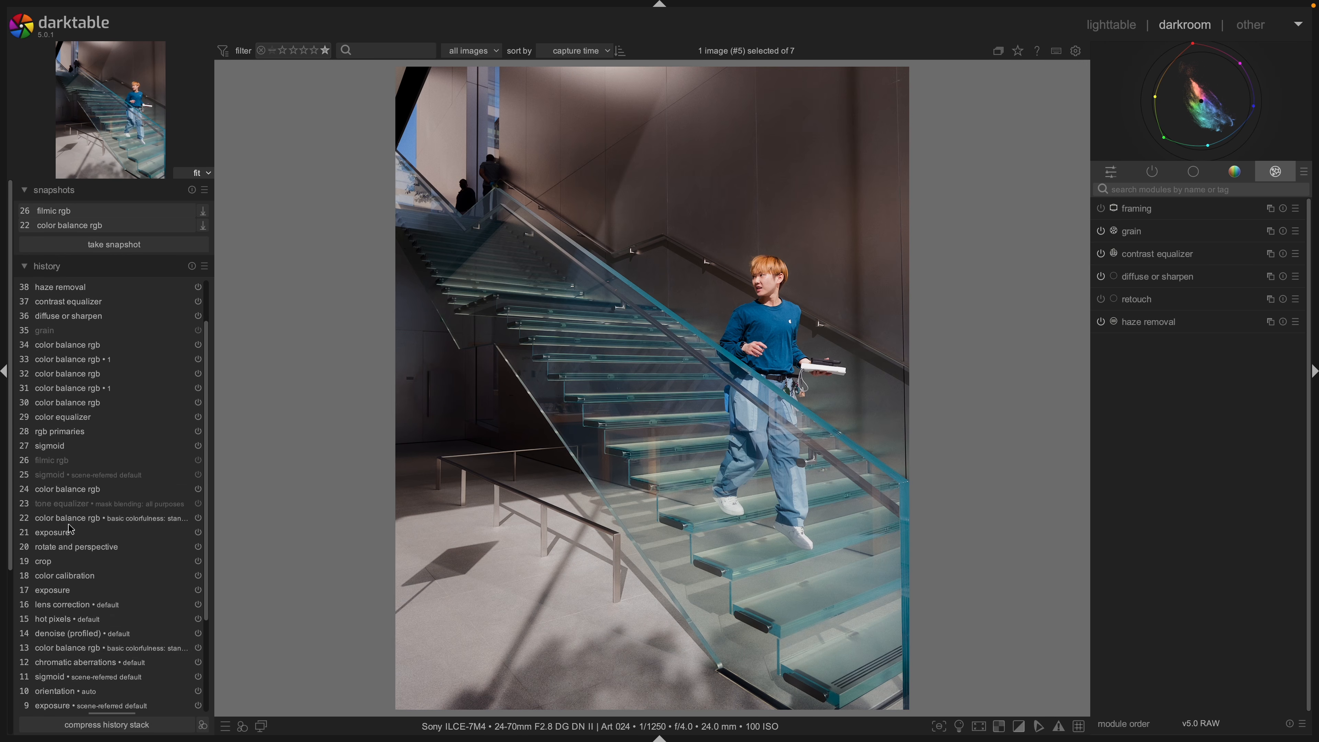
pyautogui.scroll(-3, 78, 516)
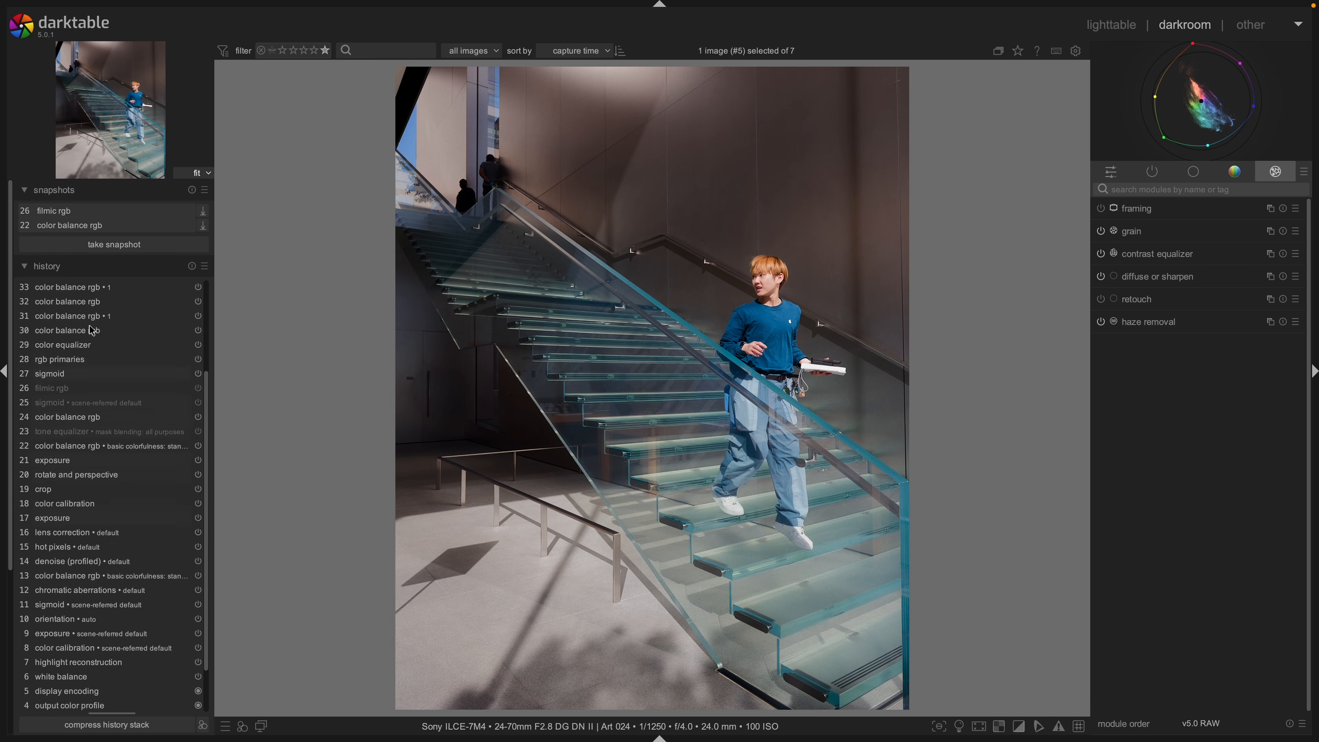
pyautogui.click(92, 725)
pyautogui.scroll(-1, 90, 587)
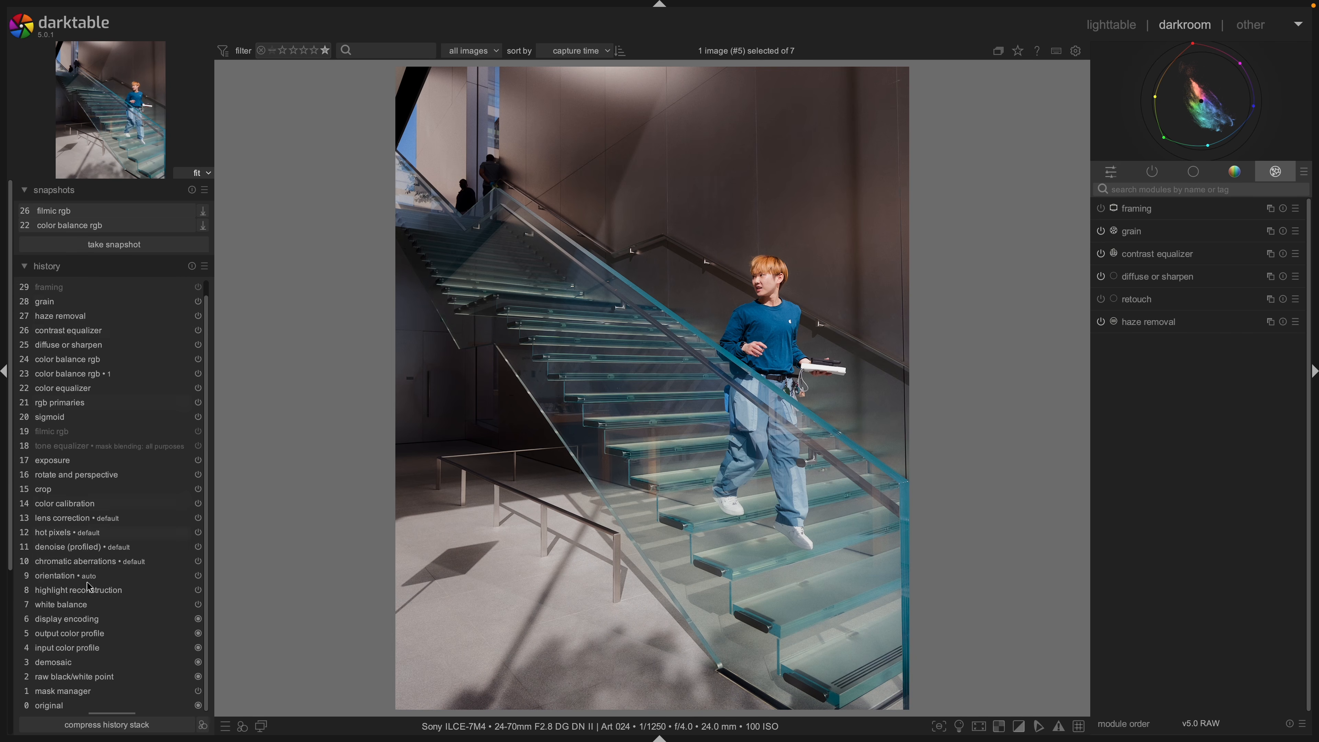
pyautogui.scroll(1, 89, 581)
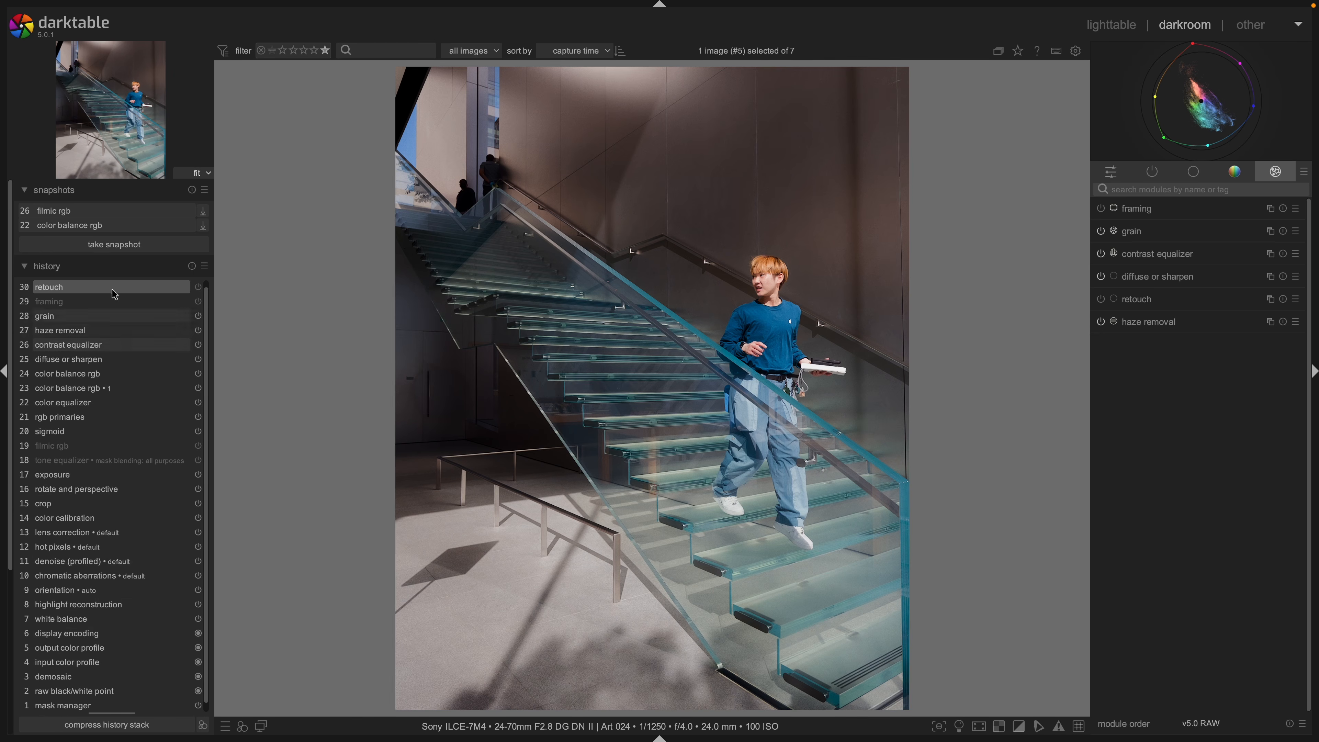
# Start a style from the compressed history with all items deselected, and name it "new style".
pyautogui.click(203, 727)
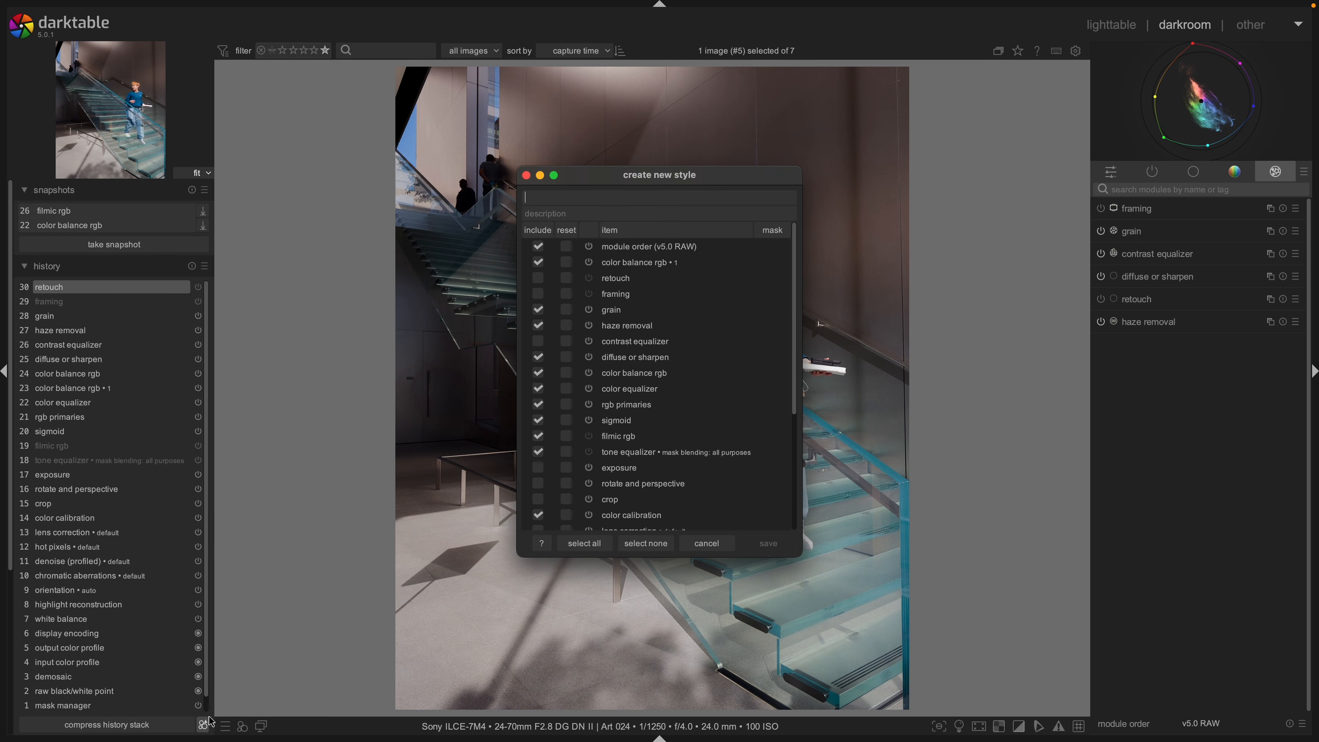
pyautogui.scroll(-5, 653, 429)
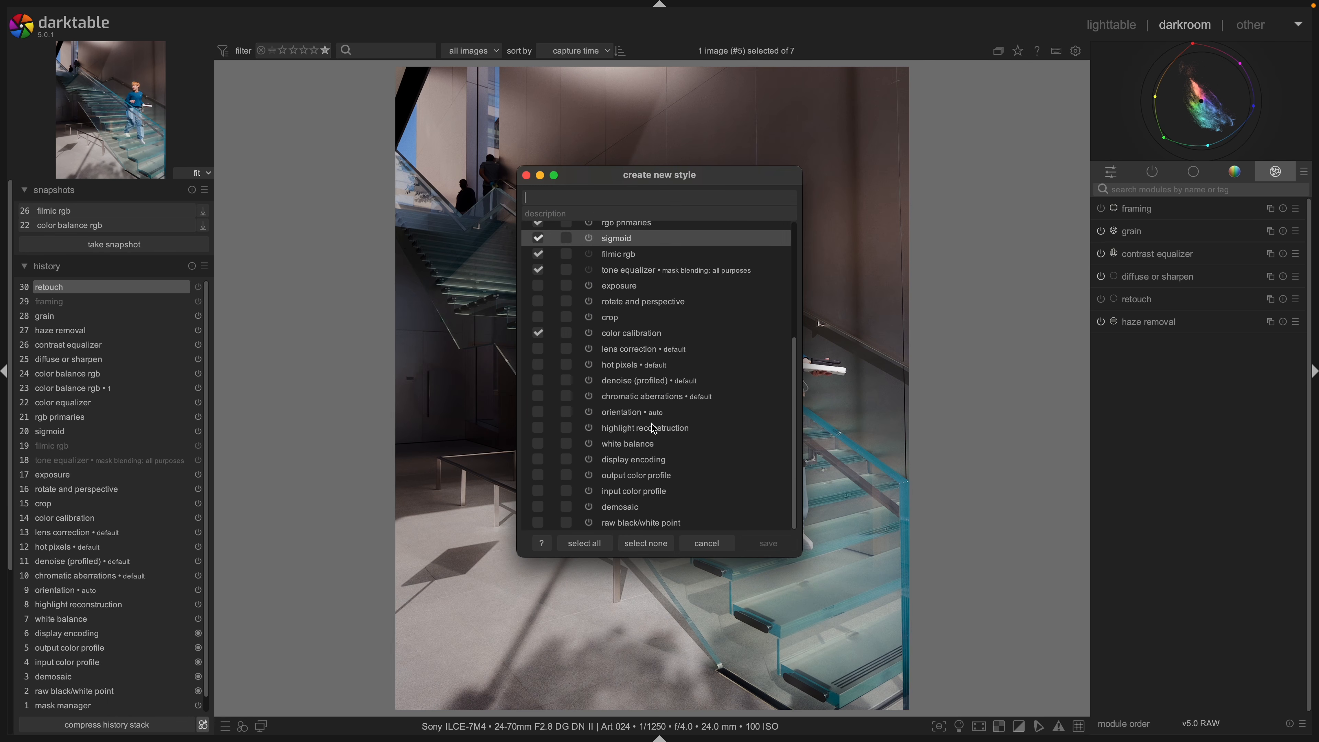
pyautogui.click(653, 544)
pyautogui.click(602, 197)
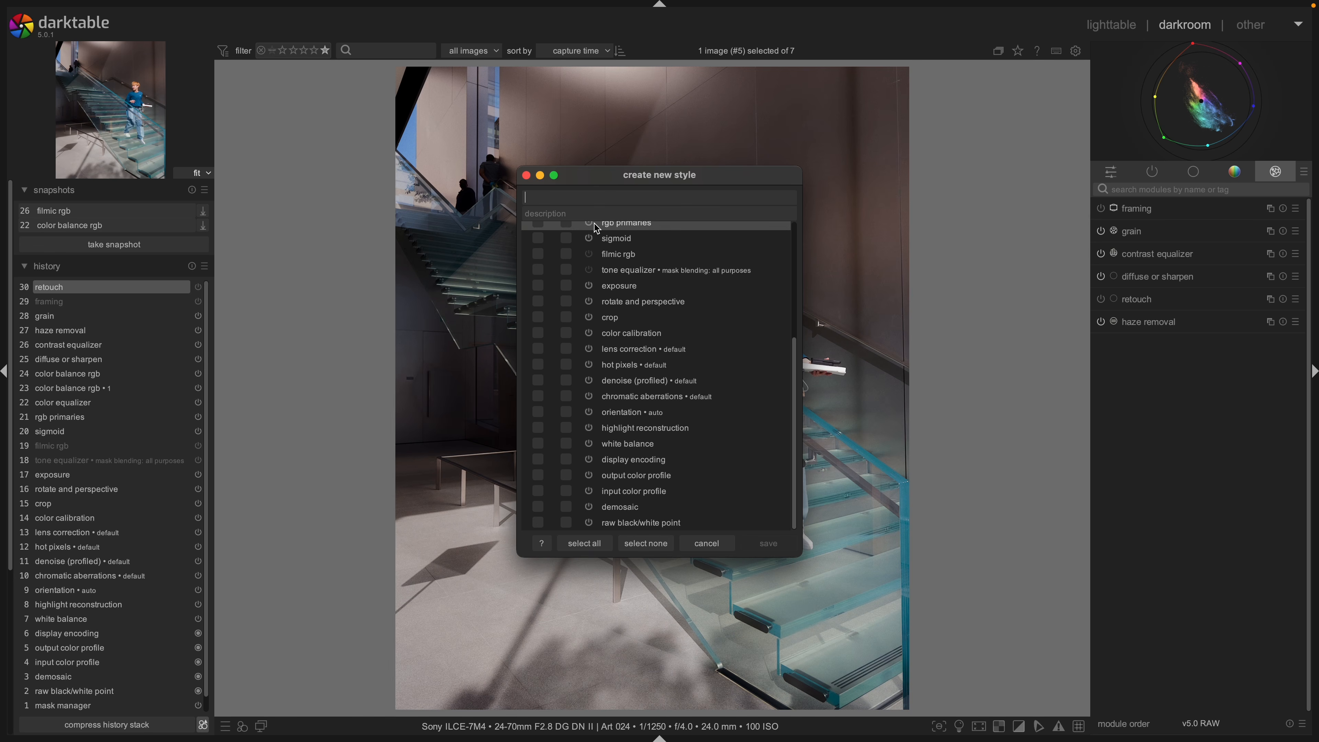
pyautogui.write('new style')
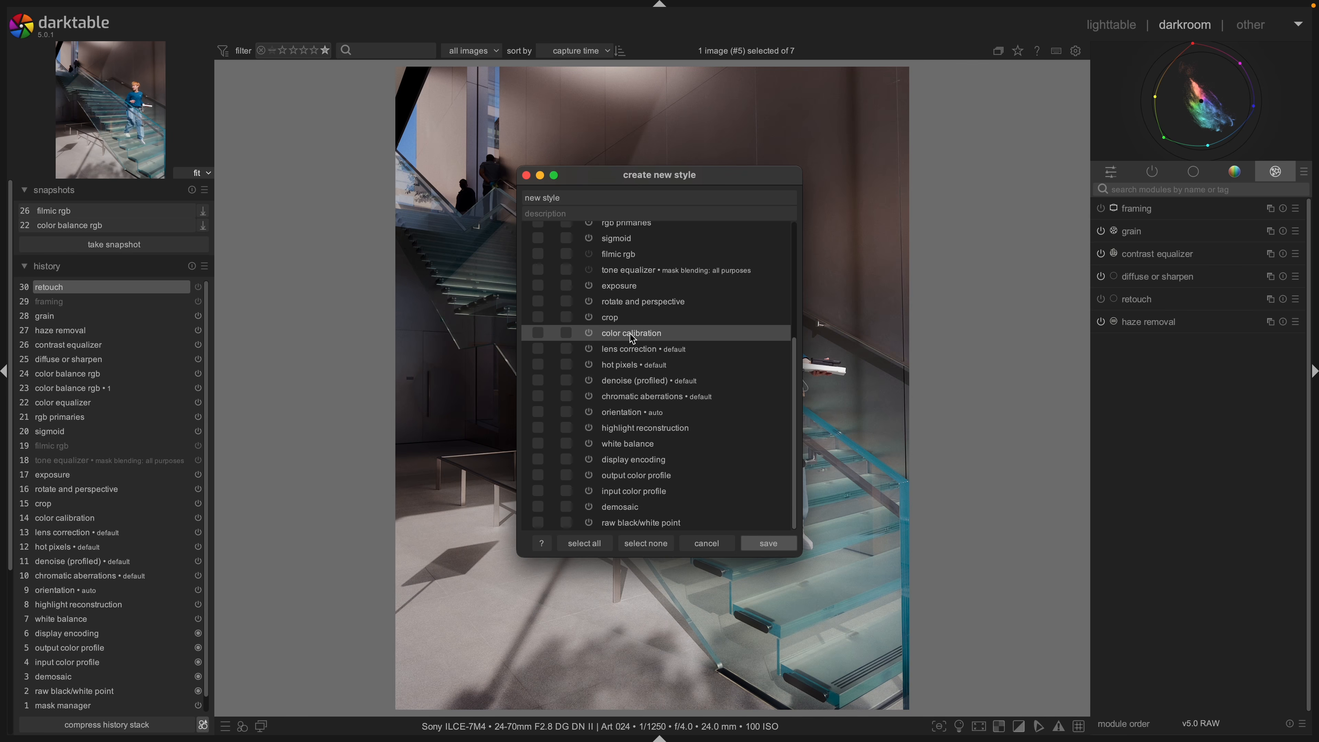
# Look through the full list of history items to judge which modules belong in the new style.
pyautogui.scroll(2, 632, 344)
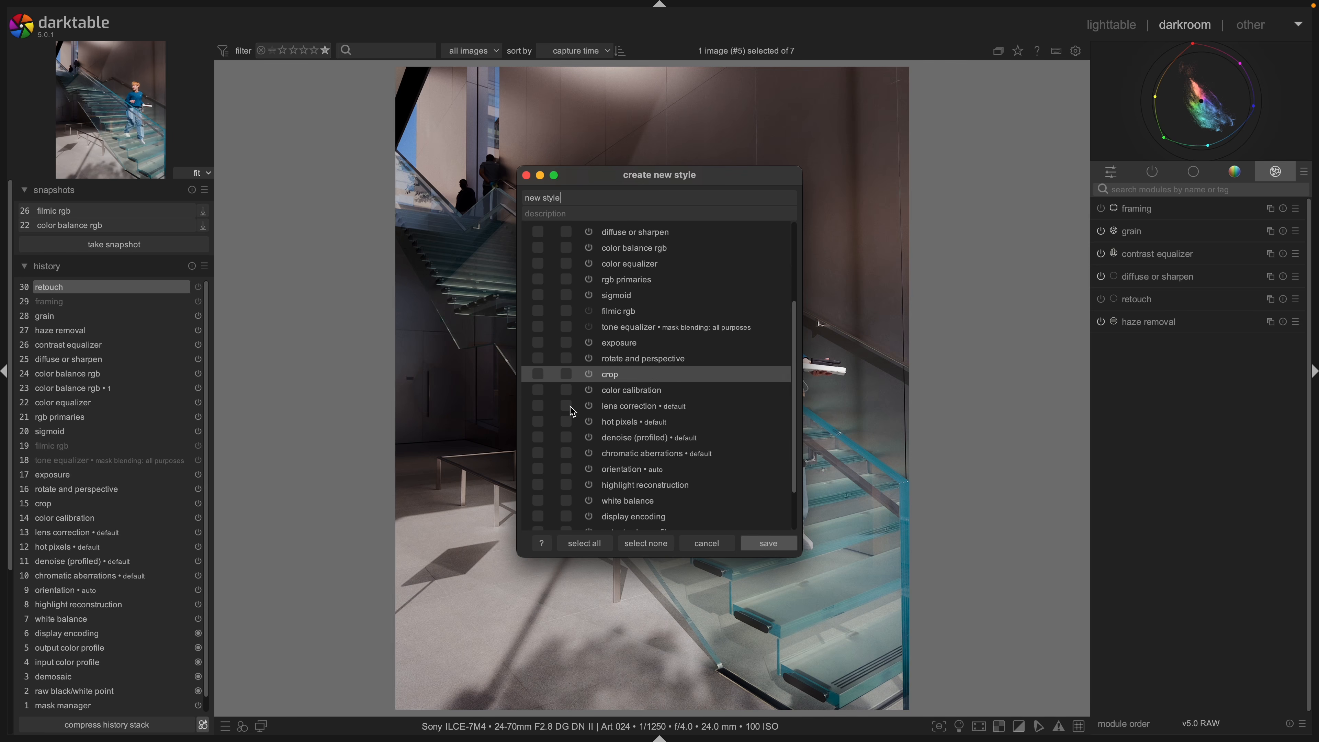
pyautogui.scroll(-2, 597, 468)
pyautogui.scroll(6, 598, 427)
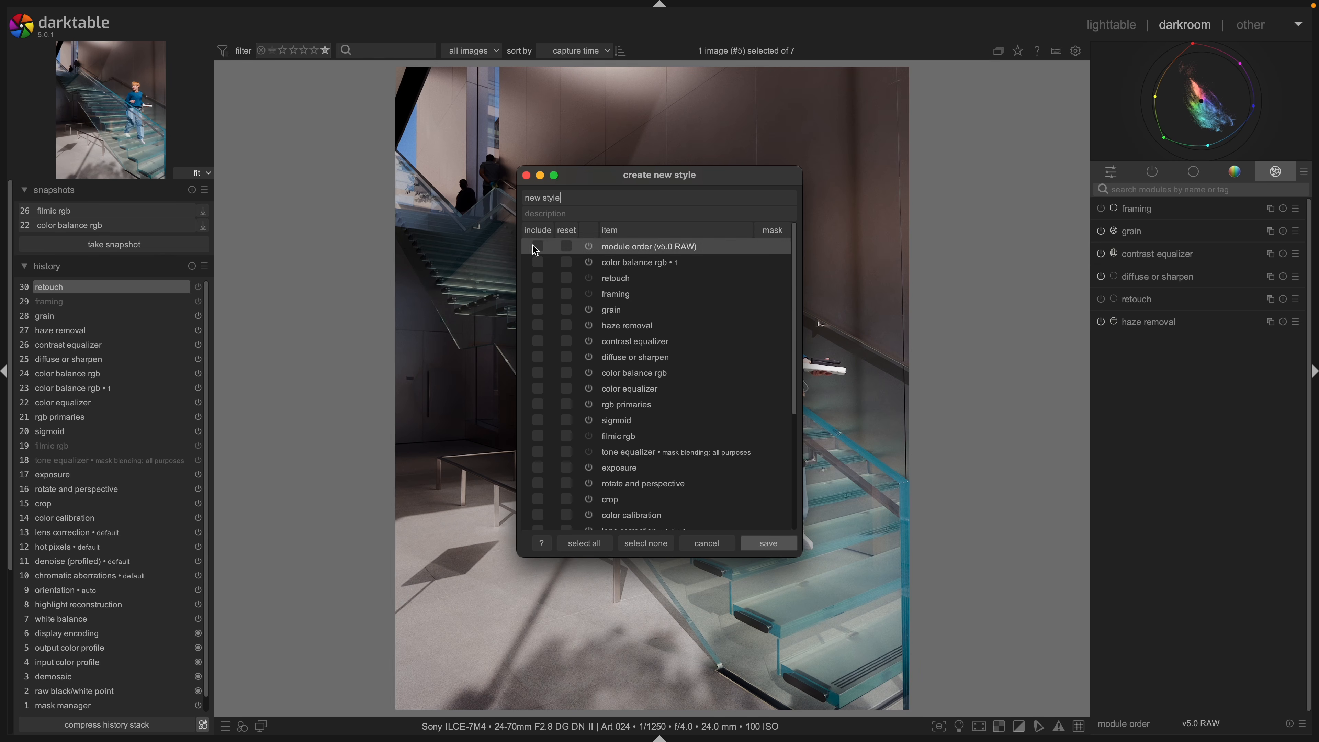
pyautogui.scroll(-2, 545, 514)
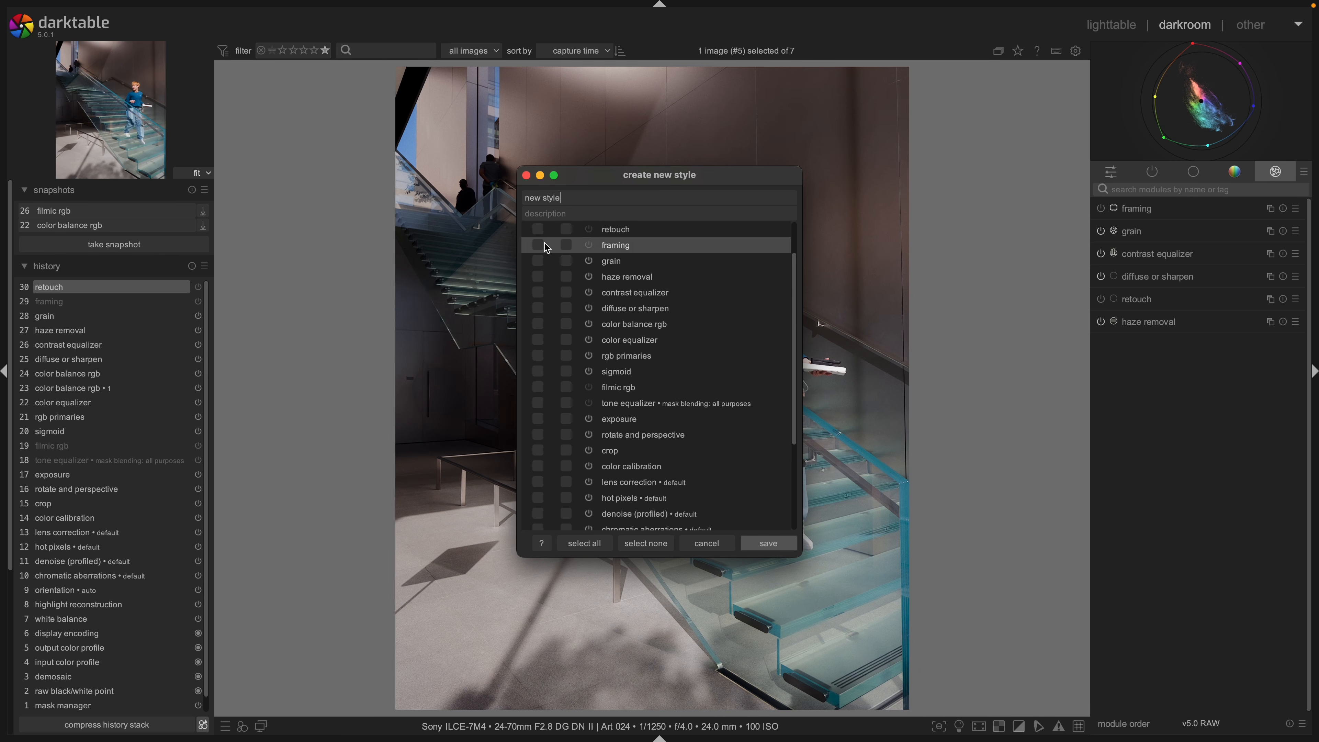
pyautogui.scroll(-5, 567, 456)
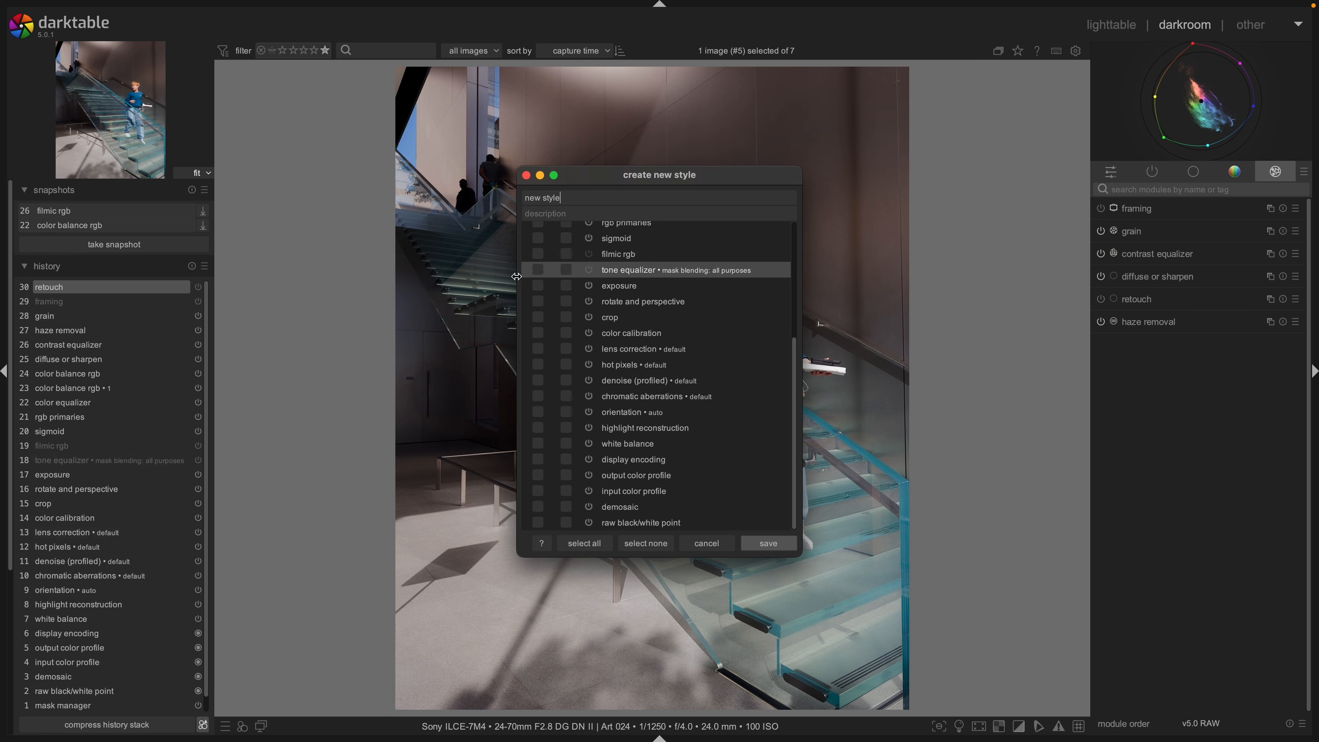
pyautogui.scroll(1, 597, 472)
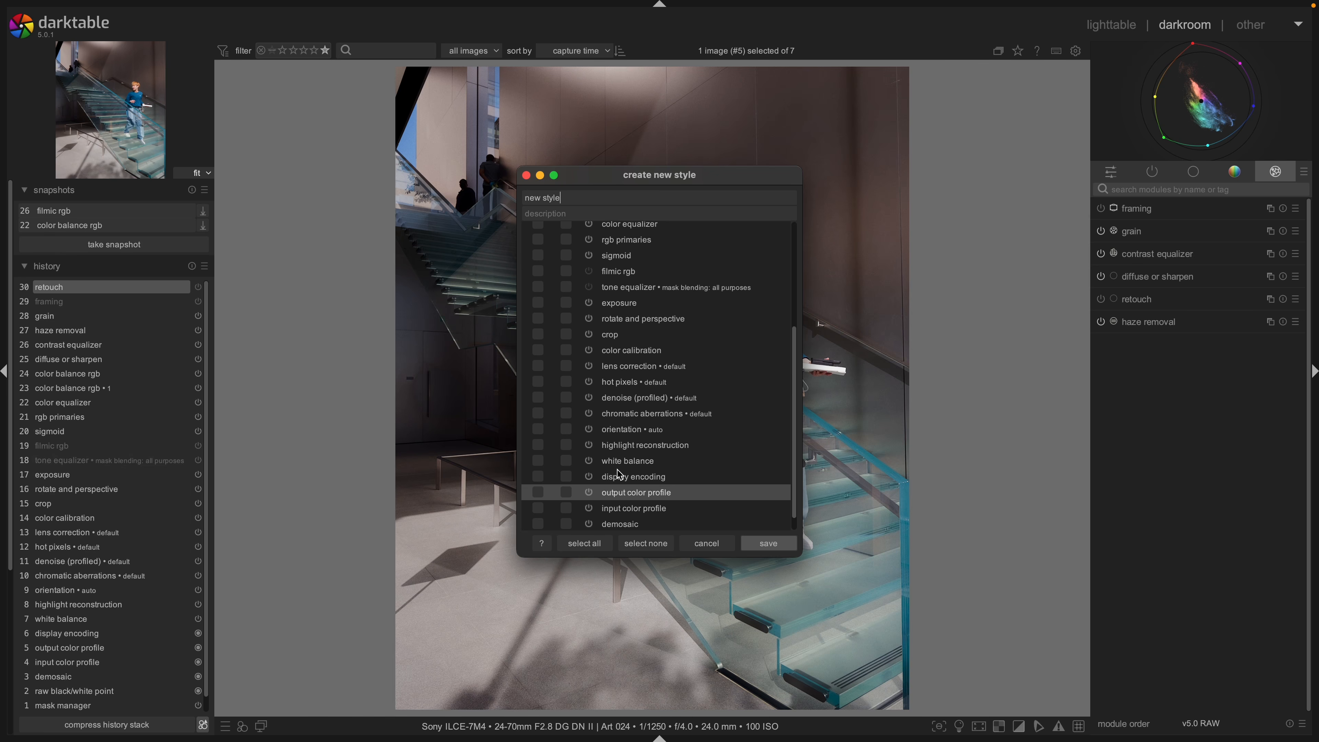
pyautogui.scroll(3, 582, 410)
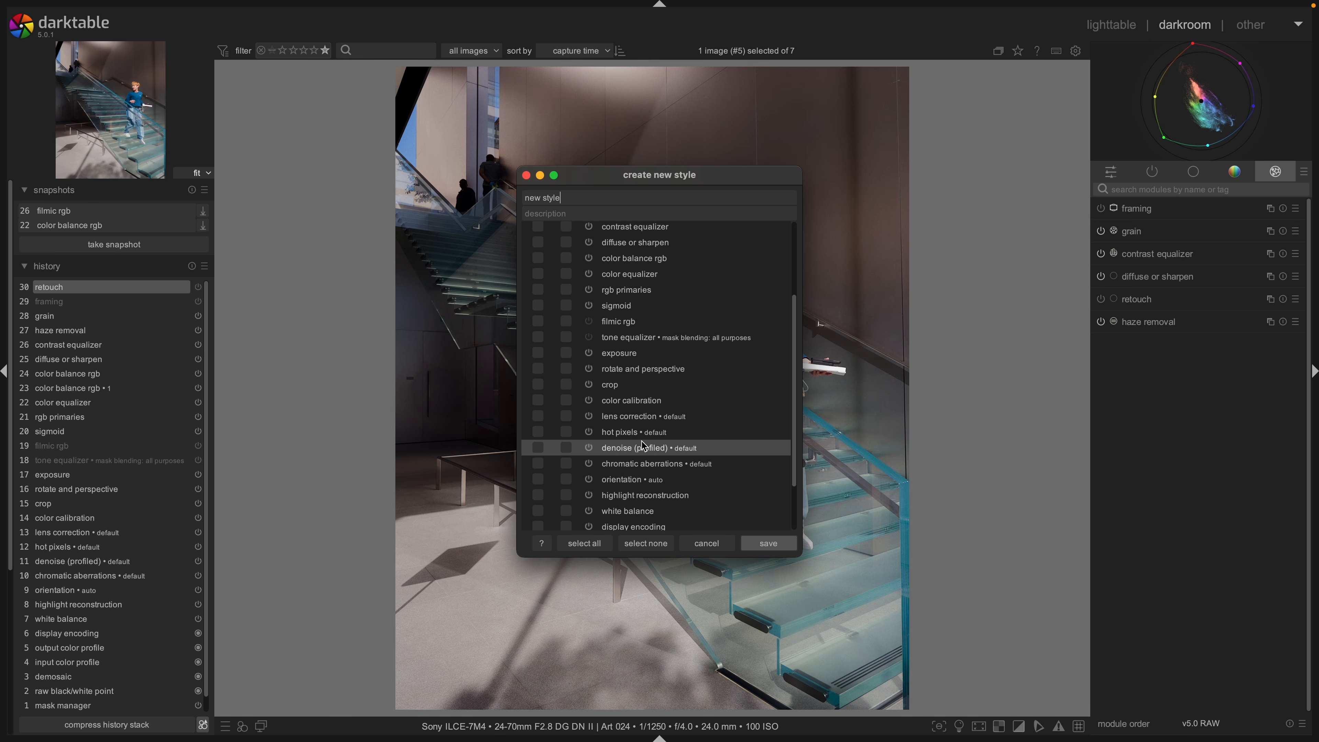
pyautogui.scroll(1, 577, 457)
pyautogui.scroll(1, 578, 456)
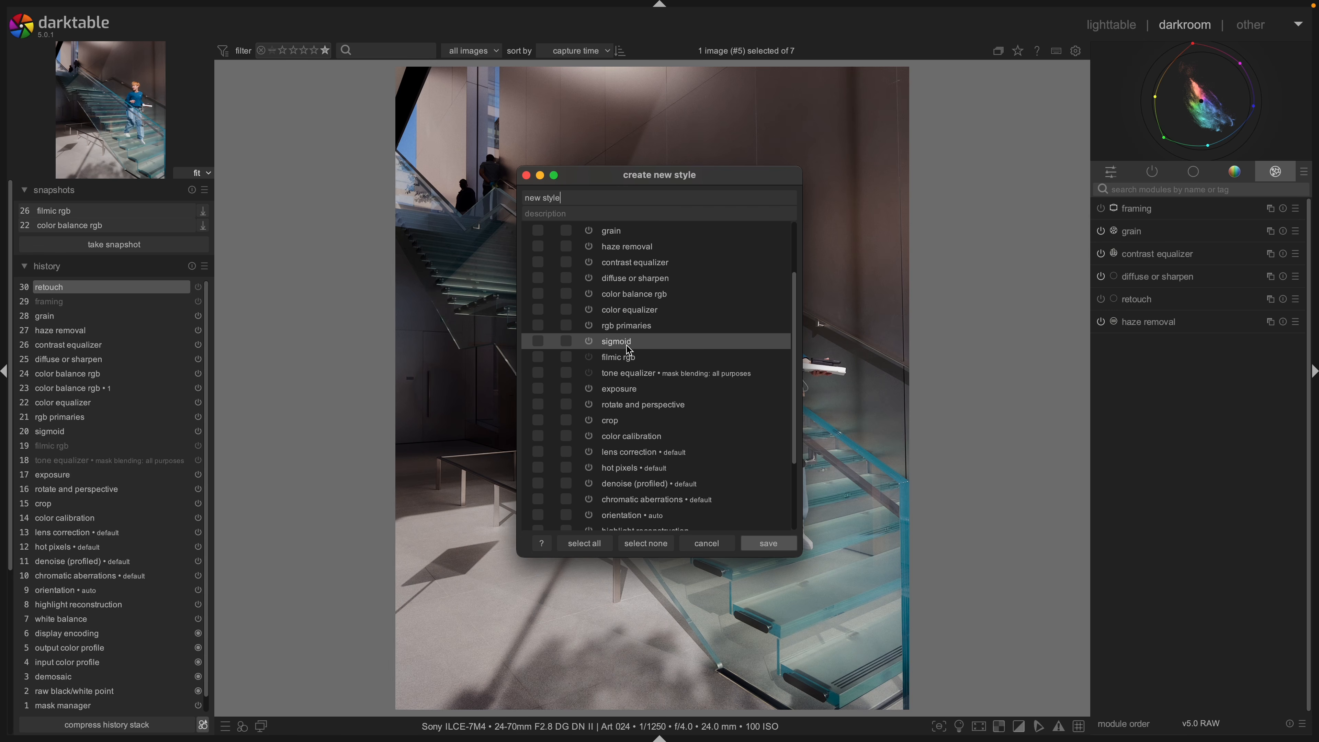
pyautogui.scroll(3, 643, 346)
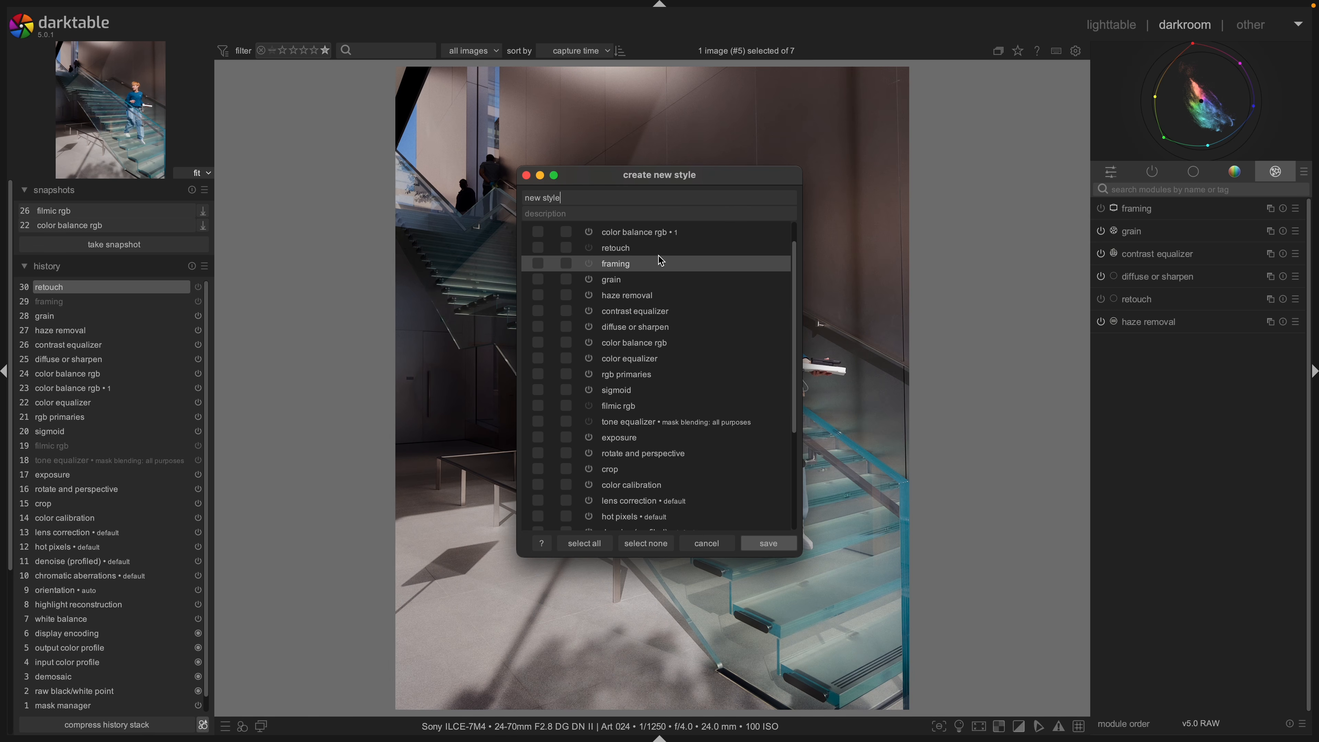
pyautogui.scroll(2, 612, 262)
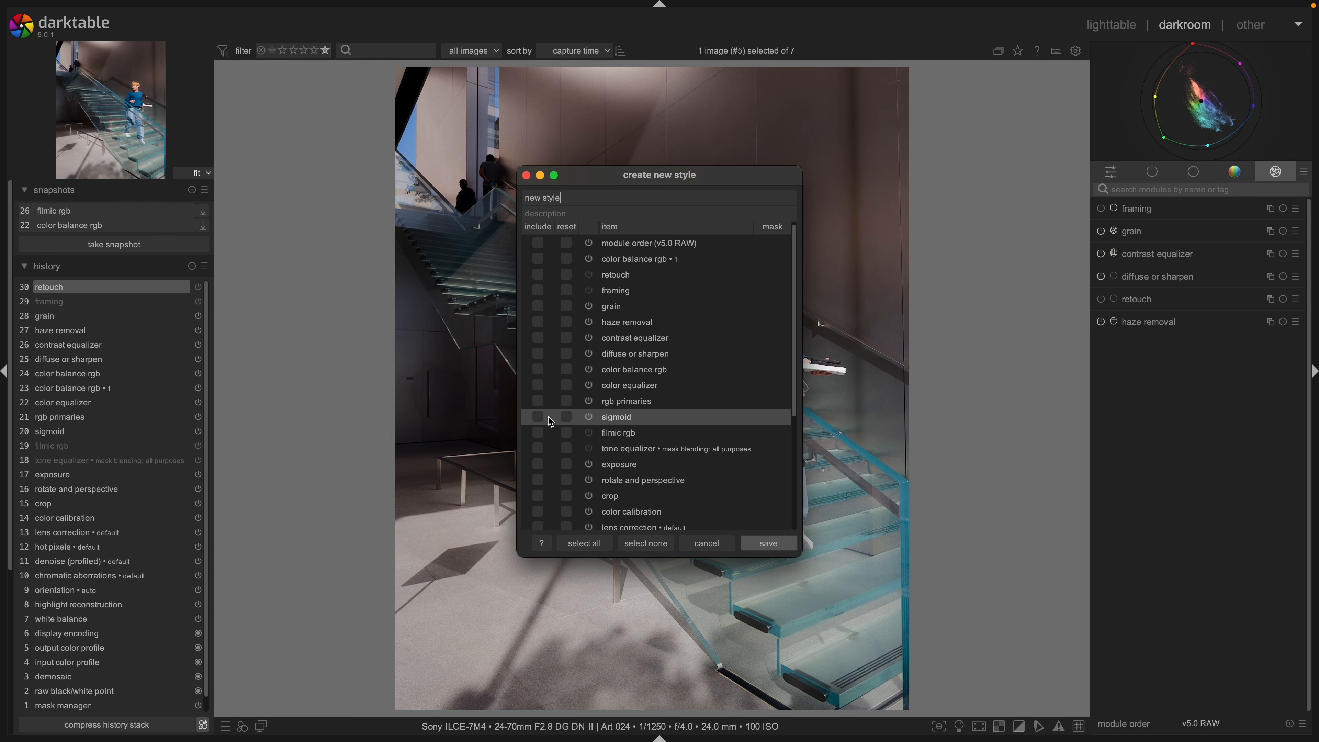
# Include rgb primaries, color equalizer, color balance rgb and diffuse or sharpen in the style, without resetting any module.
pyautogui.click(545, 420)
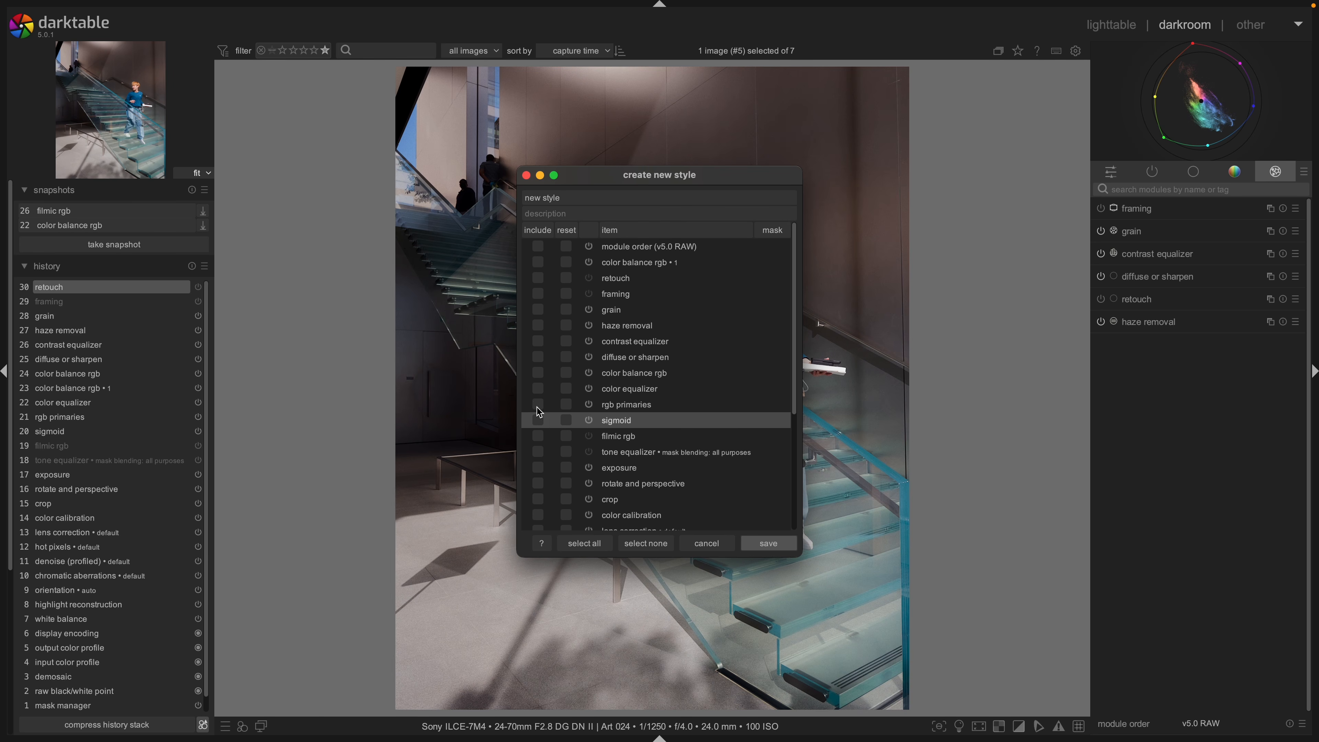
pyautogui.click(539, 407)
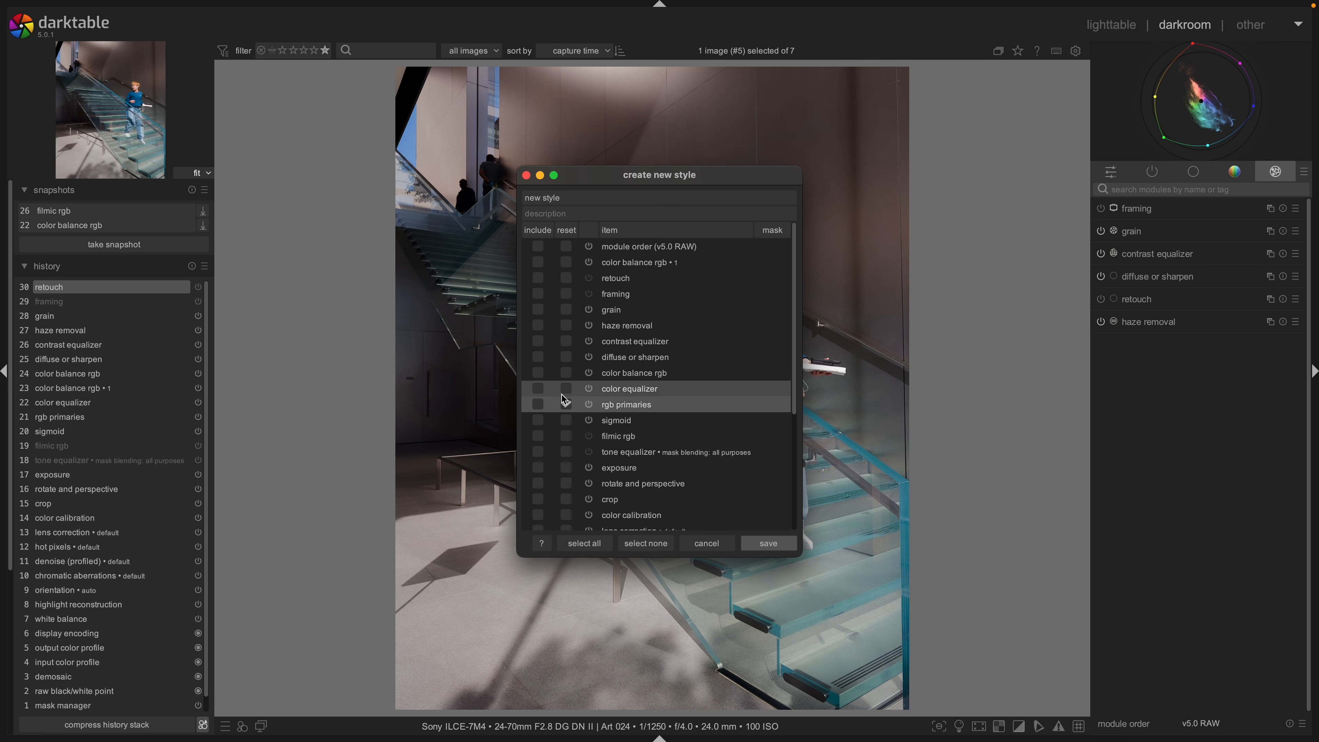
pyautogui.click(566, 405)
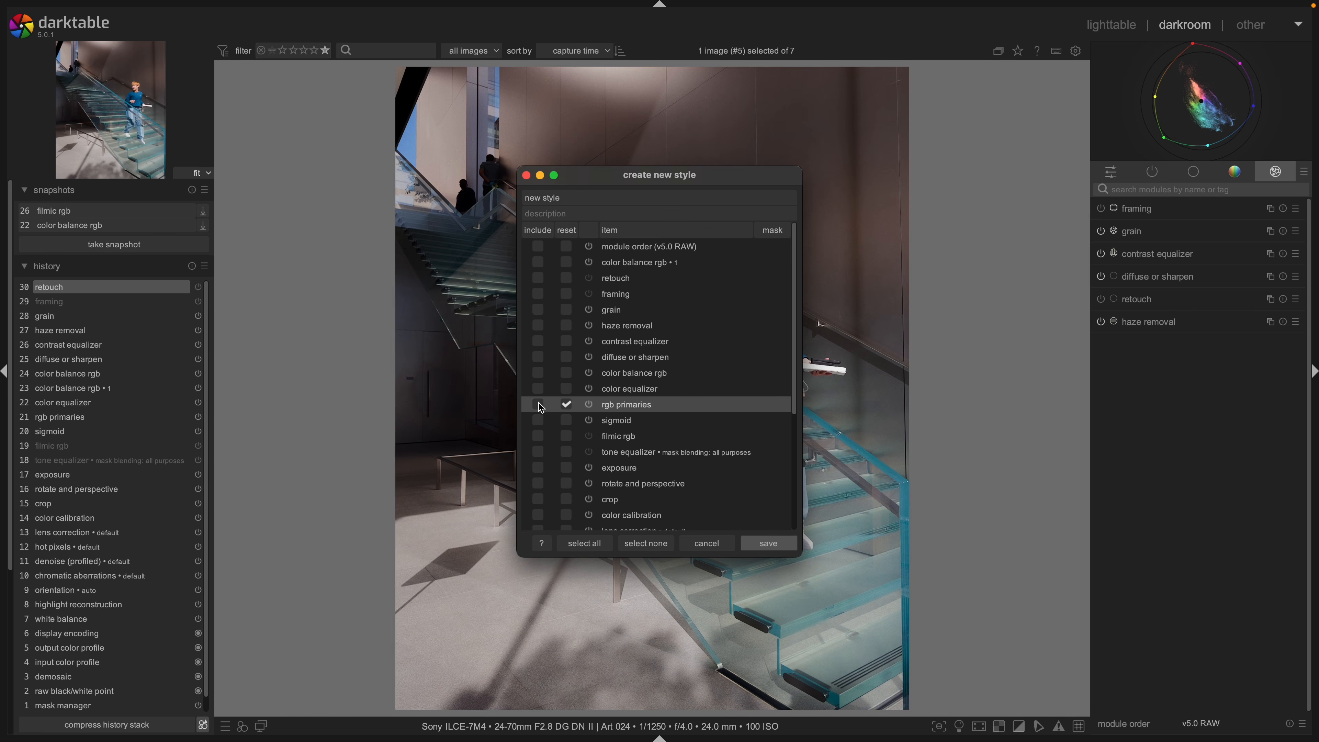
pyautogui.click(571, 406)
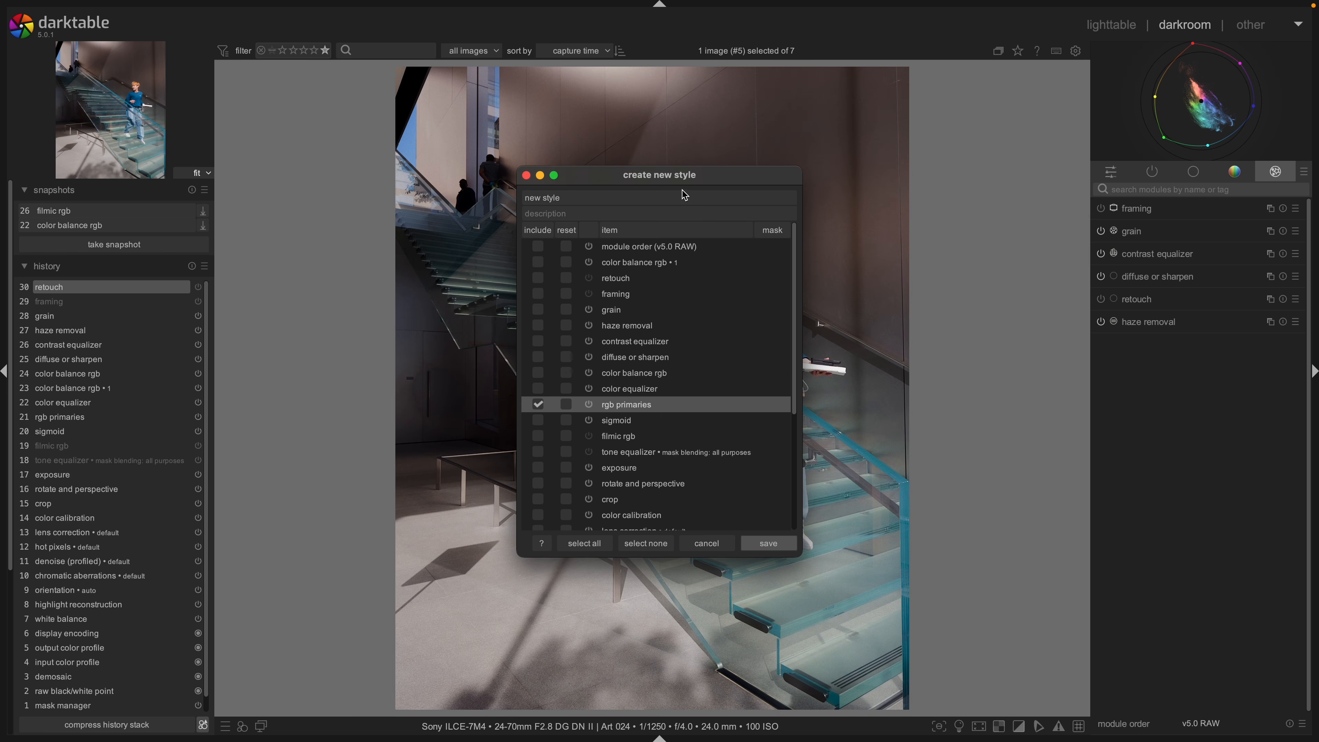
pyautogui.click(539, 390)
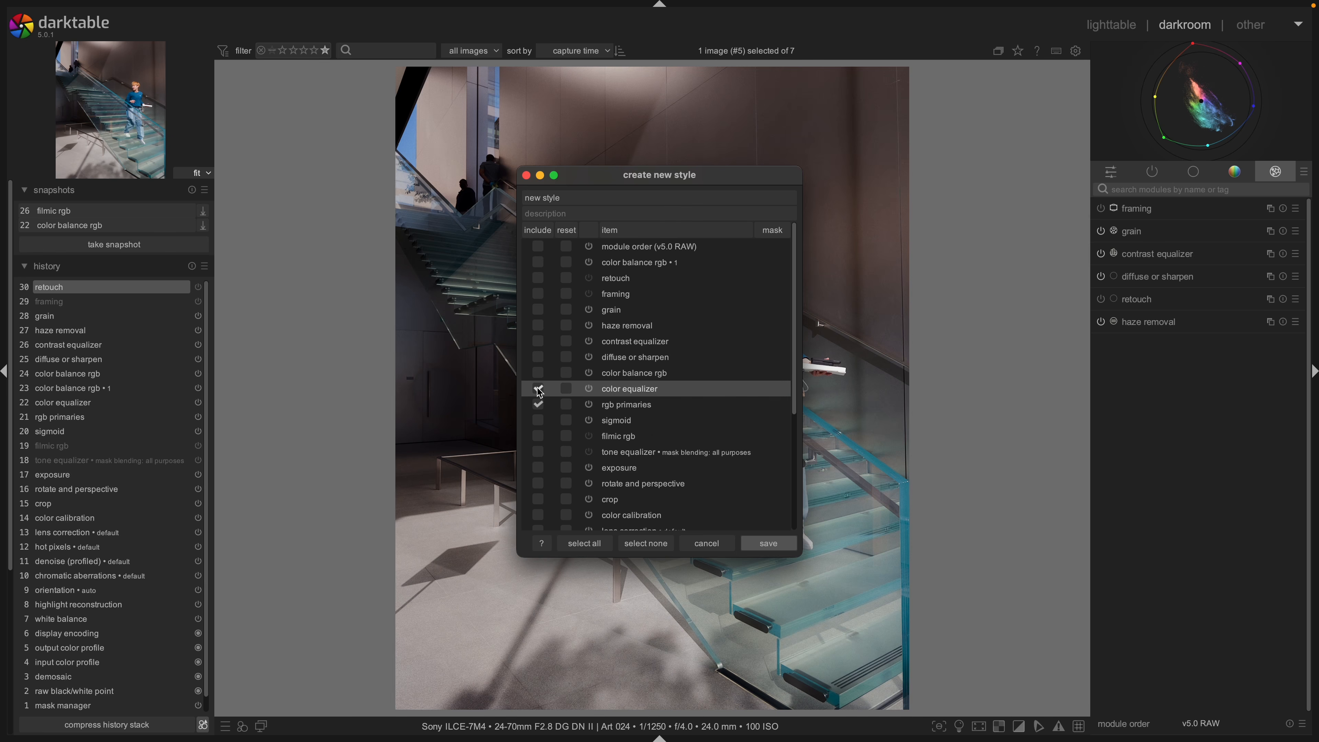
pyautogui.click(534, 375)
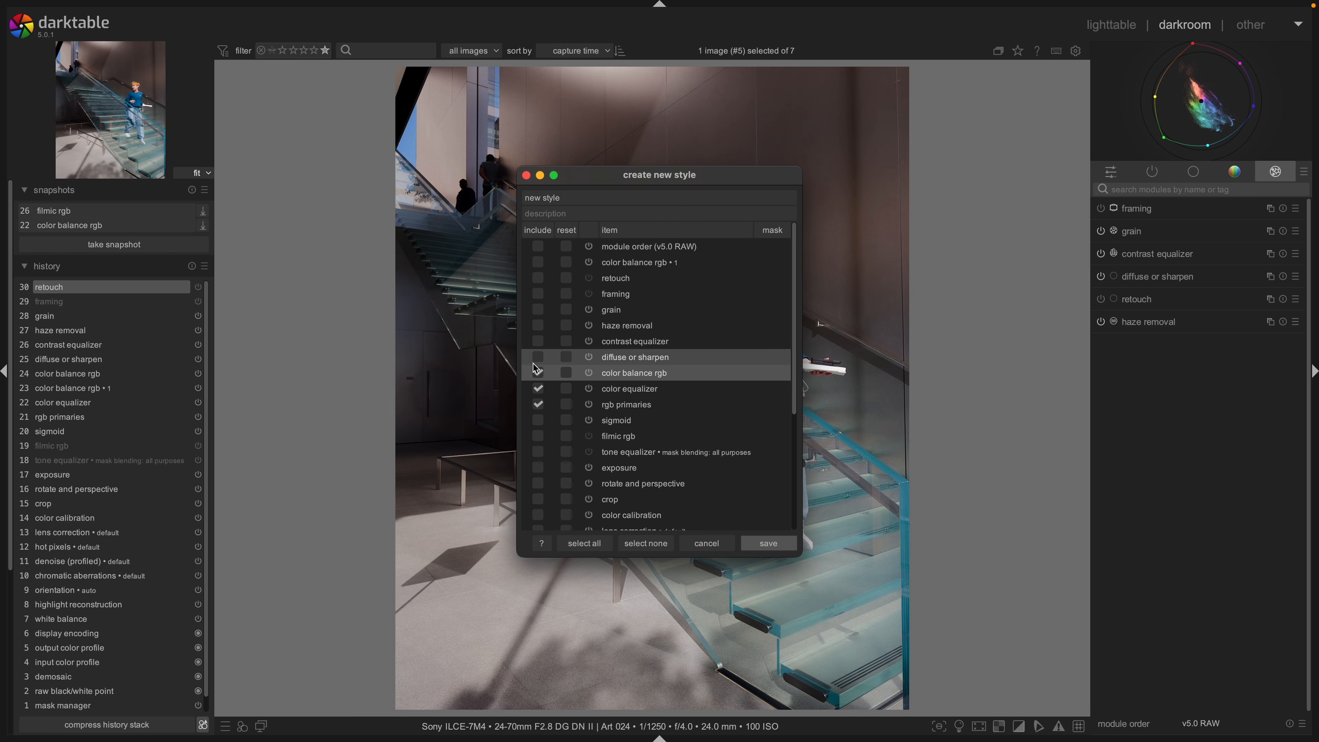
pyautogui.click(538, 359)
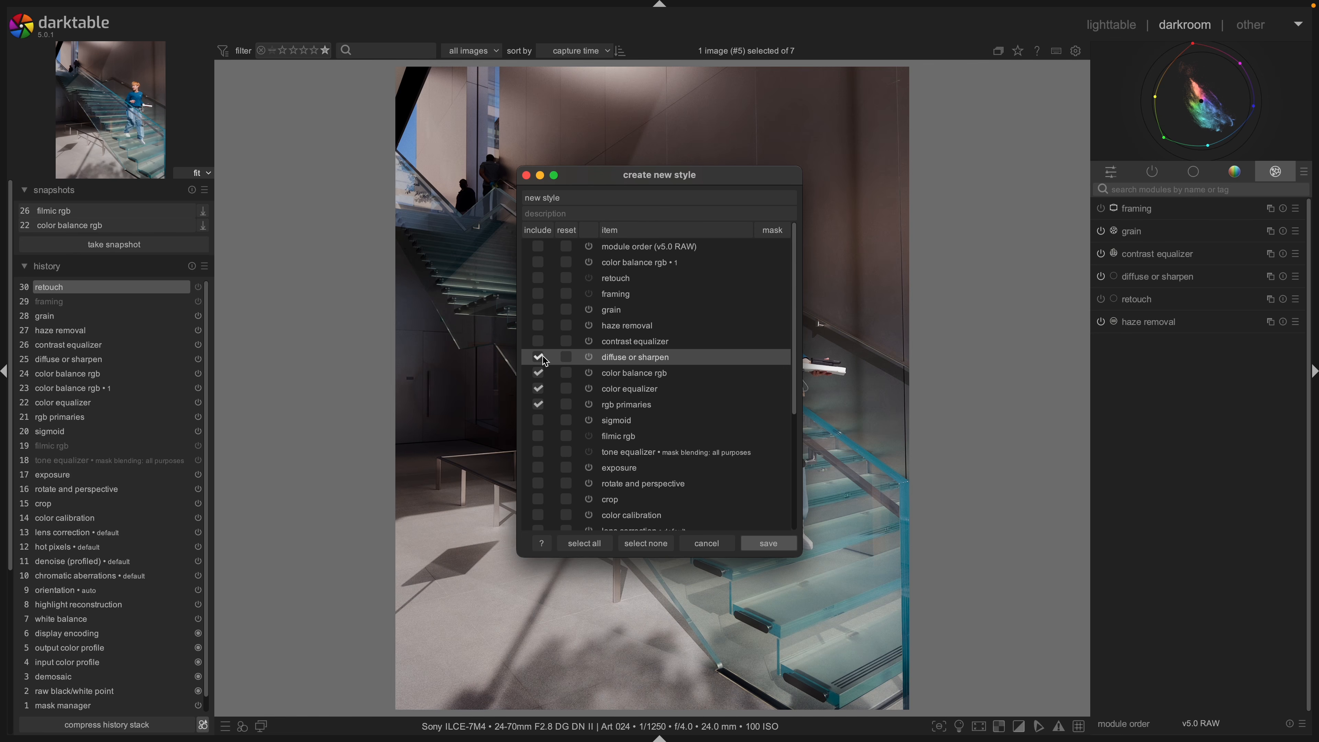
# Also include contrast equalizer, haze removal, grain, color balance rgb 1 and module order, and save the style as "new style - filmic".
pyautogui.click(540, 344)
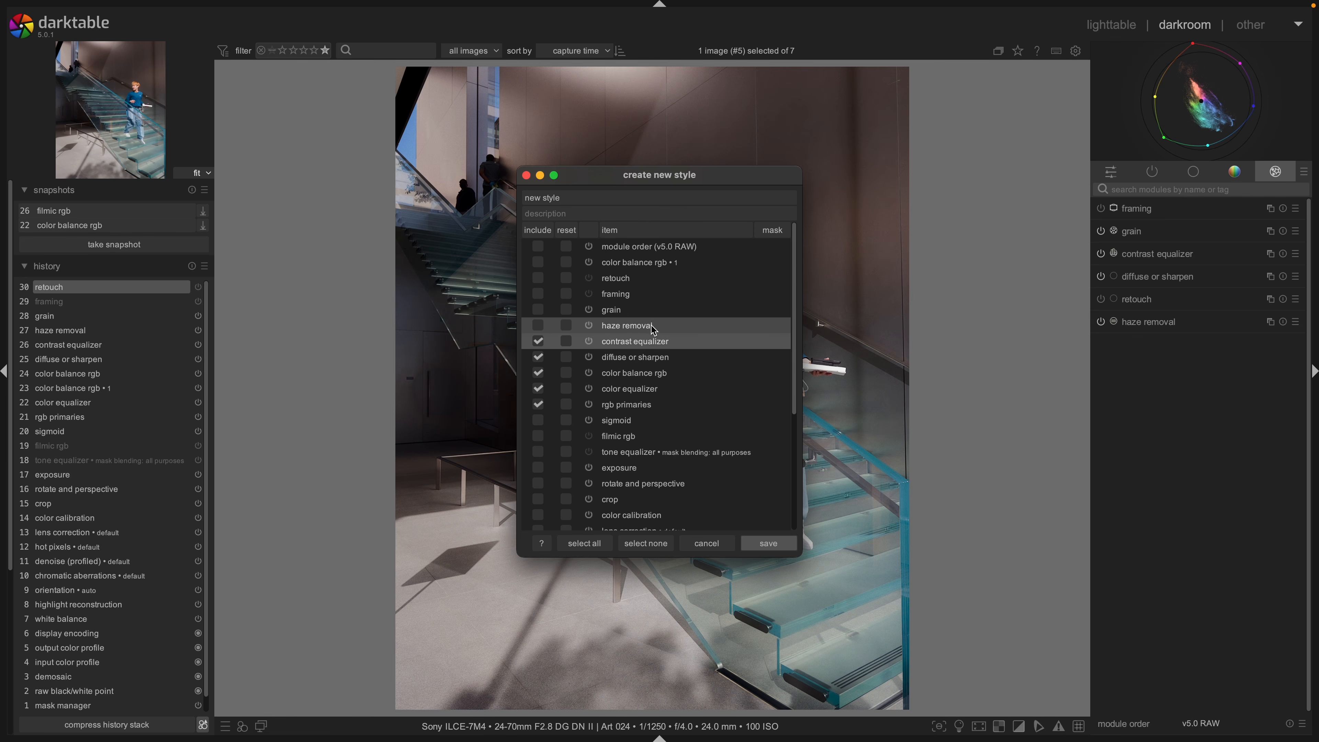
pyautogui.click(537, 326)
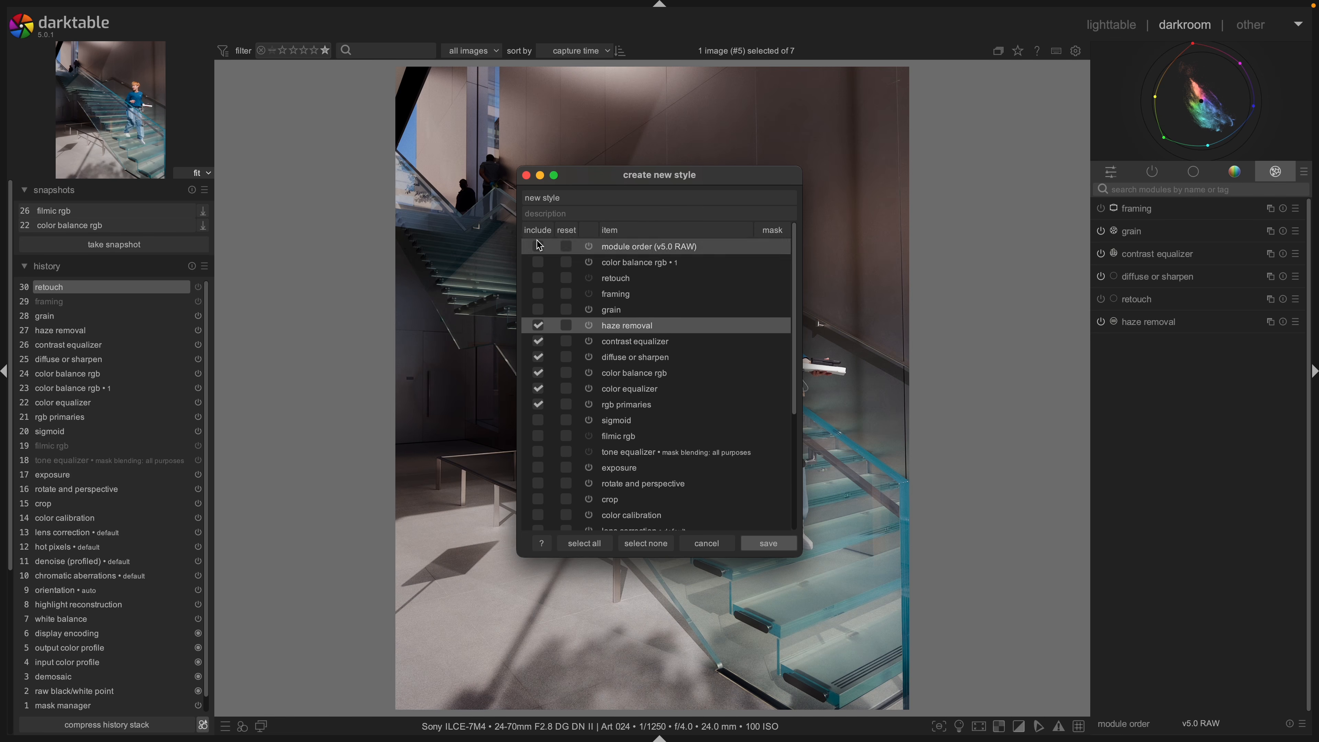
pyautogui.click(538, 310)
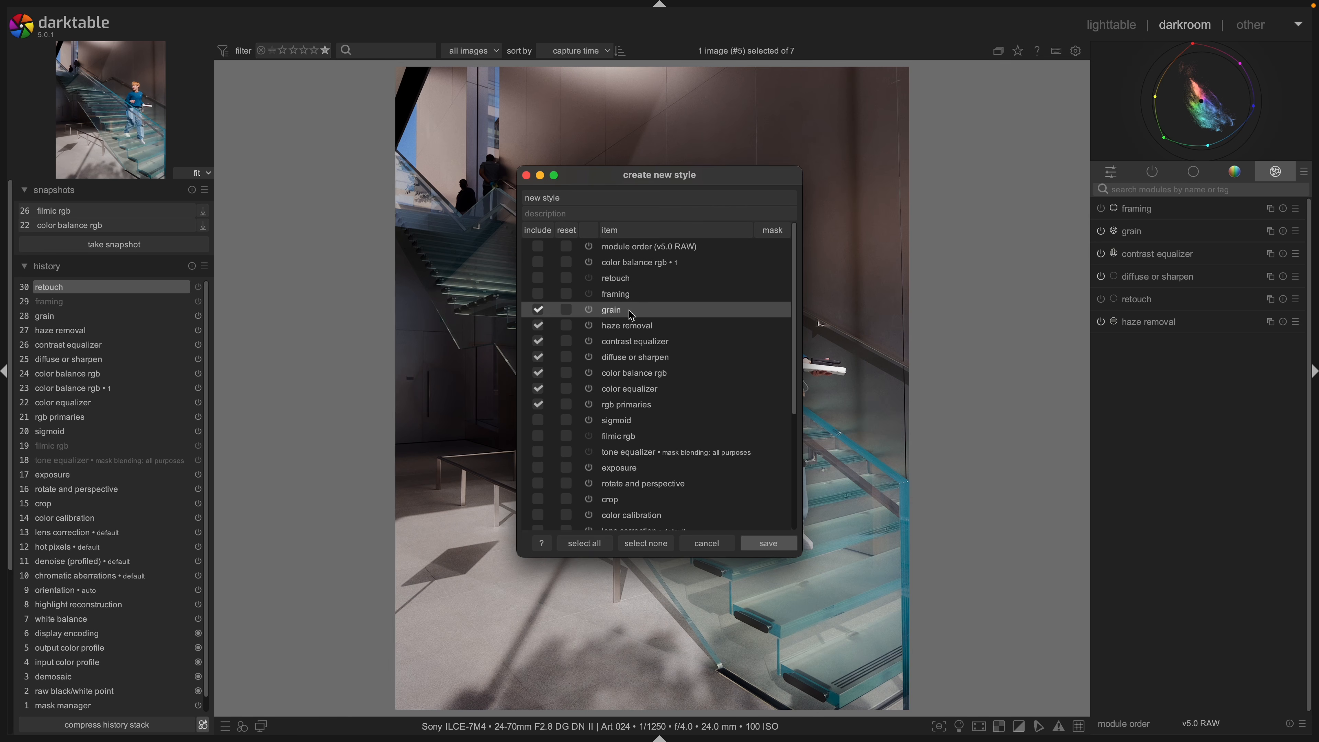
pyautogui.click(534, 262)
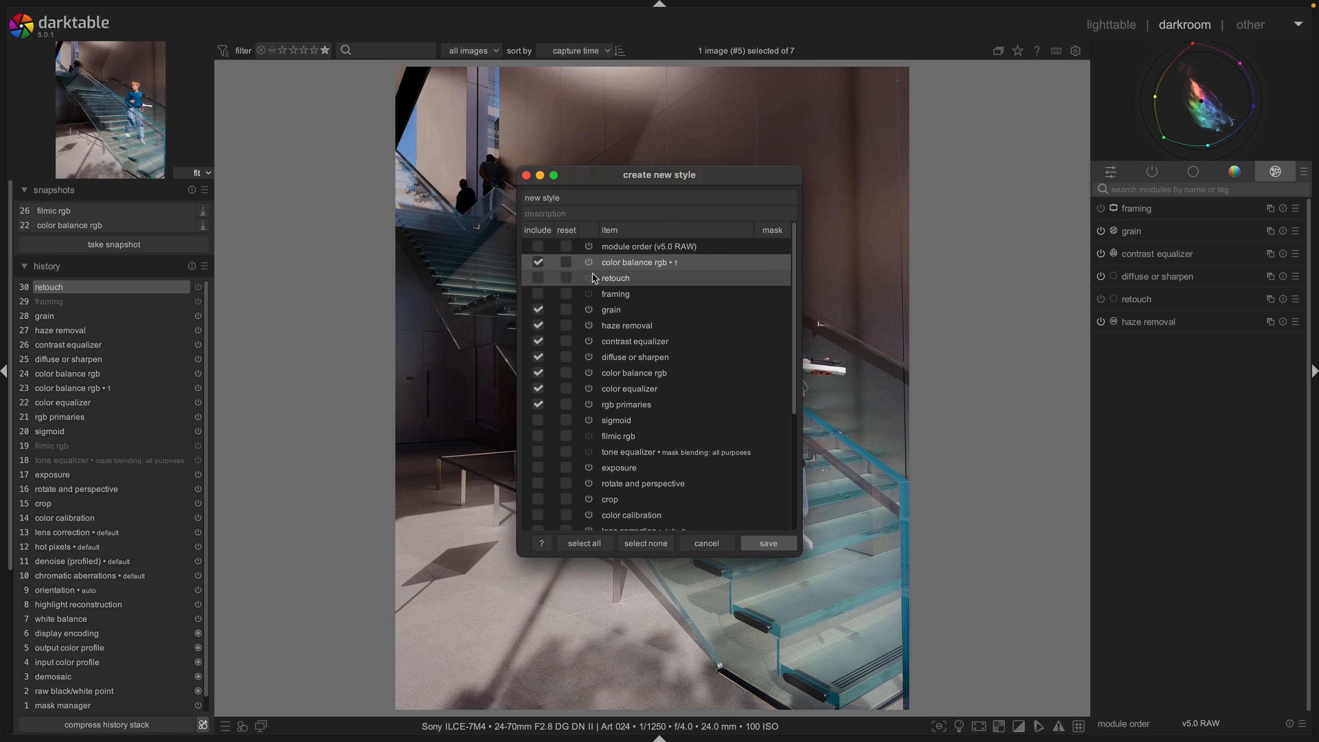
pyautogui.click(543, 251)
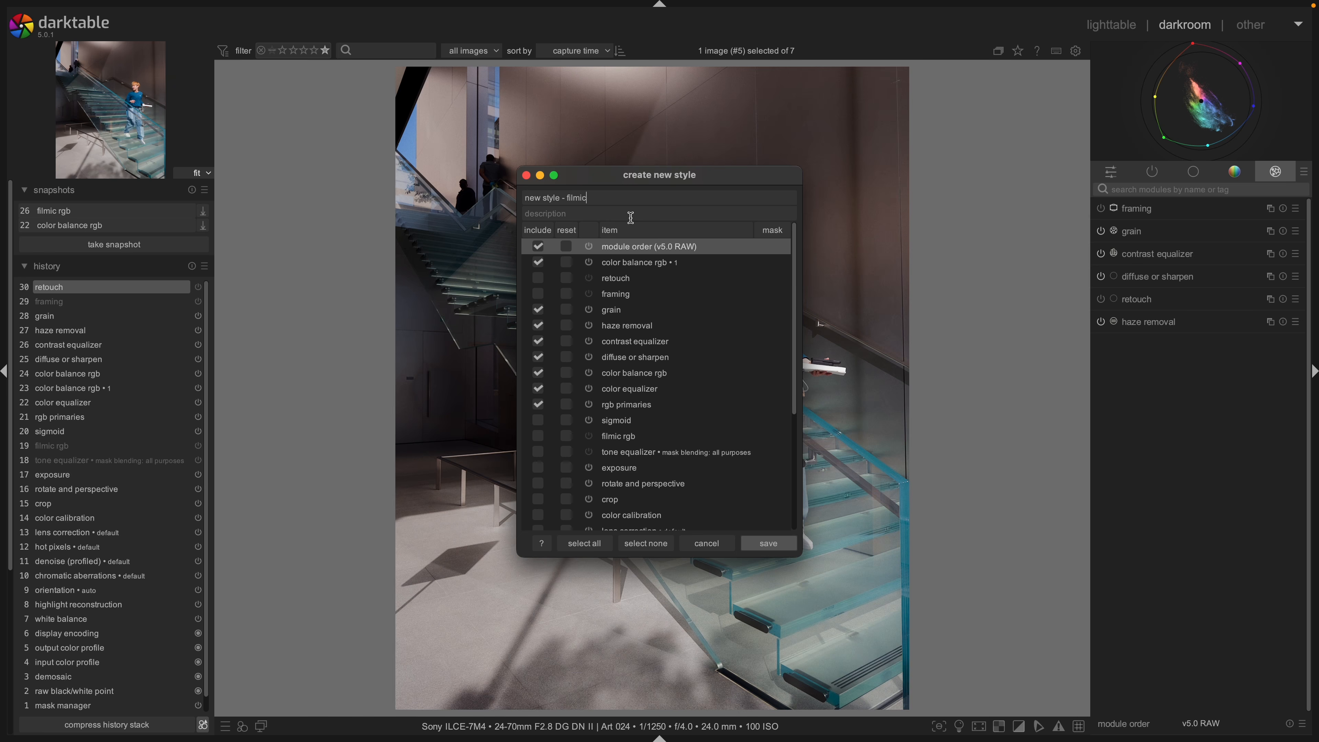
pyautogui.click(768, 543)
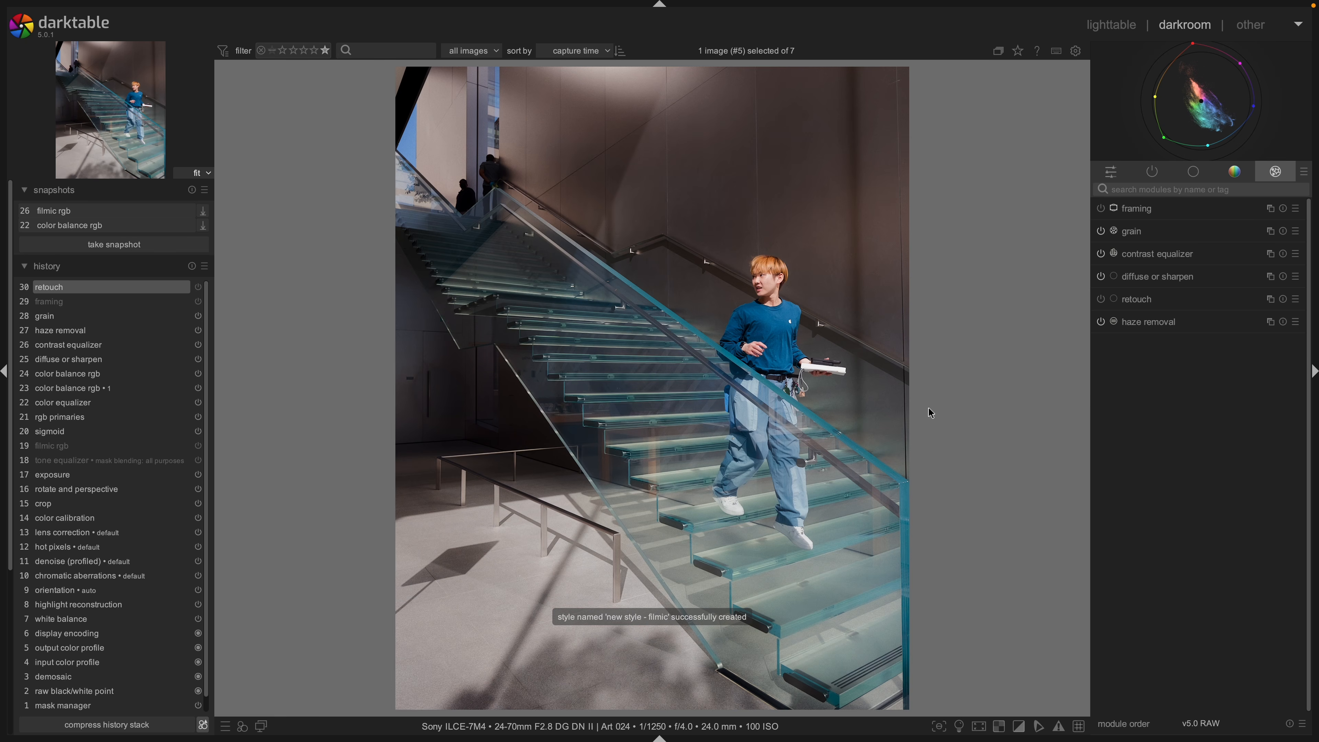
# Show the filmstrip, open the dark curtained window photo and clear its editing history.
pyautogui.click(660, 737)
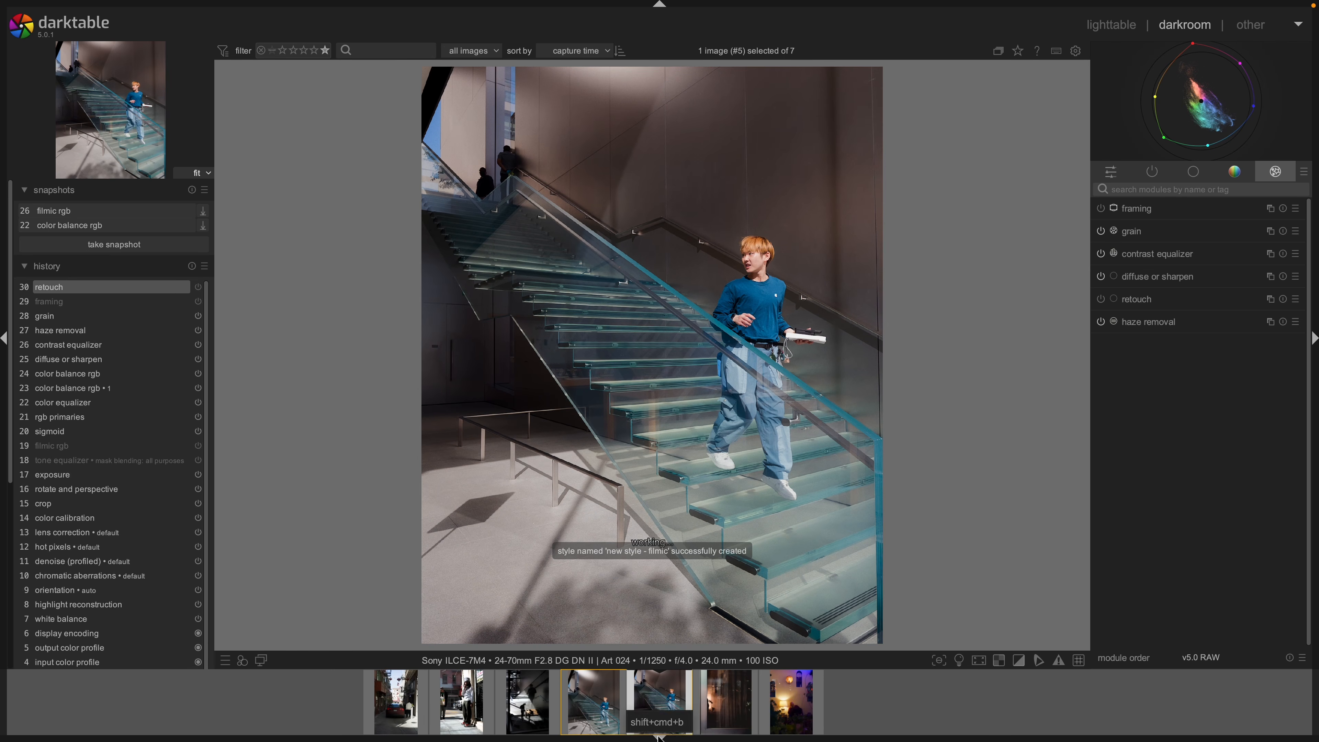
pyautogui.click(753, 708)
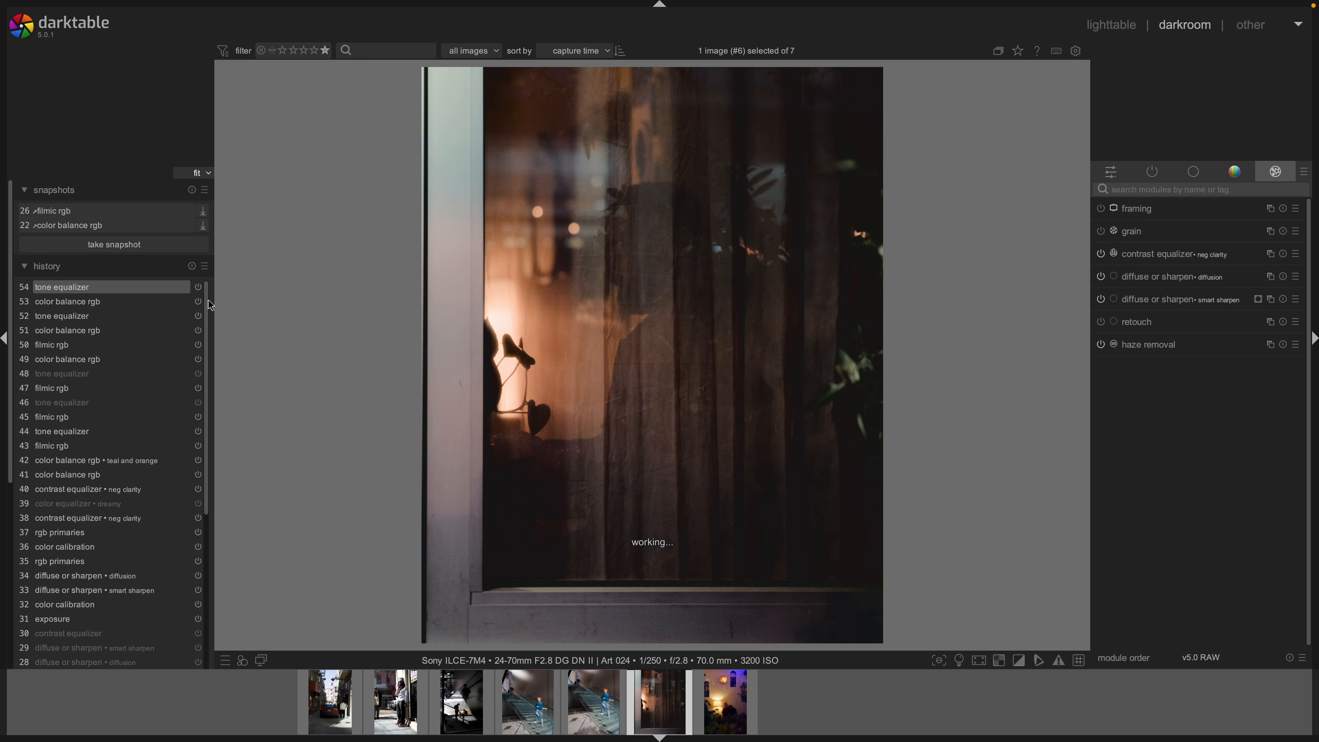
pyautogui.click(191, 265)
pyautogui.click(615, 388)
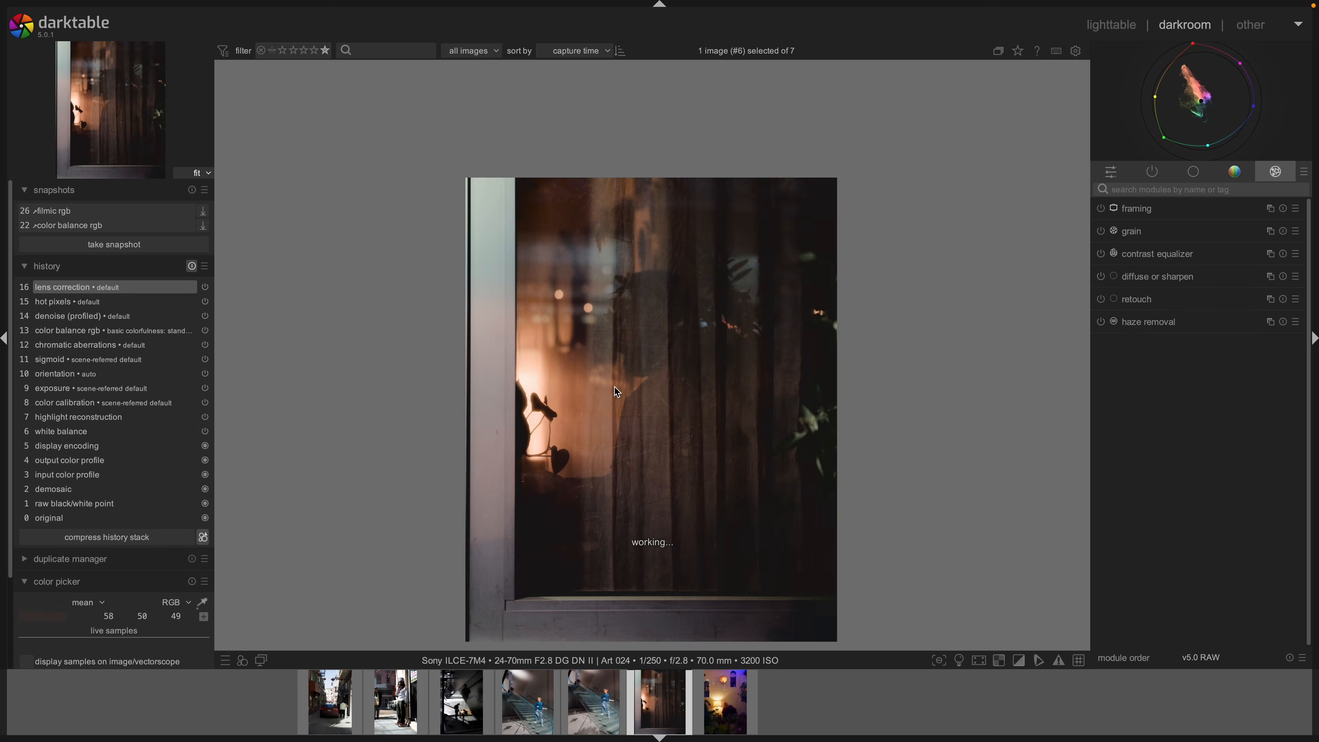
# Apply the "new style - filmic" style to the curtained window photo.
pyautogui.click(242, 660)
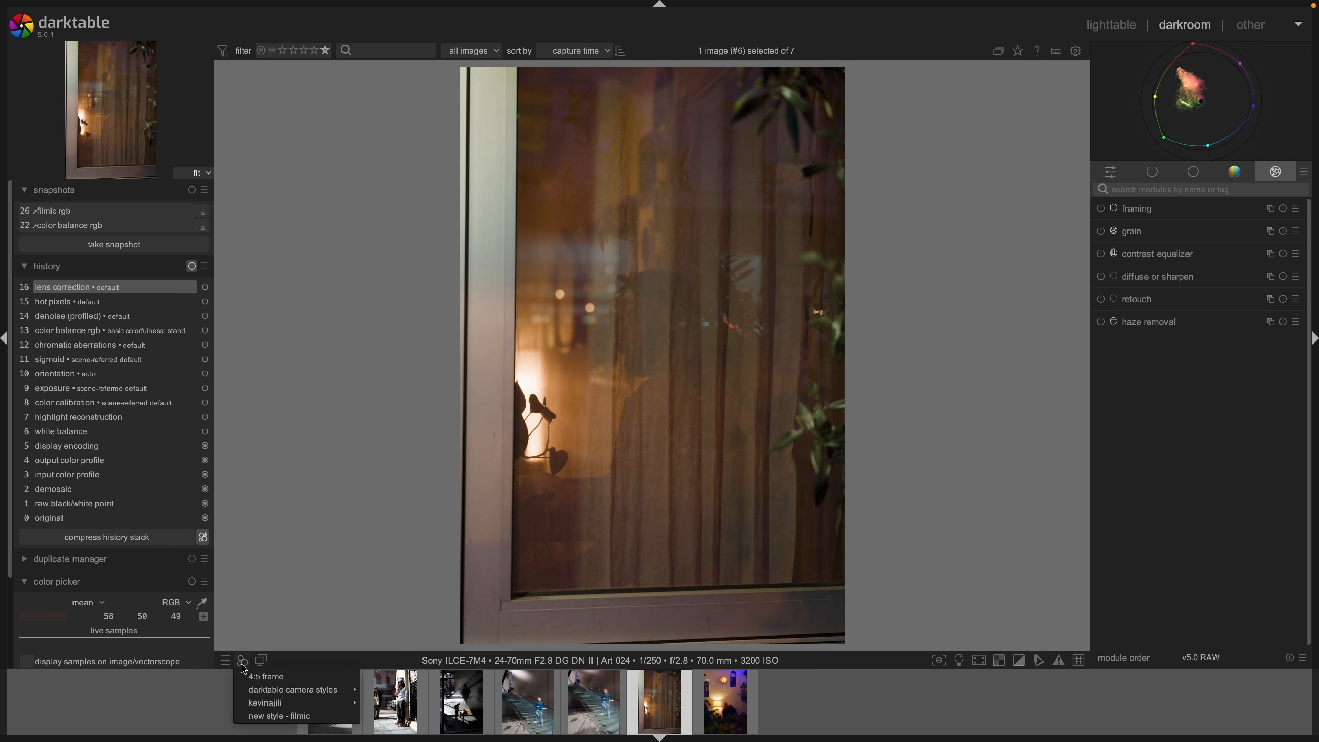
pyautogui.click(280, 720)
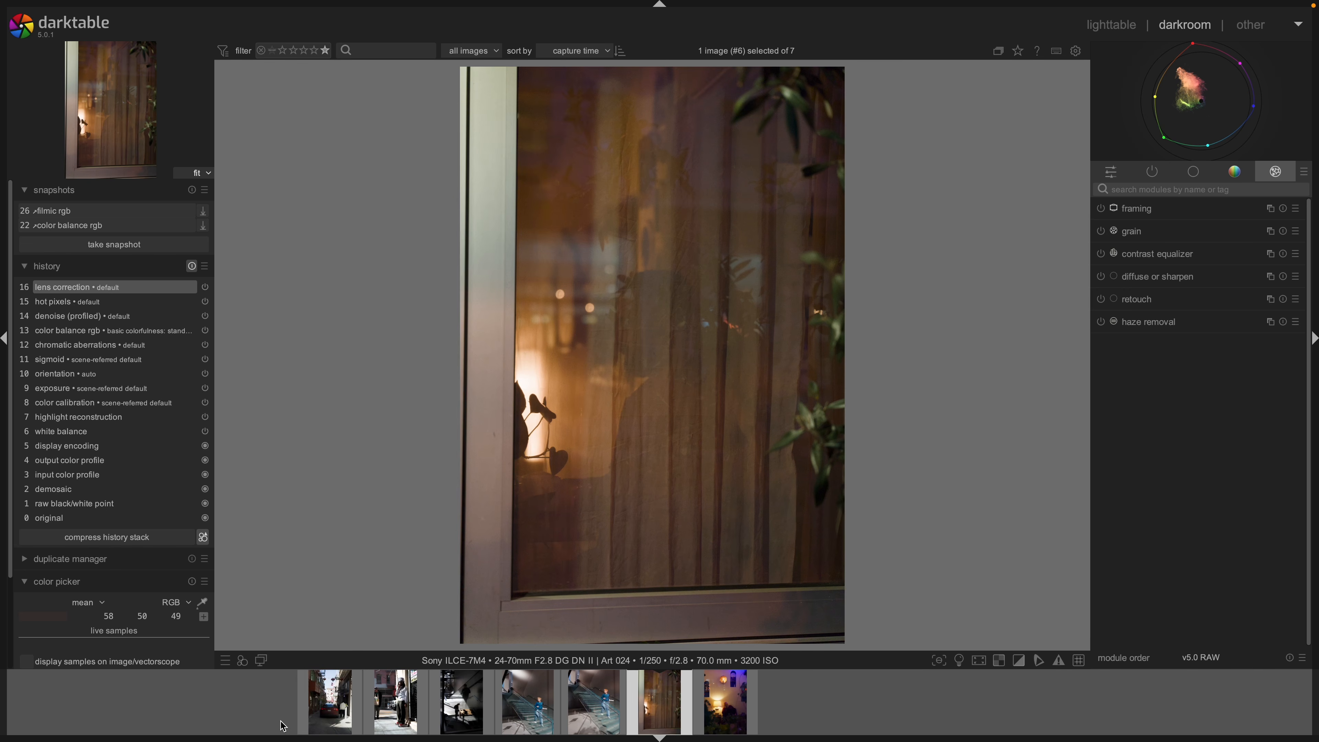
pyautogui.click(242, 660)
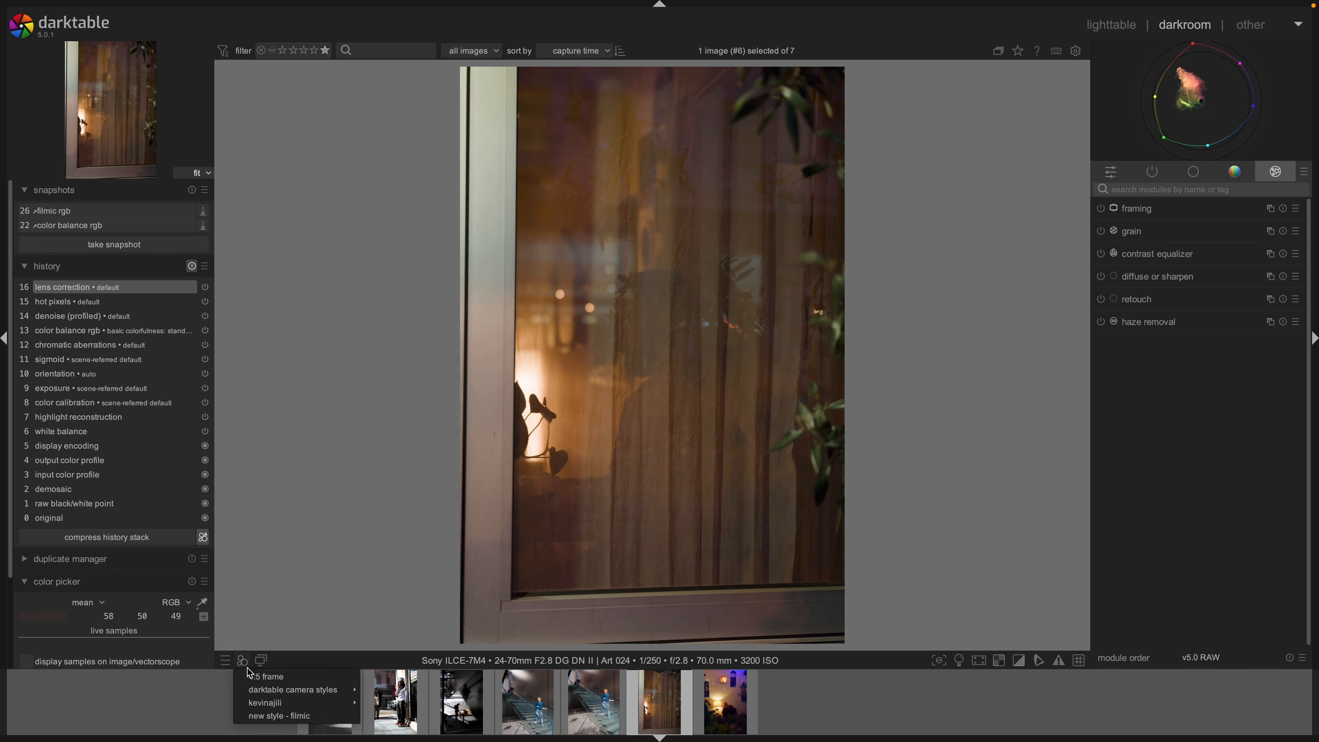
pyautogui.click(275, 719)
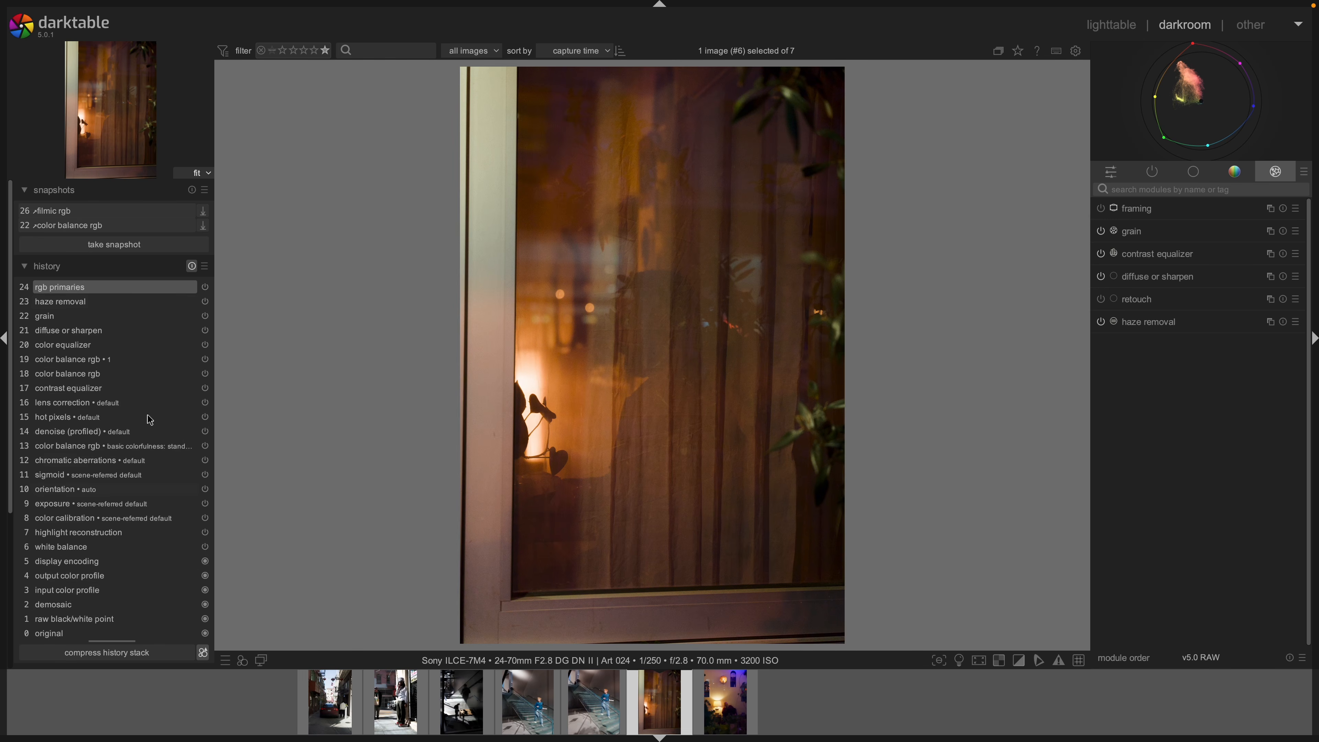
# Clear the history of the photo of the man beside the lamp and apply "new style - filmic" to it.
pyautogui.click(703, 704)
pyautogui.click(191, 266)
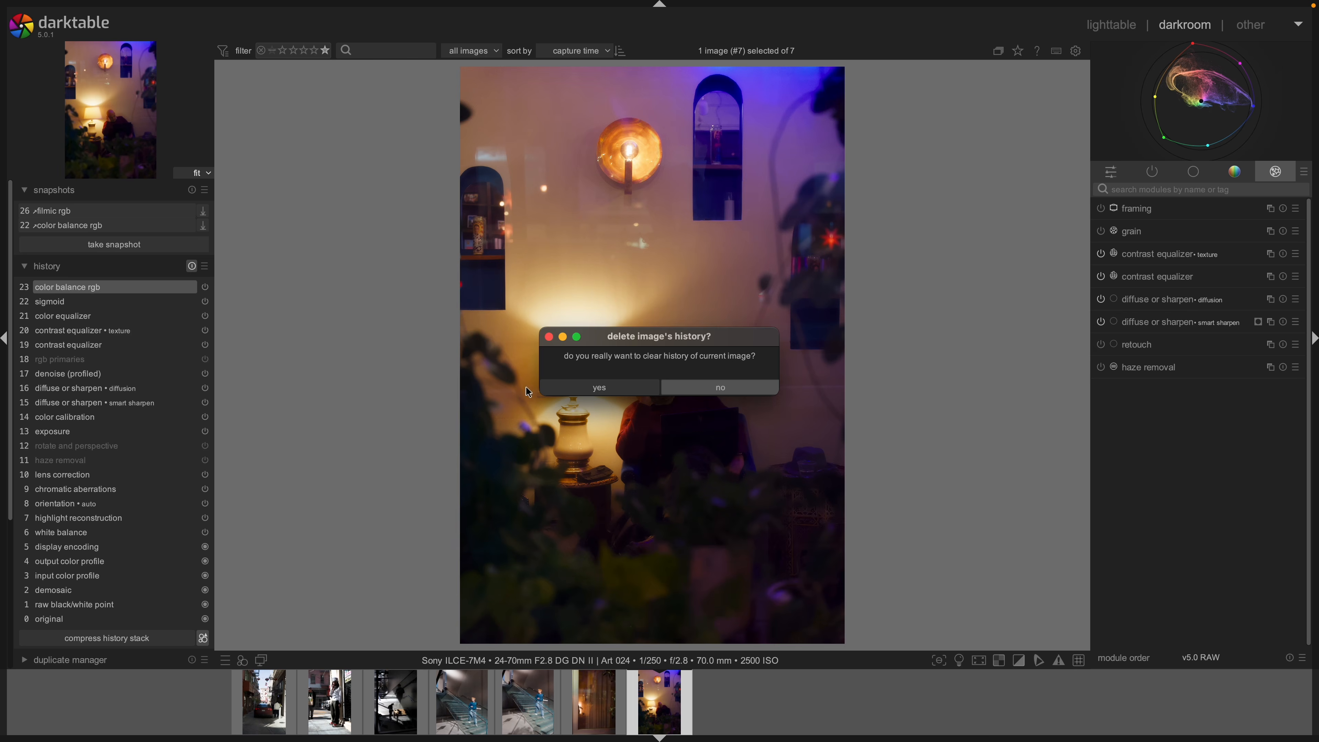
pyautogui.click(597, 388)
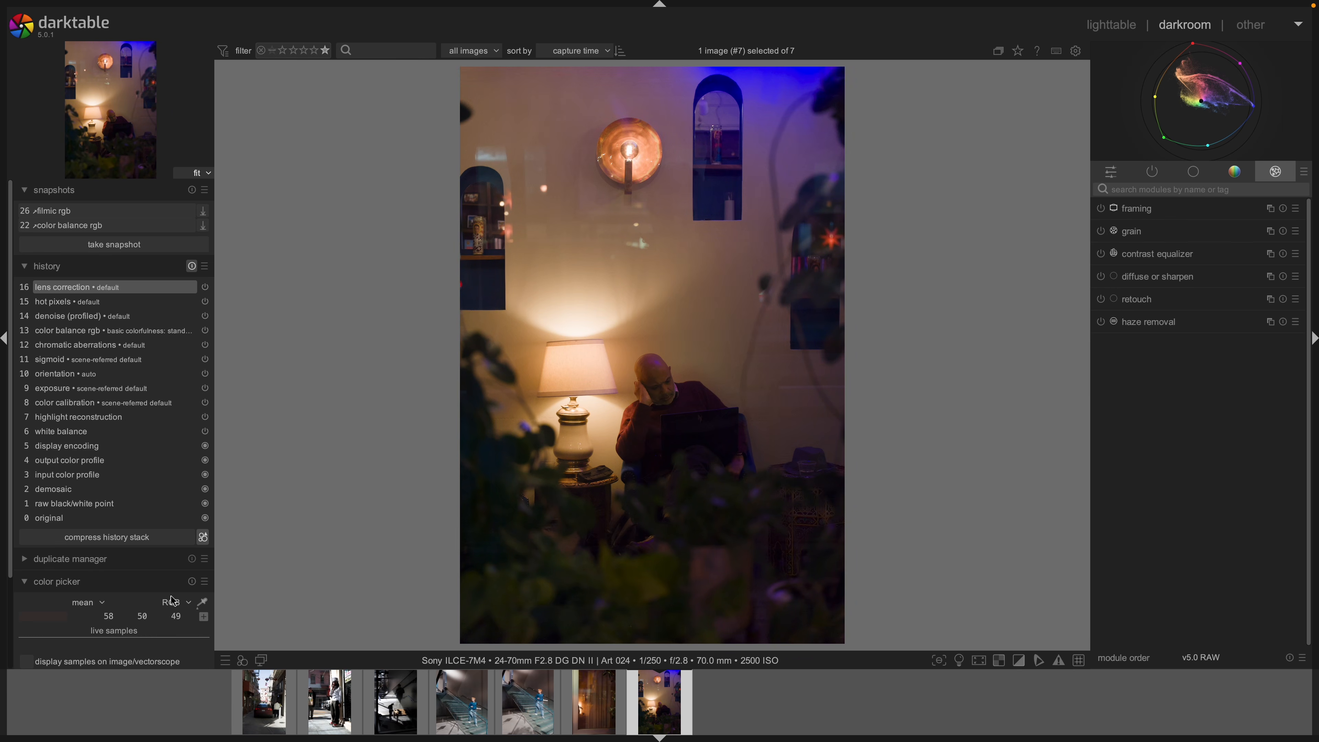
pyautogui.click(242, 660)
pyautogui.click(285, 716)
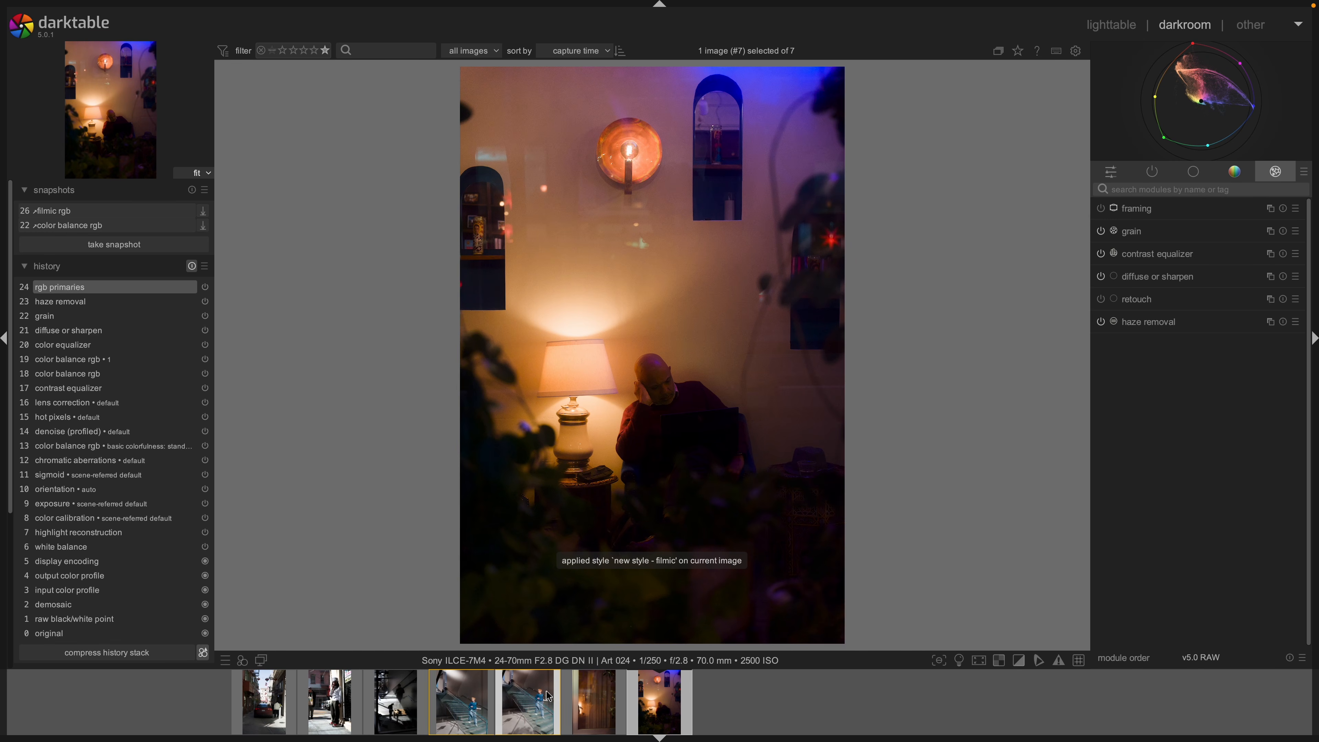
# Revisit the staircase photo, then reopen the photo of the man beside the lamp and clear its editing history.
pyautogui.click(527, 707)
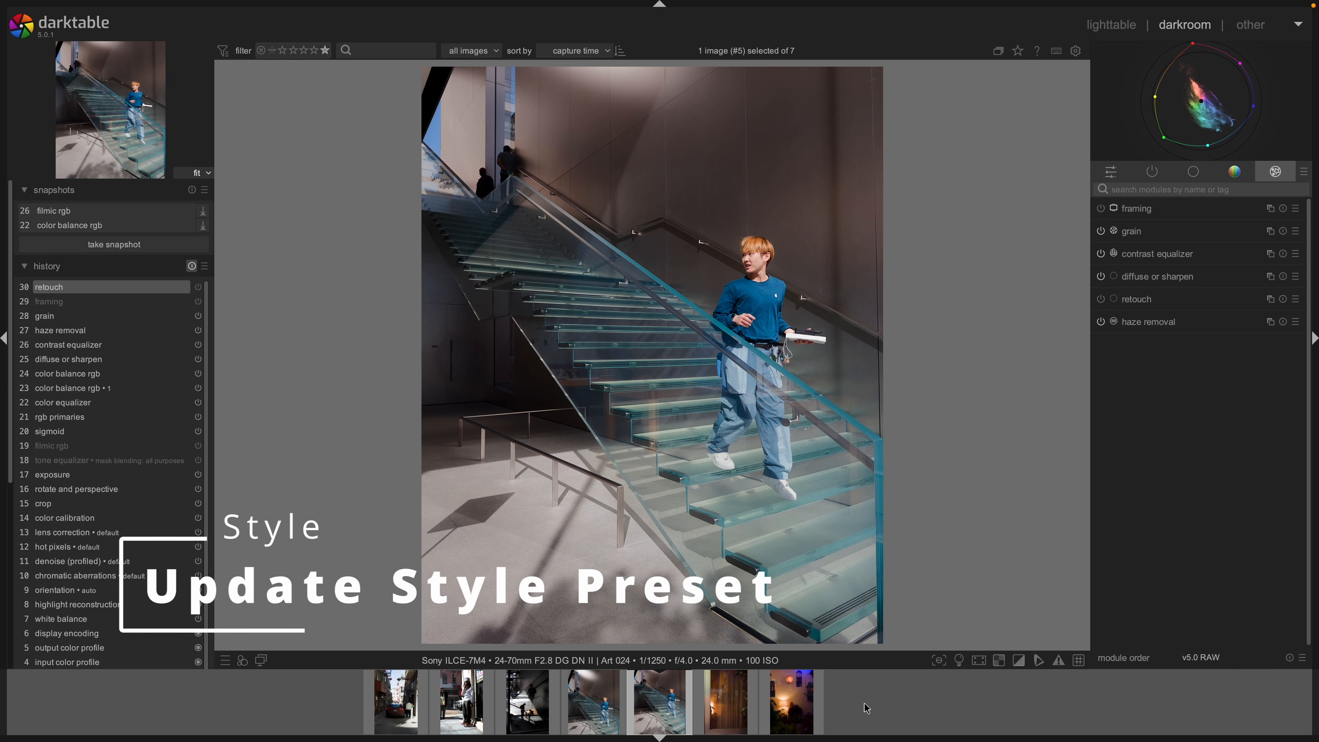
pyautogui.click(823, 717)
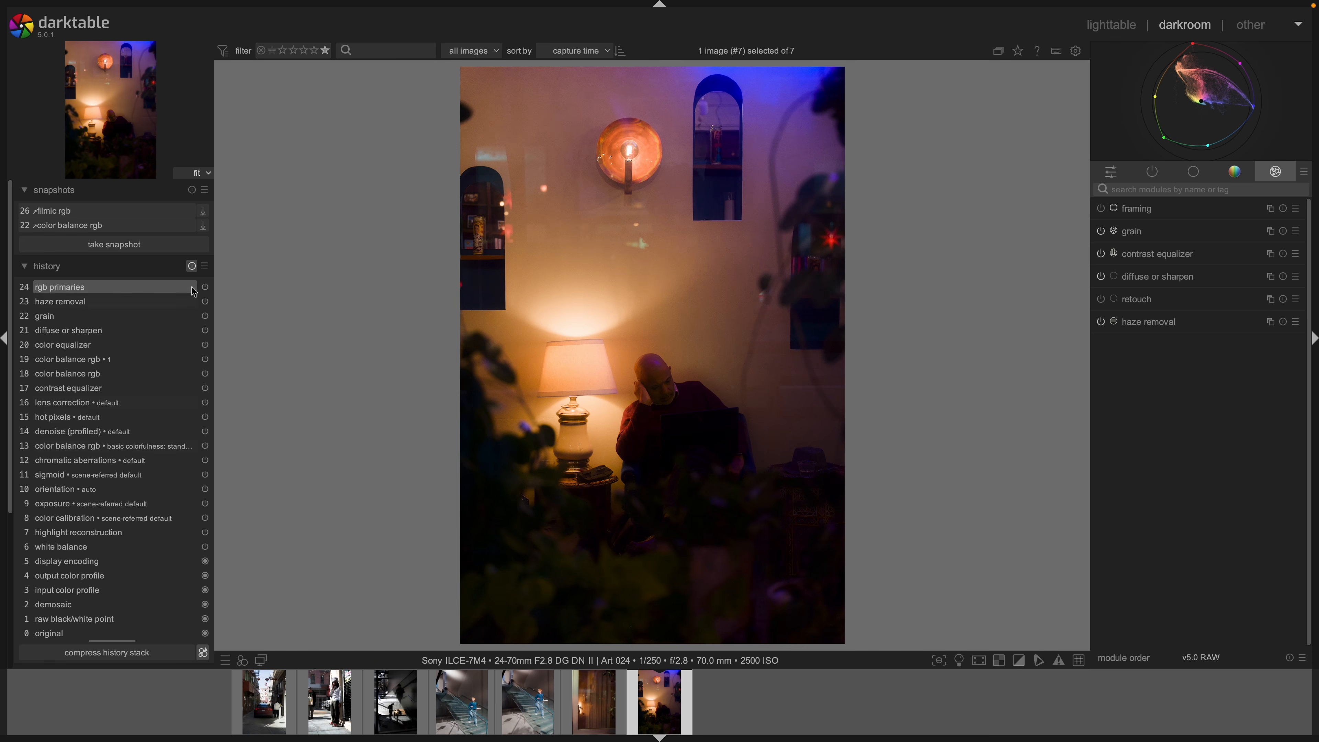
pyautogui.click(191, 266)
pyautogui.click(595, 399)
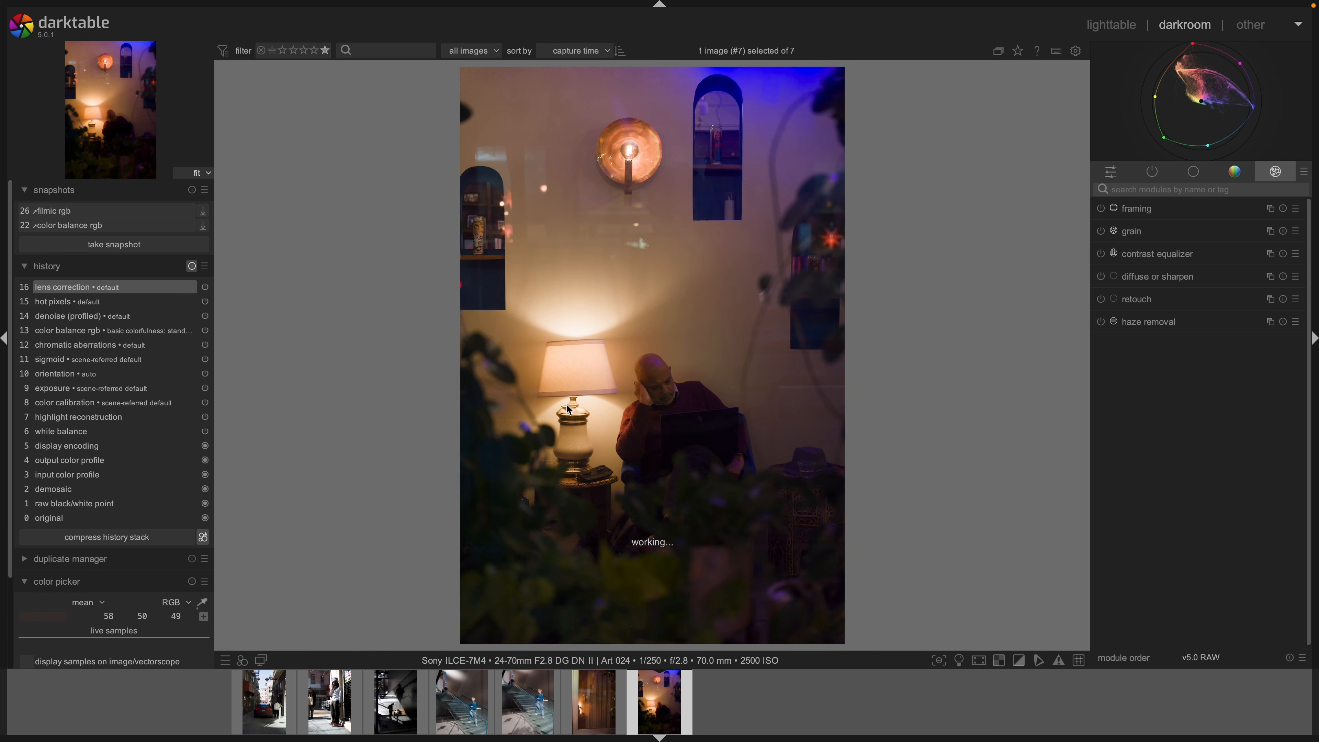
# Apply the "new style - filmic" style to the photo of the man beside the lamp and set its exposure to +1.835 EV.
pyautogui.click(243, 660)
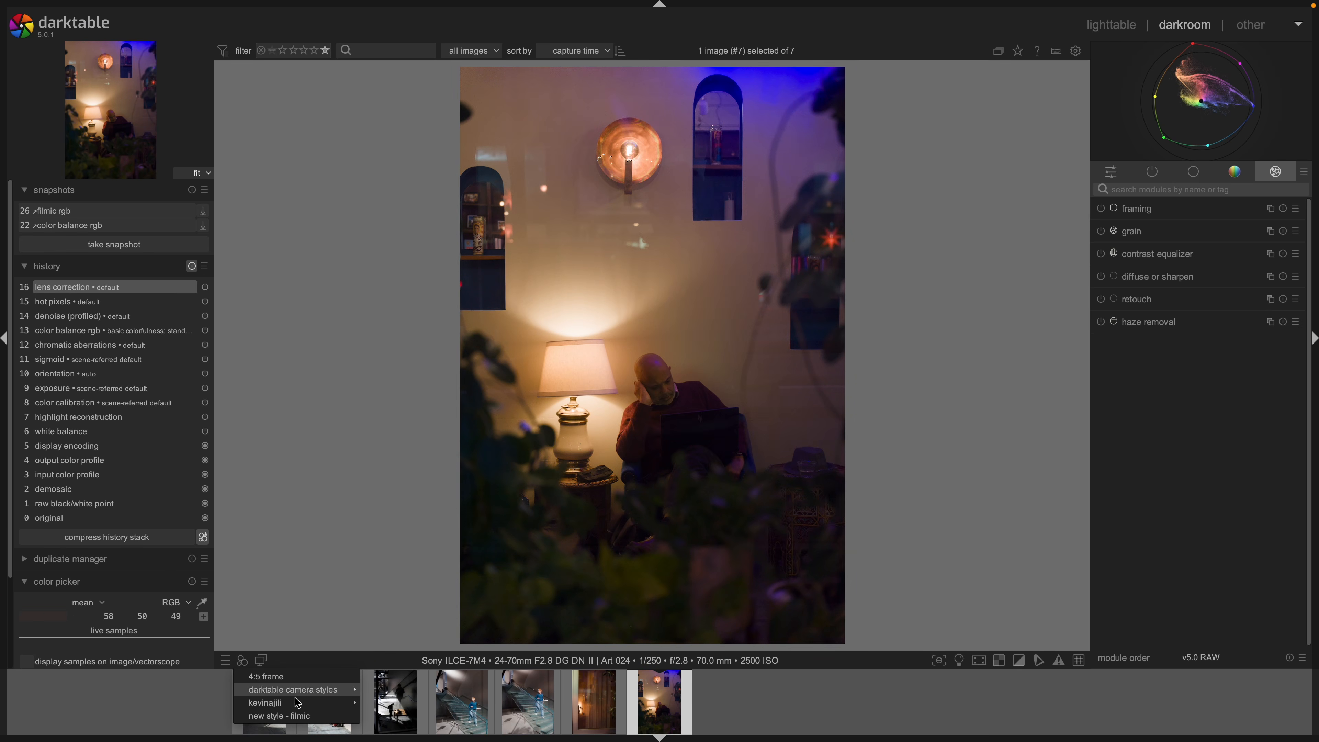
pyautogui.click(298, 715)
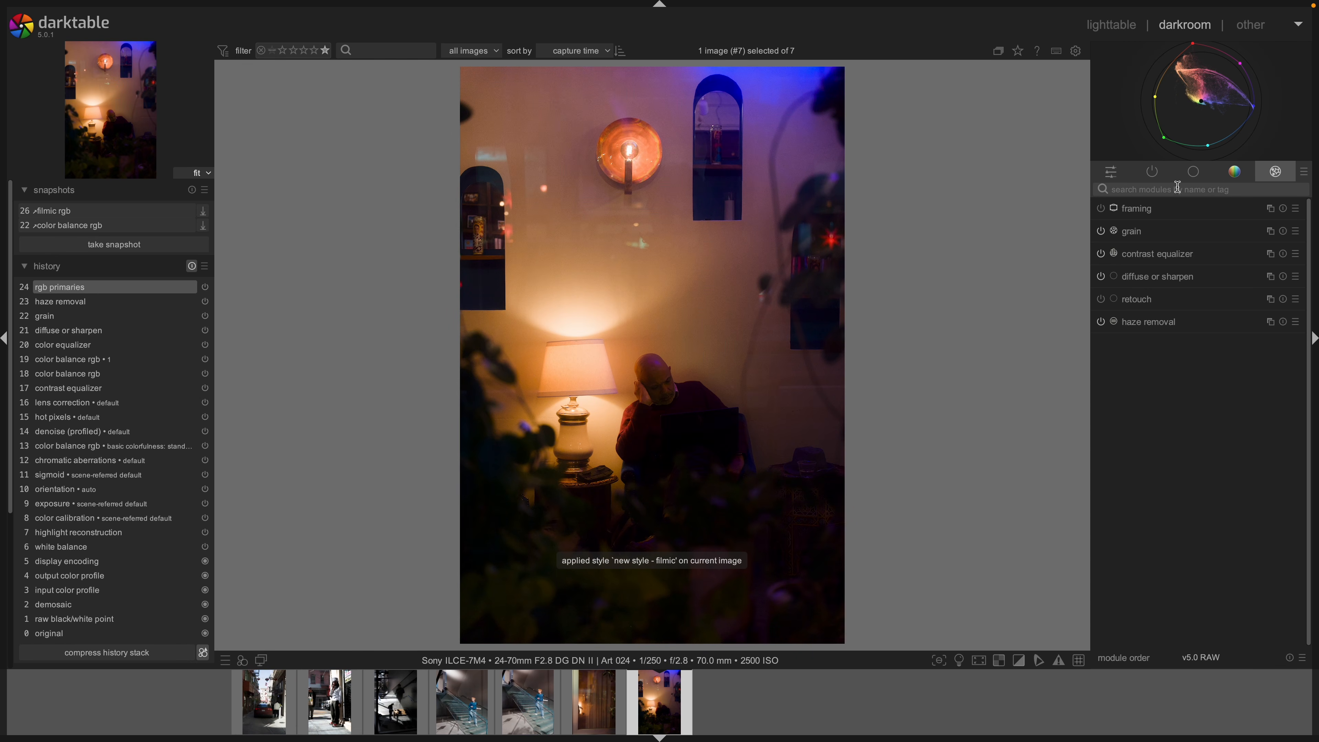
pyautogui.click(1178, 175)
pyautogui.click(1154, 278)
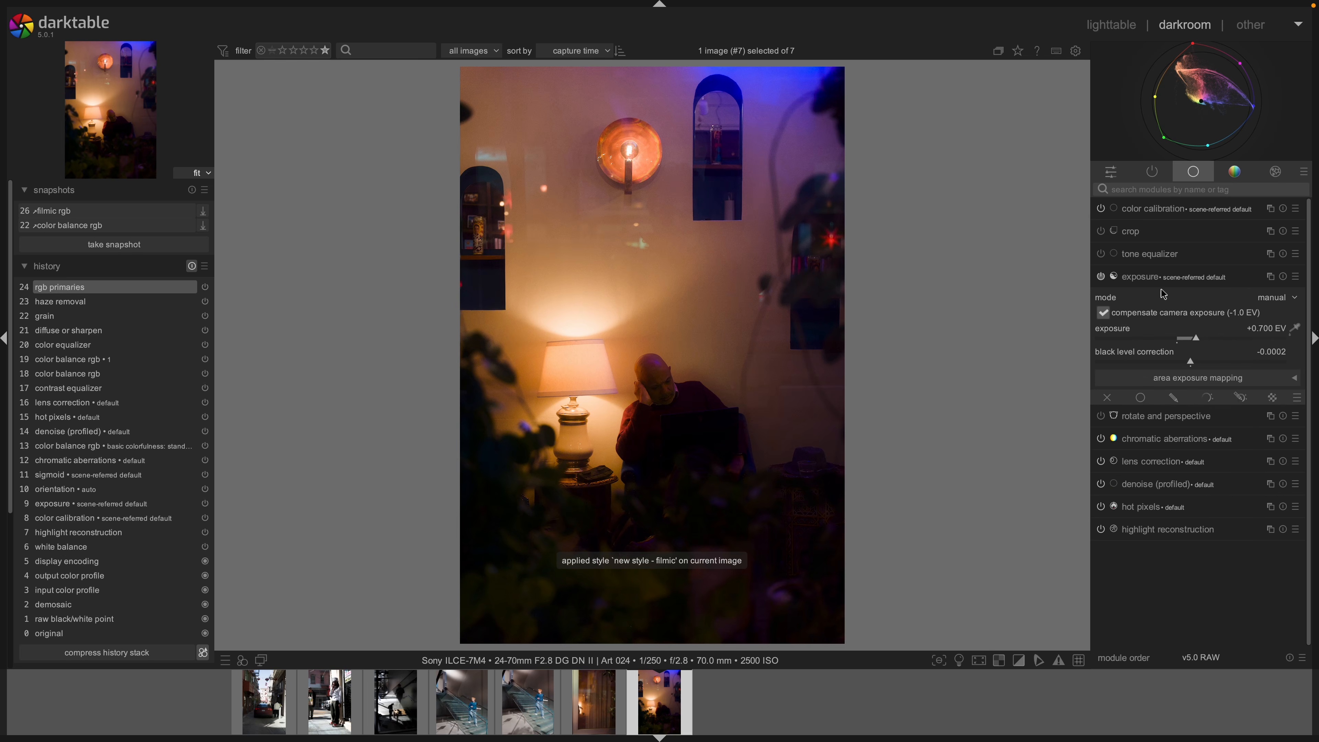
pyautogui.click(1227, 342)
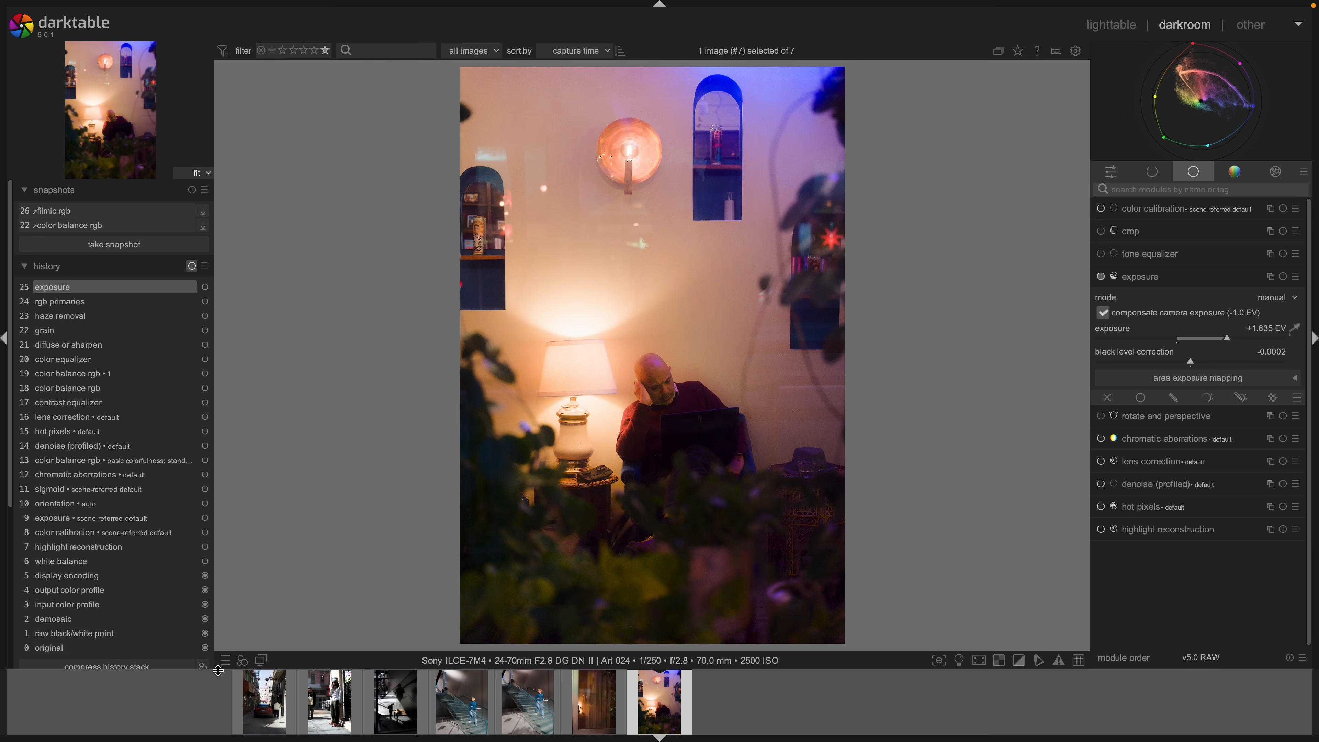
pyautogui.click(203, 666)
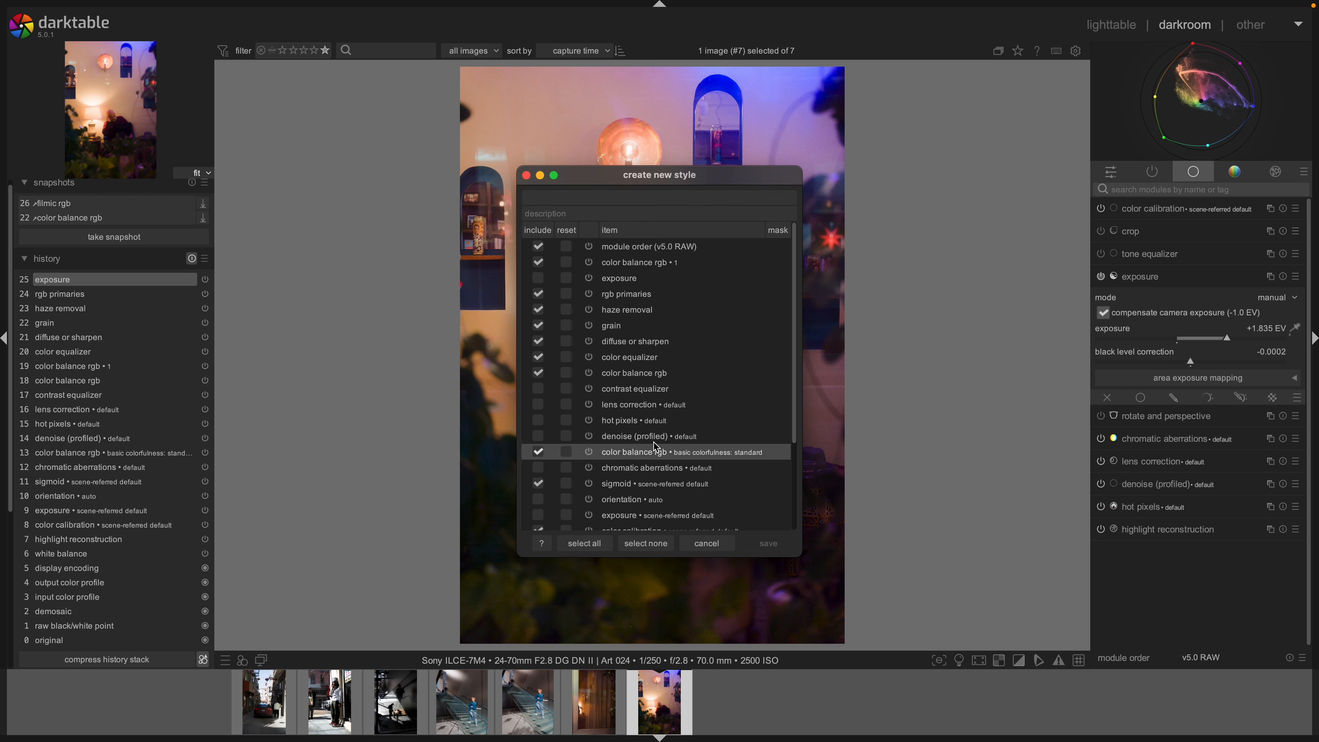
pyautogui.scroll(-5, 656, 458)
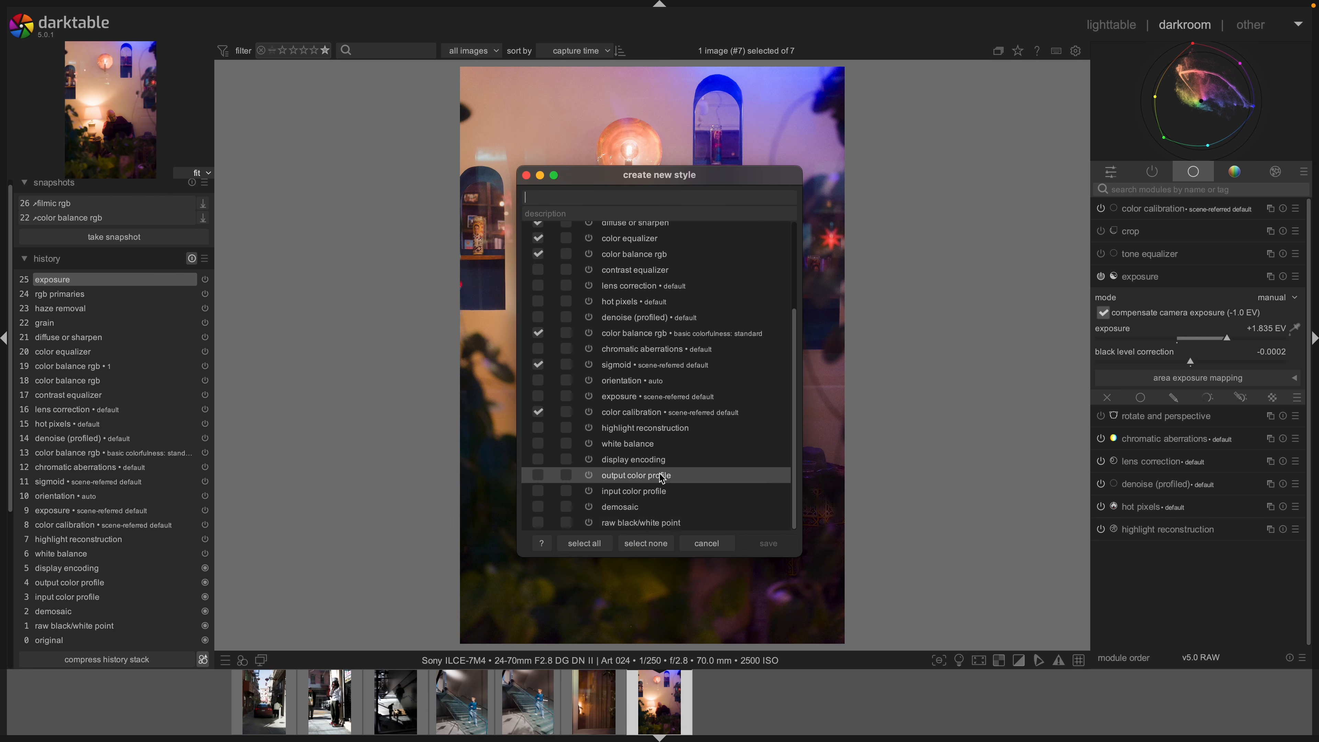
pyautogui.click(646, 543)
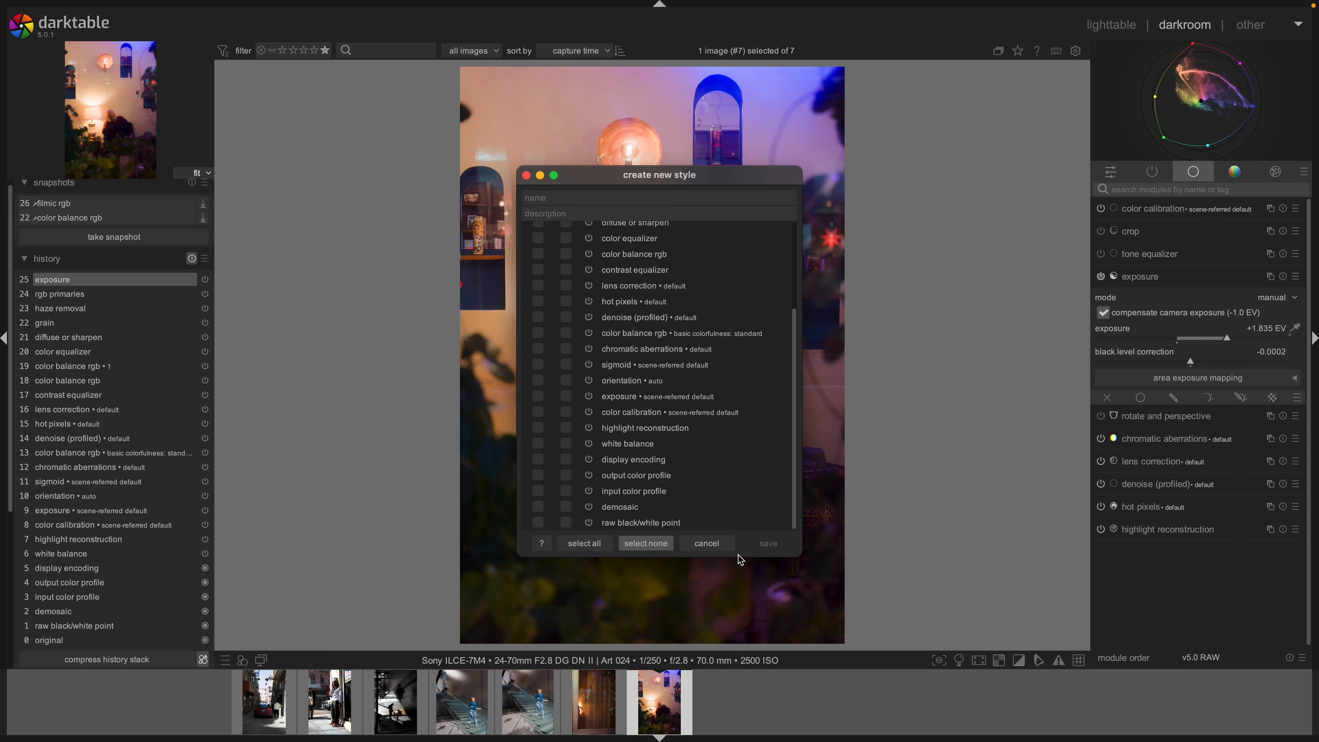
pyautogui.click(706, 543)
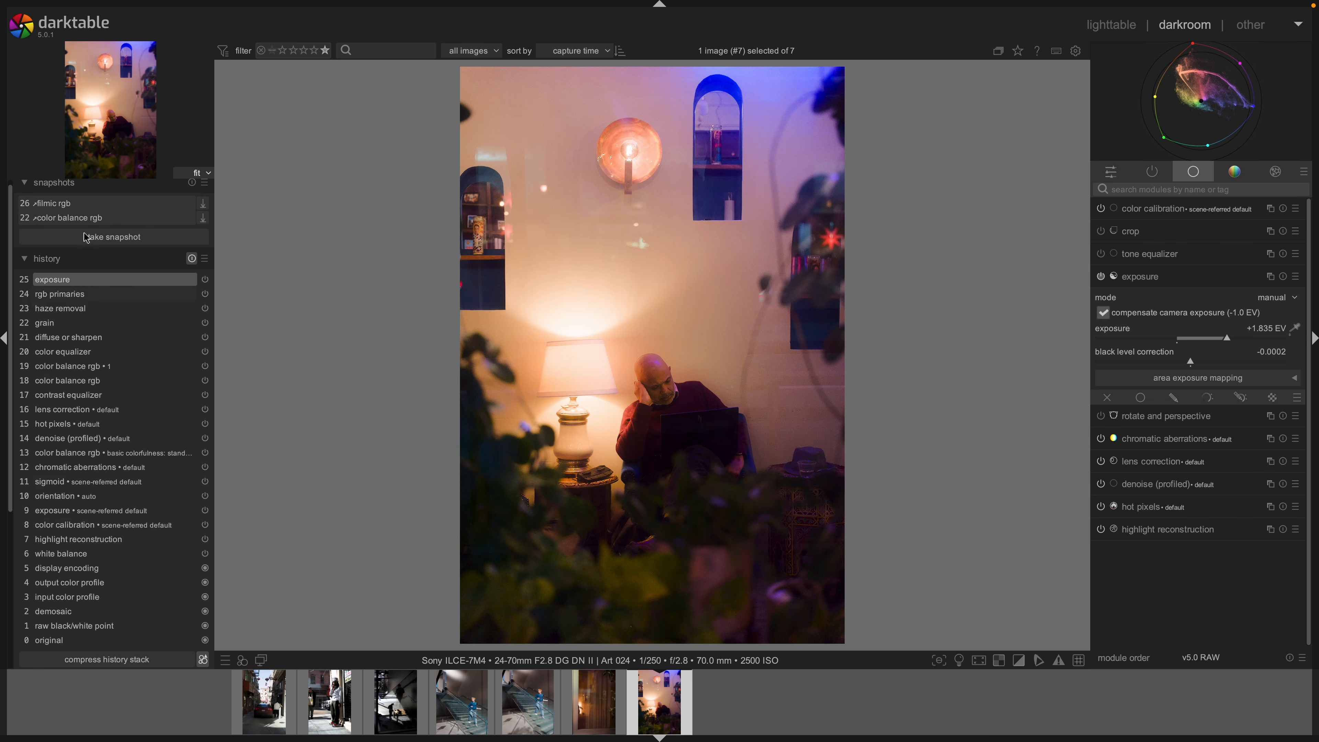
pyautogui.click(249, 665)
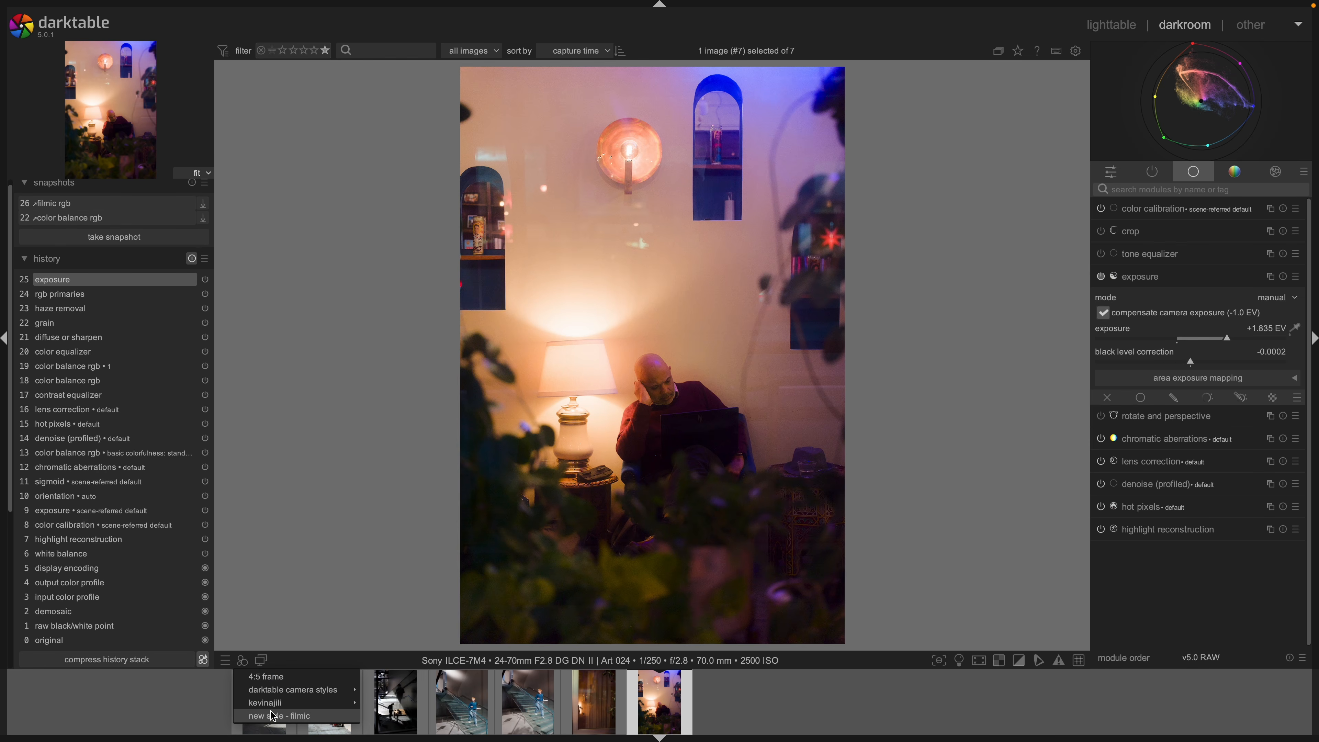
pyautogui.click(323, 563)
# Start a new style from the lamp photo's history, including only contrast equalizer, color balance rgb, color equalizer and diffuse or sharpen.
pyautogui.click(203, 661)
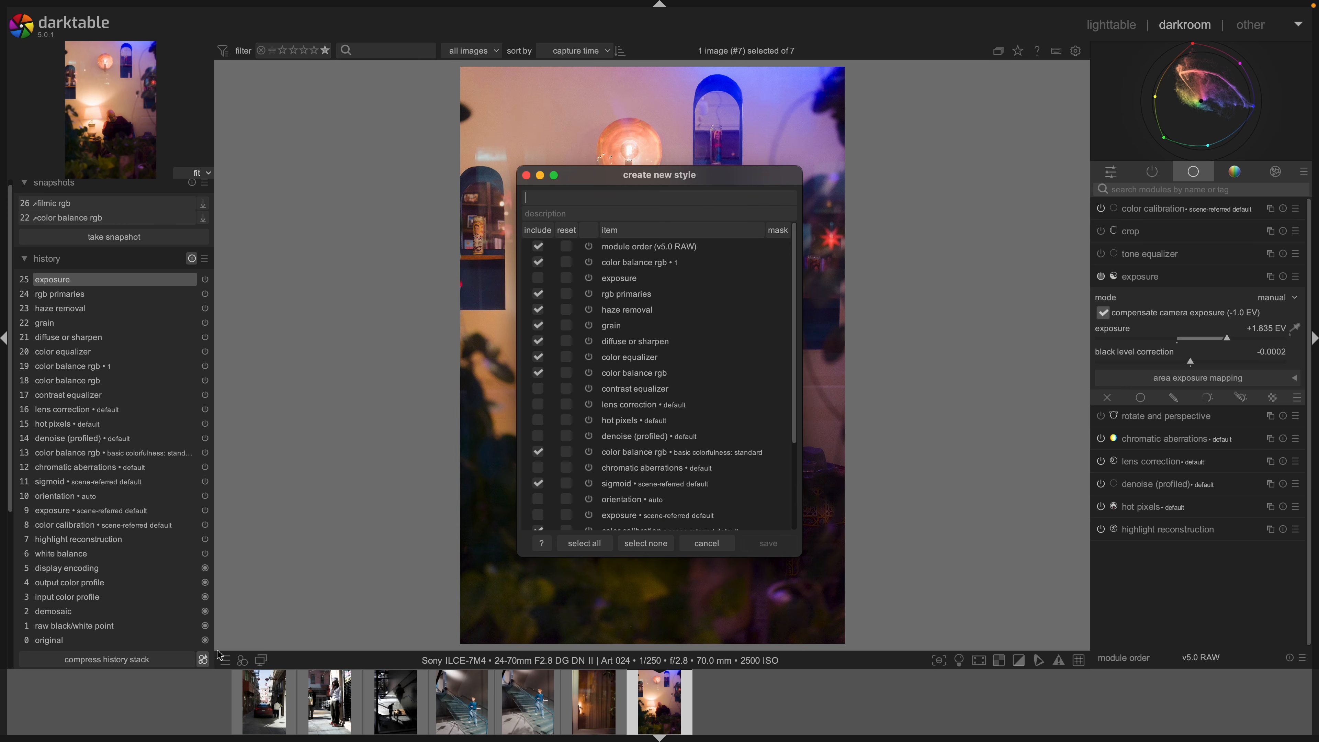
pyautogui.click(646, 542)
pyautogui.scroll(-5, 560, 457)
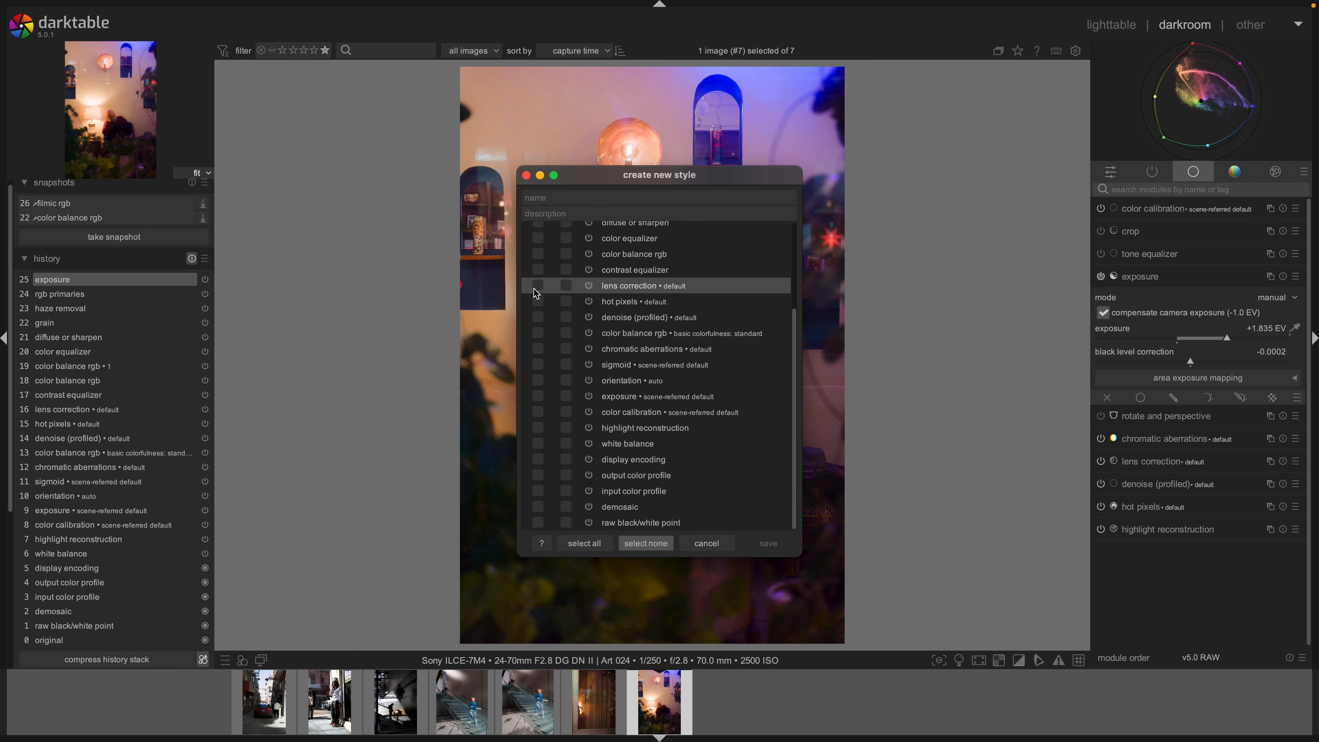
pyautogui.scroll(1, 534, 288)
pyautogui.scroll(3, 527, 298)
pyautogui.click(538, 385)
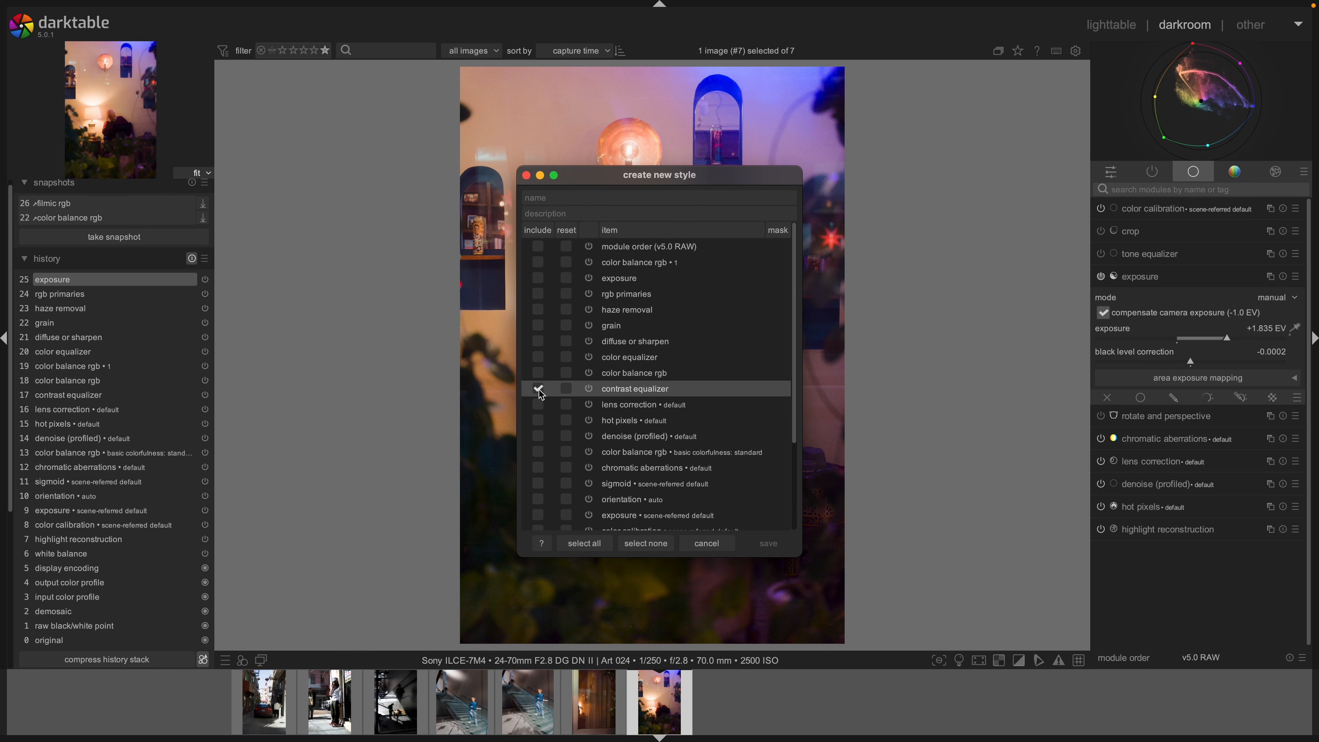
pyautogui.click(537, 373)
pyautogui.click(538, 356)
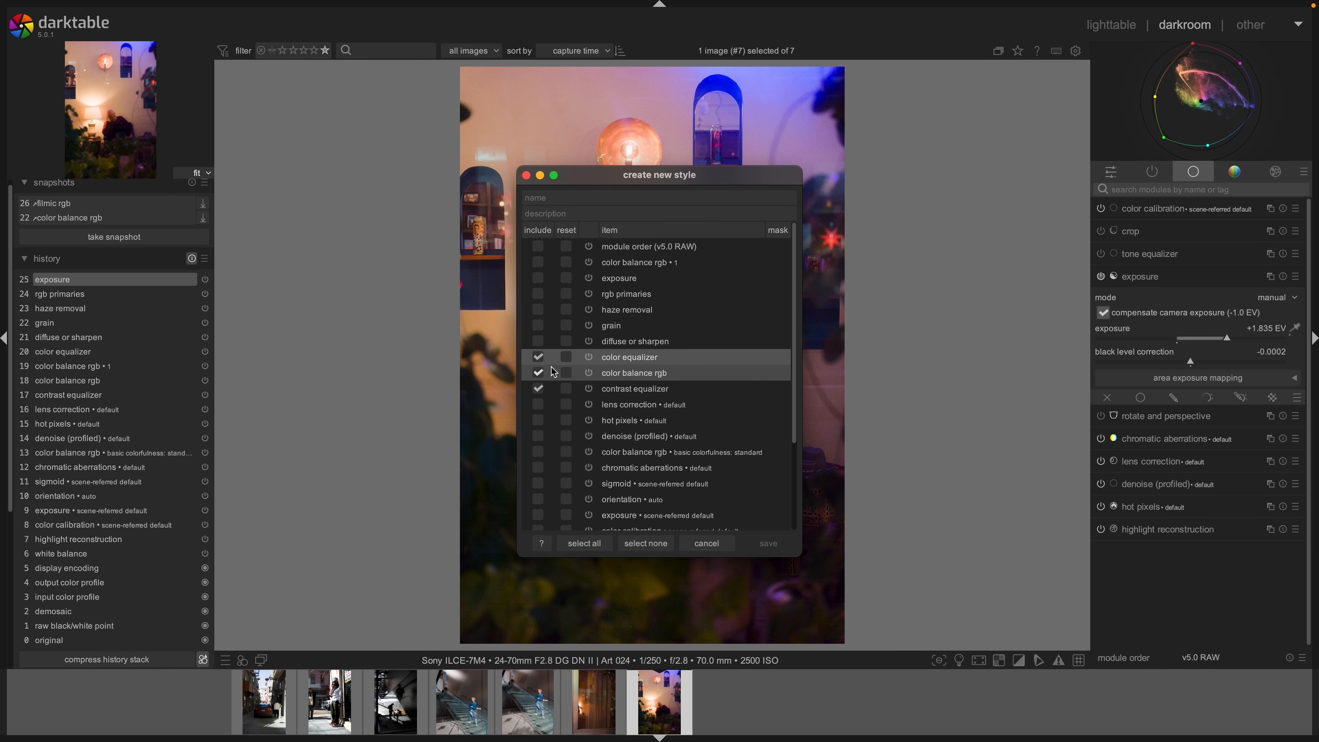
pyautogui.click(538, 341)
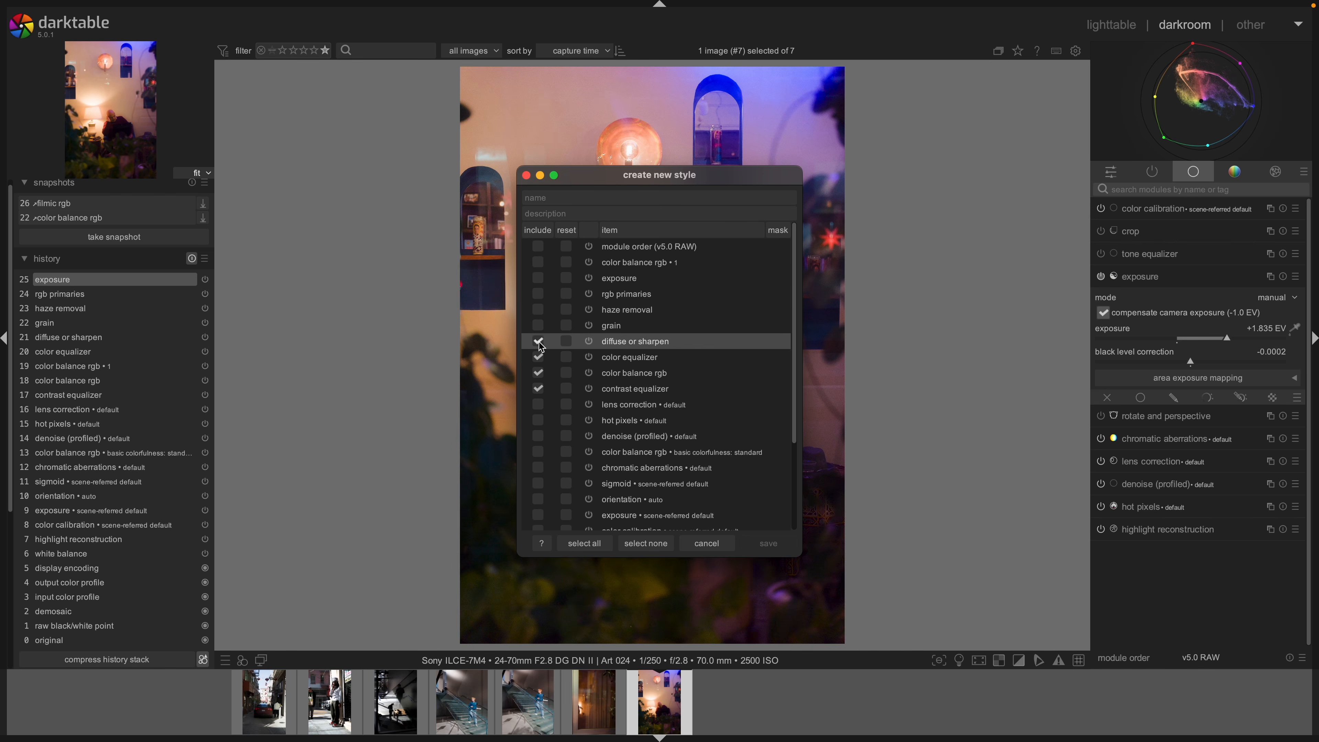
# Add grain, haze removal, rgb primaries, exposure, the second color balance rgb instance and module order (v5.0 RAW) to the style's included items.
pyautogui.click(538, 325)
pyautogui.click(537, 310)
pyautogui.click(537, 294)
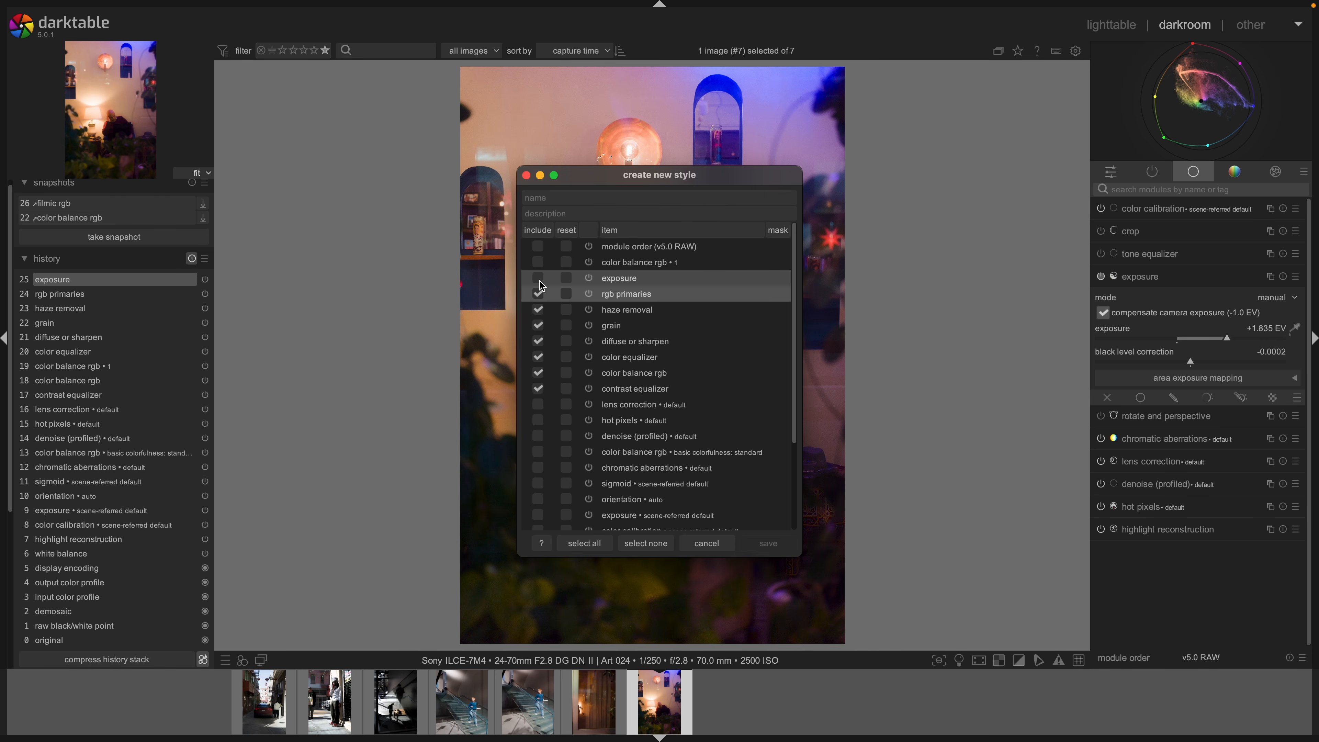
pyautogui.click(538, 278)
pyautogui.click(537, 263)
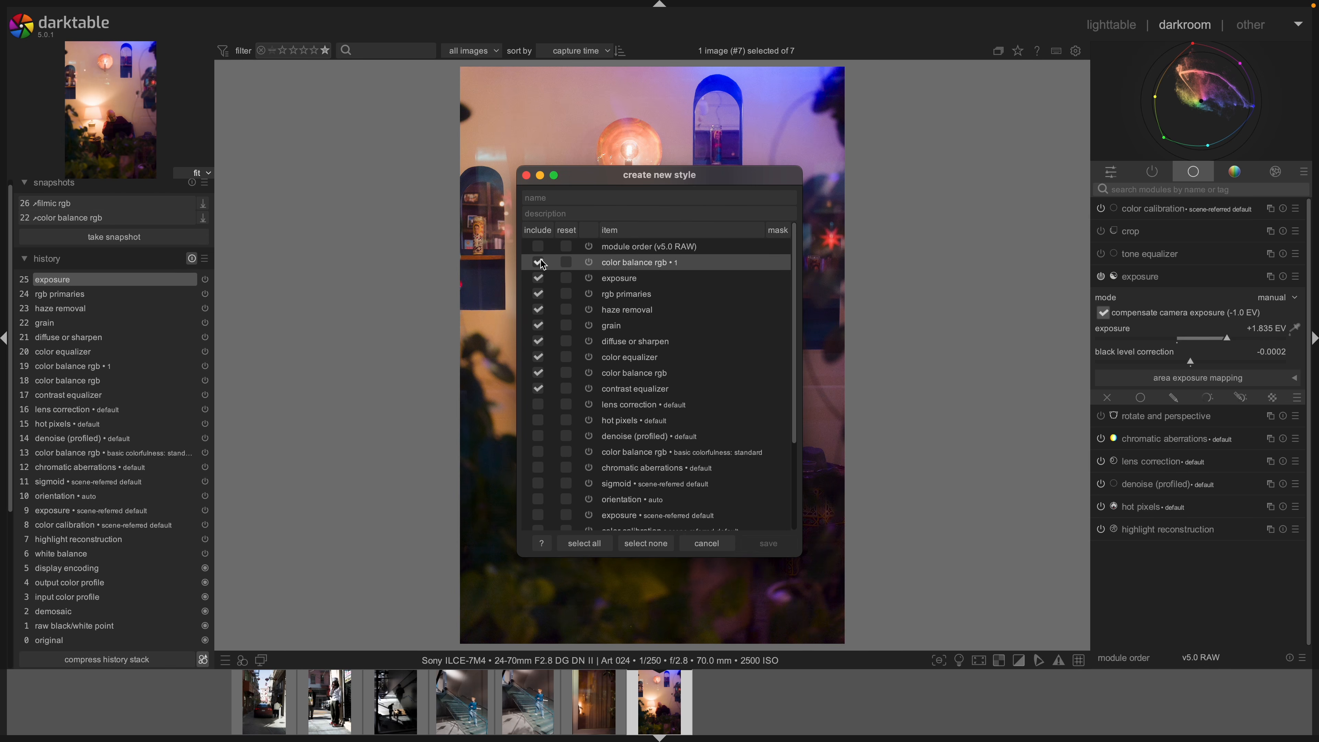
pyautogui.click(538, 246)
# Name the style "new style - filmic" and save it over the existing style of that name.
pyautogui.click(556, 197)
pyautogui.write('new style - filmic')
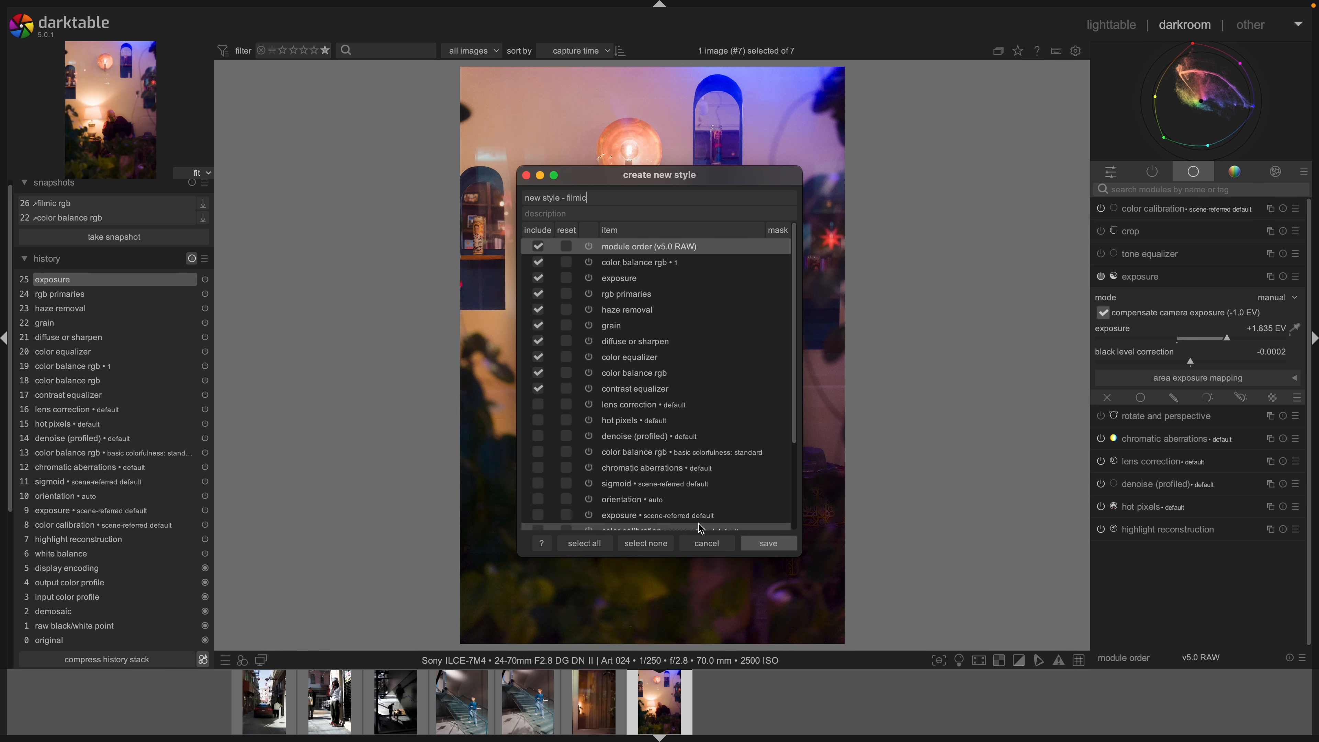
pyautogui.click(768, 543)
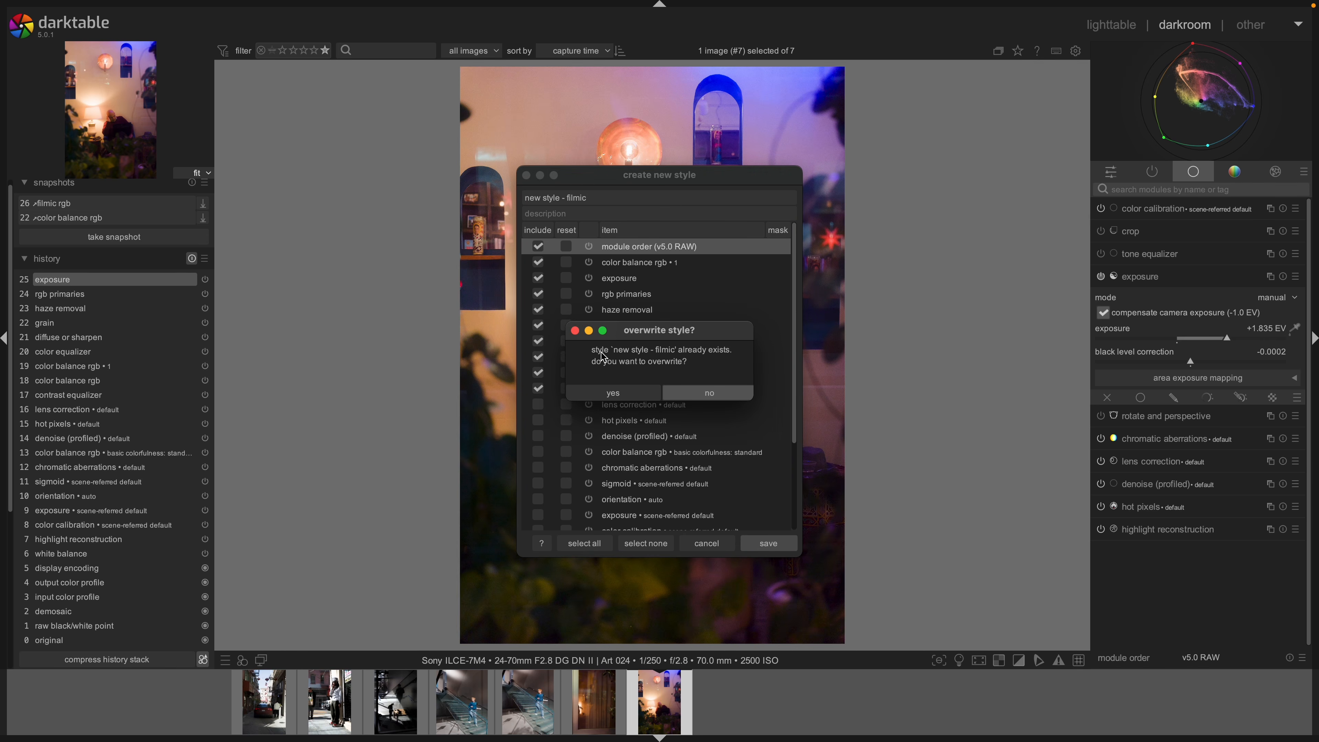
pyautogui.click(632, 394)
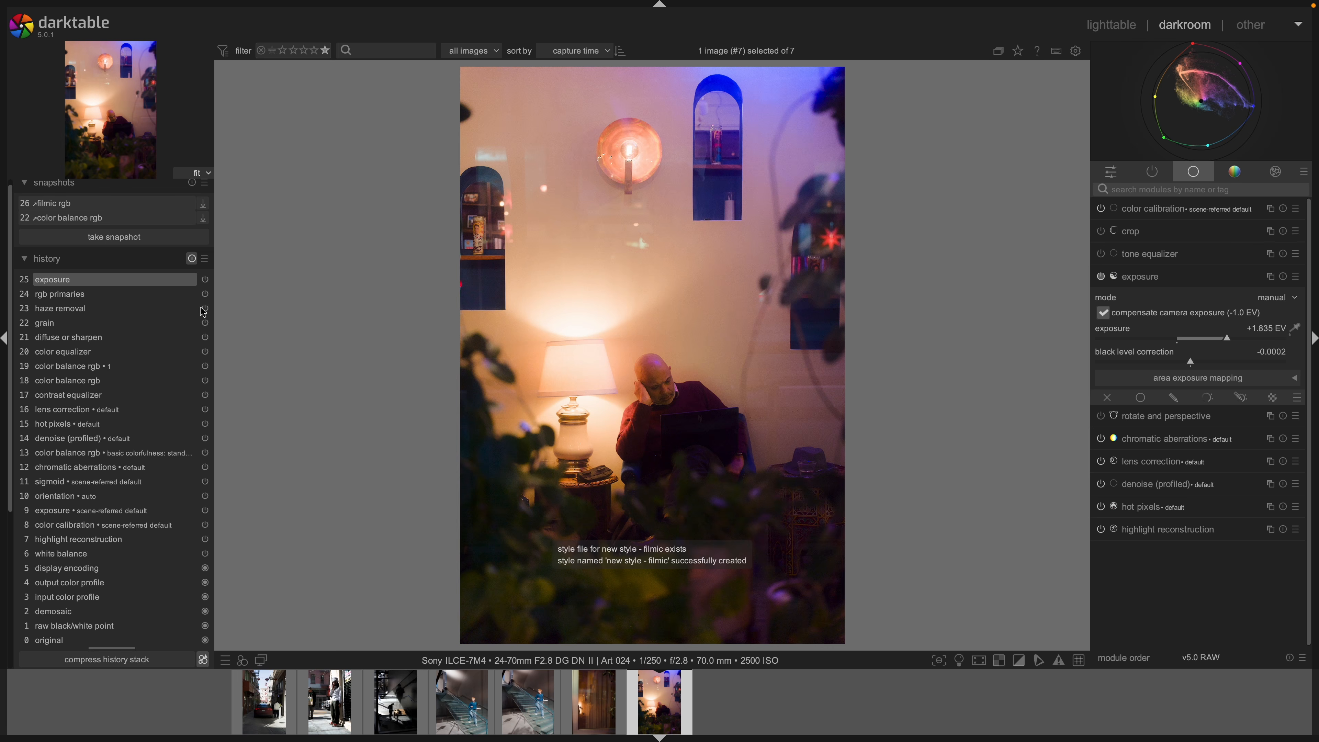
# Clear the lamp photo's editing history and apply the updated "new style - filmic" style to it.
pyautogui.click(191, 258)
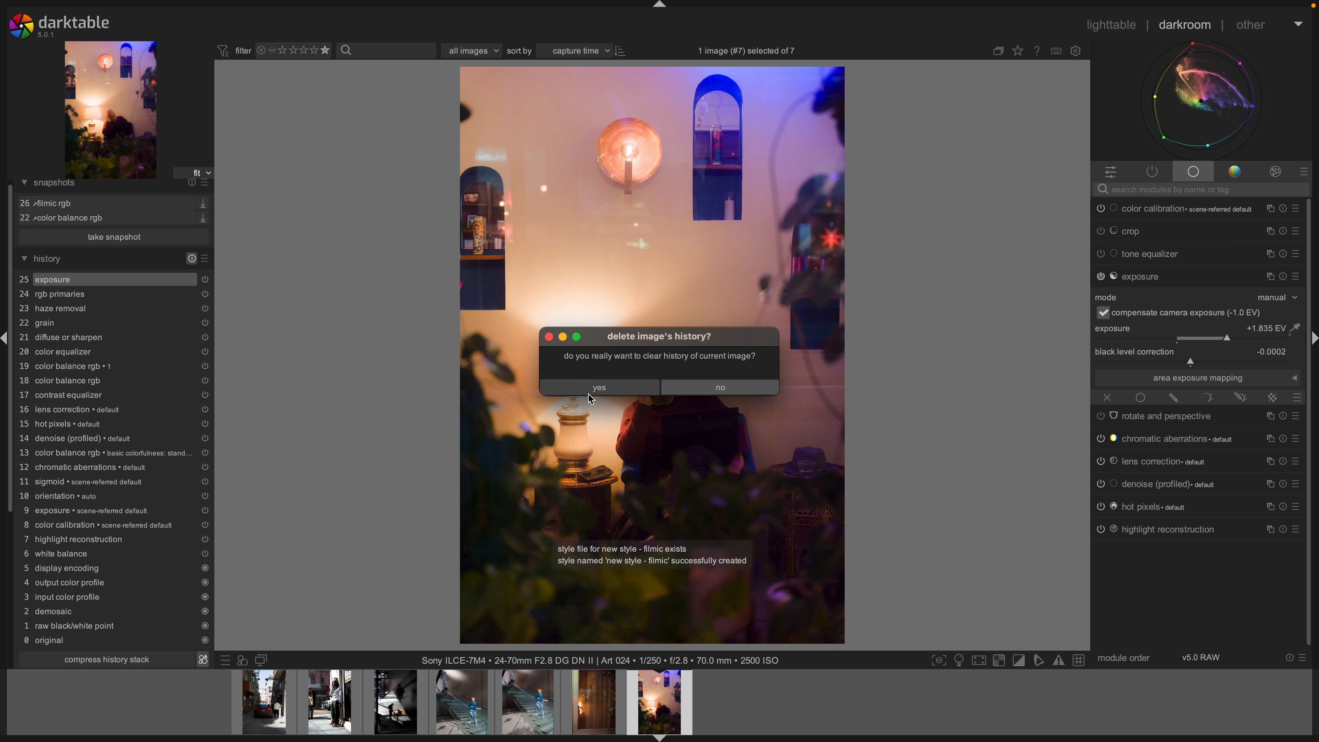
pyautogui.click(598, 387)
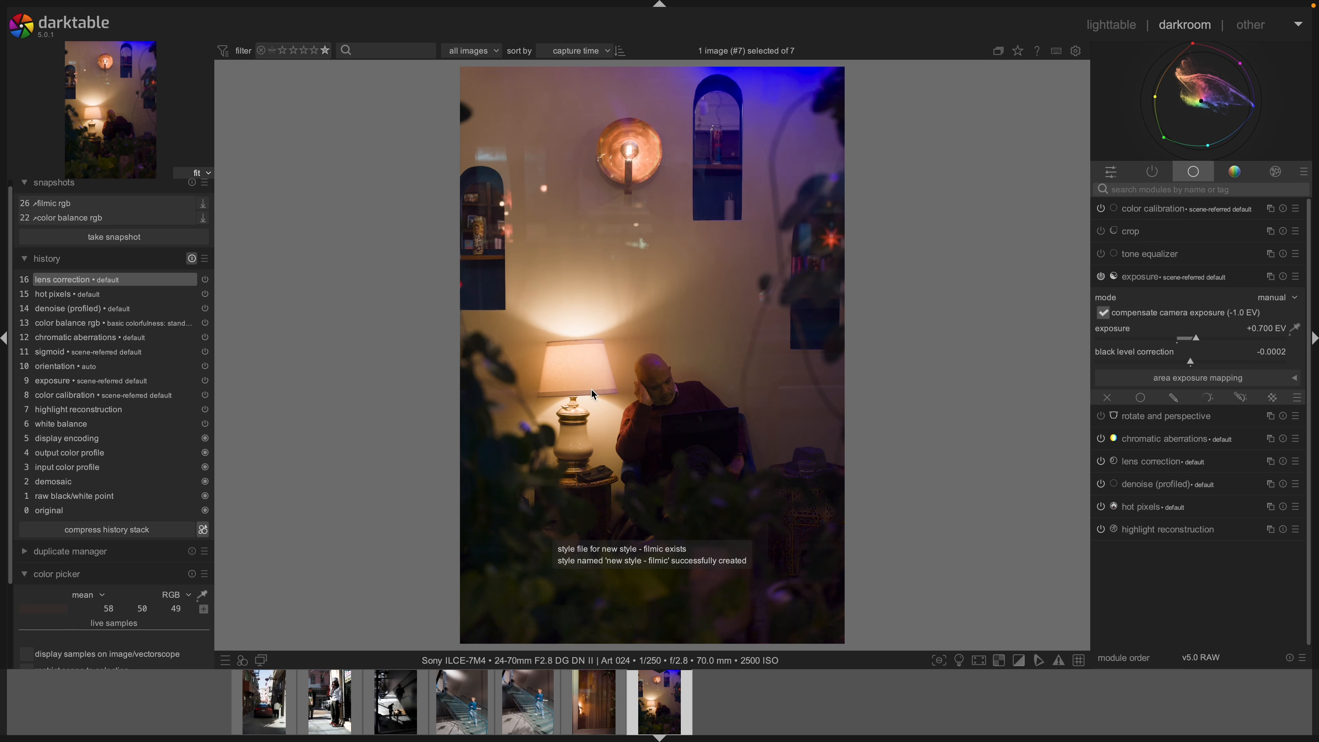
pyautogui.click(242, 660)
pyautogui.click(285, 716)
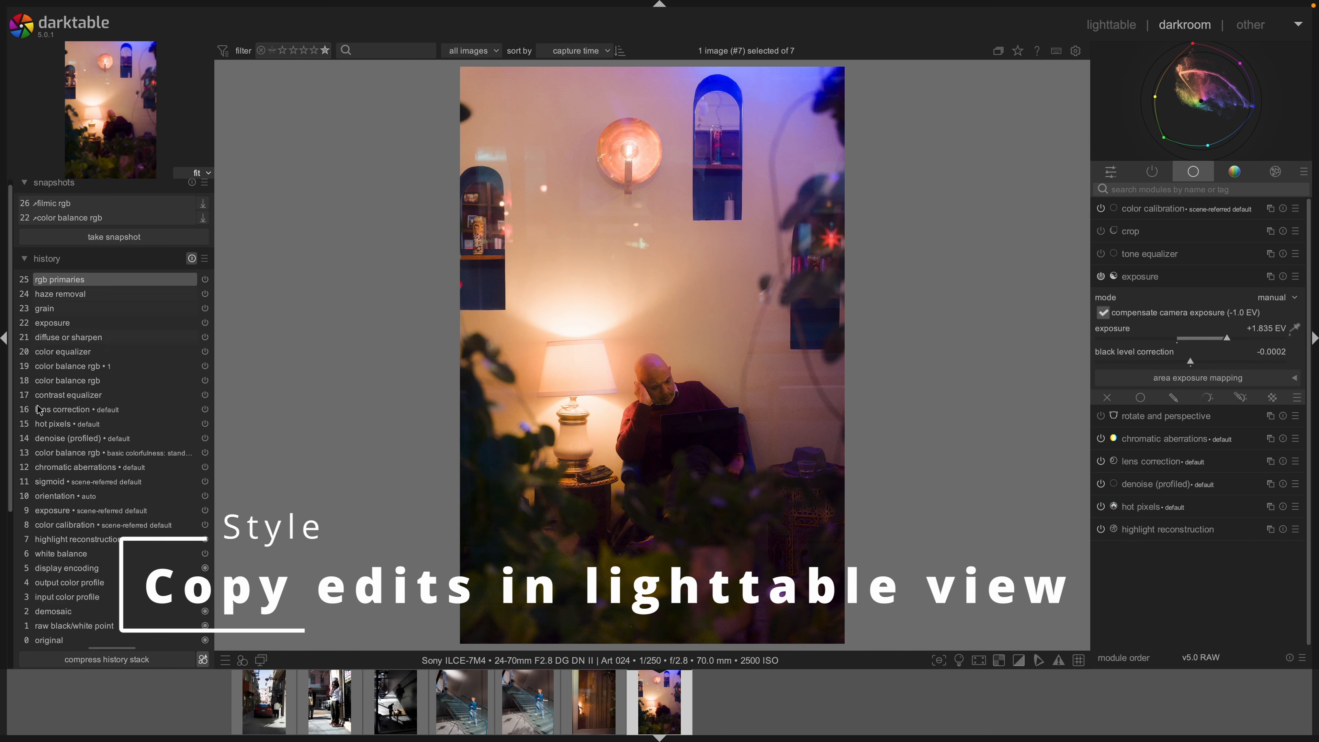
# Switch to the lighttable, reopen the lamp photo in the darkroom and return to the lighttable.
pyautogui.click(1120, 30)
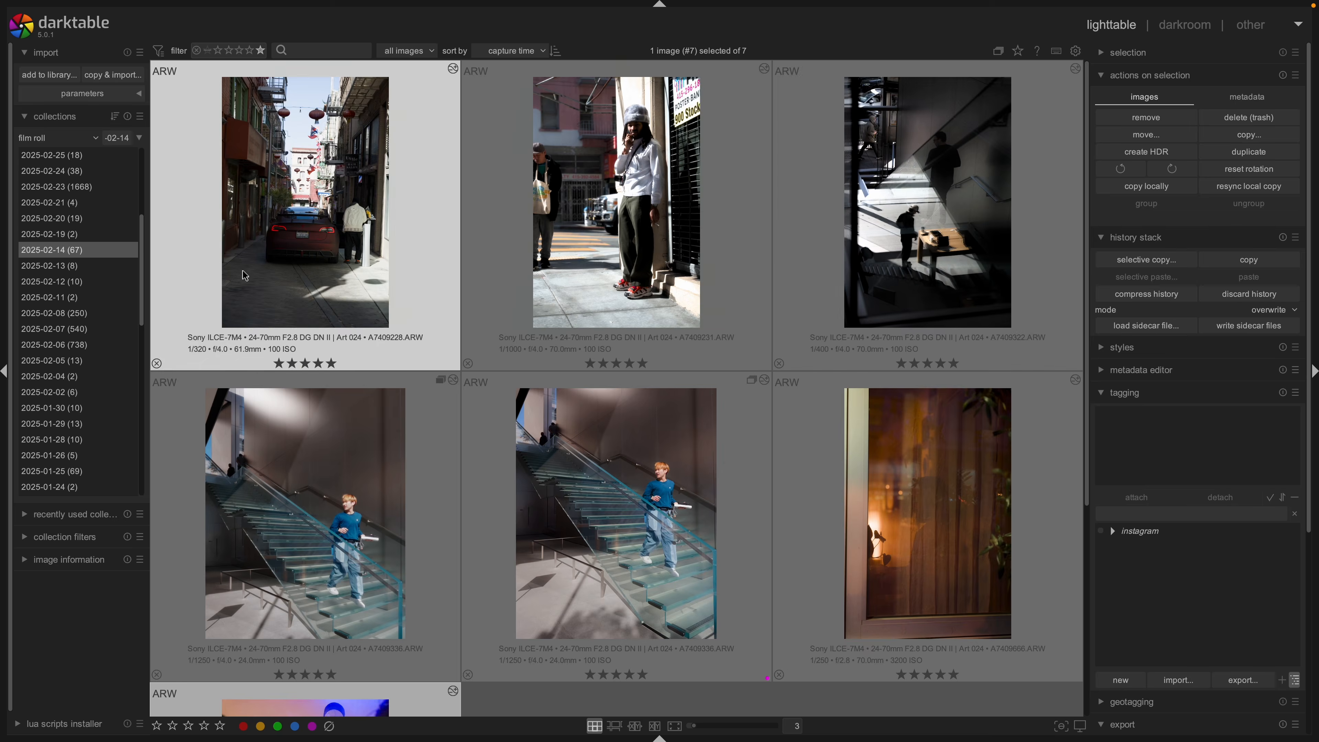
pyautogui.scroll(-1, 532, 503)
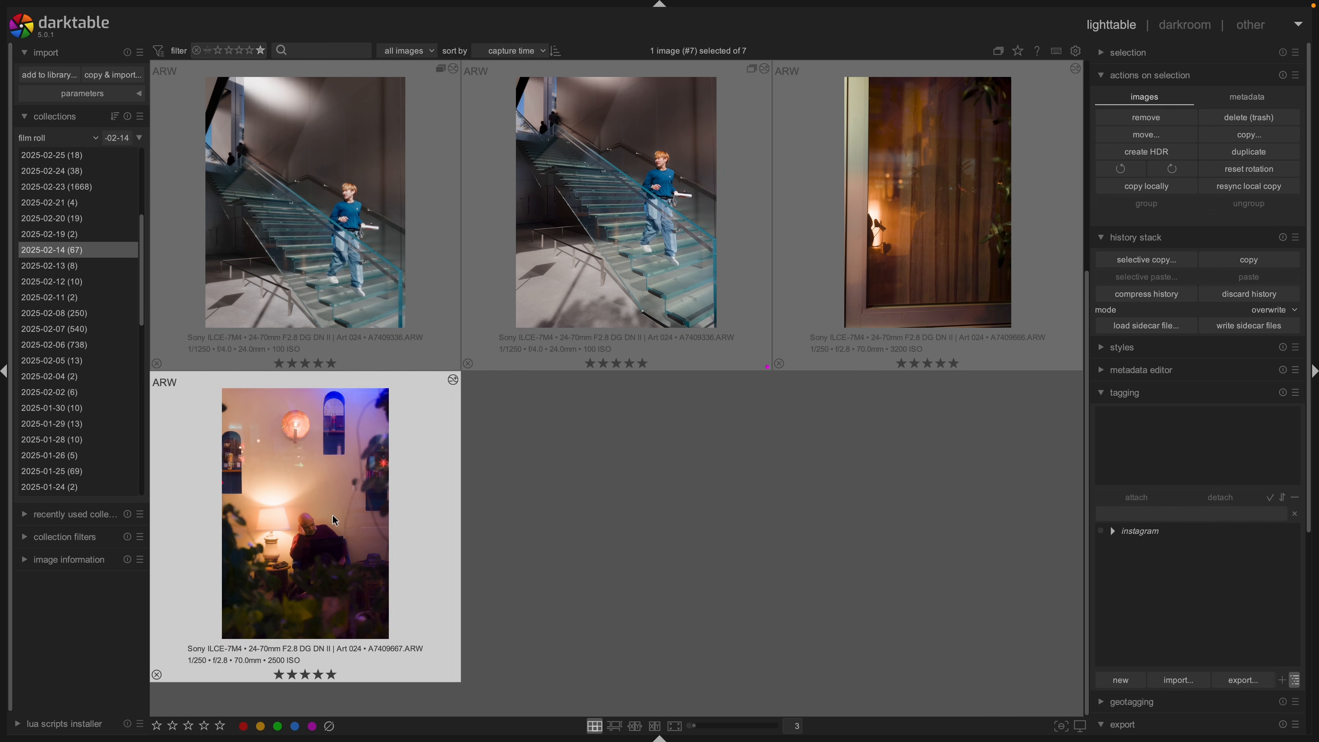
pyautogui.doubleClick(403, 475)
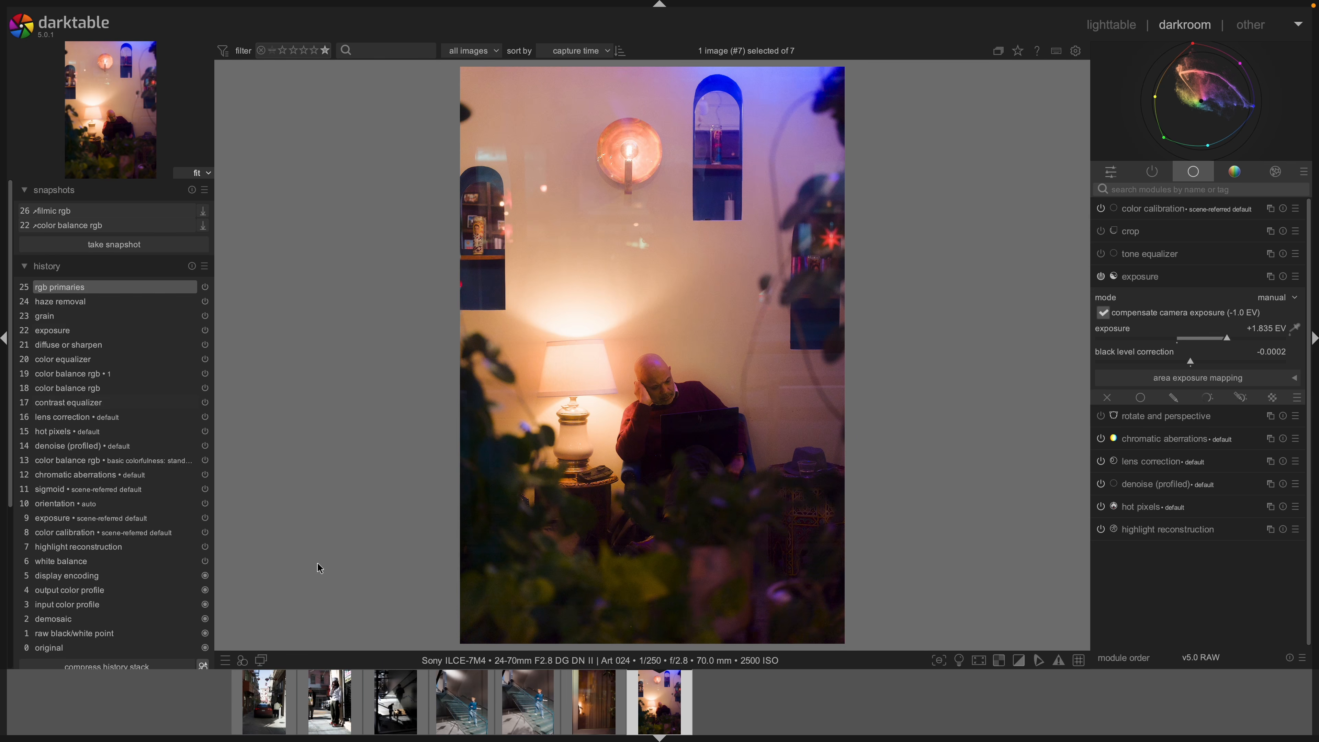
pyautogui.click(1111, 25)
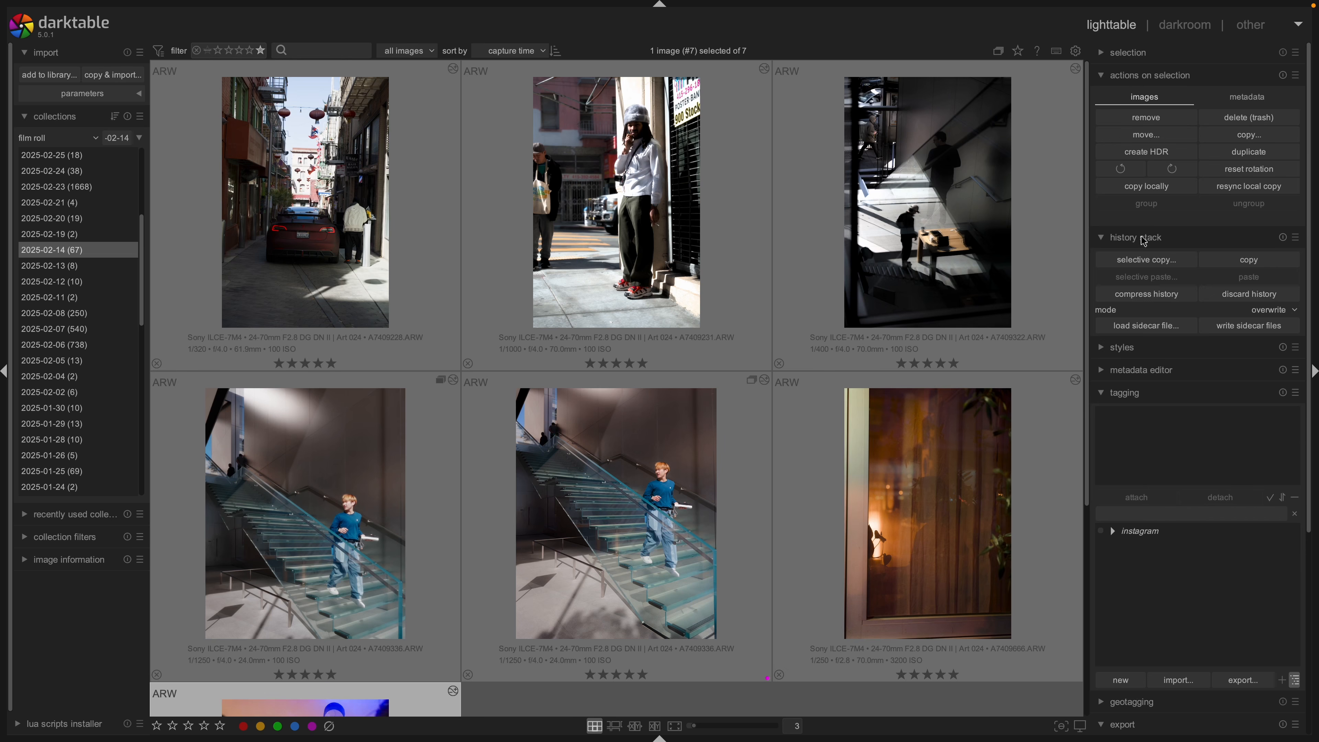
pyautogui.click(1137, 237)
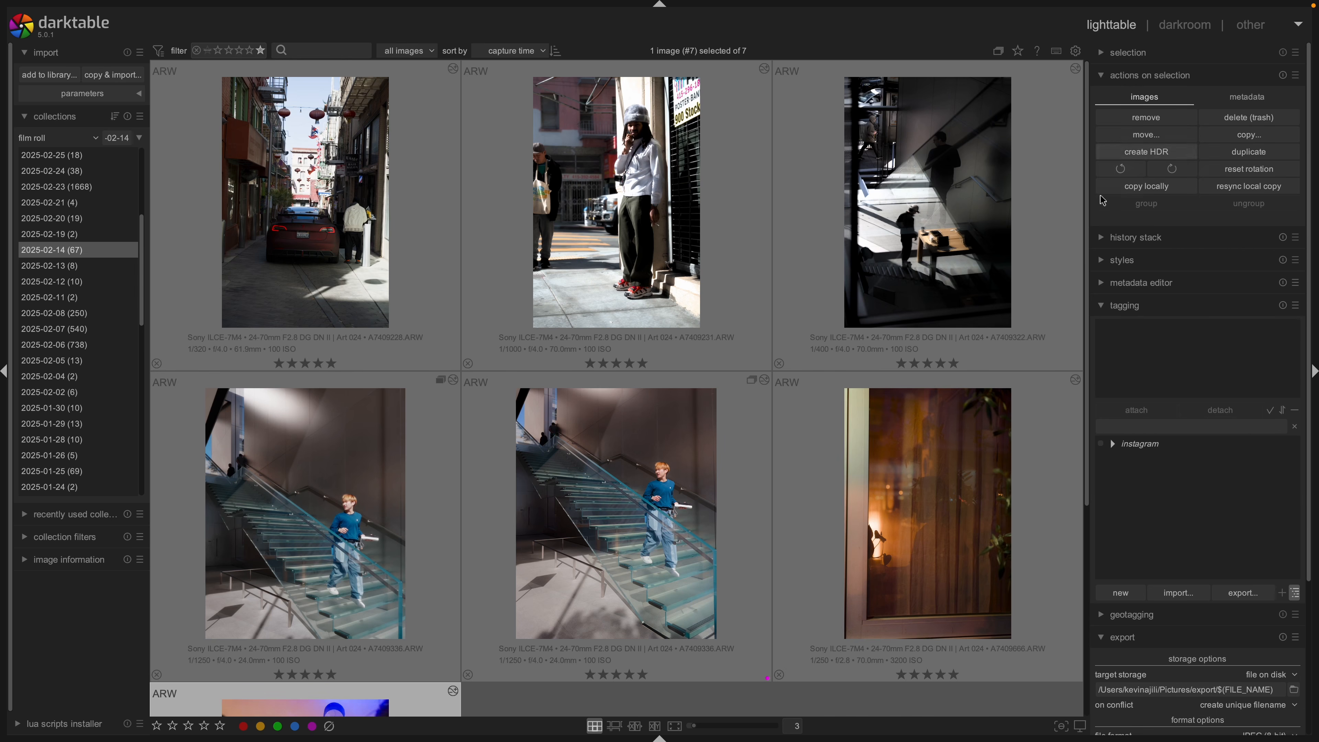
pyautogui.click(1152, 240)
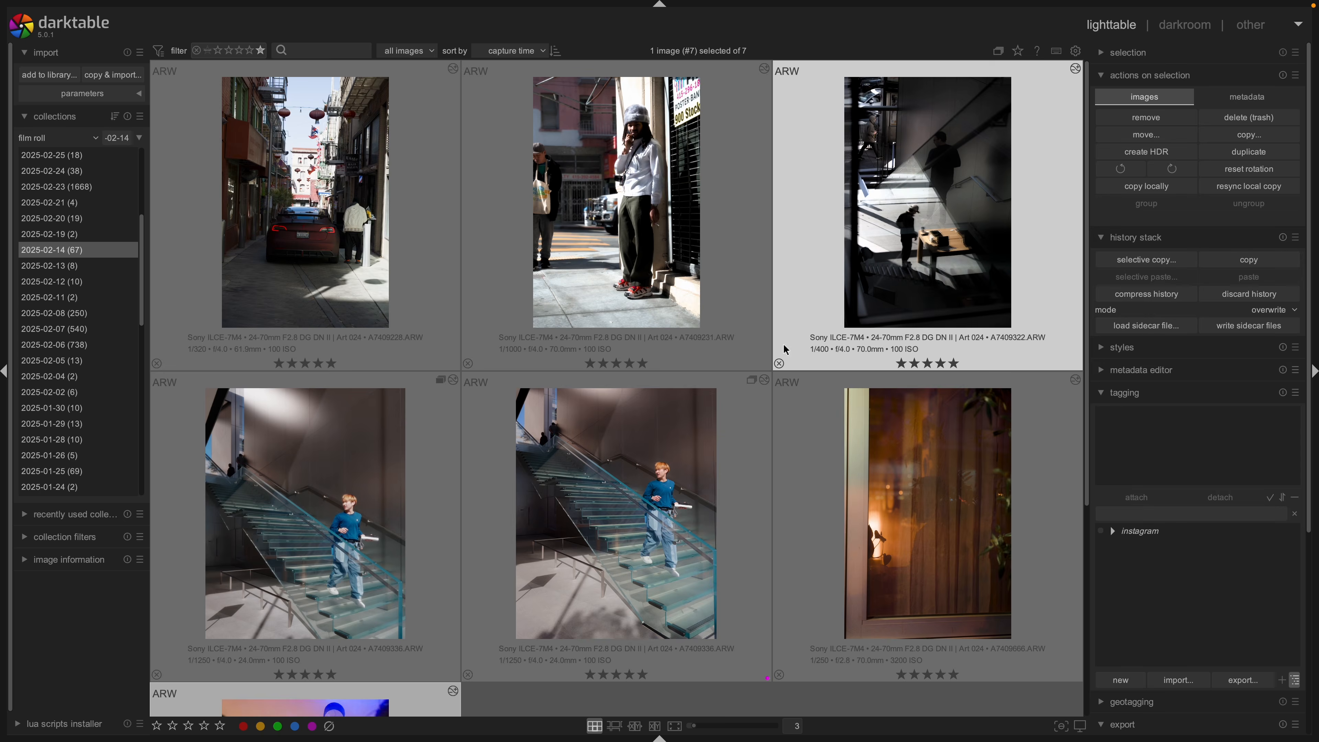
pyautogui.scroll(-1, 676, 410)
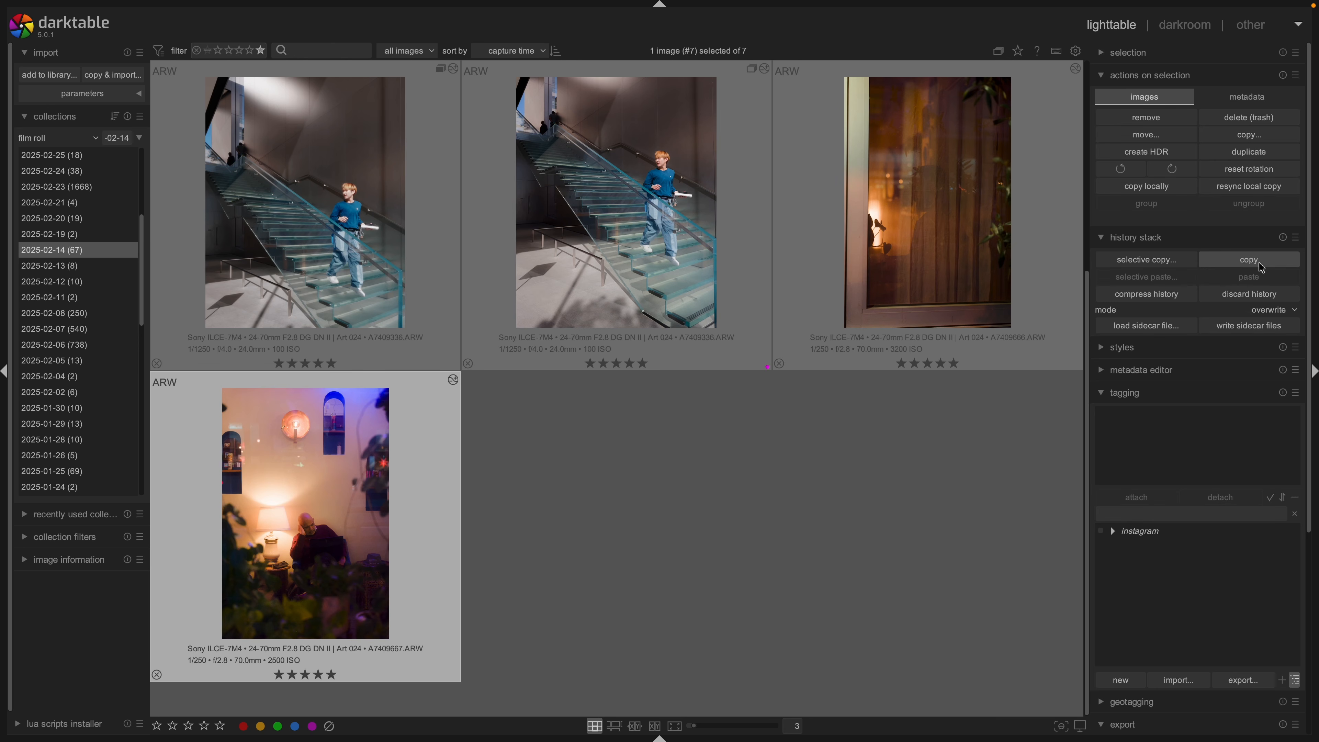
pyautogui.click(1163, 260)
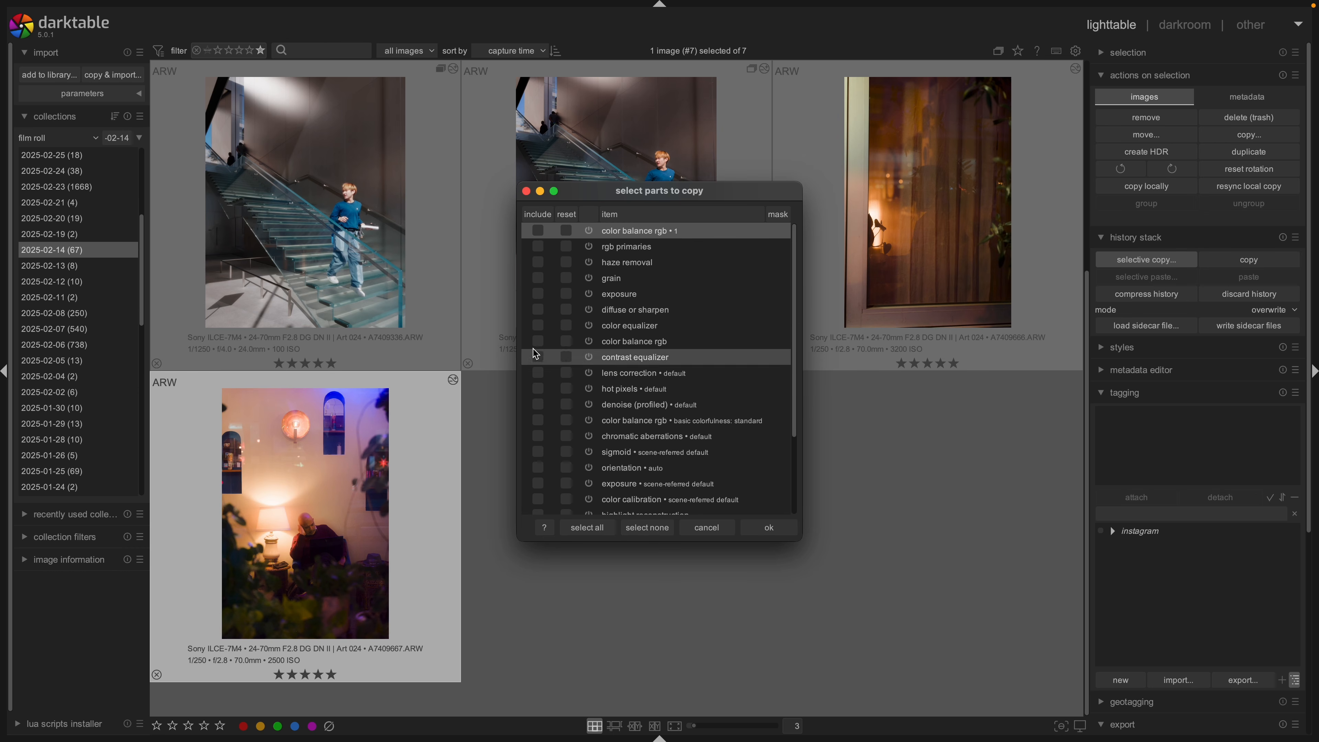
pyautogui.click(704, 527)
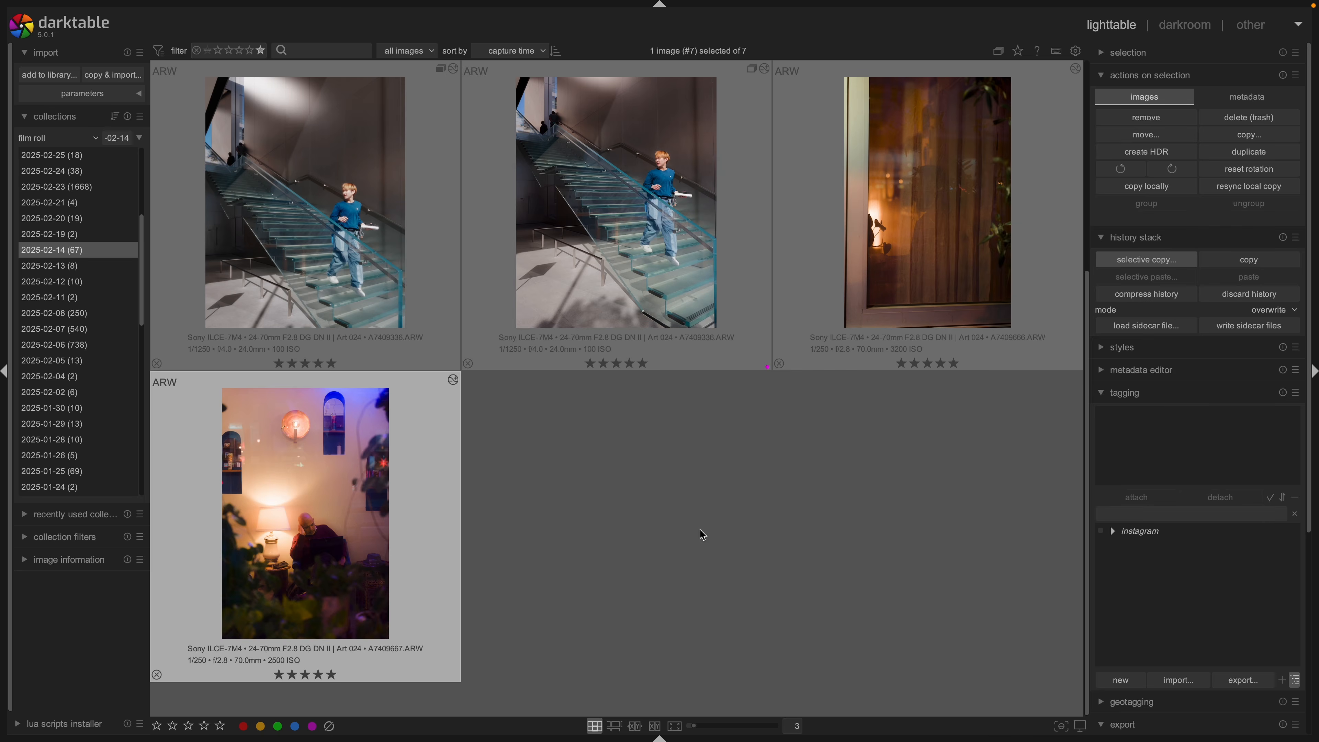
# Select the alley photo with the red car and discard its editing history.
pyautogui.scroll(1, 701, 533)
pyautogui.click(374, 282)
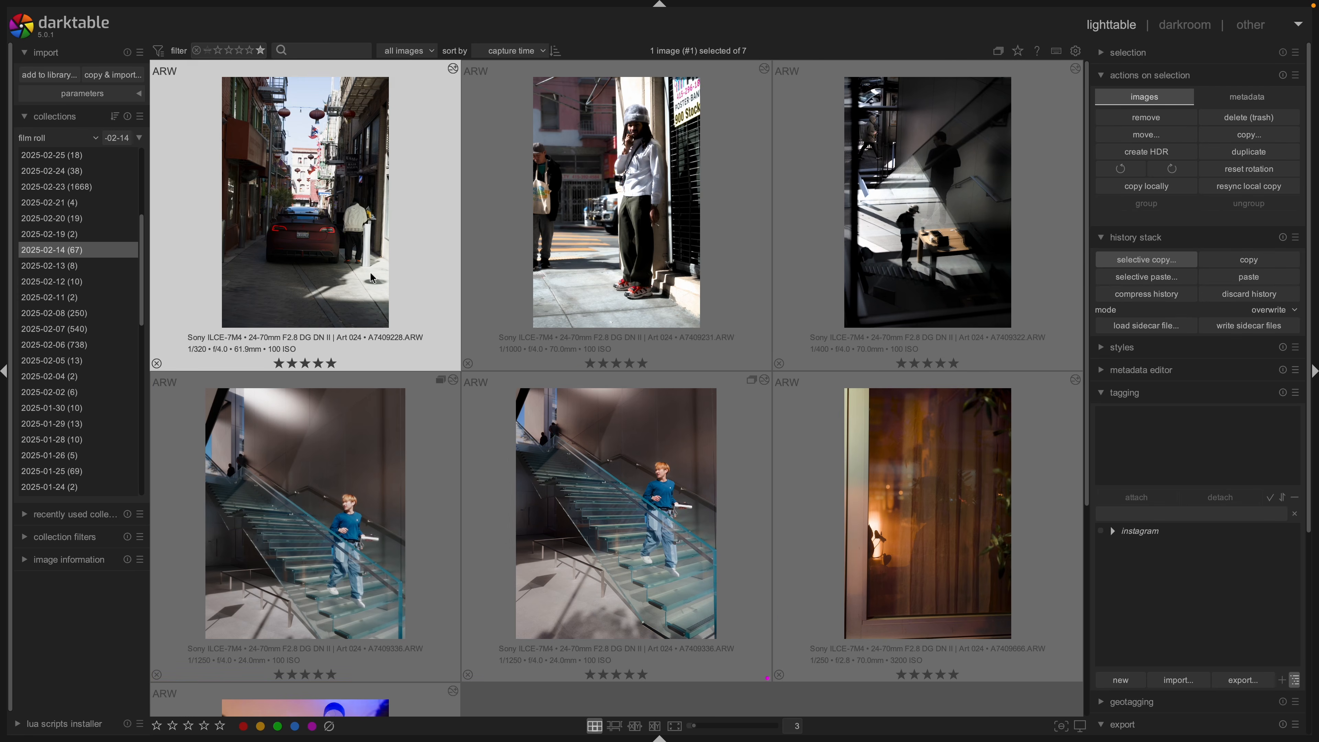
pyautogui.click(1264, 303)
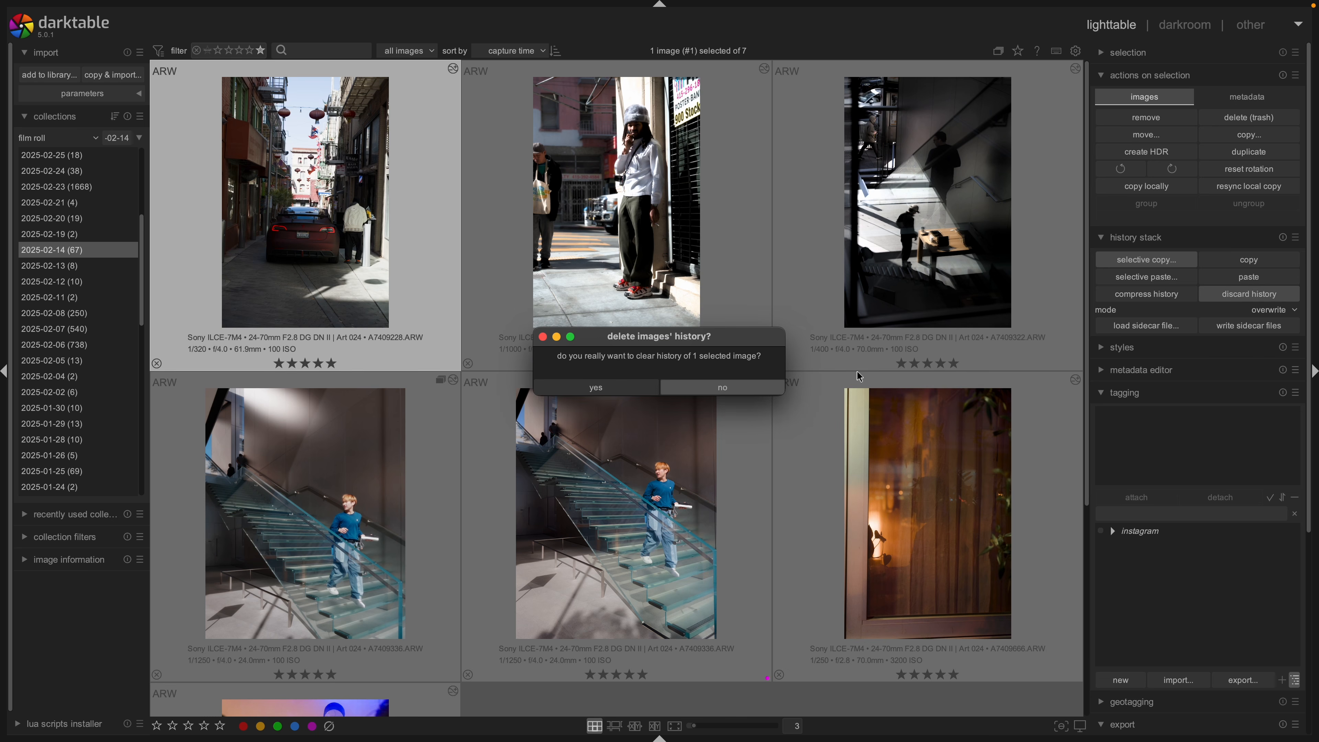
pyautogui.click(631, 388)
# Switch the history stack's paste mode to append and back to overwrite.
pyautogui.click(1283, 309)
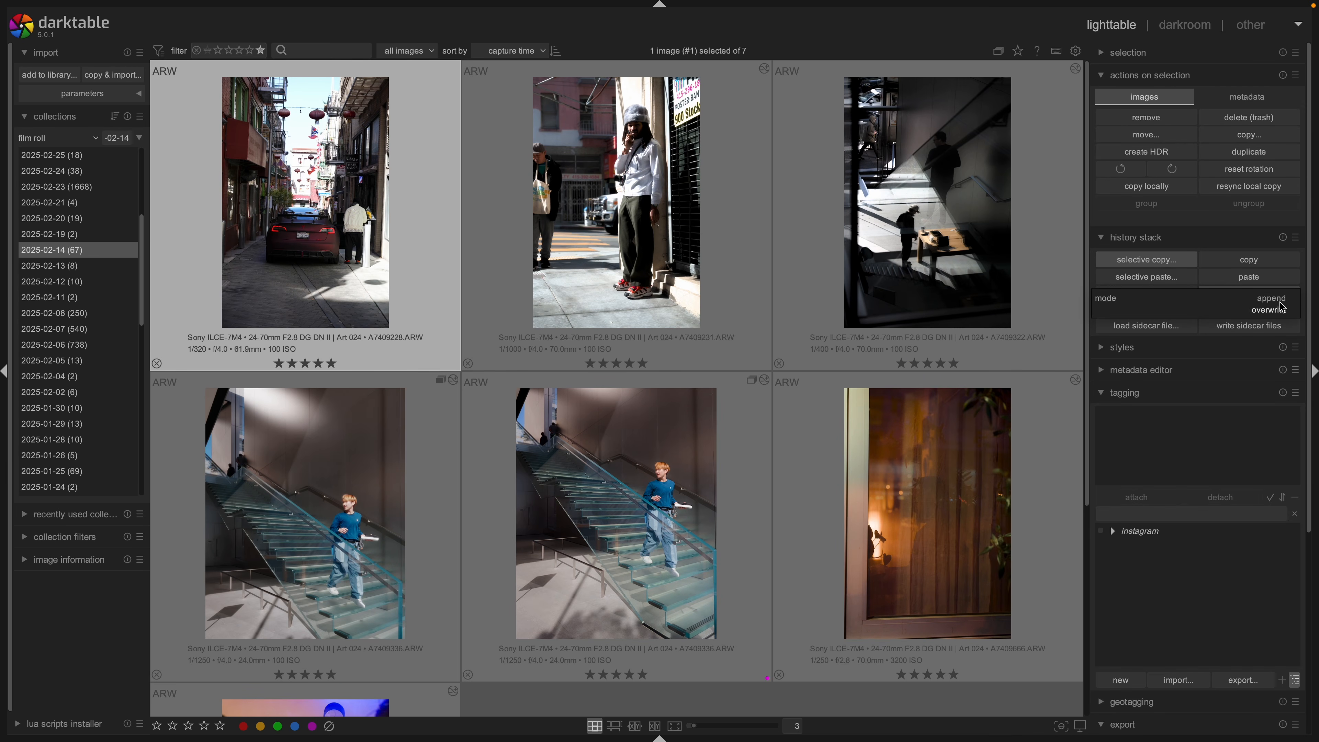
pyautogui.click(1272, 299)
pyautogui.click(1279, 313)
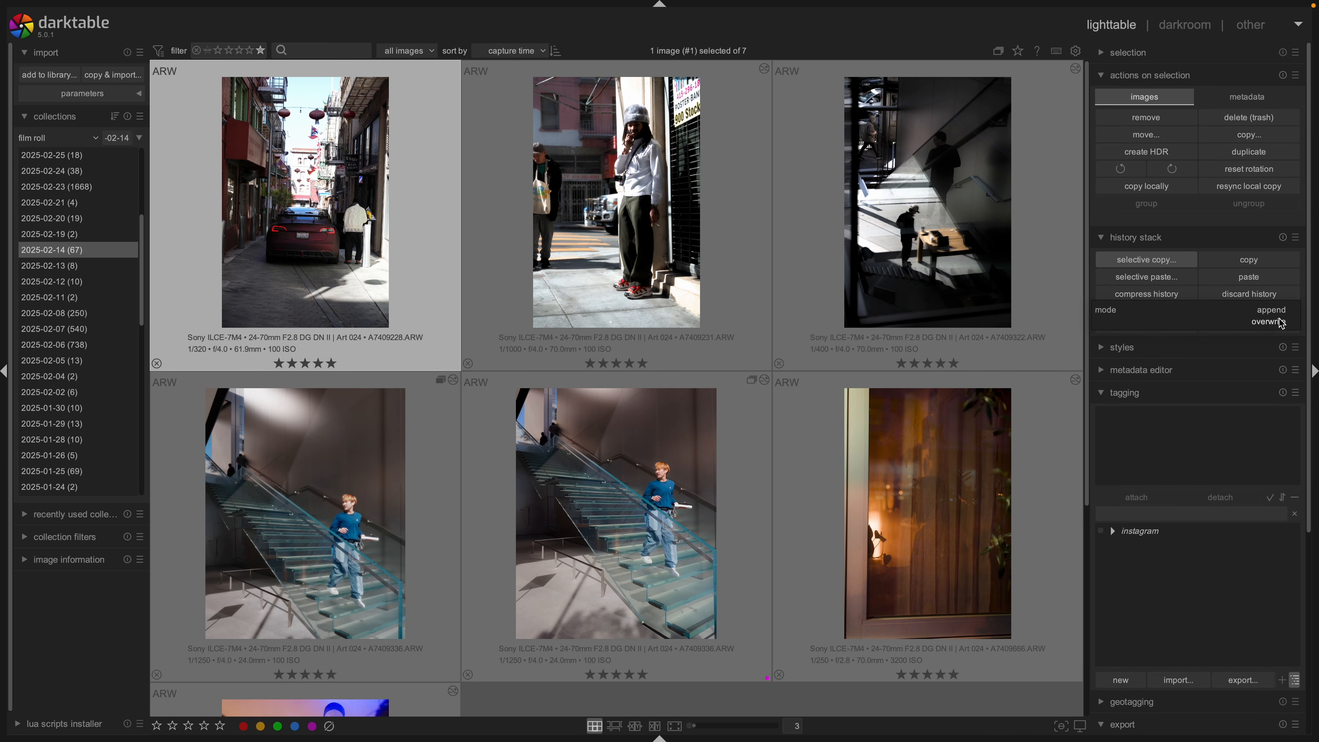
pyautogui.click(1277, 321)
# Copy the full editing history of the lamp photo and paste it onto the alley photo with the red car.
pyautogui.scroll(-1, 402, 416)
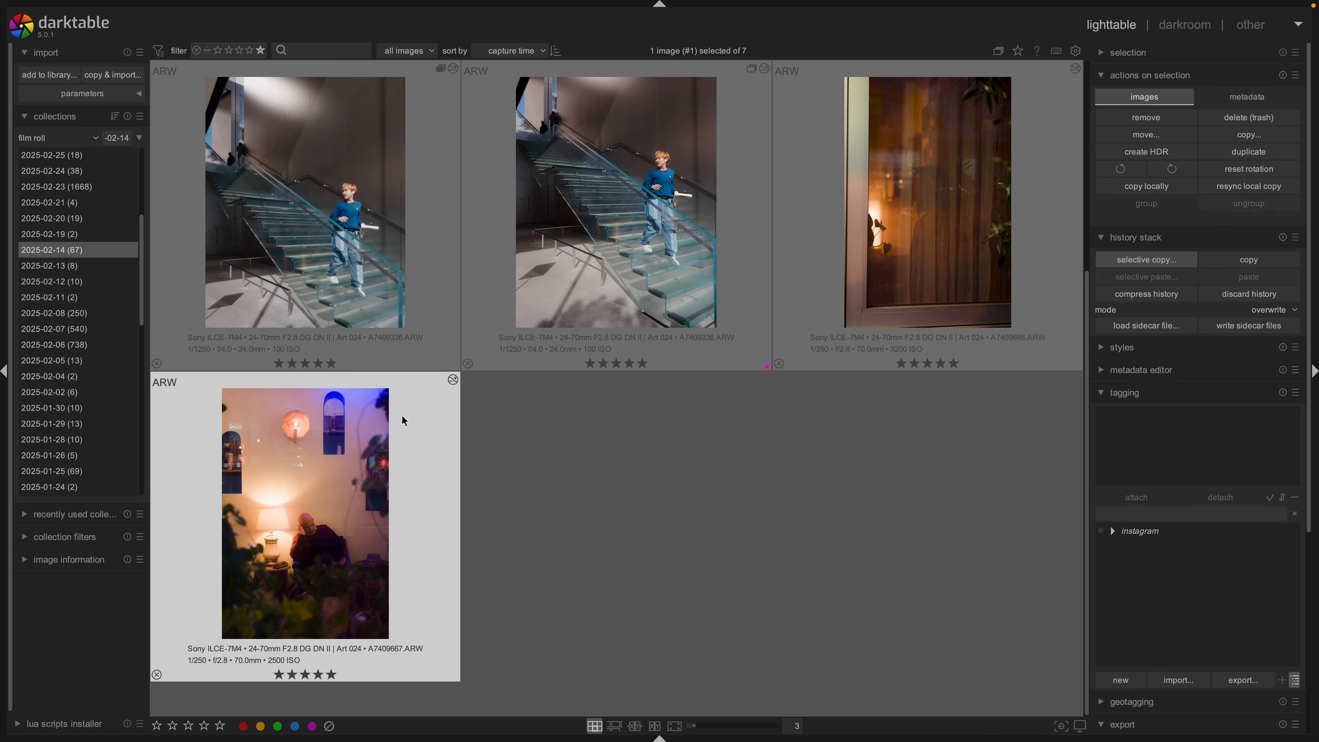
pyautogui.click(285, 560)
pyautogui.click(1220, 260)
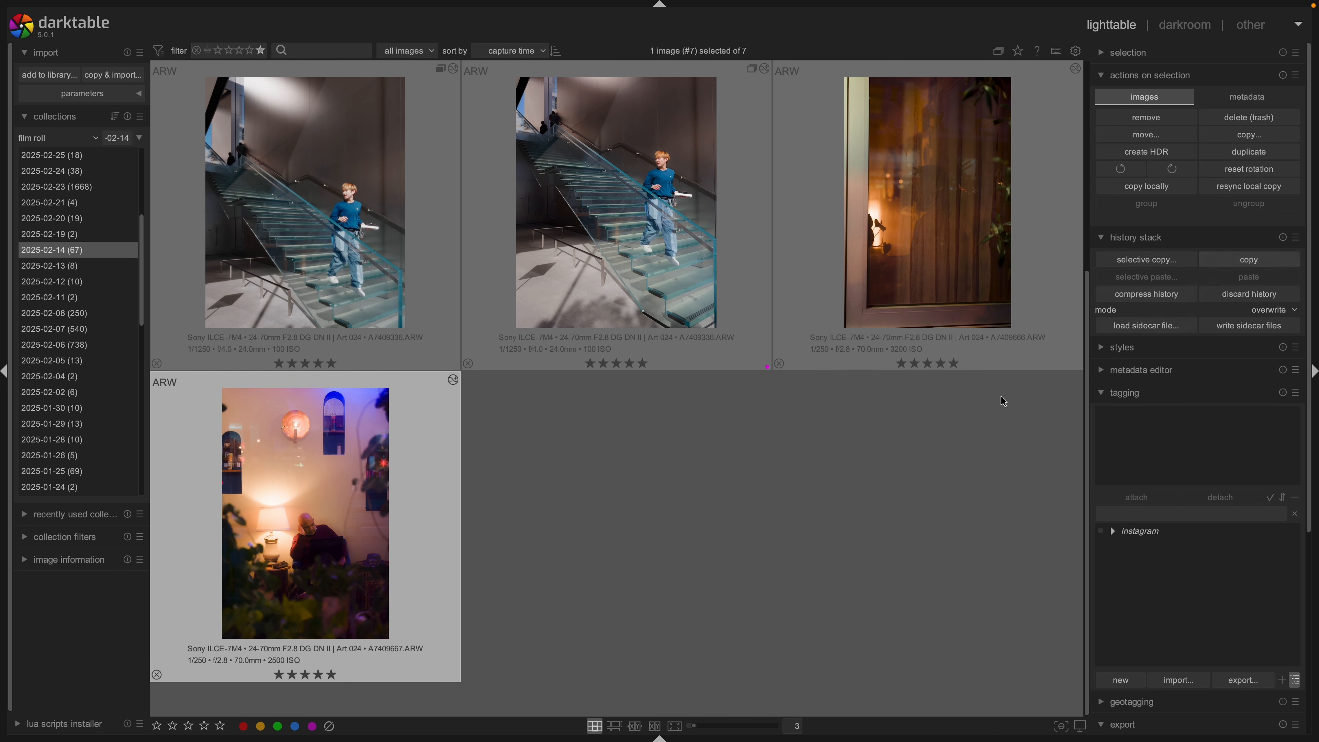
pyautogui.scroll(1, 1003, 402)
pyautogui.click(366, 182)
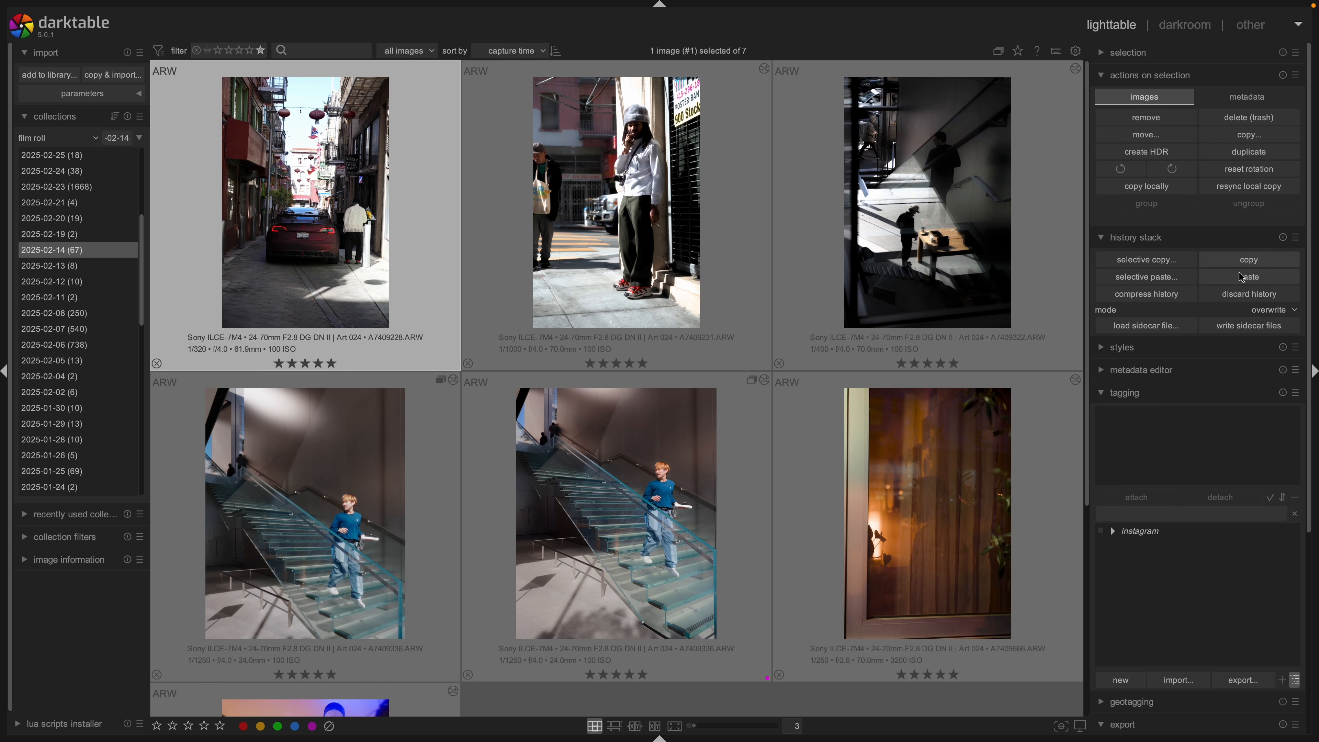
pyautogui.click(1208, 279)
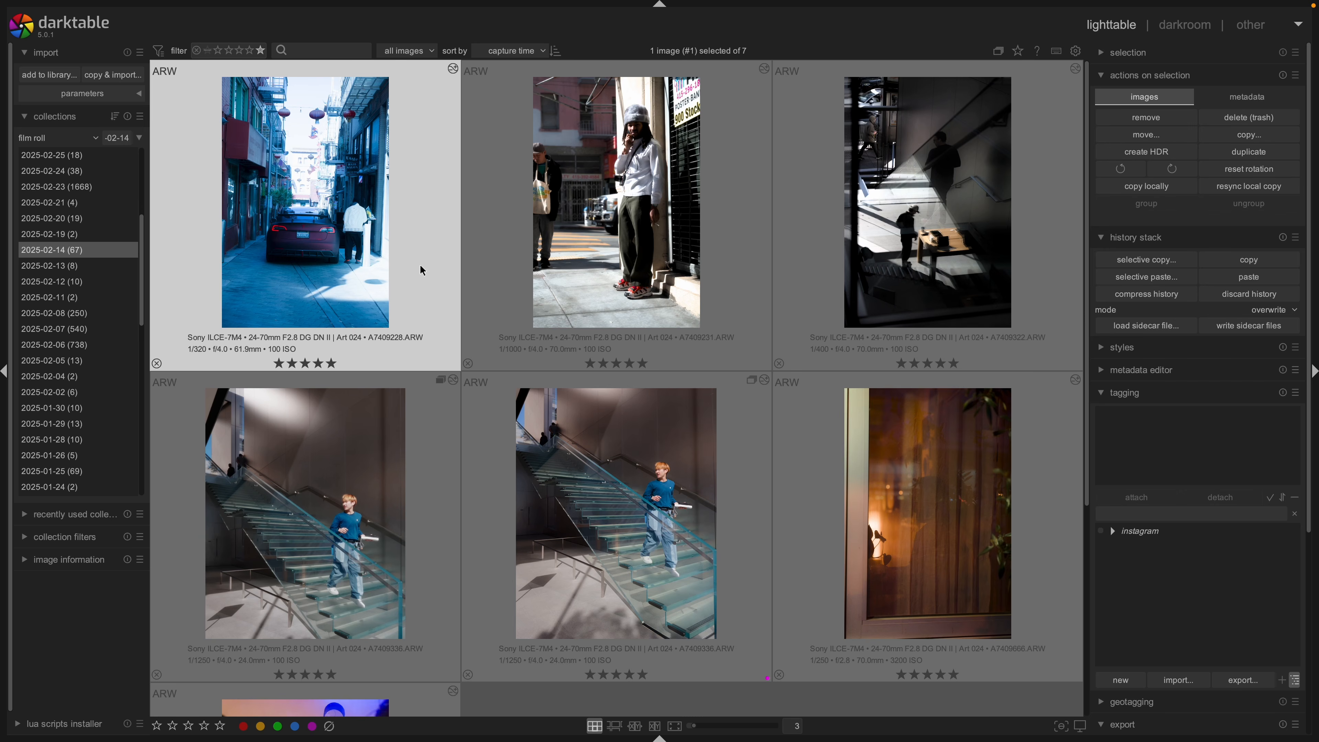
# Inspect the alley photo with the pasted edits in the darkroom and return to the lighttable.
pyautogui.doubleClick(378, 263)
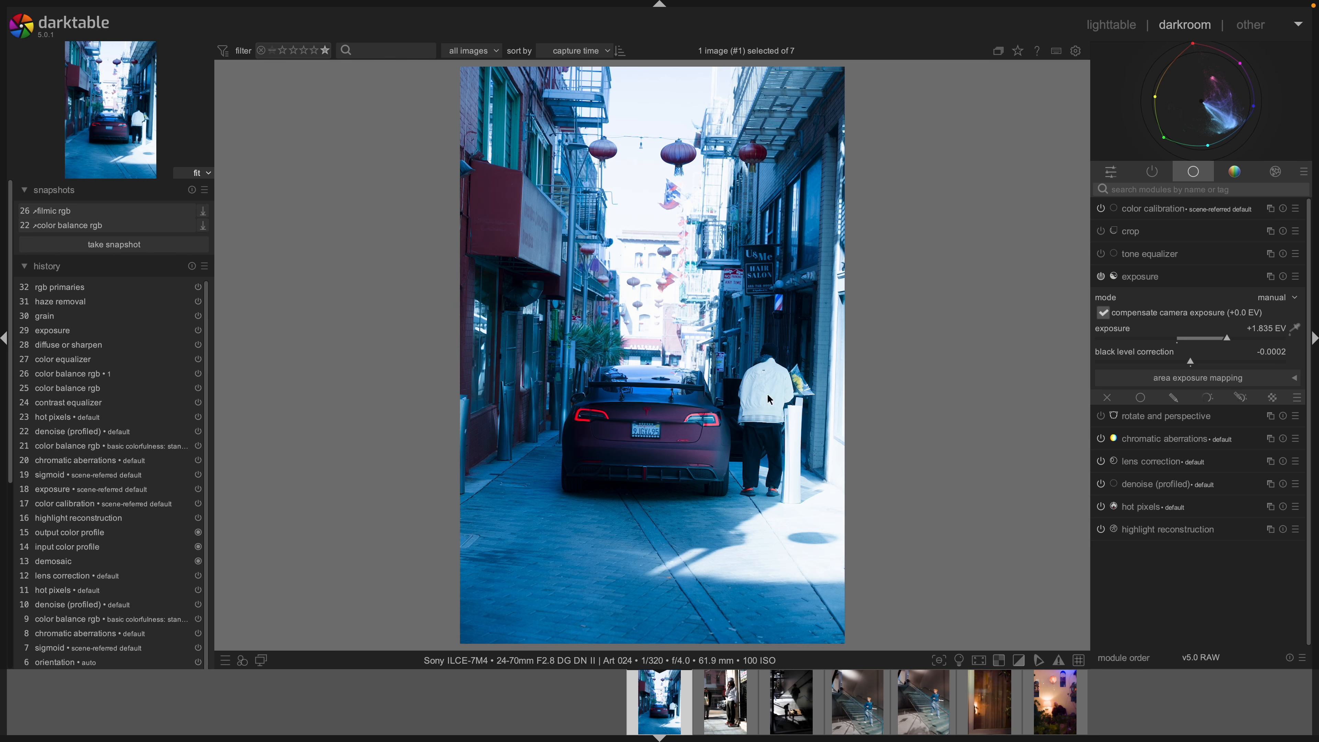
pyautogui.click(1111, 25)
pyautogui.scroll(-1, 530, 384)
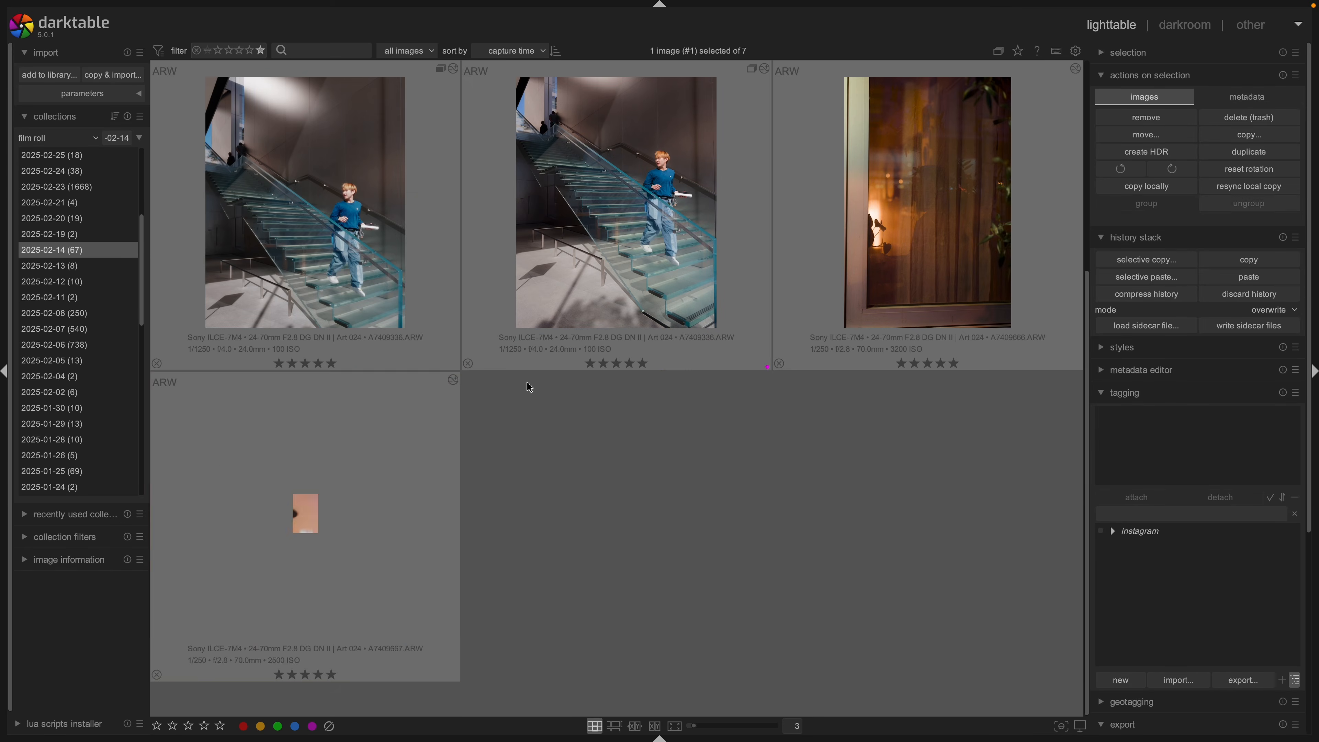
pyautogui.scroll(1, 288, 553)
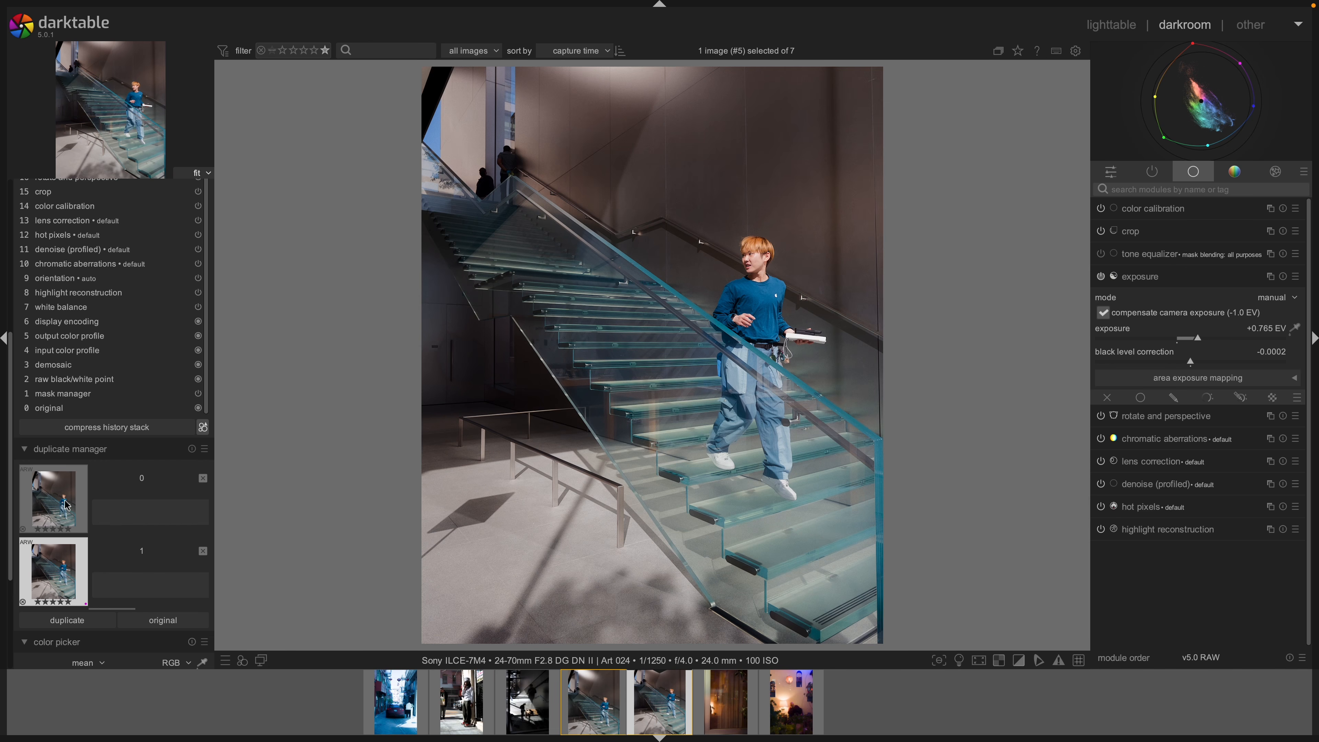
# In the duplicate manager, create an additional version of the staircase photo from its unedited original.
pyautogui.moveTo(67, 505)
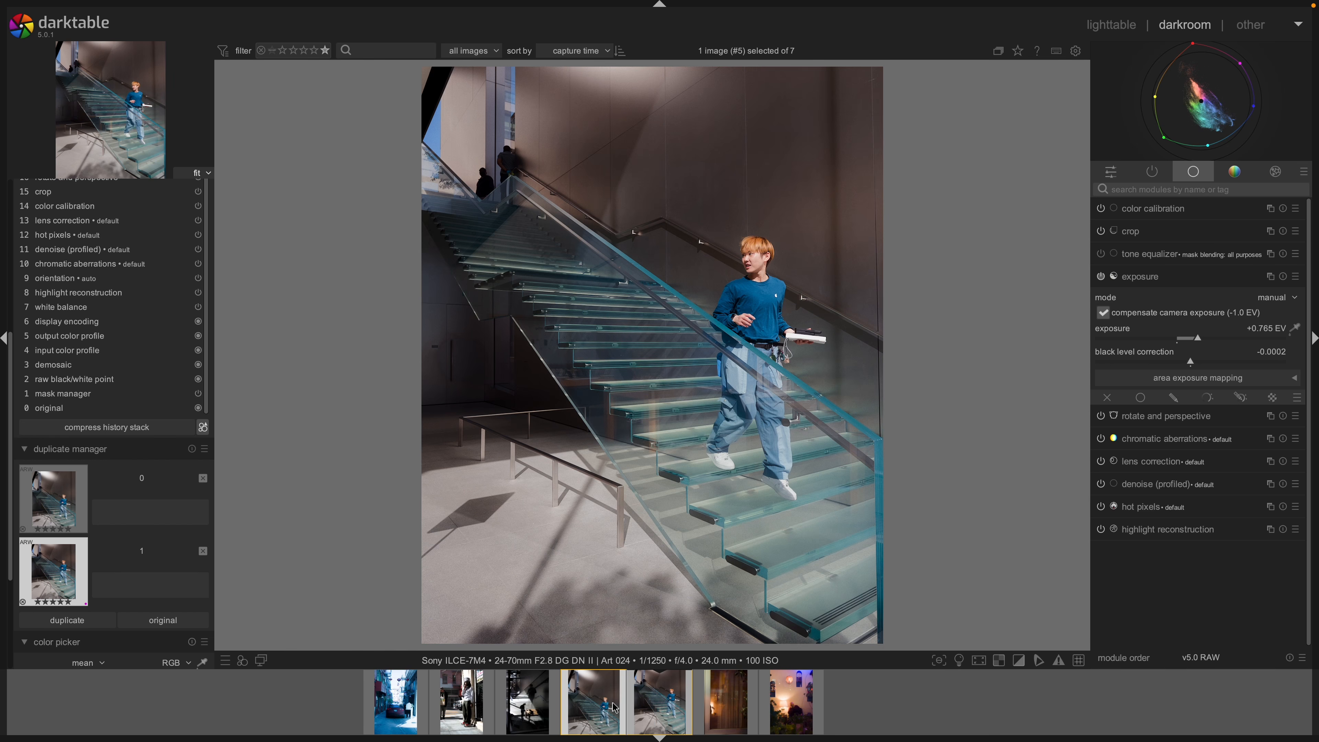
pyautogui.scroll(-1, 88, 566)
pyautogui.scroll(3, 88, 565)
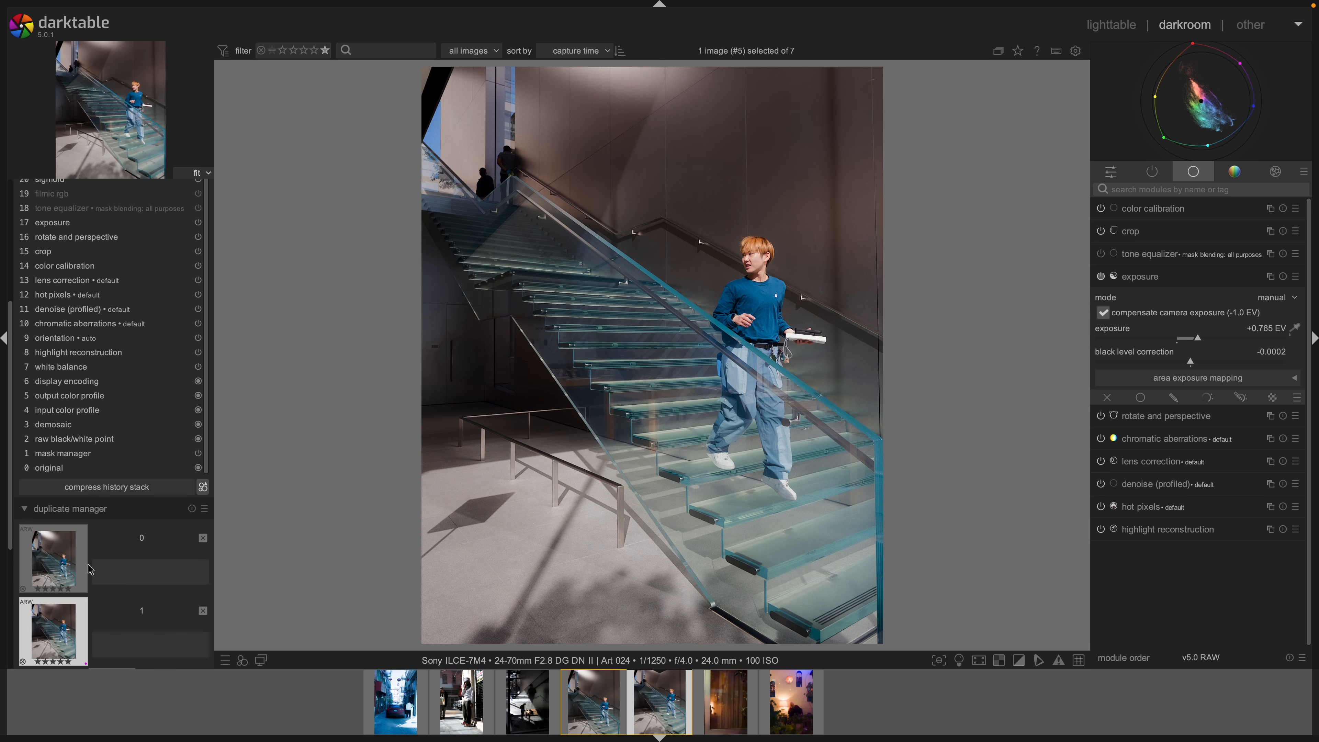
pyautogui.scroll(-2, 56, 454)
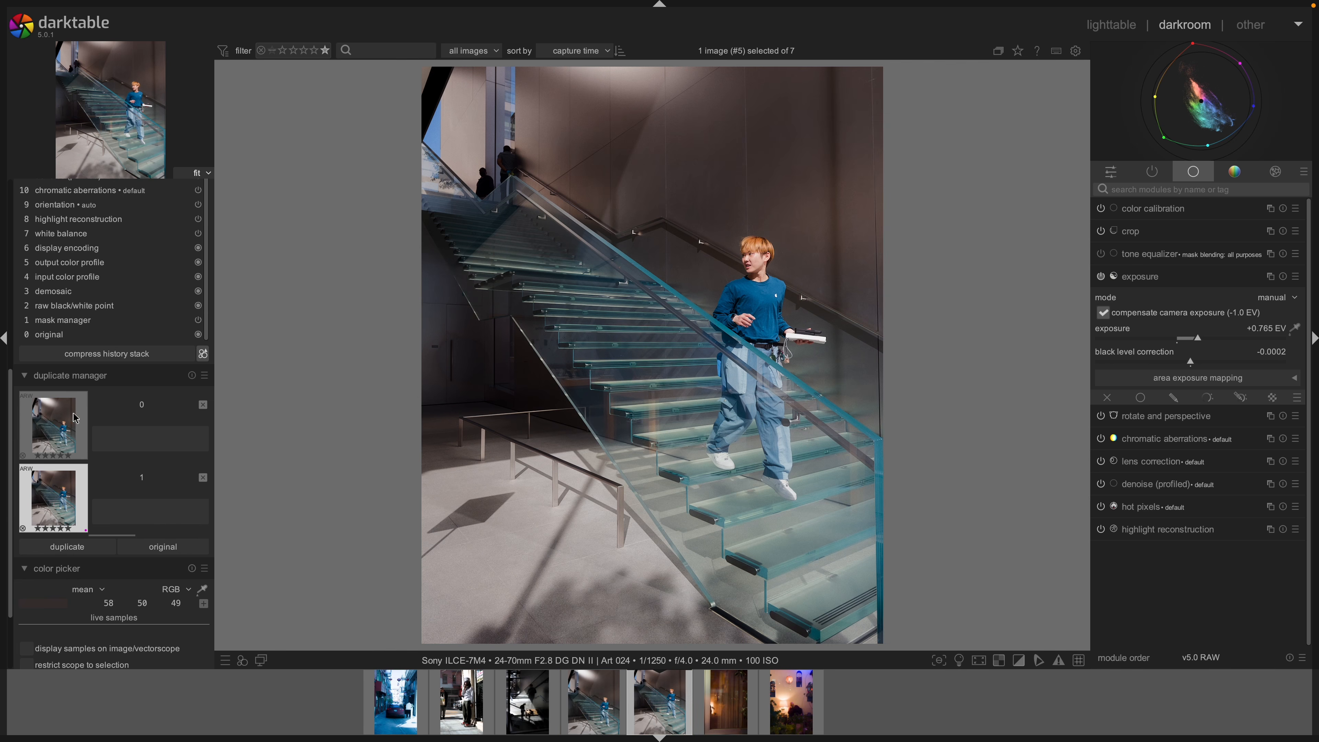
pyautogui.click(43, 486)
pyautogui.click(50, 545)
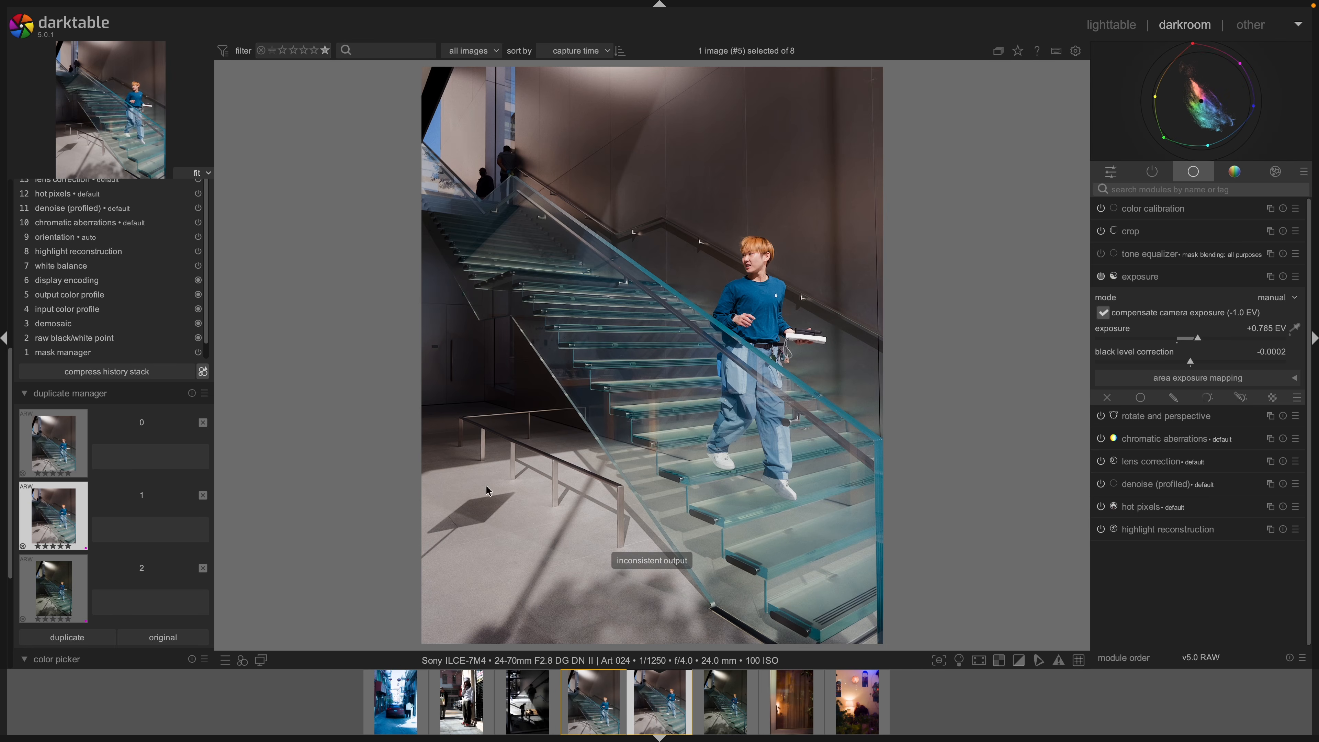
# Bring up the darkroom's export settings and view the available export presets.
pyautogui.scroll(-4, 108, 501)
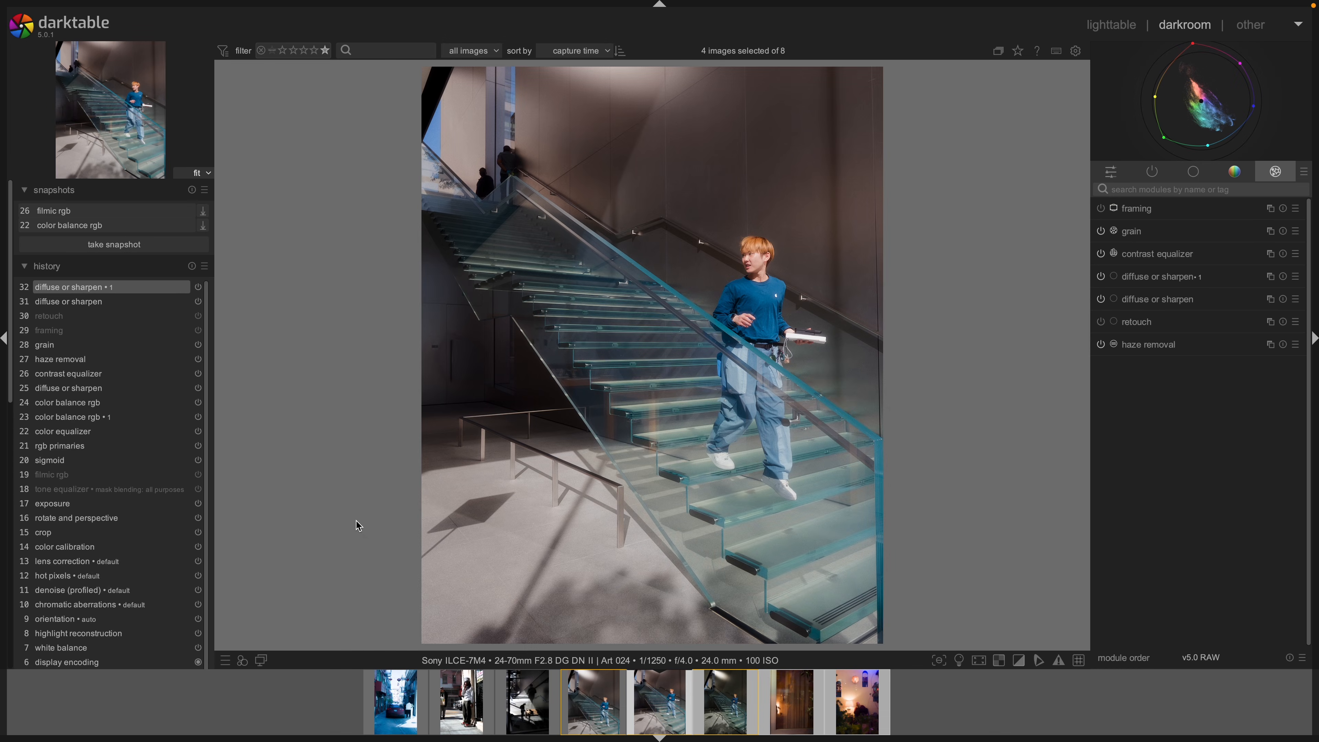
pyautogui.scroll(-5, 143, 432)
pyautogui.scroll(-10, 143, 431)
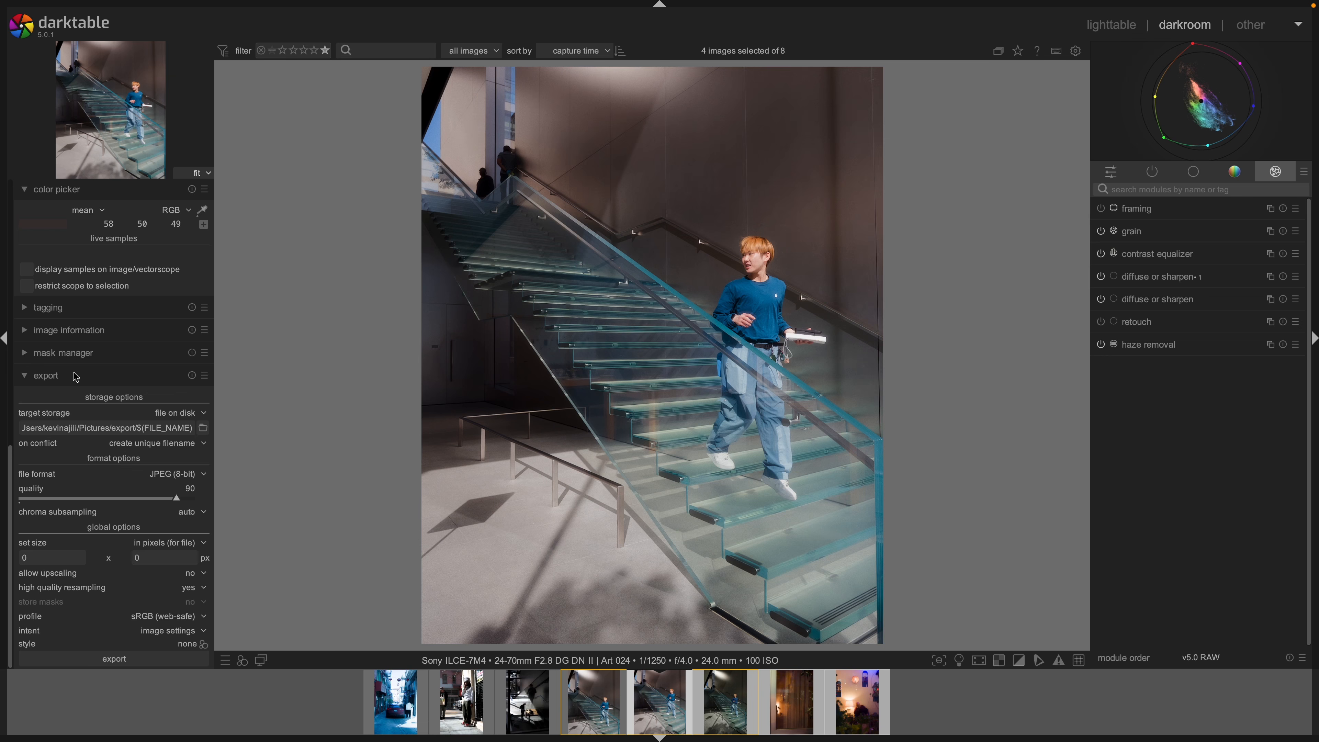
pyautogui.click(77, 384)
pyautogui.click(108, 661)
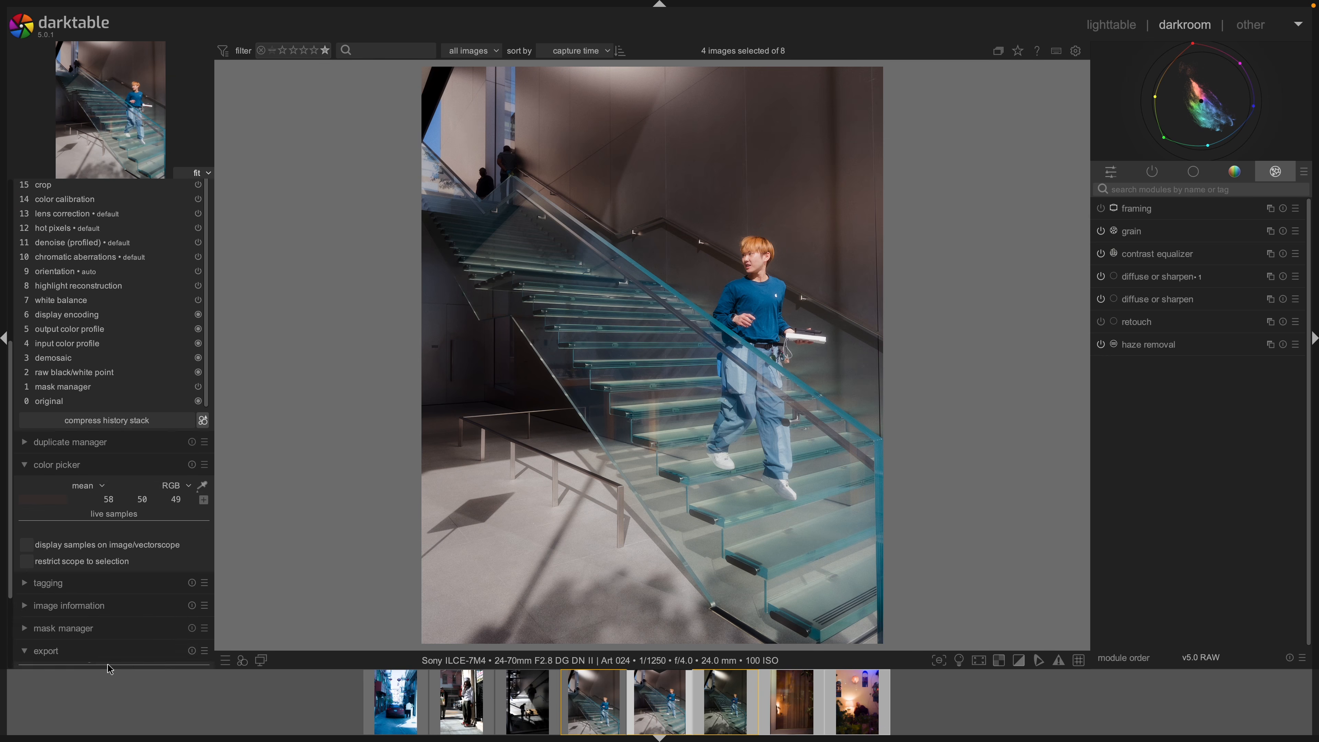
pyautogui.rightClick(78, 378)
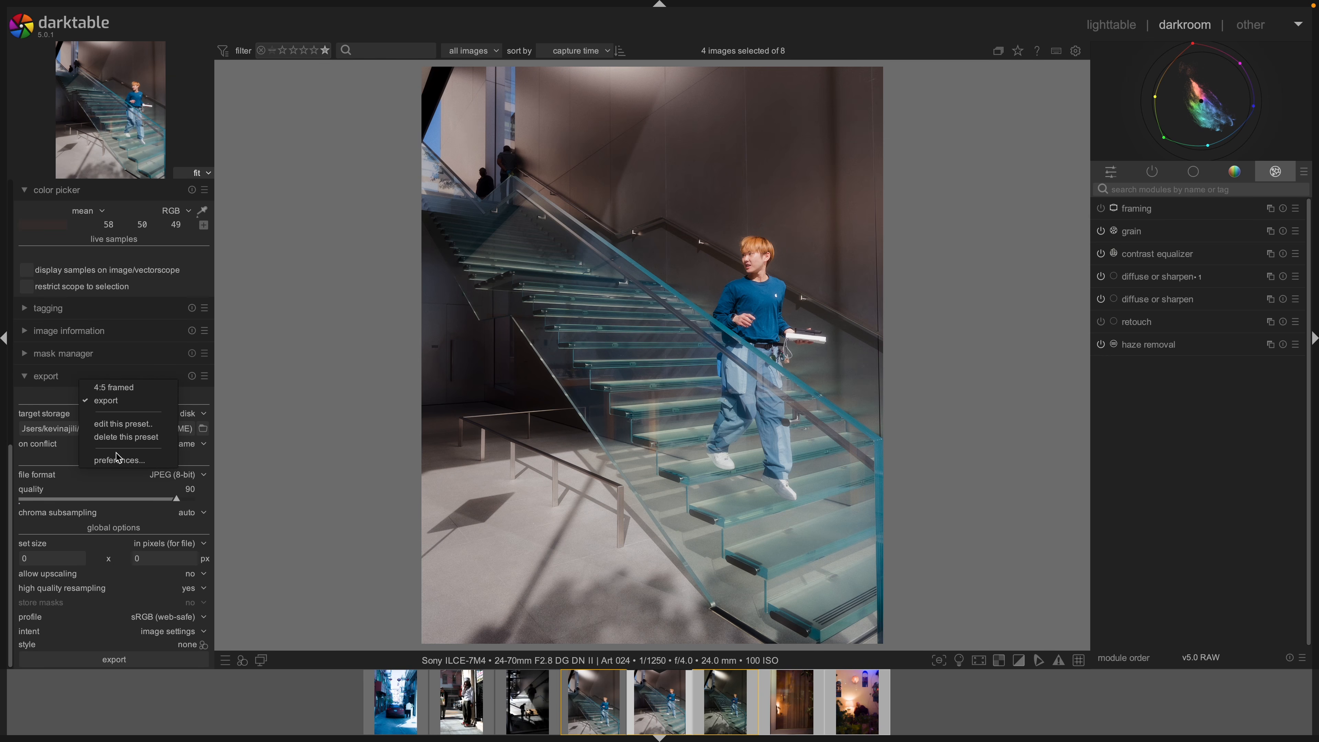
pyautogui.click(57, 393)
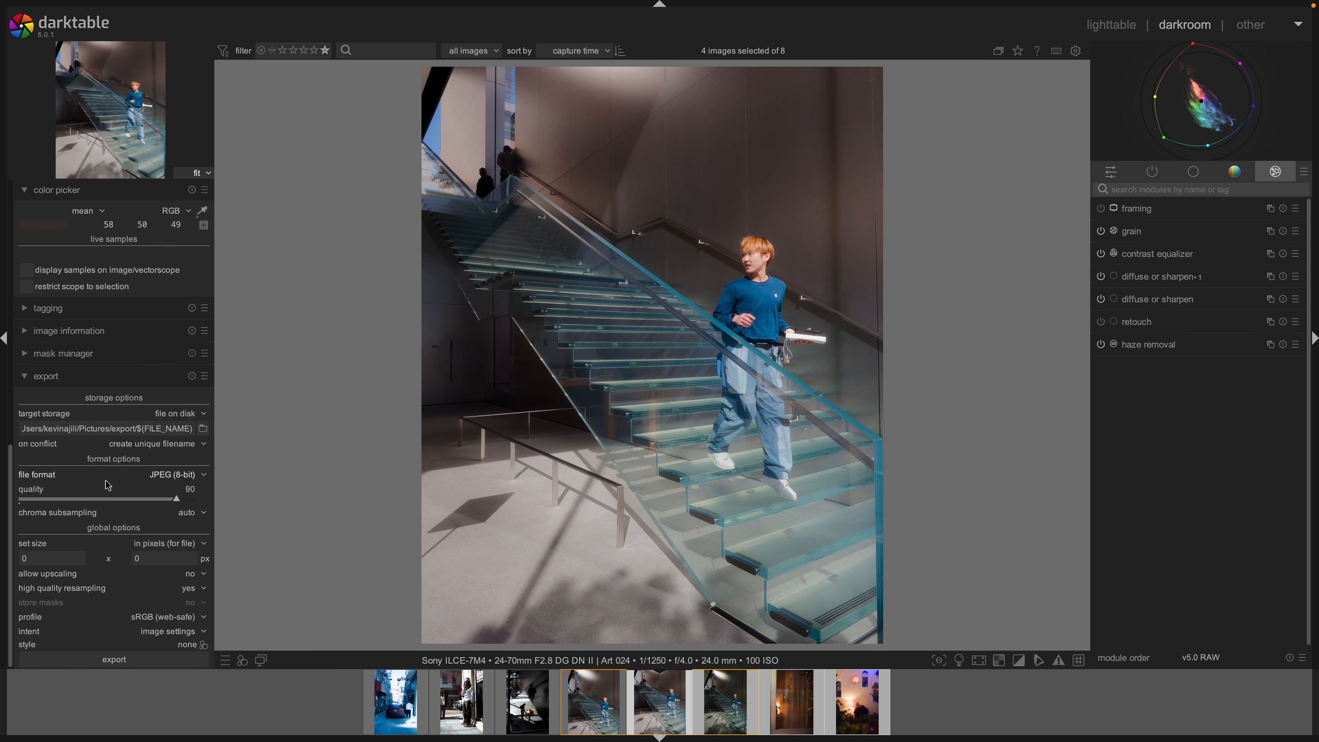
# Lower the JPEG export quality to 59 and restore the settings with the "export" preset.
pyautogui.rightClick(65, 380)
pyautogui.click(81, 398)
pyautogui.click(119, 501)
pyautogui.rightClick(125, 388)
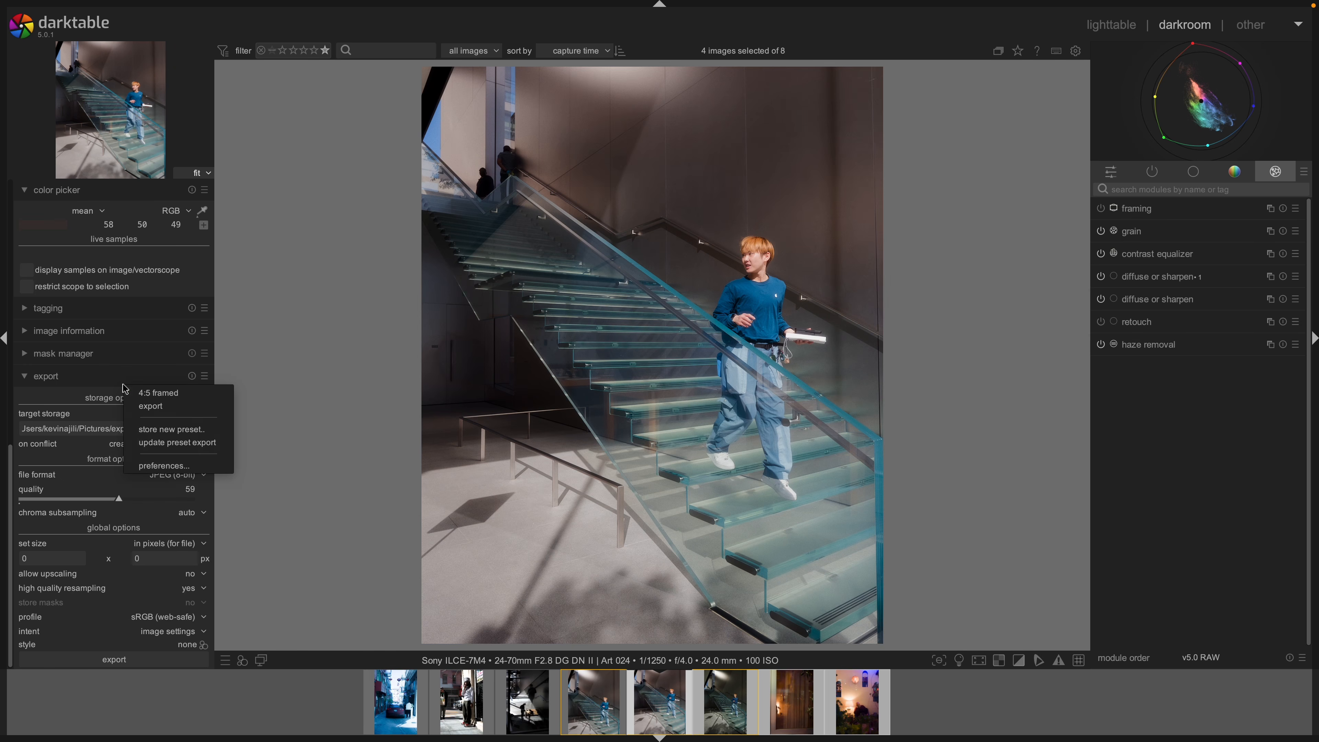
pyautogui.click(149, 411)
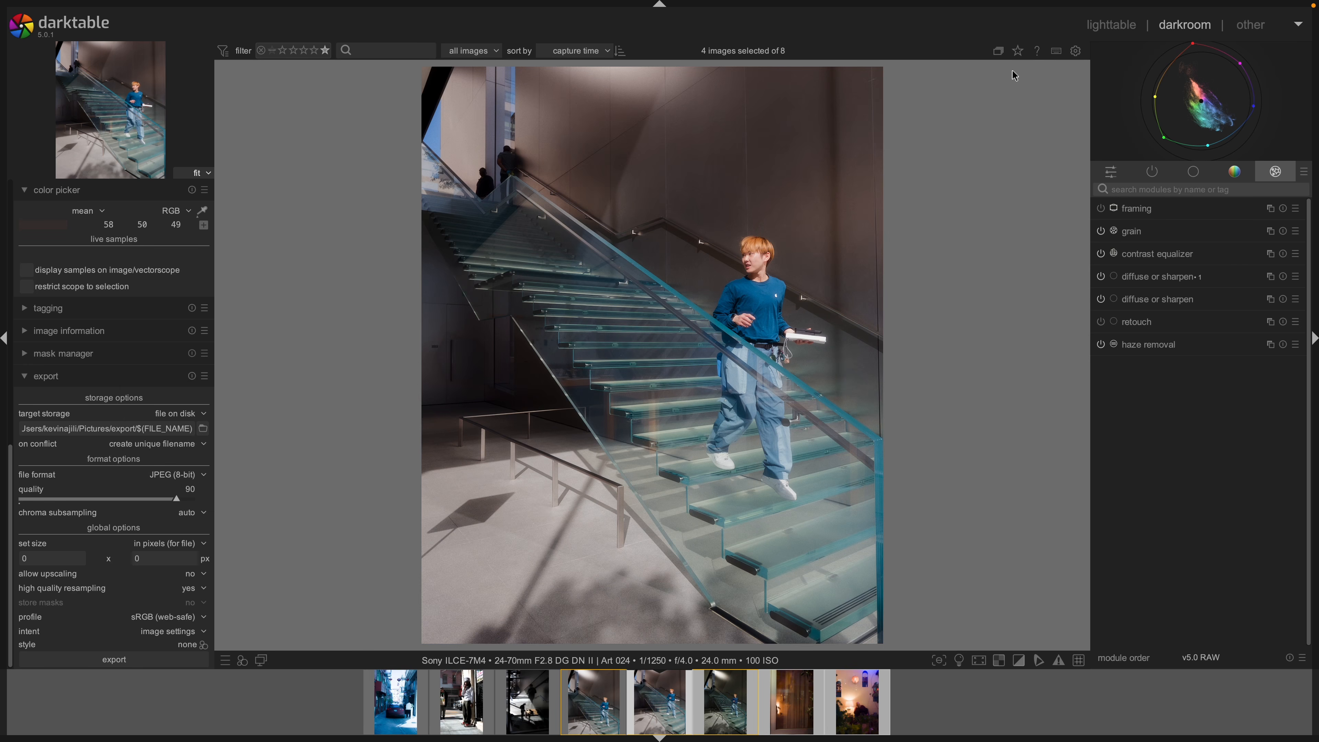
# In the lighttable, show the export settings, select the five photos from the first staircase version to the lamp photo, and drop that selection.
pyautogui.click(1111, 25)
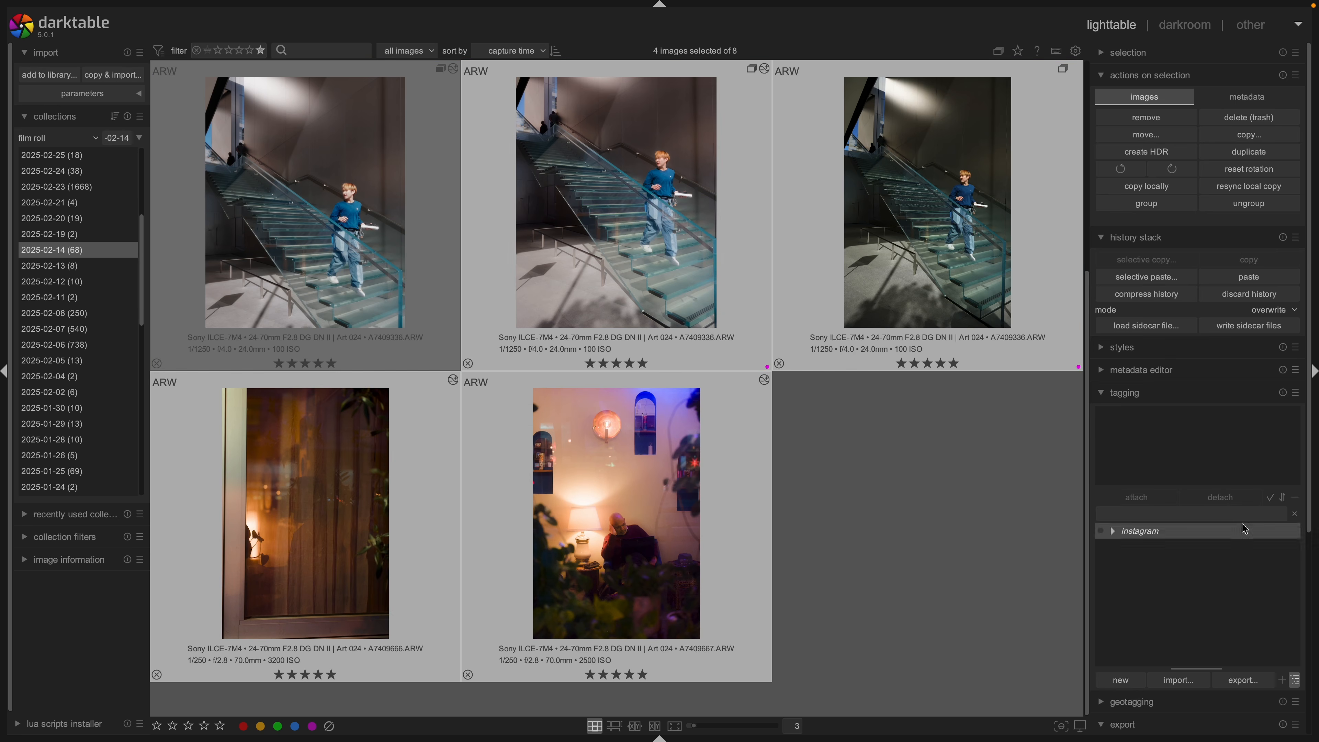
pyautogui.scroll(-5, 1244, 528)
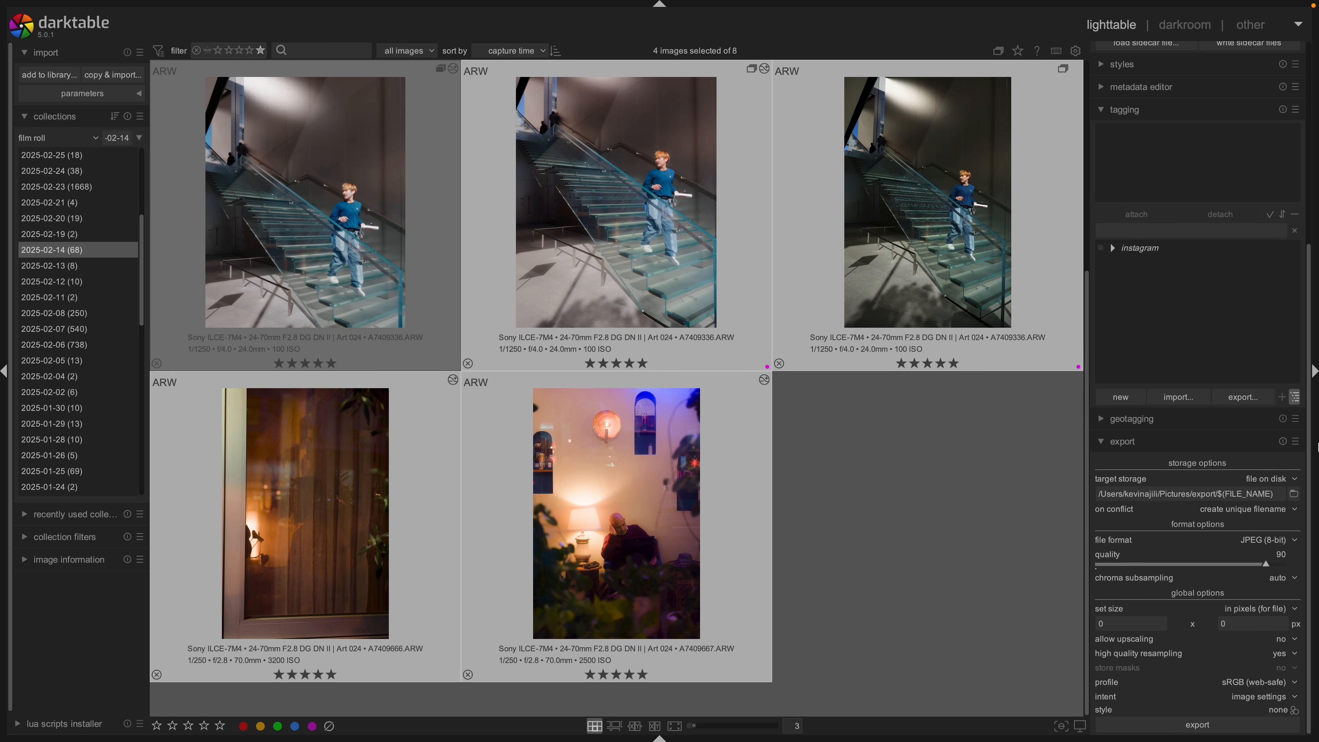
pyautogui.click(852, 437)
pyautogui.click(618, 314)
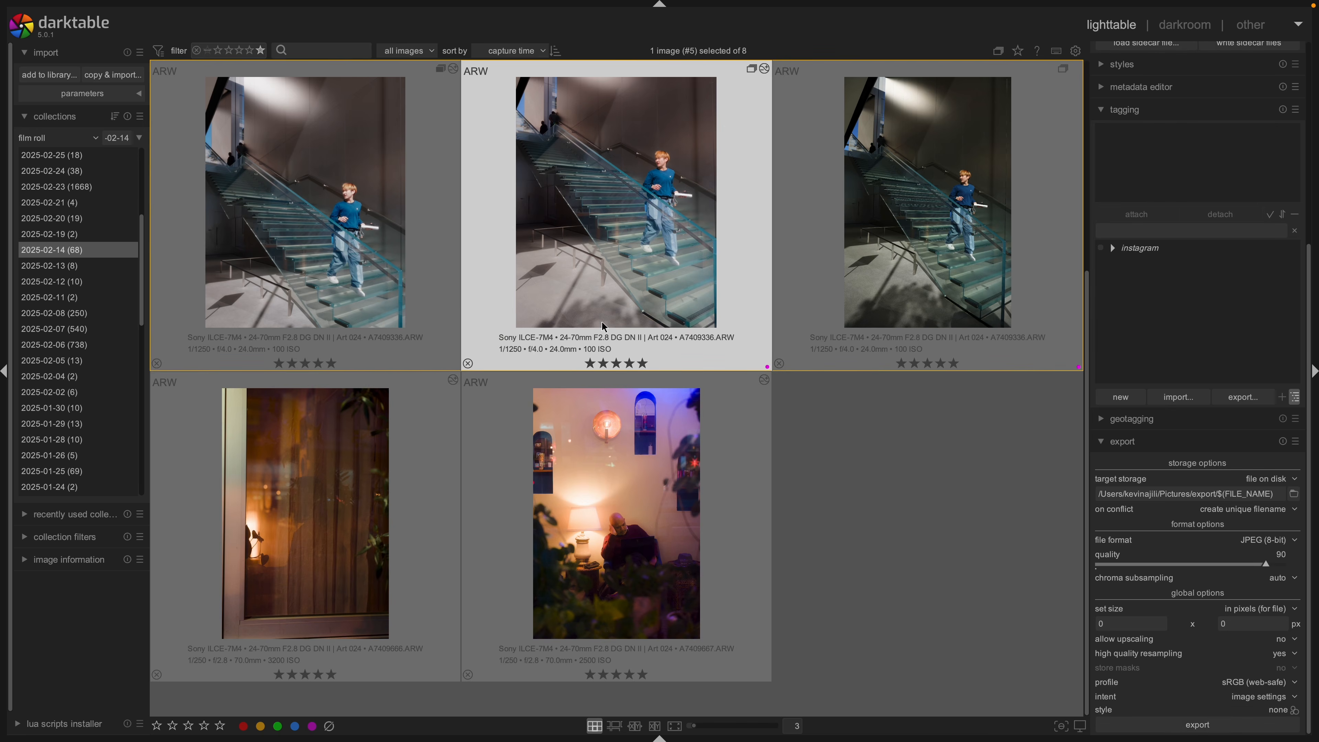
pyautogui.click(333, 294)
pyautogui.keyDown('shift'); pyautogui.click(691, 472); pyautogui.keyUp('shift')
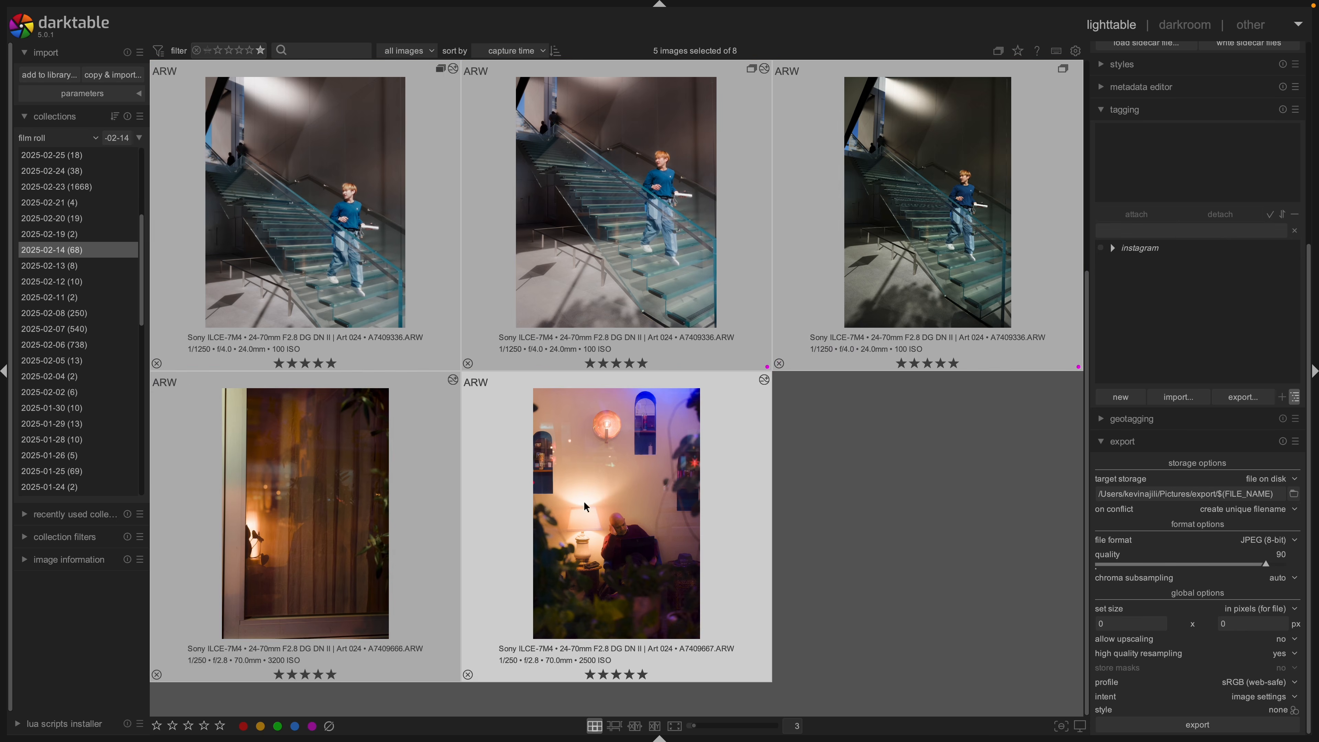
pyautogui.click(585, 506)
pyautogui.scroll(1, 833, 481)
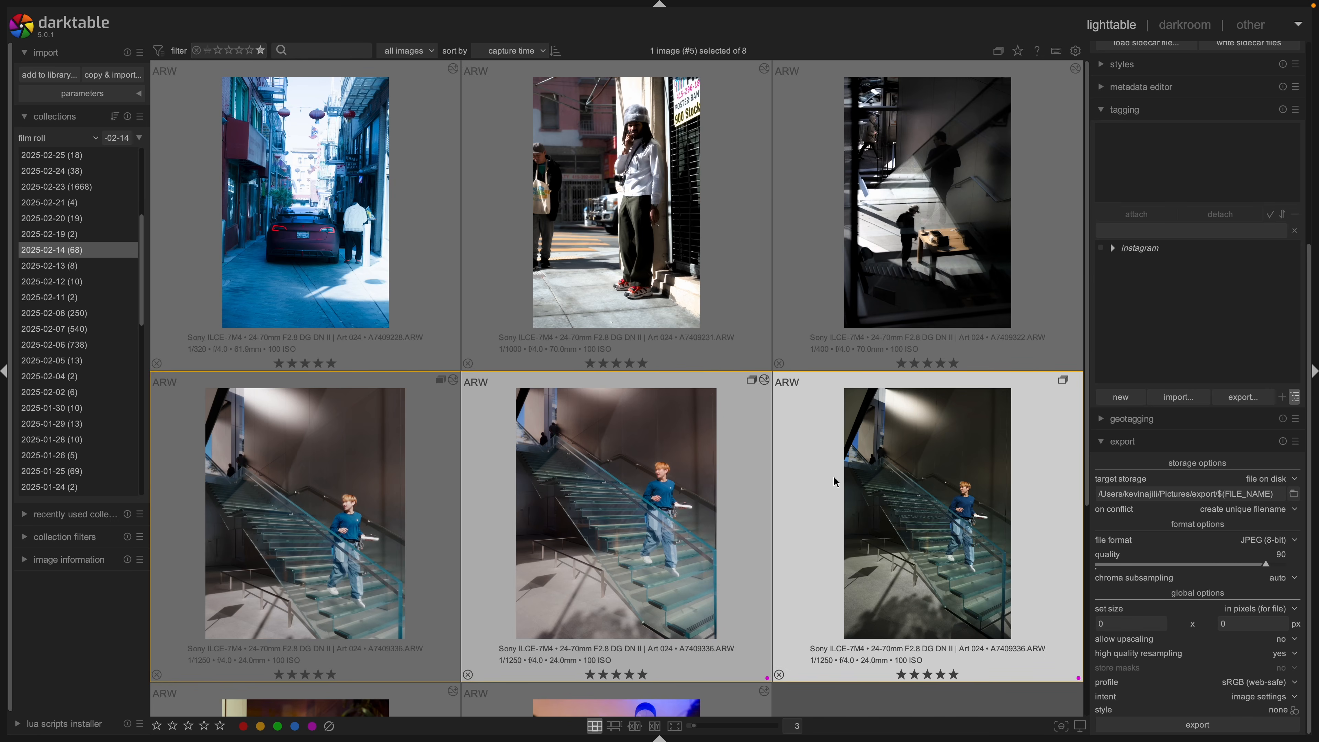
pyautogui.scroll(-1, 644, 498)
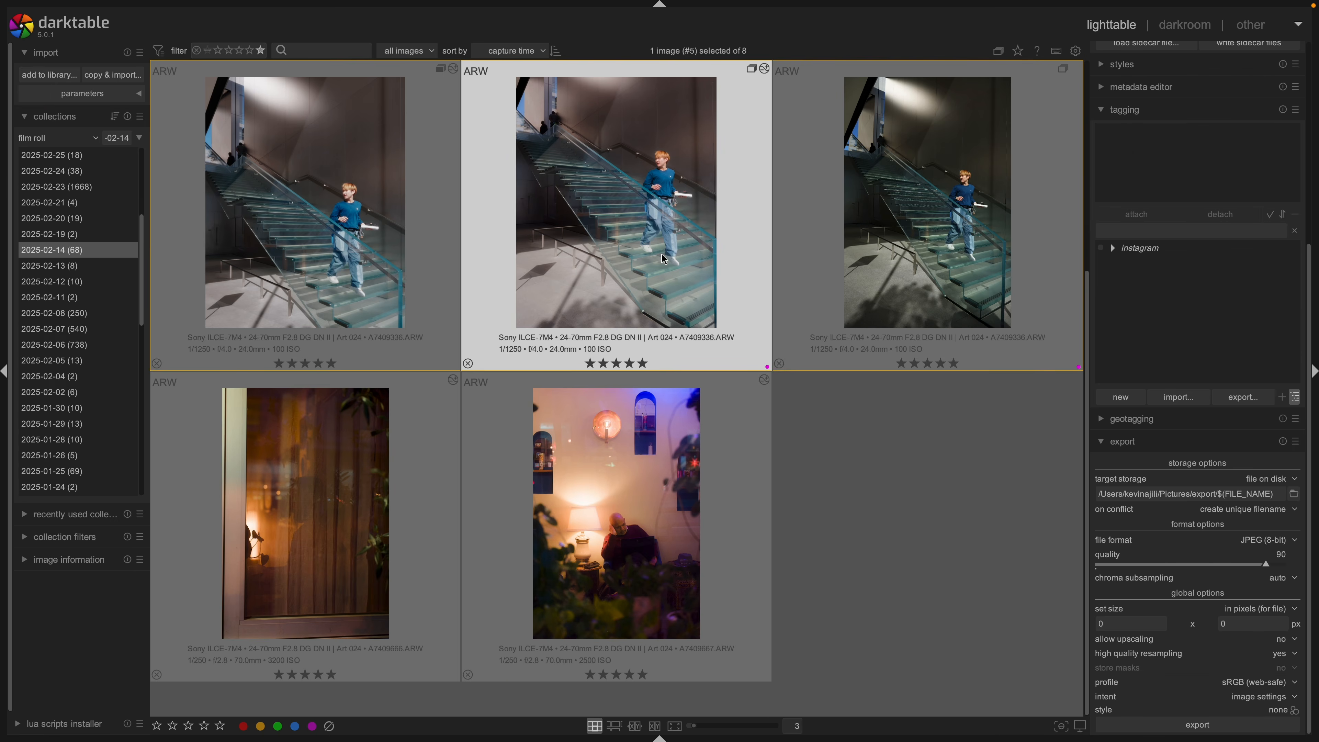
# Reopen the second staircase version in the darkroom and look at the export destination folder chooser without changing the folder.
pyautogui.doubleClick(664, 258)
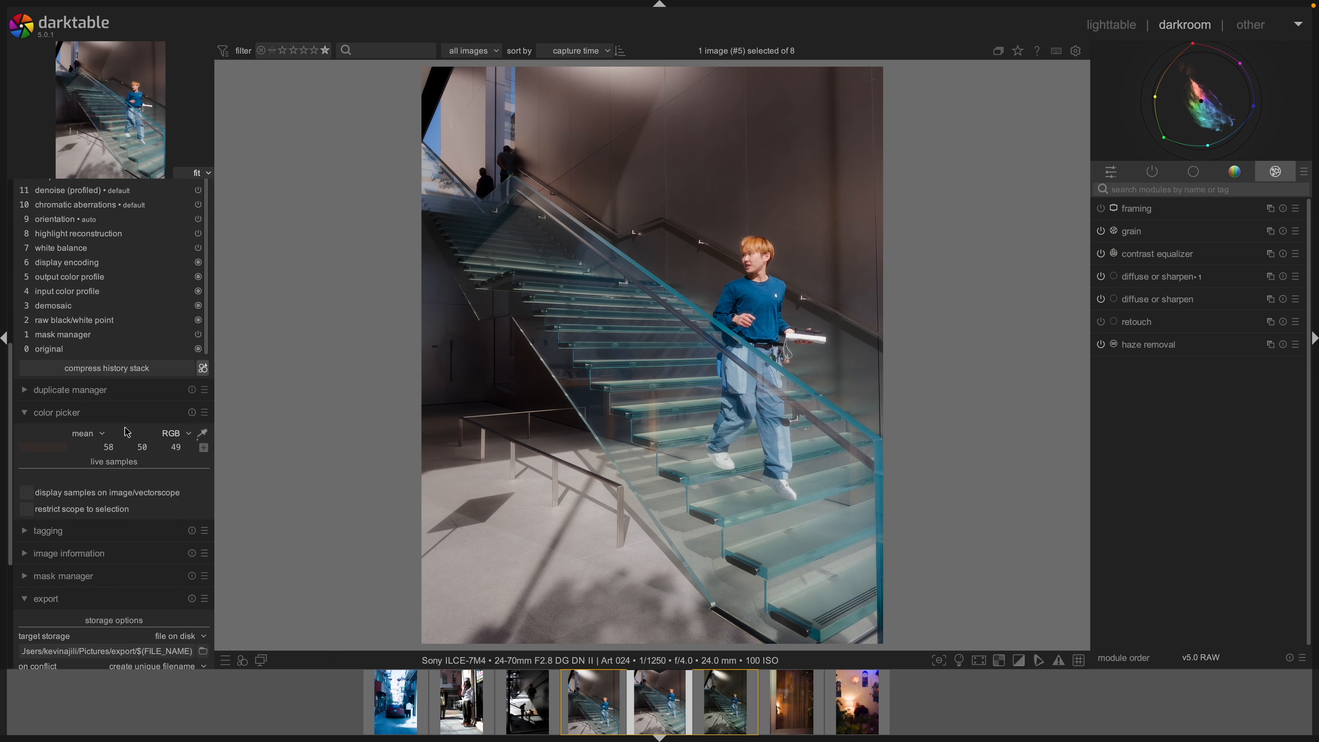
pyautogui.scroll(-5, 127, 431)
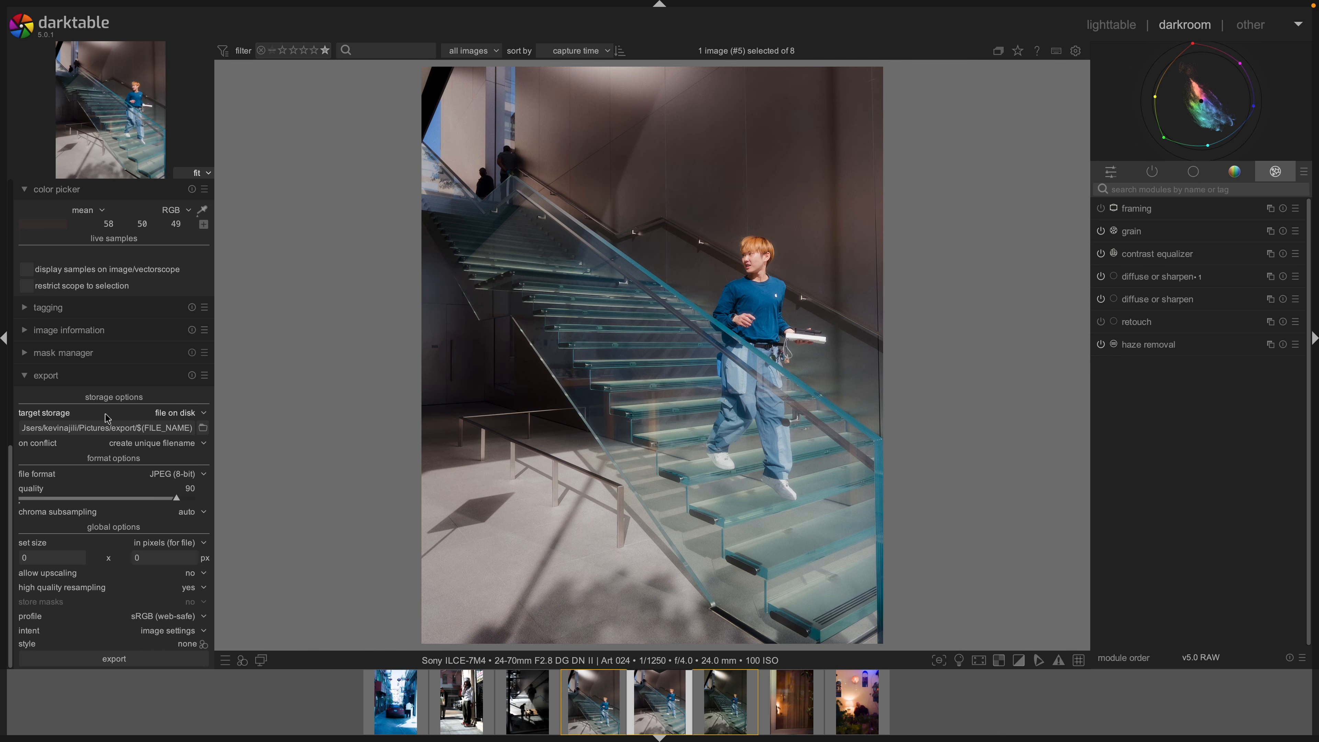
pyautogui.click(203, 430)
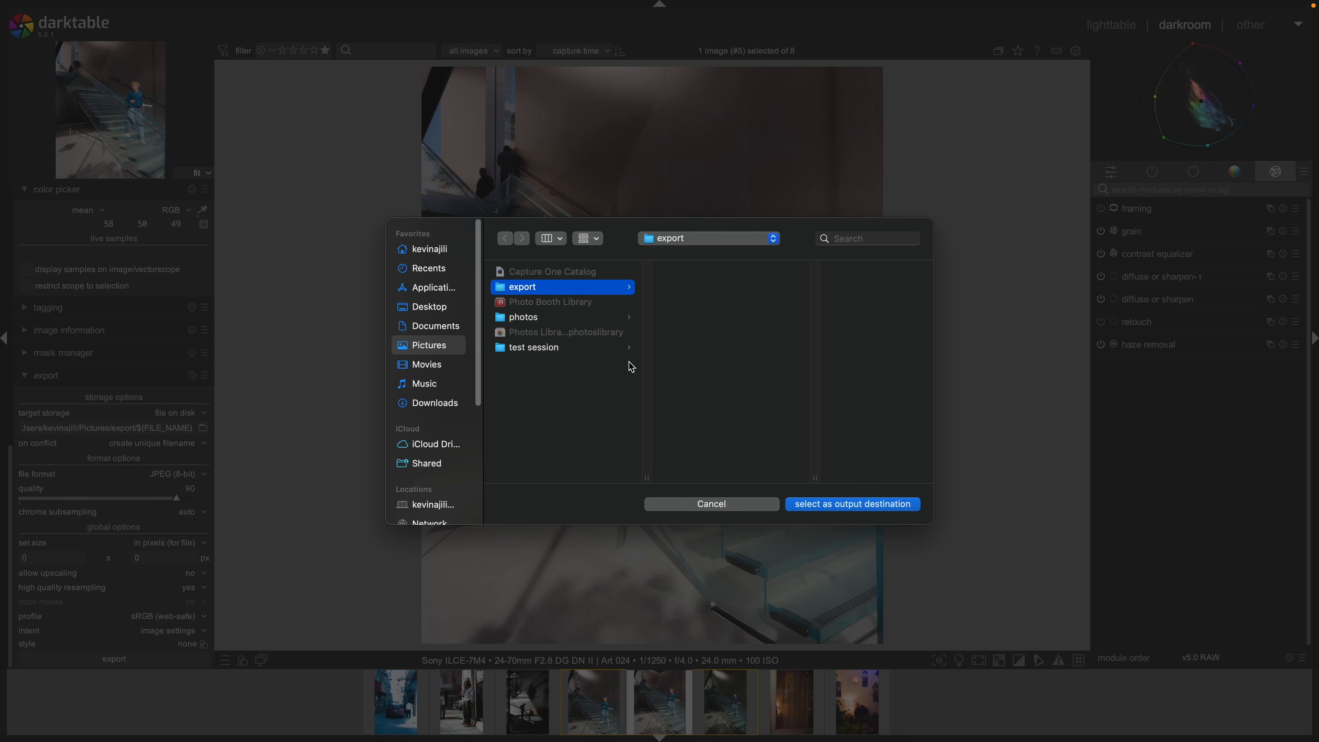
pyautogui.click(714, 503)
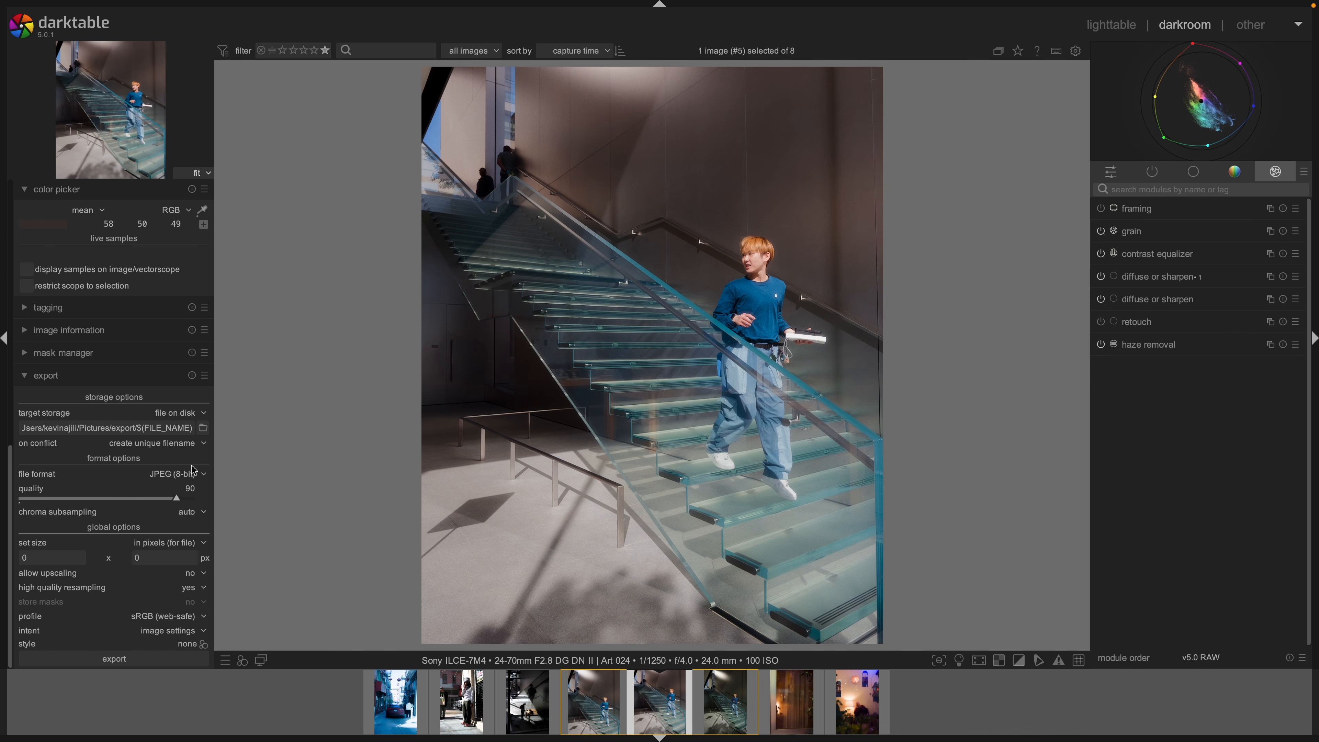
# Reset the export settings to their defaults, try a lower JPEG quality, and restore everything with the "export" preset.
pyautogui.click(192, 376)
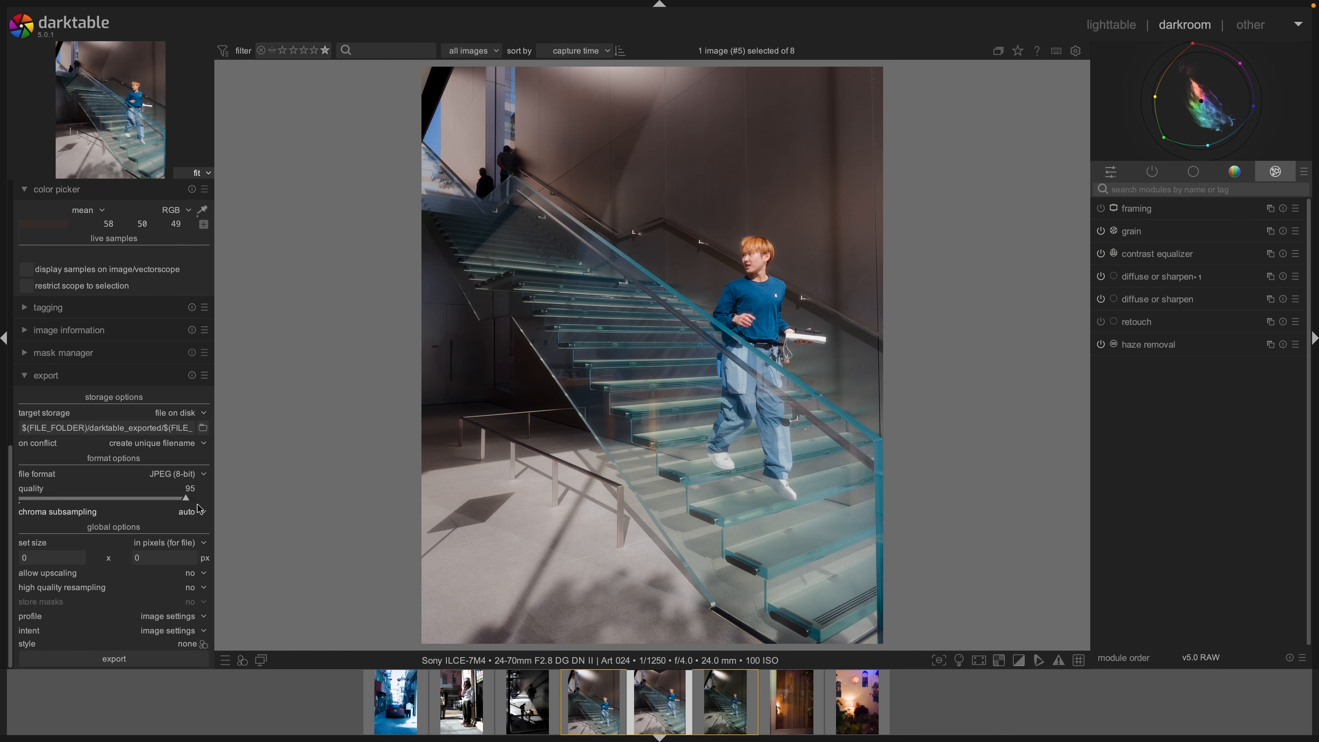
pyautogui.click(181, 499)
pyautogui.moveTo(181, 500); pyautogui.dragTo(177, 500)
pyautogui.click(192, 375)
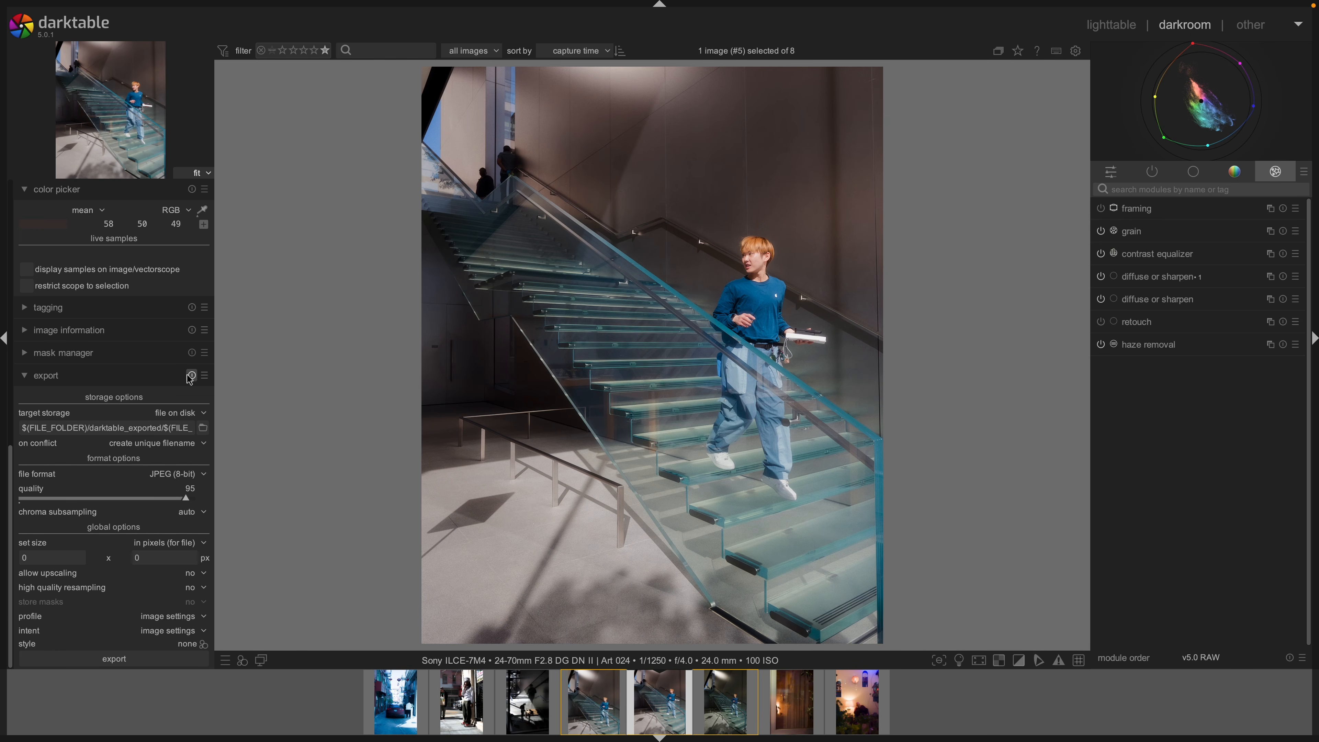
pyautogui.rightClick(137, 378)
pyautogui.click(155, 401)
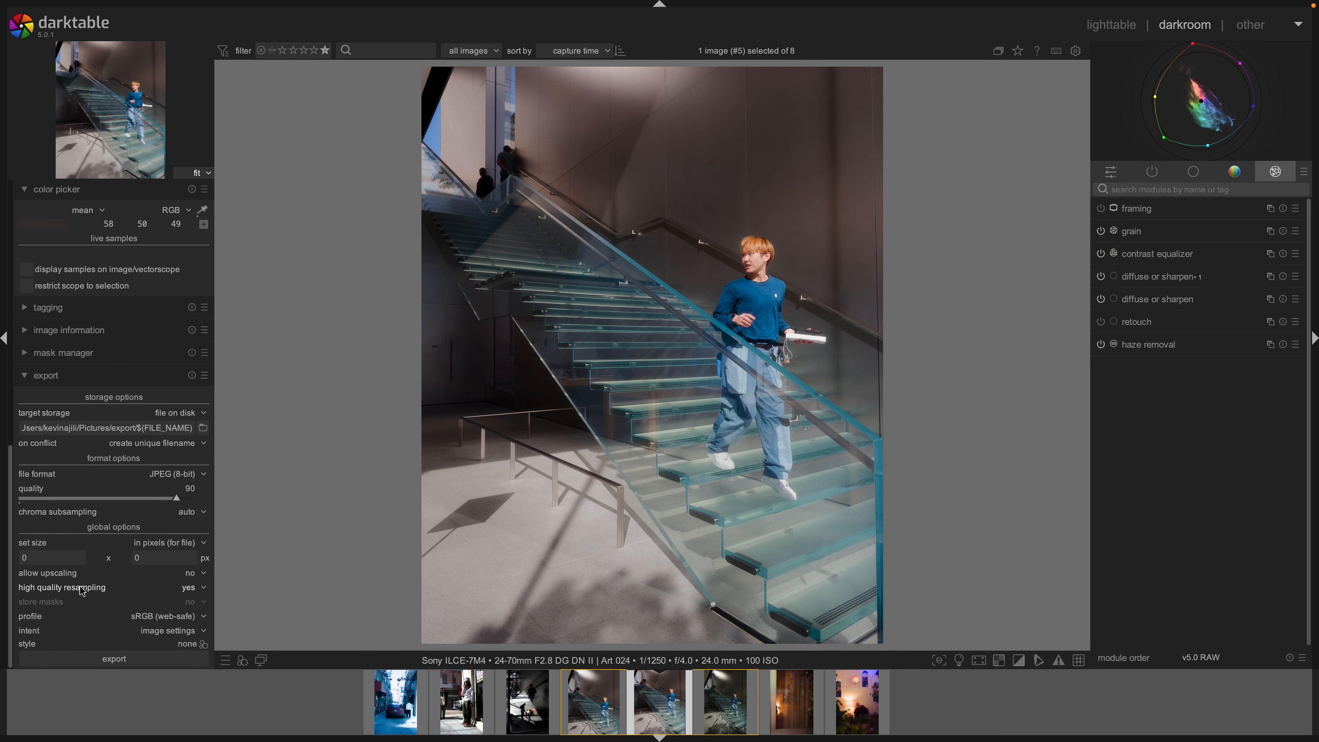
# Keep the sRGB (web-safe) export profile and export the staircase photo.
pyautogui.click(153, 620)
pyautogui.click(153, 621)
pyautogui.click(135, 659)
# Switch to Finder and preview the exported A7409336.jpg in the export folder.
pyautogui.hotkey('ctrl', 'Right')
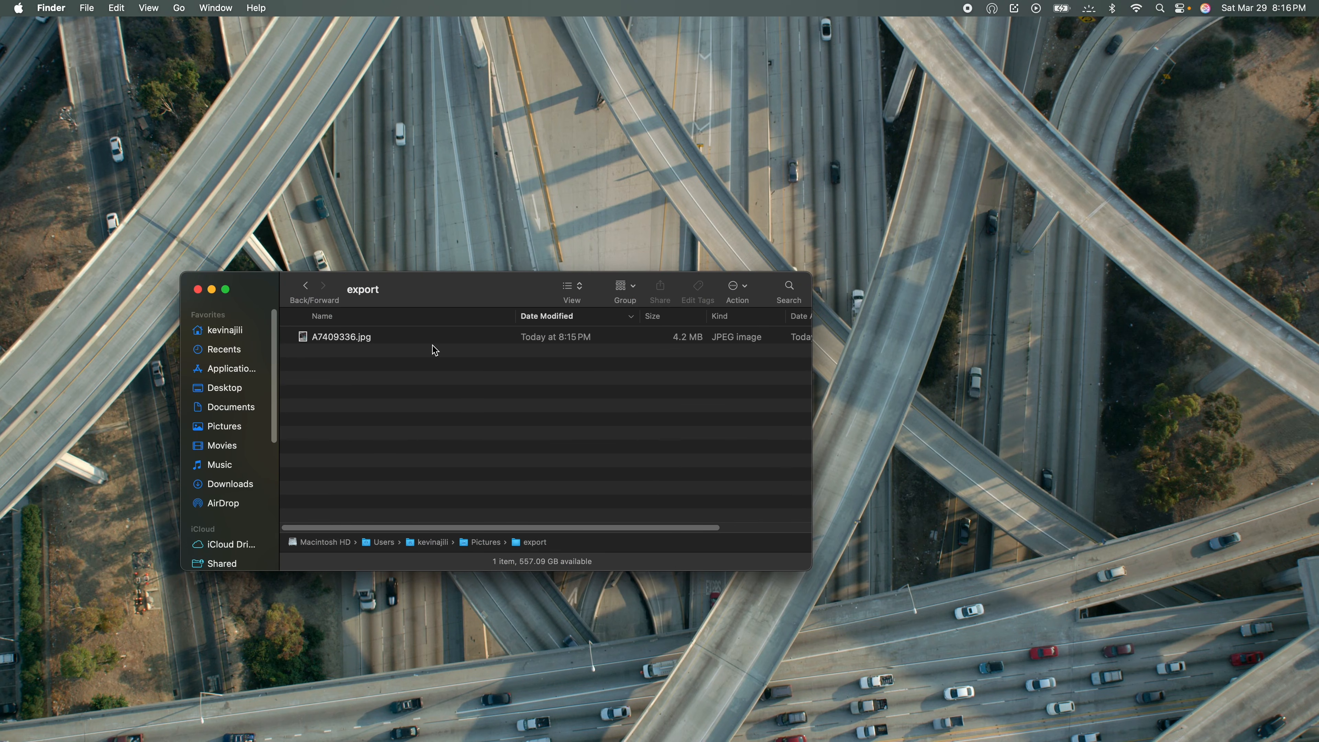
pyautogui.click(415, 339)
pyautogui.press('space')
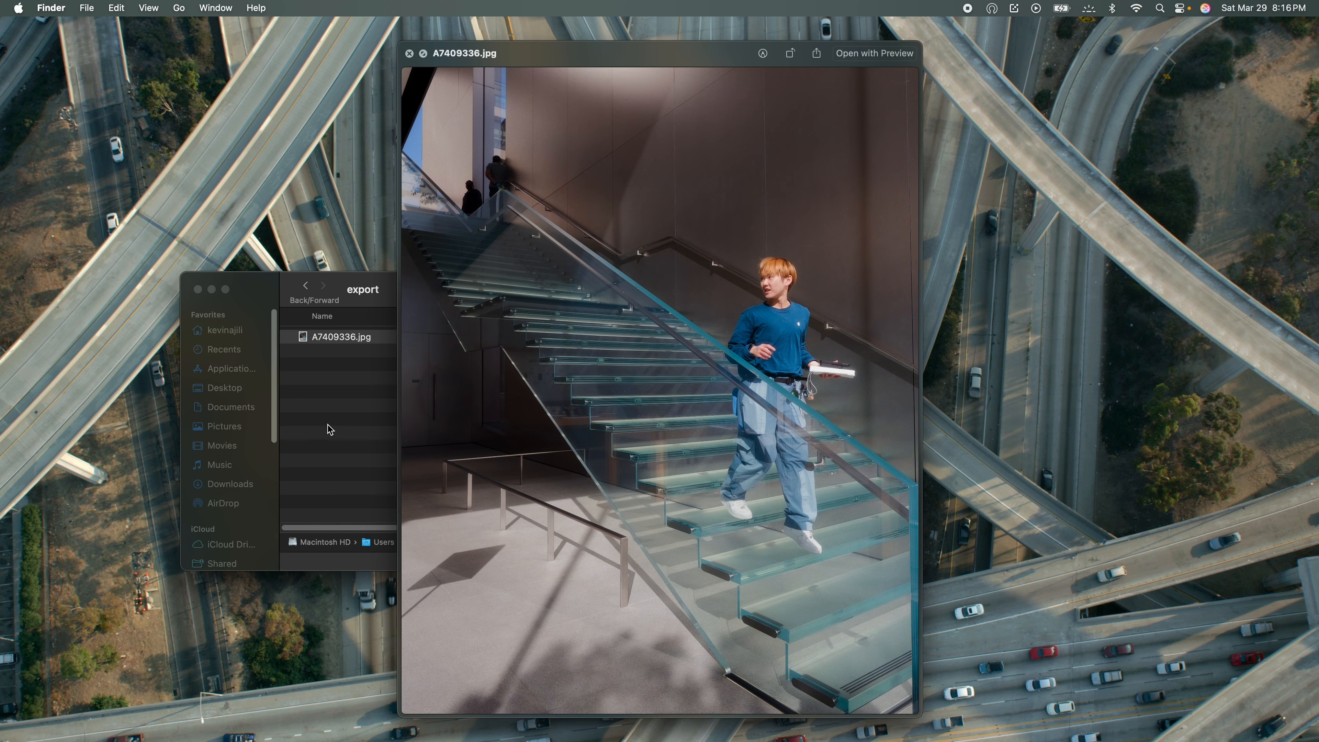